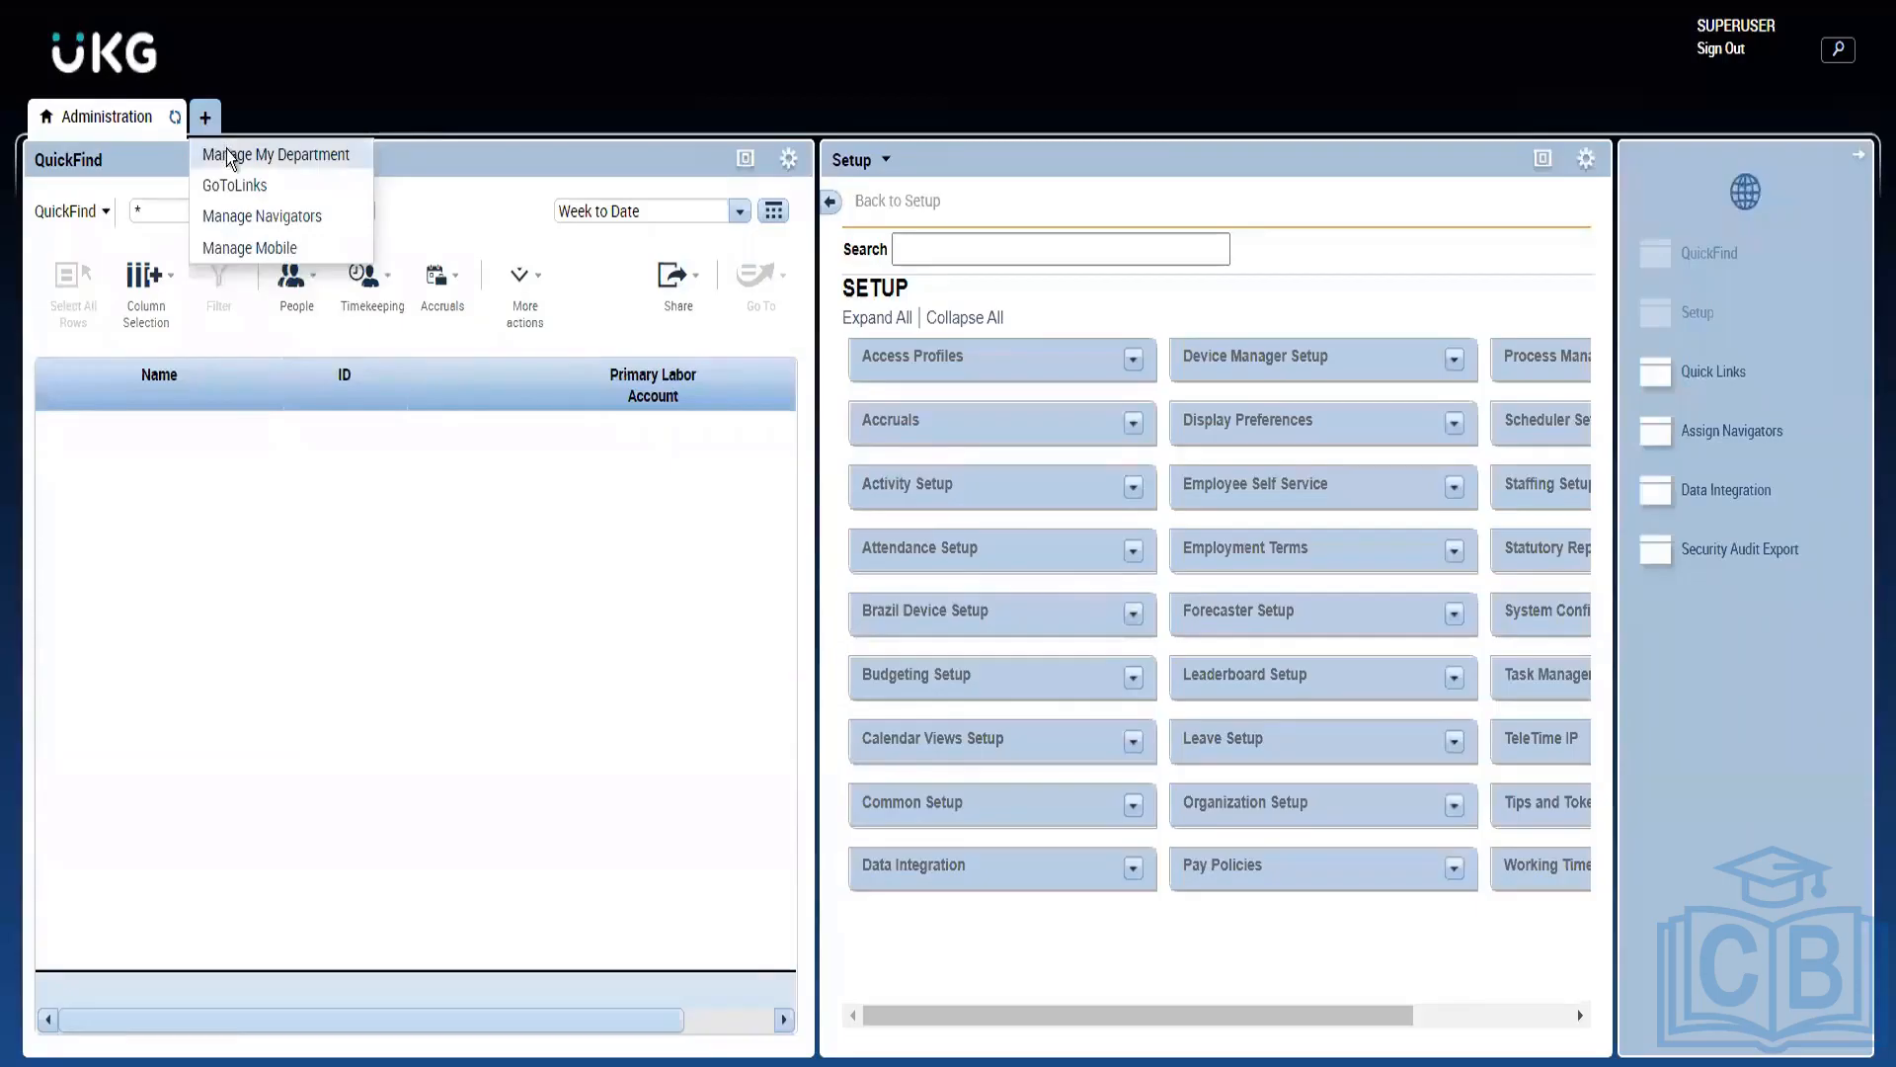
# Step: Open the Manage My Department workspace and launch its Reports widget
pyautogui.click(227, 154)
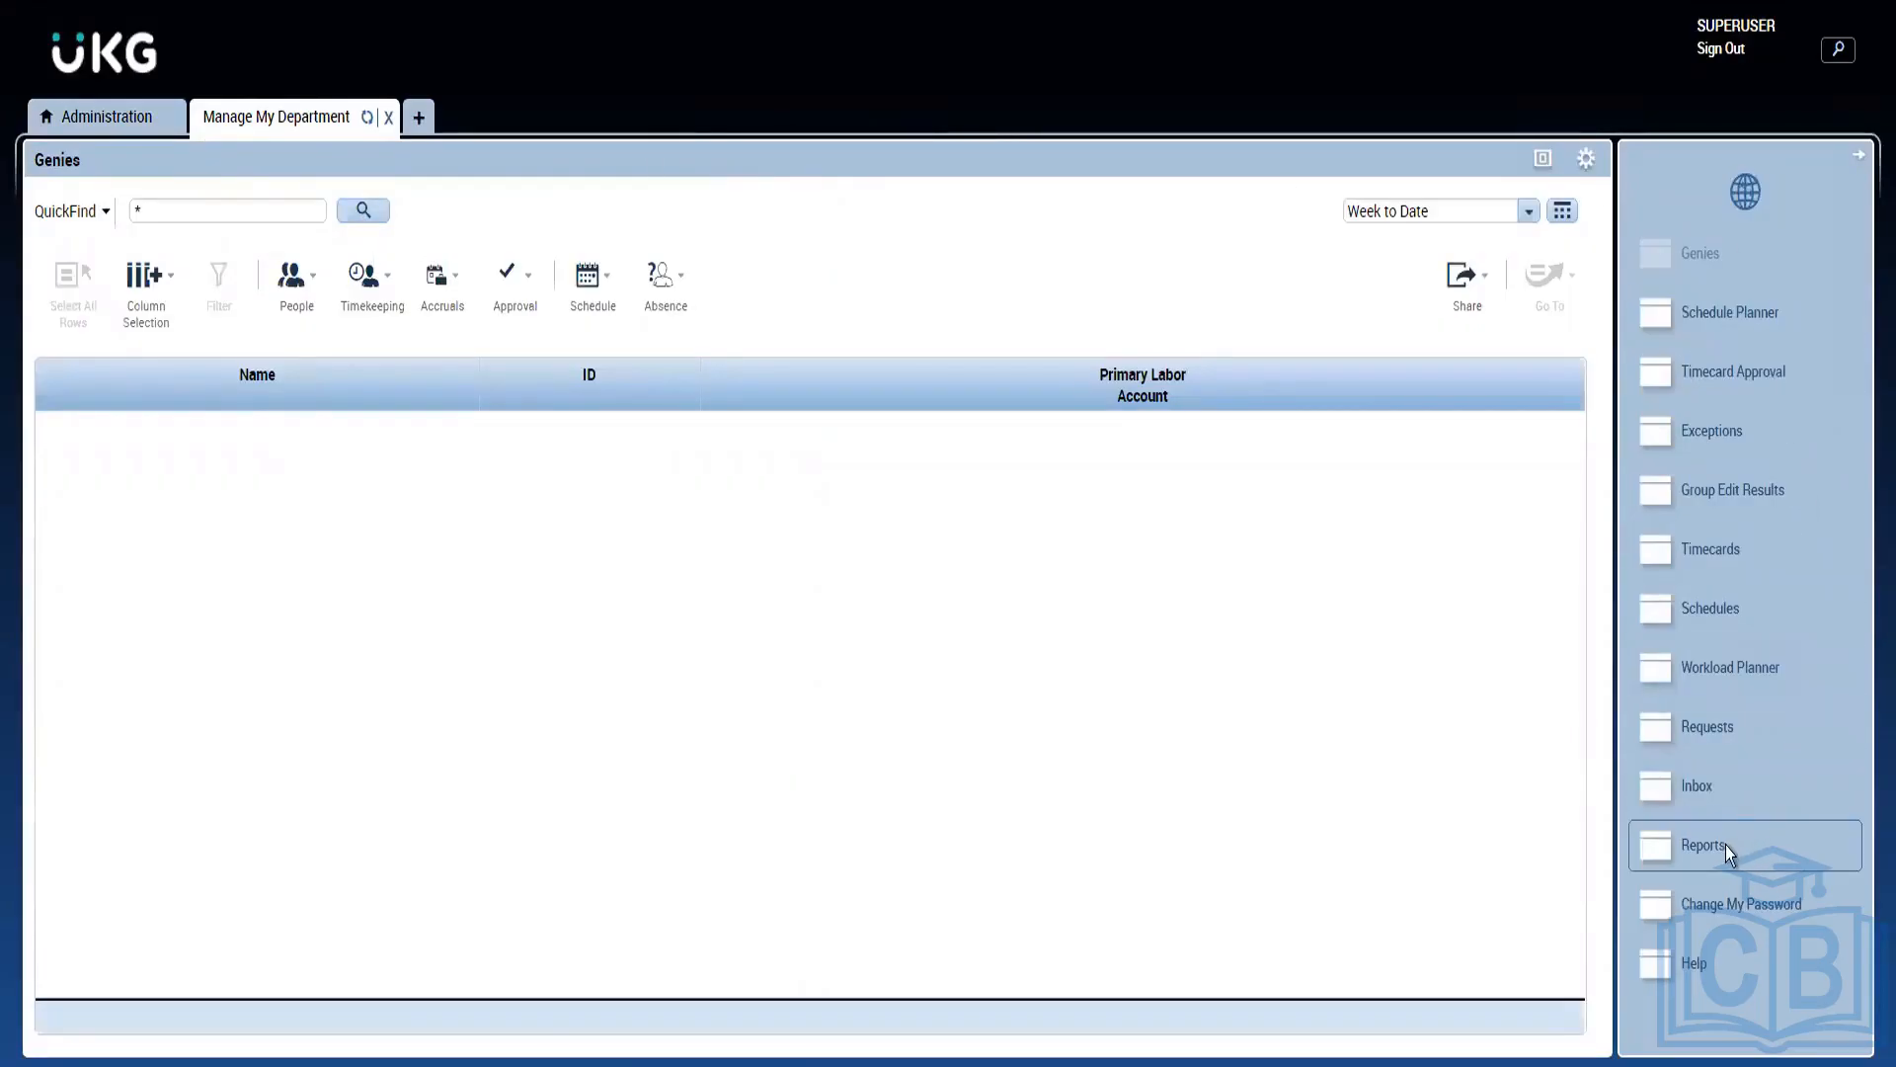
pyautogui.click(418, 119)
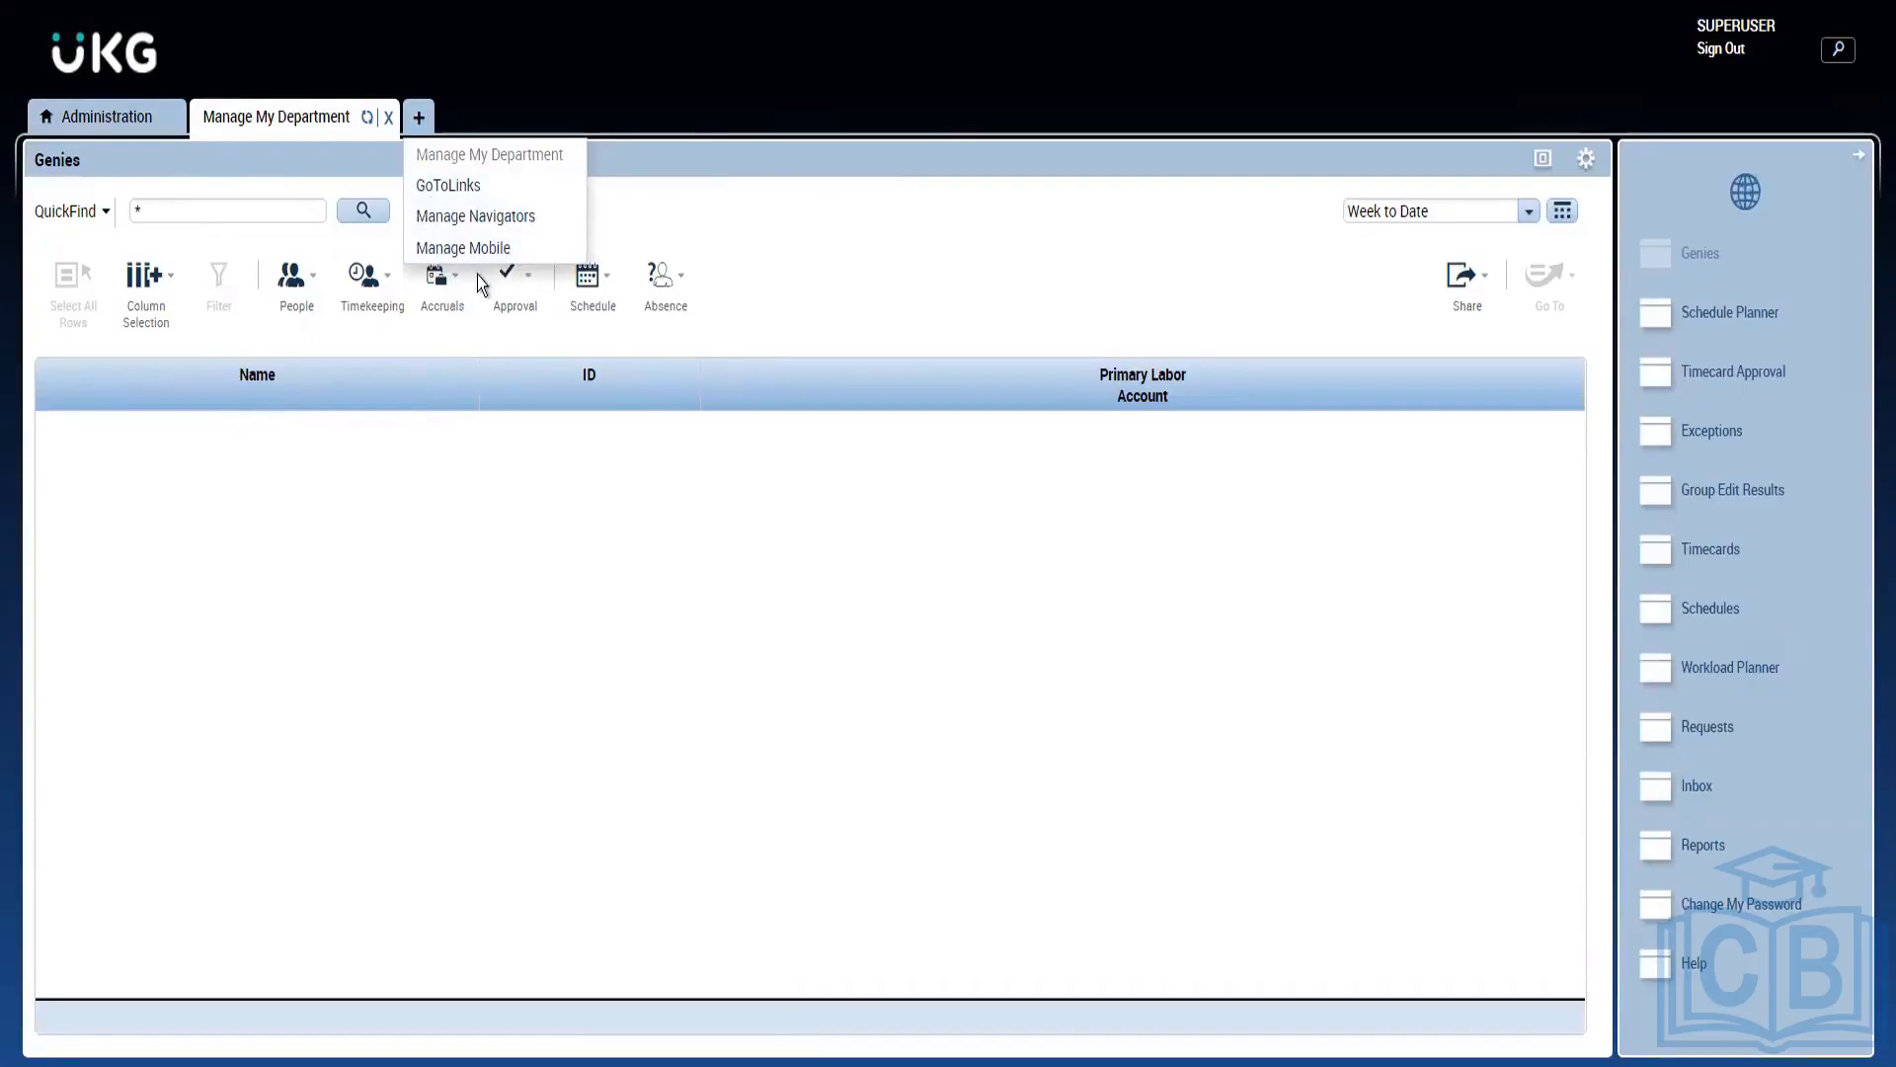
pyautogui.click(875, 209)
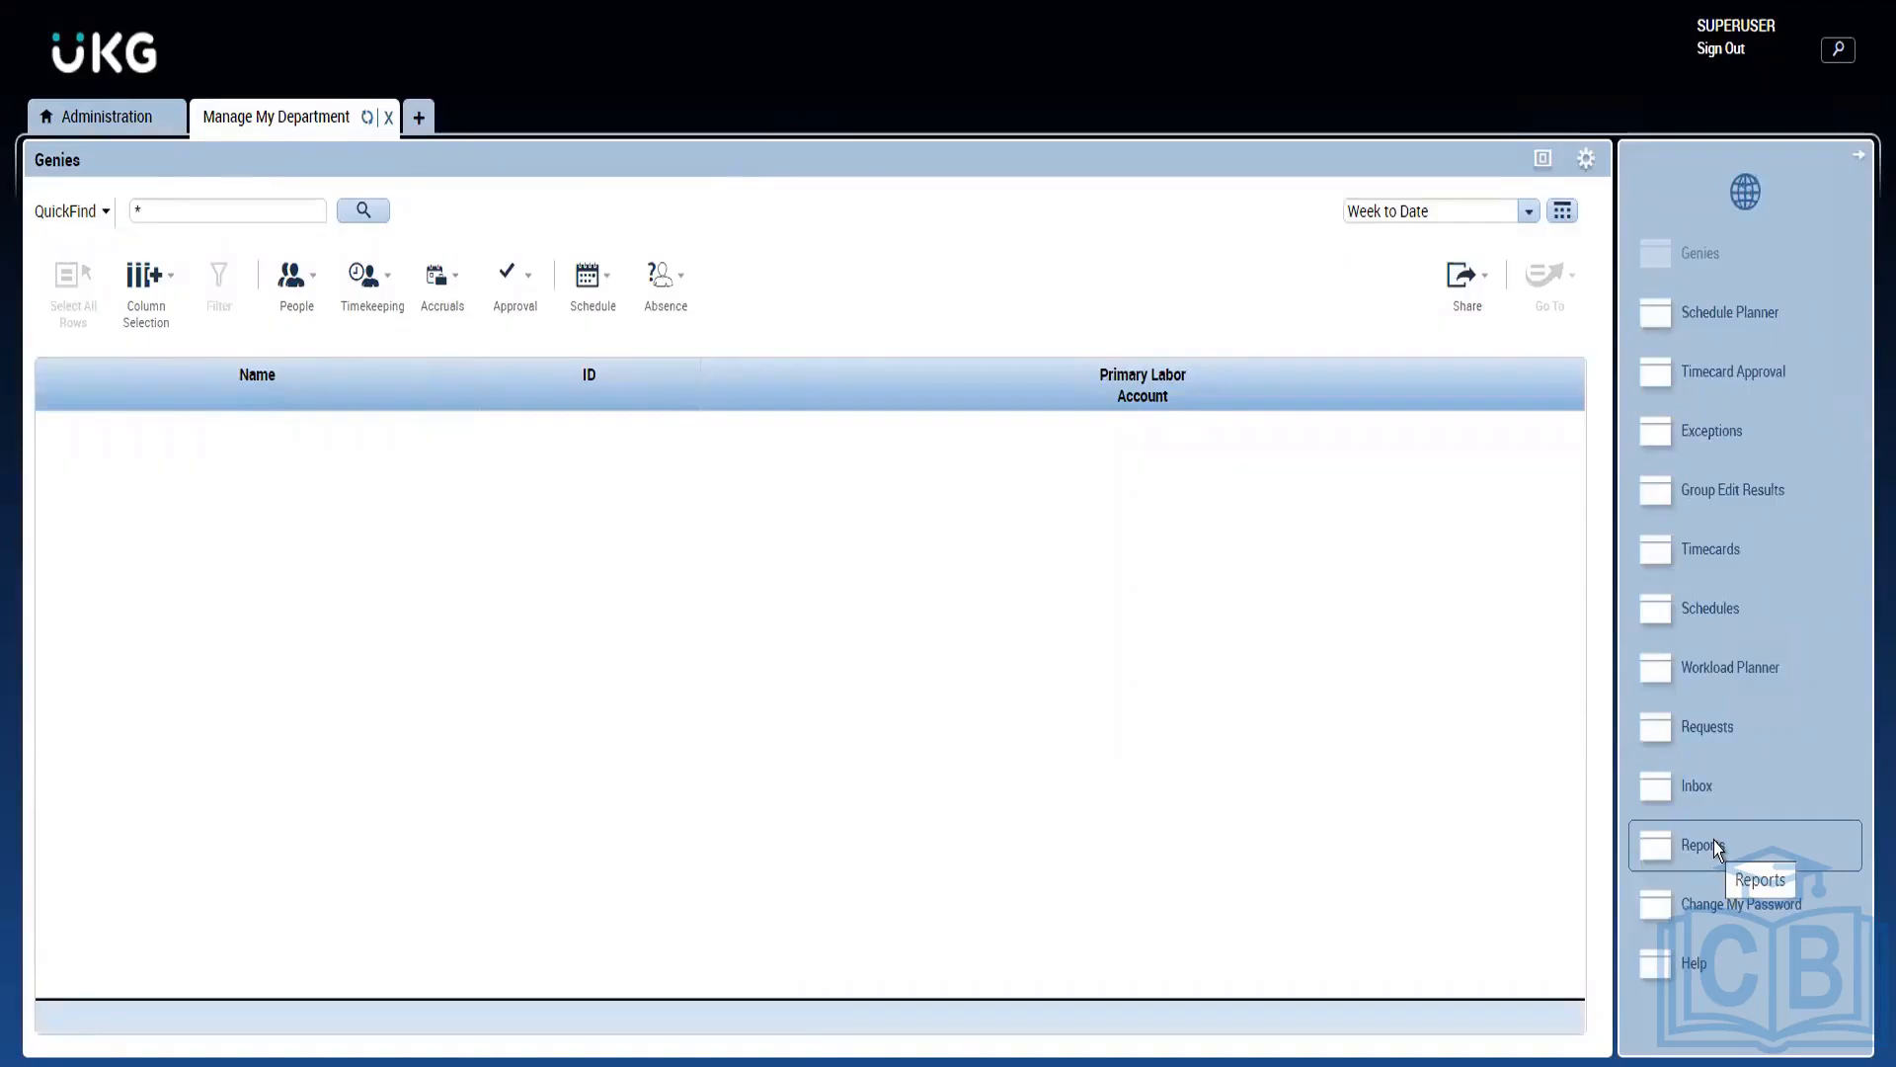
pyautogui.click(419, 121)
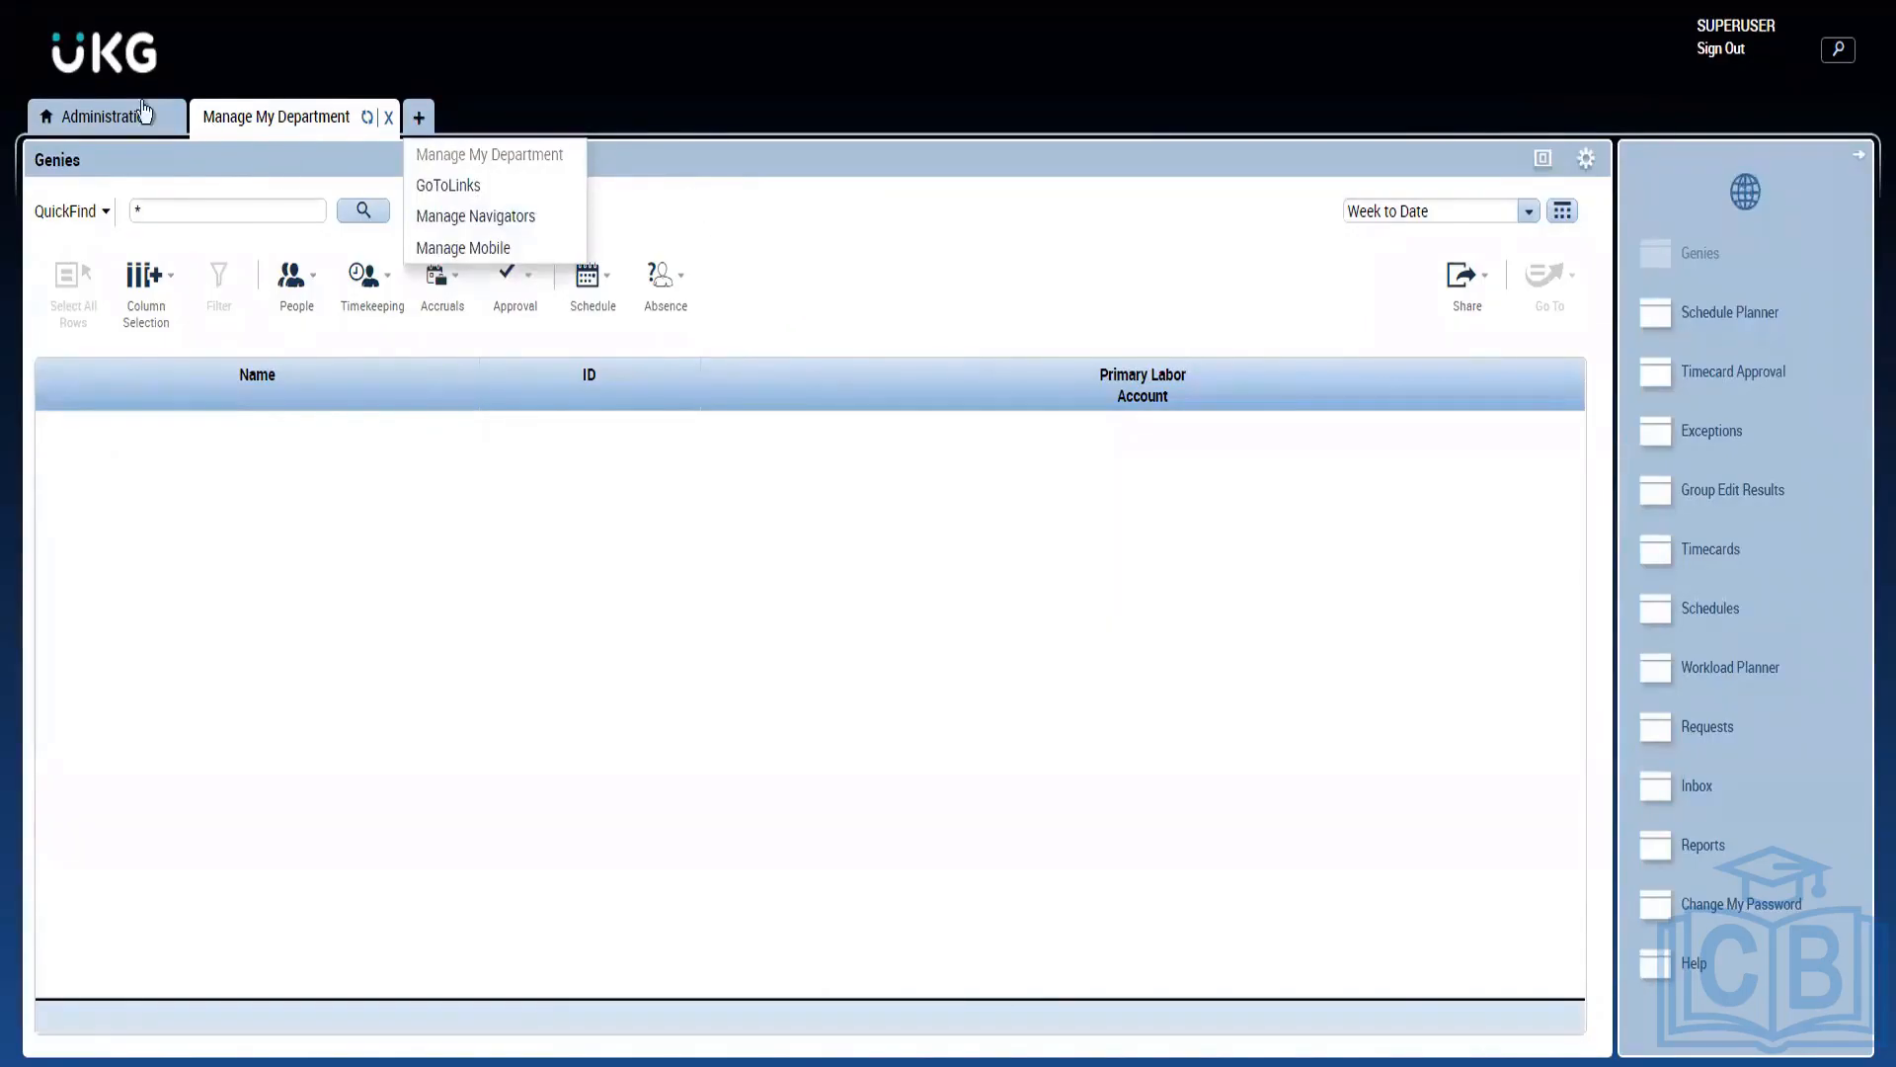
pyautogui.click(1679, 855)
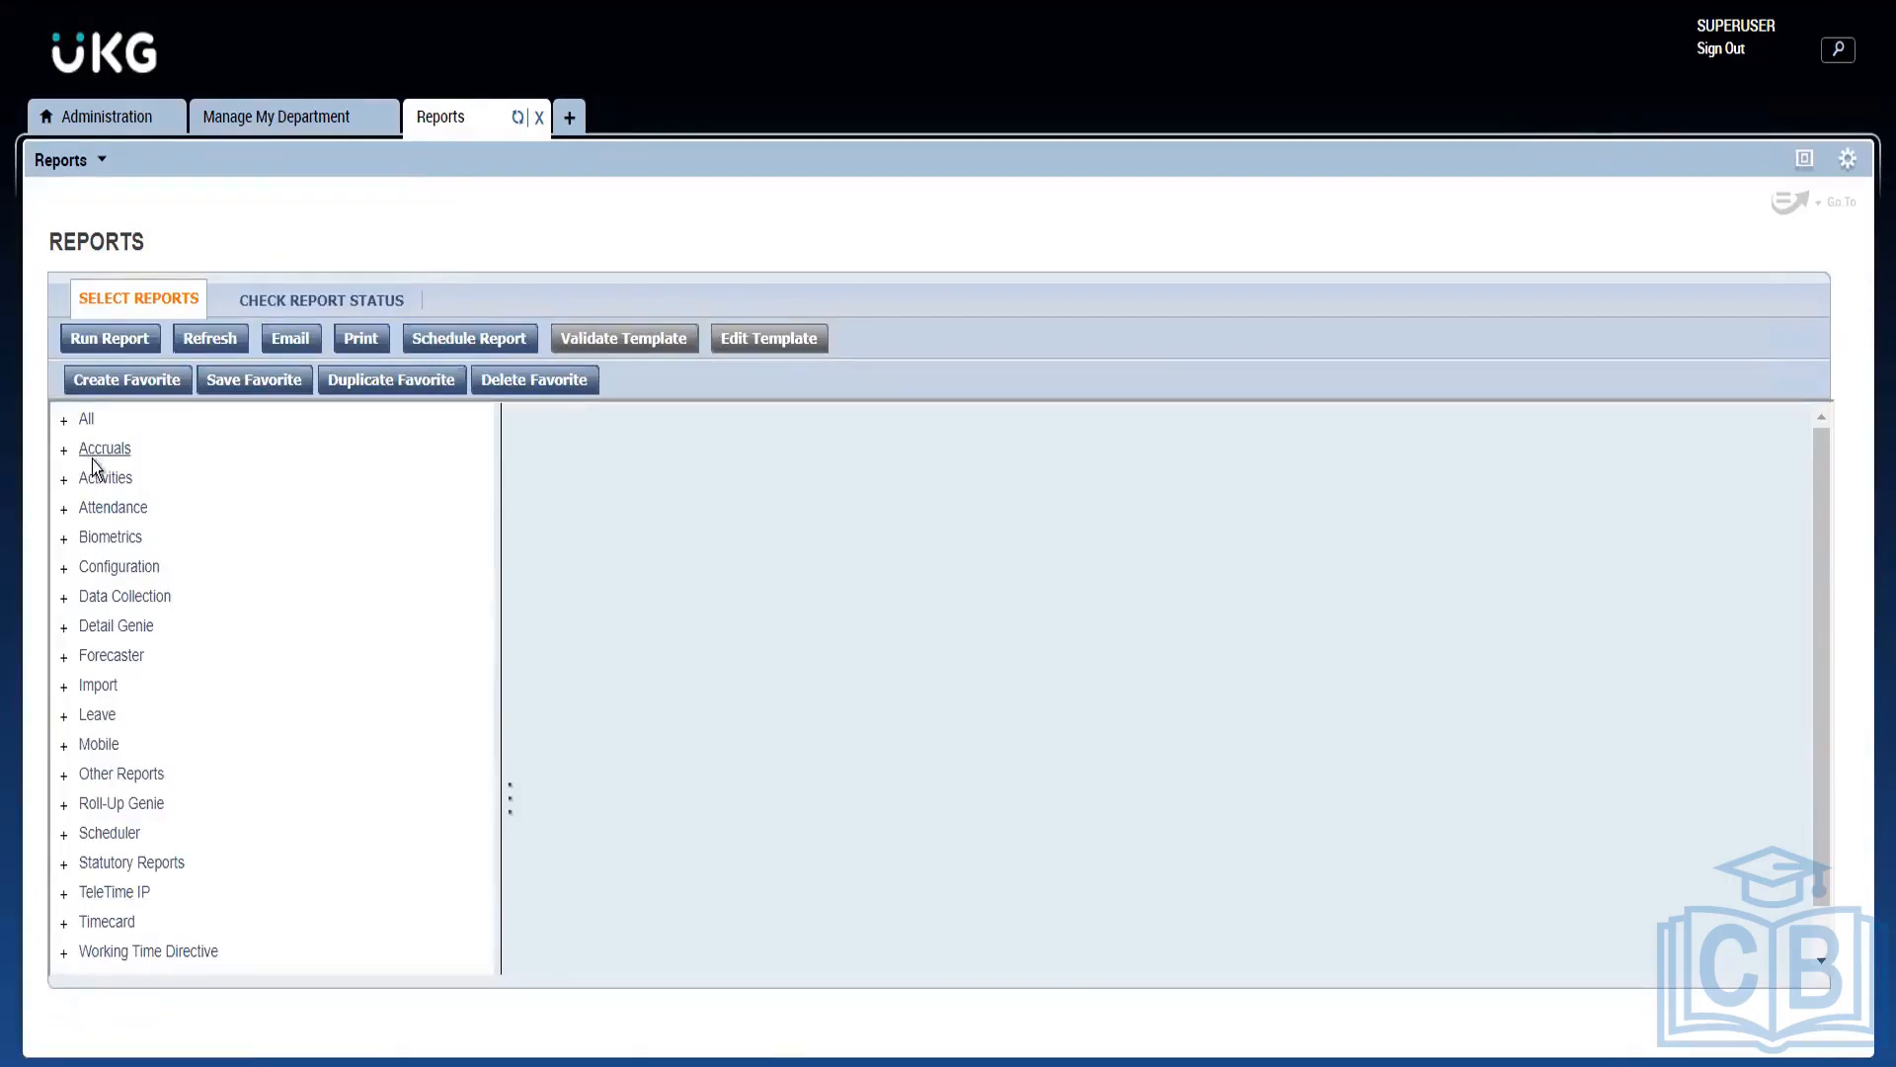
# Step: Examine which reports the Accruals category contains and collapse the category again
pyautogui.click(65, 450)
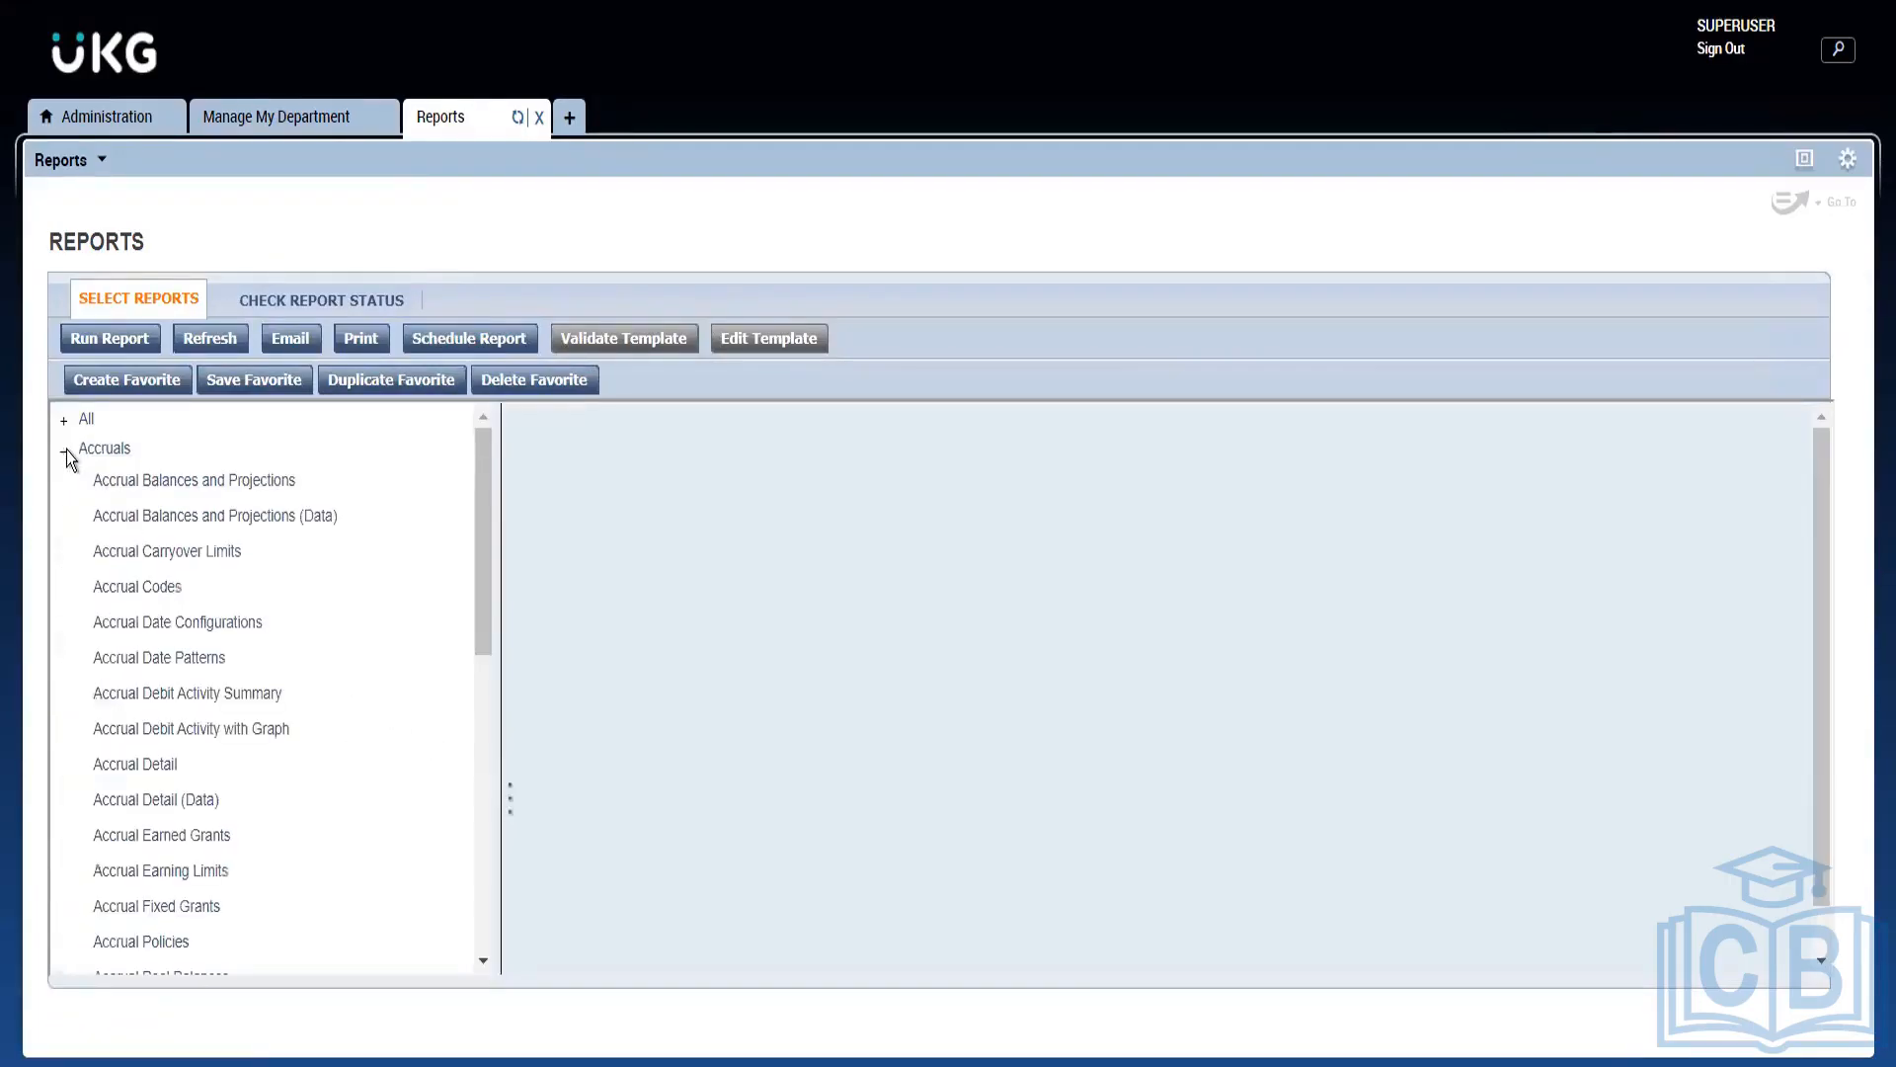
pyautogui.click(65, 451)
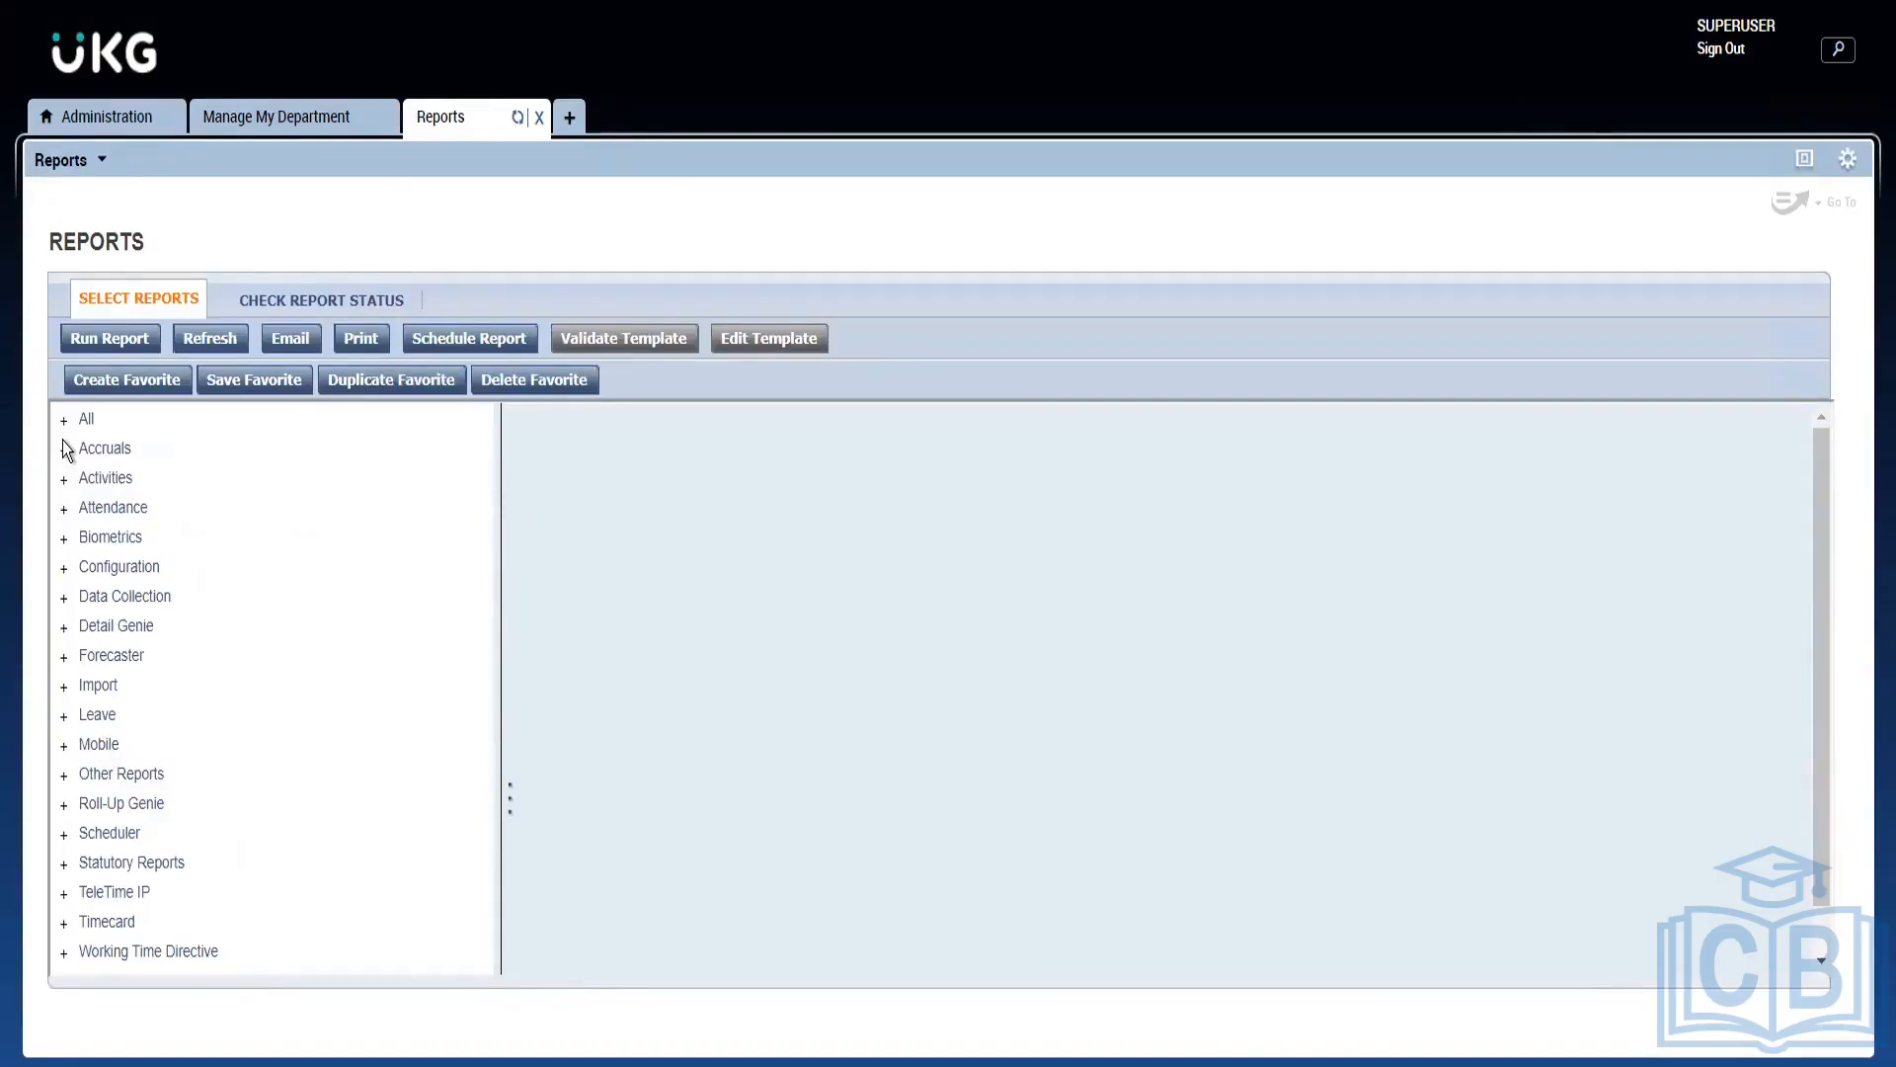
pyautogui.click(65, 450)
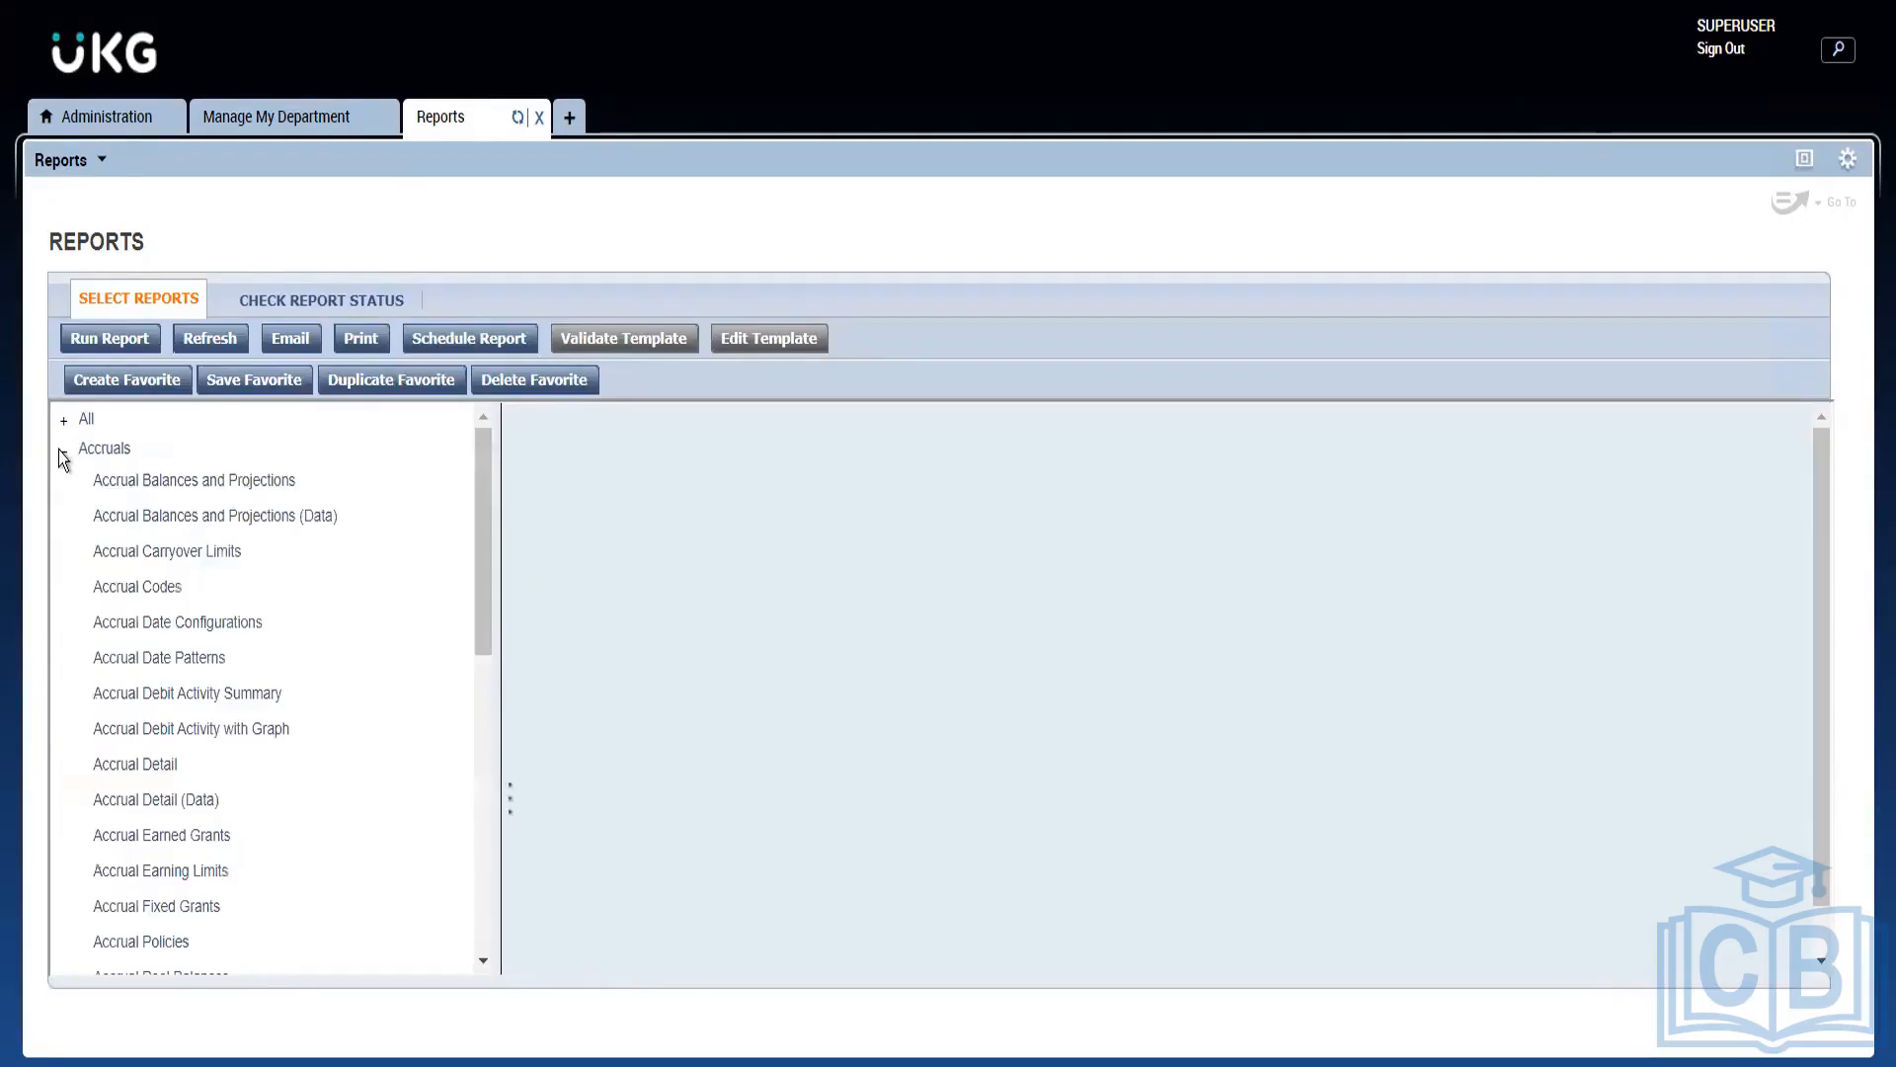
pyautogui.click(63, 454)
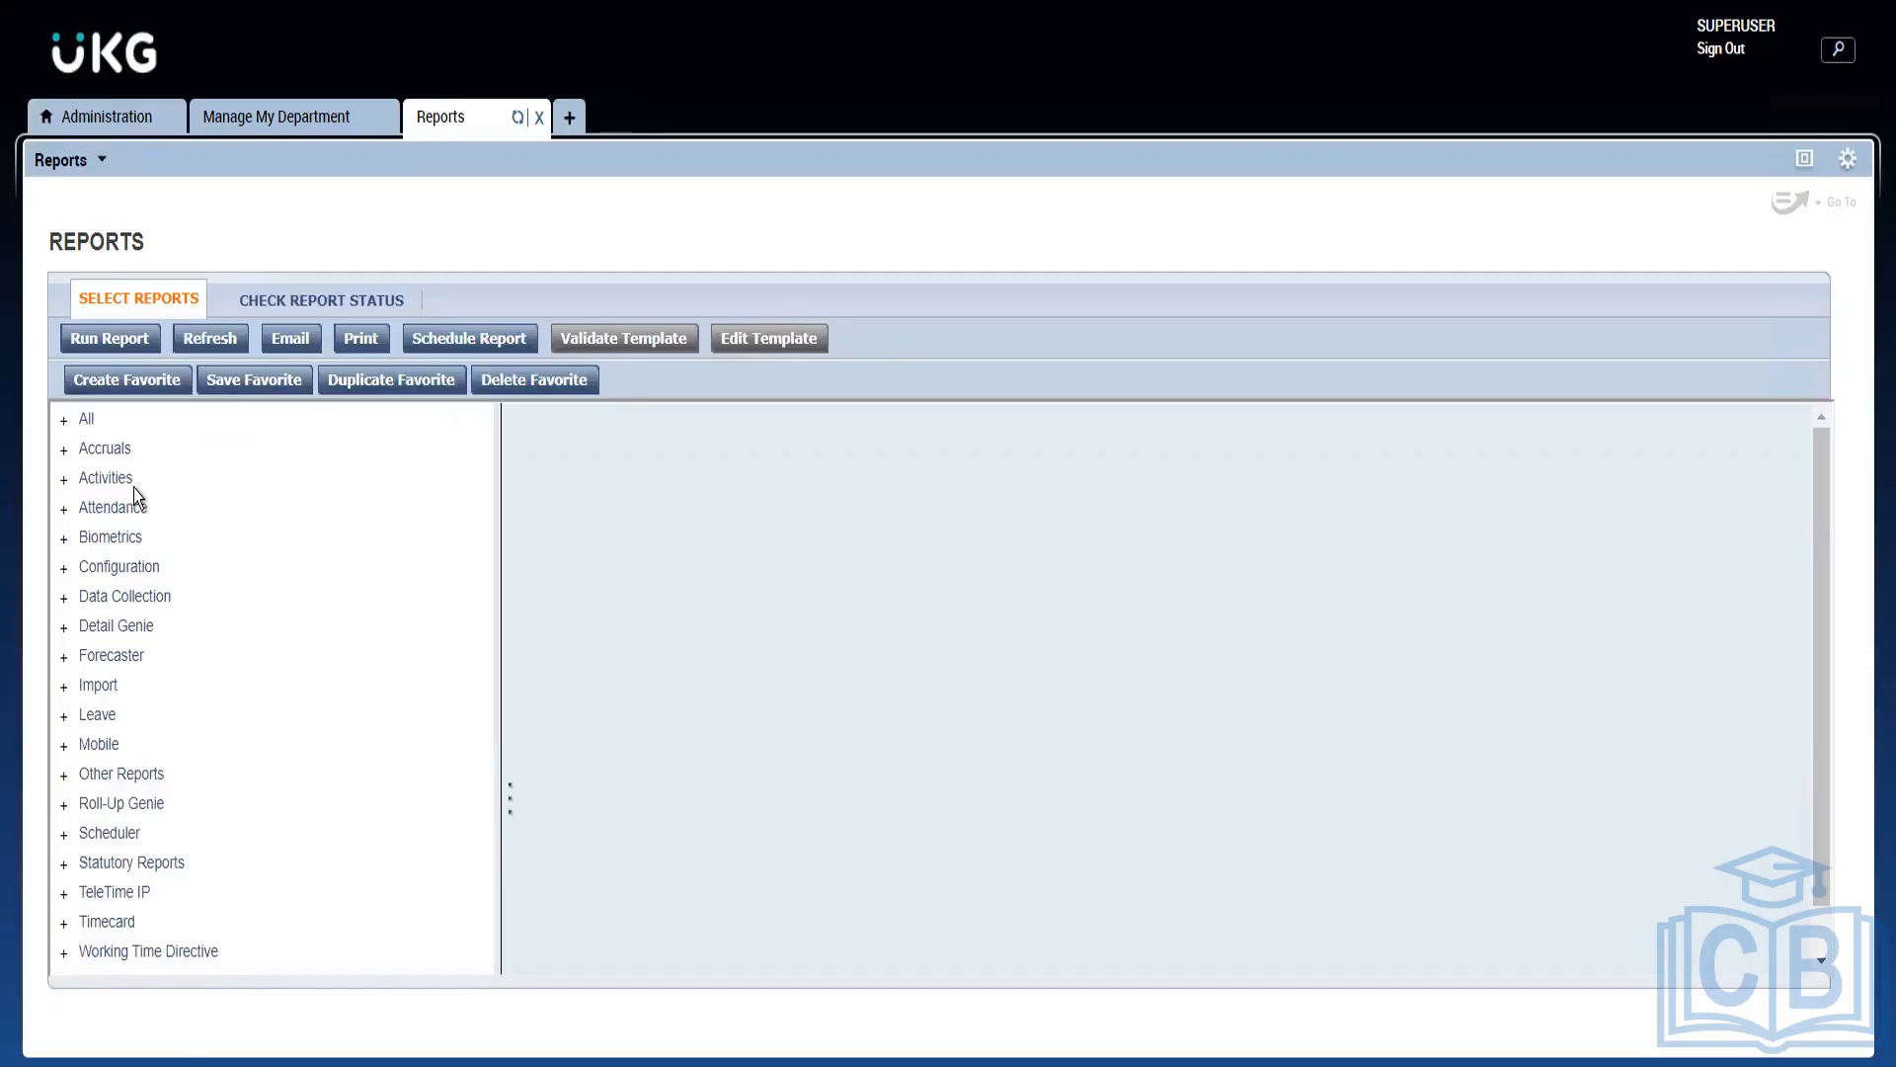
# Step: Open the Employee Transactions and Totals (Excel) report from the list of all reports
pyautogui.click(86, 421)
pyautogui.moveTo(482, 448)
pyautogui.mouseDown()
pyautogui.moveTo(489, 535)
pyautogui.moveTo(547, 674)
pyautogui.moveTo(565, 921)
pyautogui.moveTo(490, 625)
pyautogui.moveTo(457, 571)
pyautogui.moveTo(472, 484)
pyautogui.moveTo(454, 442)
pyautogui.mouseUp()
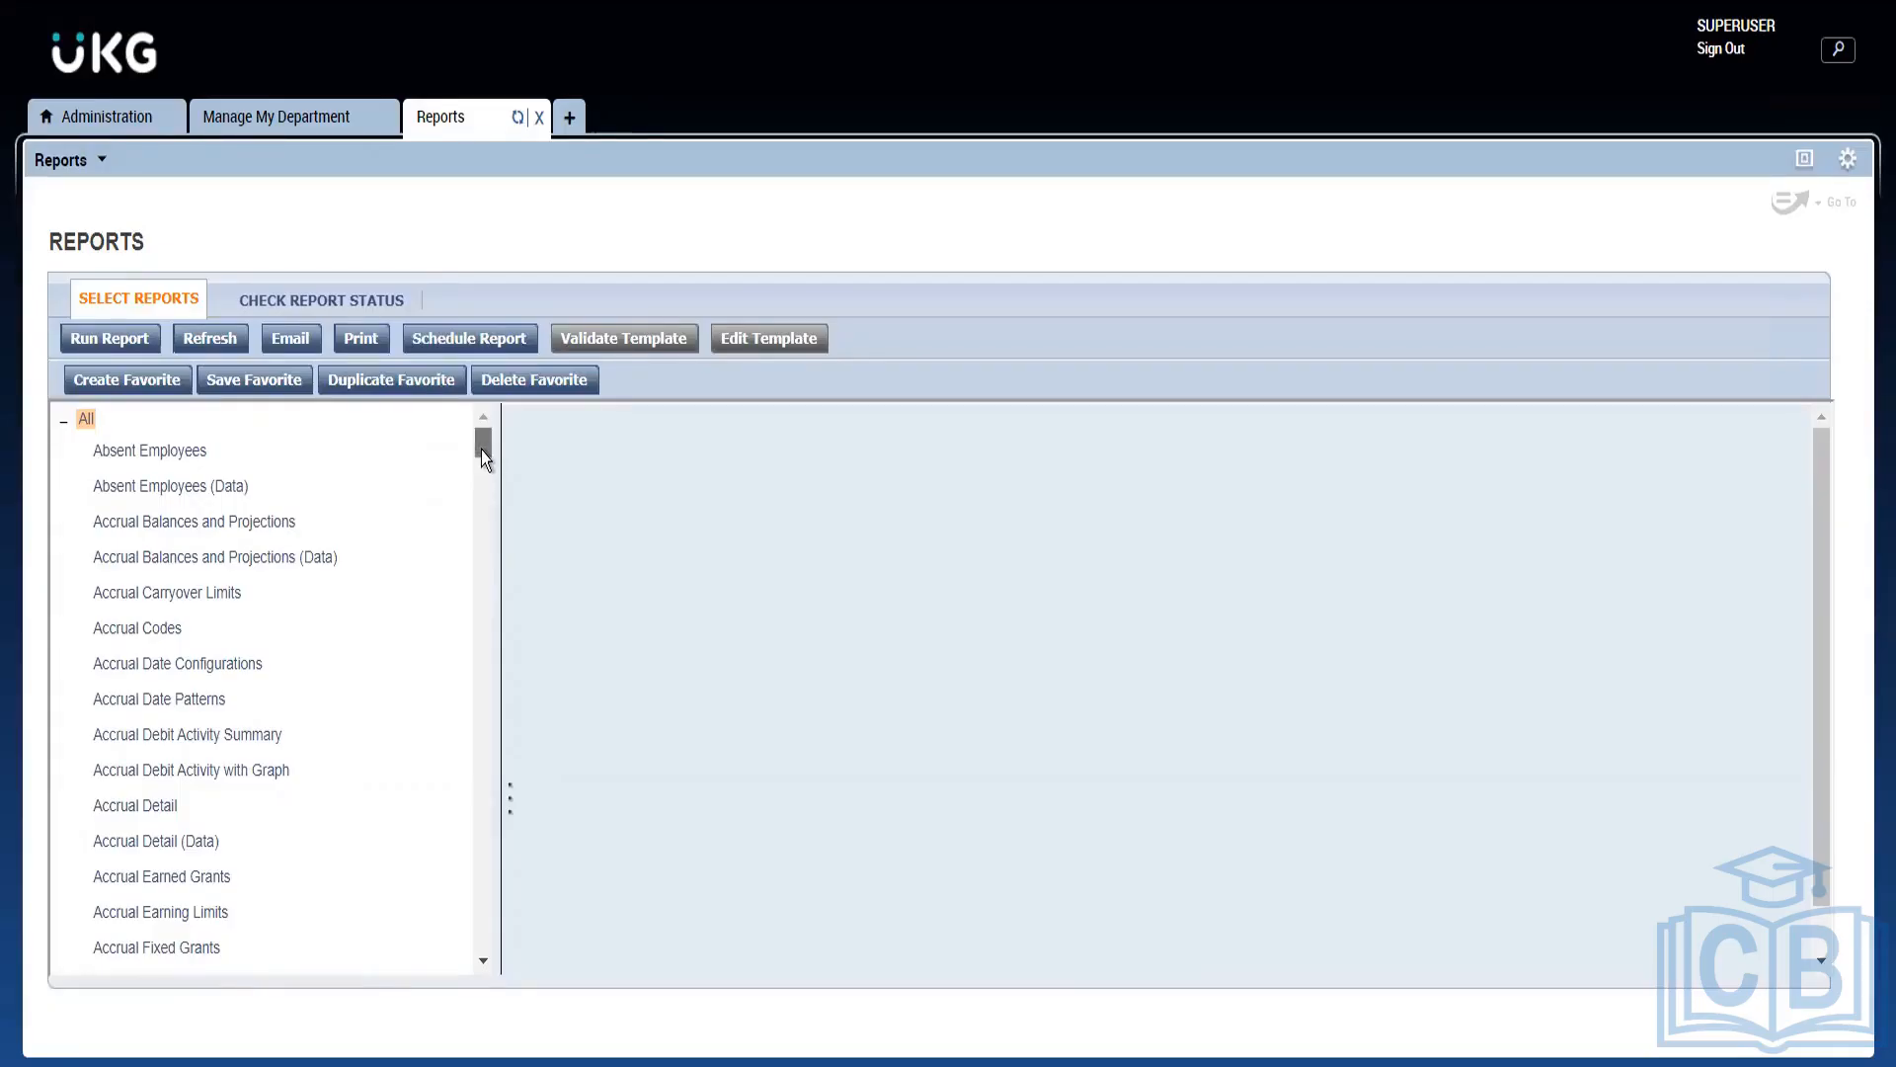
pyautogui.moveTo(482, 450); pyautogui.dragTo(502, 634)
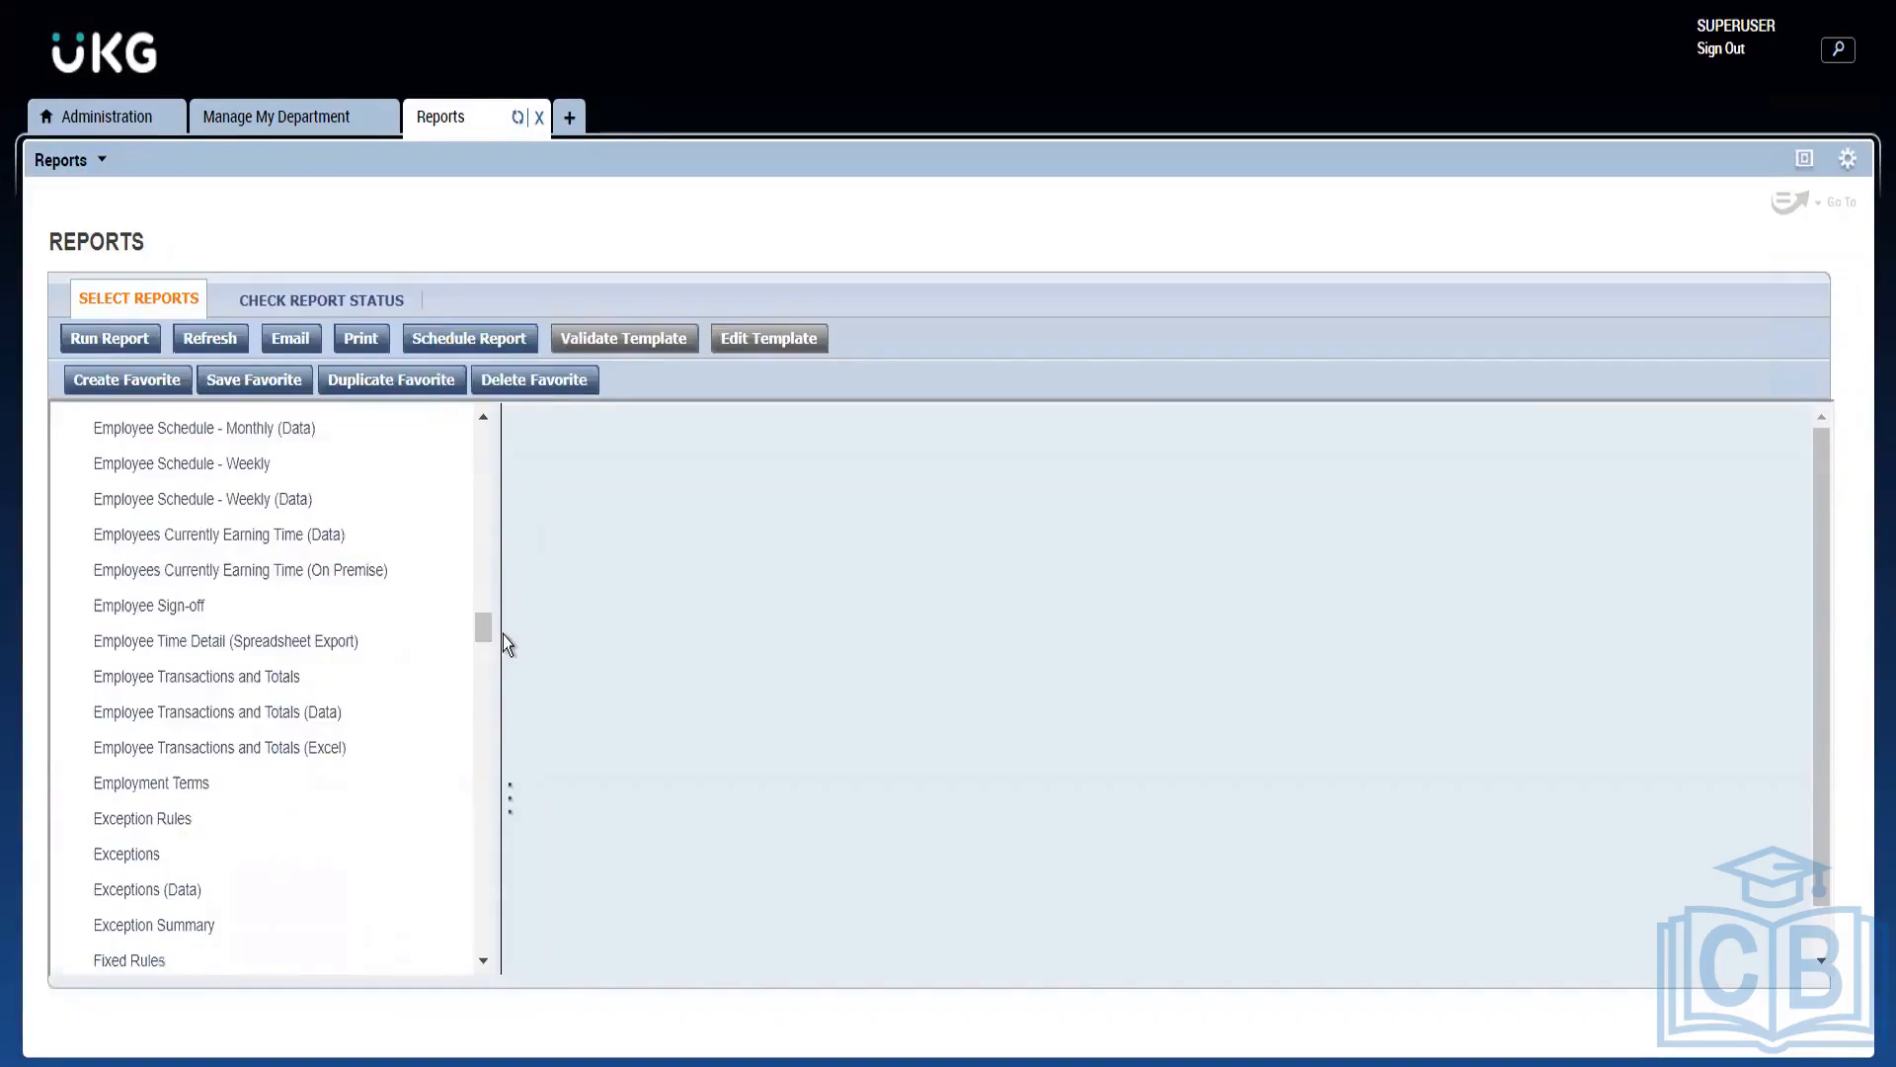
pyautogui.click(216, 751)
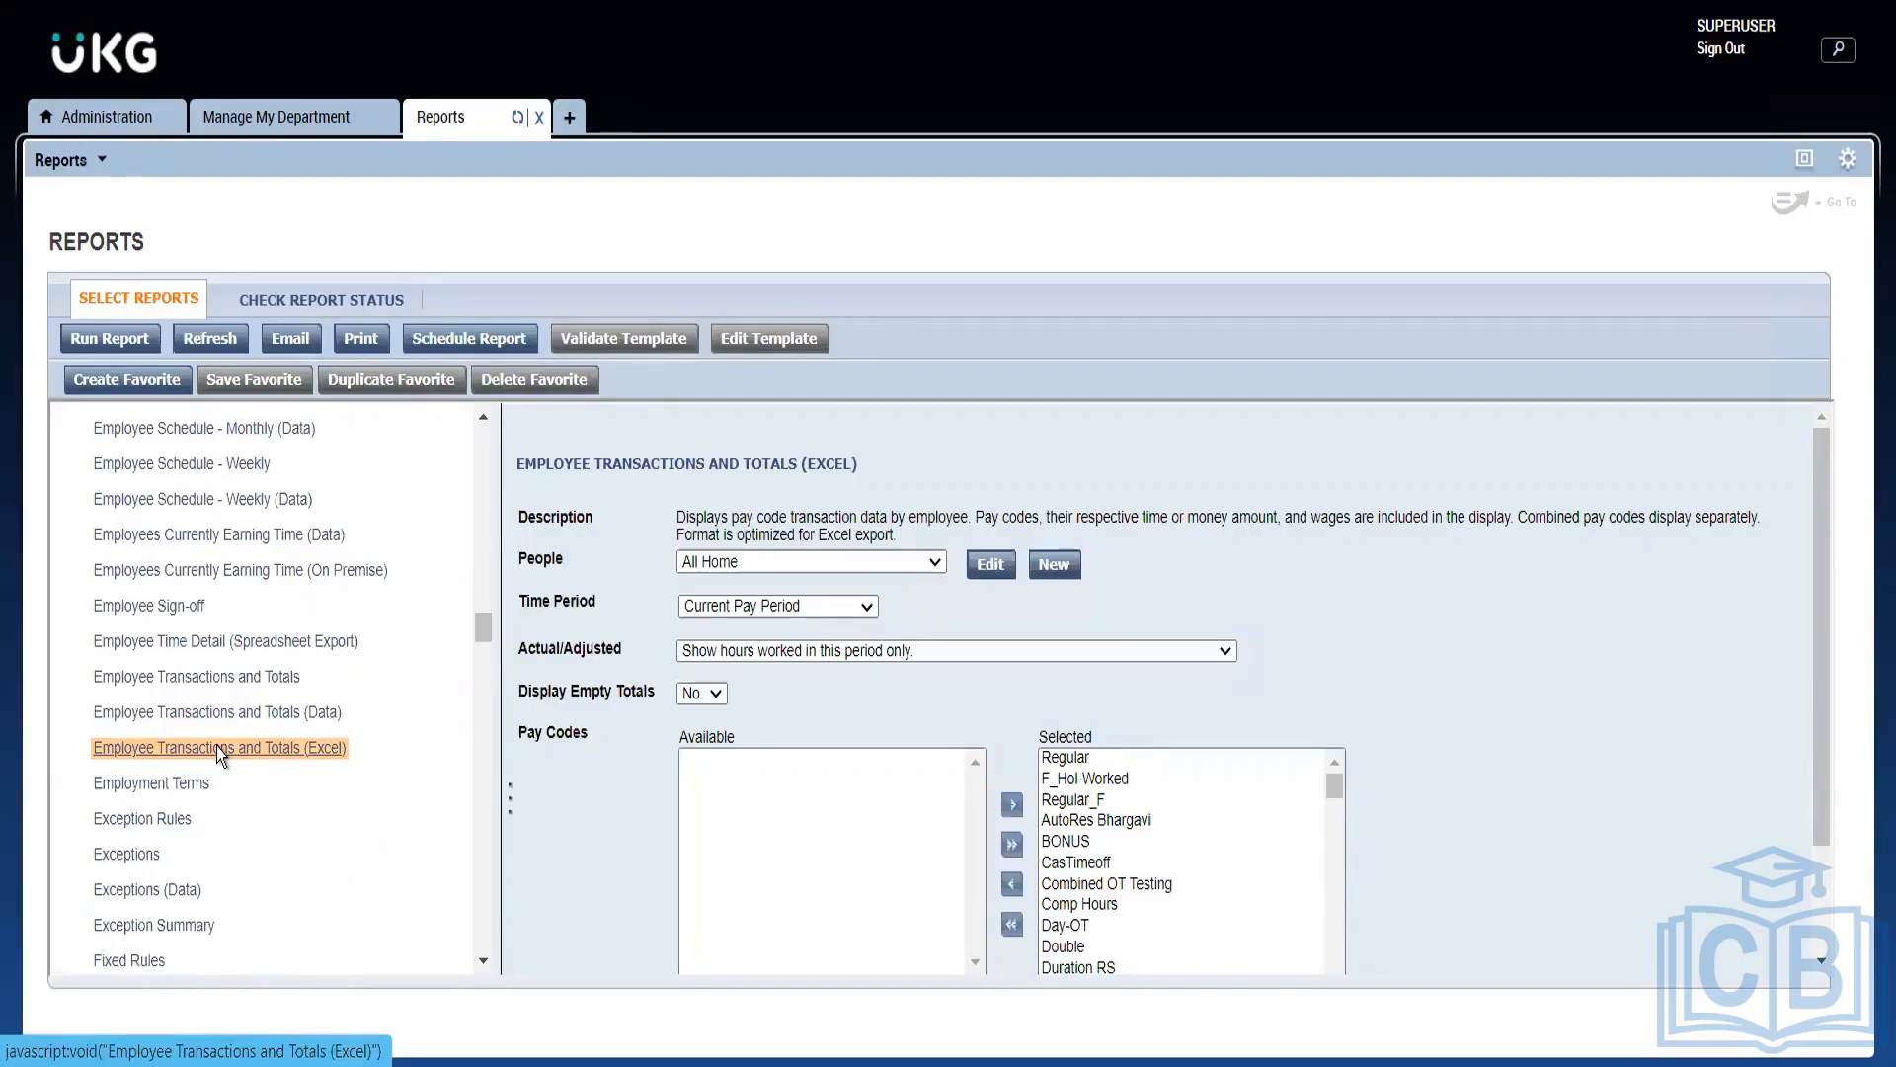
# Step: Run the * QuickFind search in Manage My Department and open the timecards of all listed employees
pyautogui.click(230, 120)
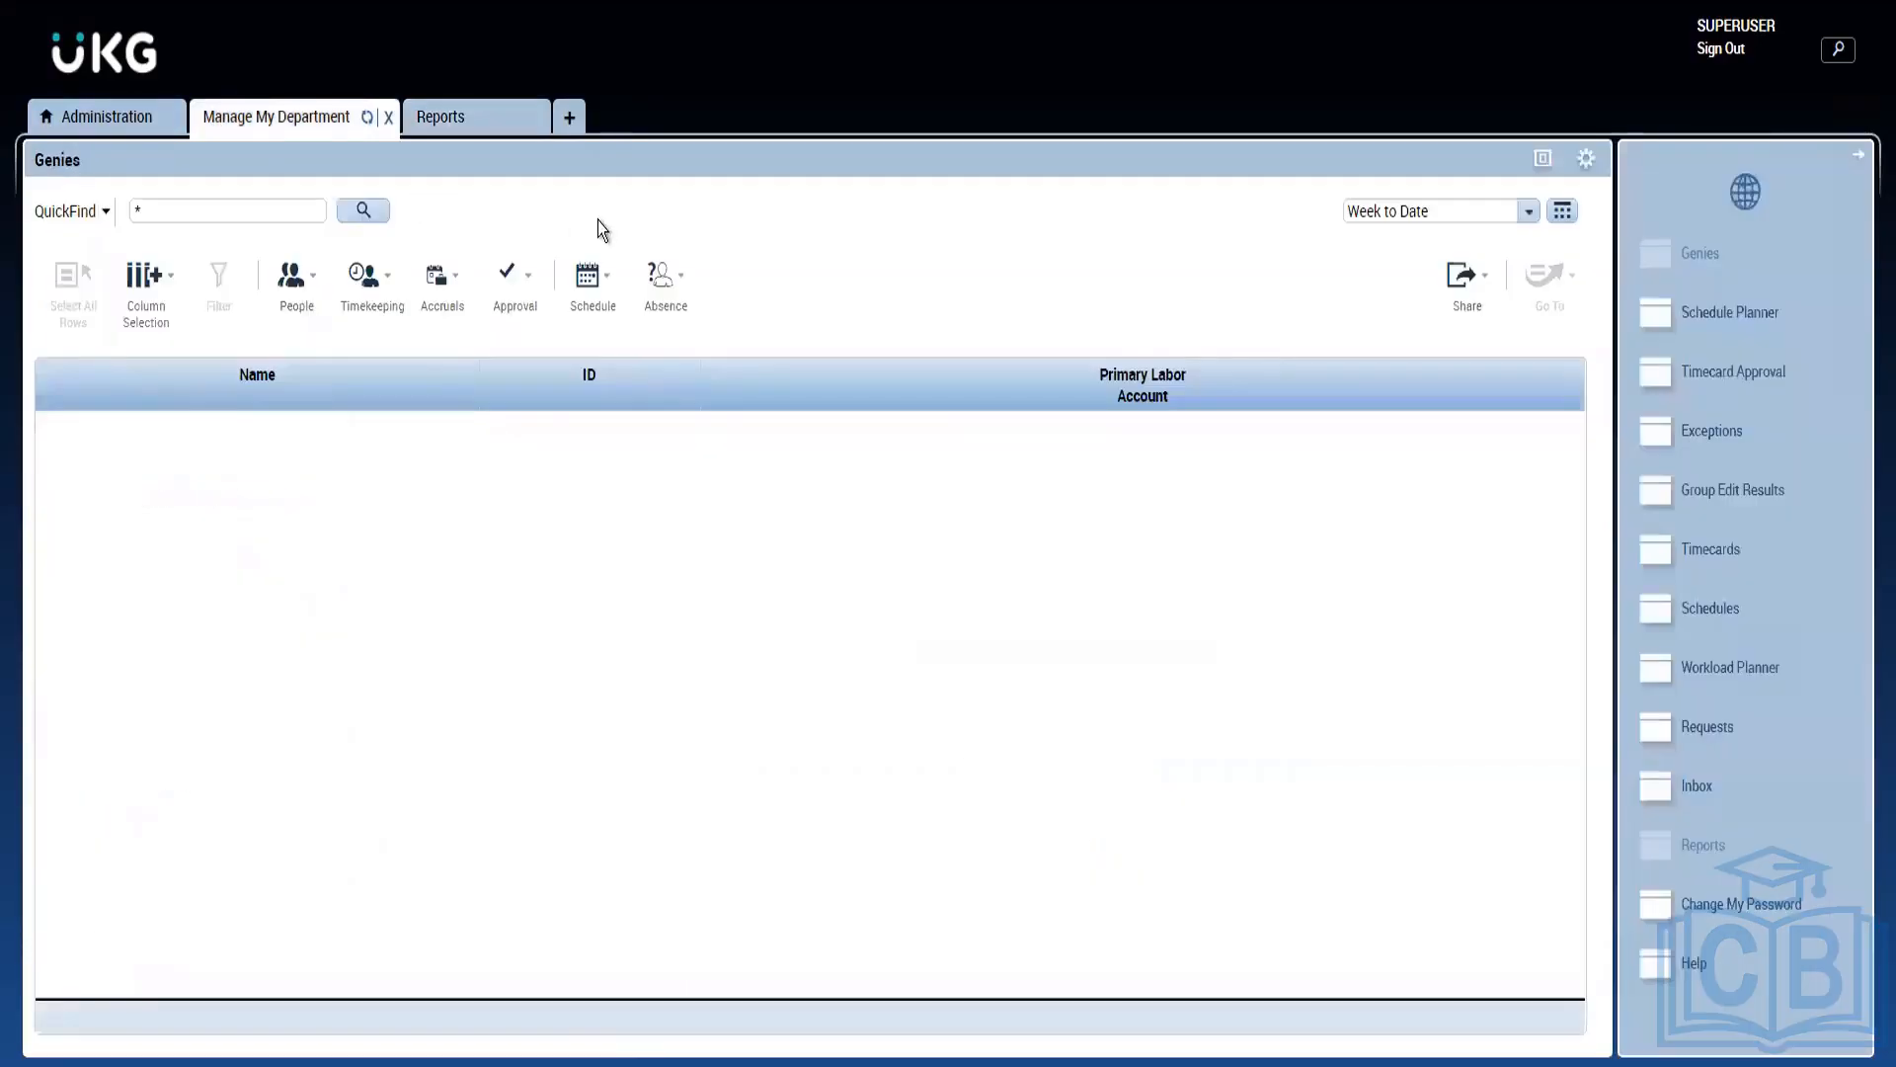
pyautogui.click(381, 223)
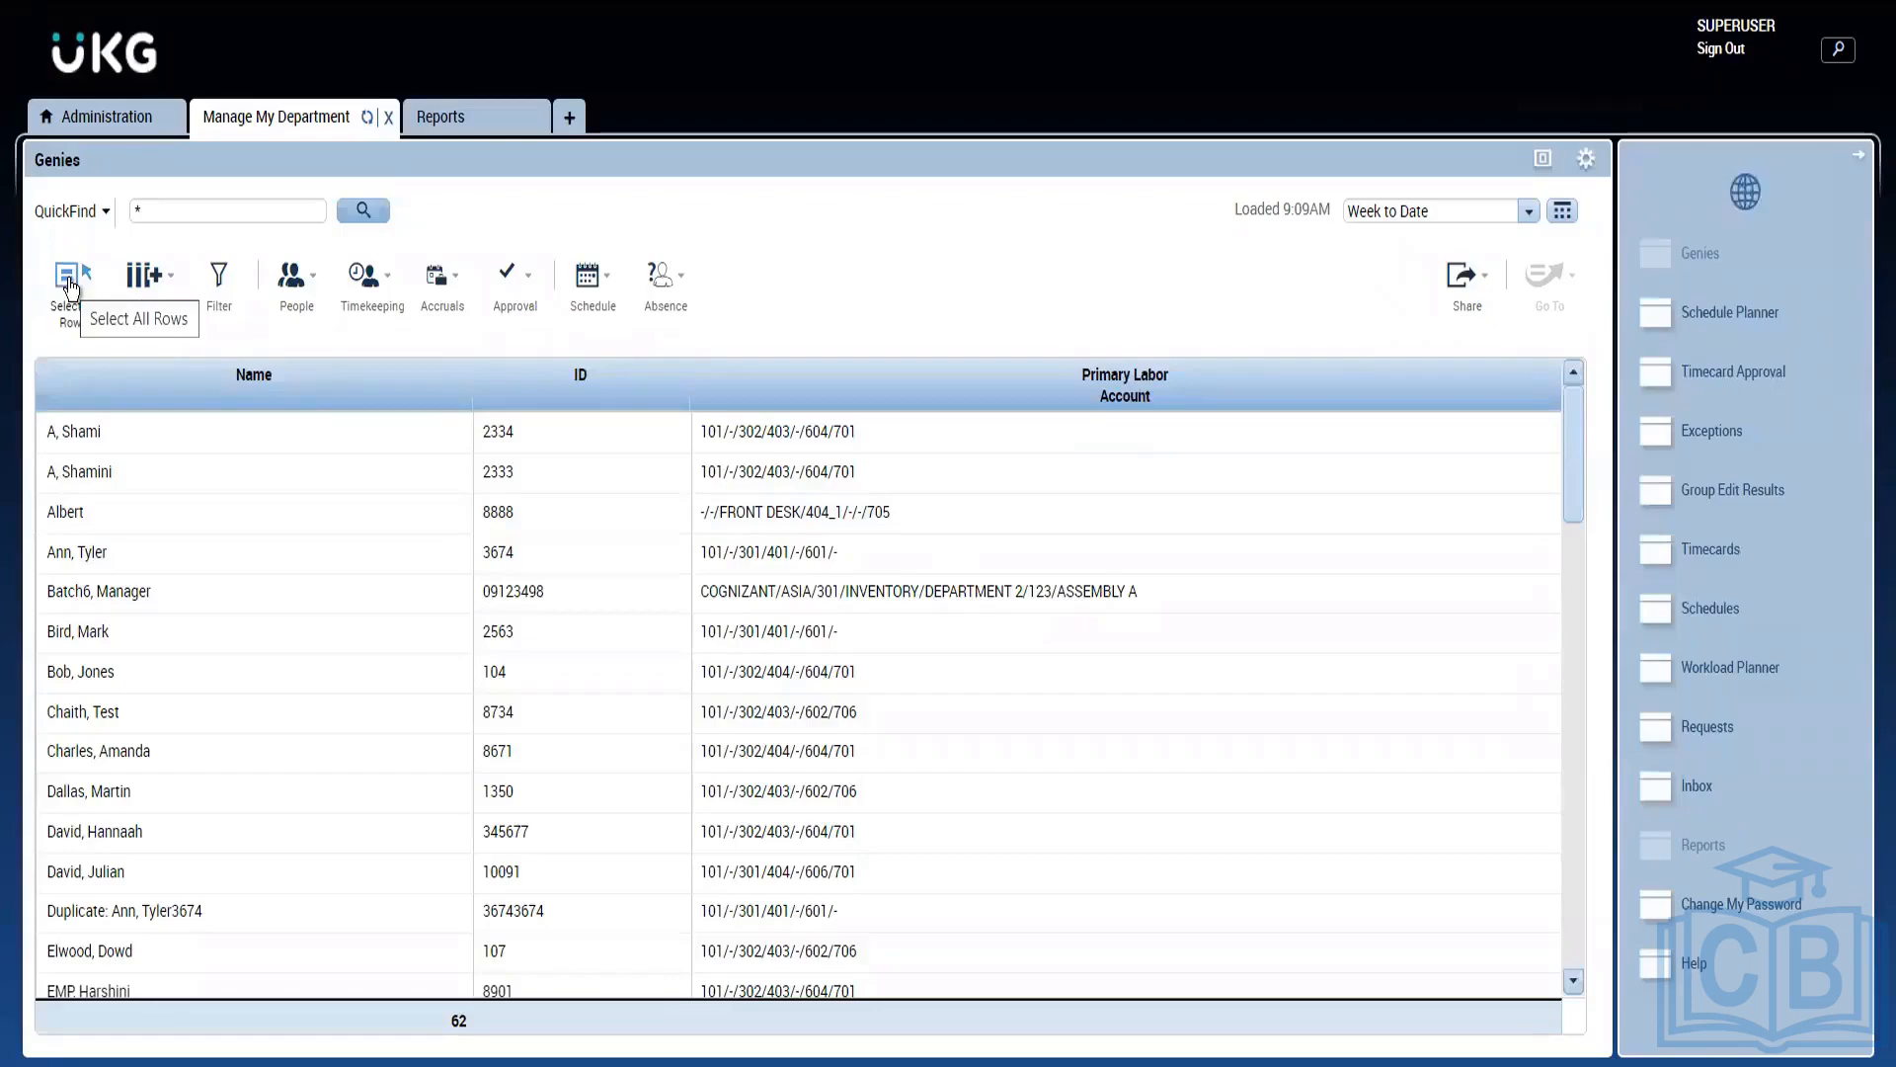
pyautogui.click(69, 282)
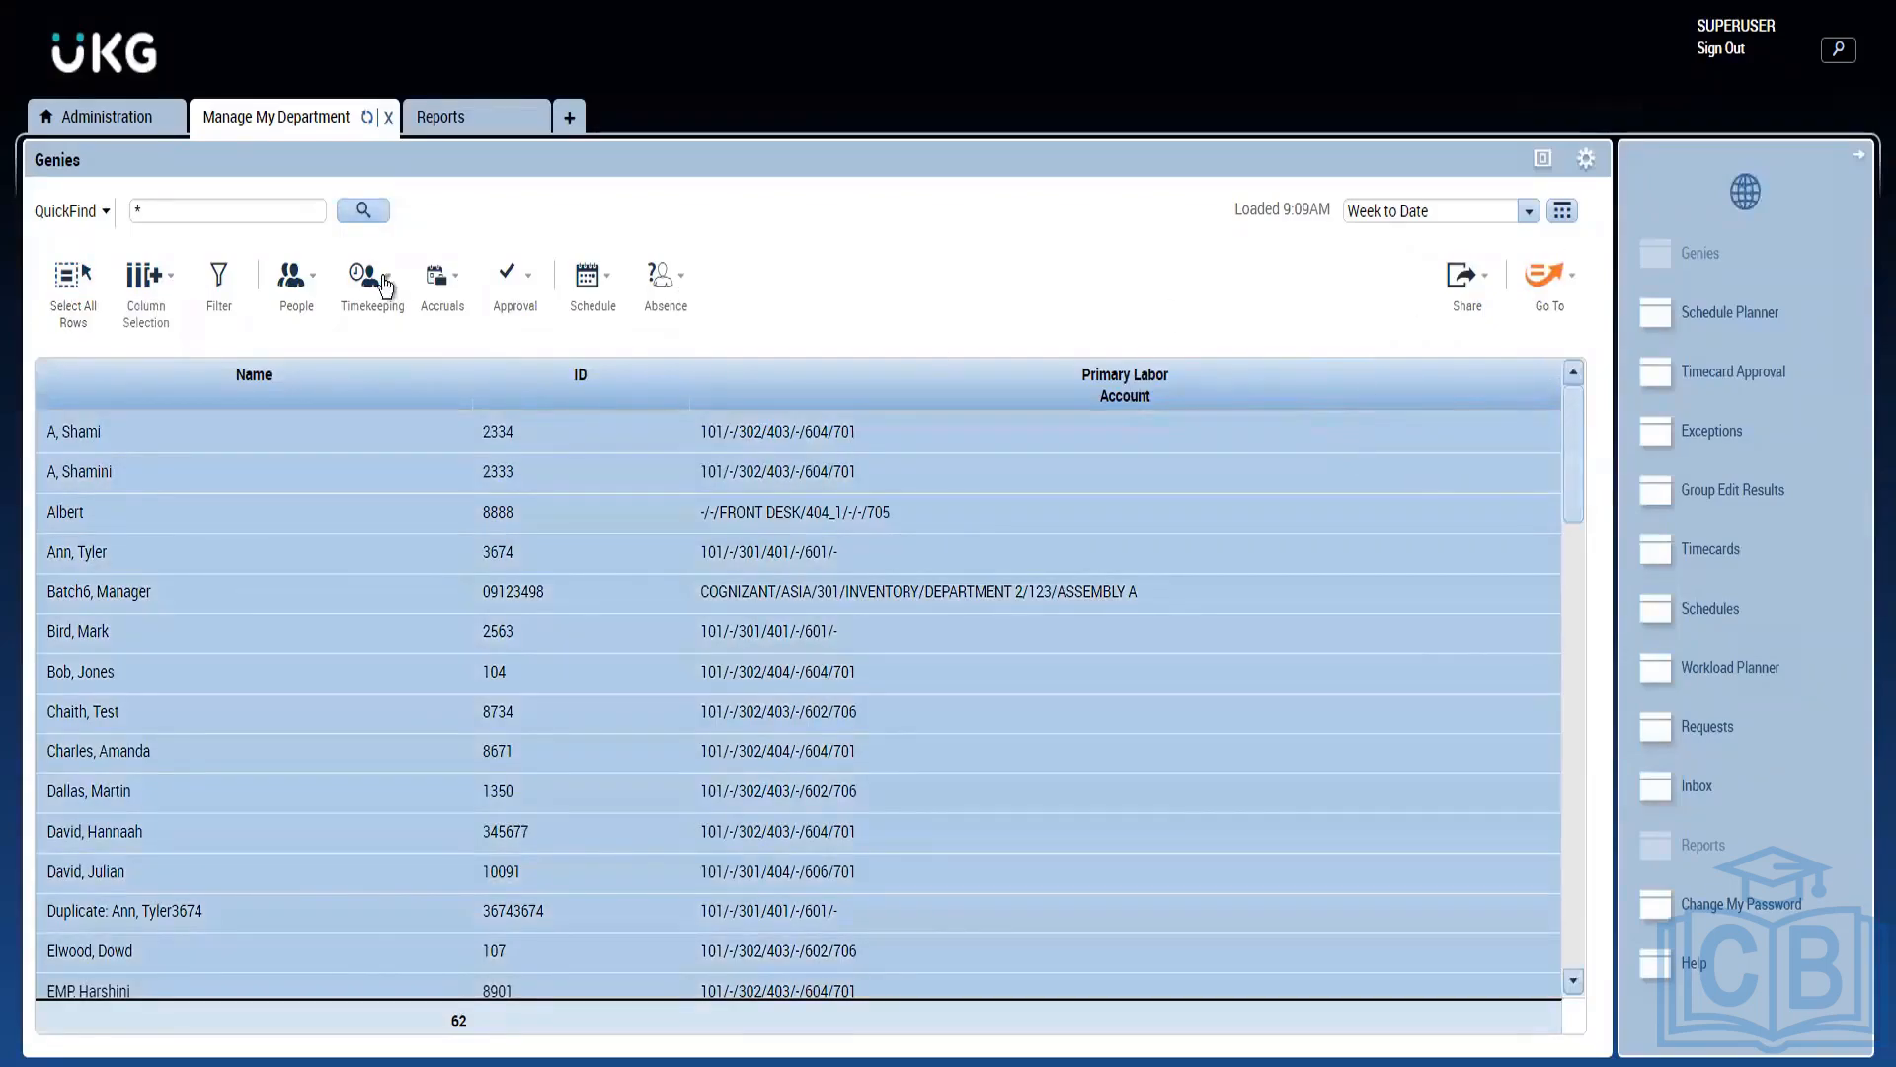
pyautogui.click(1539, 265)
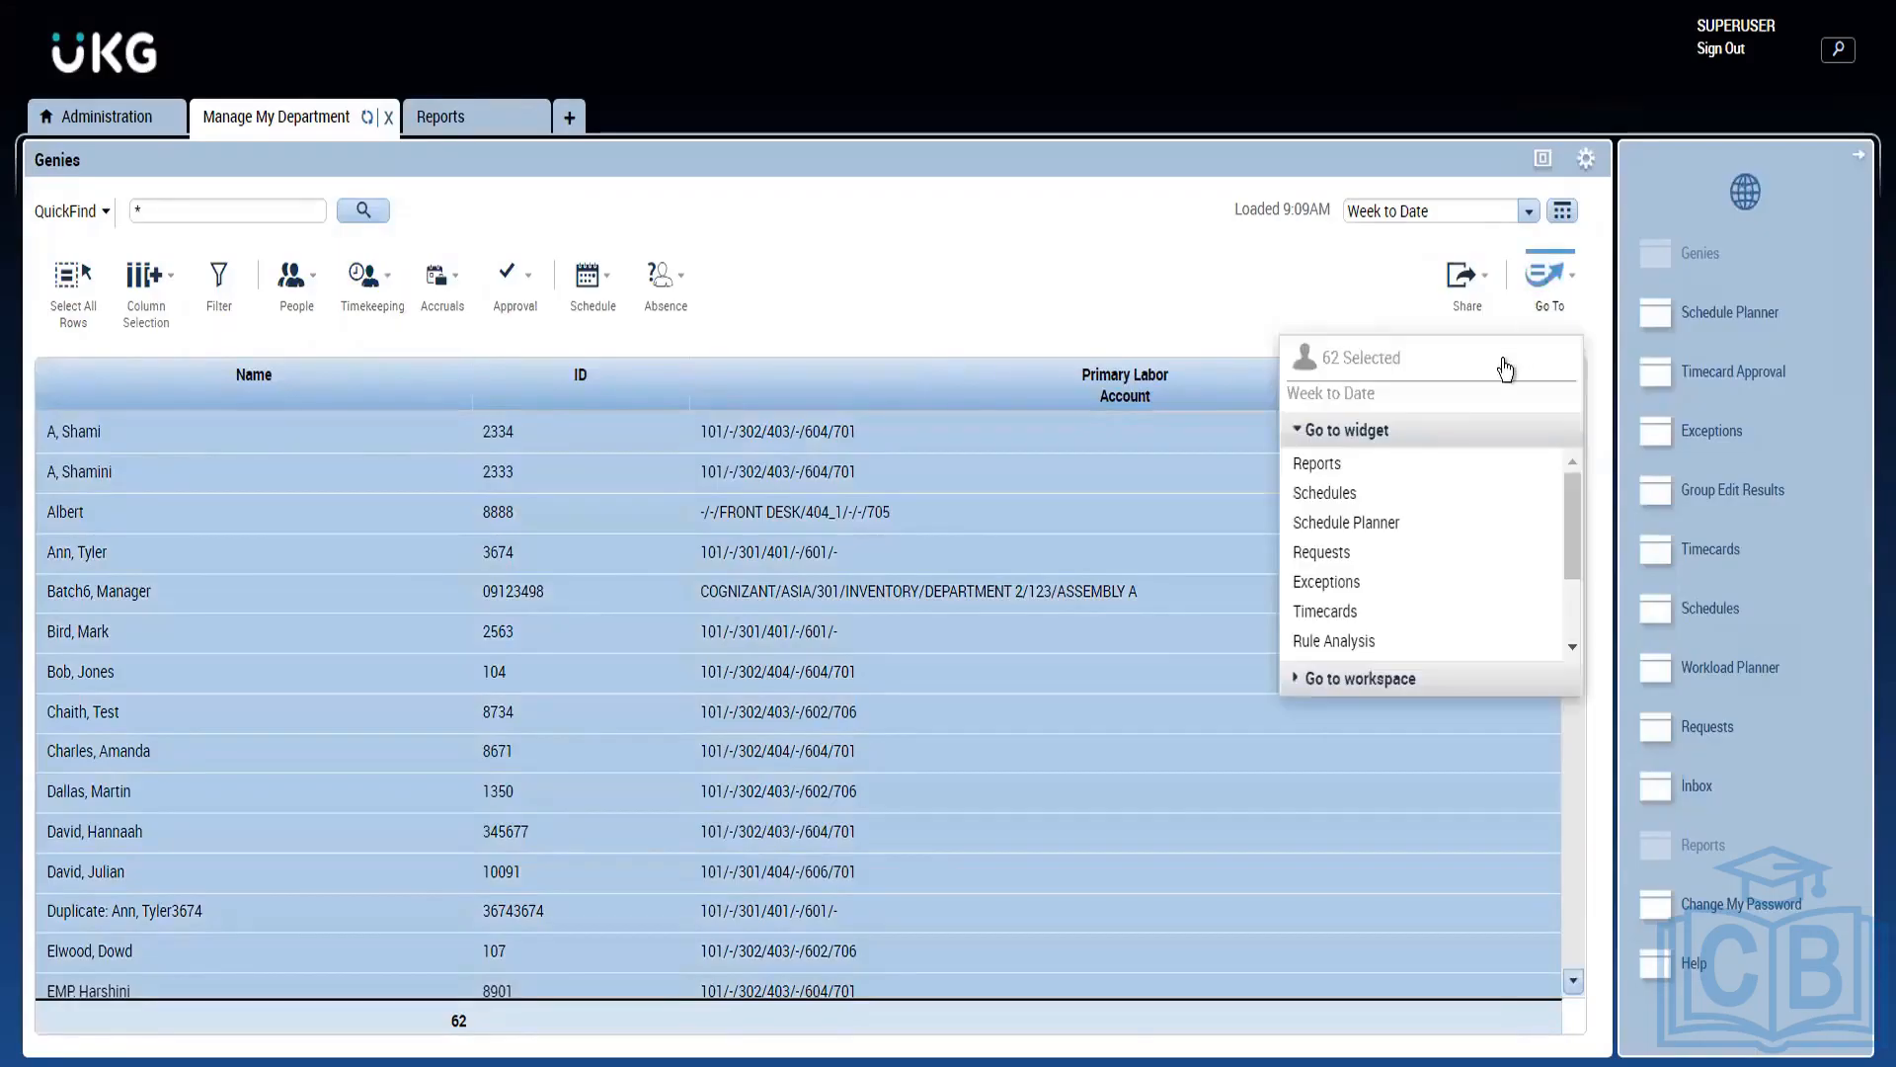
pyautogui.click(1335, 611)
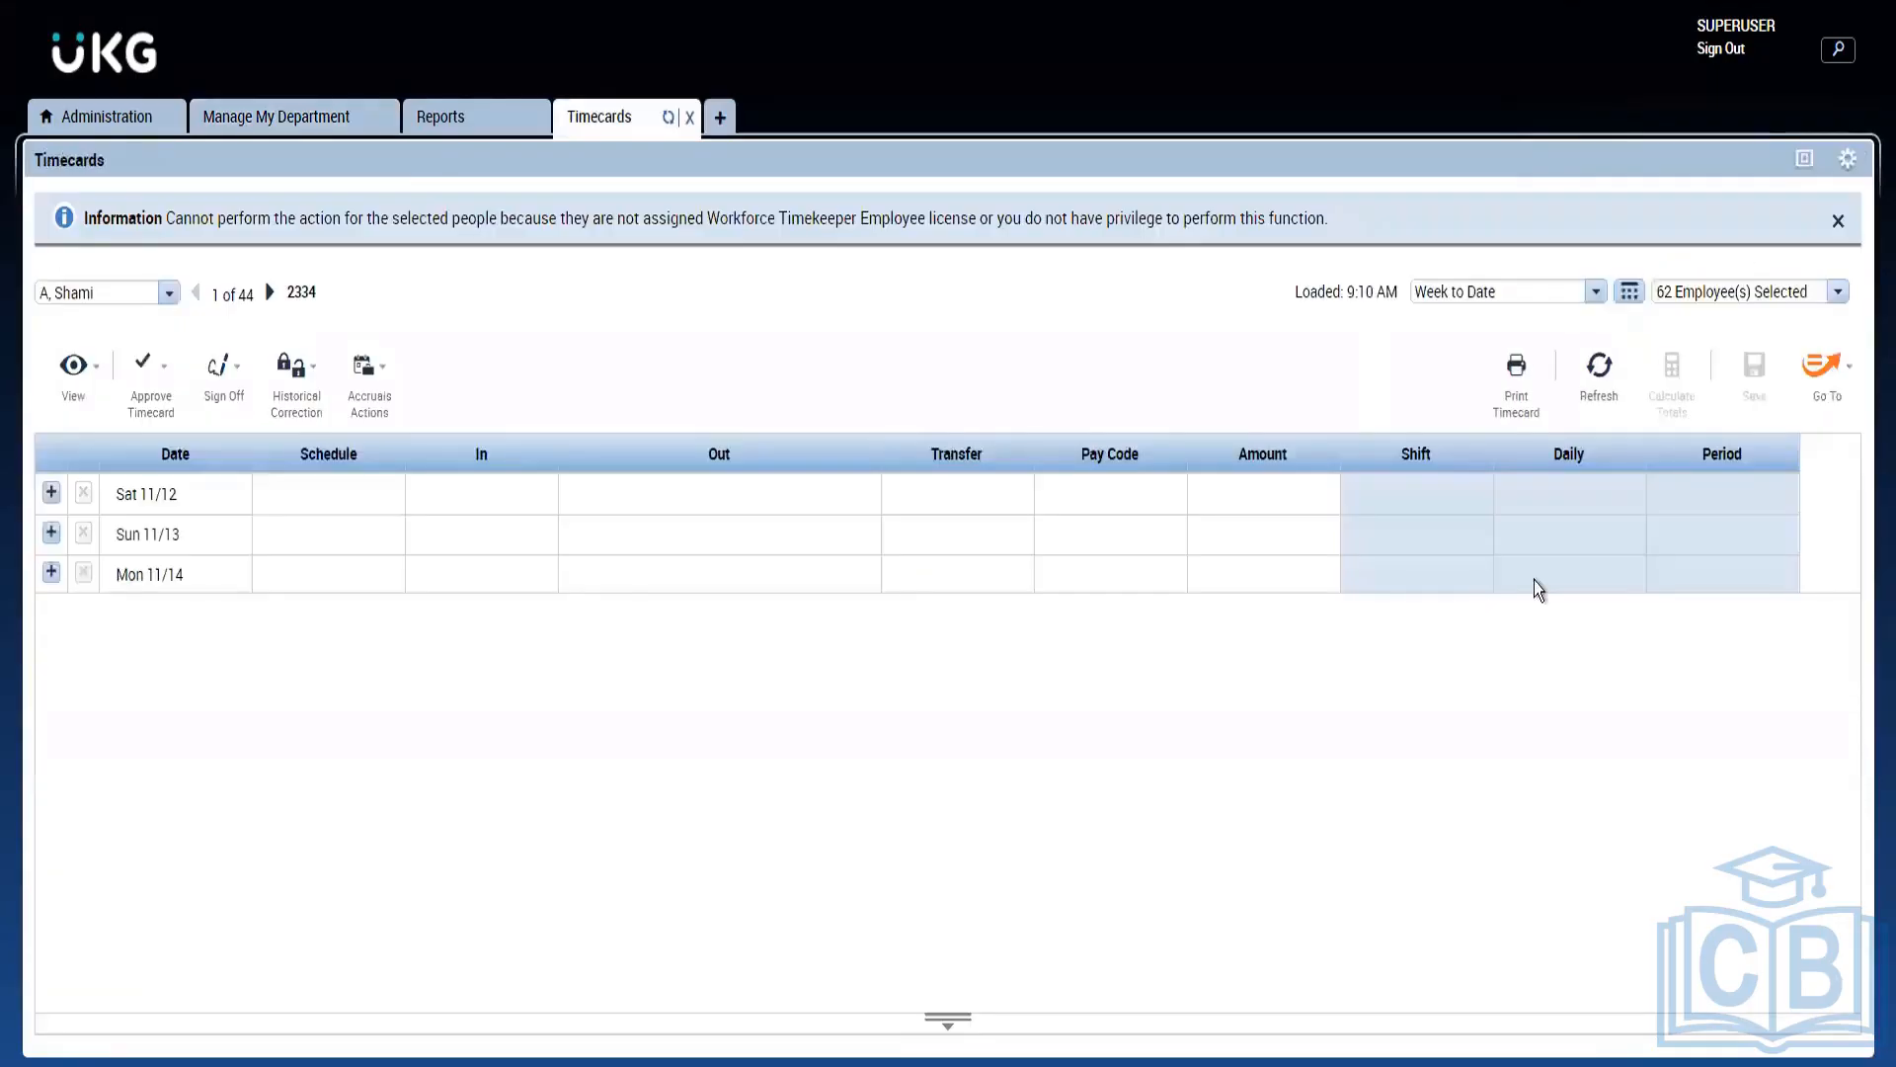
# Step: Set the timecard period to Previous Pay Period and look through the employees' timecards one by one up to the tenth
pyautogui.click(1596, 292)
pyautogui.click(1492, 321)
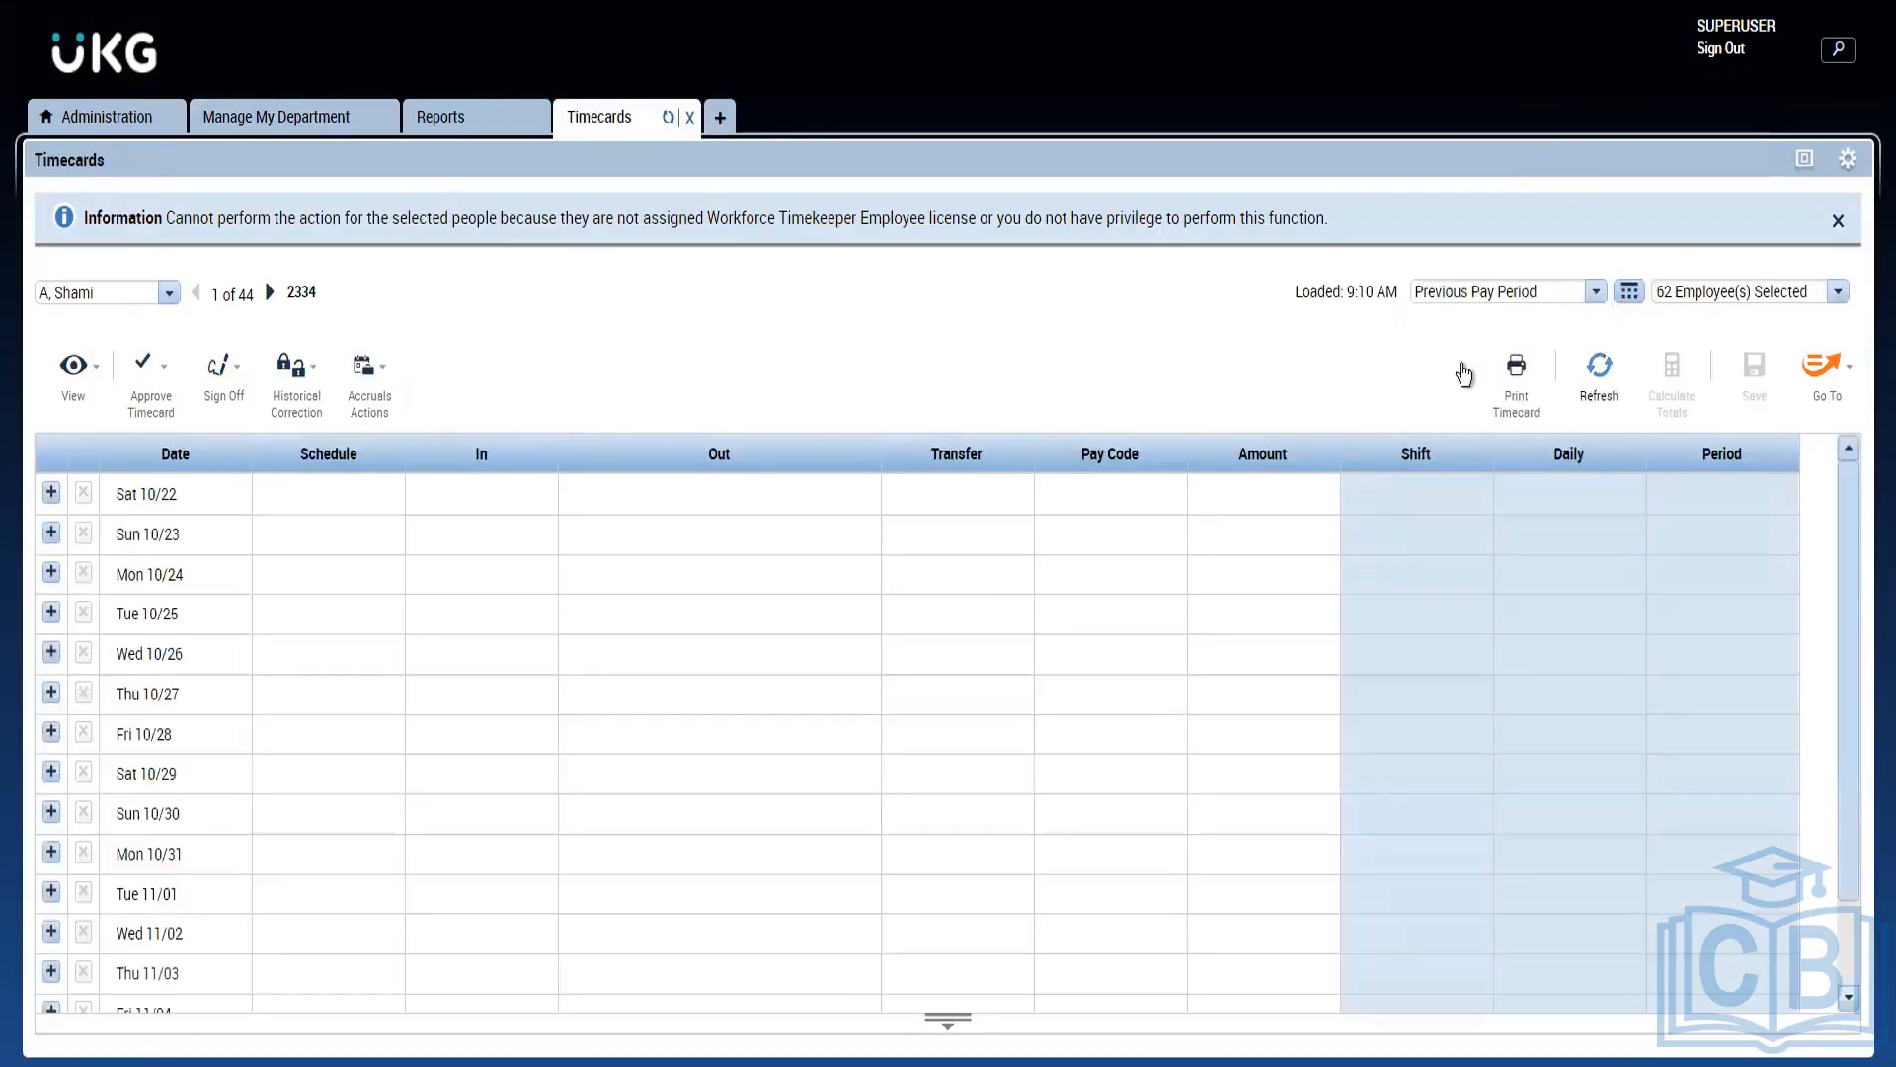
pyautogui.click(268, 292)
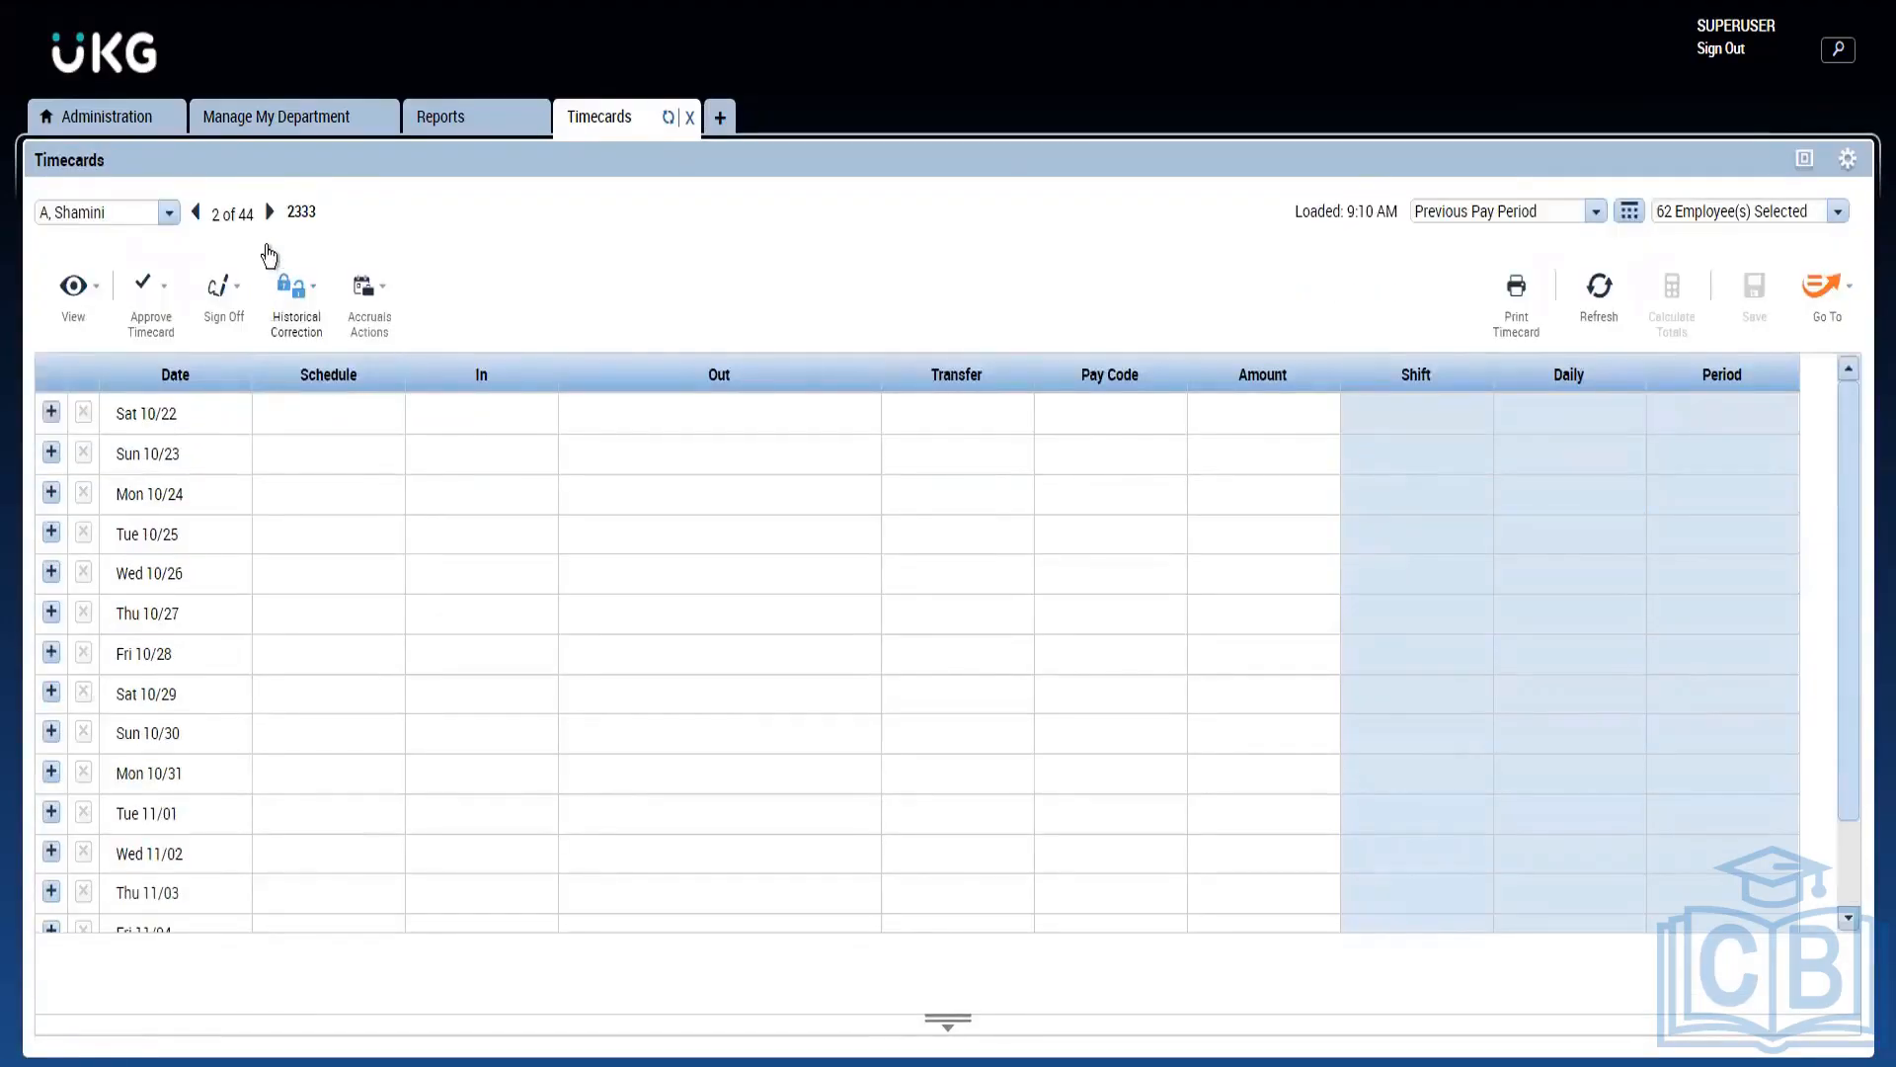
pyautogui.click(269, 213)
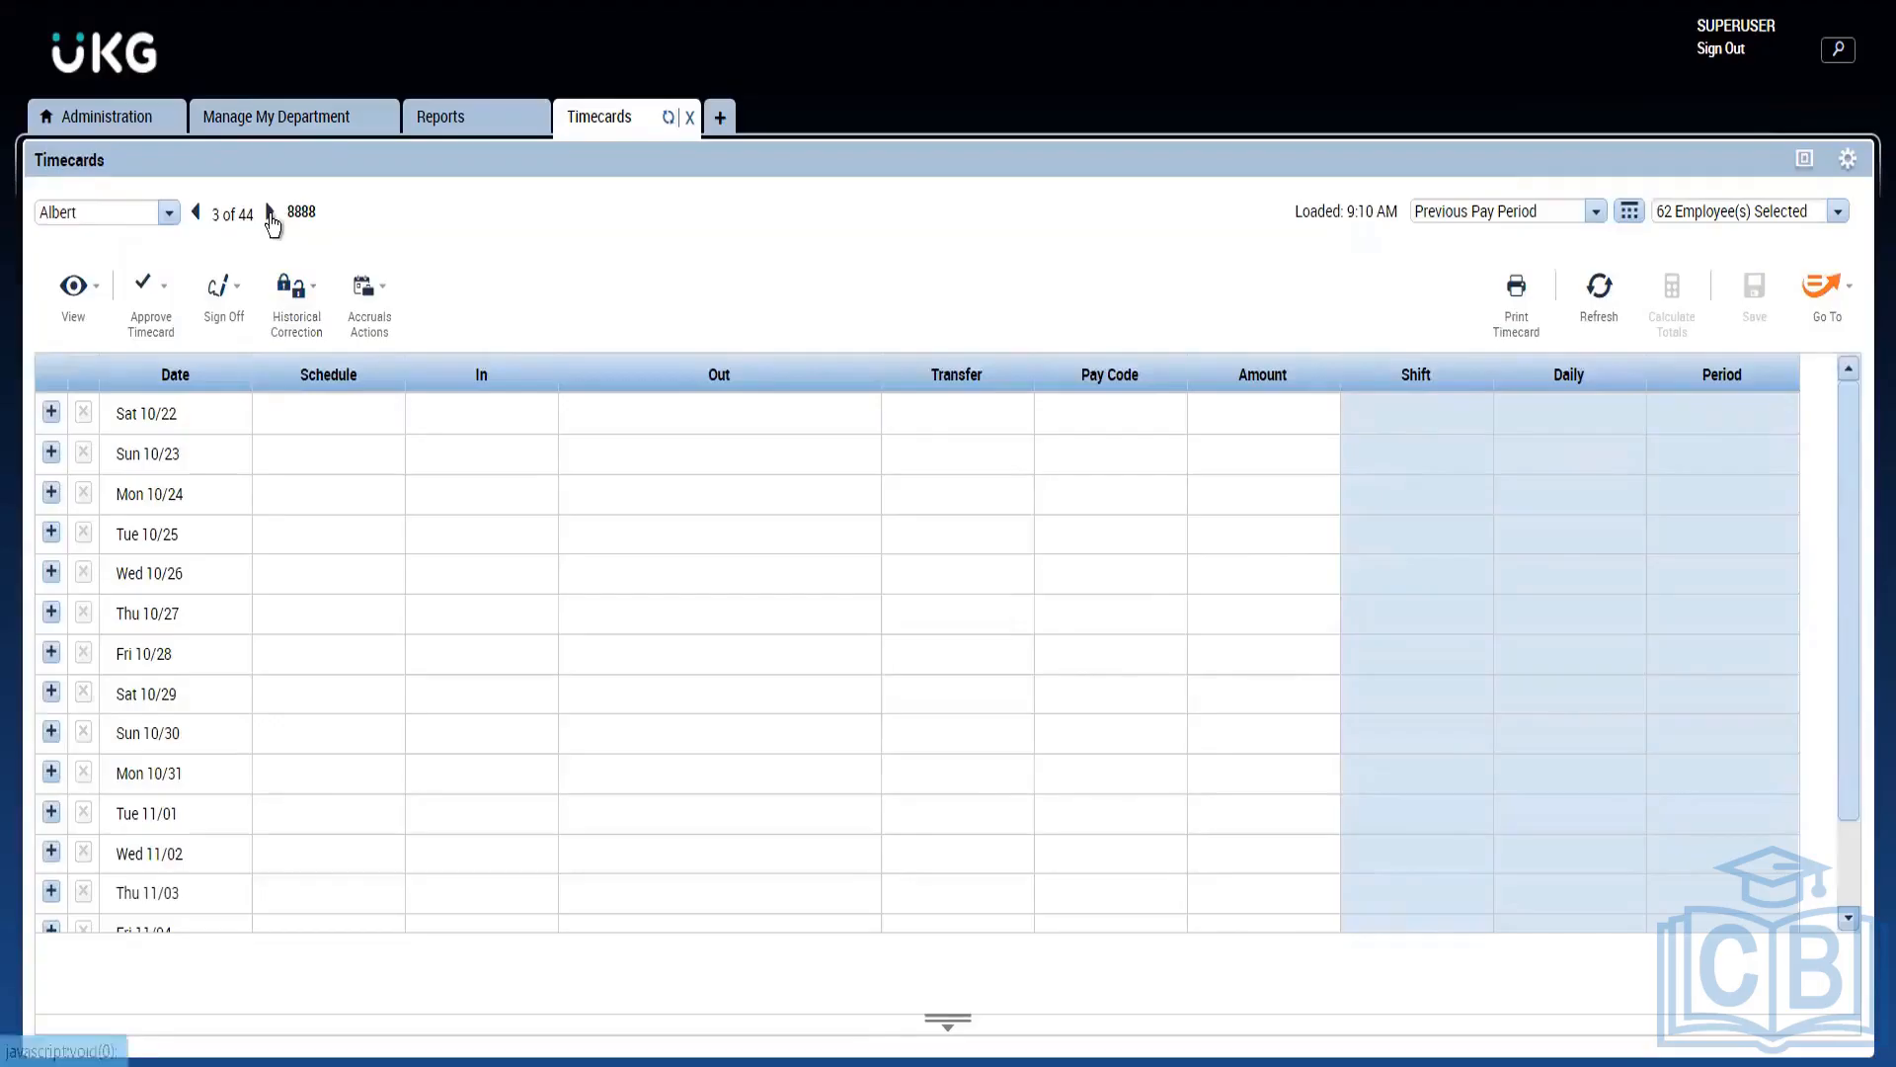
pyautogui.click(271, 213)
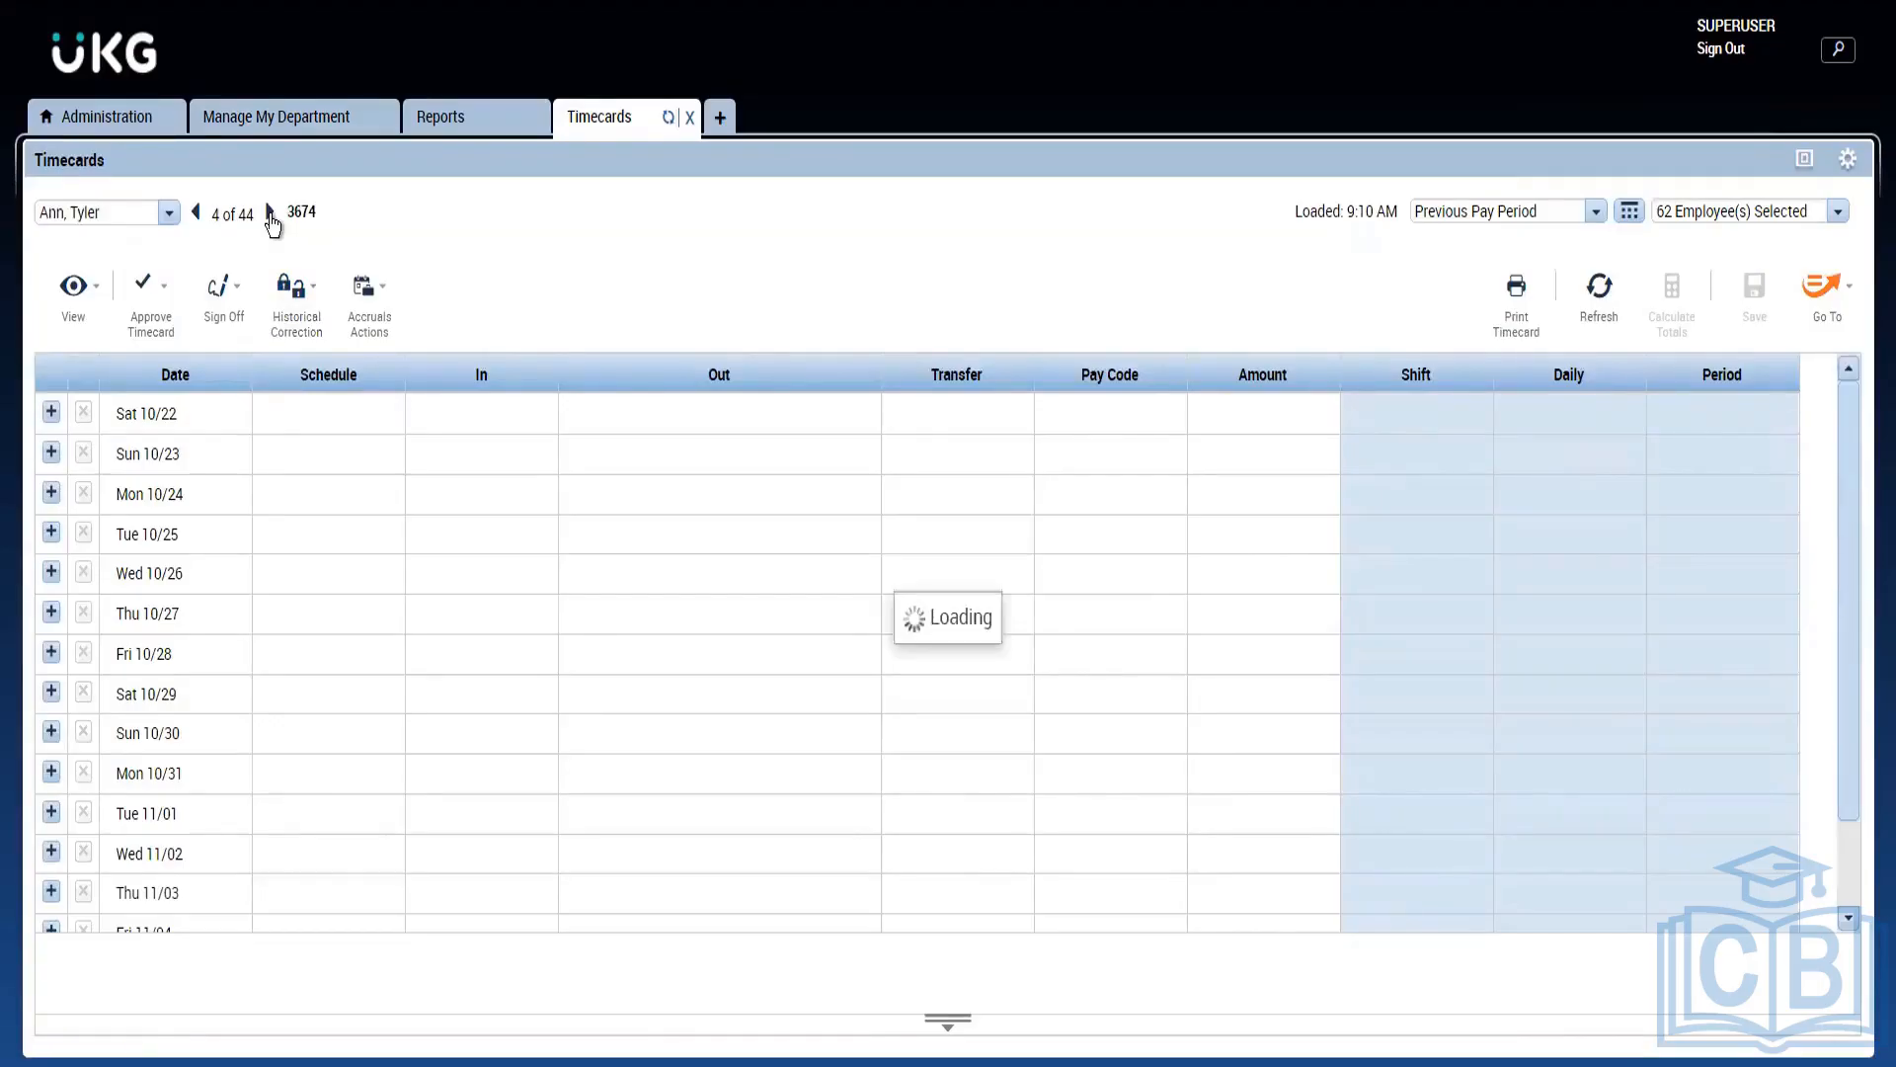
pyautogui.click(271, 213)
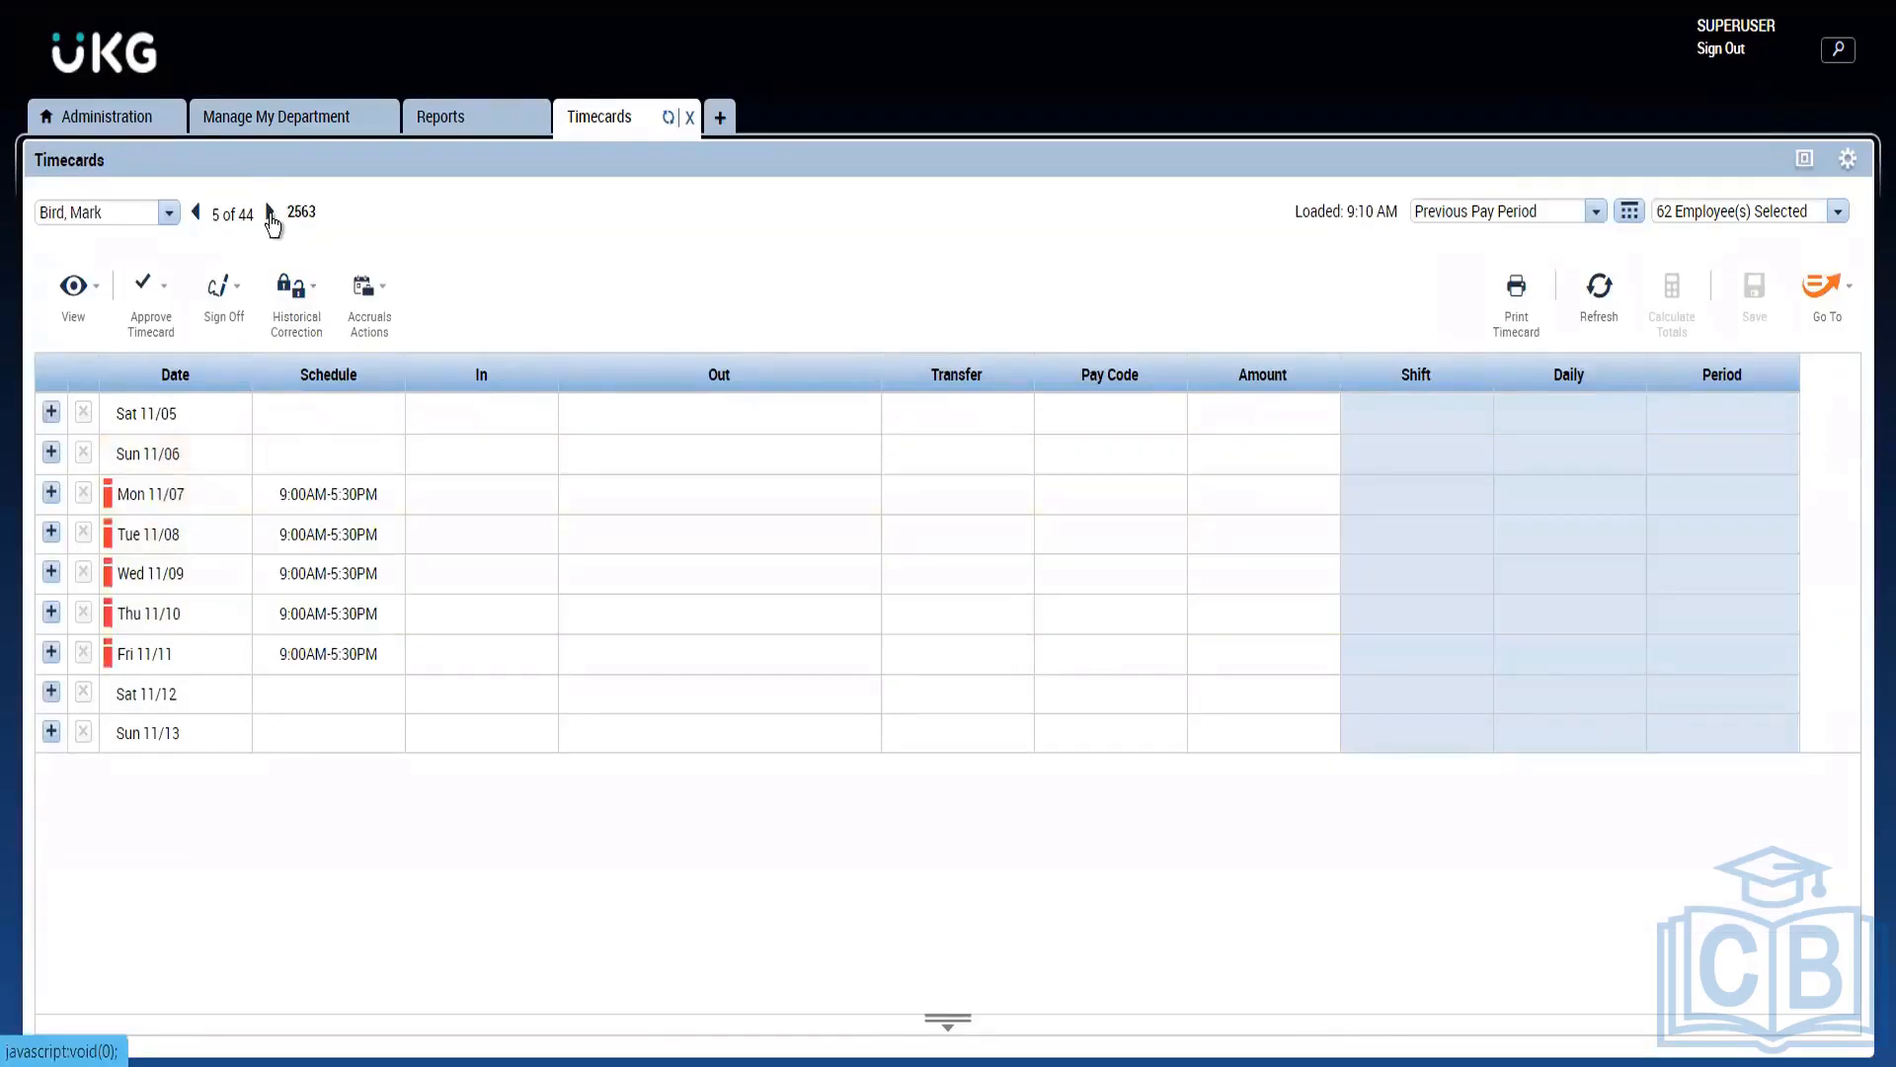
pyautogui.click(270, 213)
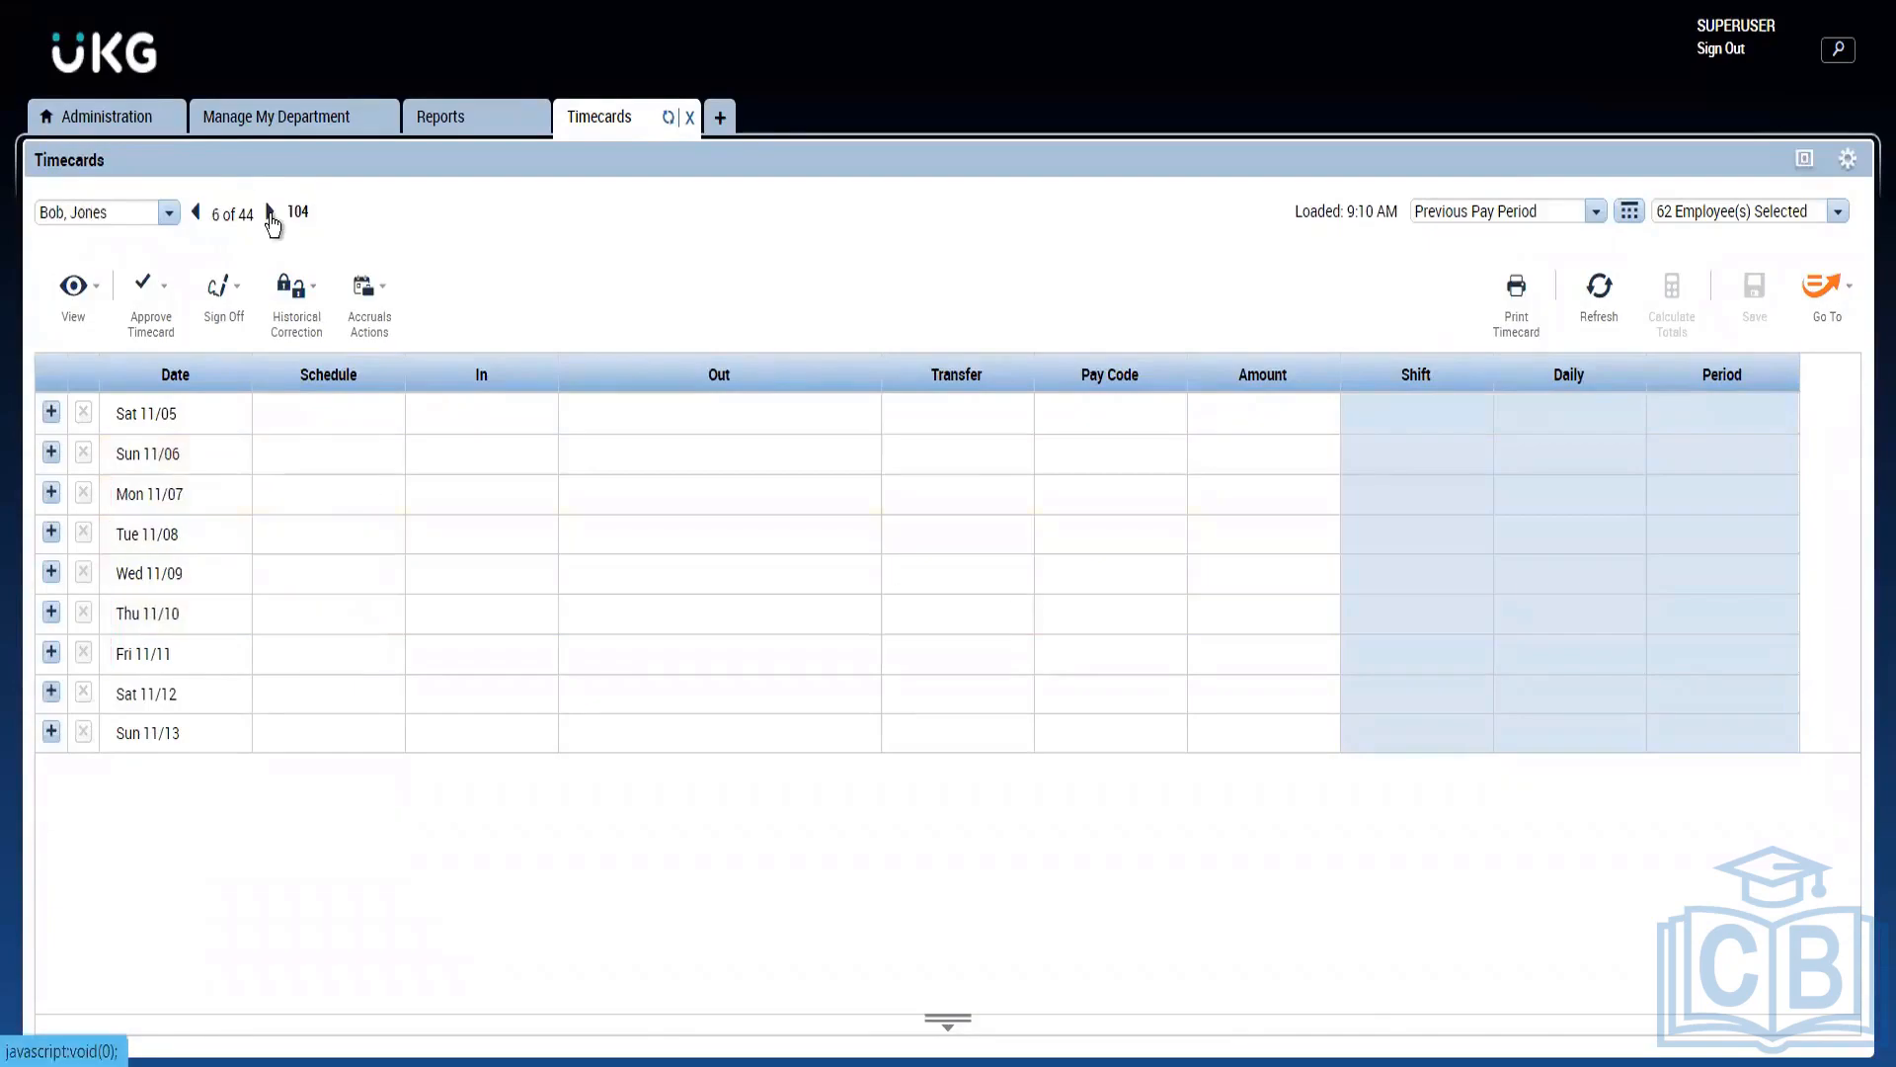
pyautogui.click(271, 214)
pyautogui.click(271, 214)
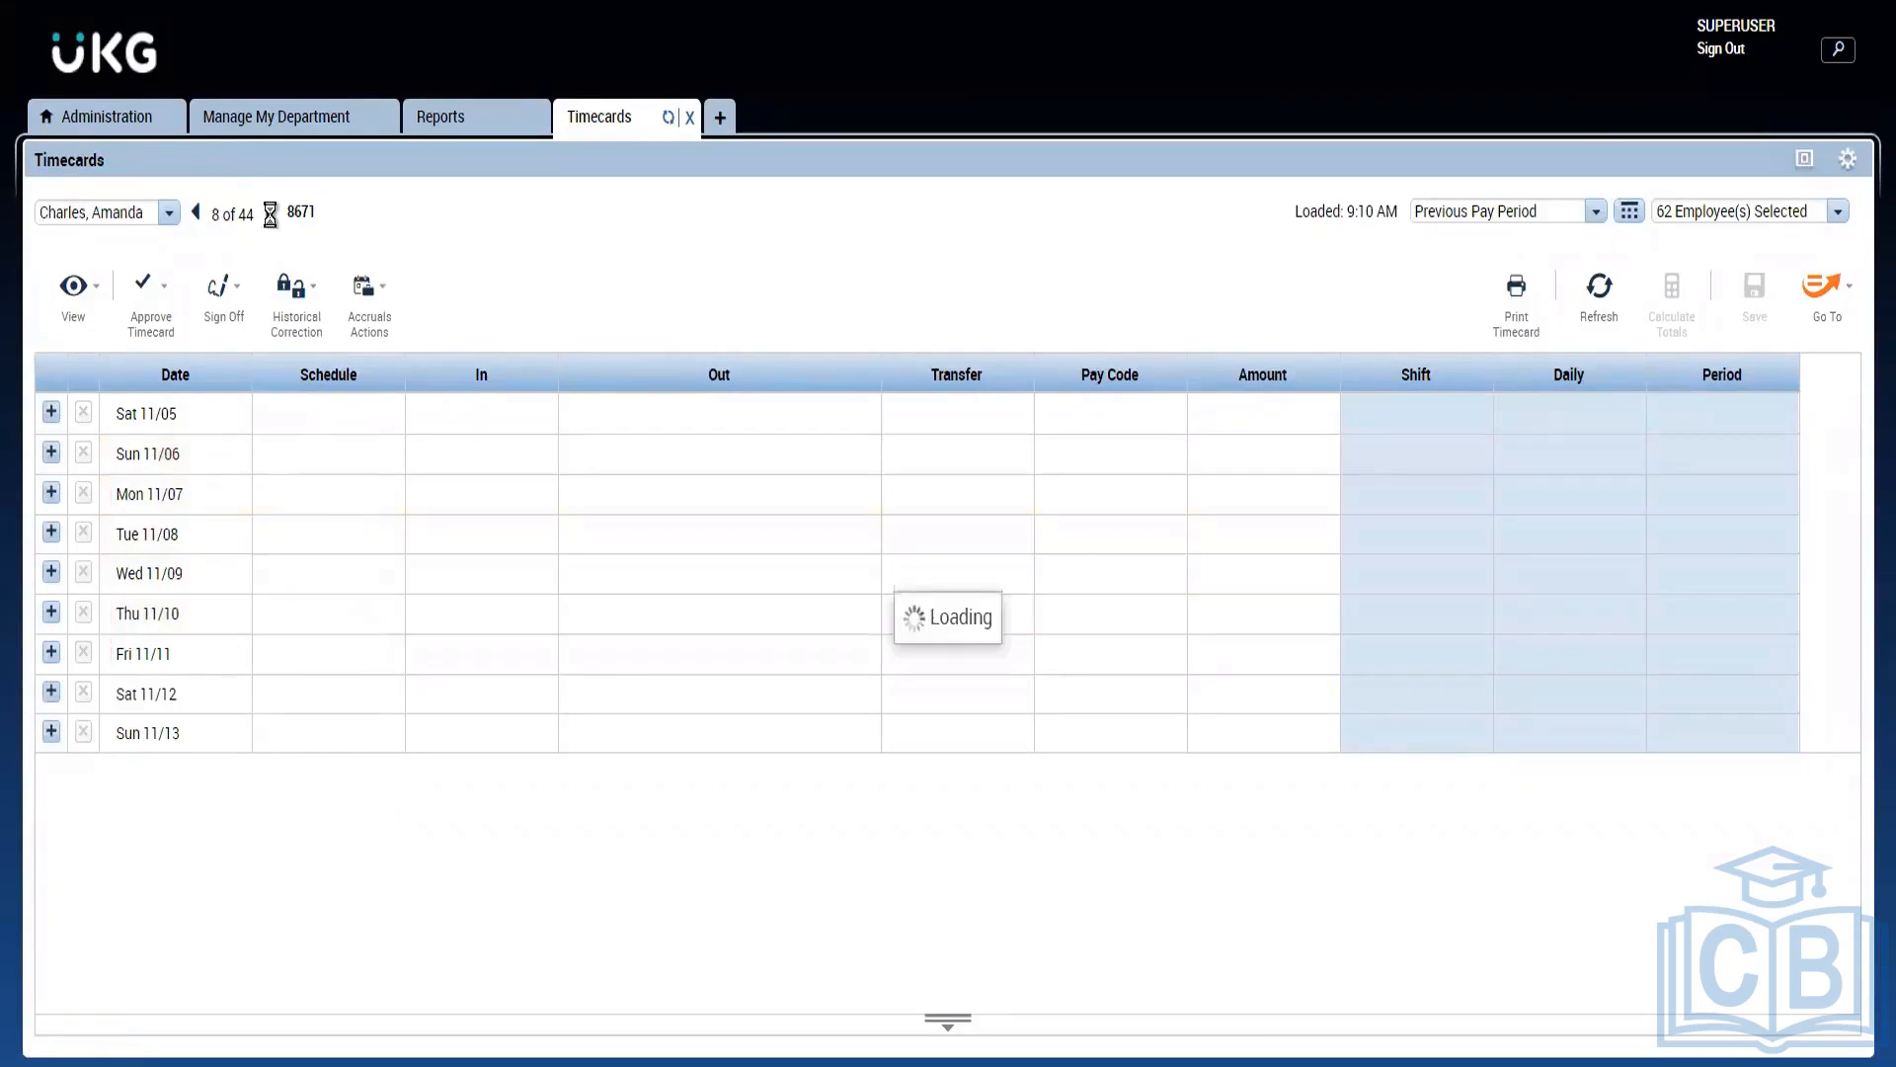
pyautogui.click(271, 213)
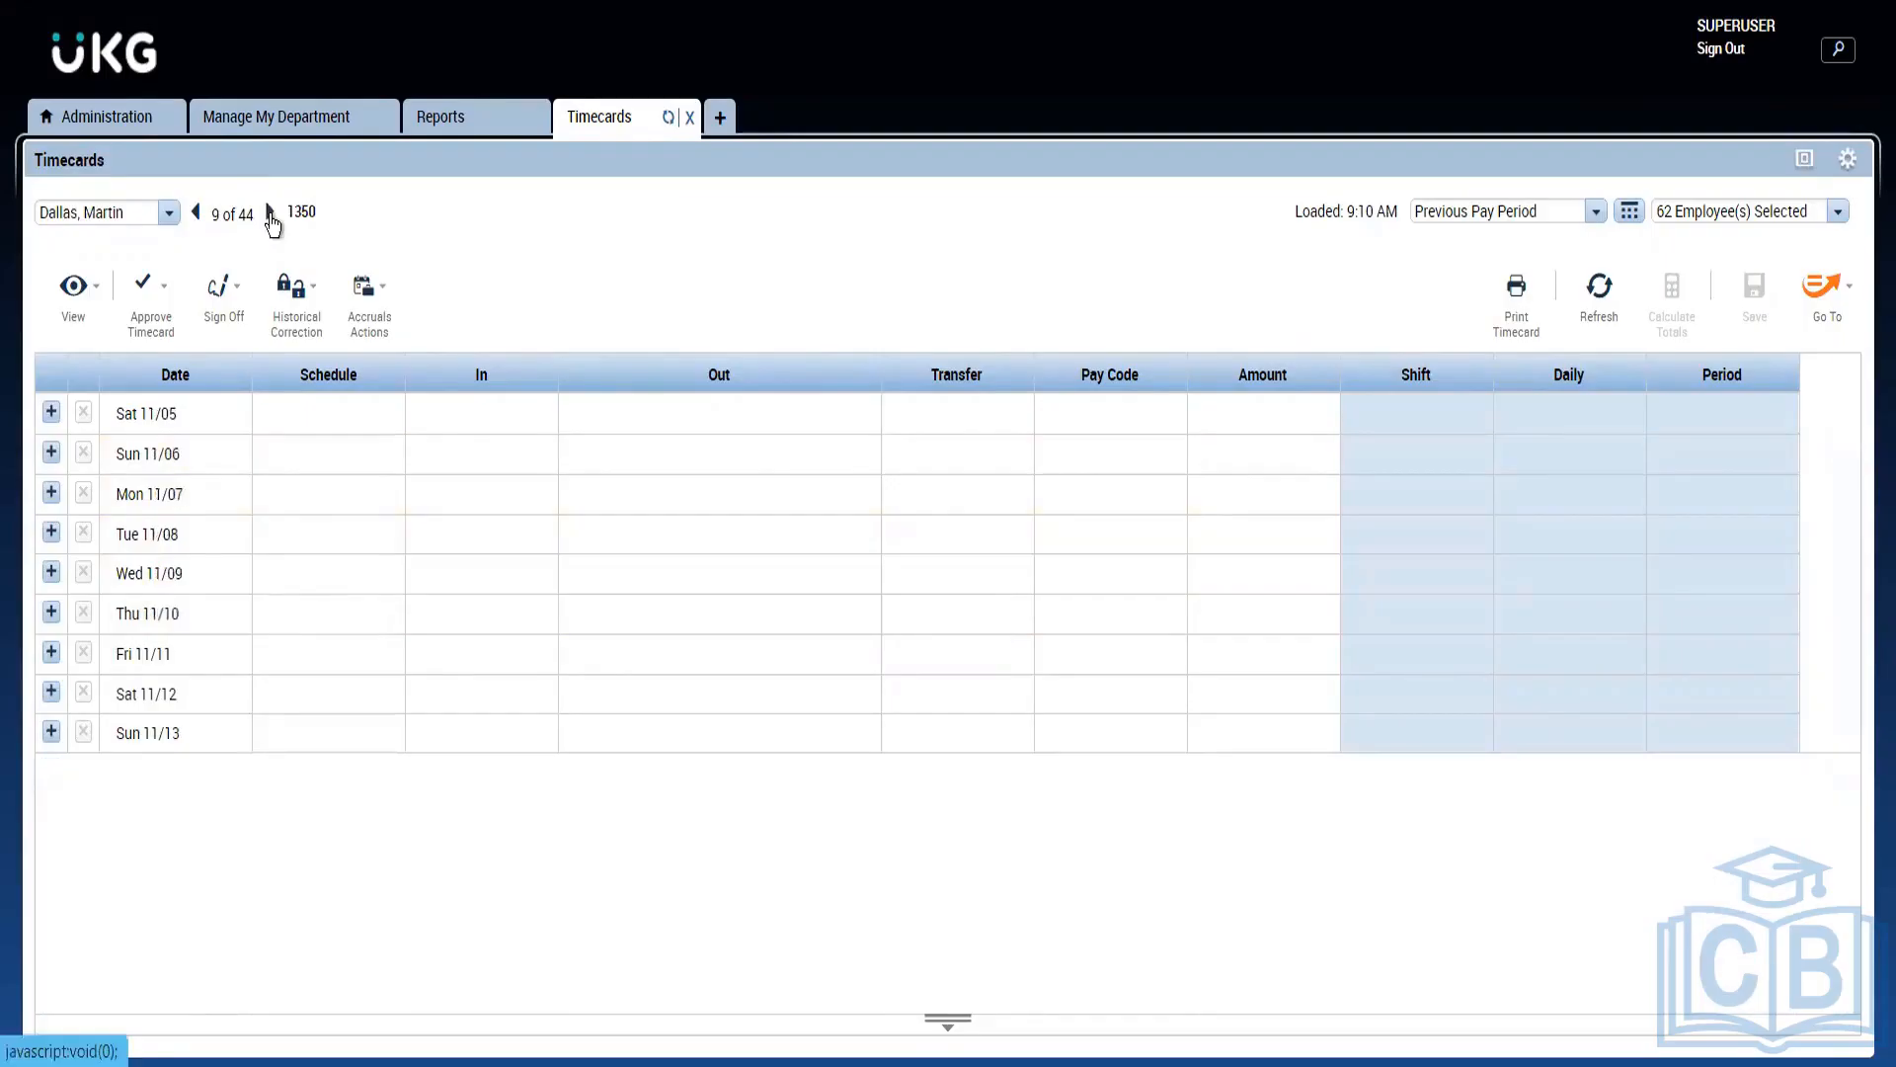
pyautogui.click(270, 214)
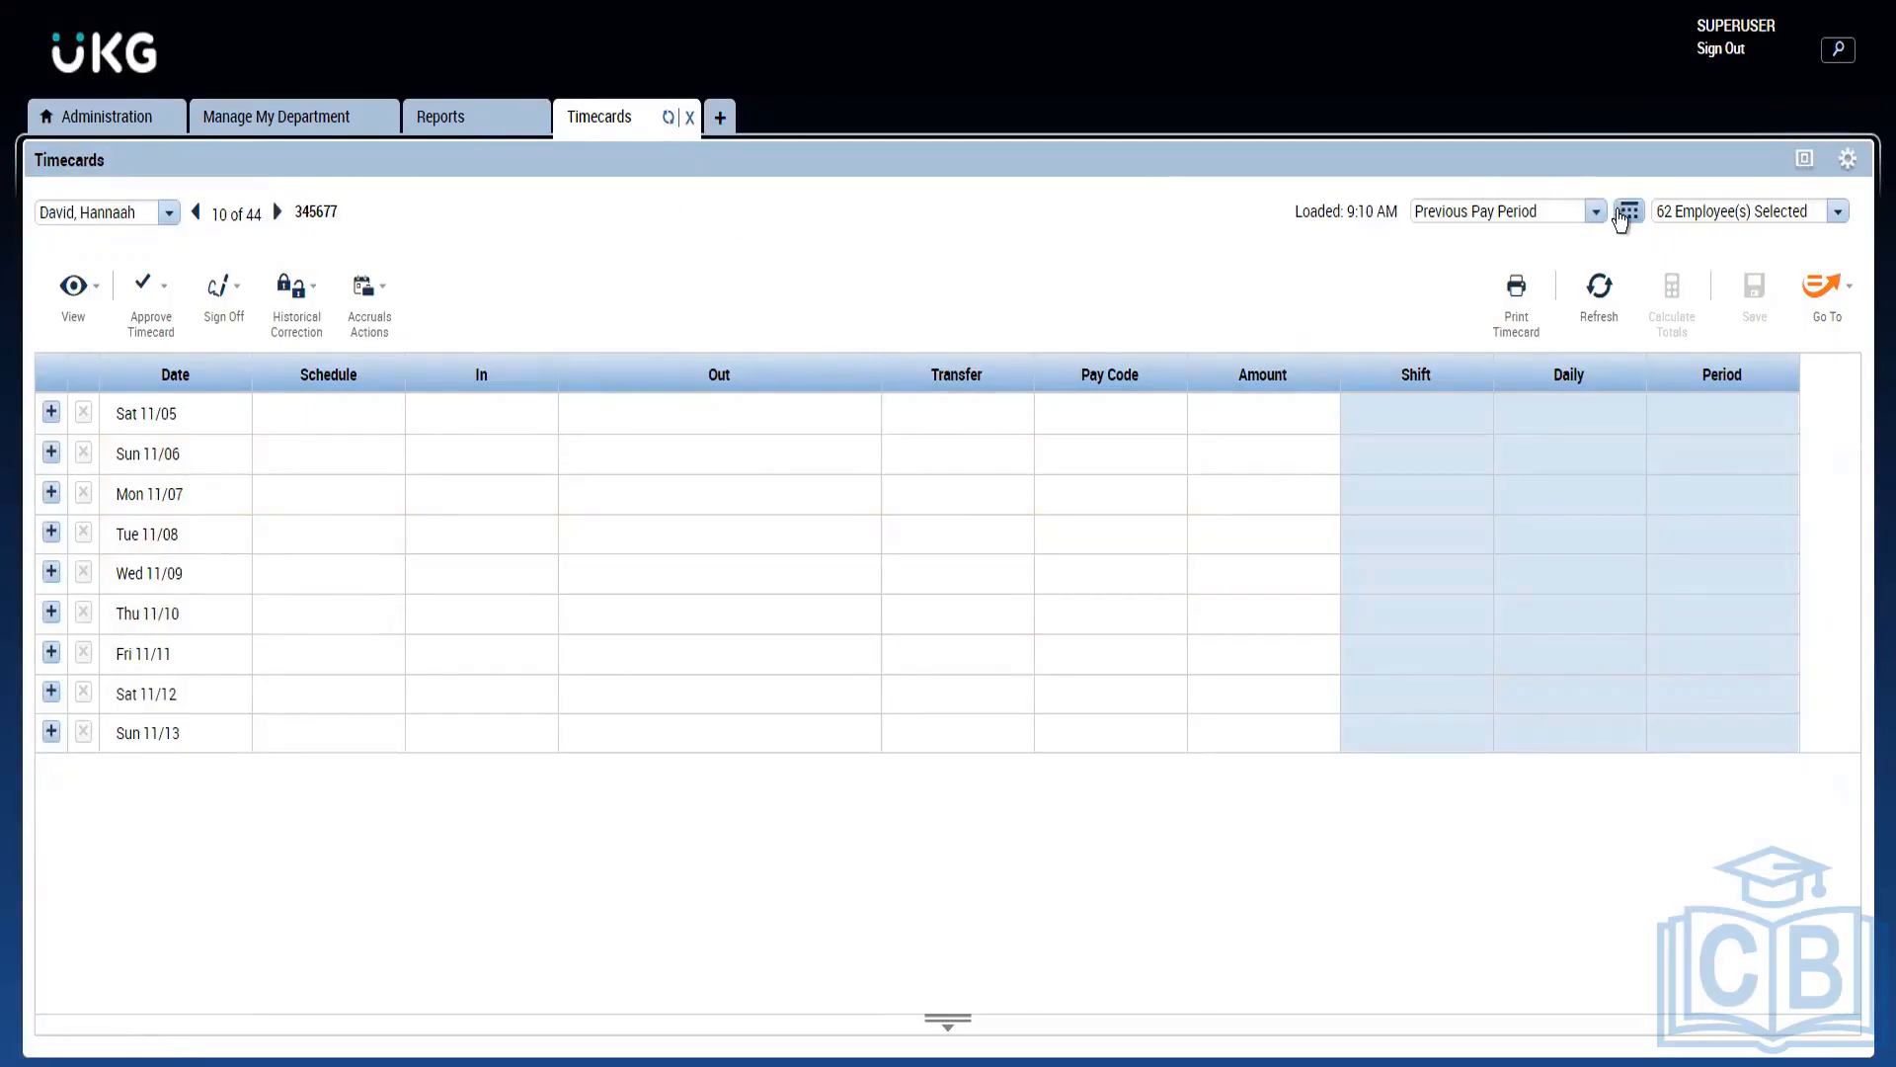
# Step: Set the timecards to a custom date range from 10/01/2022 to 11/15/2022
pyautogui.click(1625, 214)
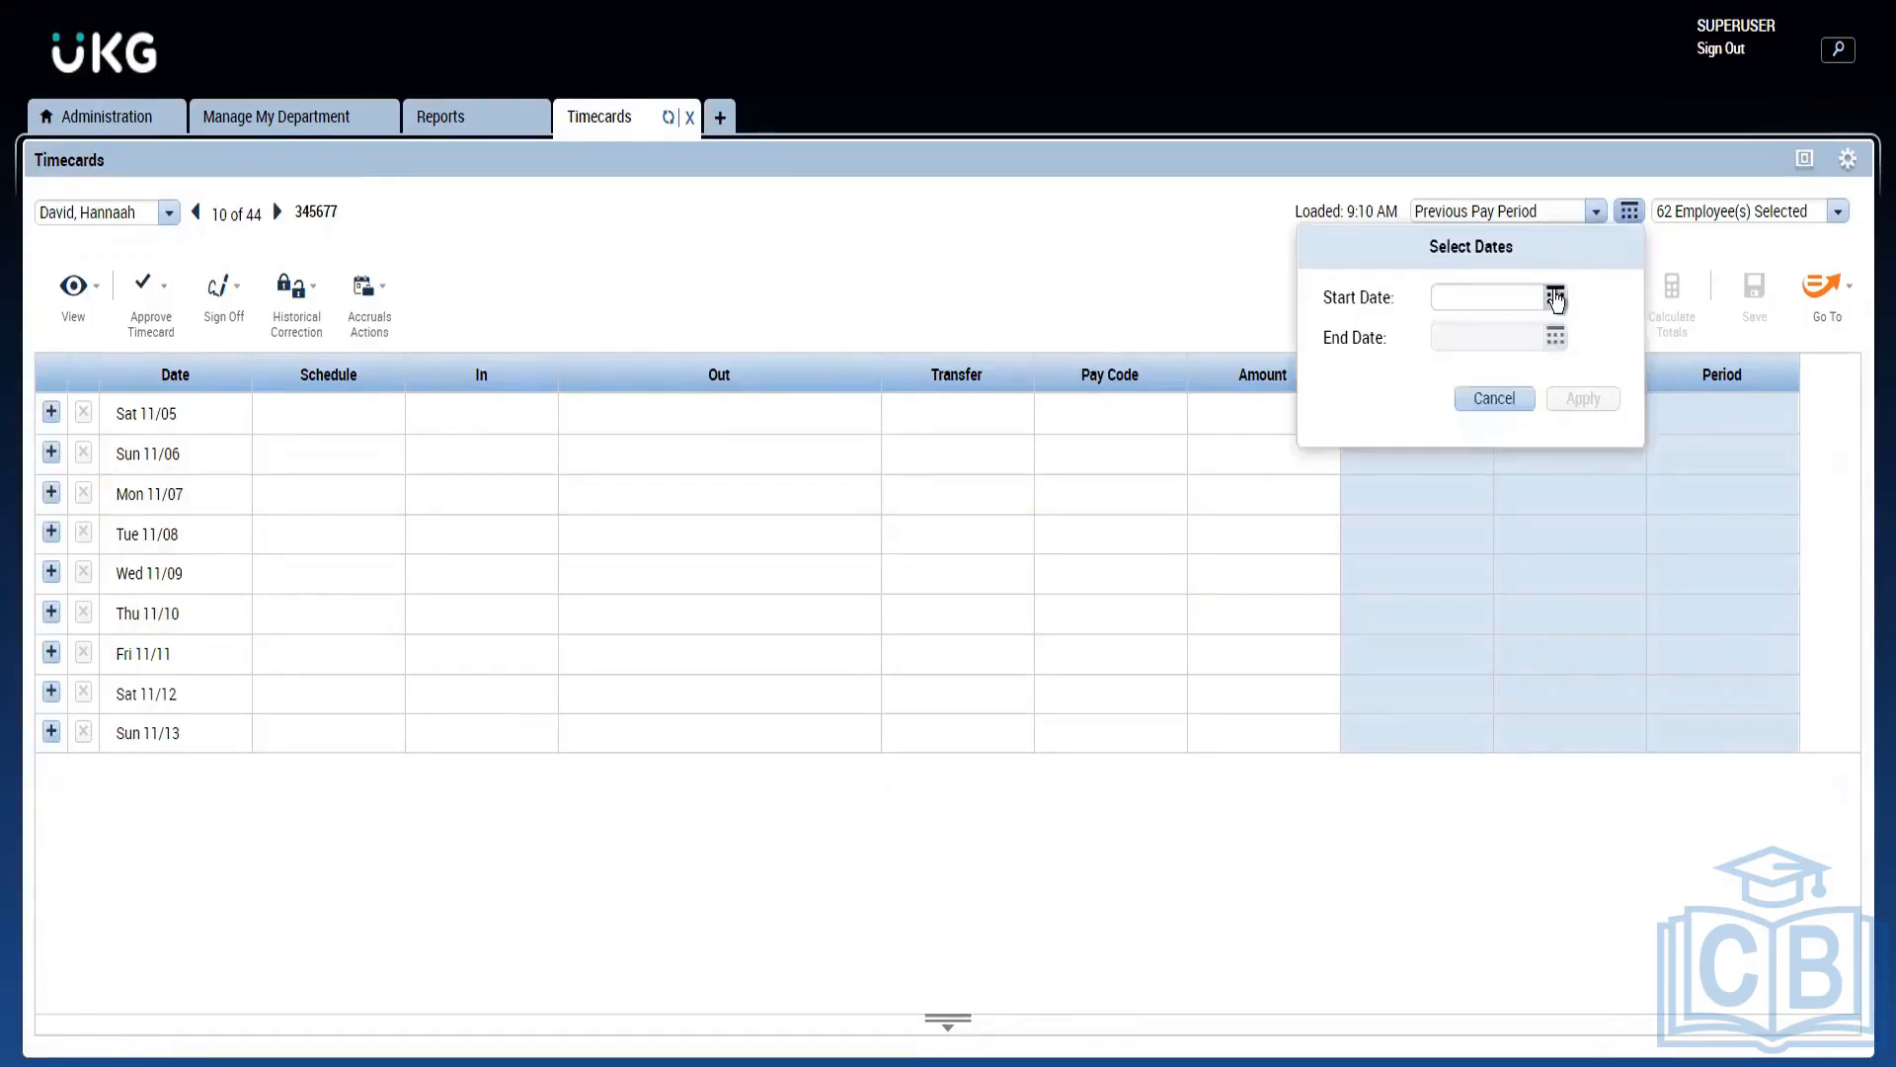
pyautogui.click(1555, 297)
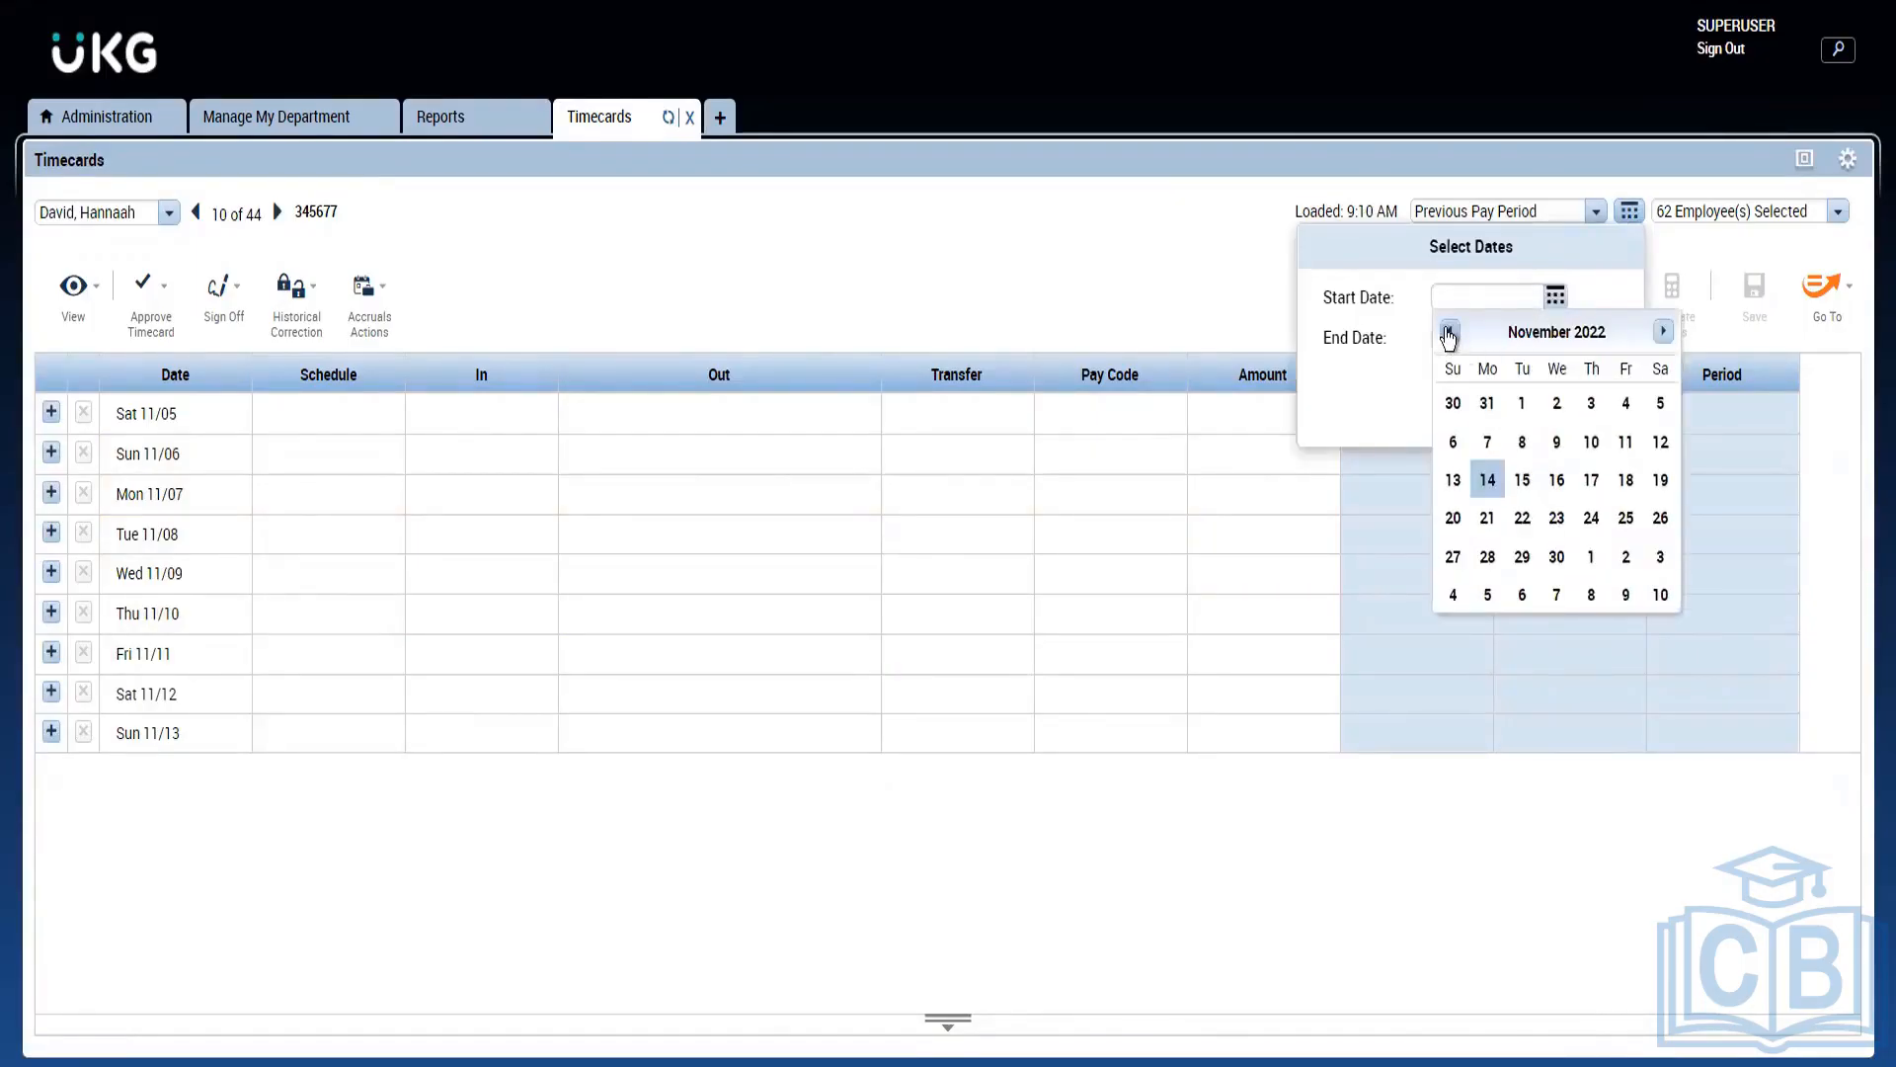
pyautogui.click(1450, 333)
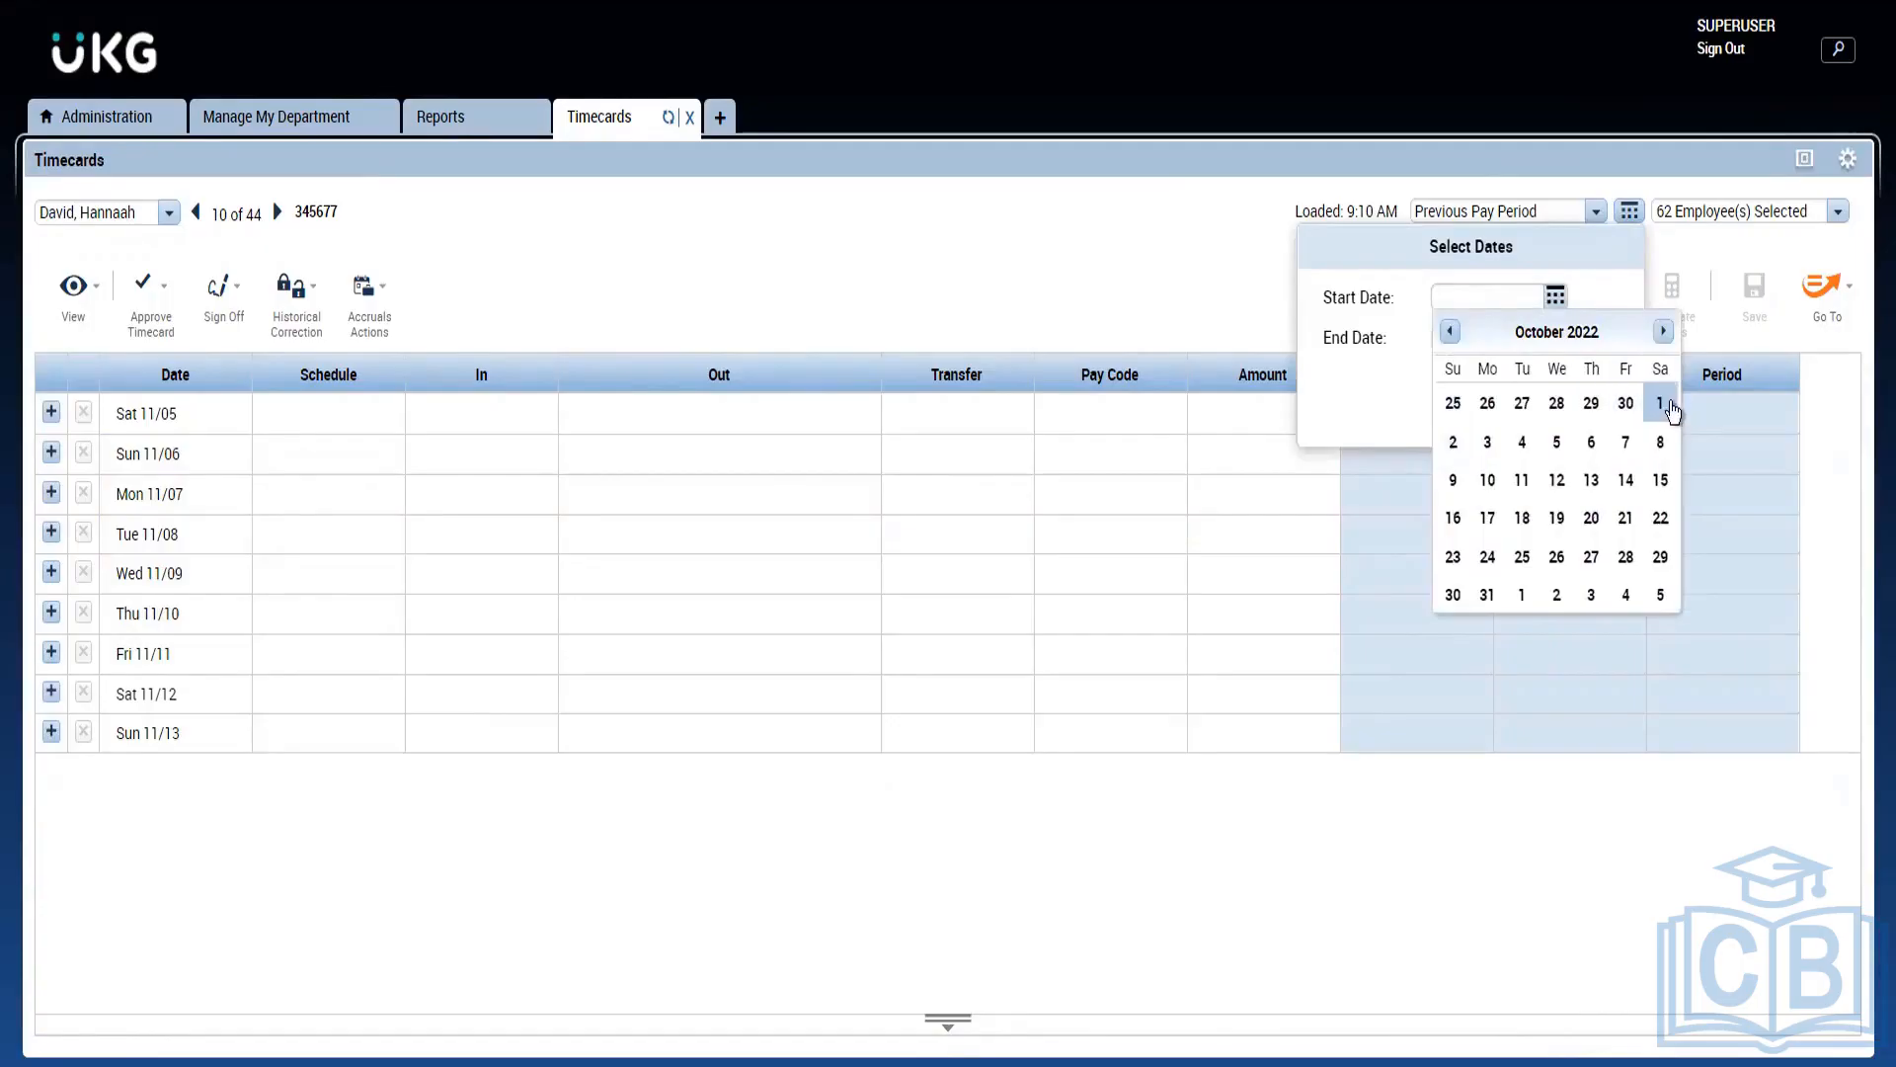
pyautogui.click(1663, 405)
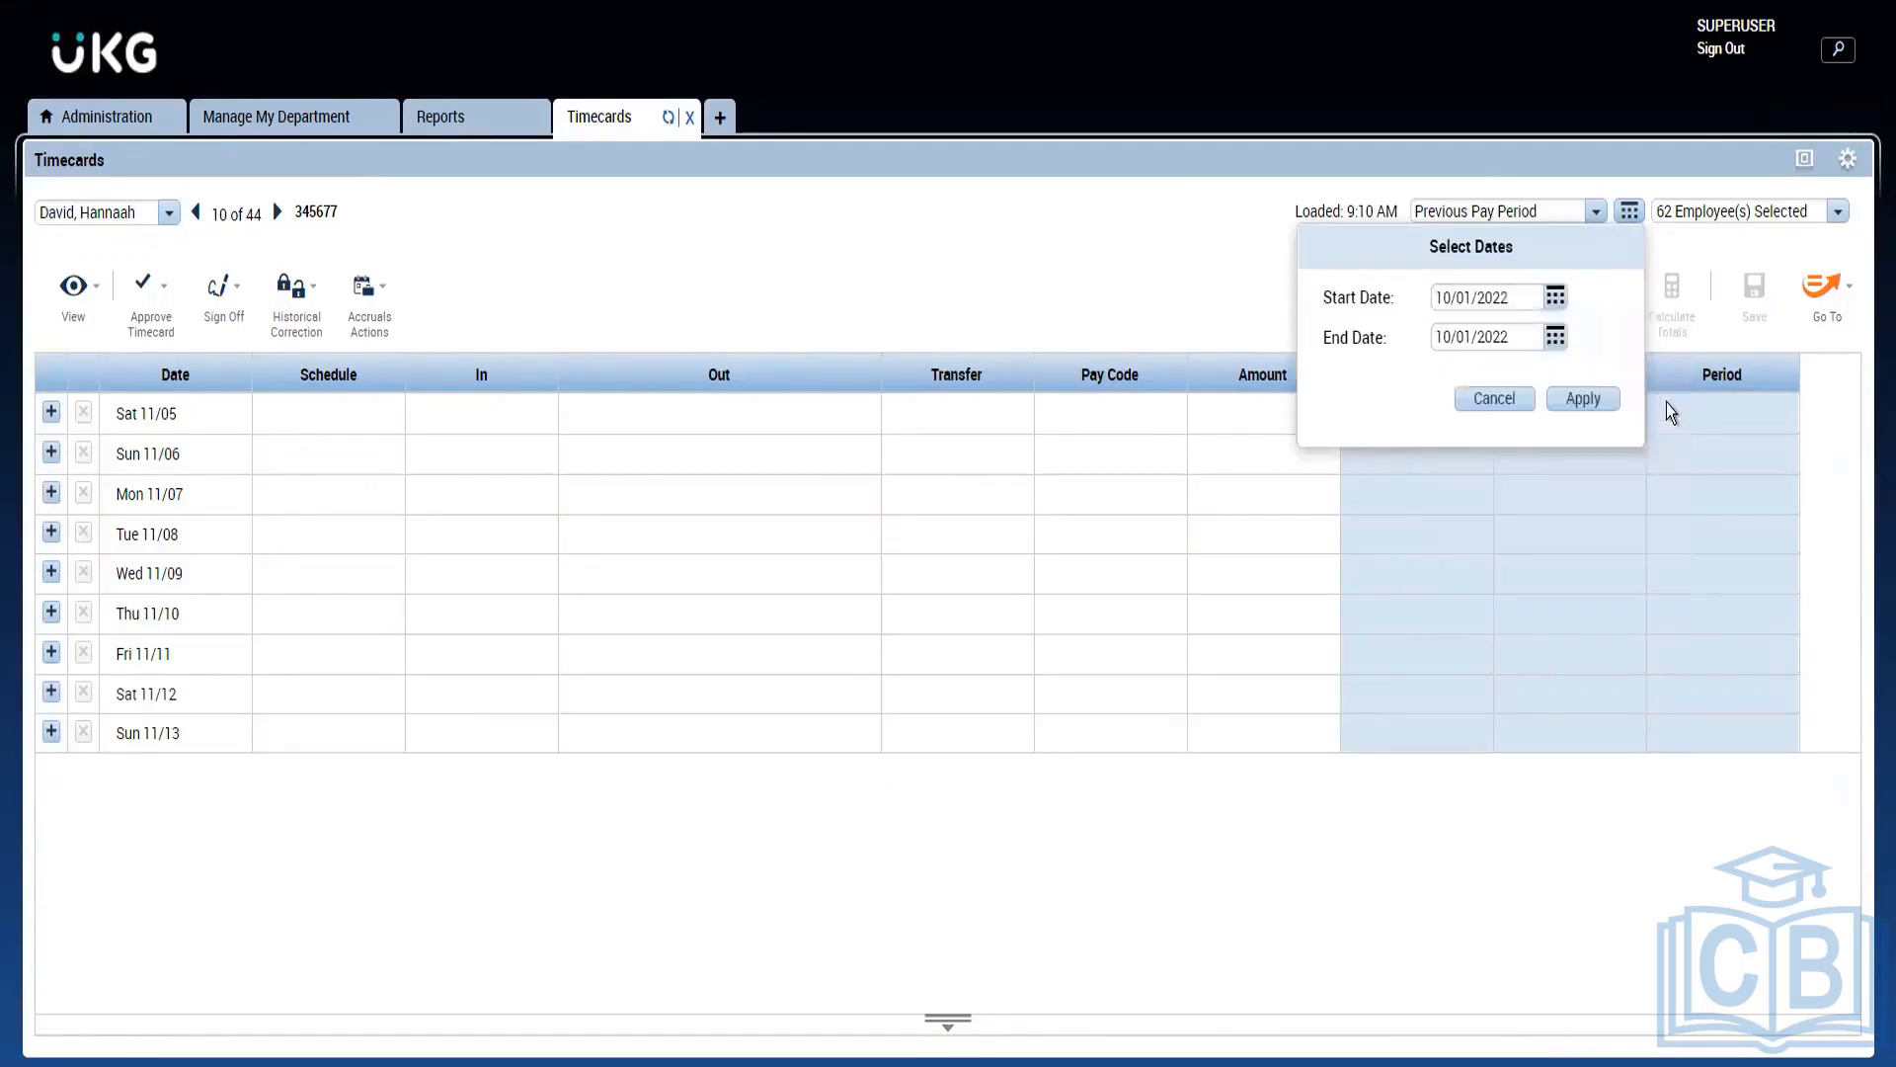
pyautogui.click(1555, 337)
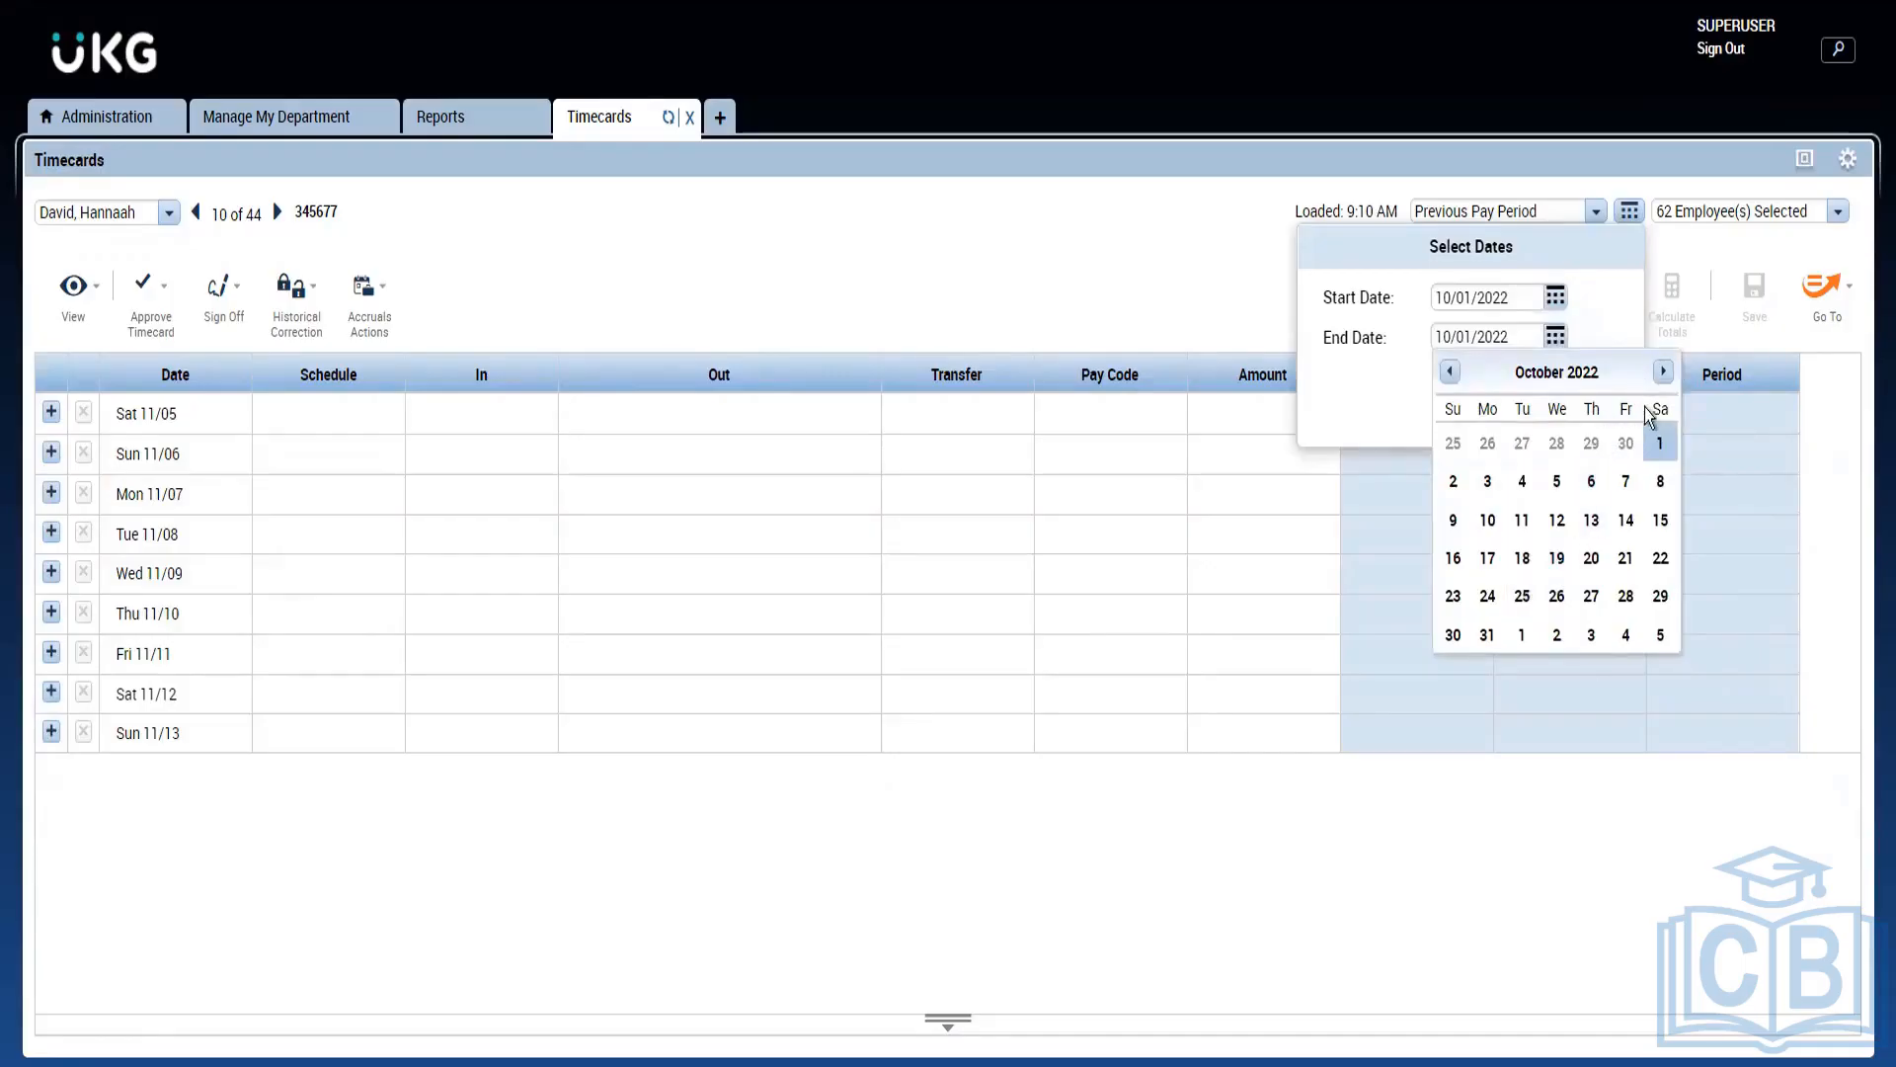
pyautogui.click(1664, 376)
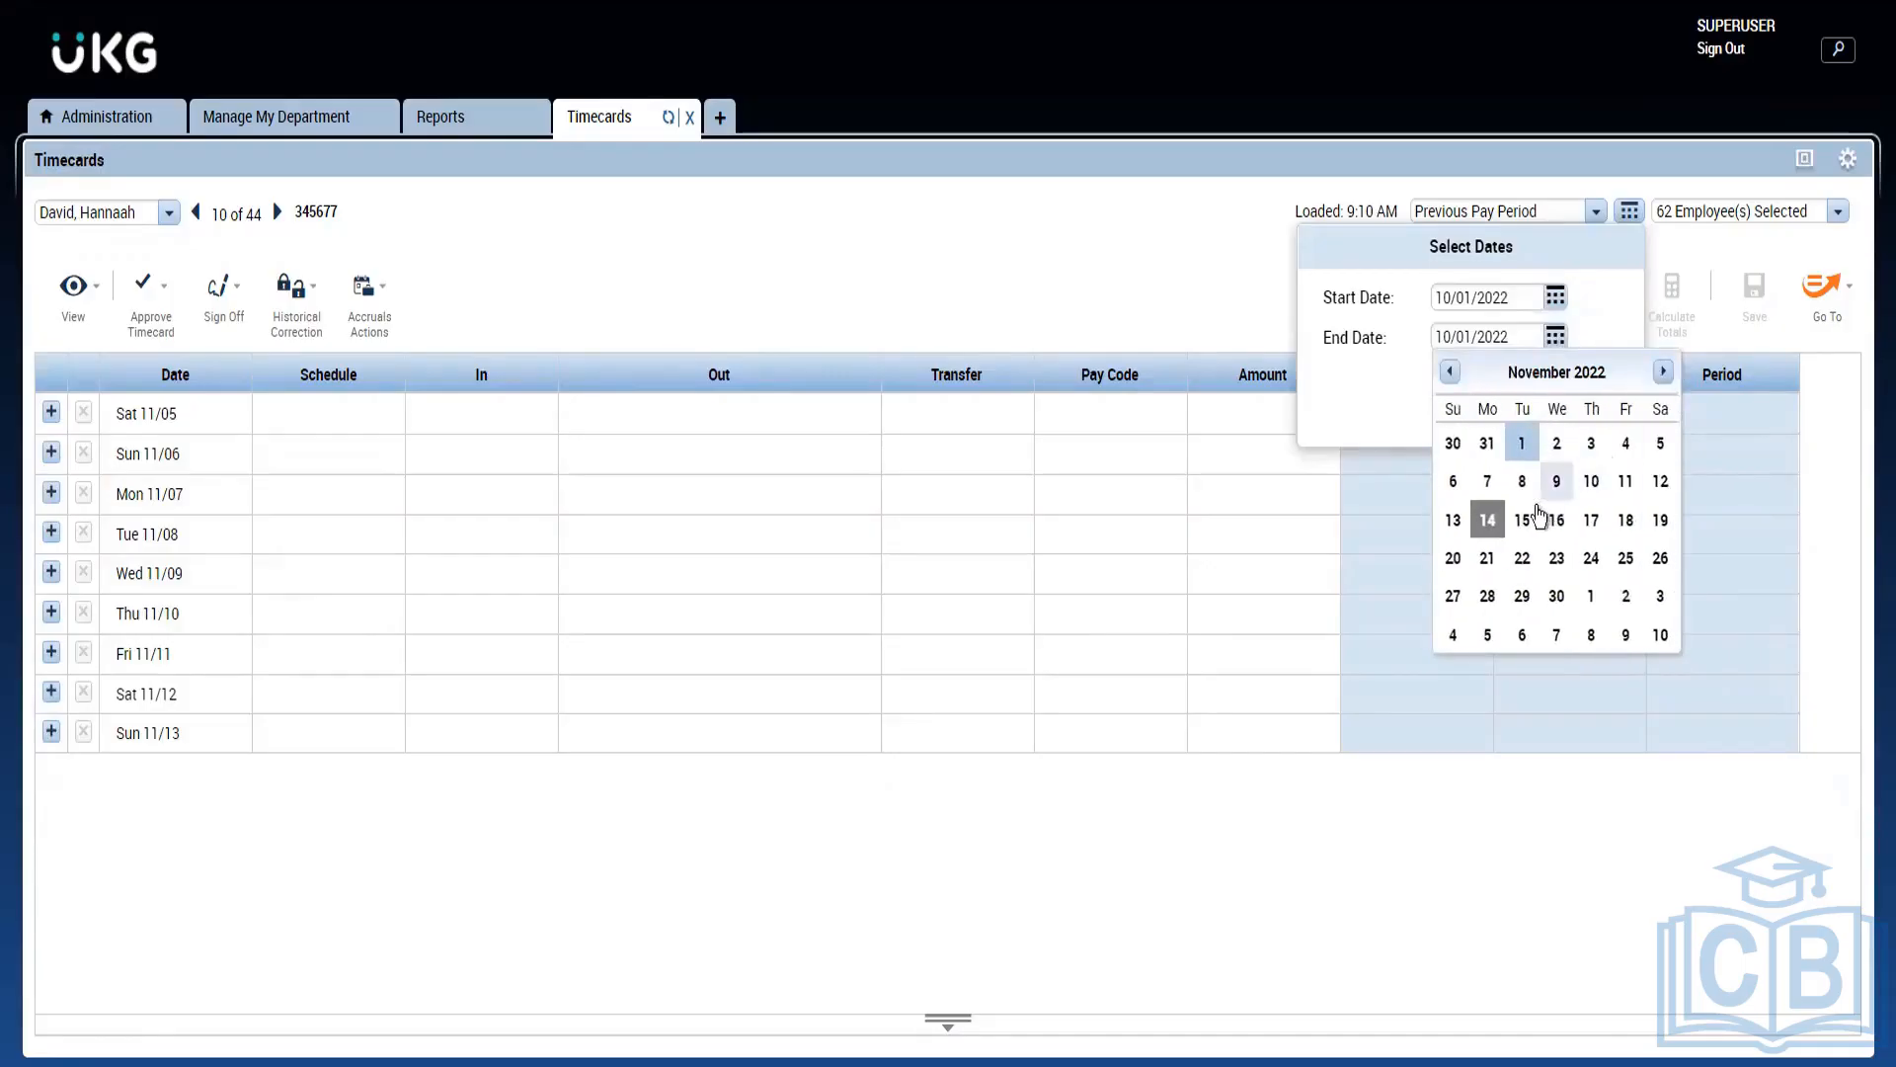
pyautogui.click(1520, 521)
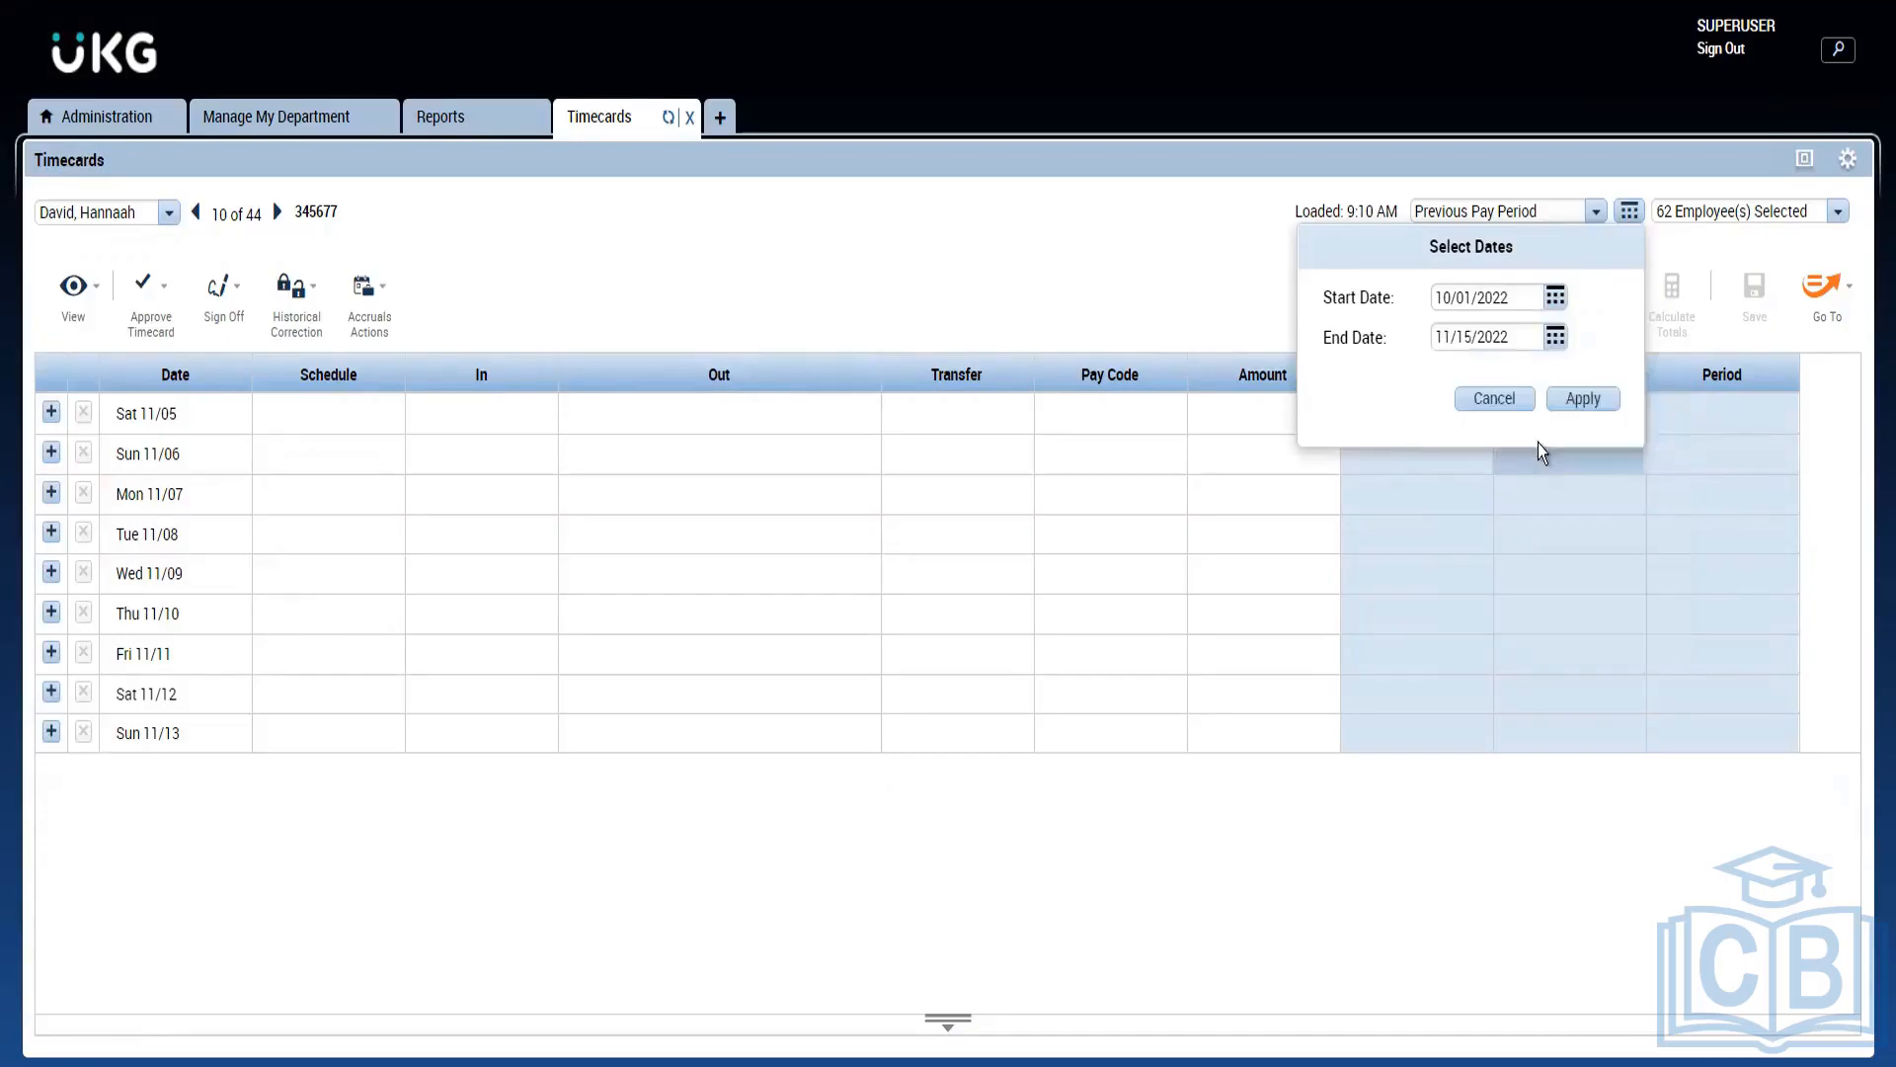
pyautogui.click(1582, 399)
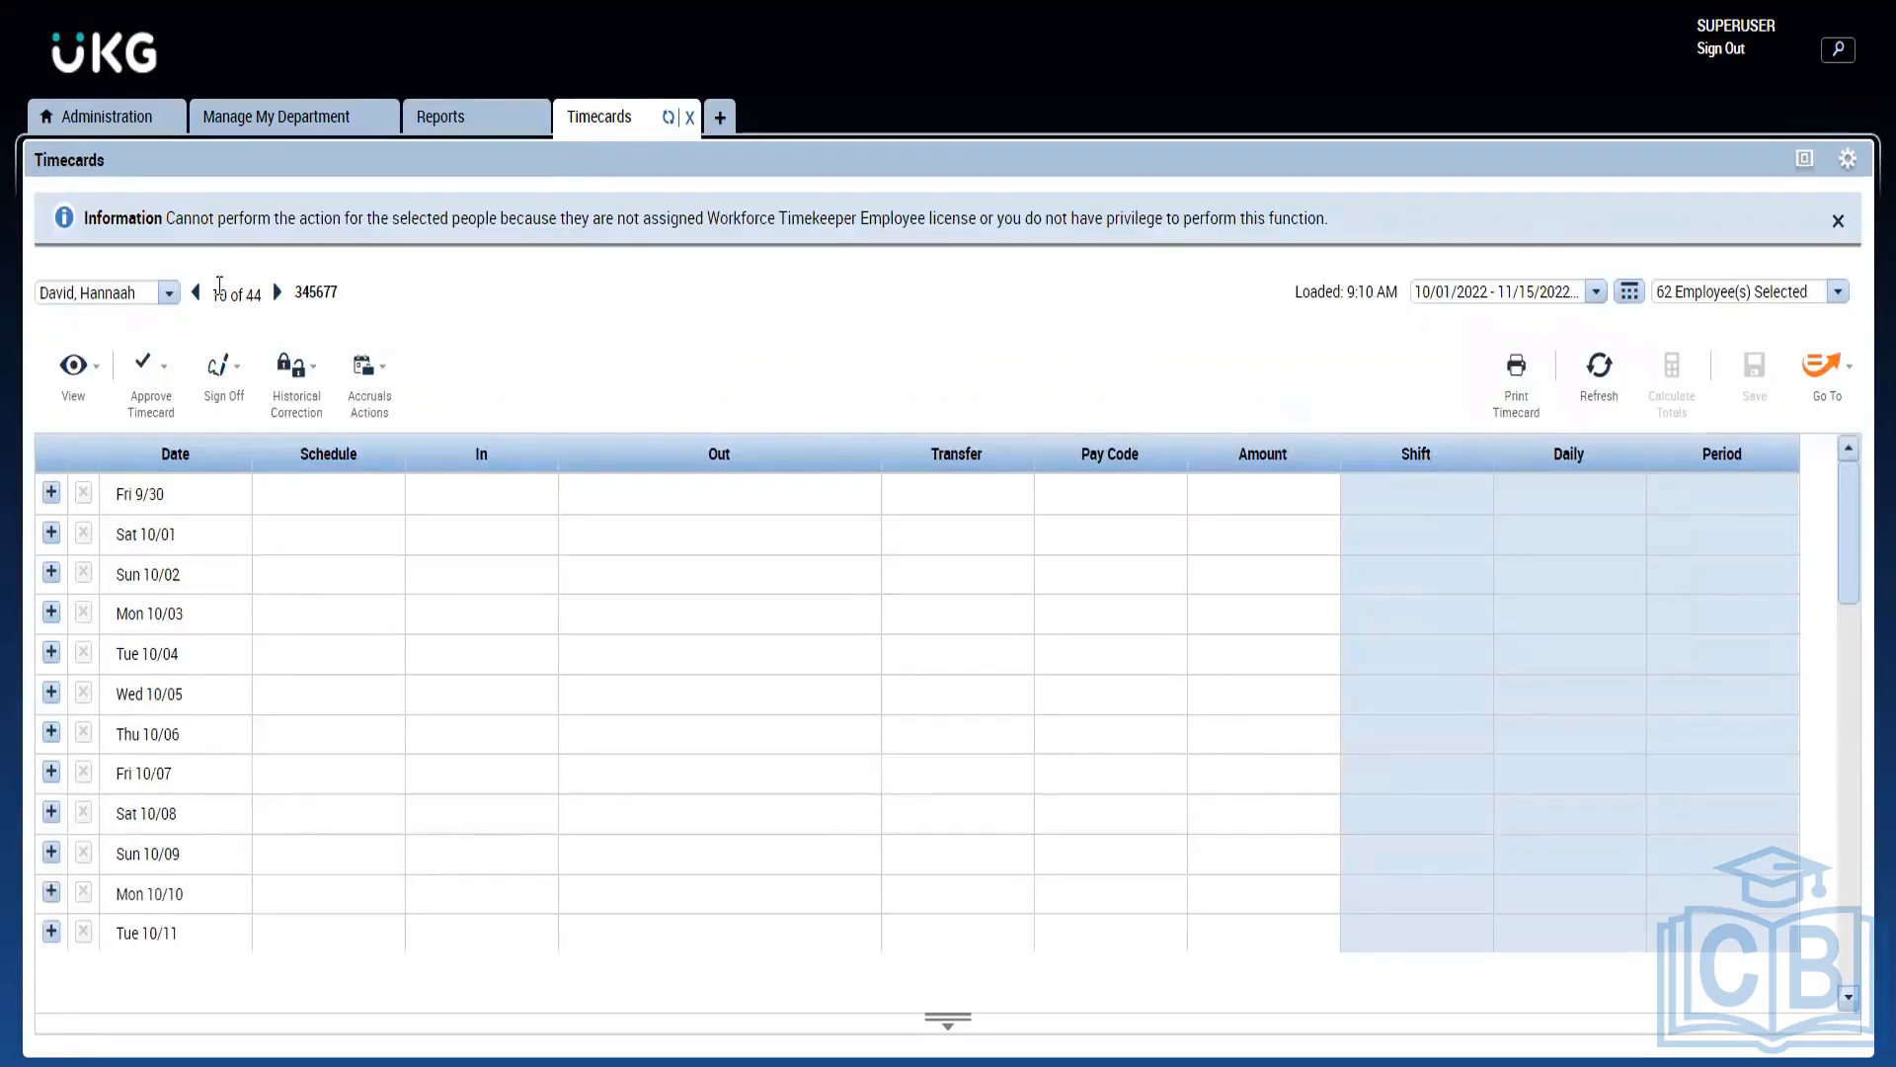
# Step: Look through the timecards of the next two employees up to the twelfth
pyautogui.click(279, 295)
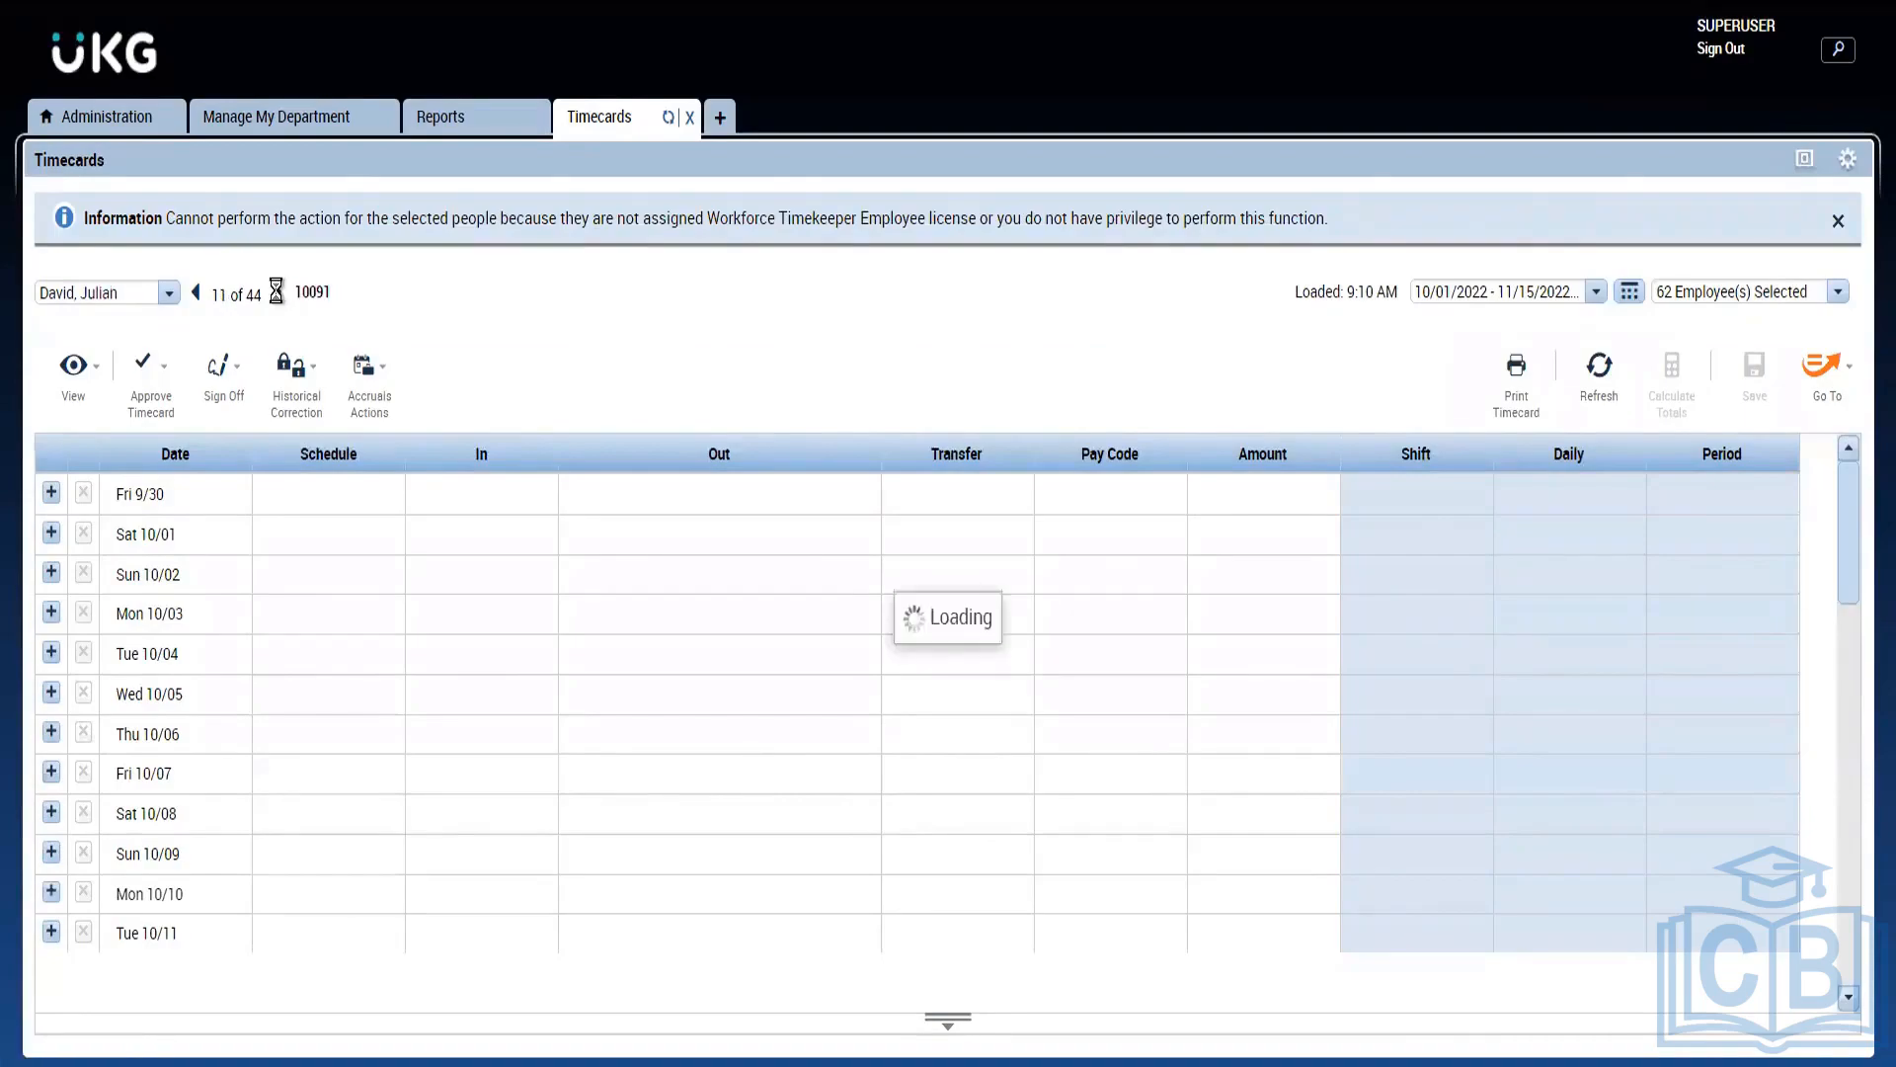
pyautogui.click(279, 295)
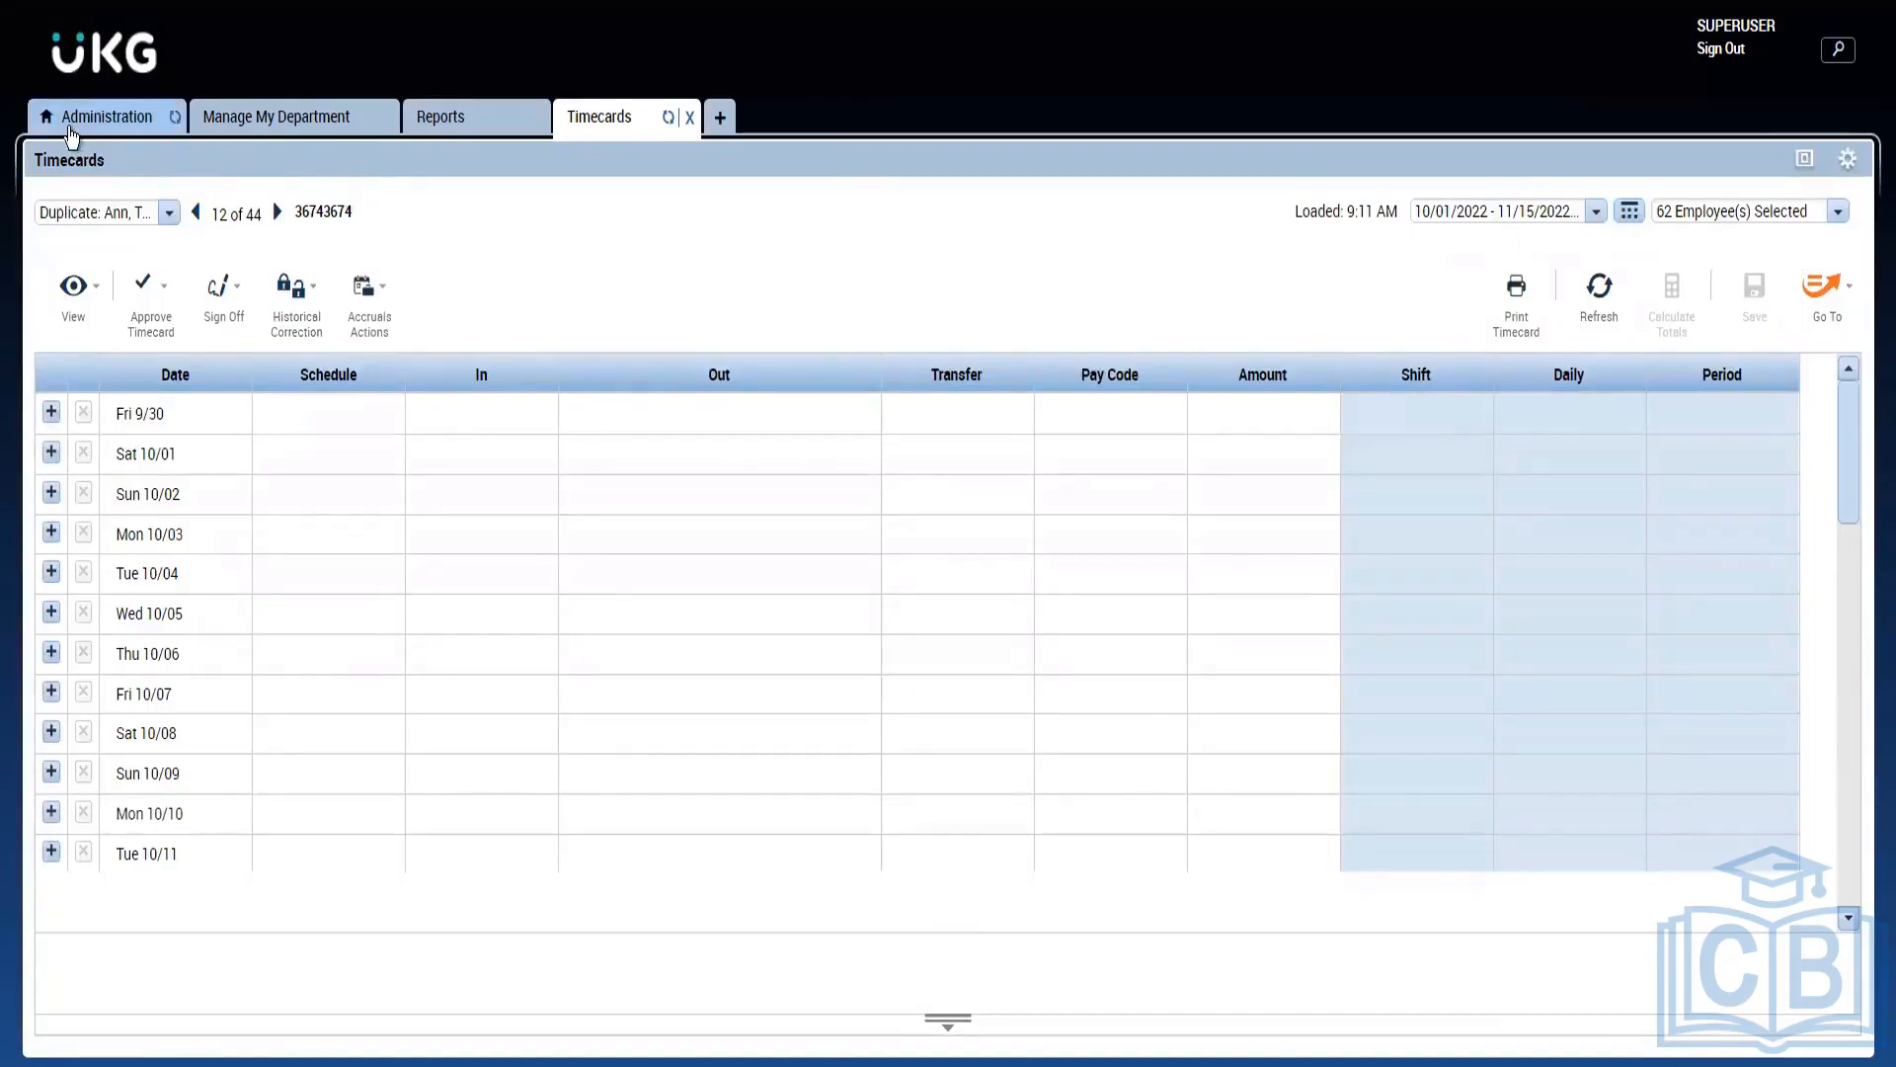
pyautogui.click(70, 129)
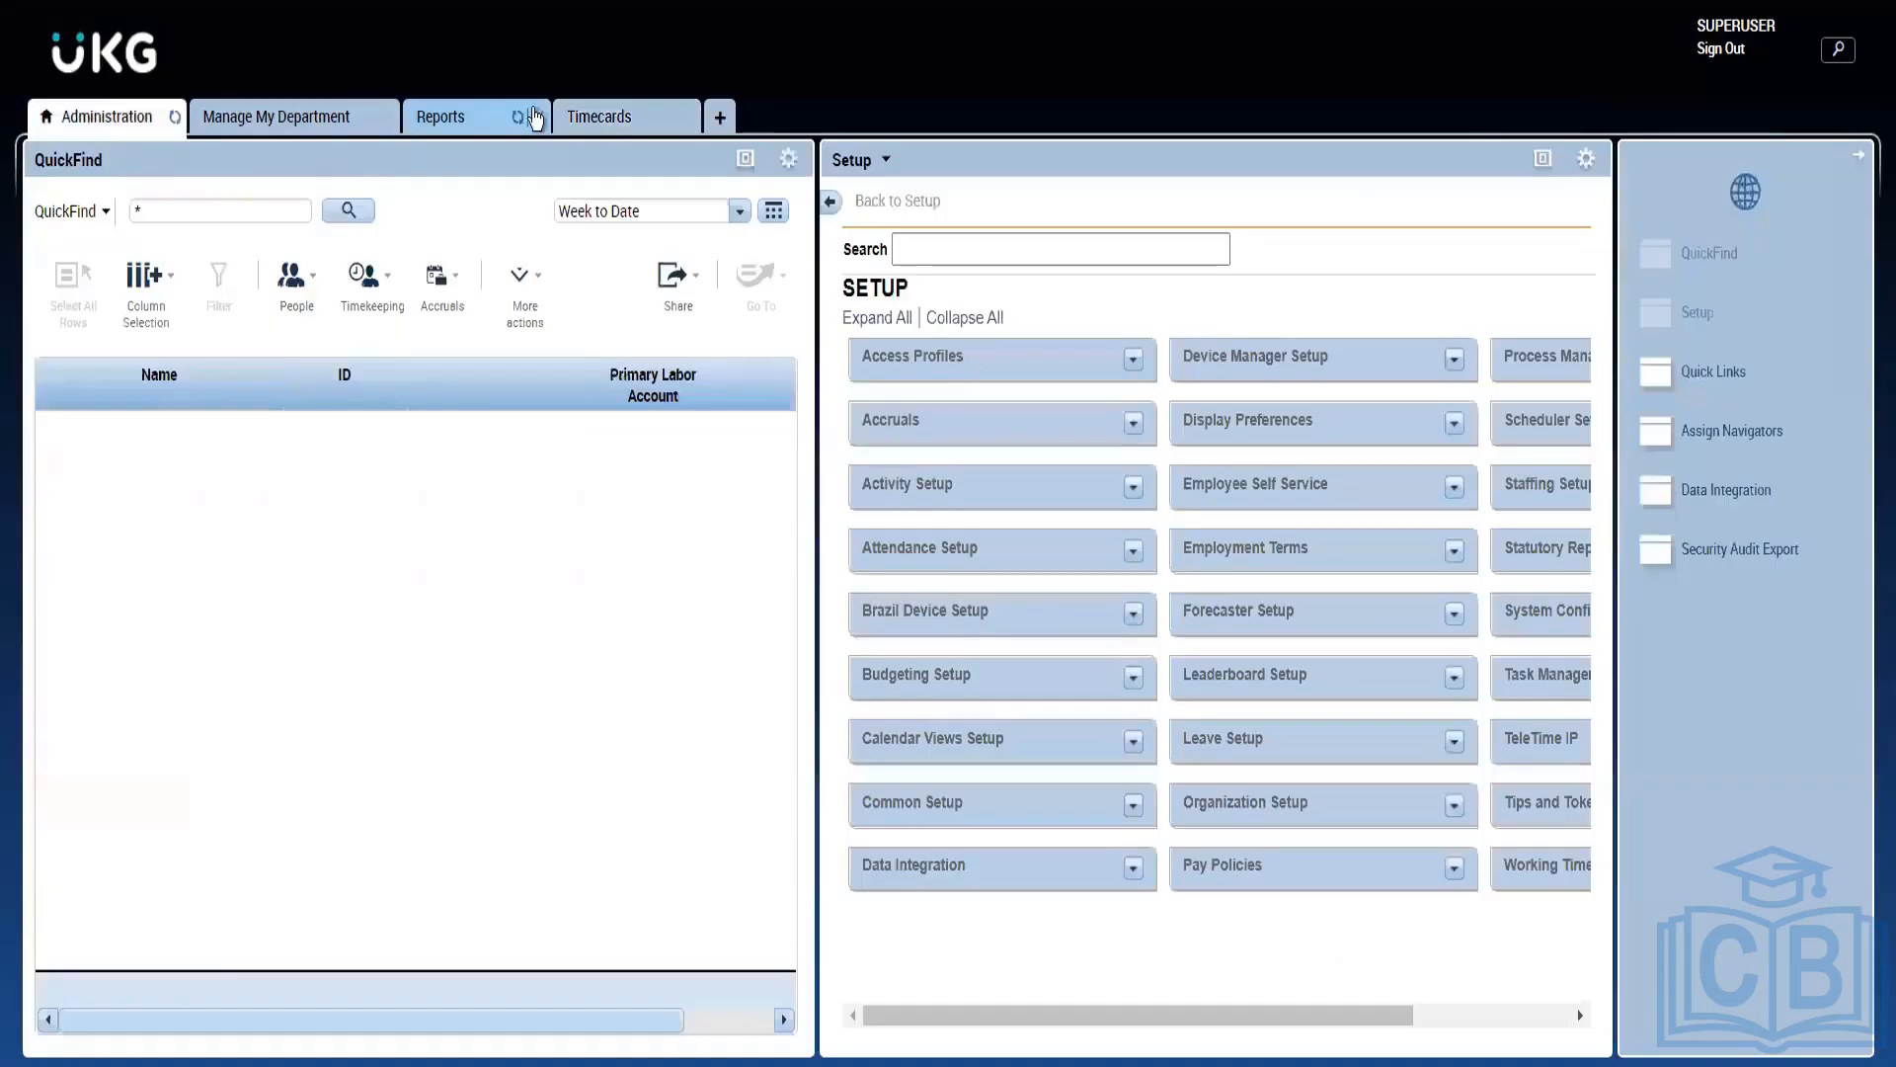
# Step: Set the output format of the Employee Transactions and Totals (Excel) report to Microsoft Excel Document(.xls)
pyautogui.click(431, 119)
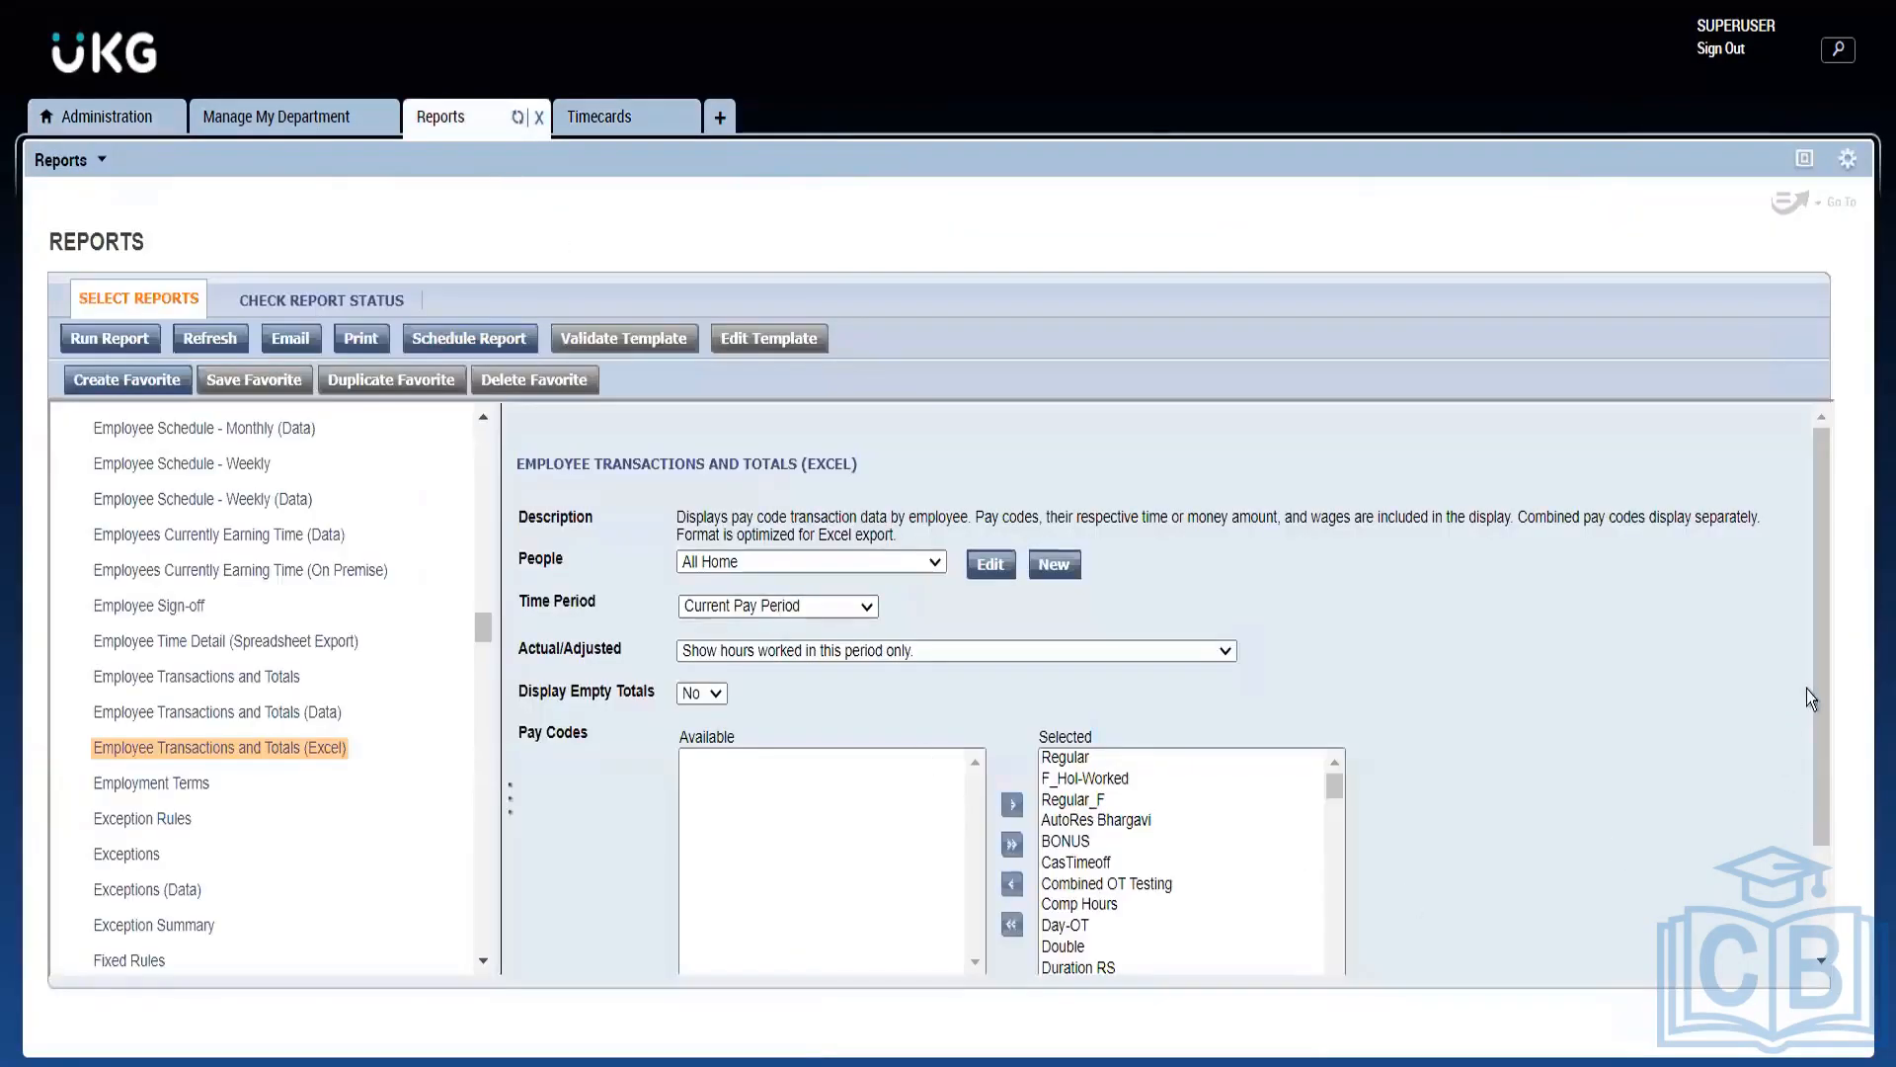
pyautogui.moveTo(1817, 694); pyautogui.dragTo(1834, 871)
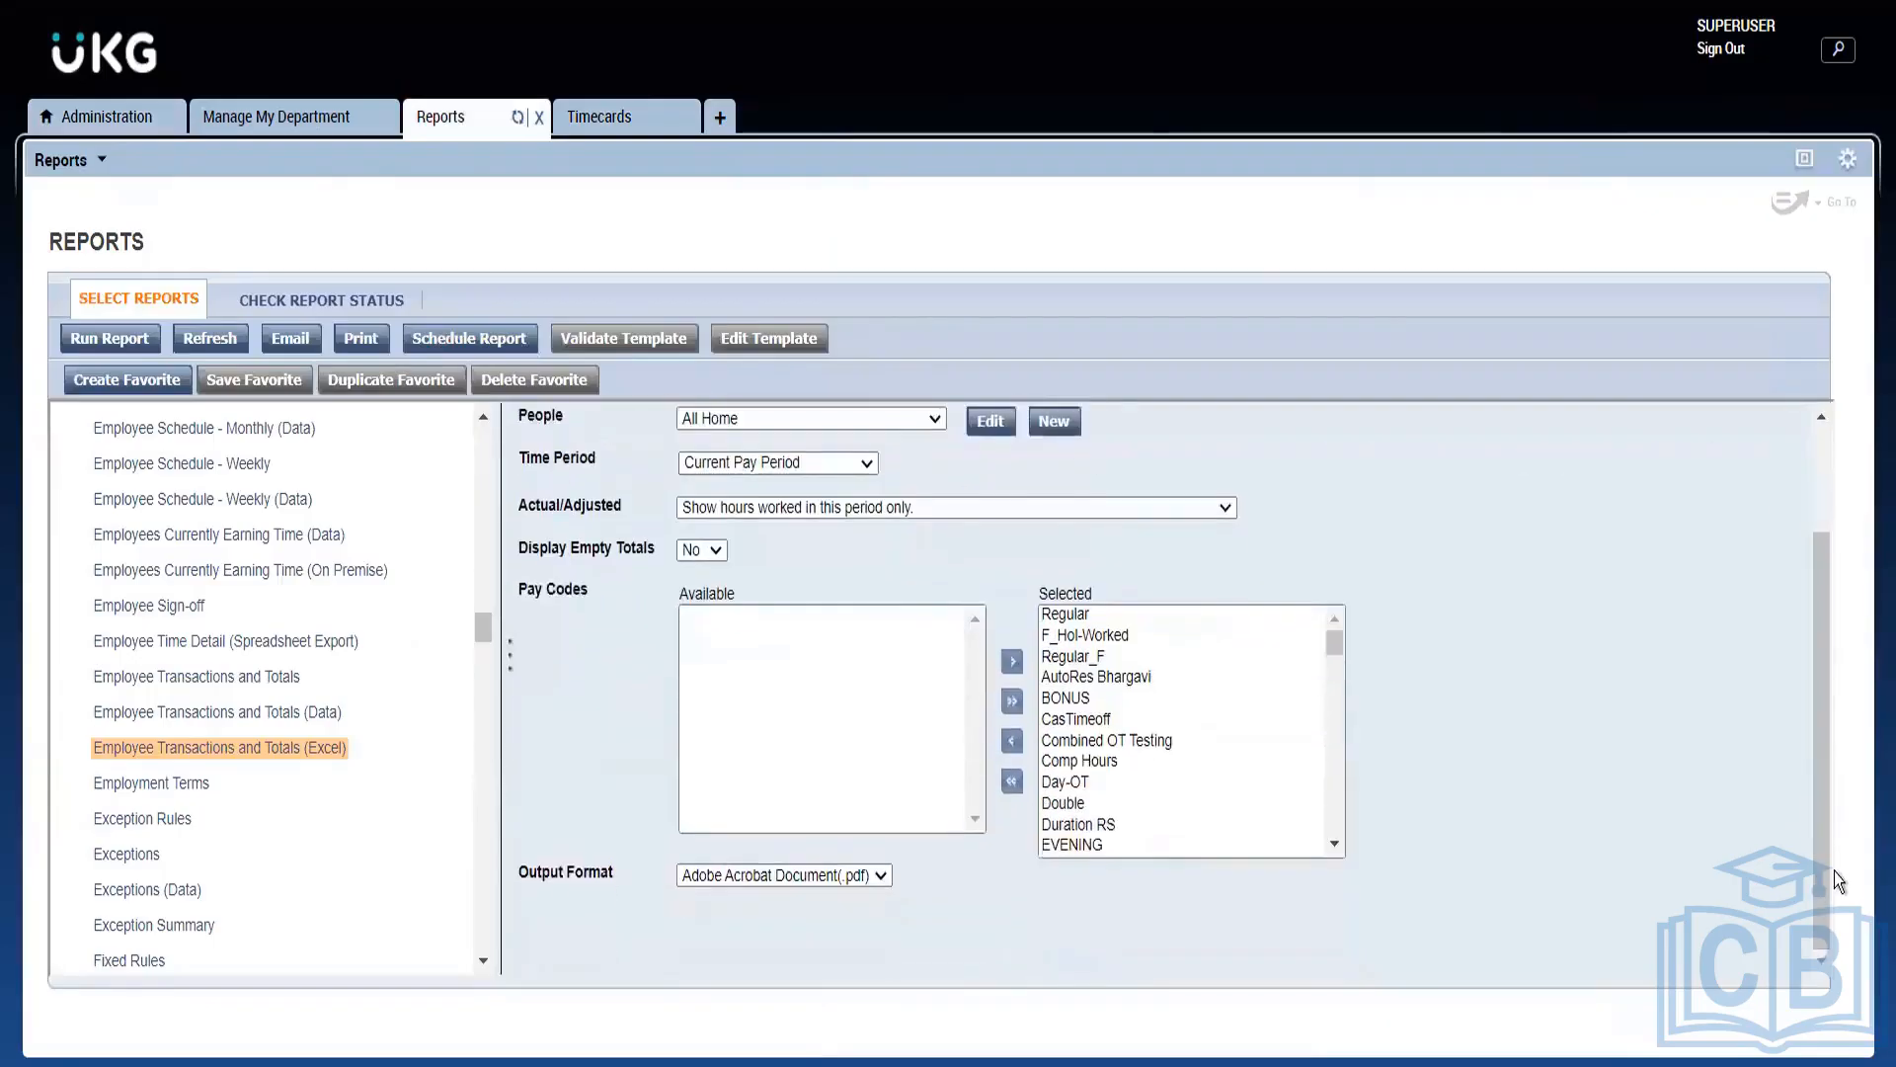
pyautogui.click(707, 875)
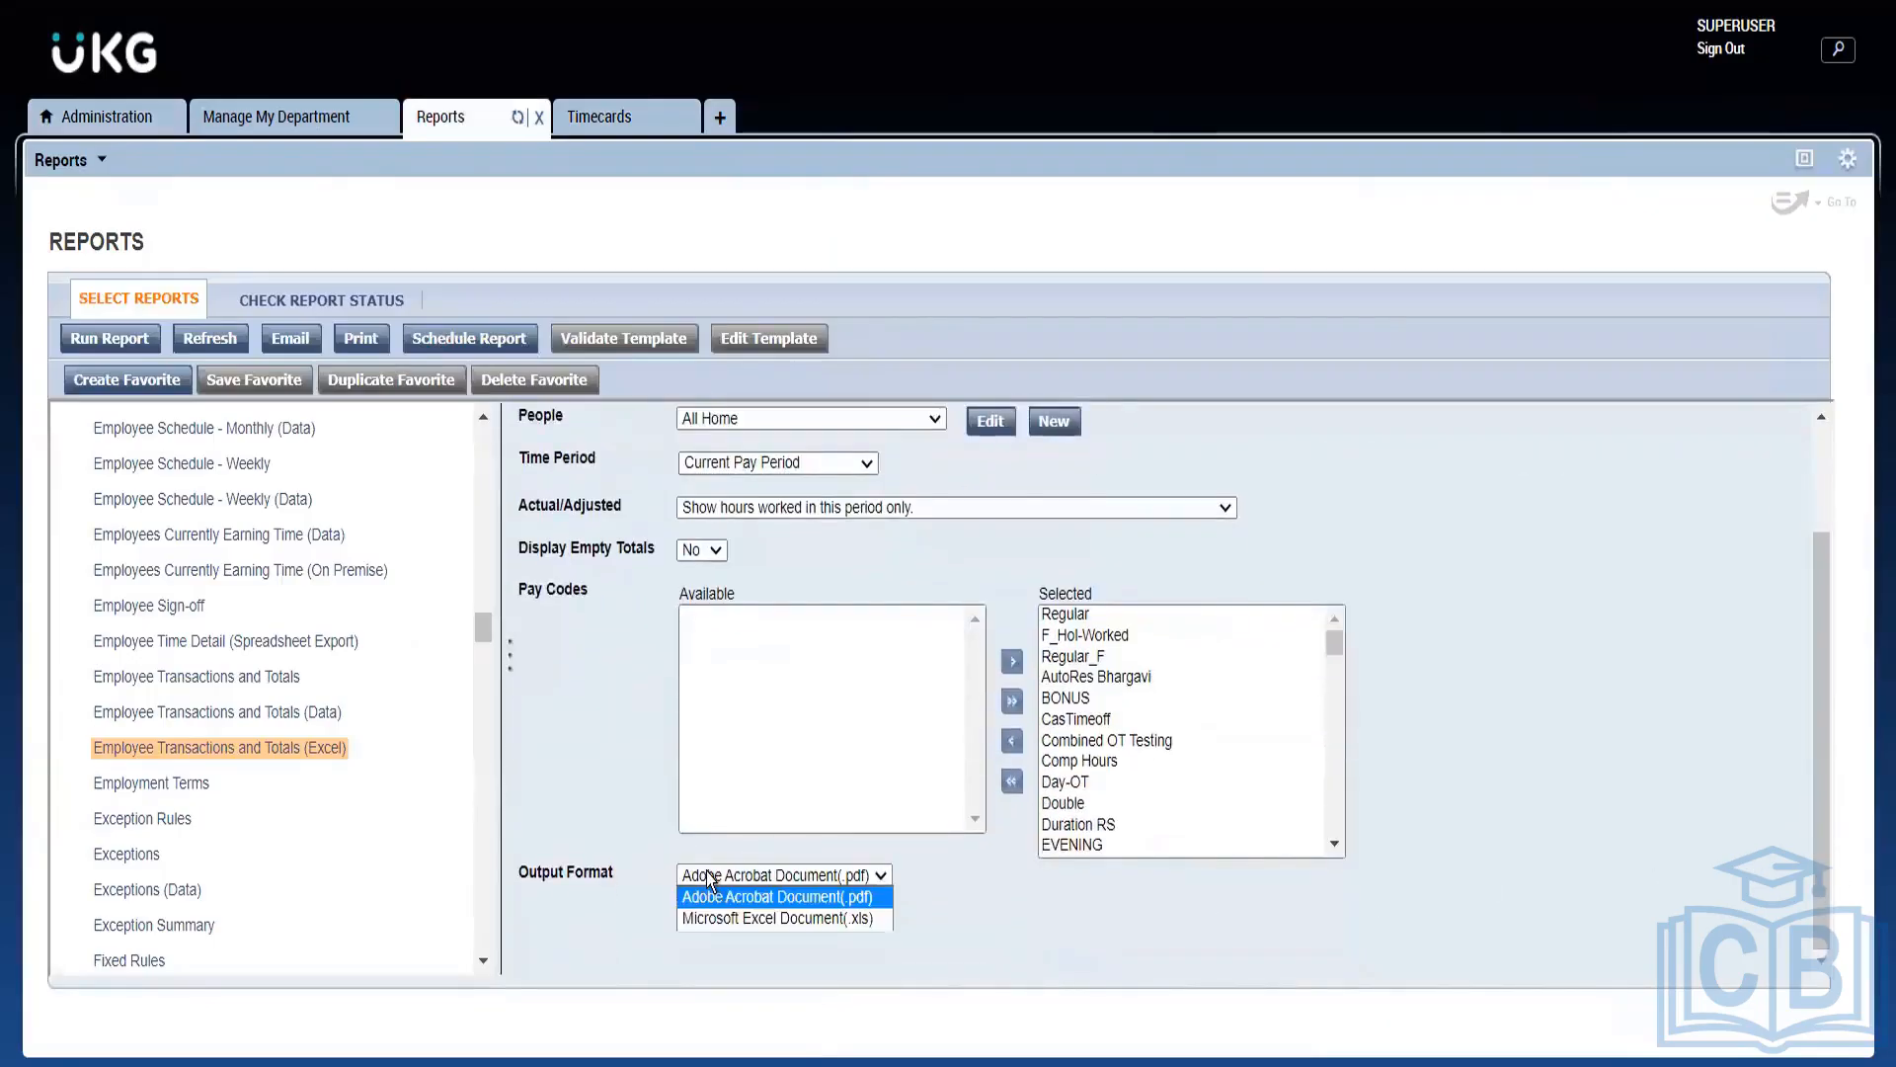
pyautogui.click(732, 917)
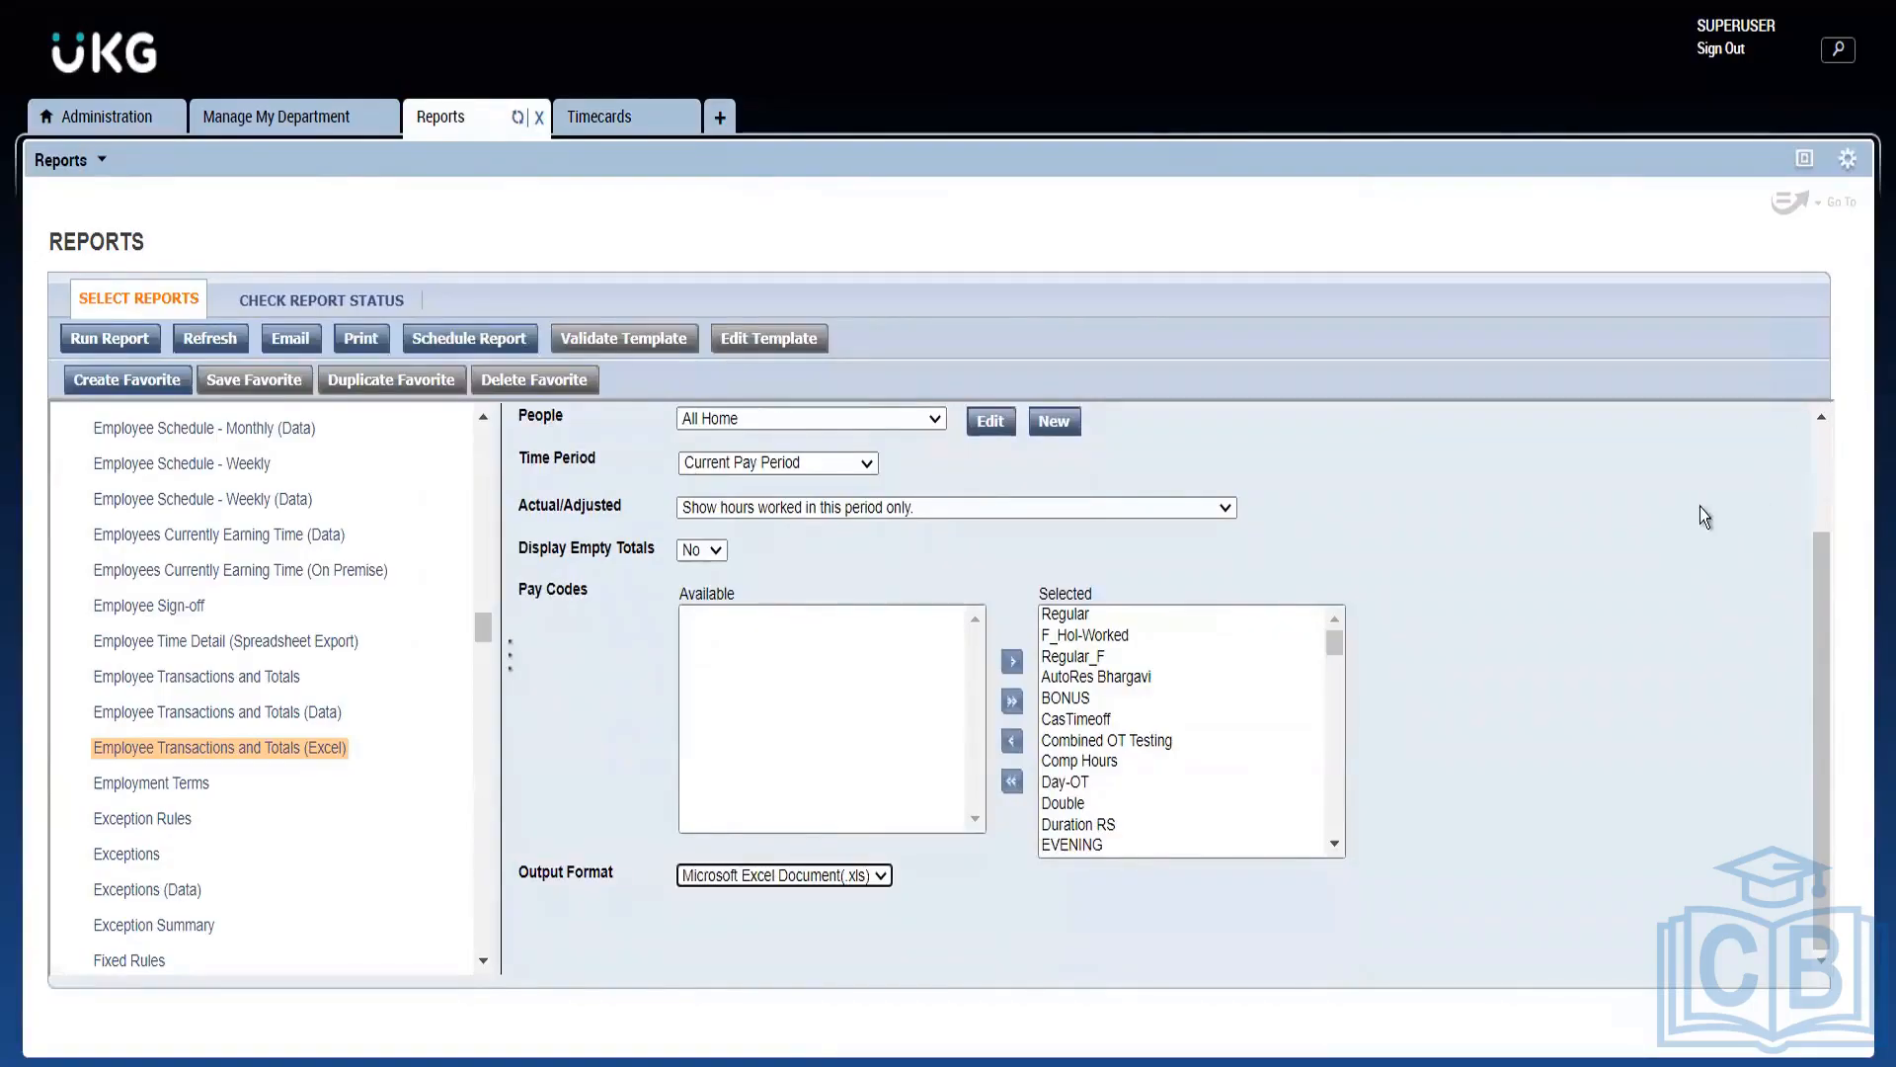
# Step: Look at the hyperfinds offered for the report's People setting, keeping All Home
pyautogui.scroll(3, 1821, 448)
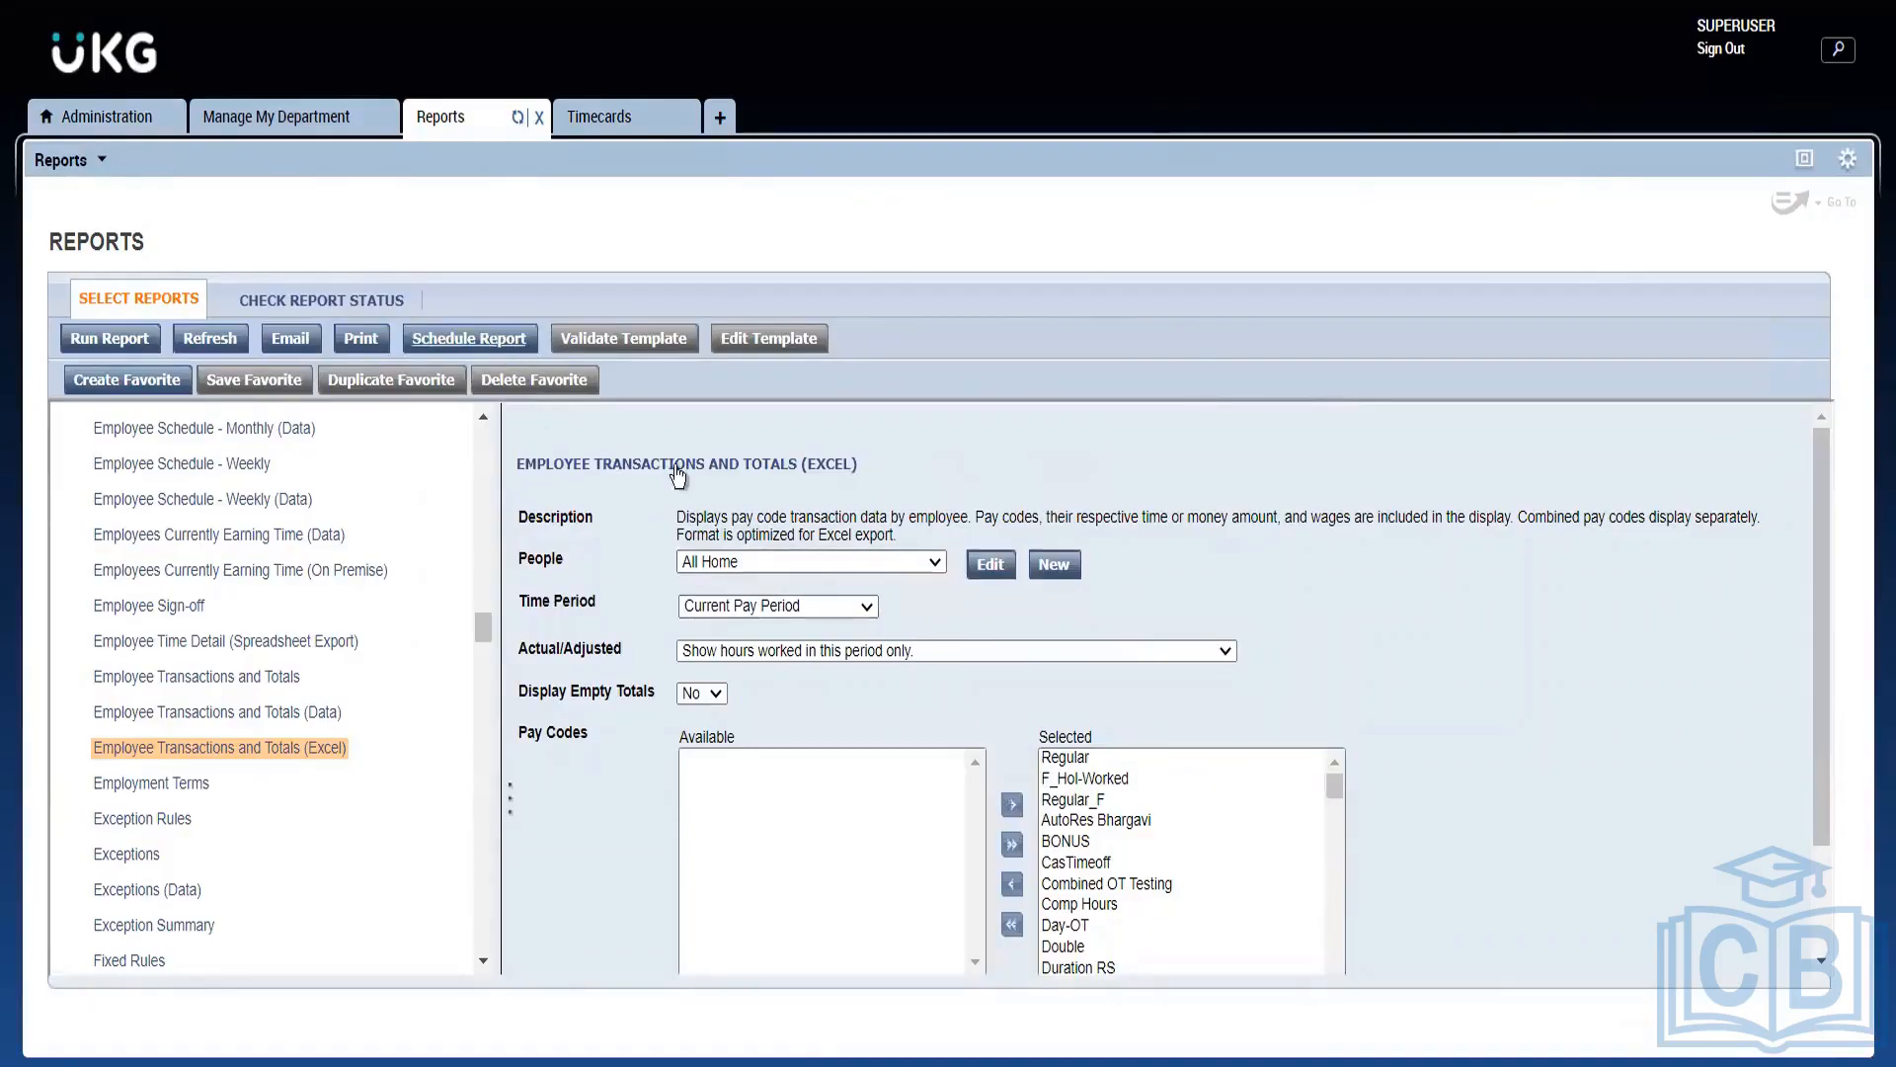
pyautogui.click(696, 563)
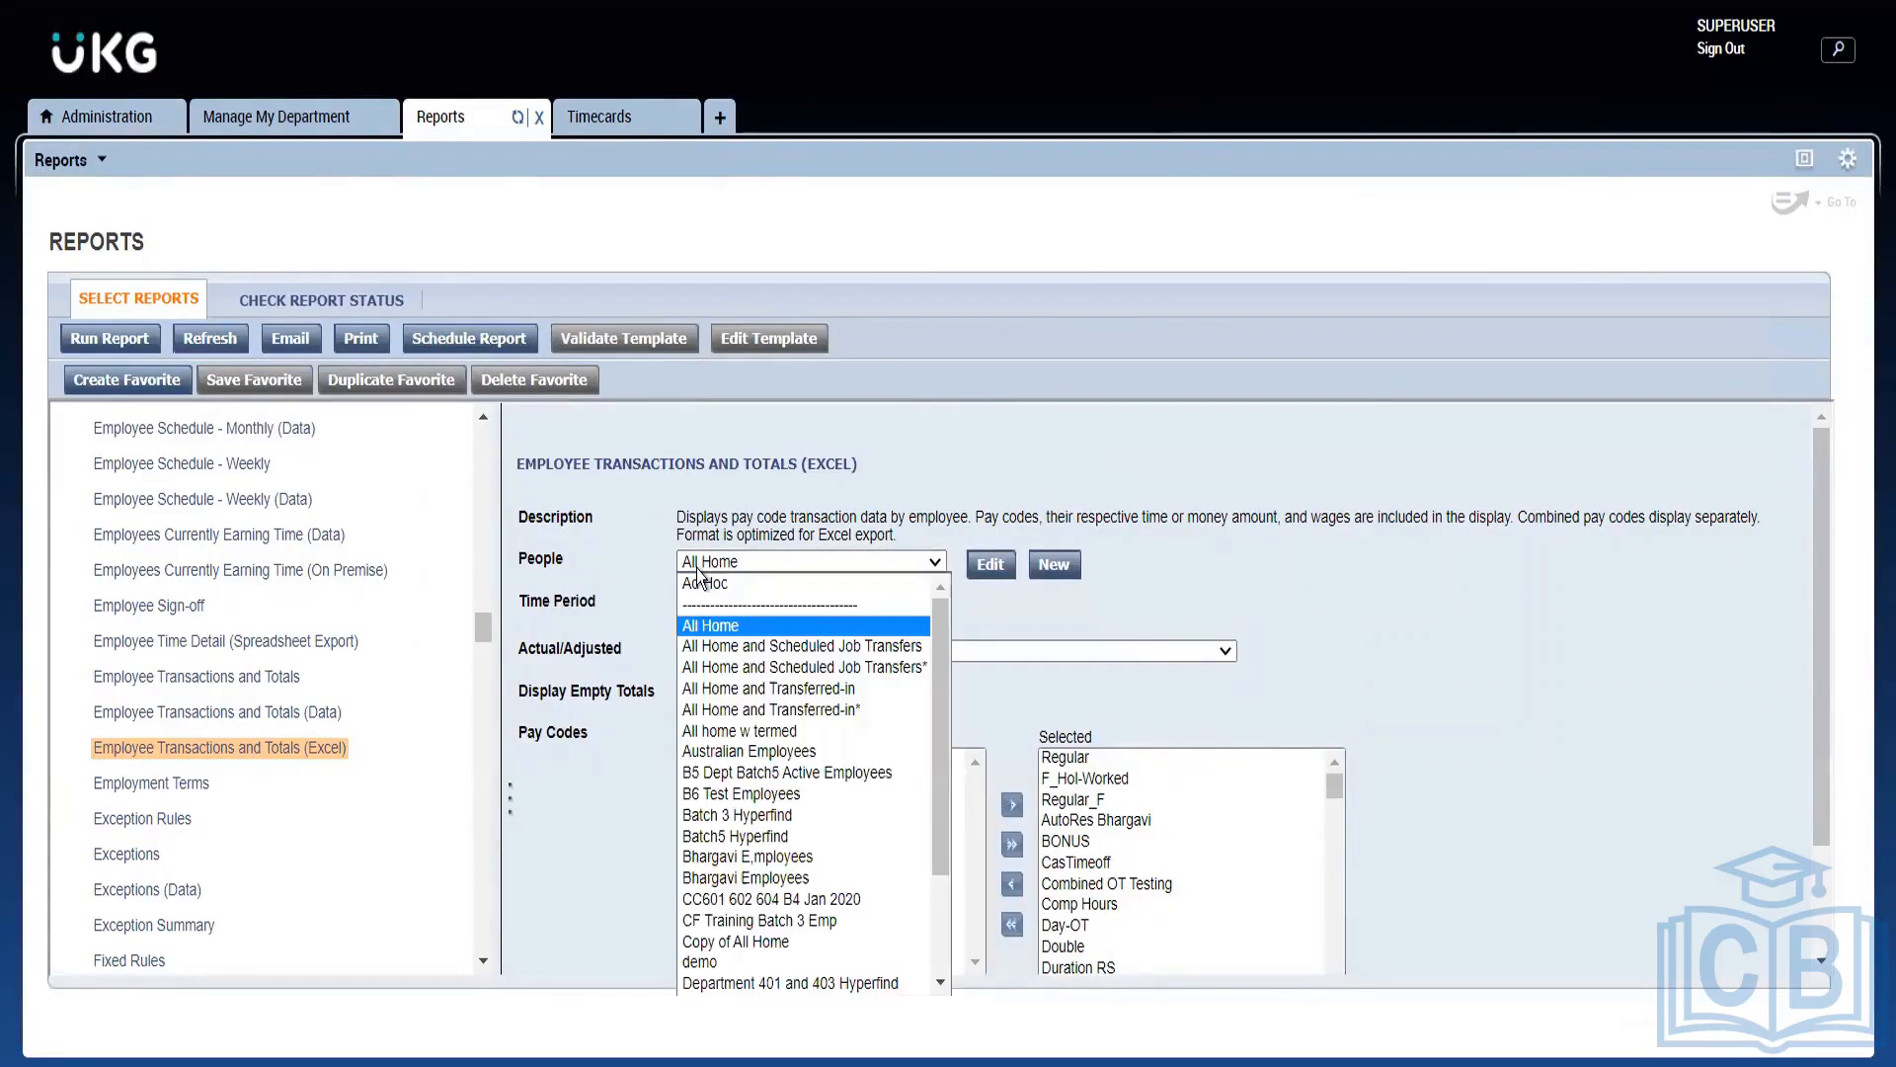
pyautogui.click(697, 567)
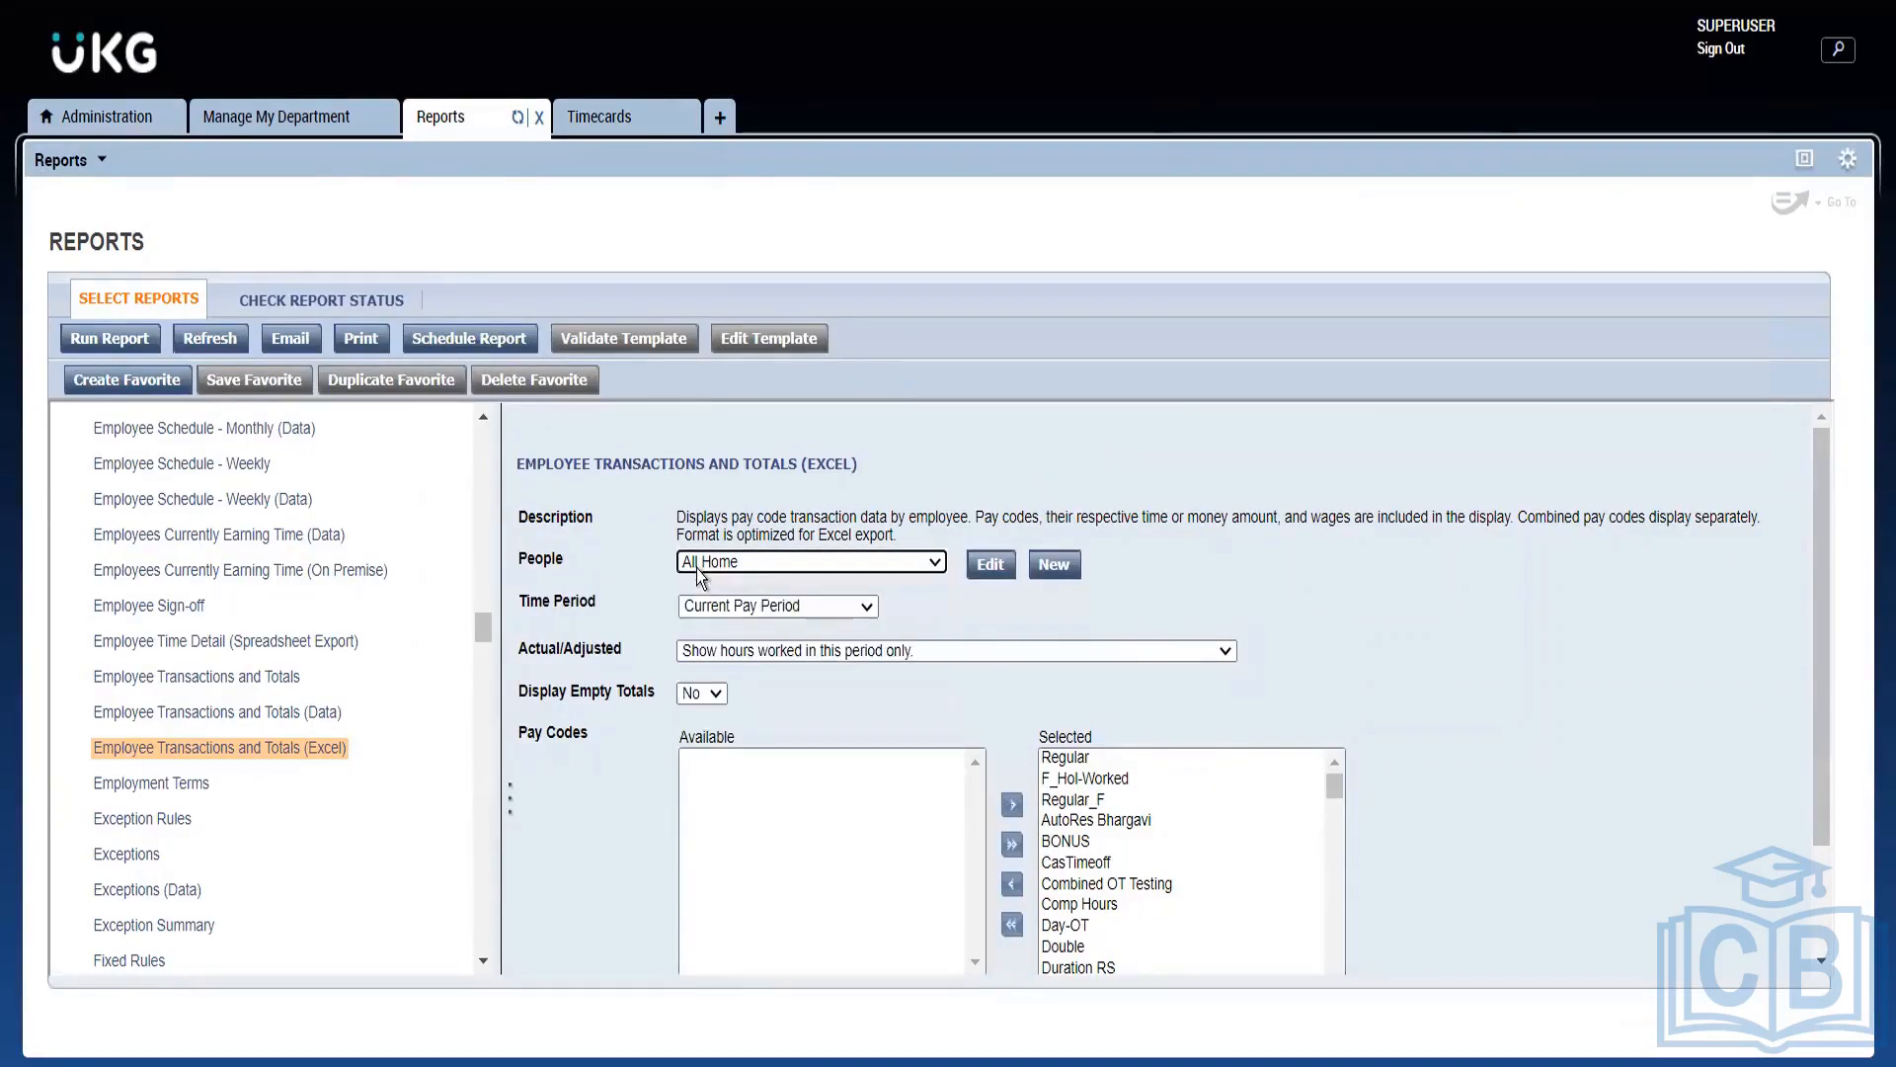
# Step: Switch the genie in Manage My Department from QuickFind to IS Summary
pyautogui.click(286, 126)
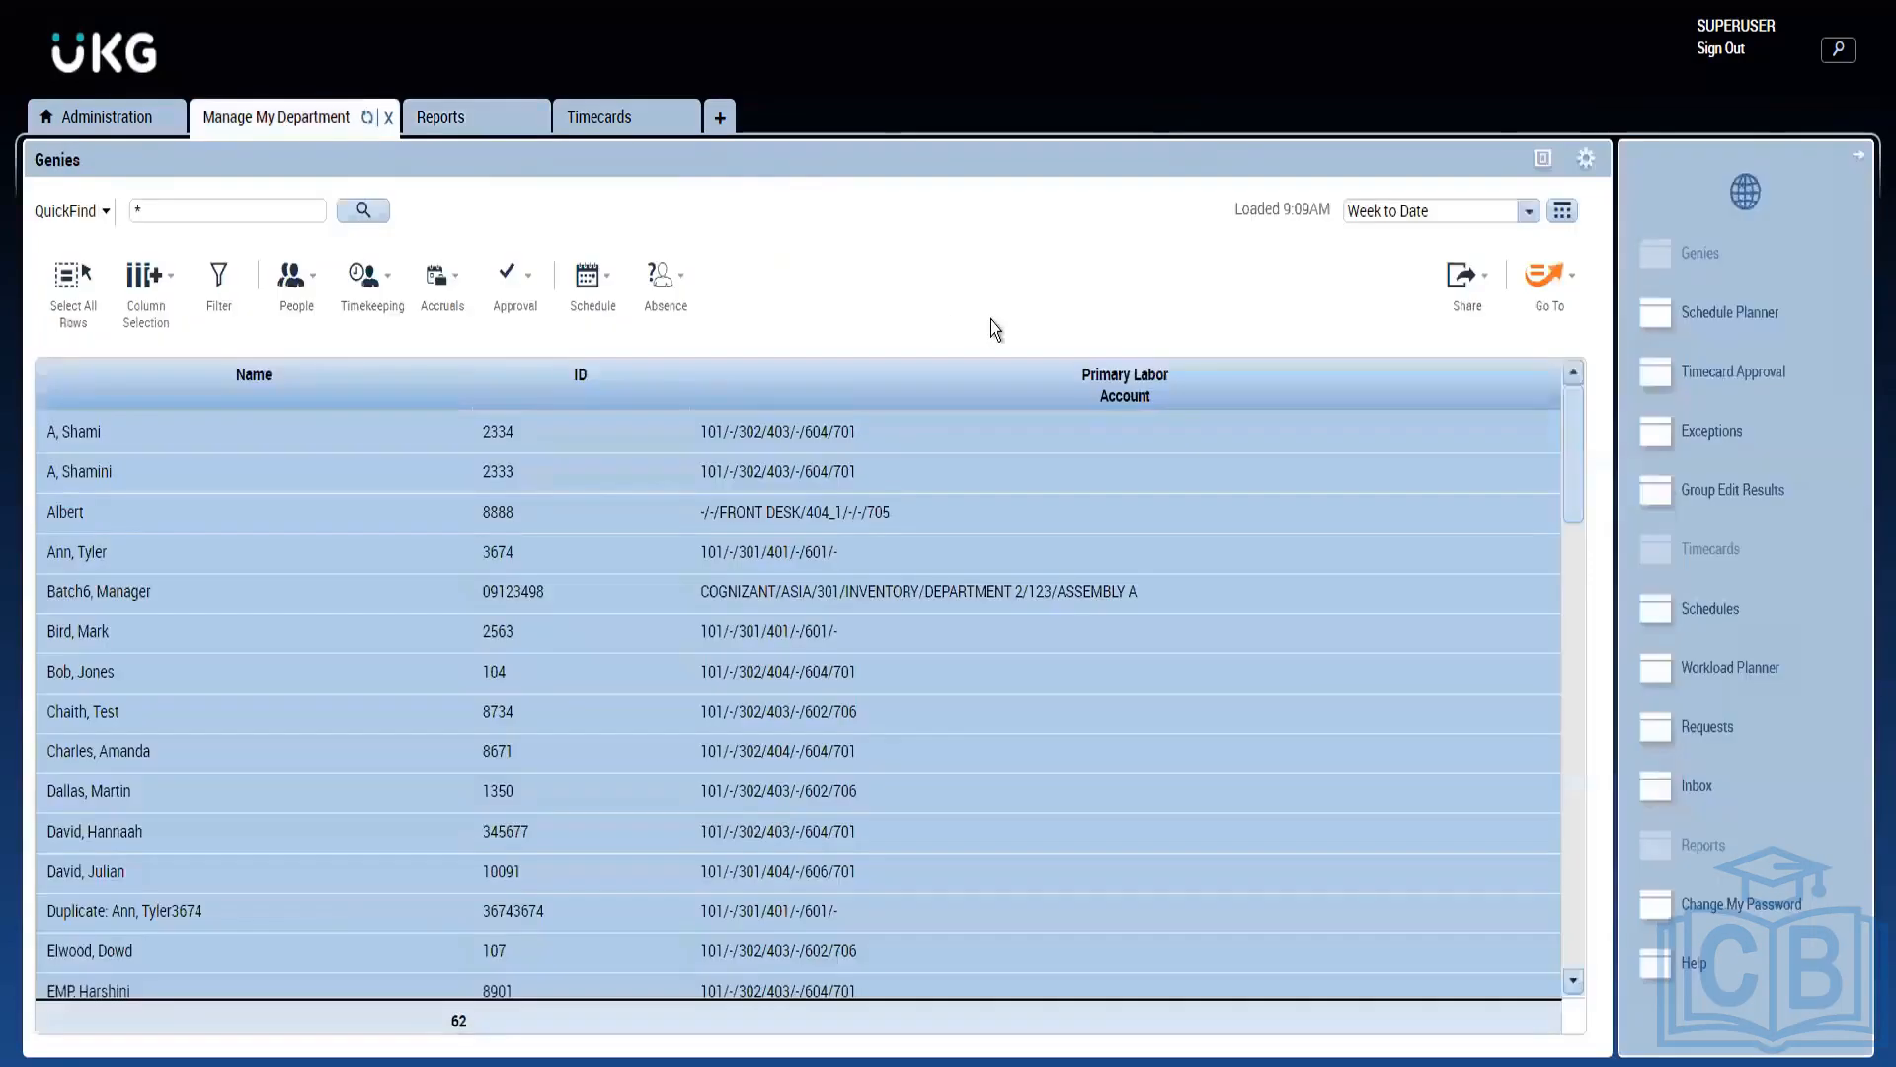
pyautogui.click(84, 213)
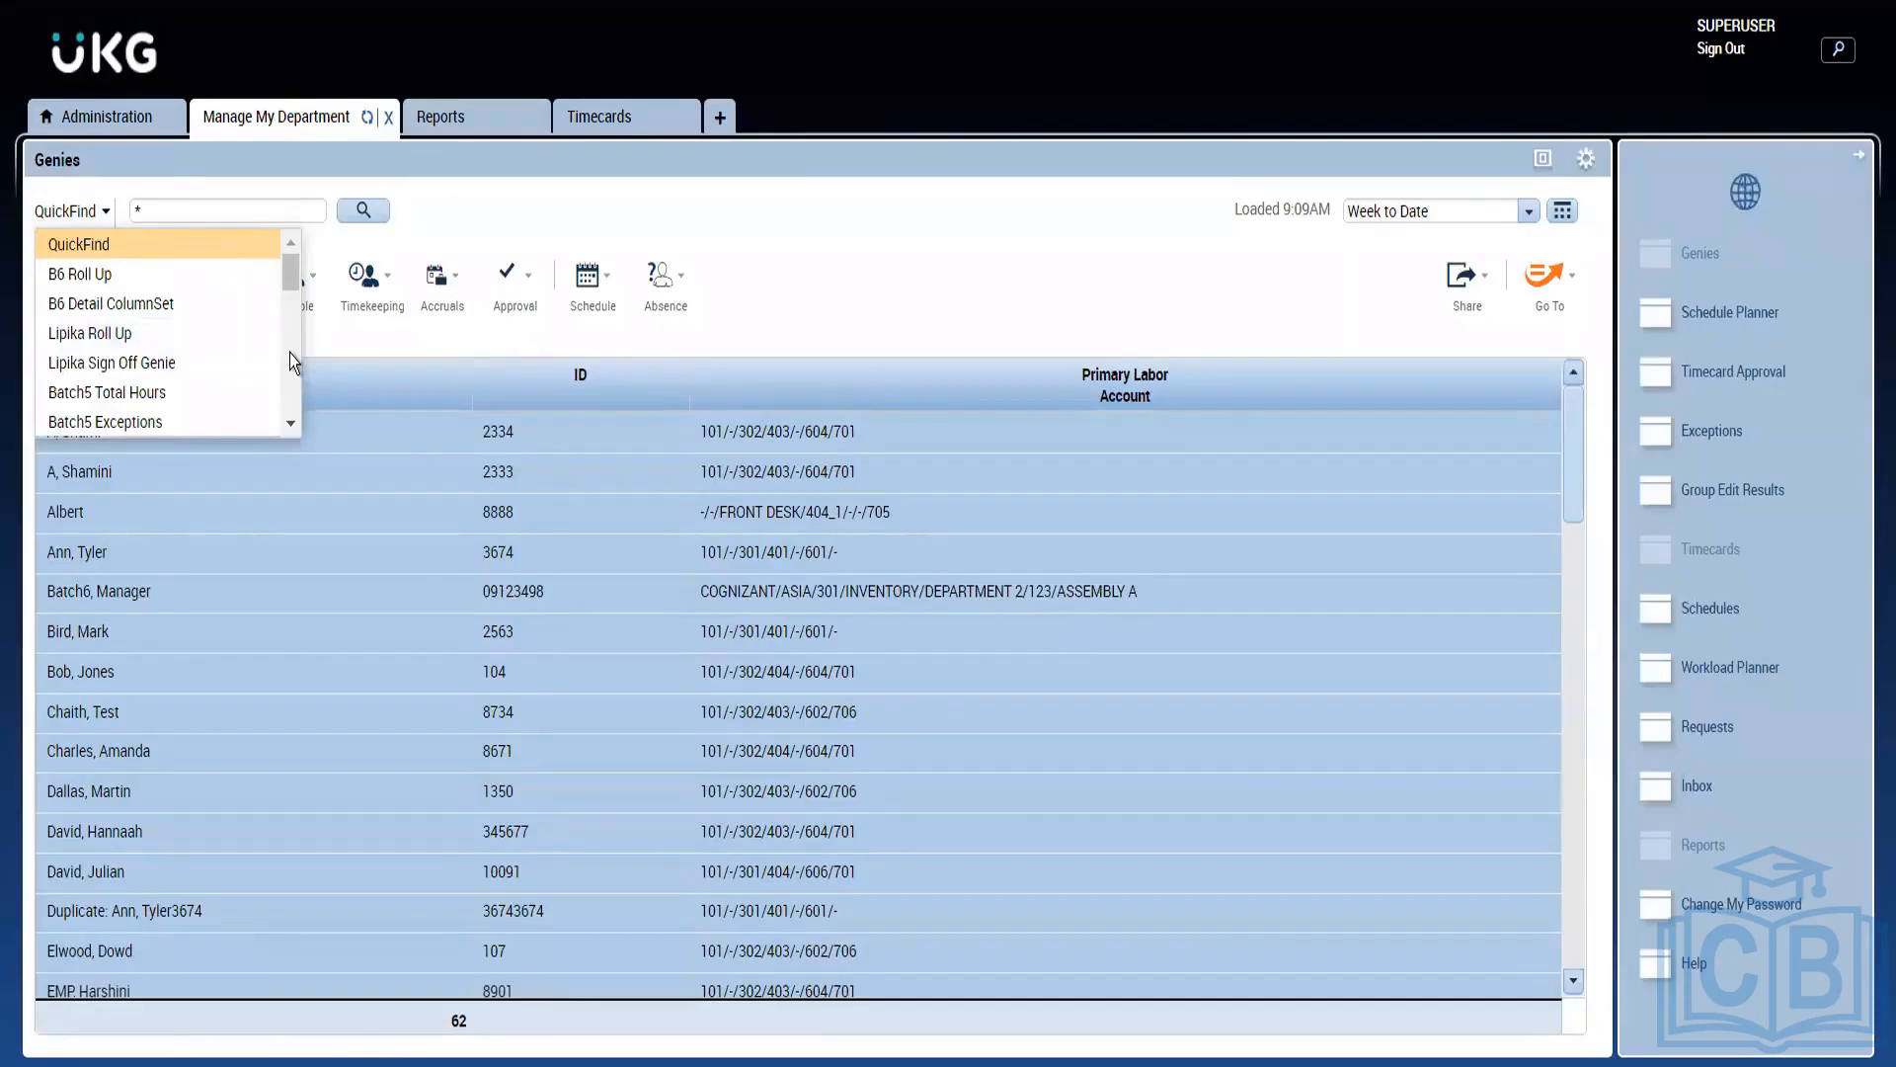
pyautogui.scroll(-5, 288, 352)
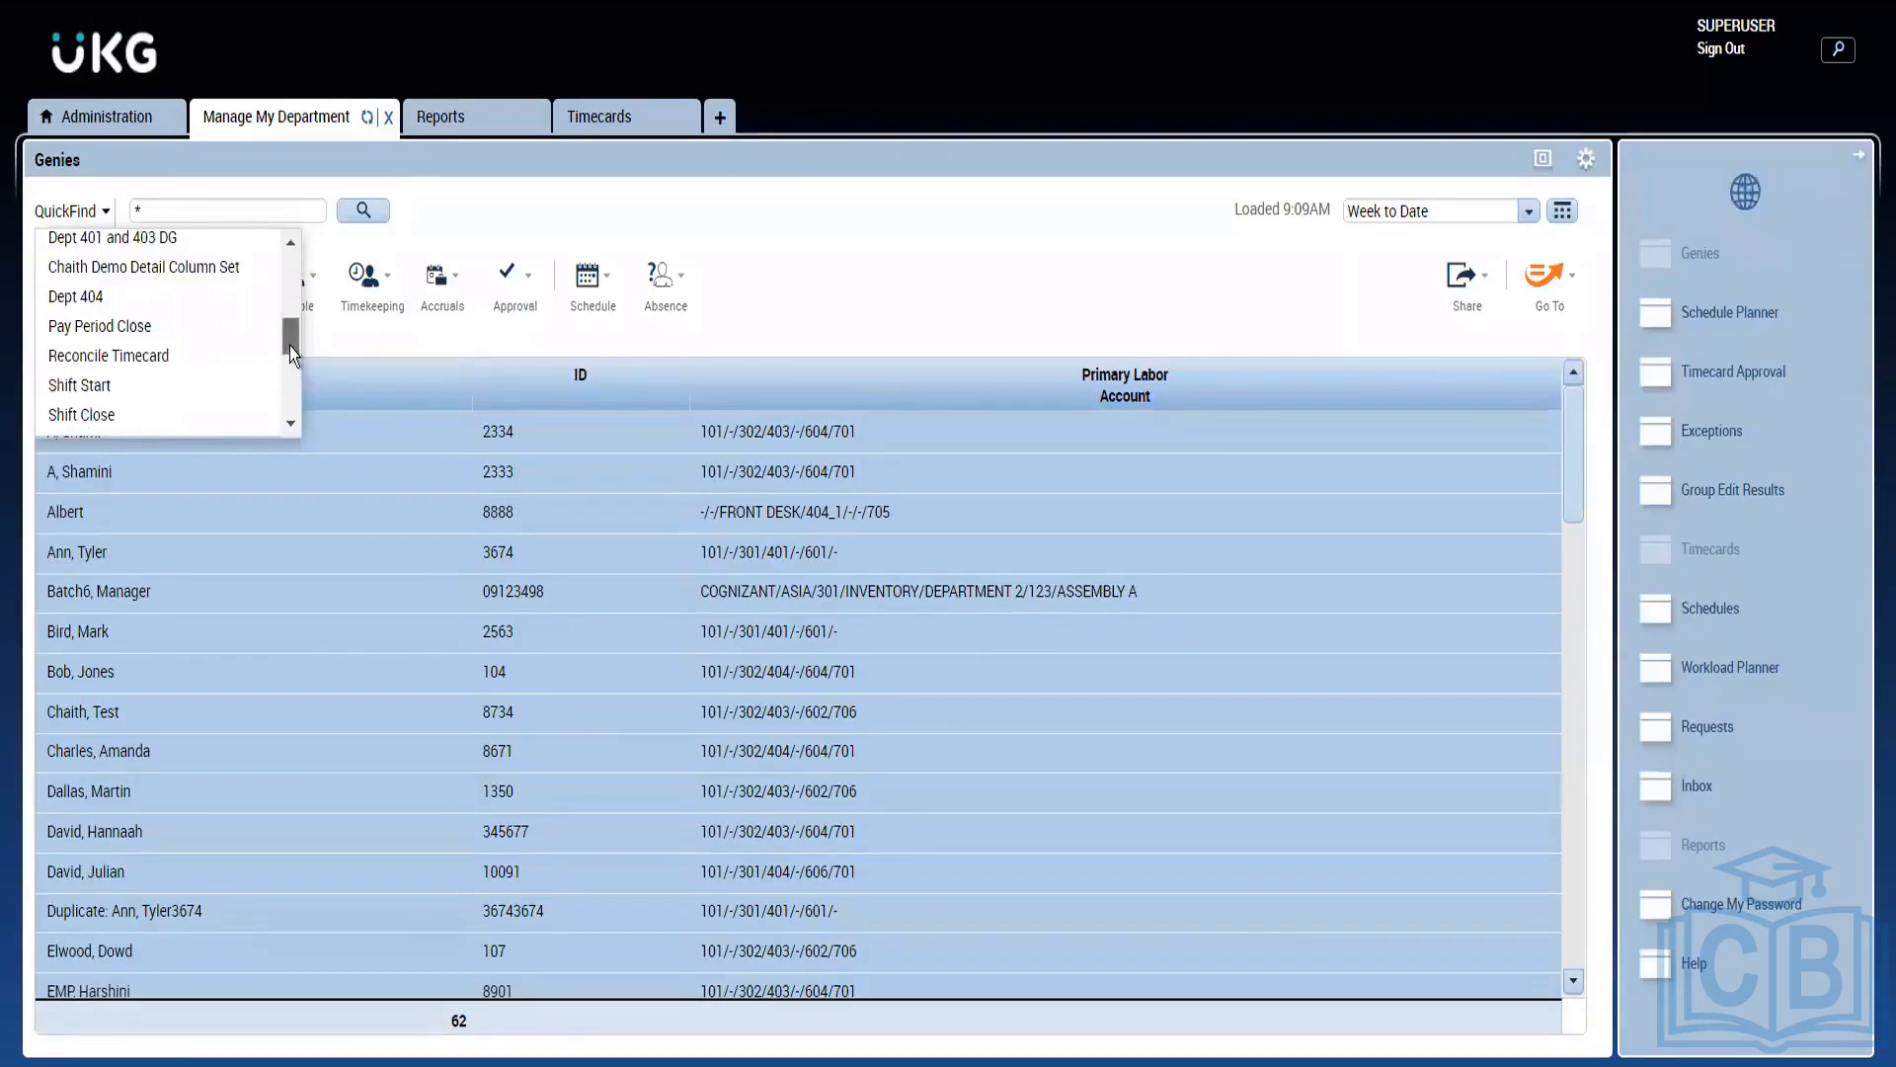
pyautogui.moveTo(289, 345)
pyautogui.mouseDown()
pyautogui.moveTo(287, 388)
pyautogui.moveTo(288, 357)
pyautogui.mouseUp()
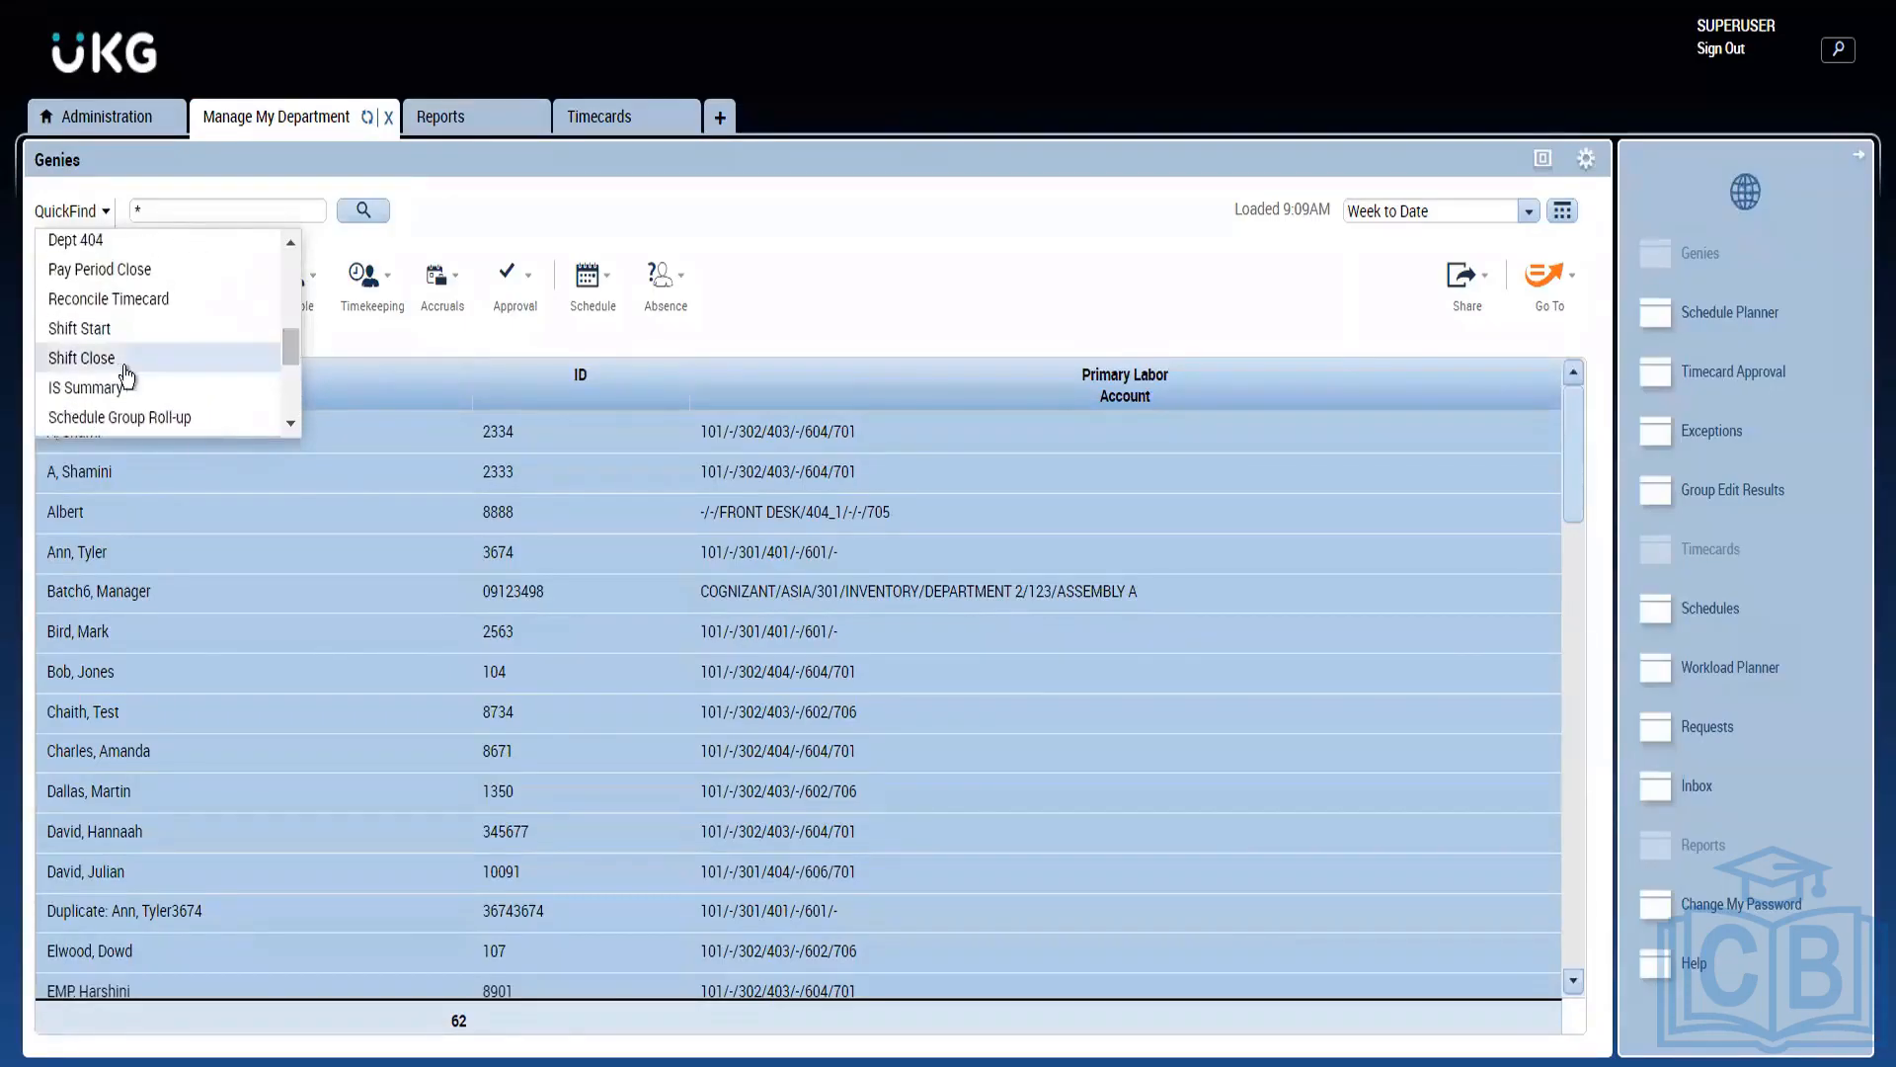
pyautogui.click(109, 384)
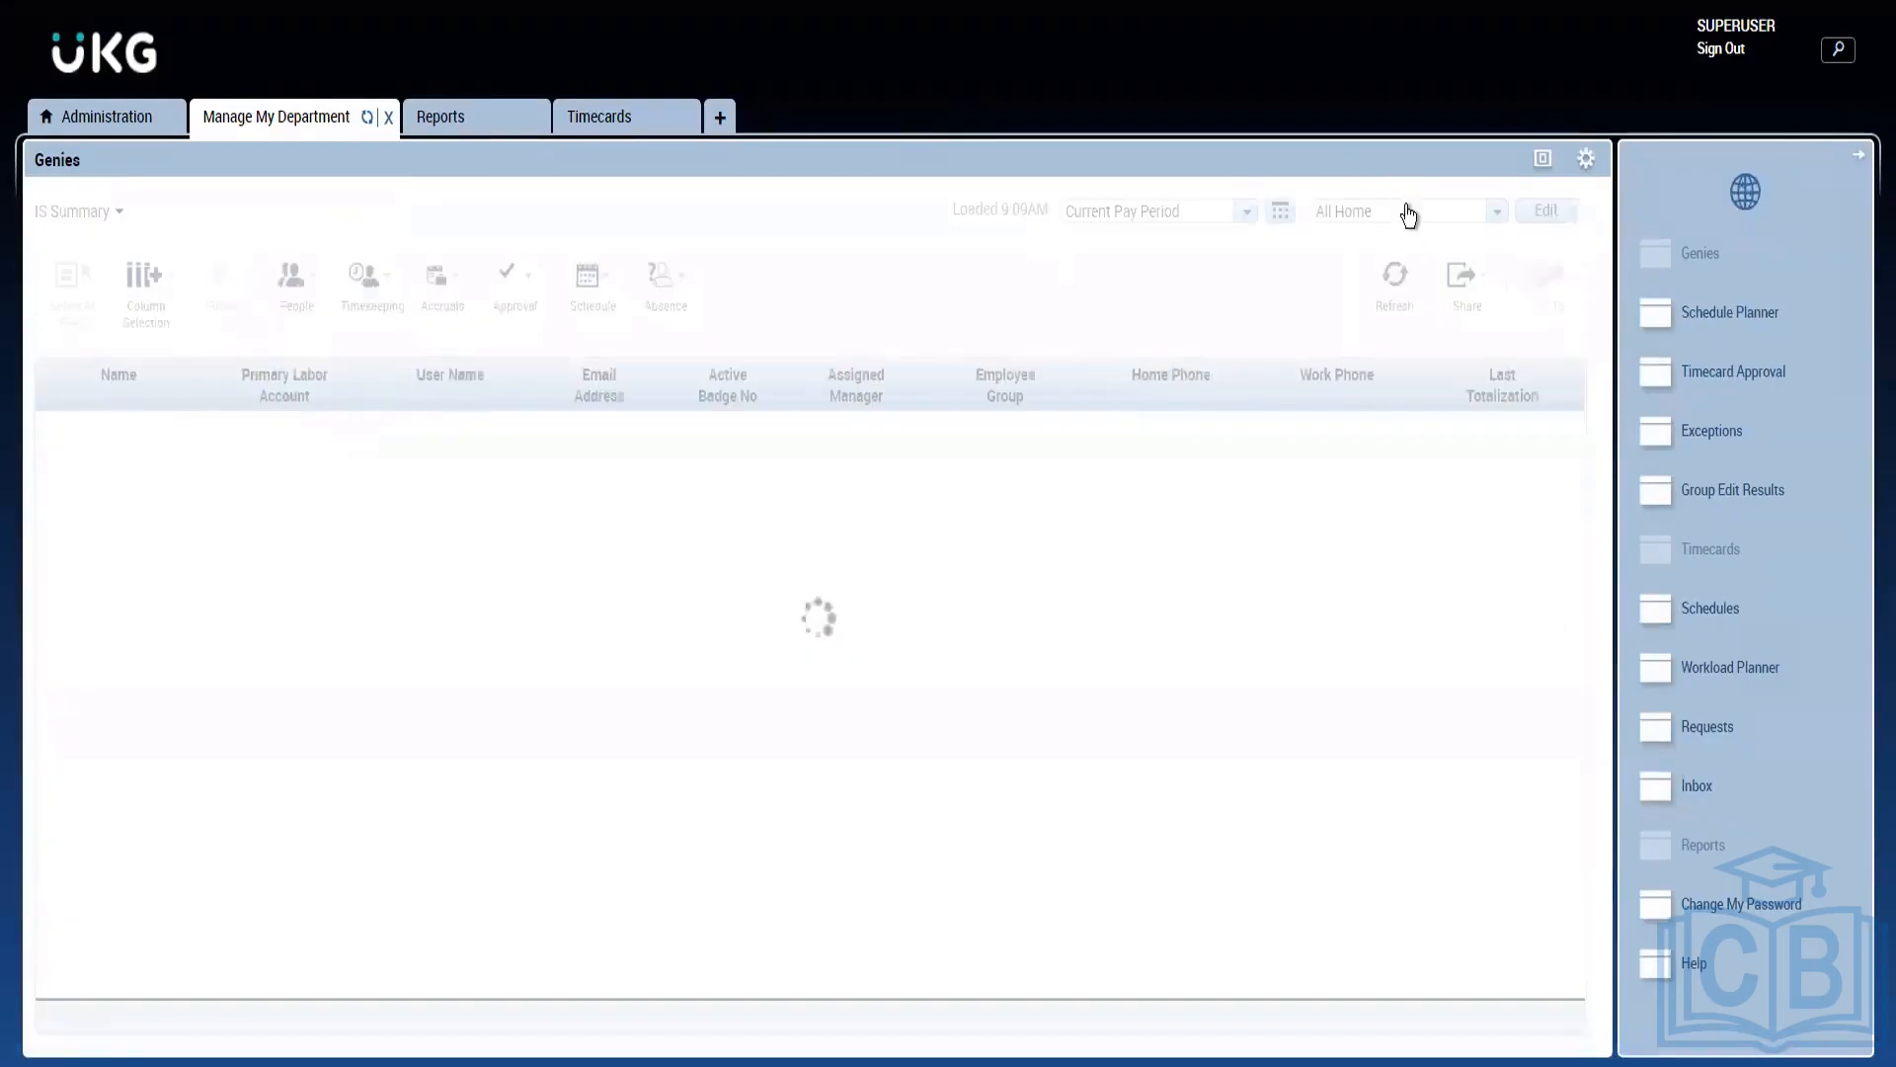
# Step: Filter the IS Summary genie by the Australian Employees hyperfind and look through the other available hyperfinds
pyautogui.click(1406, 211)
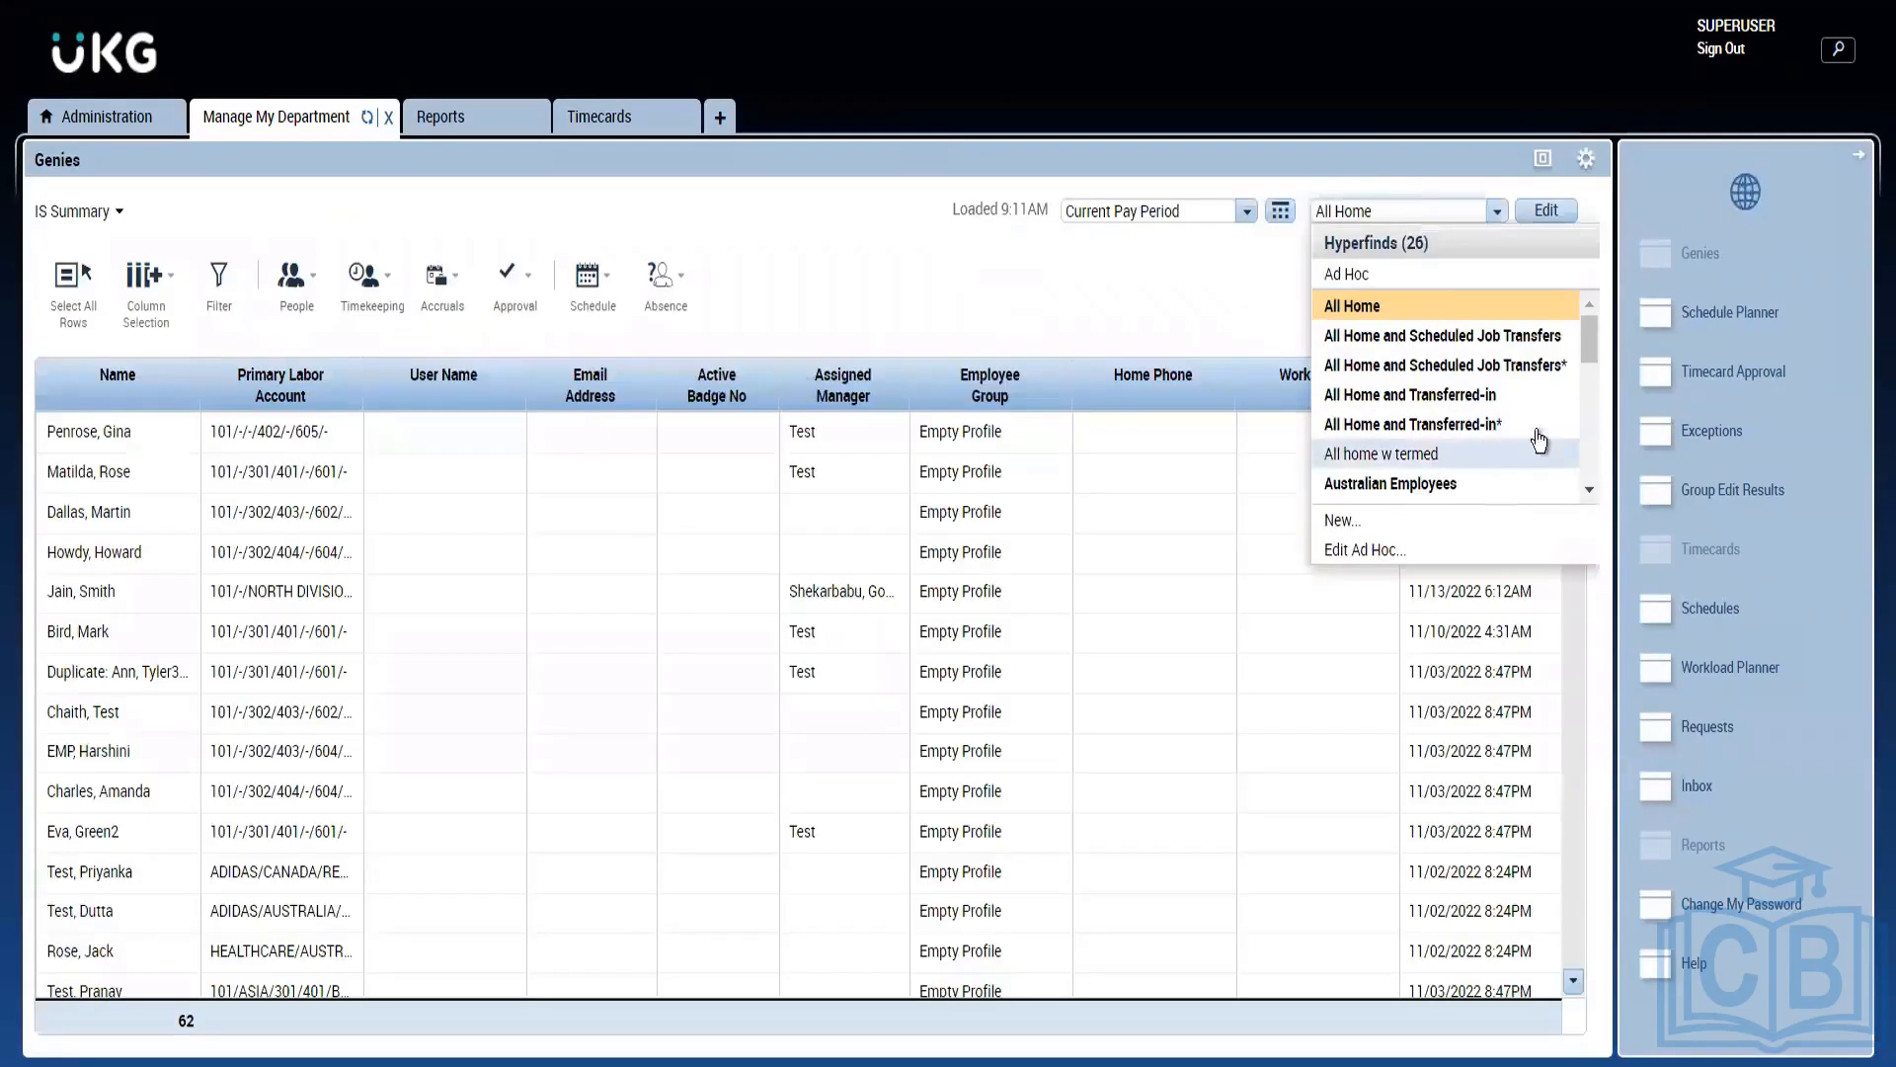
pyautogui.click(1421, 484)
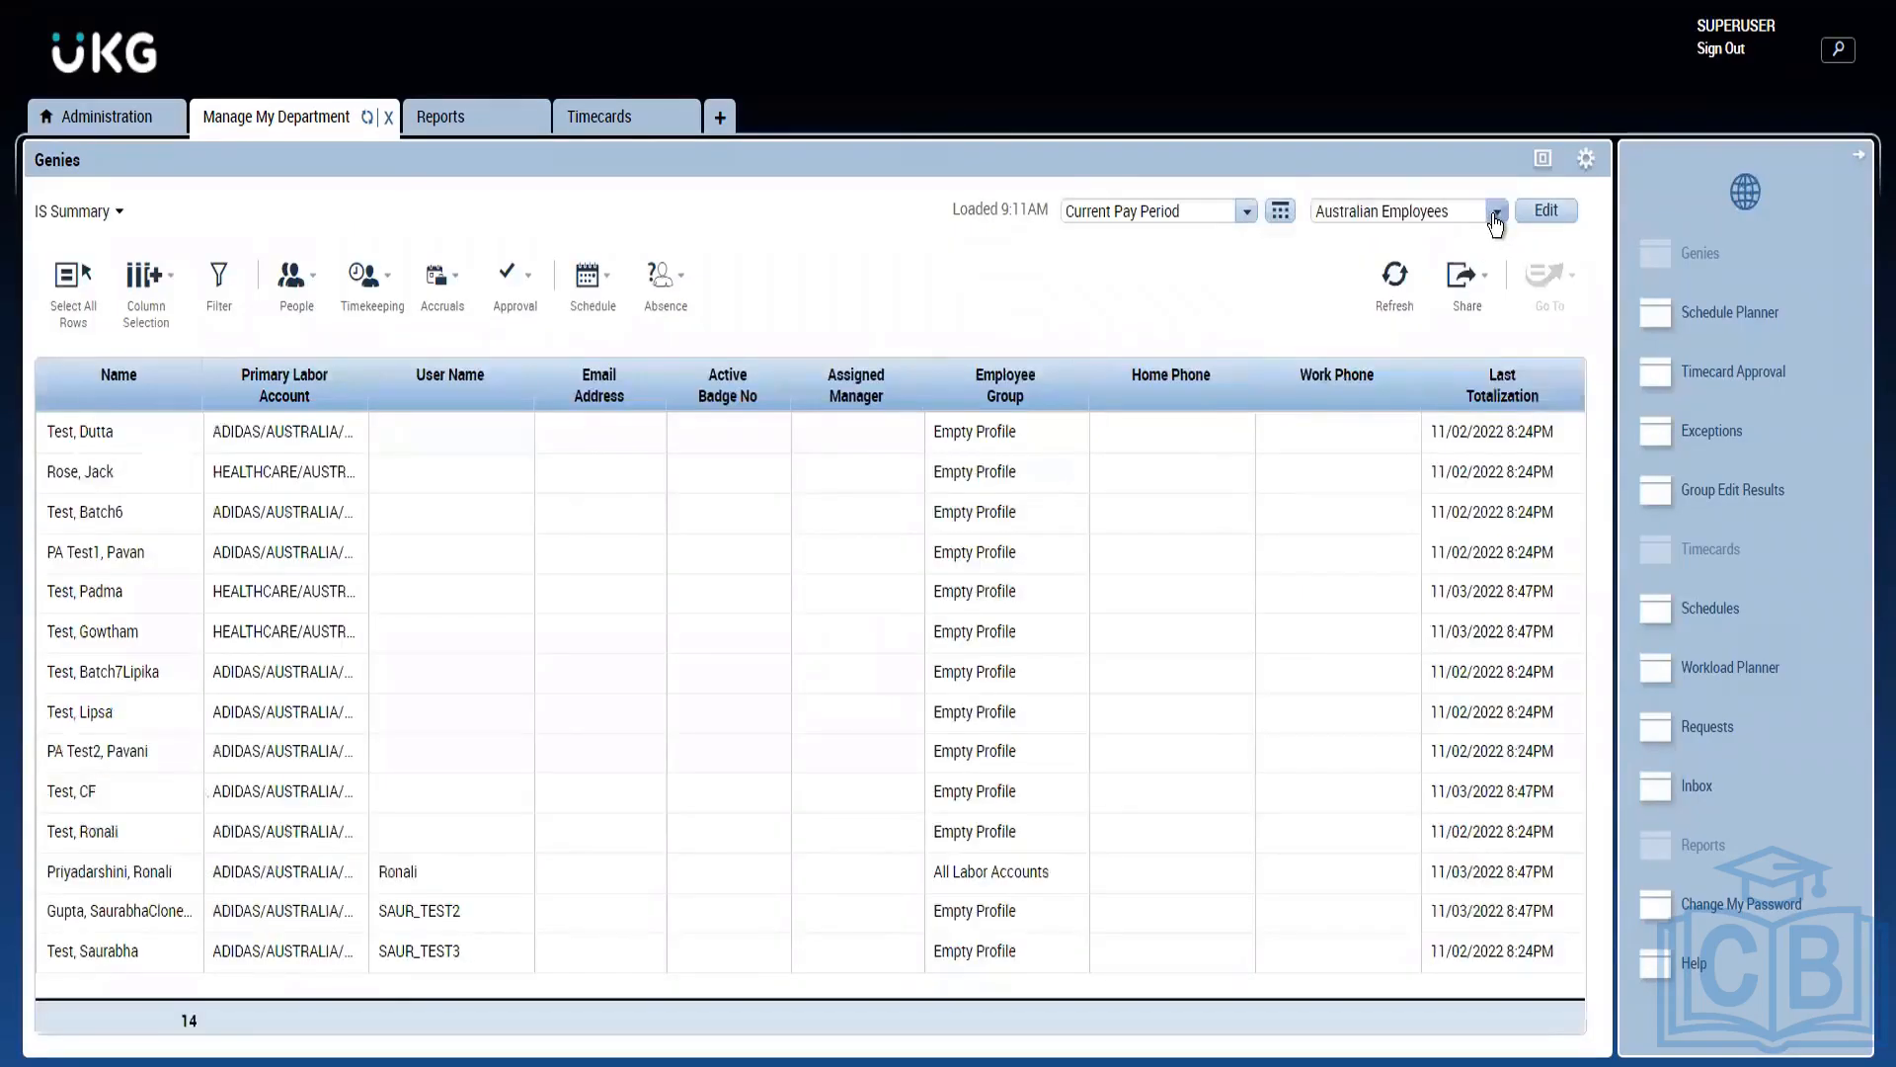
pyautogui.click(1496, 212)
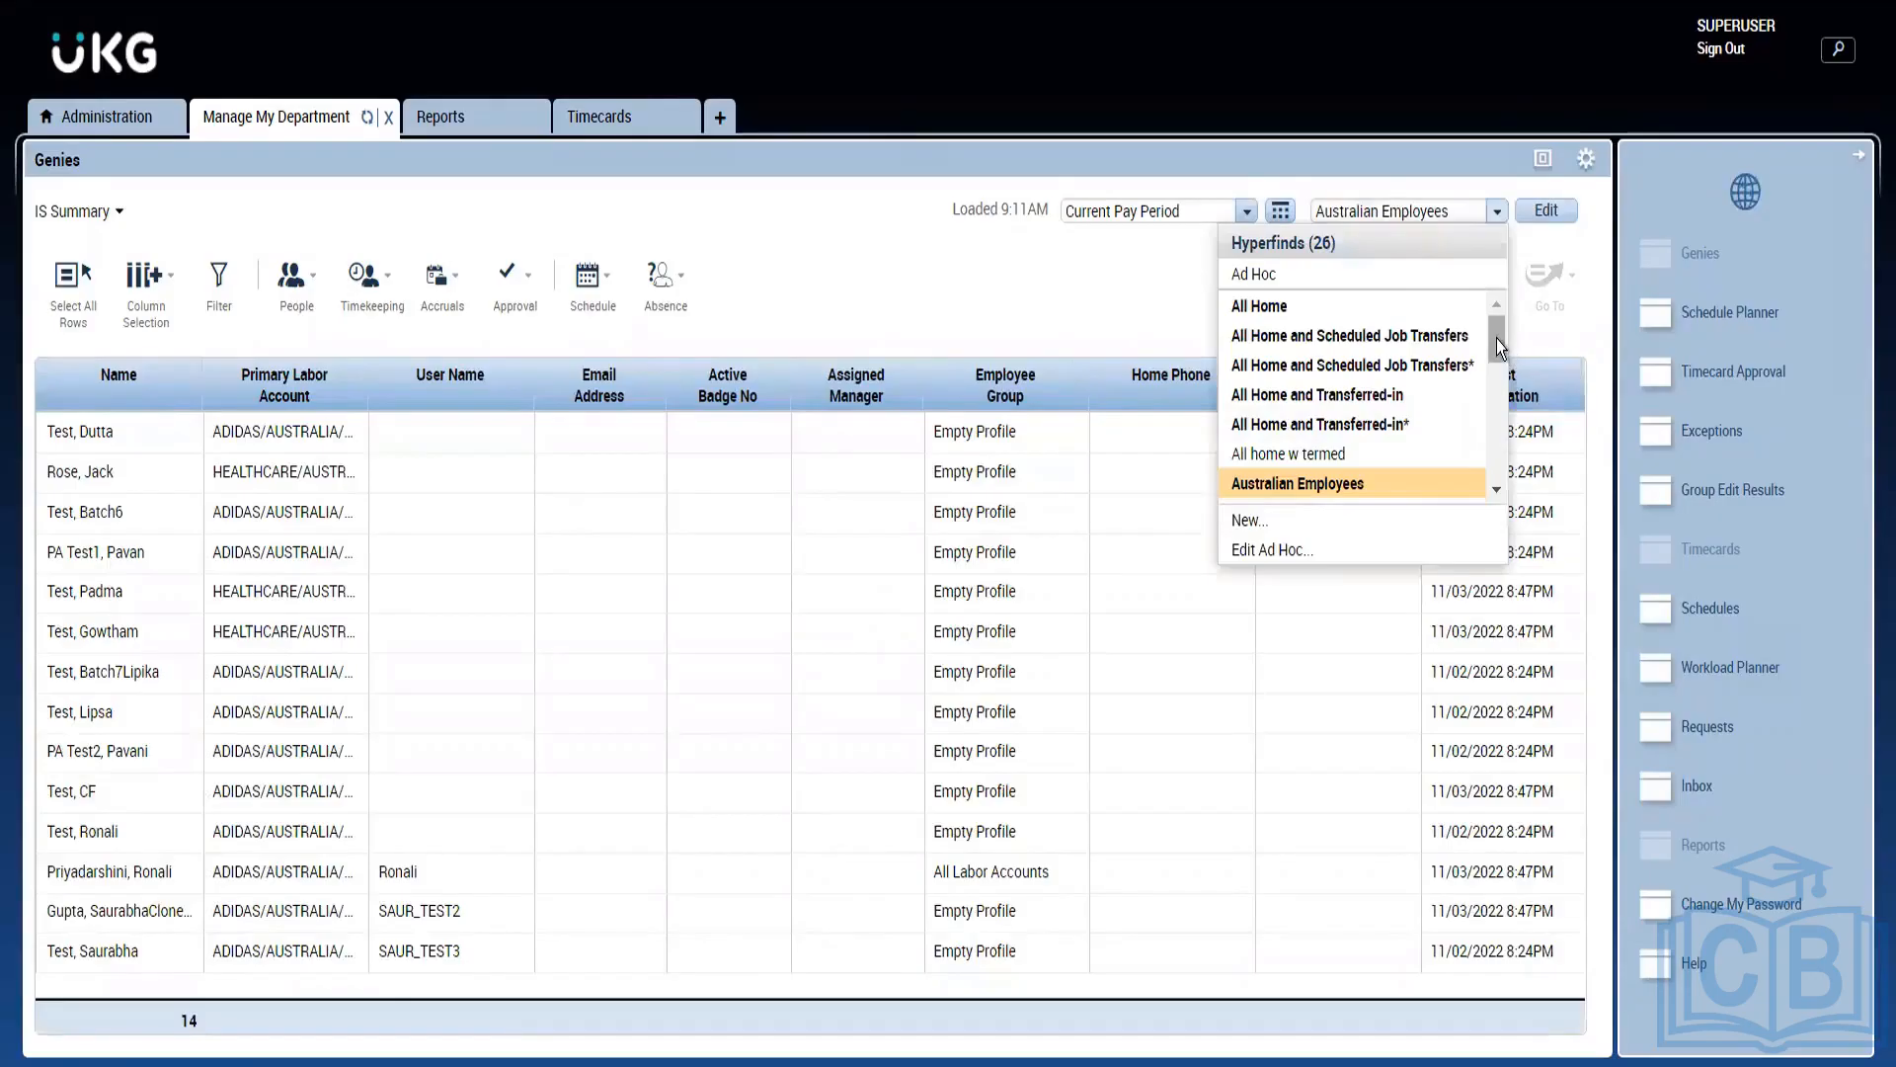
pyautogui.moveTo(1496, 339); pyautogui.dragTo(1501, 416)
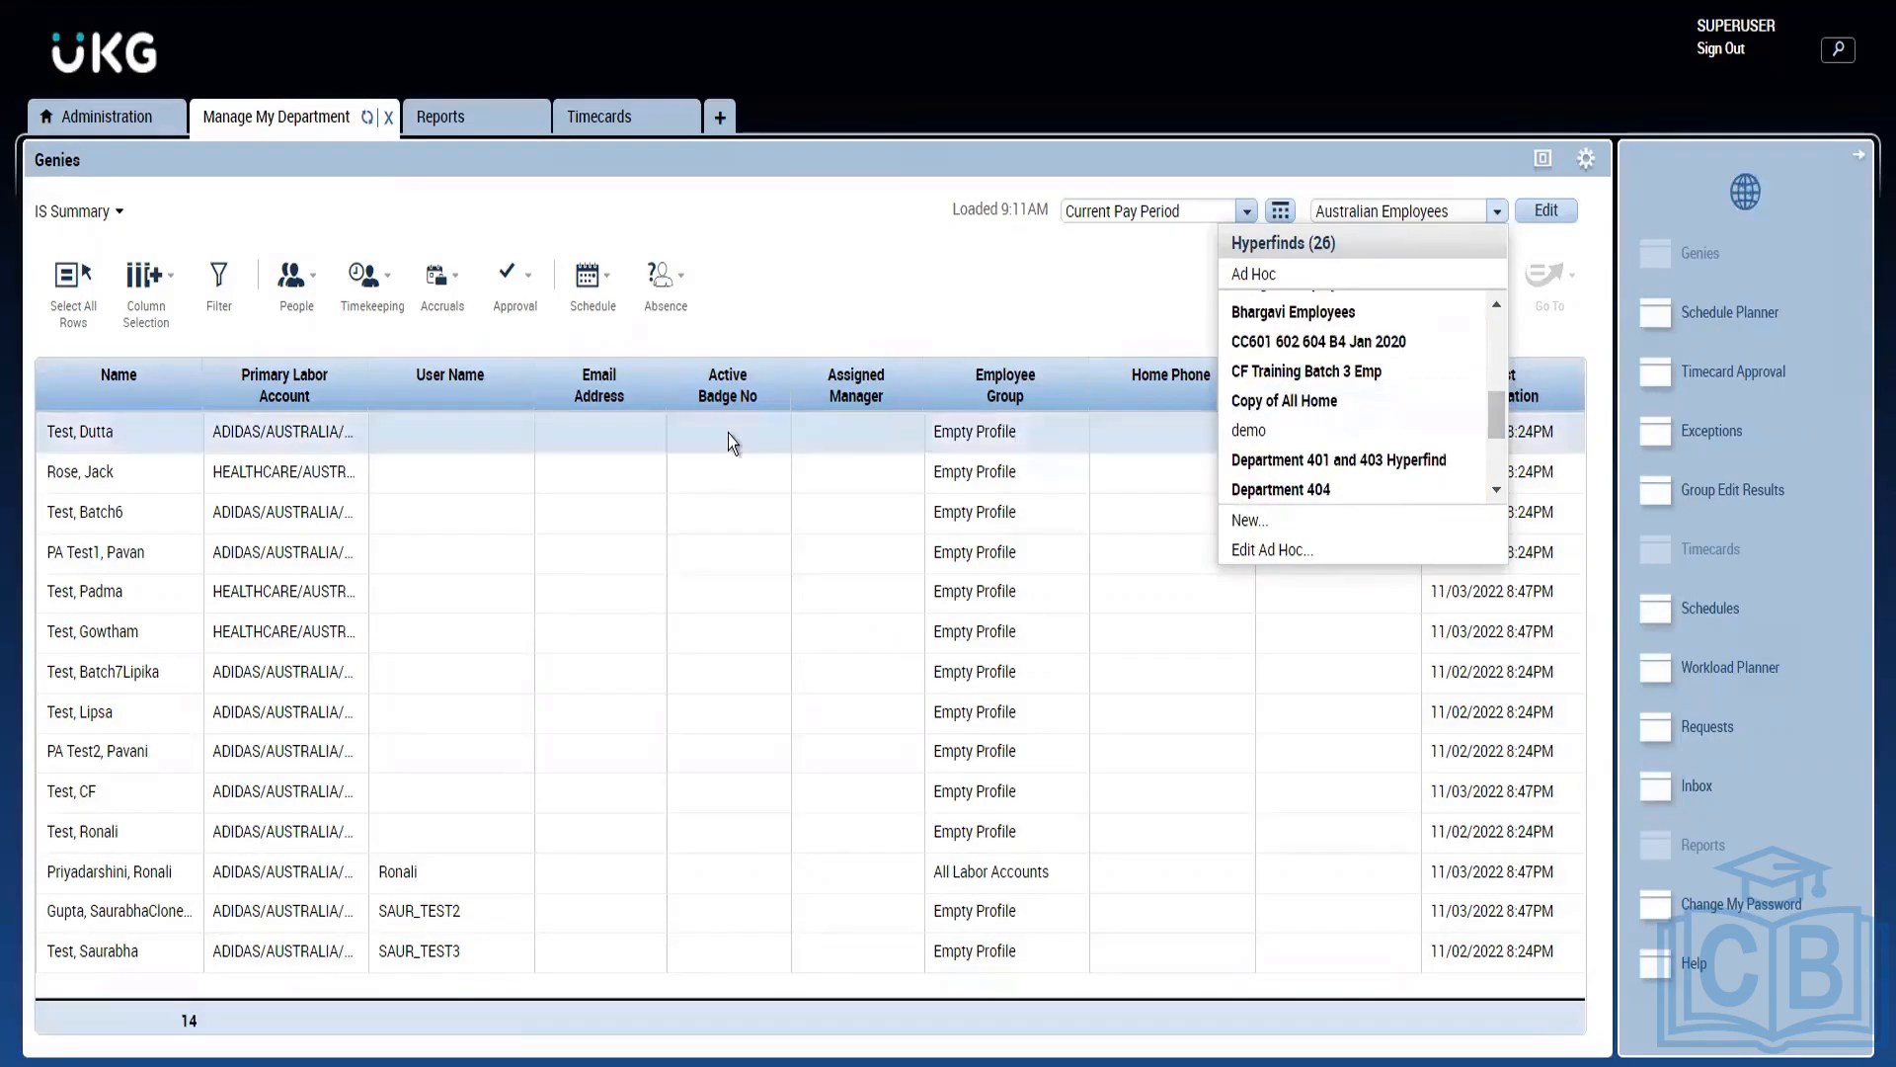
pyautogui.click(834, 321)
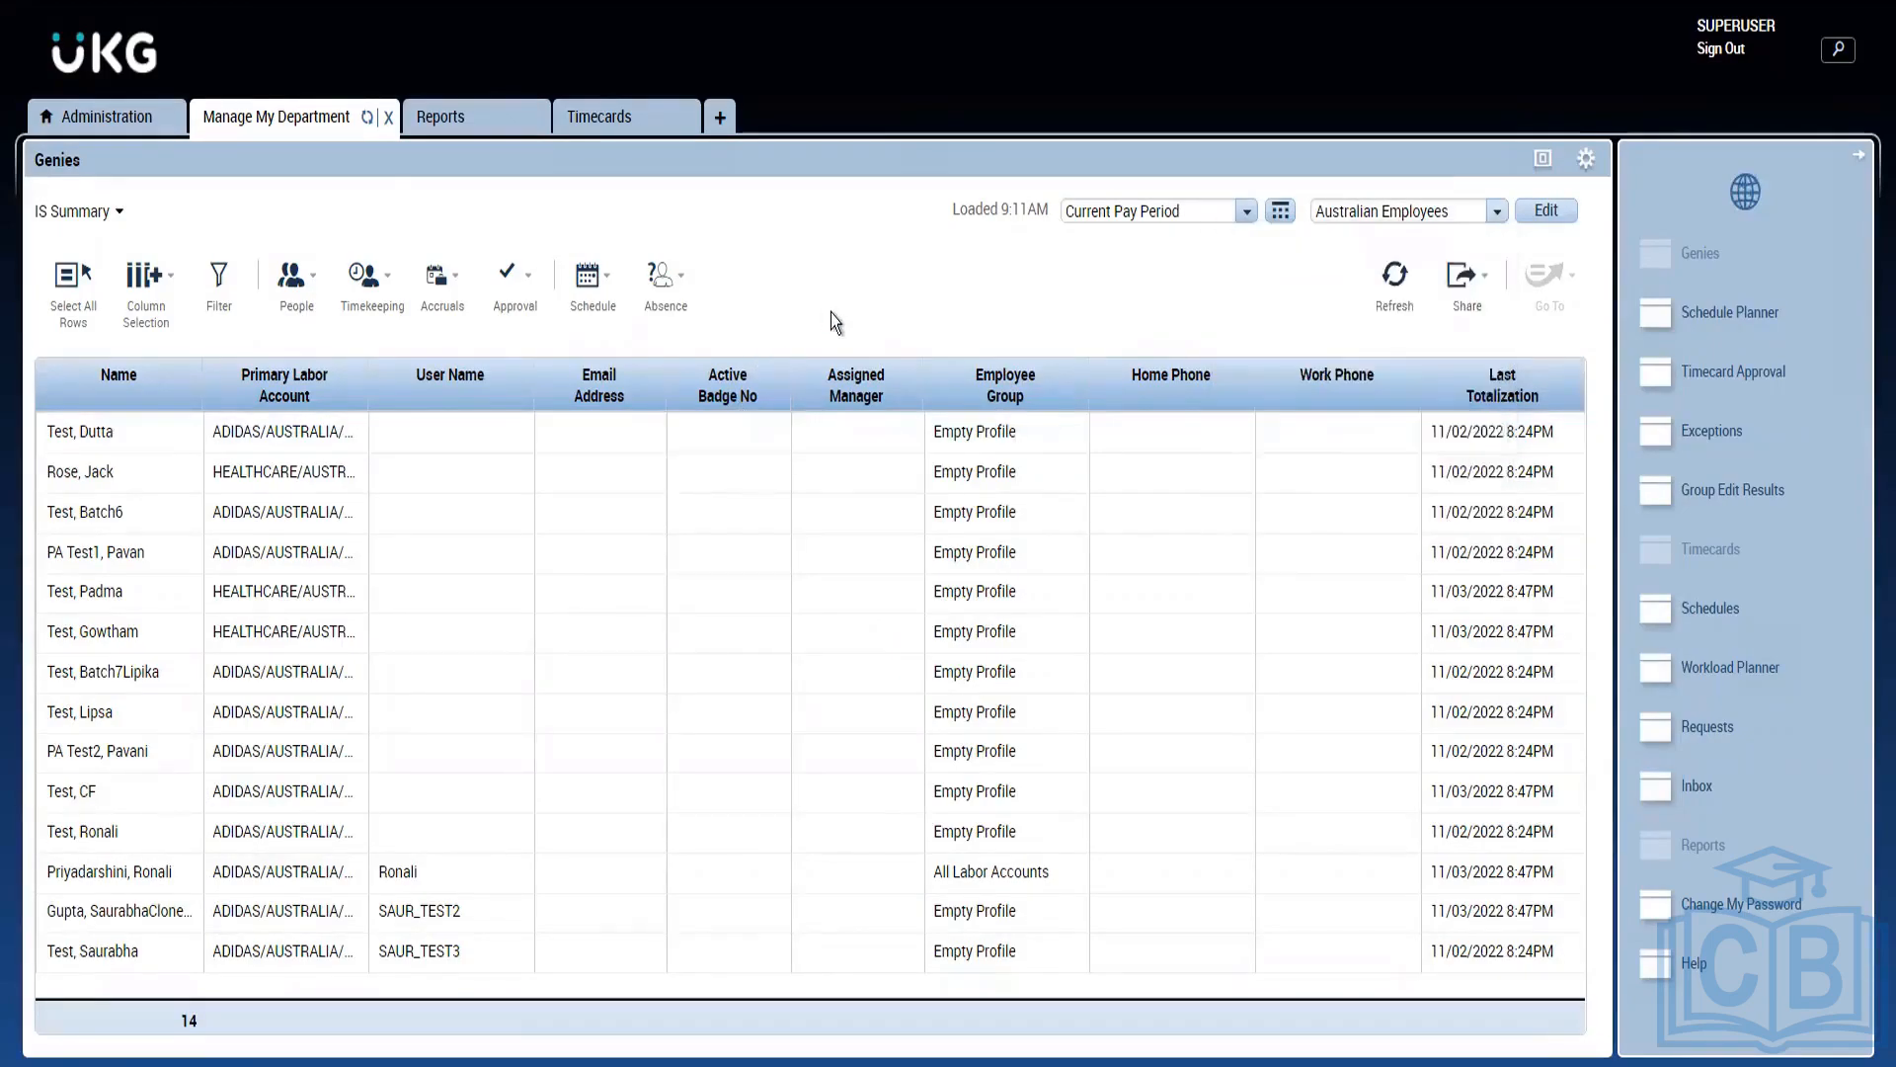
# Step: Return to the Employee Transactions and Totals (Excel) report and check its People choices against the Genies hyperfinds
pyautogui.click(596, 120)
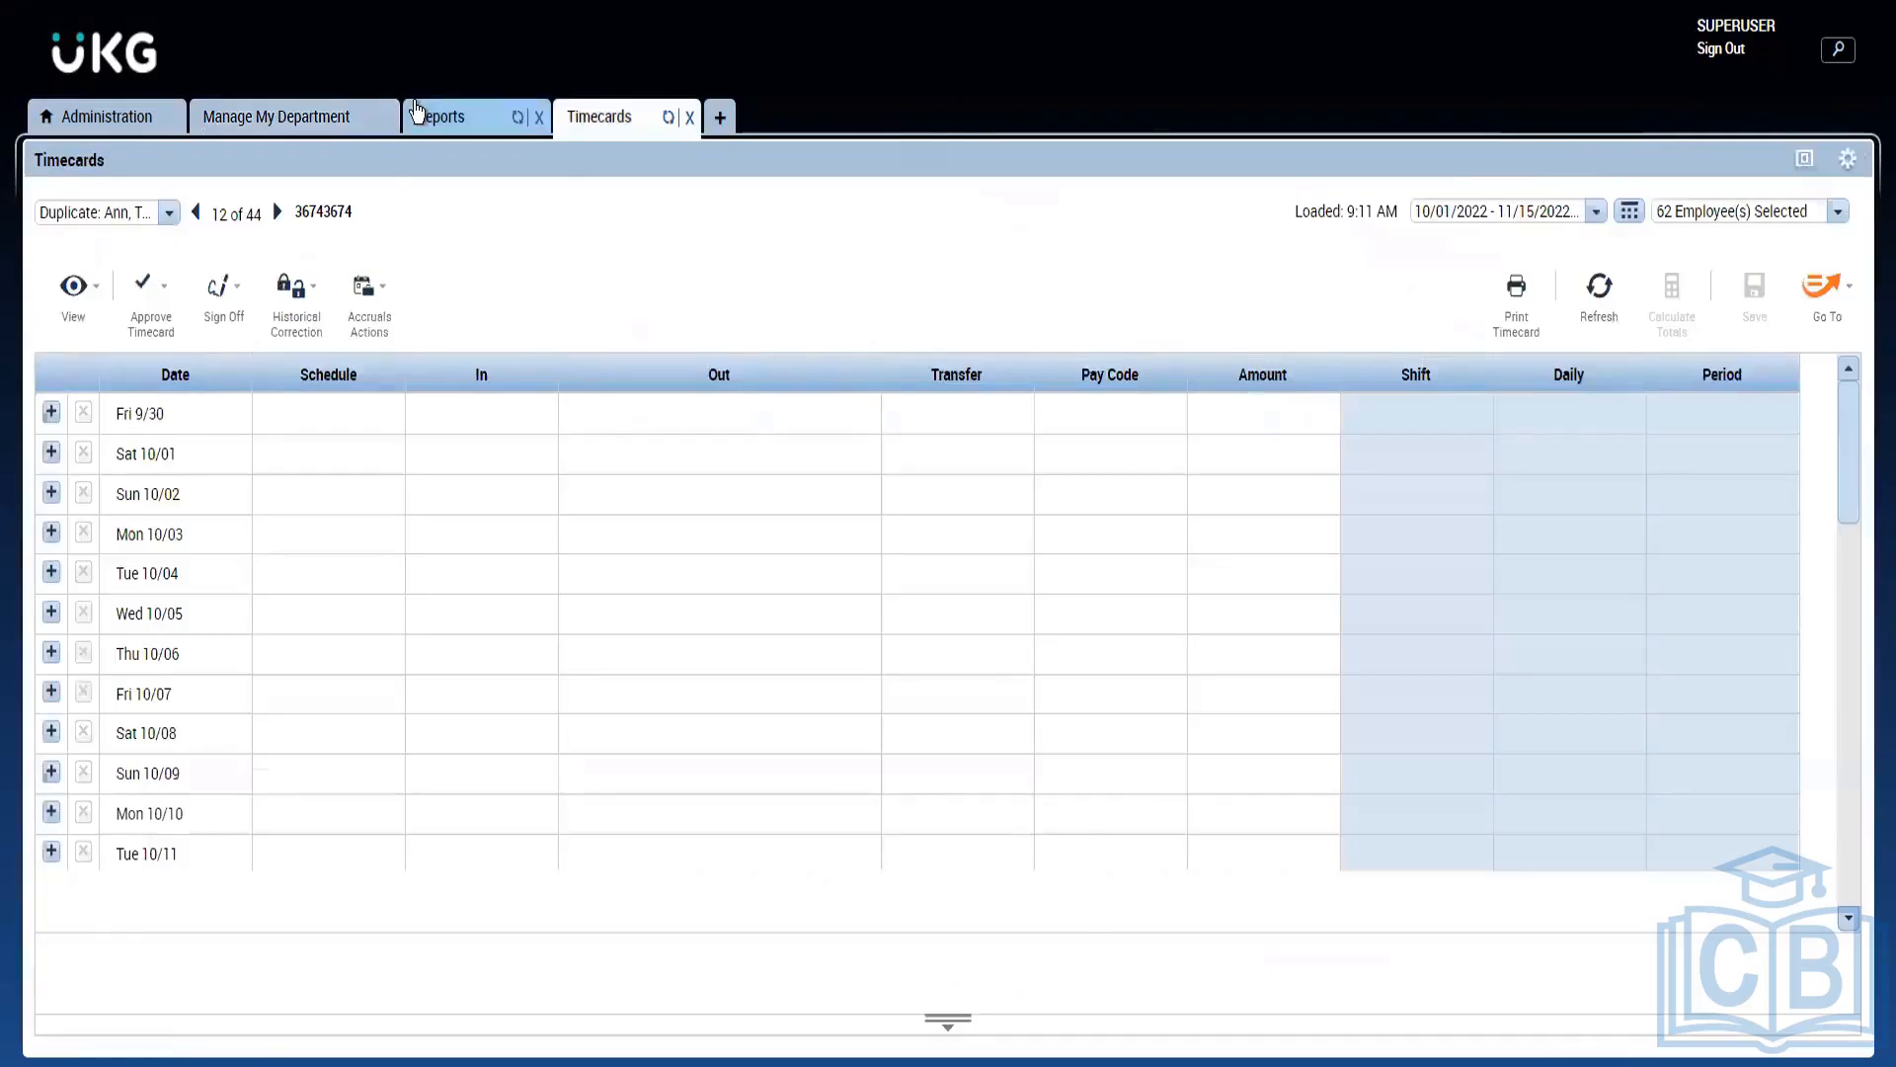
pyautogui.click(416, 112)
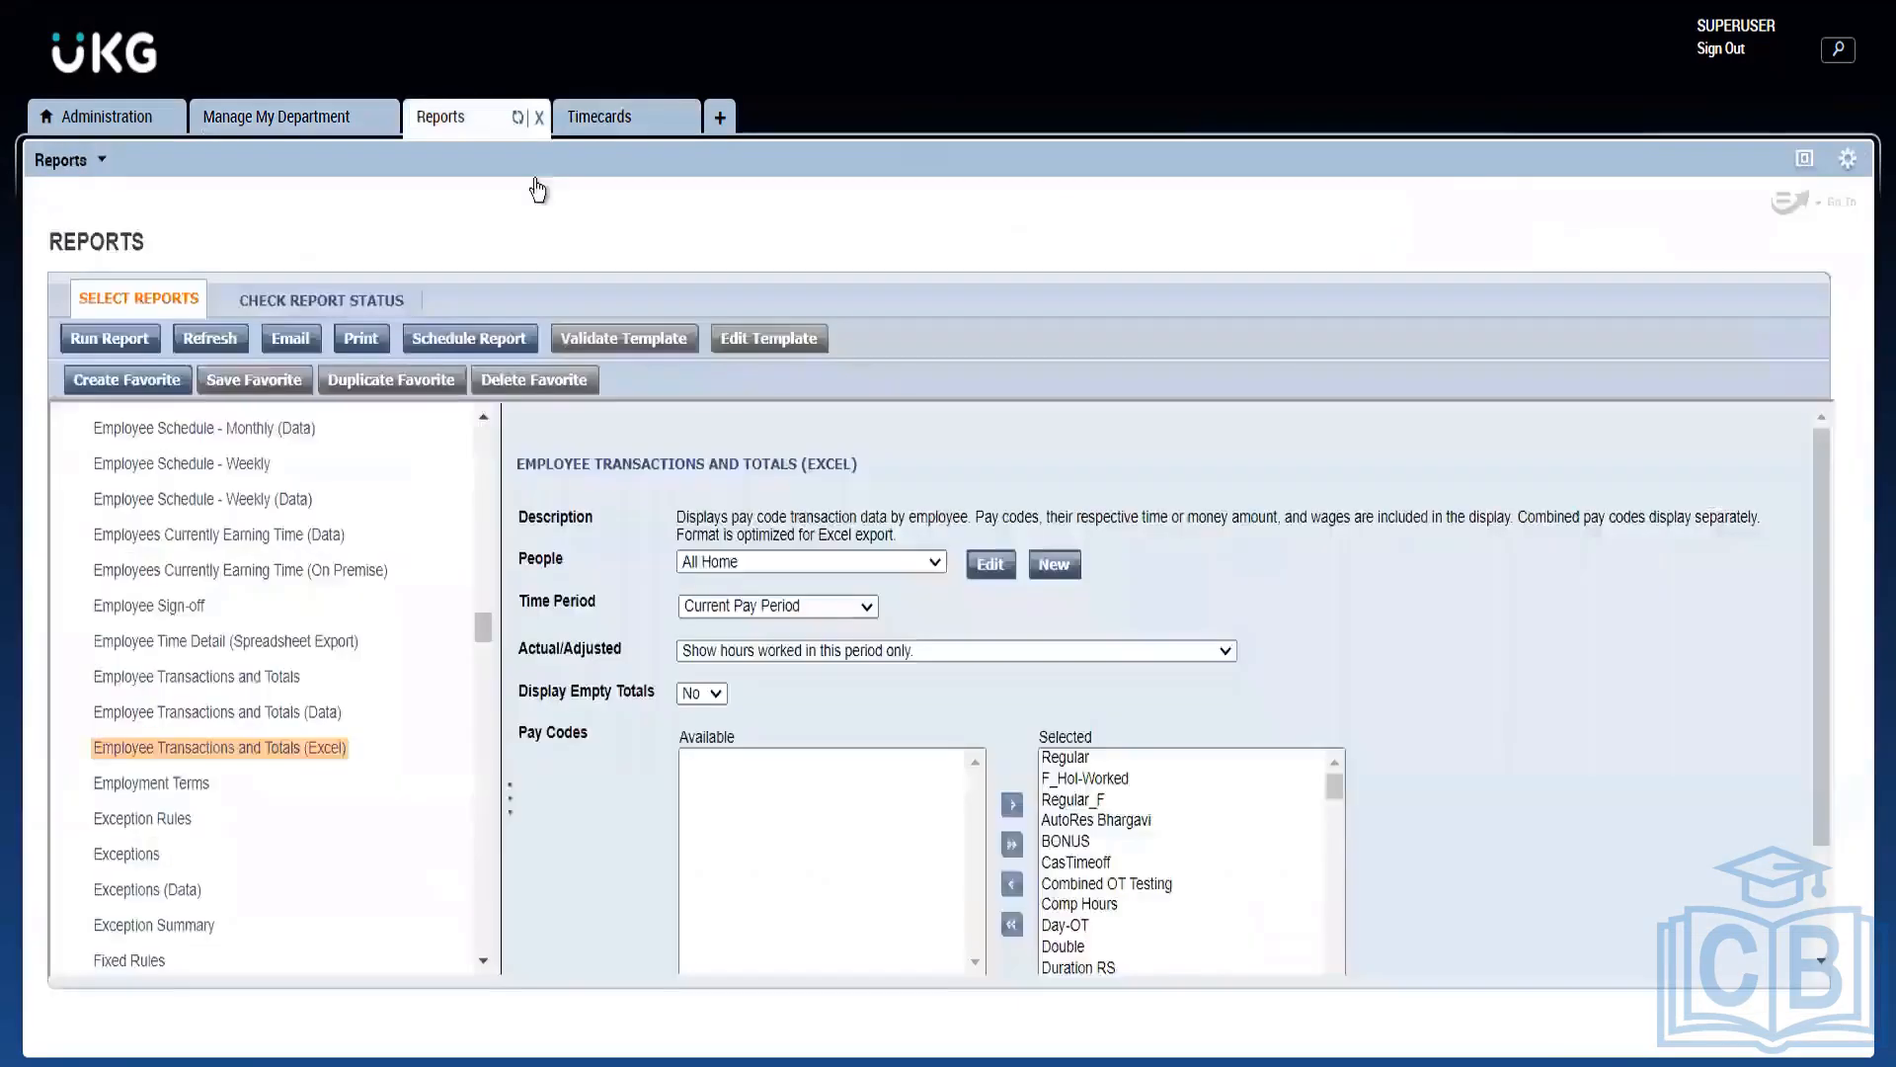
pyautogui.click(743, 559)
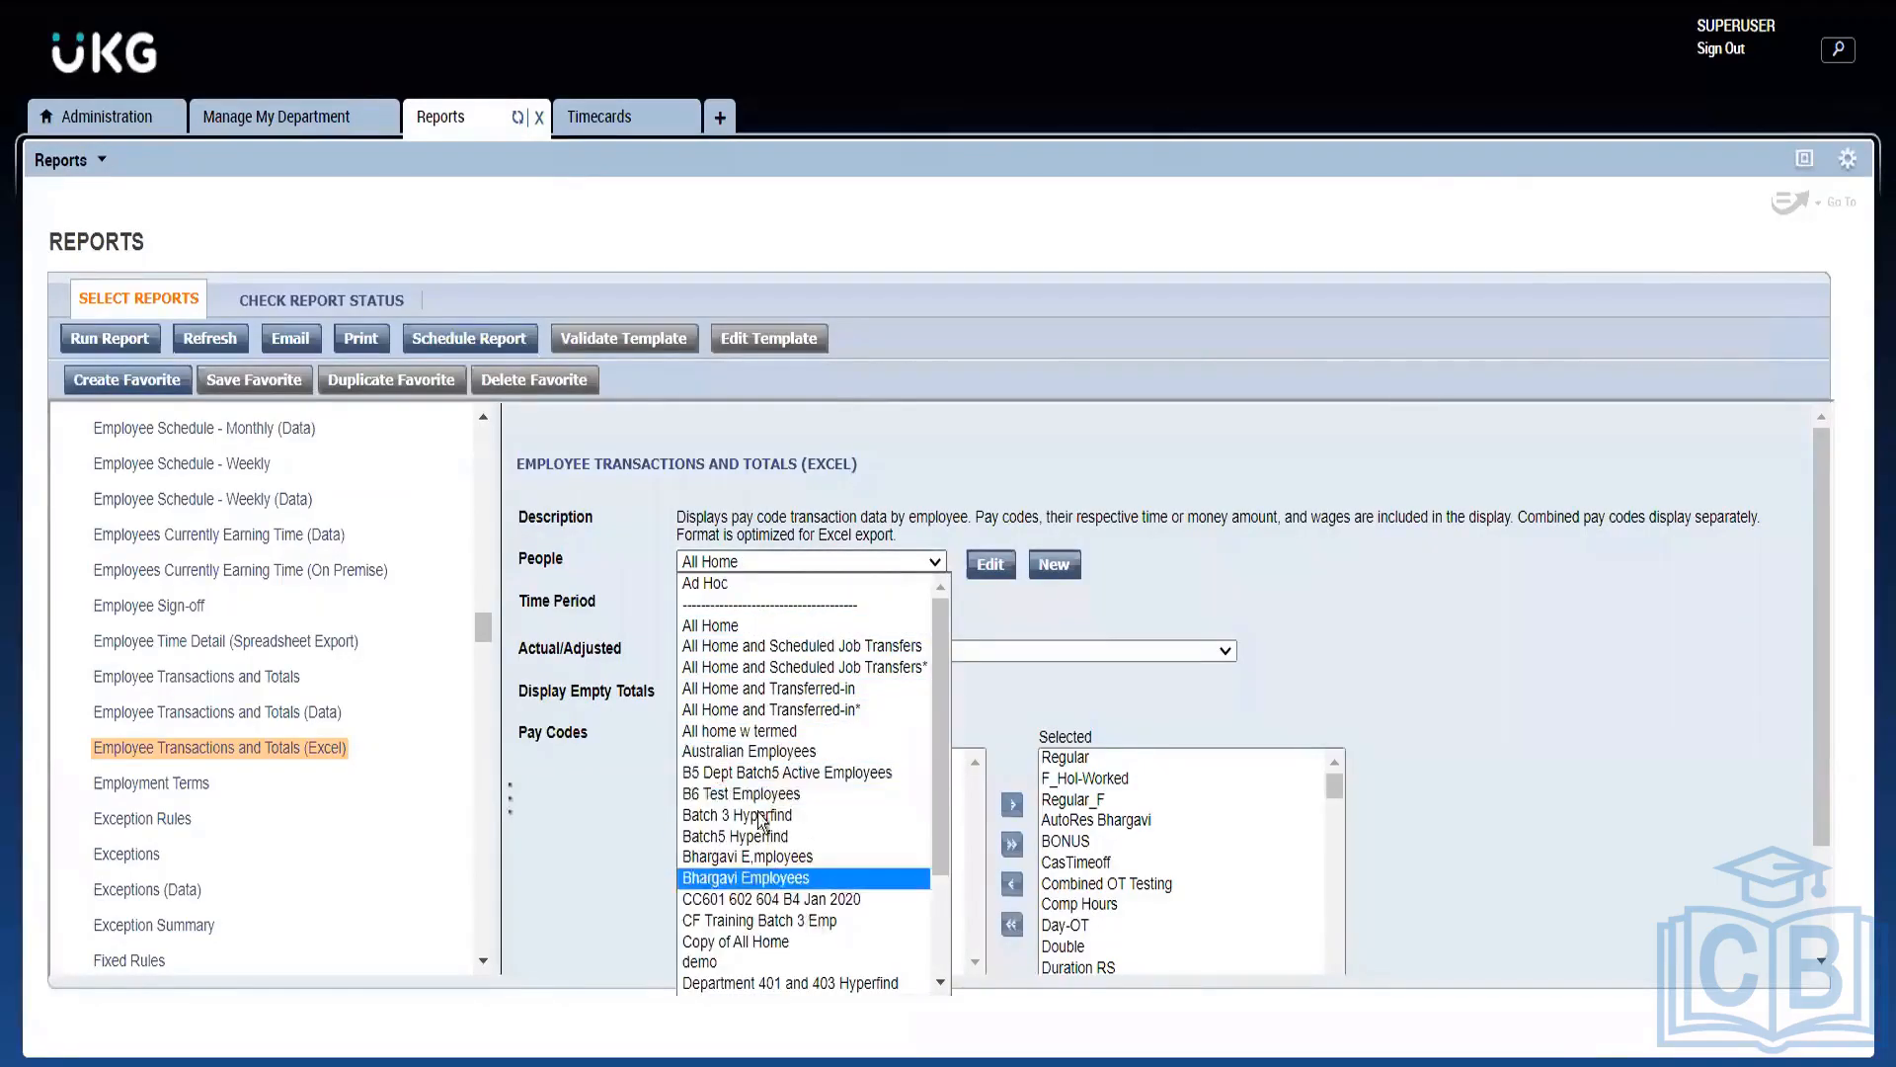
pyautogui.click(596, 604)
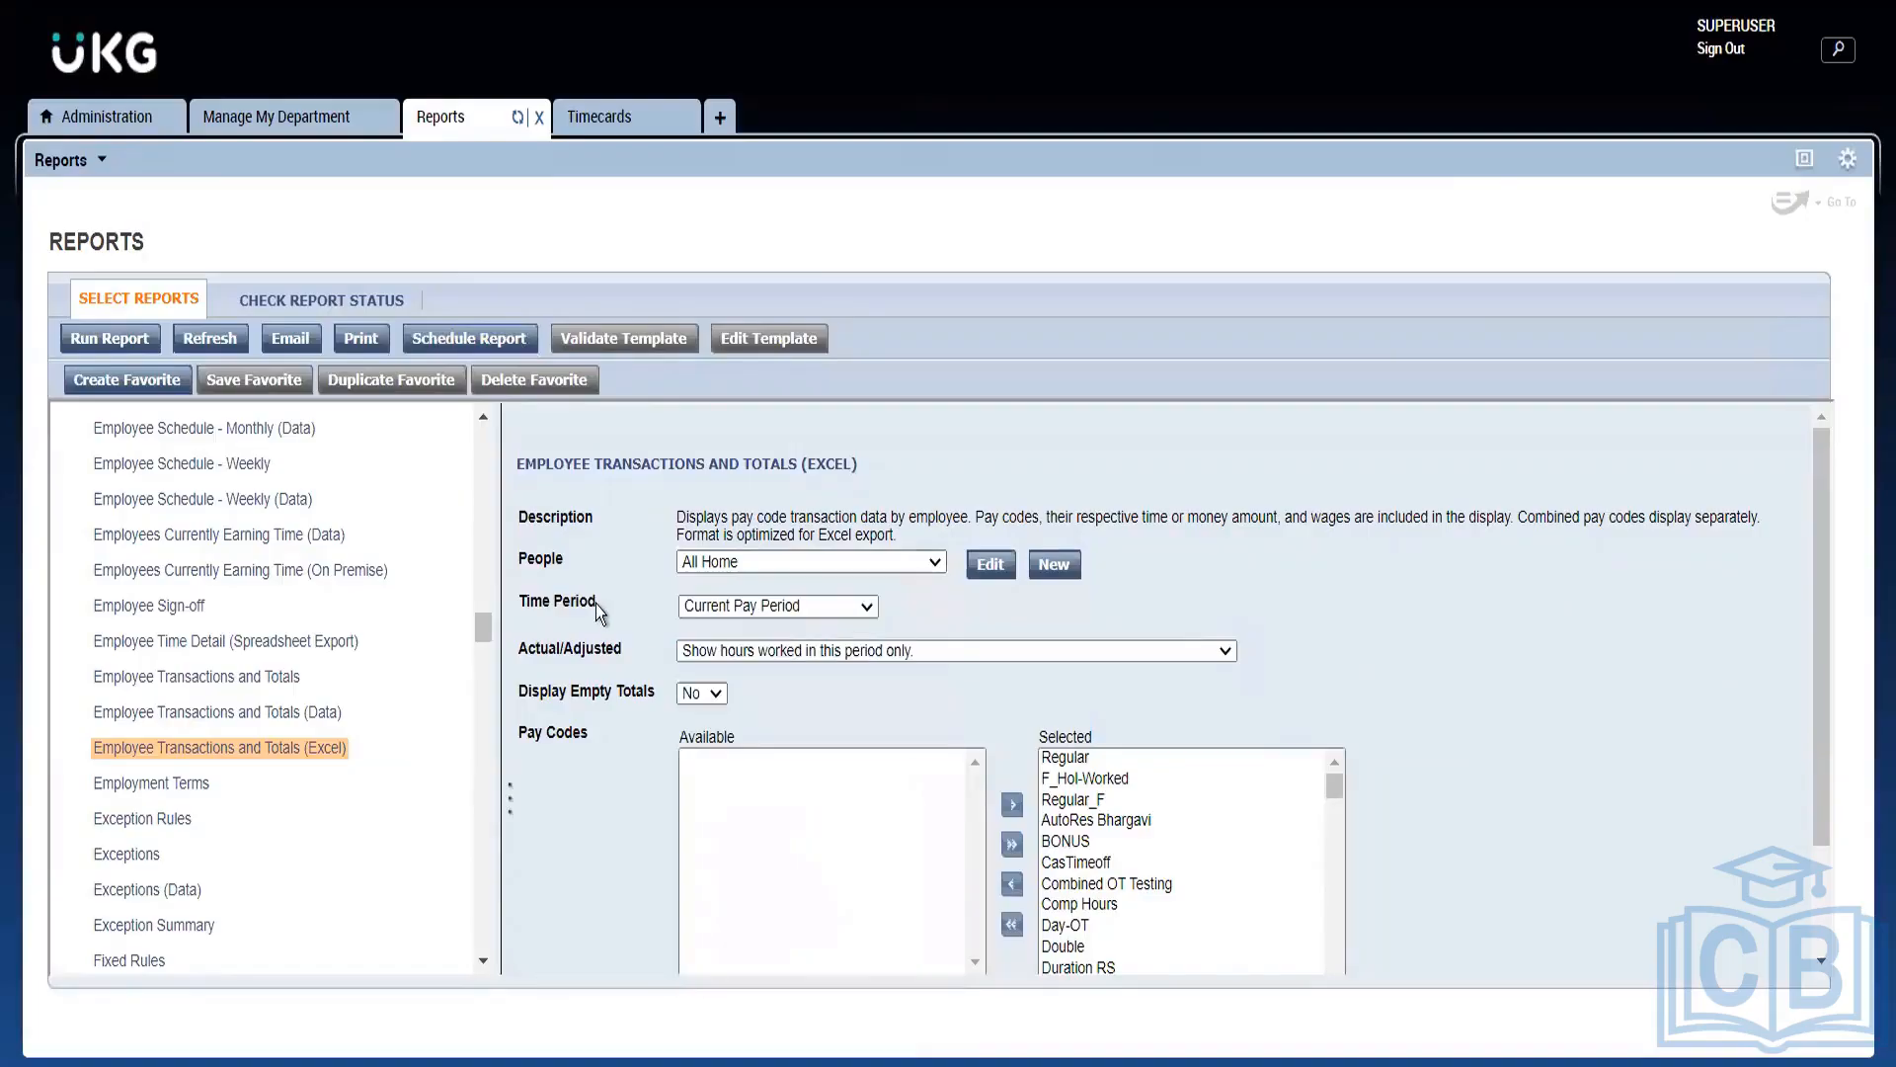
# Step: Set the report's time period to Range of Dates with a start date of 9/01/2022
pyautogui.click(749, 610)
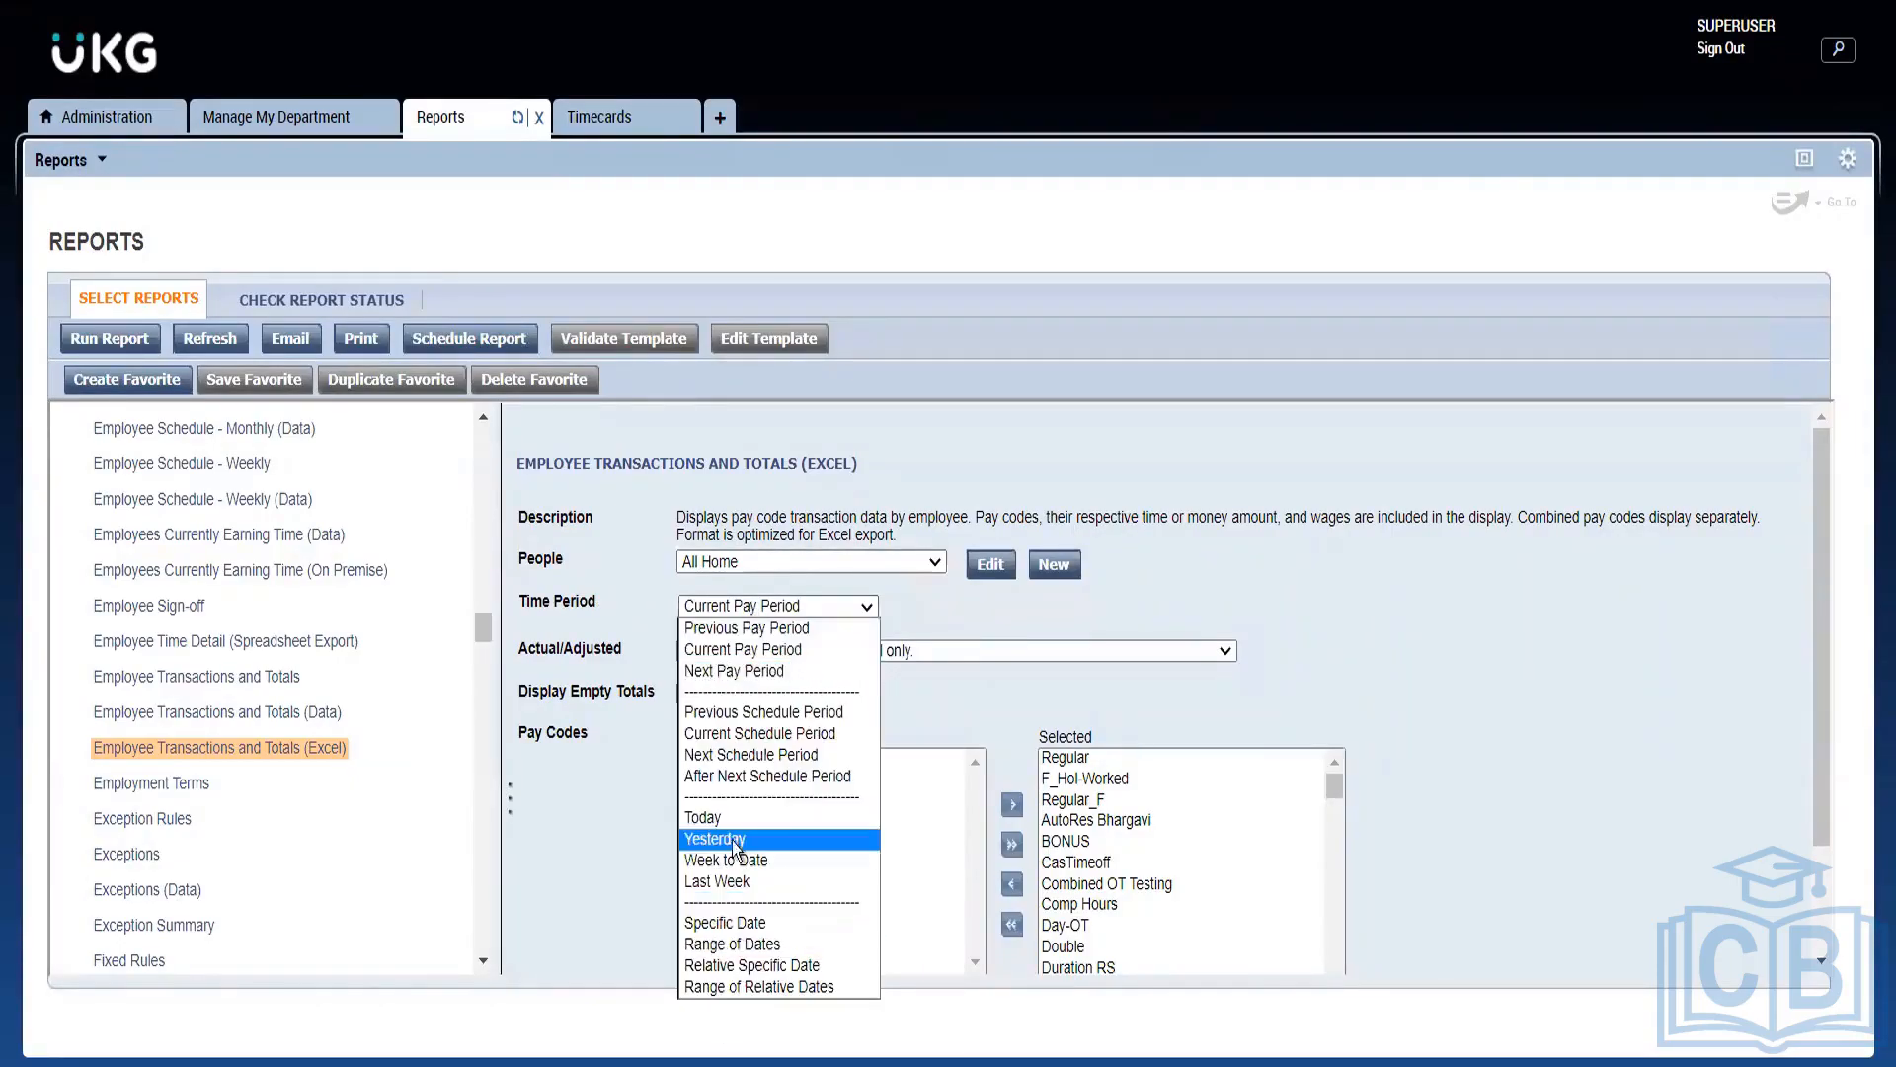
pyautogui.click(733, 944)
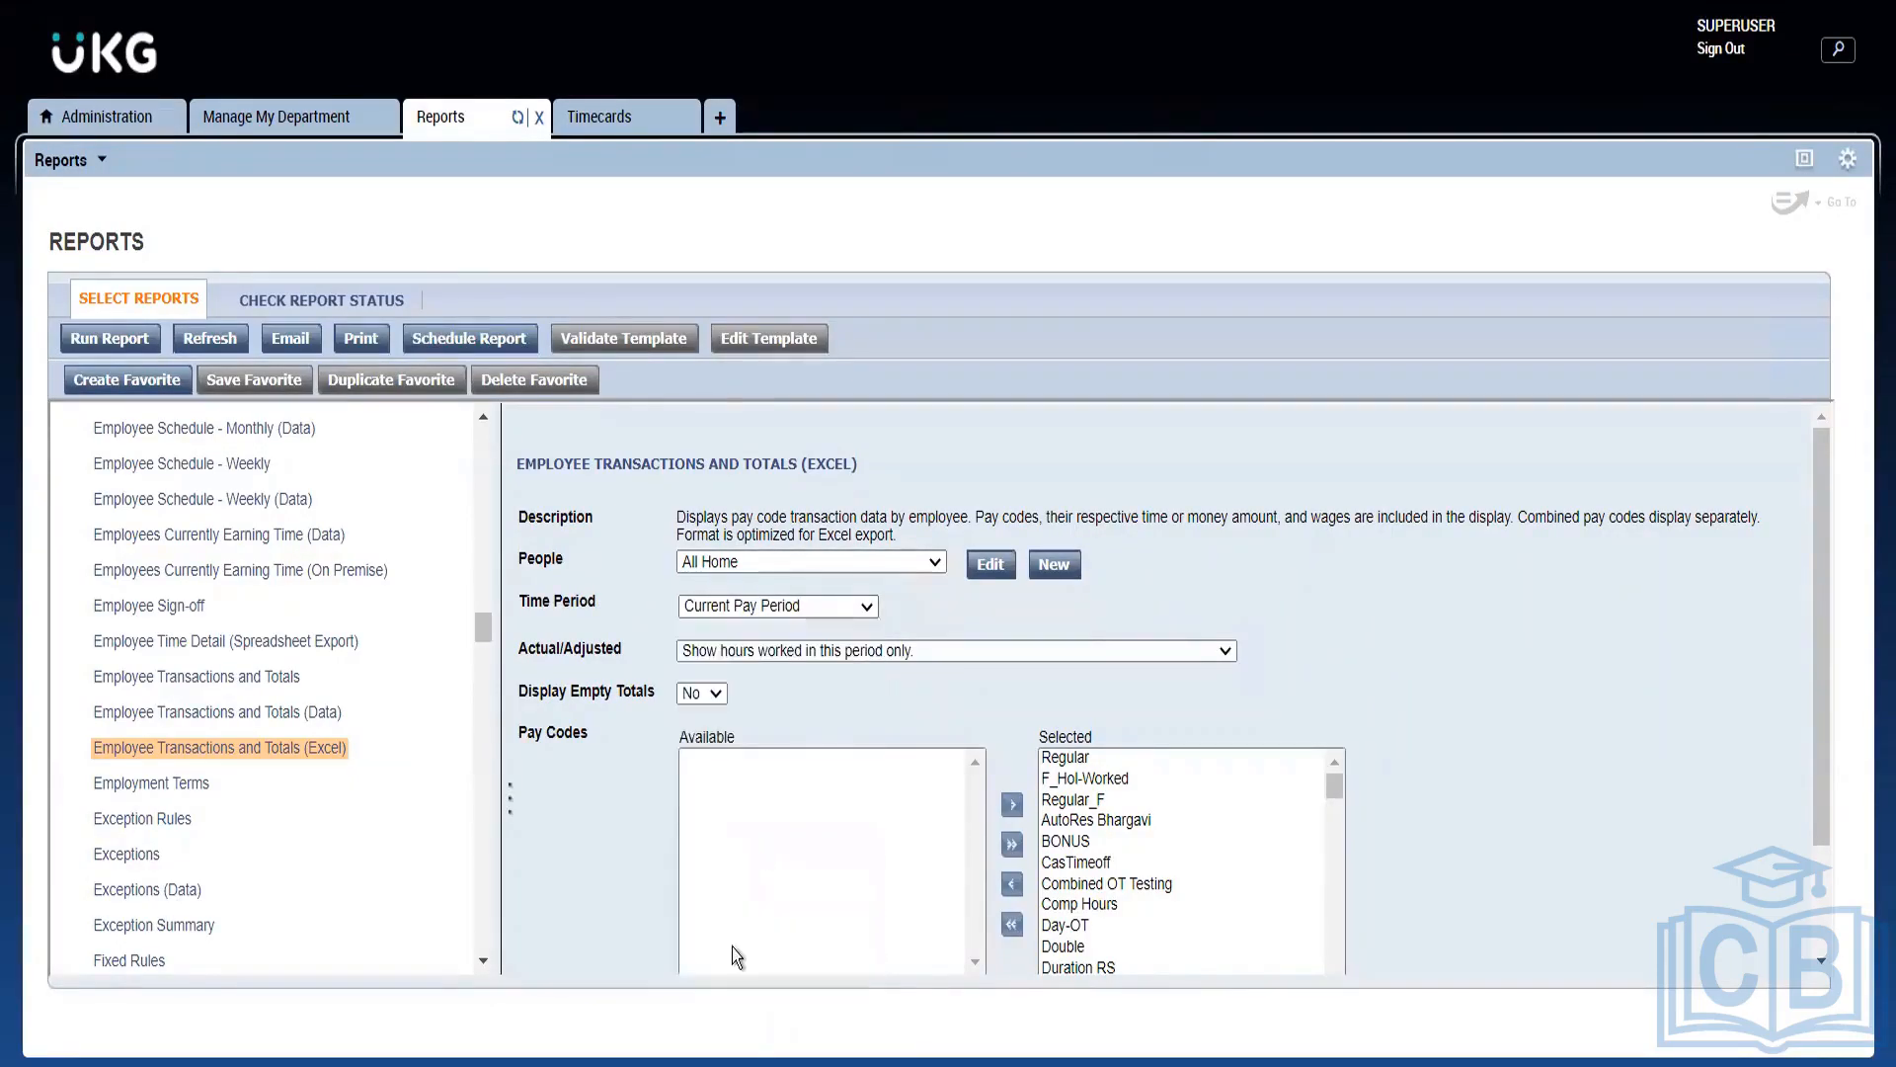
pyautogui.click(1022, 614)
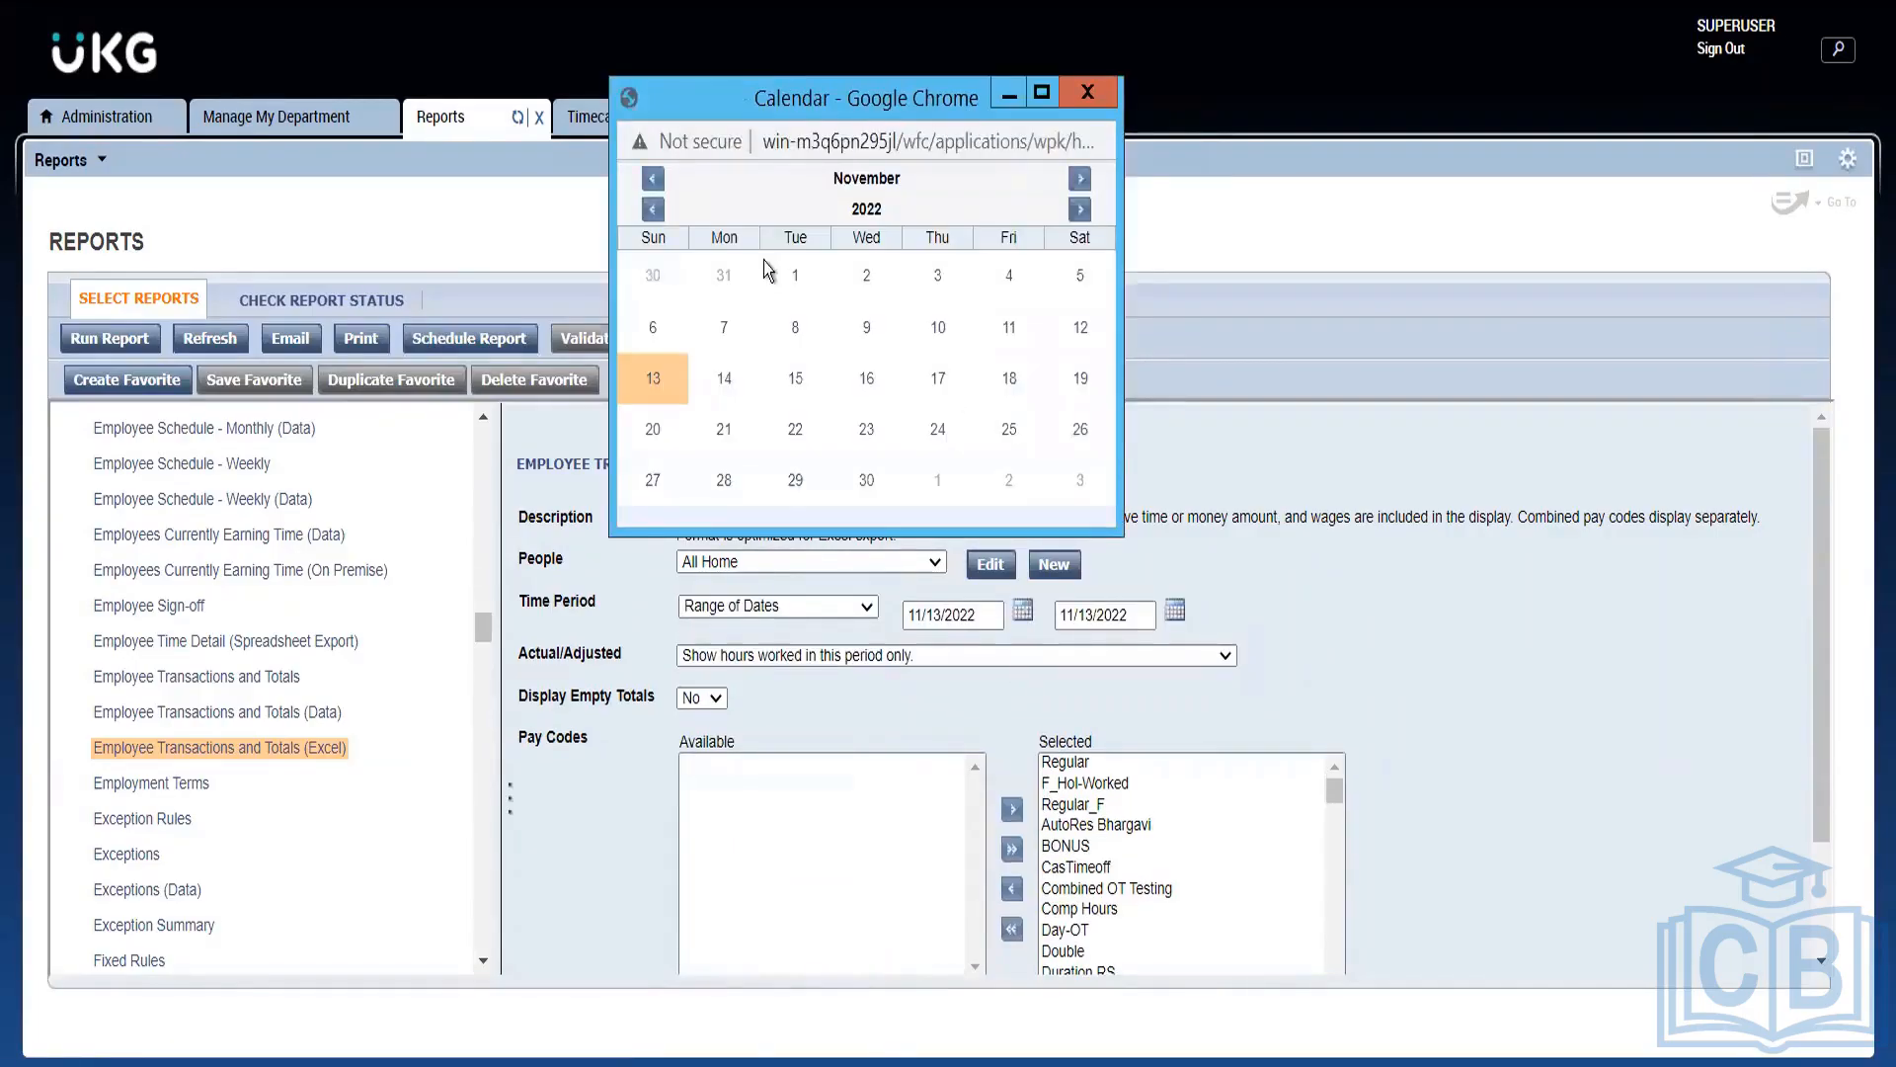
pyautogui.click(651, 181)
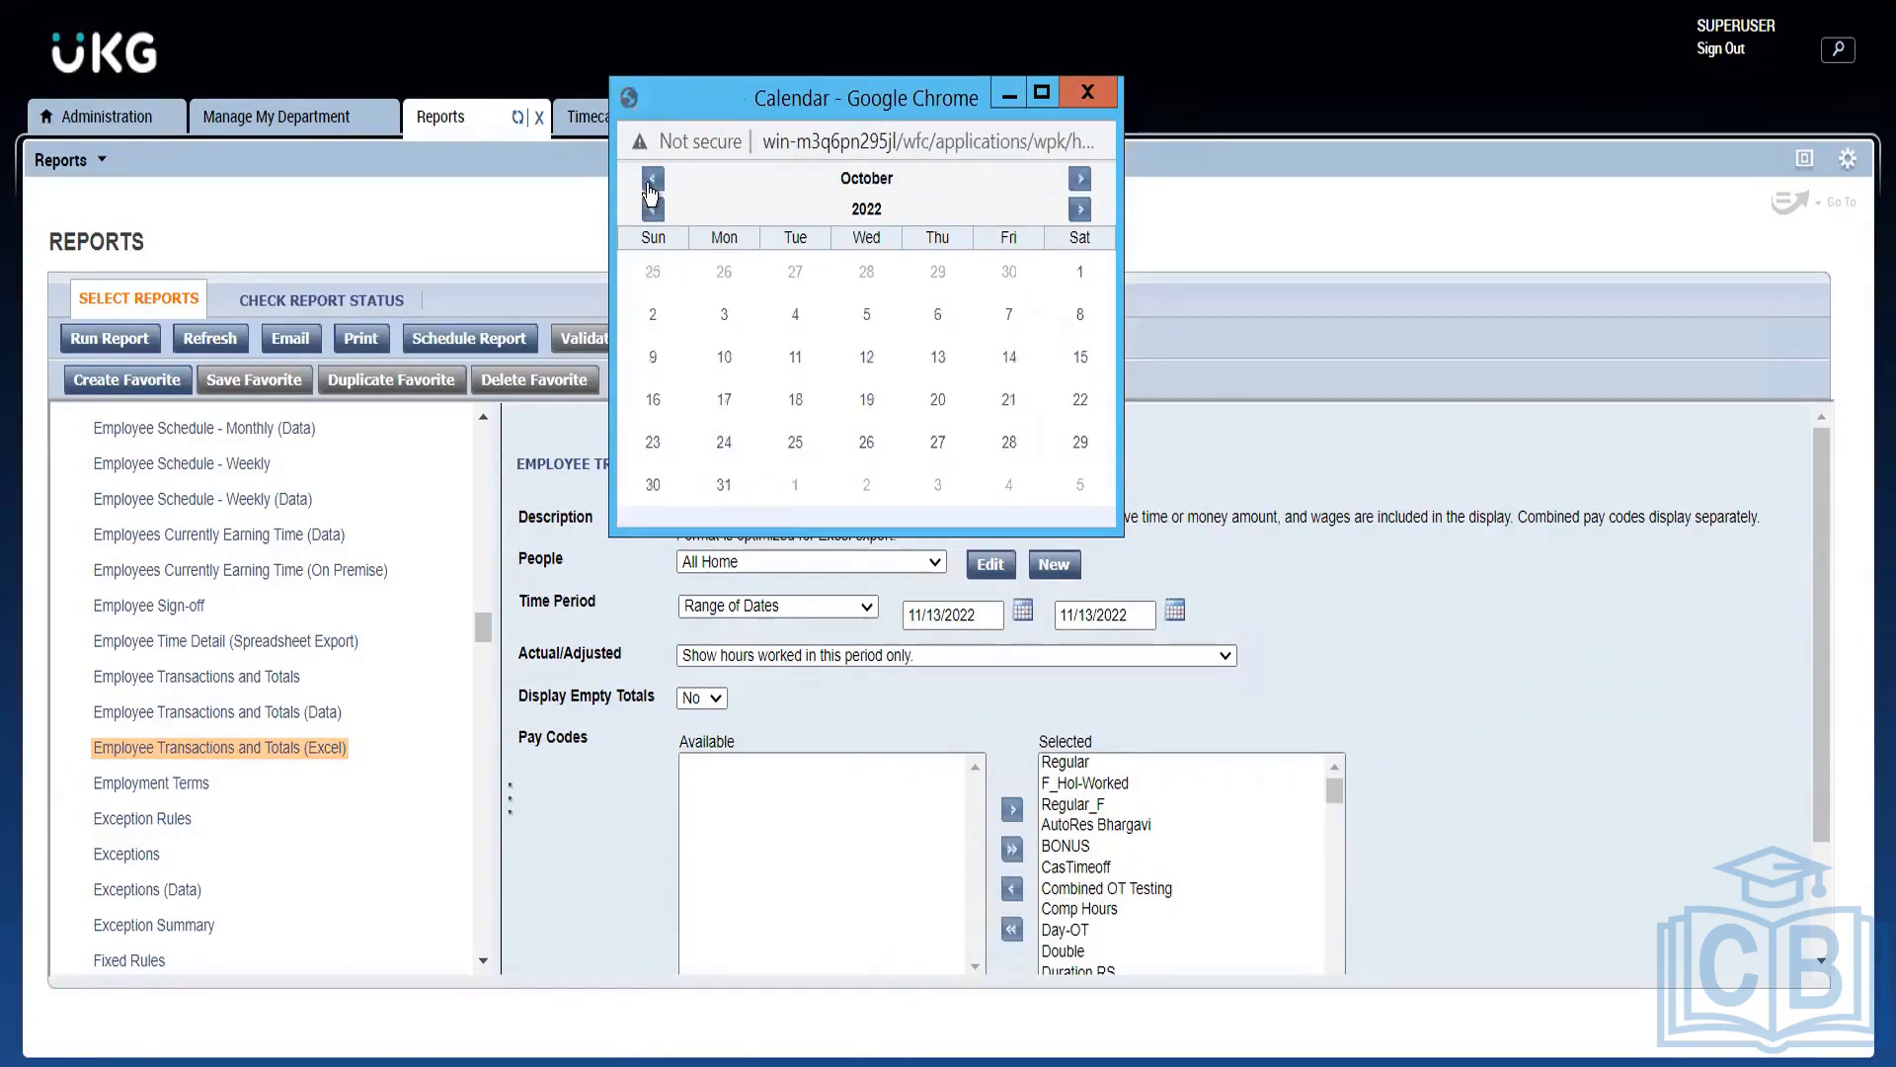
pyautogui.click(651, 183)
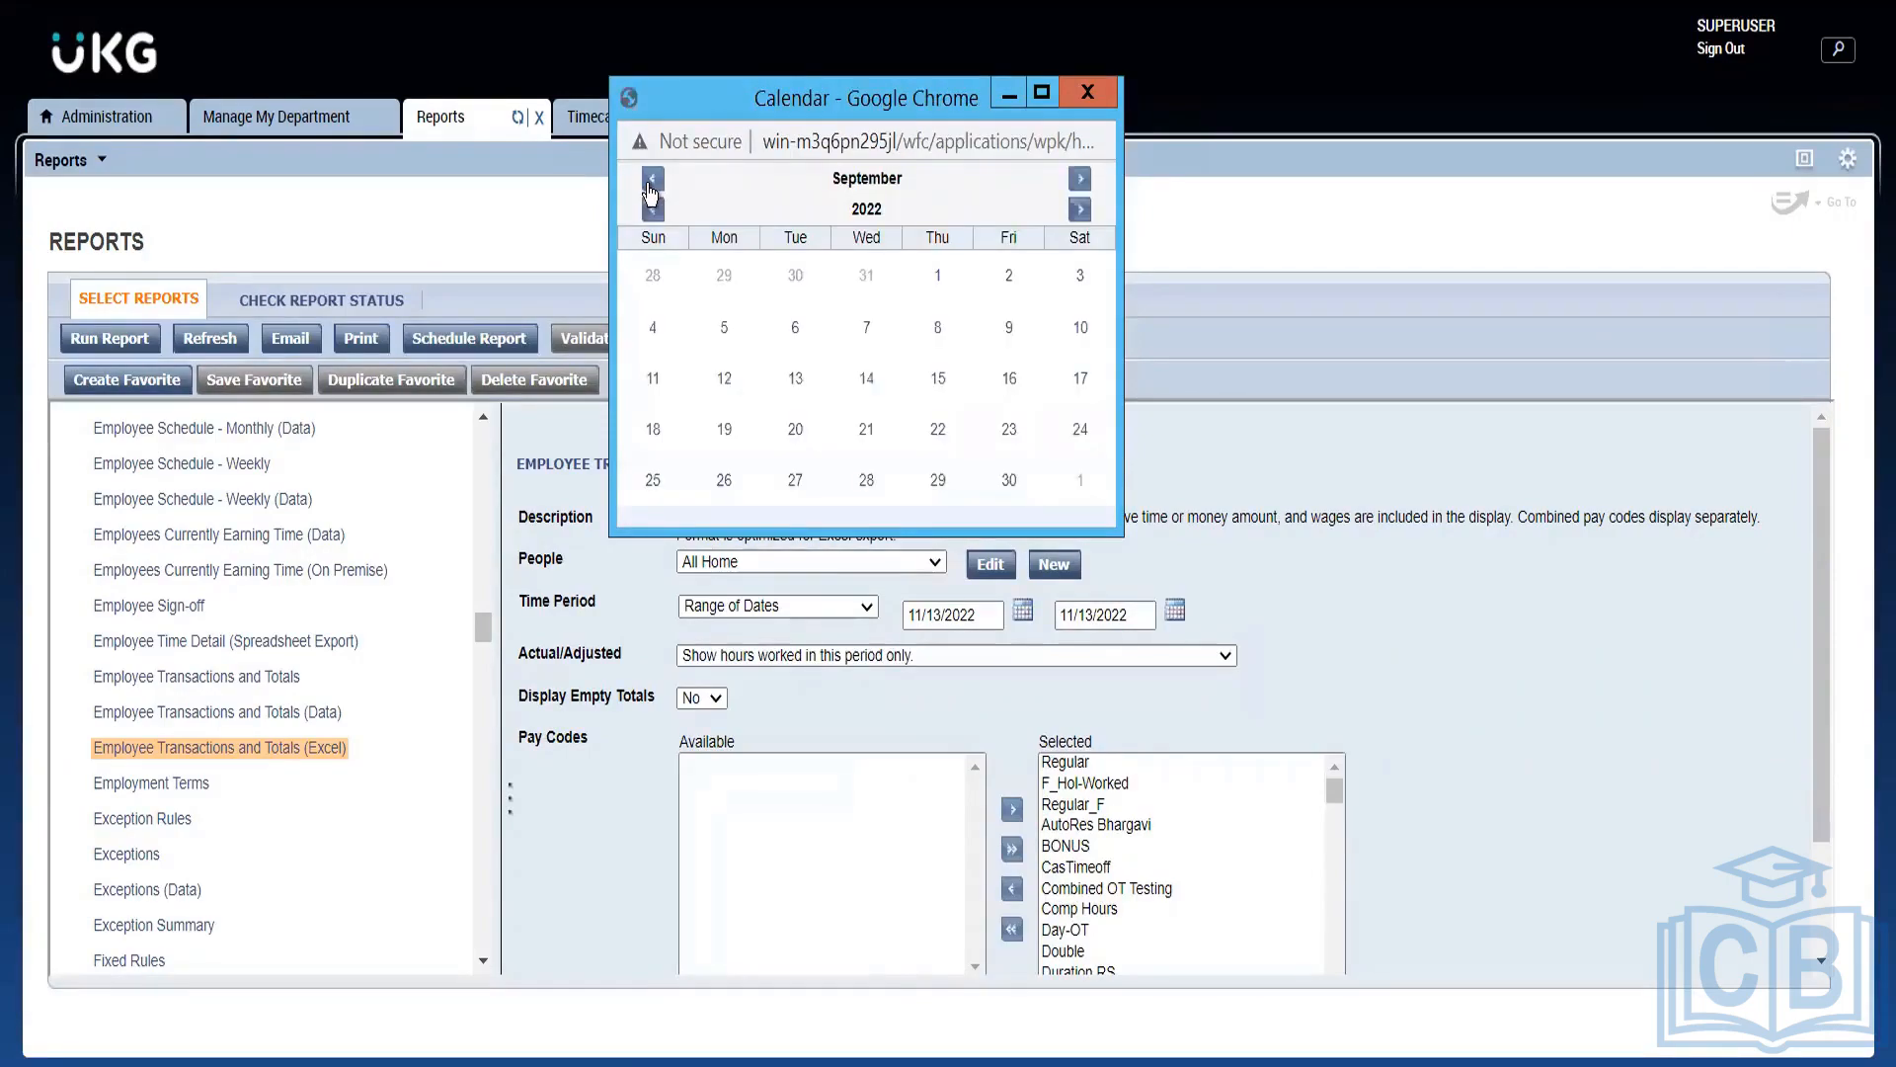
pyautogui.click(939, 276)
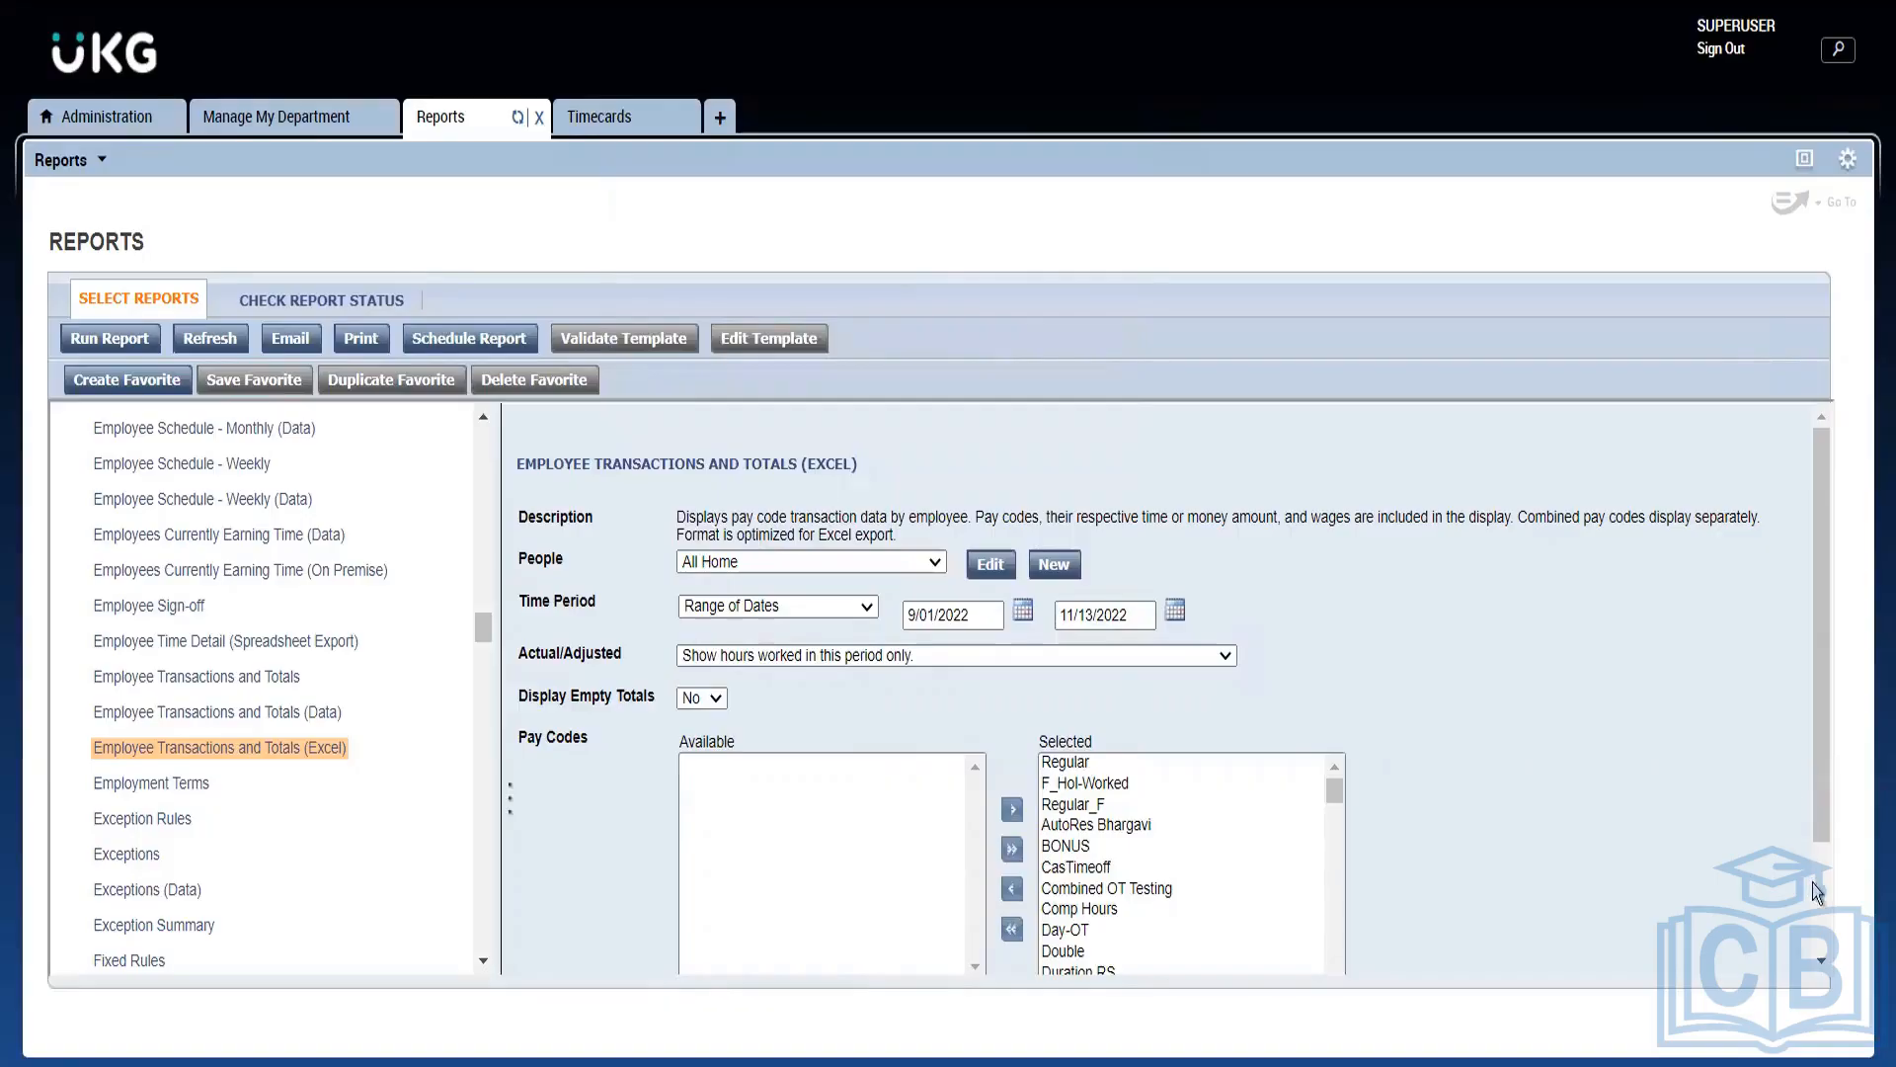
# Step: Review the report's settings from People to Output Format, including Display Empty Totals, and compare them with the open timecards
pyautogui.scroll(-3, 1822, 926)
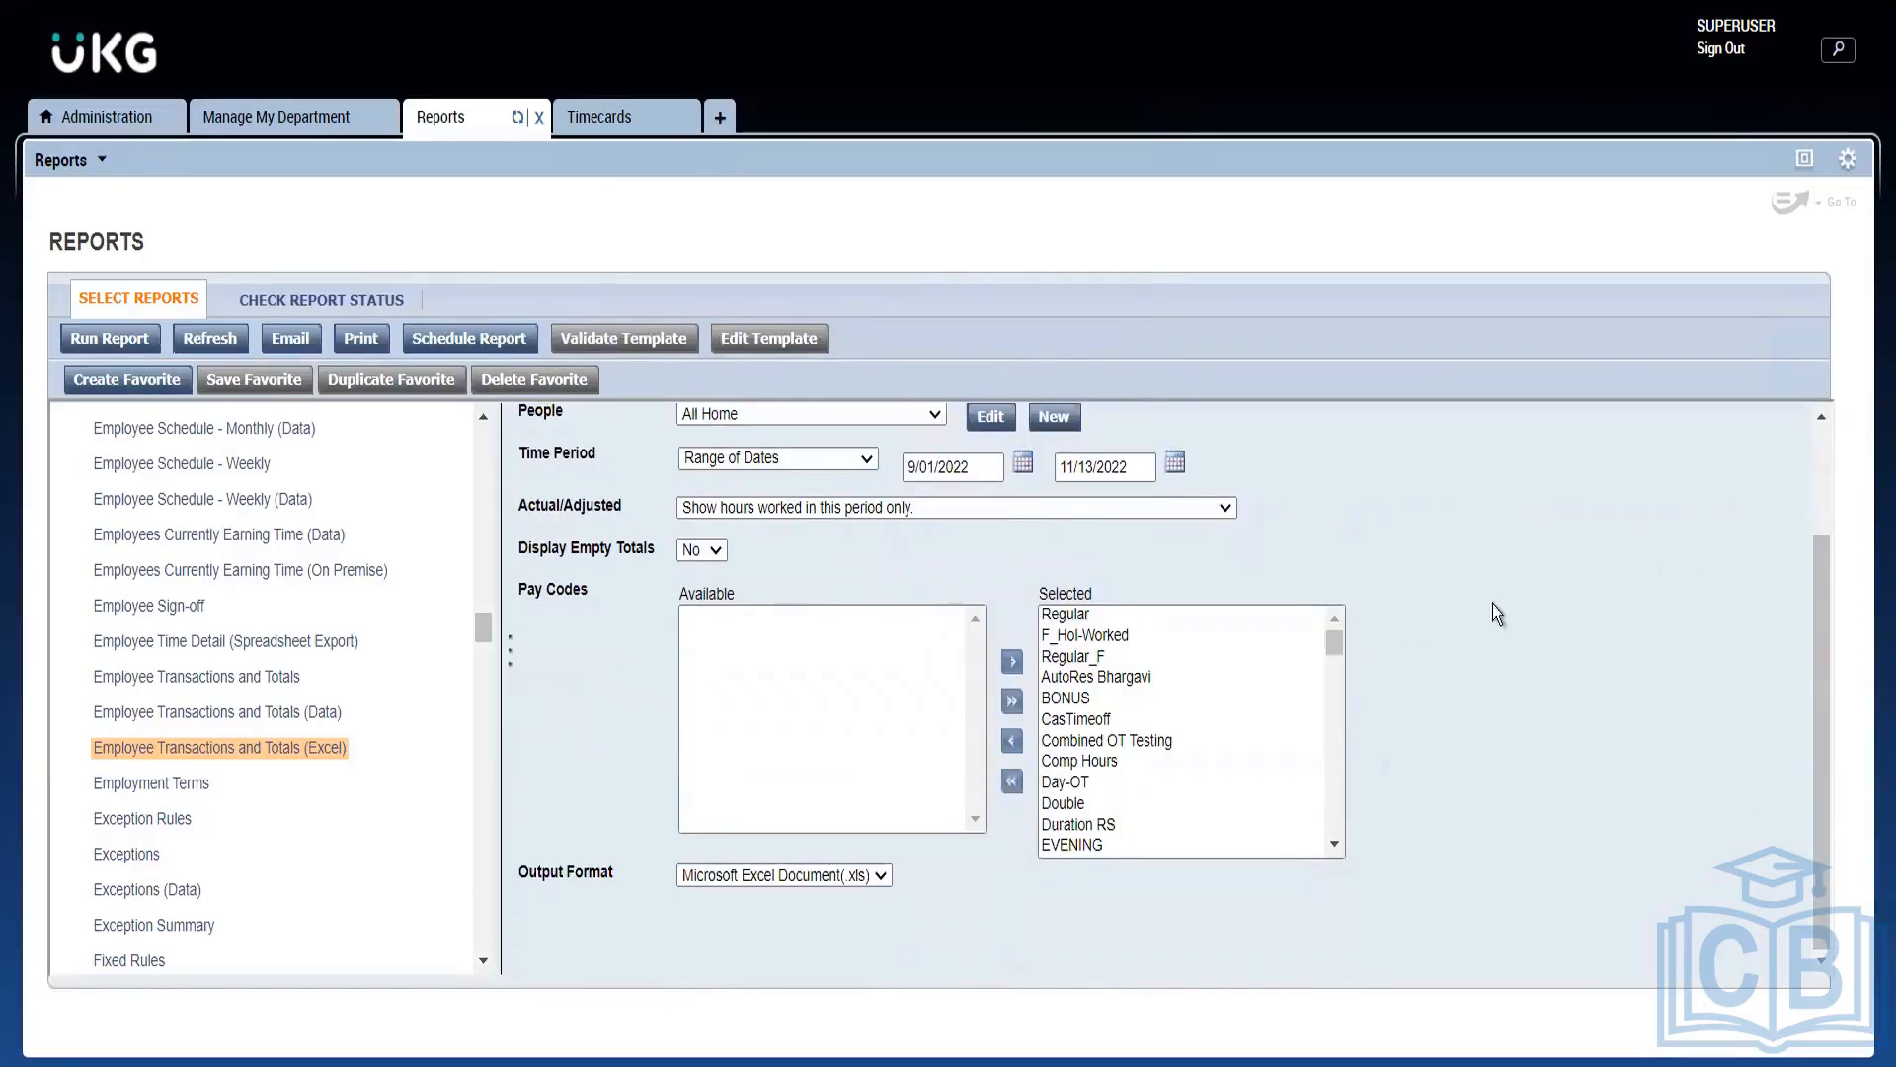
pyautogui.click(1822, 462)
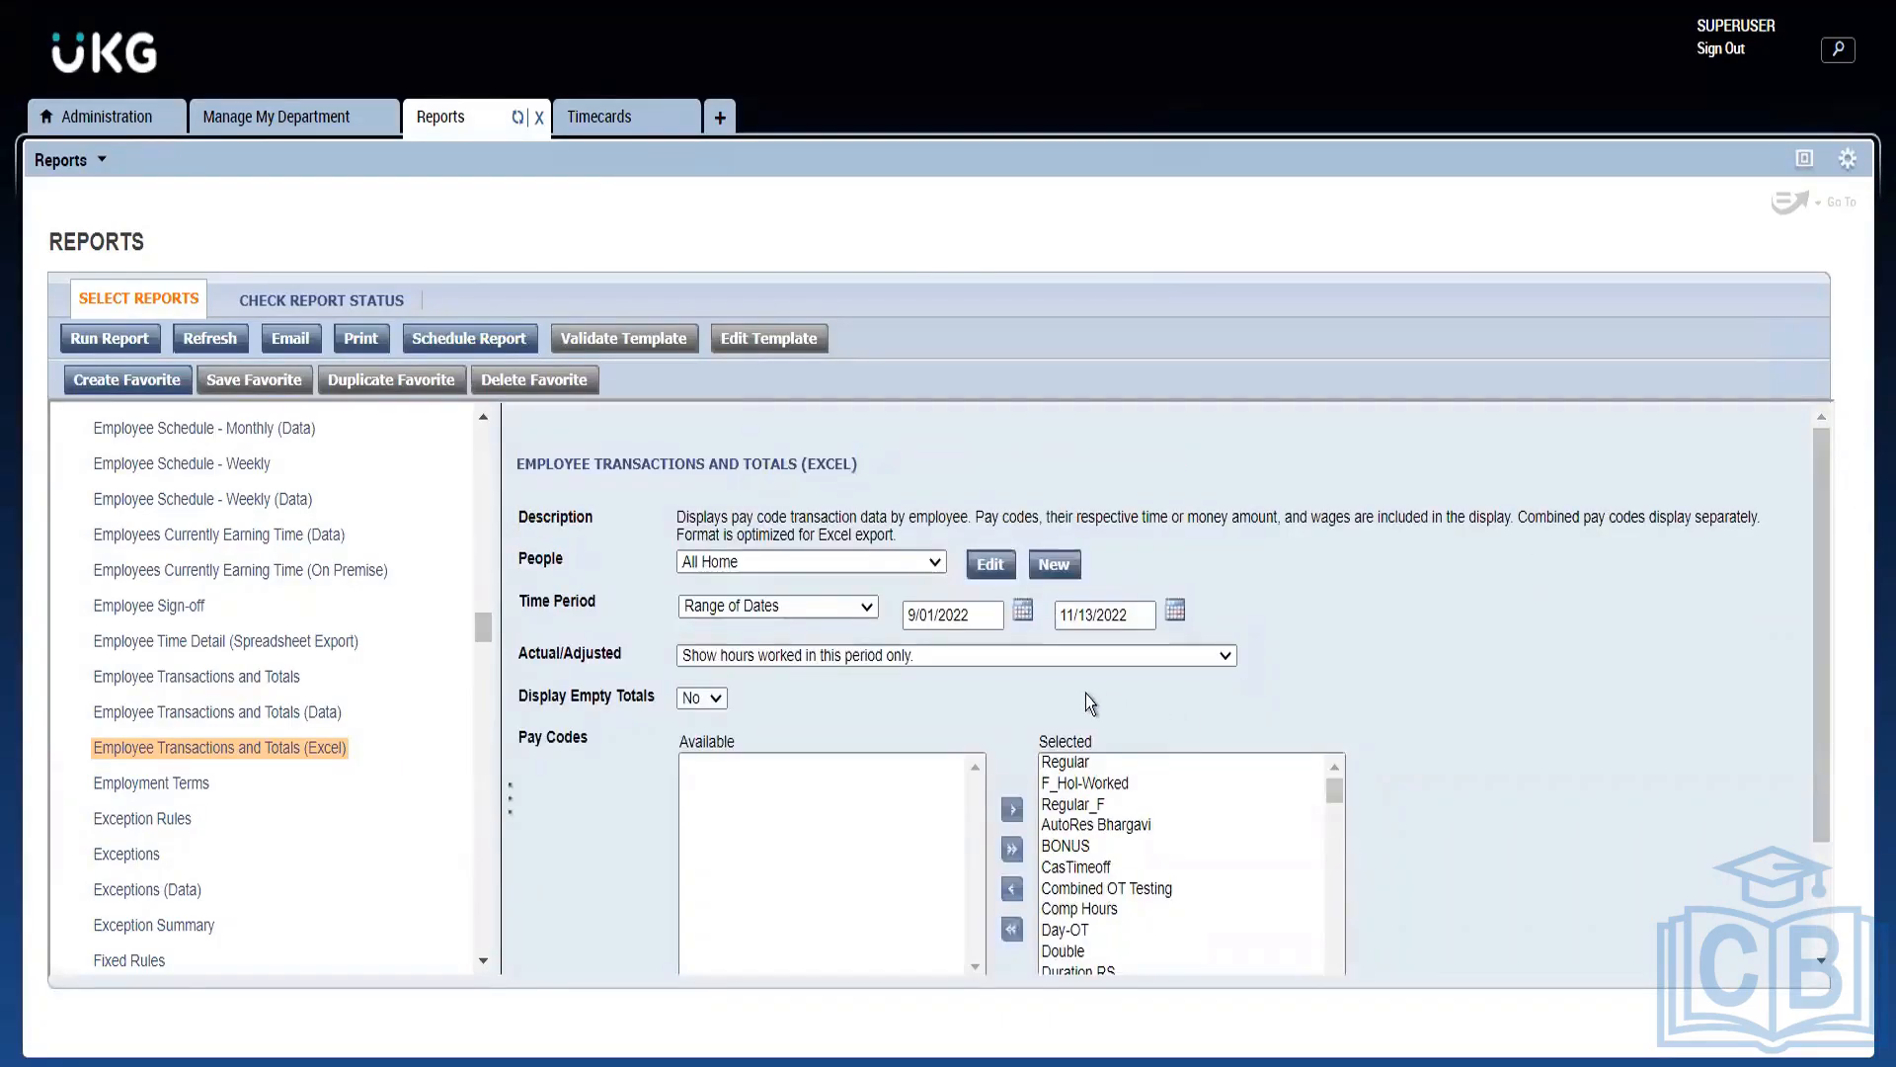
pyautogui.click(707, 698)
pyautogui.click(631, 122)
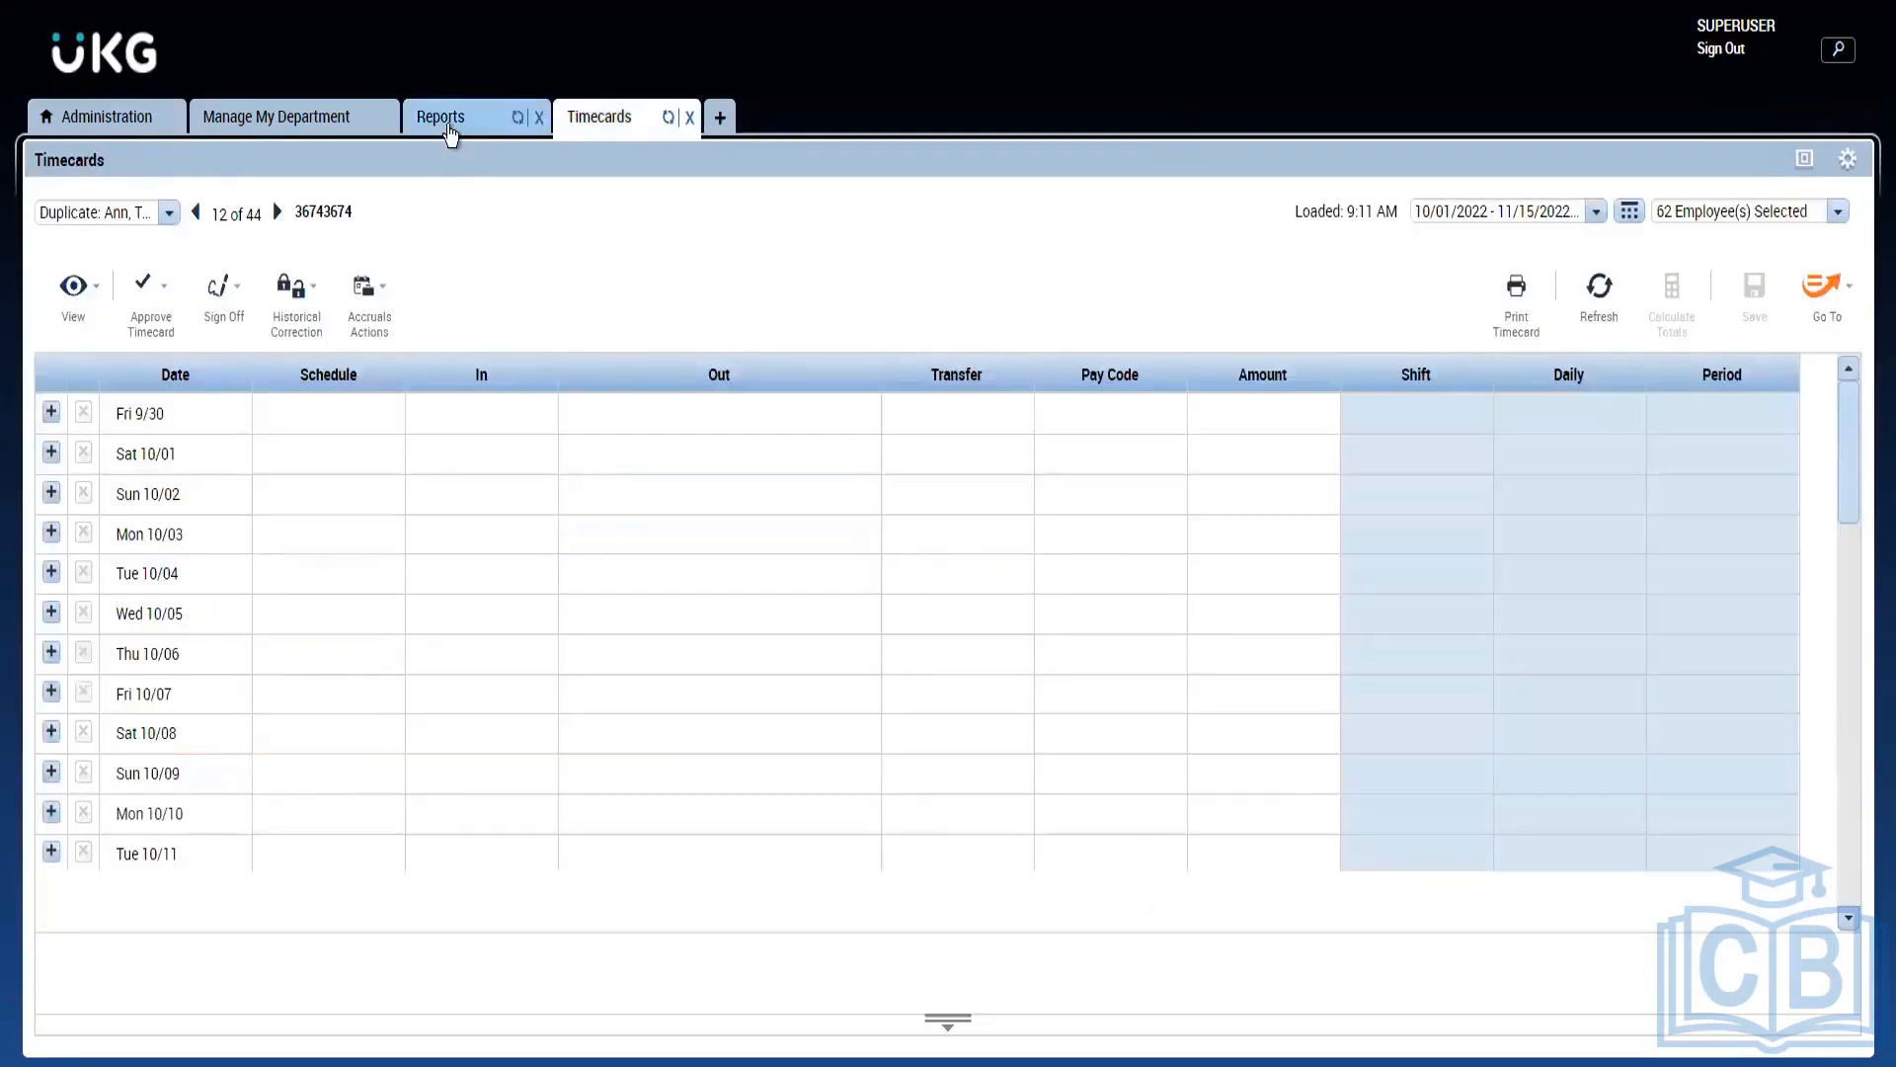
pyautogui.click(450, 133)
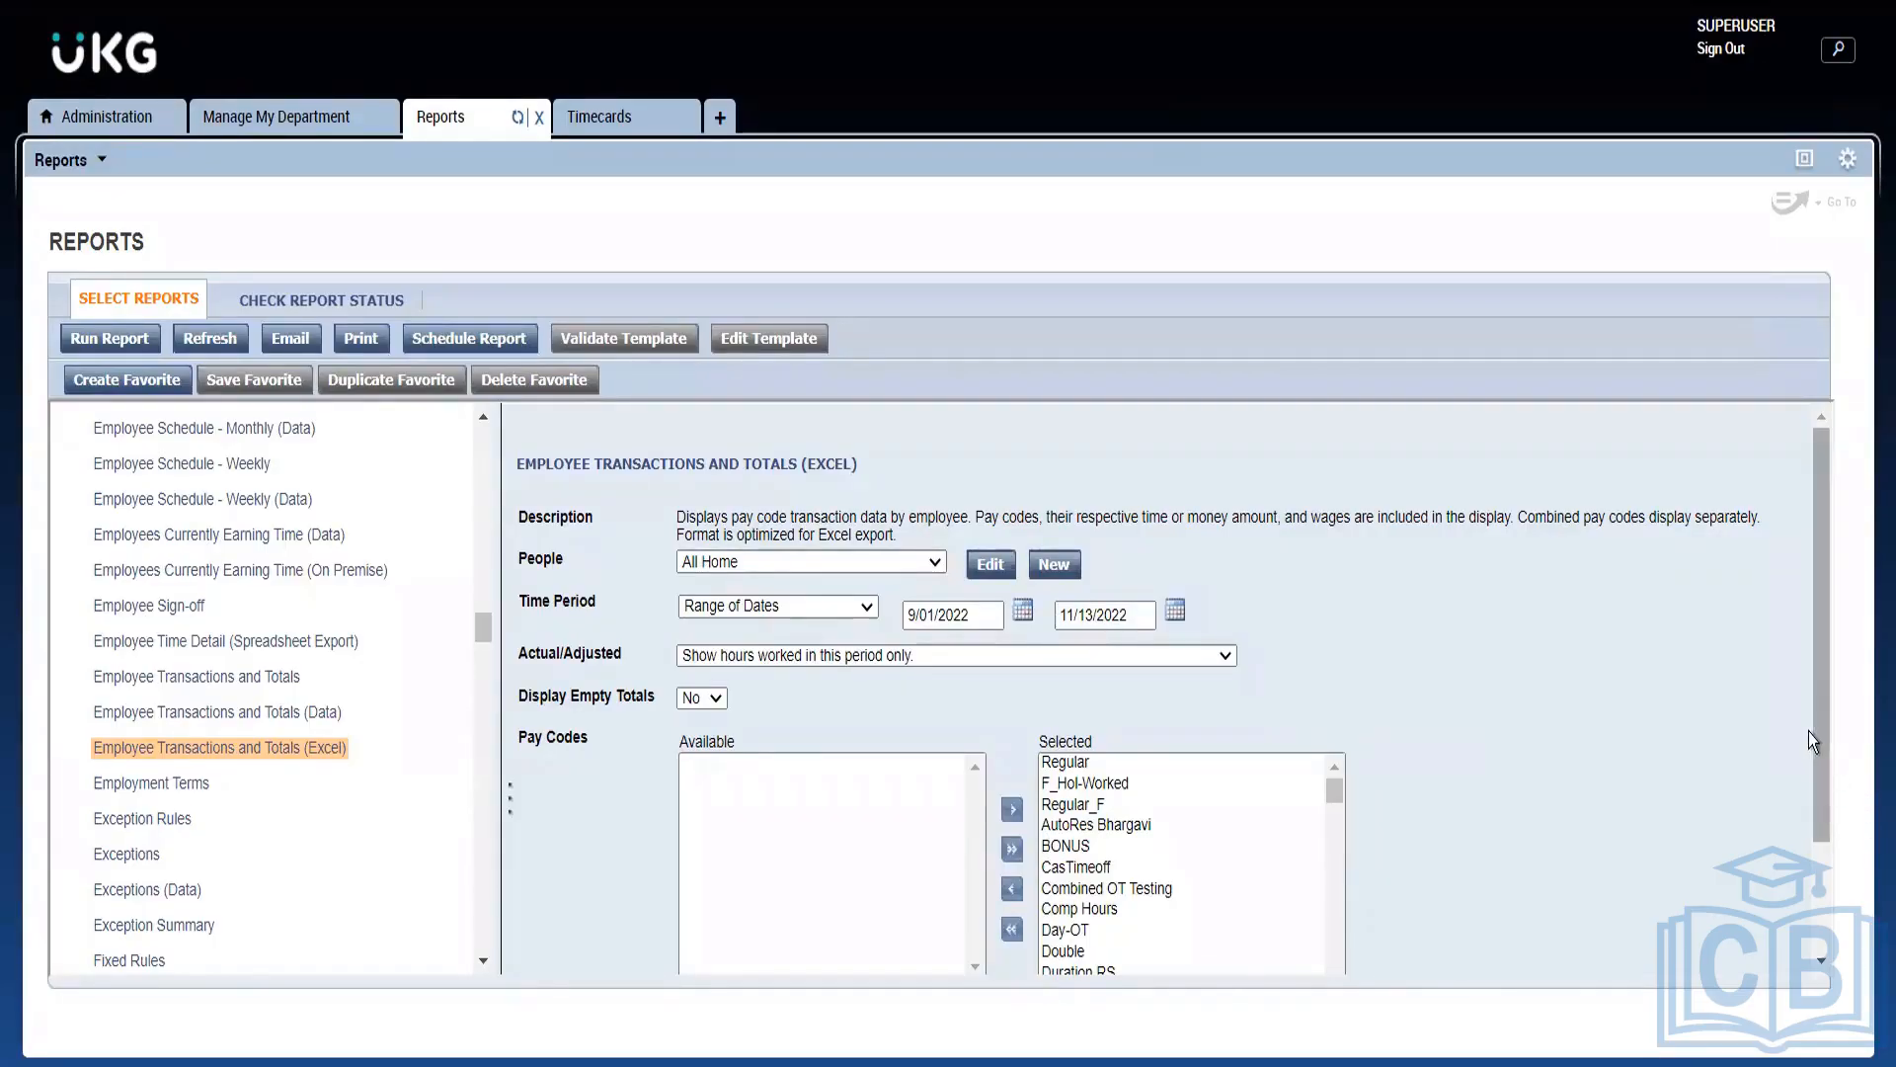
pyautogui.moveTo(1815, 744); pyautogui.dragTo(1818, 875)
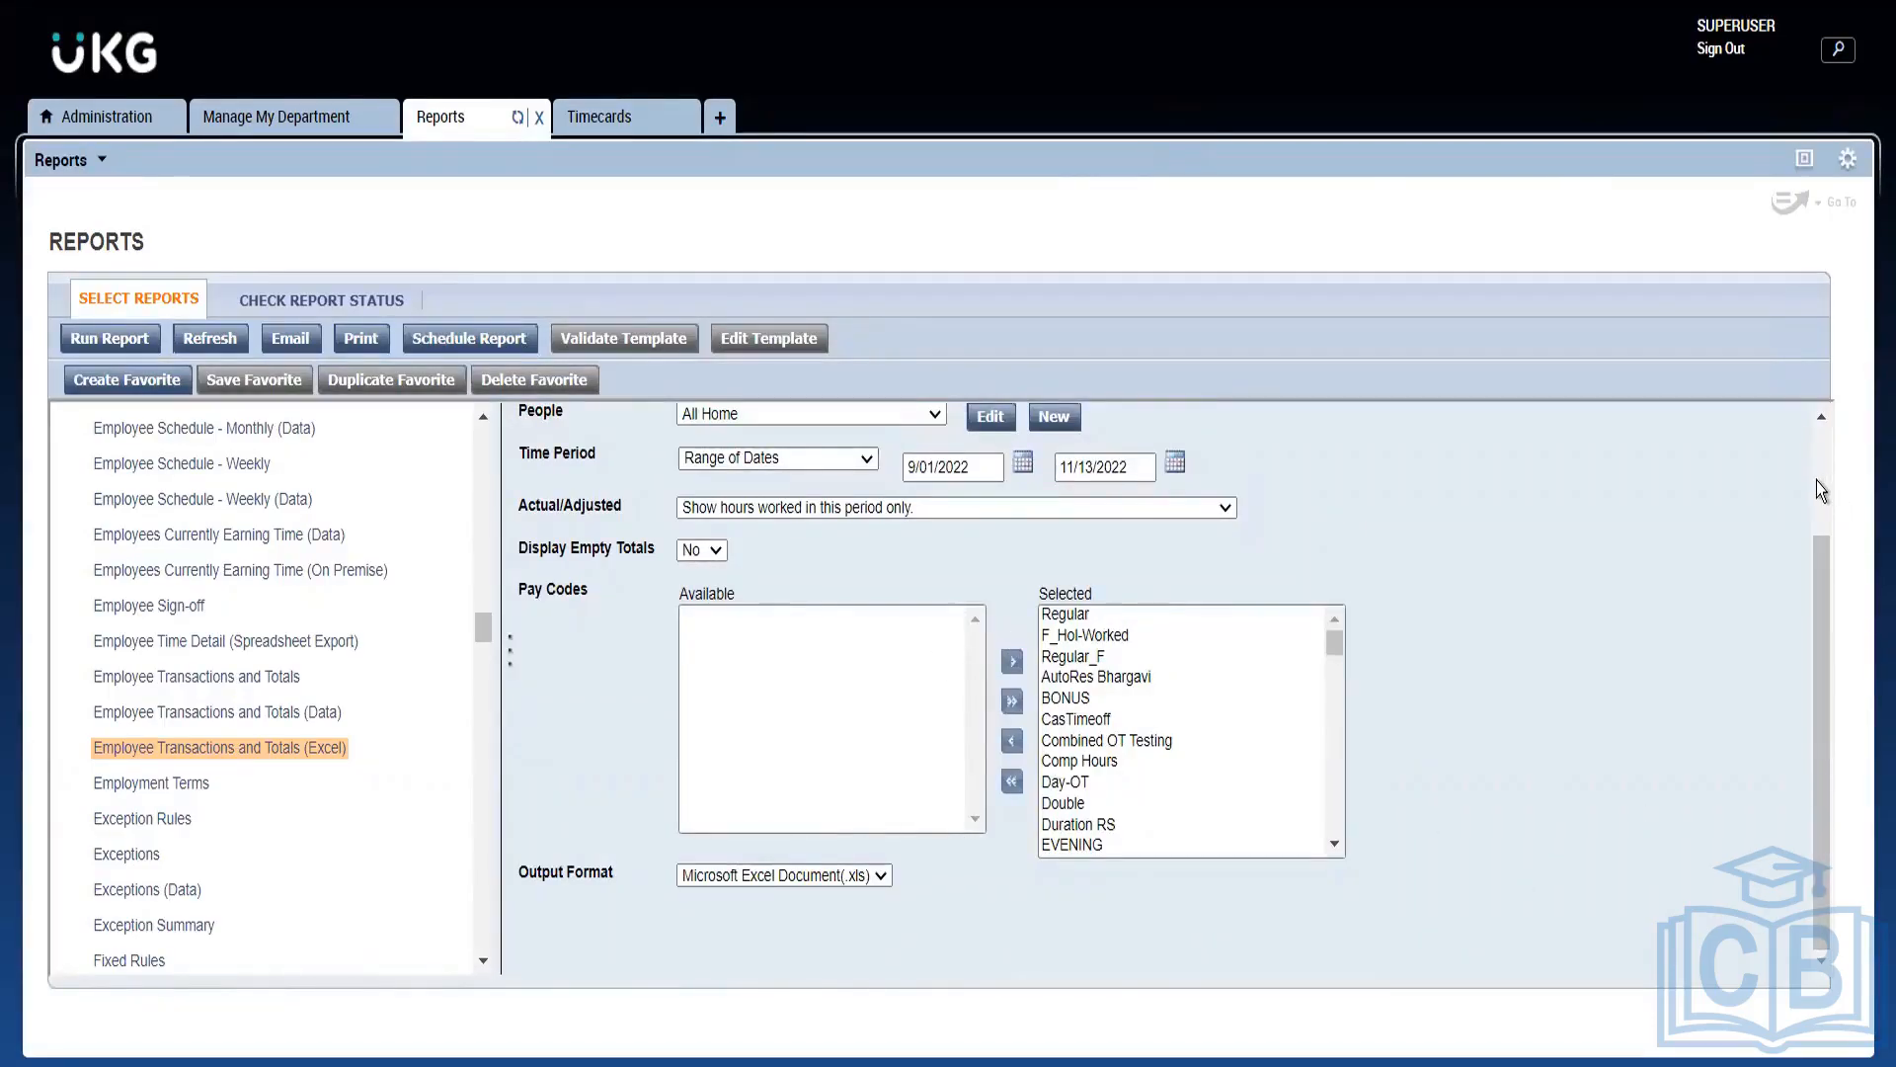
# Step: Run the Employee Transactions and Totals (Excel) report and refresh its status in the report queue
pyautogui.scroll(2, 1816, 482)
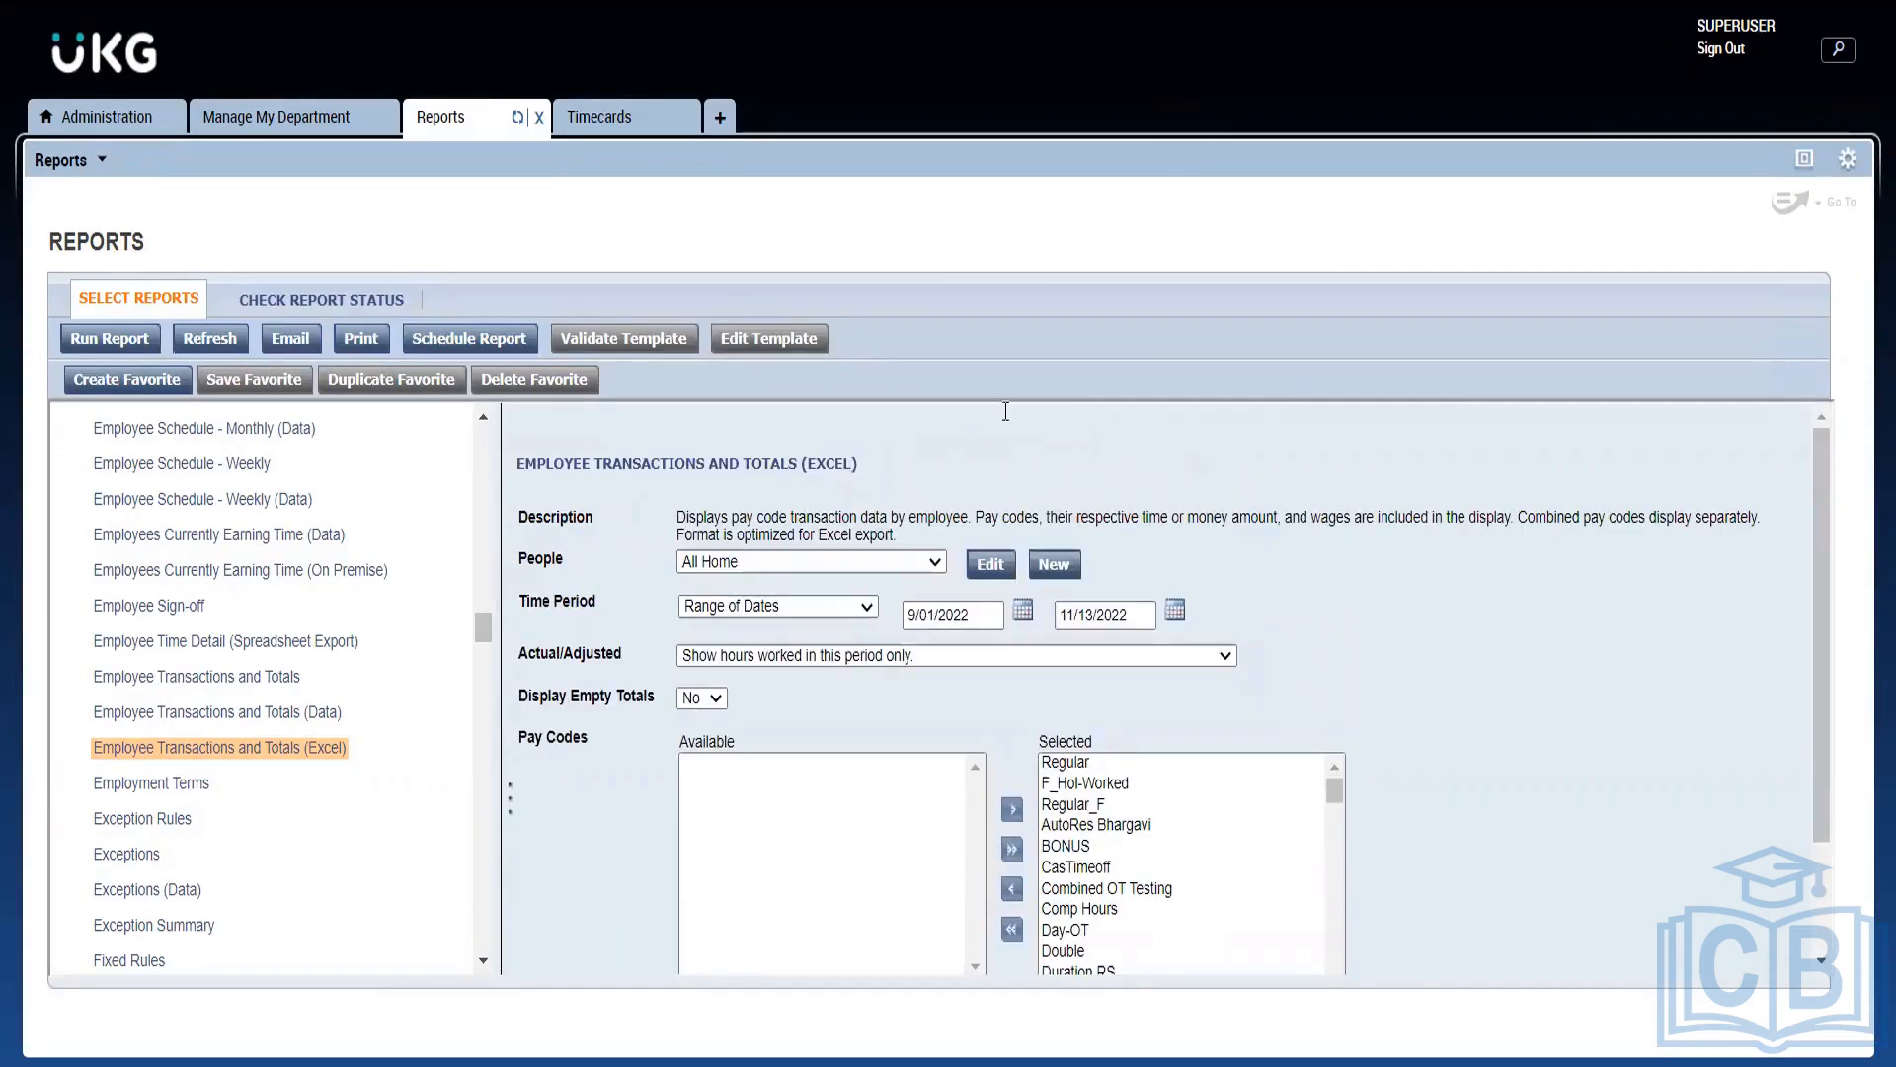
pyautogui.click(105, 346)
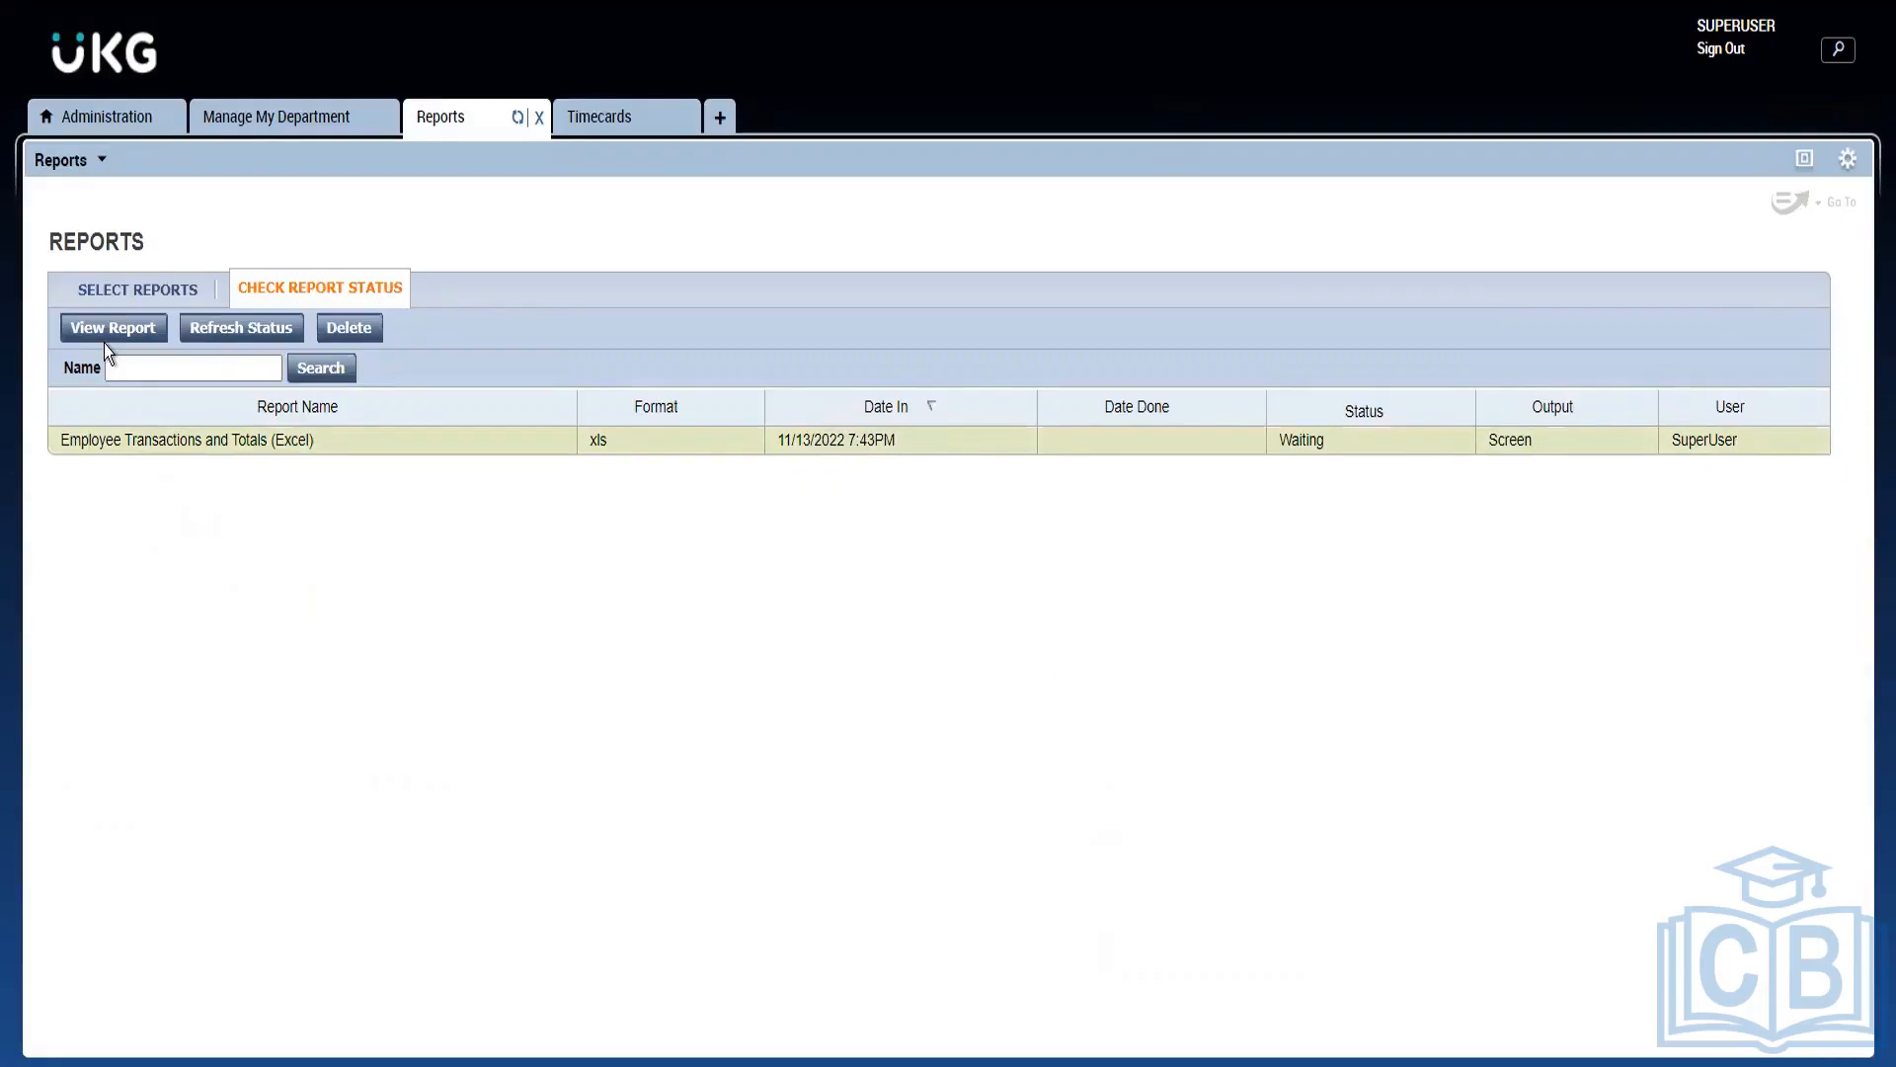
pyautogui.click(248, 332)
pyautogui.doubleClick(252, 337)
pyautogui.click(252, 339)
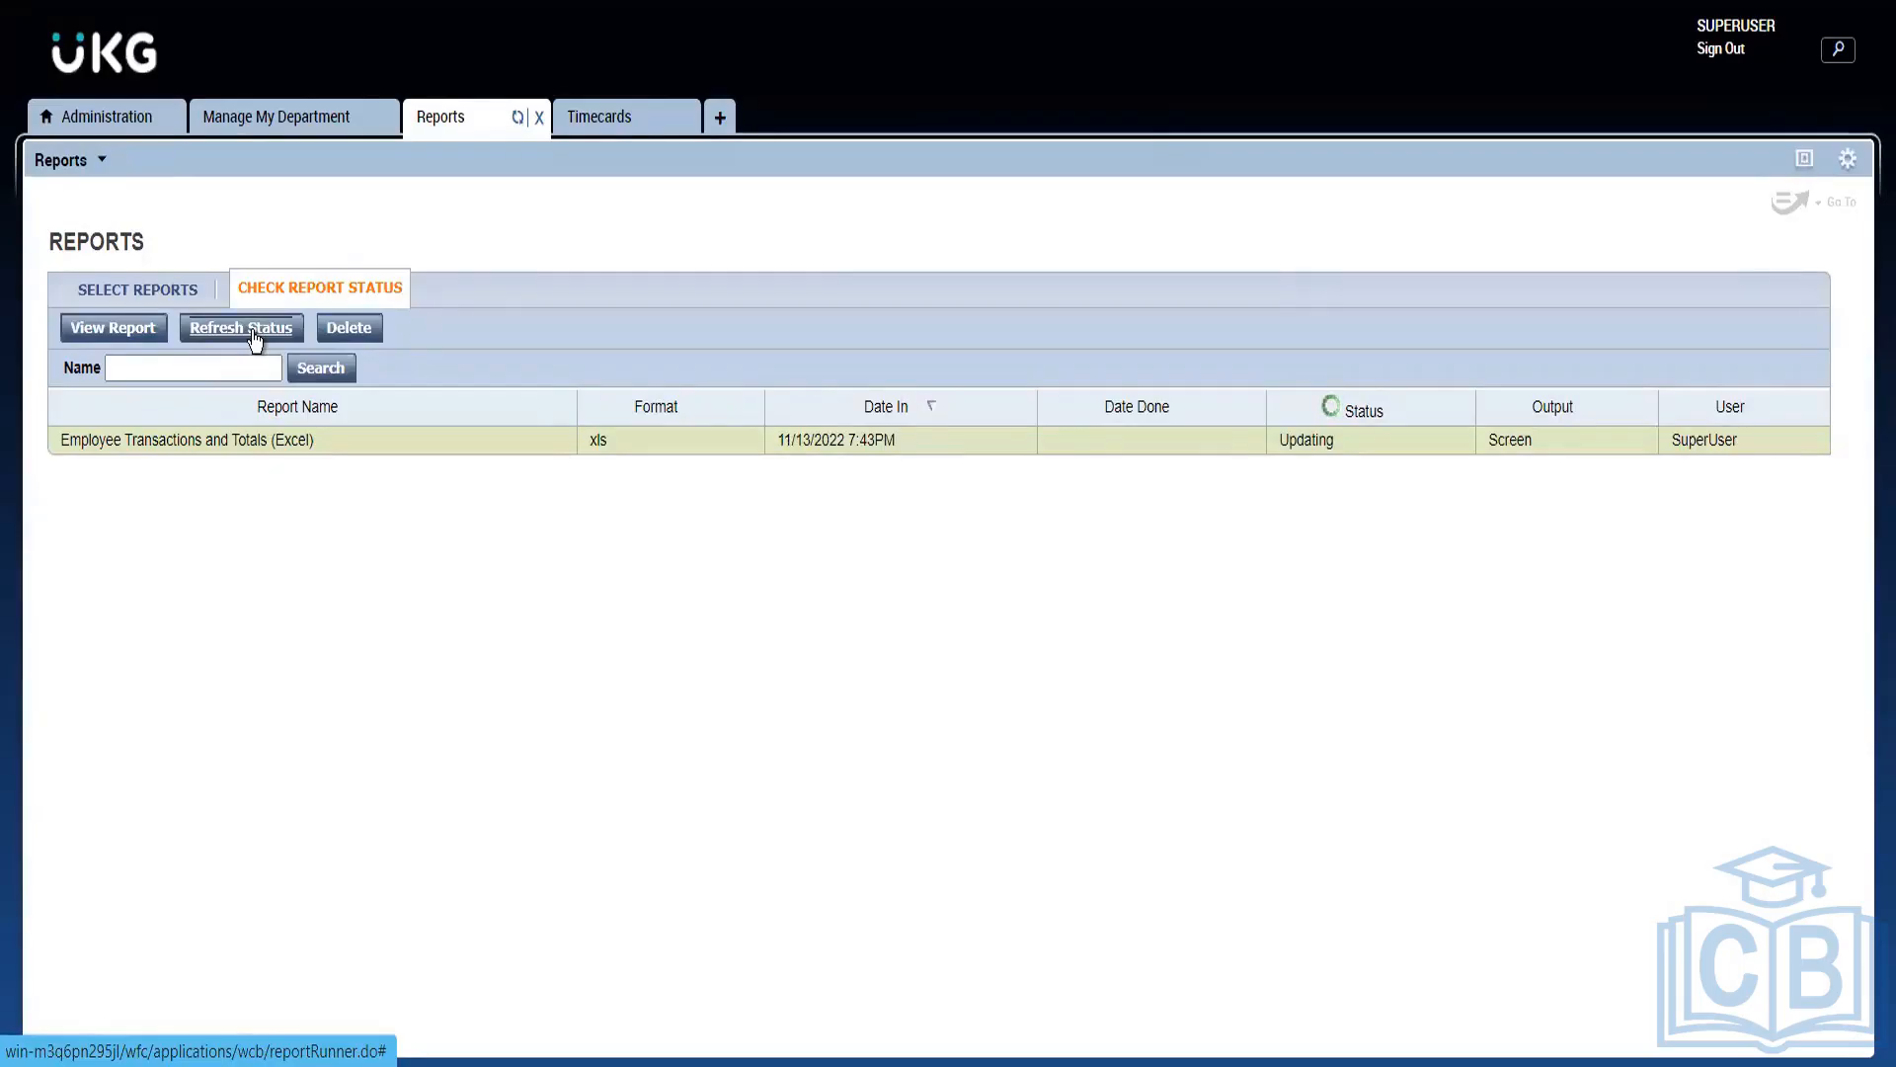
pyautogui.click(253, 337)
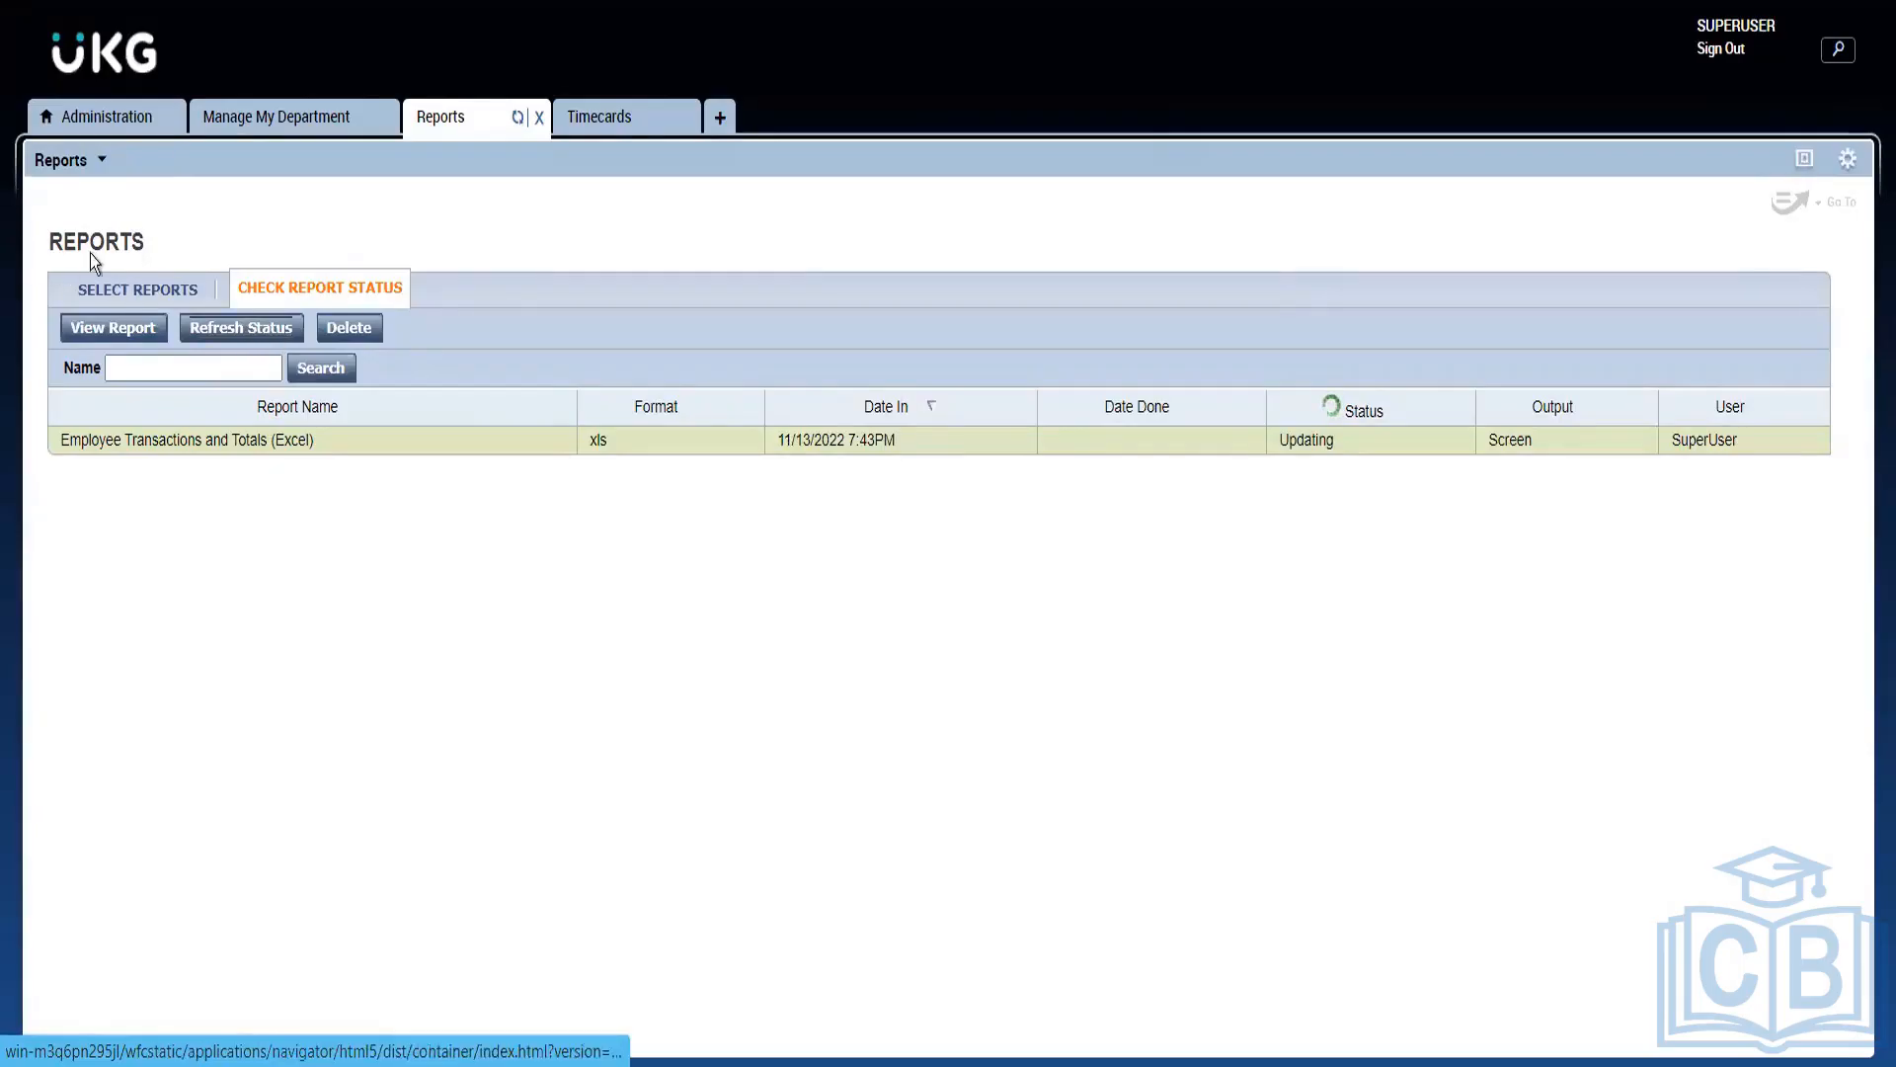
pyautogui.click(243, 342)
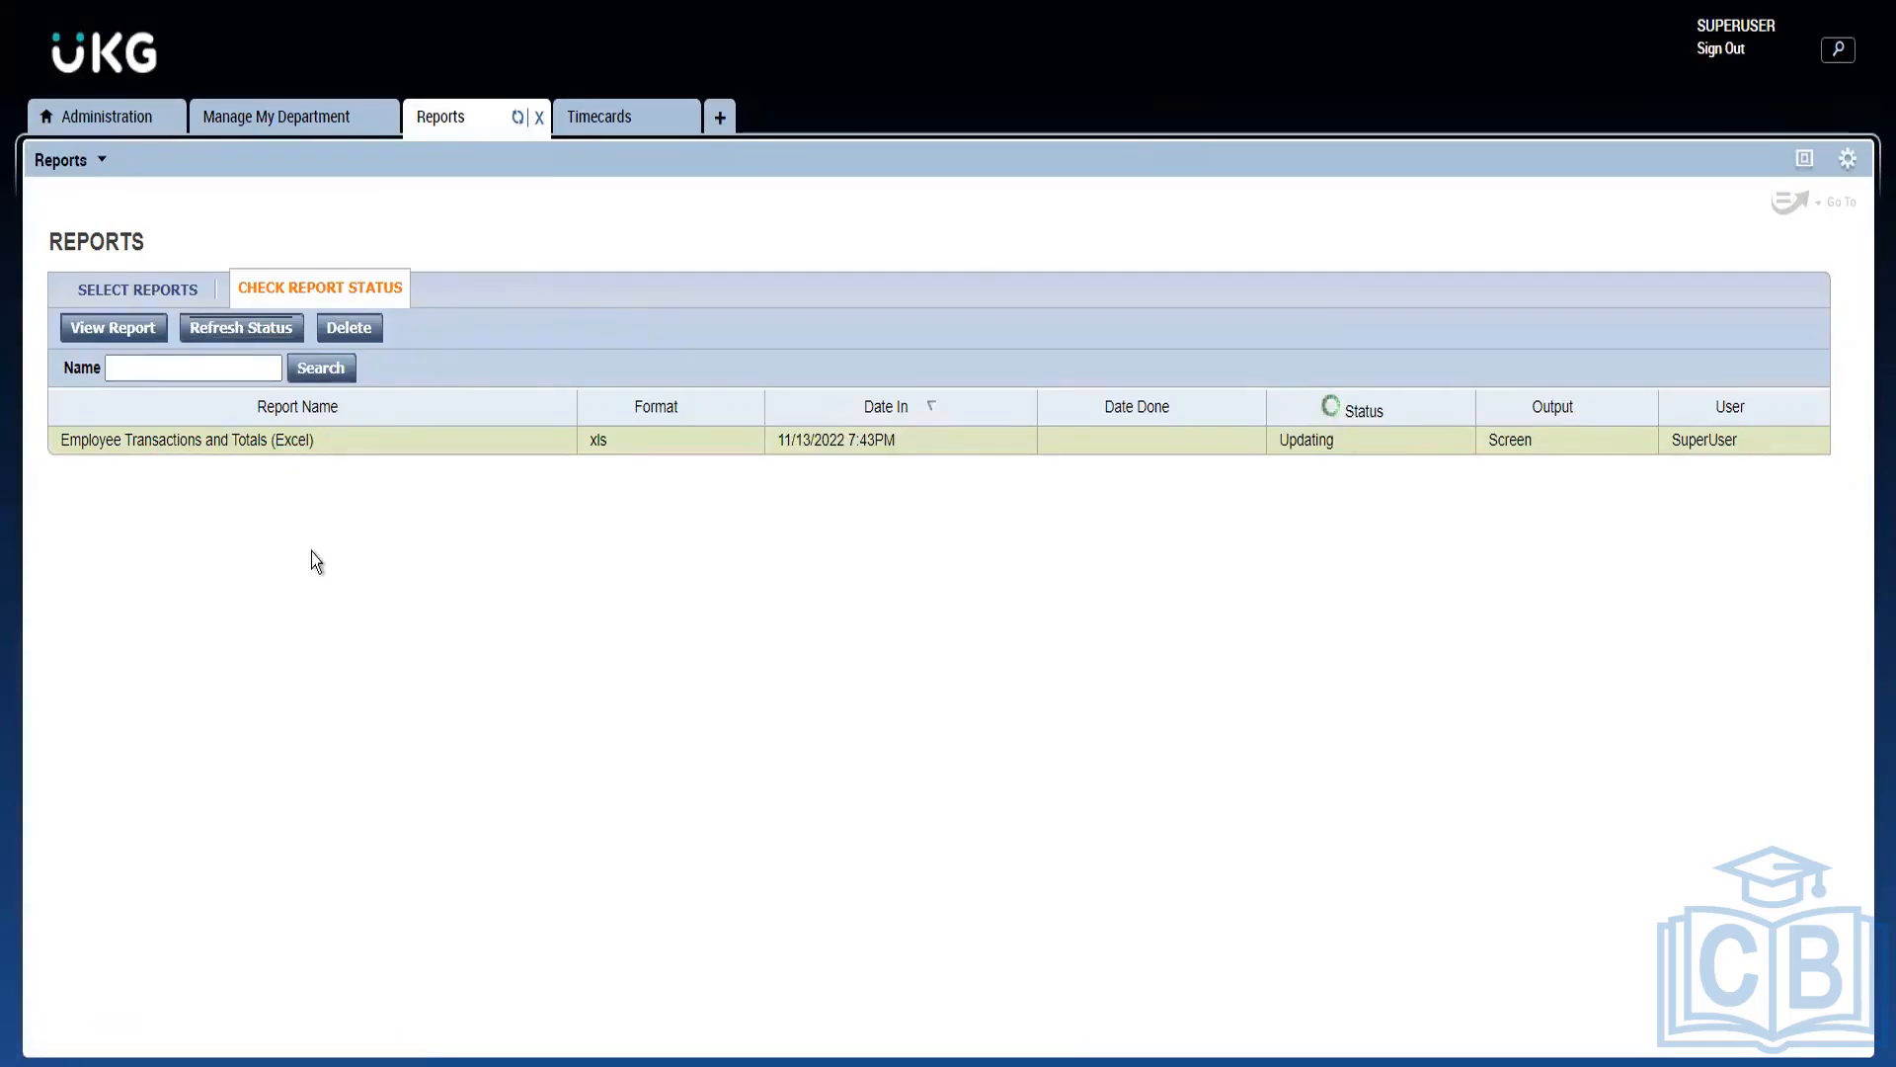
# Step: Return to report selection and look through the full list of available reports under the All category
pyautogui.click(161, 291)
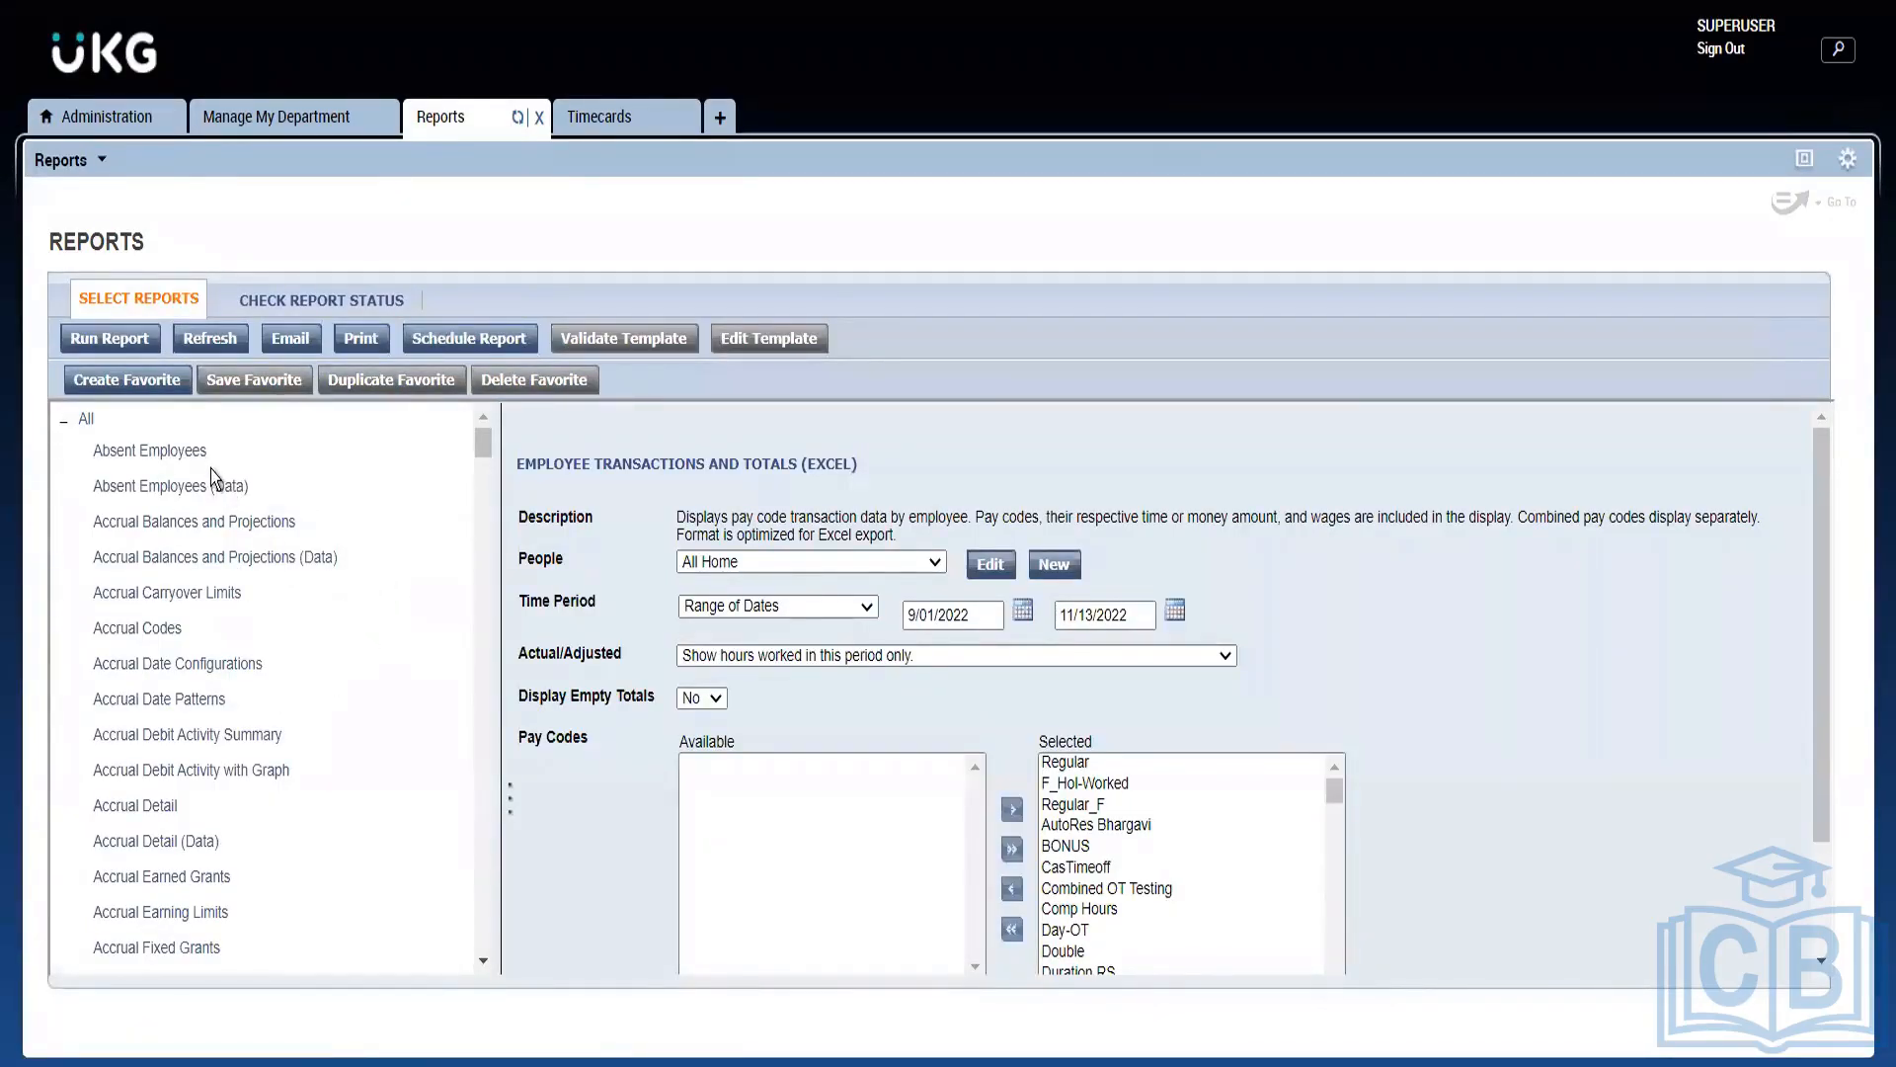
pyautogui.scroll(-15, 210, 800)
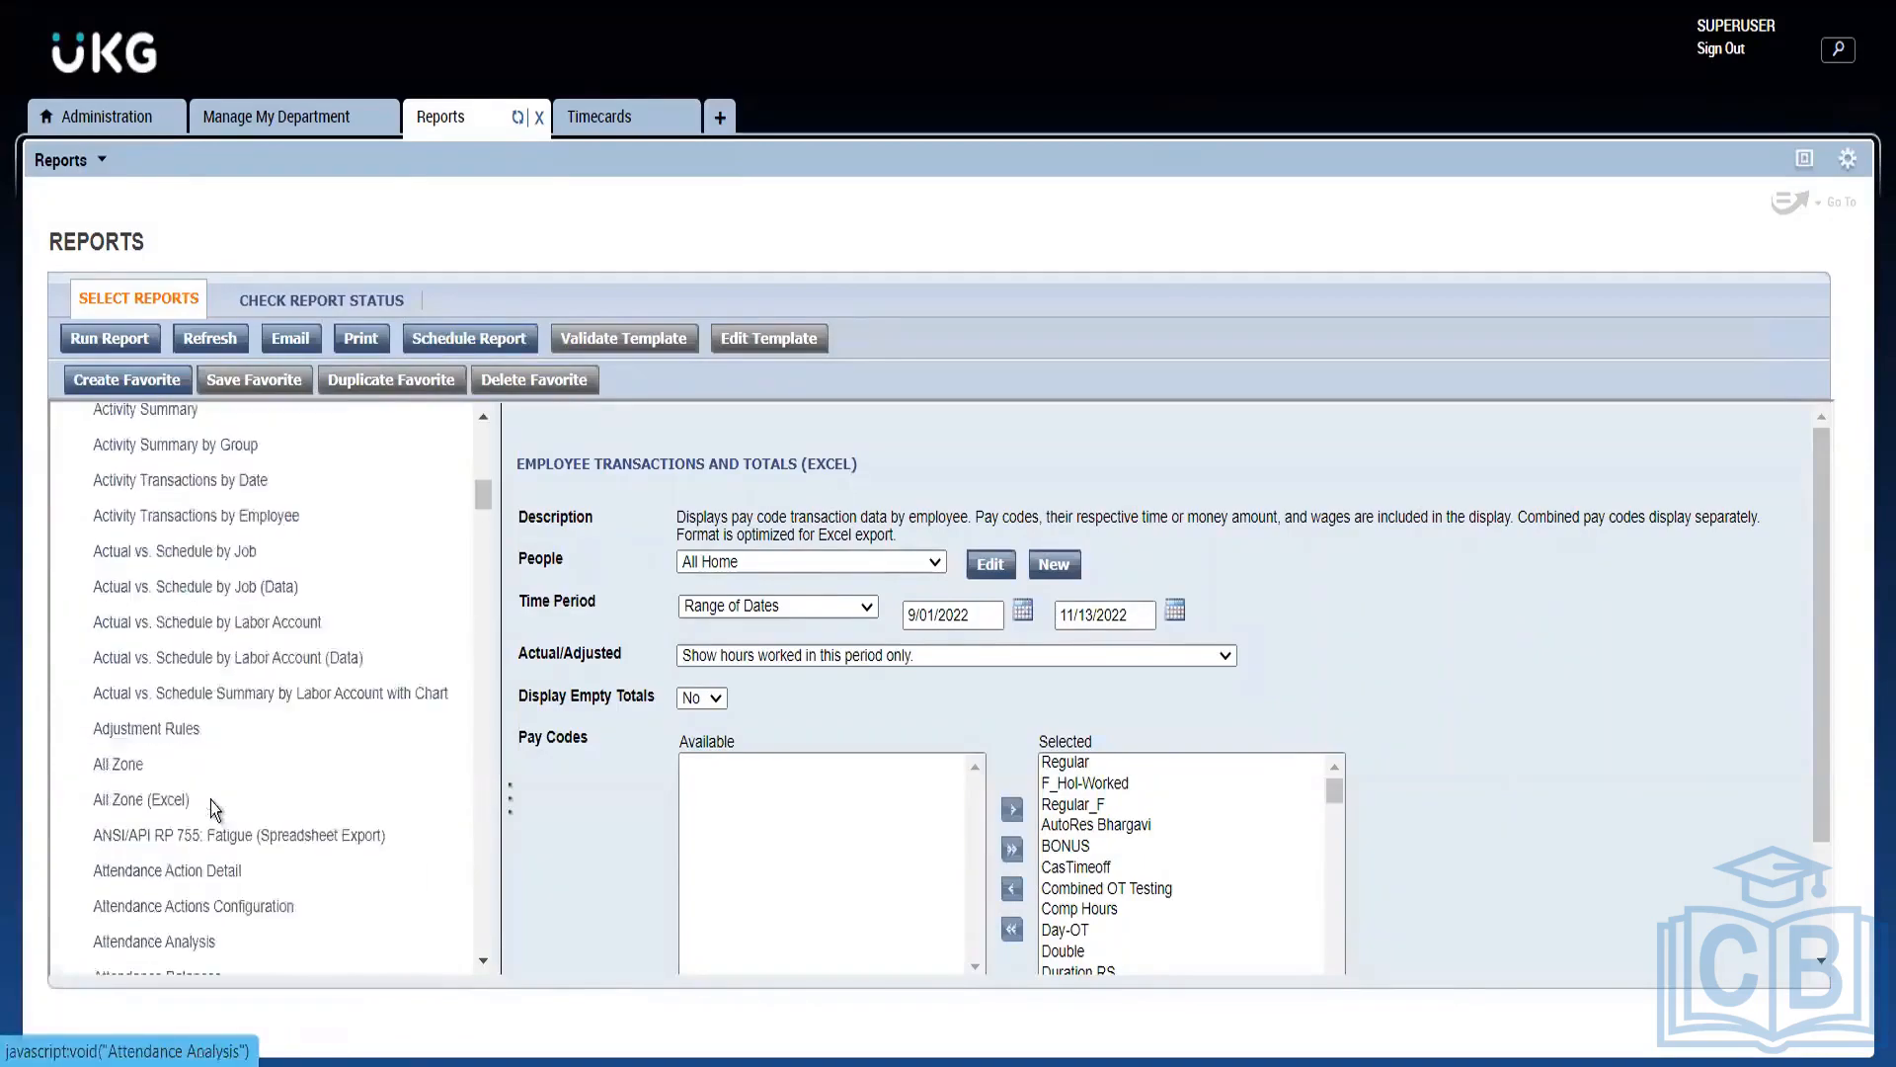
pyautogui.scroll(-20, 214, 849)
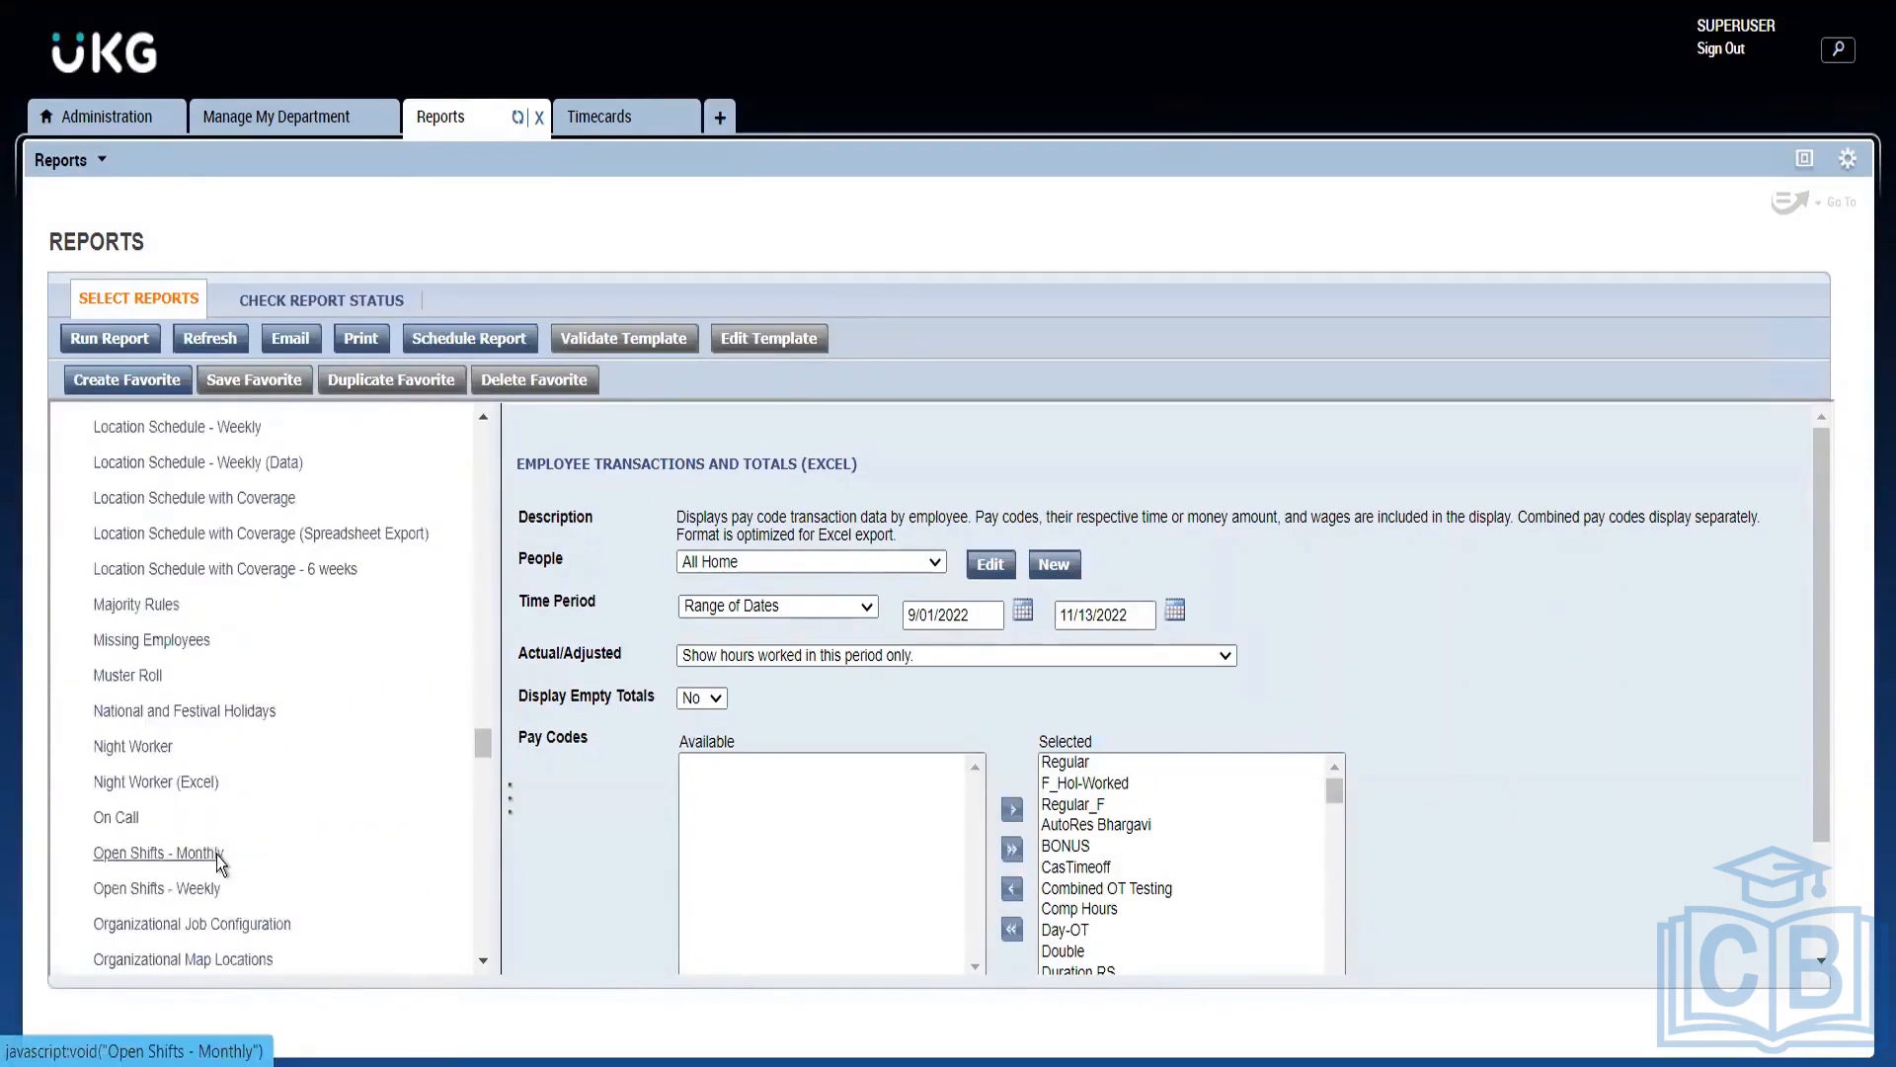
pyautogui.scroll(-5, 216, 855)
pyautogui.scroll(3, 217, 855)
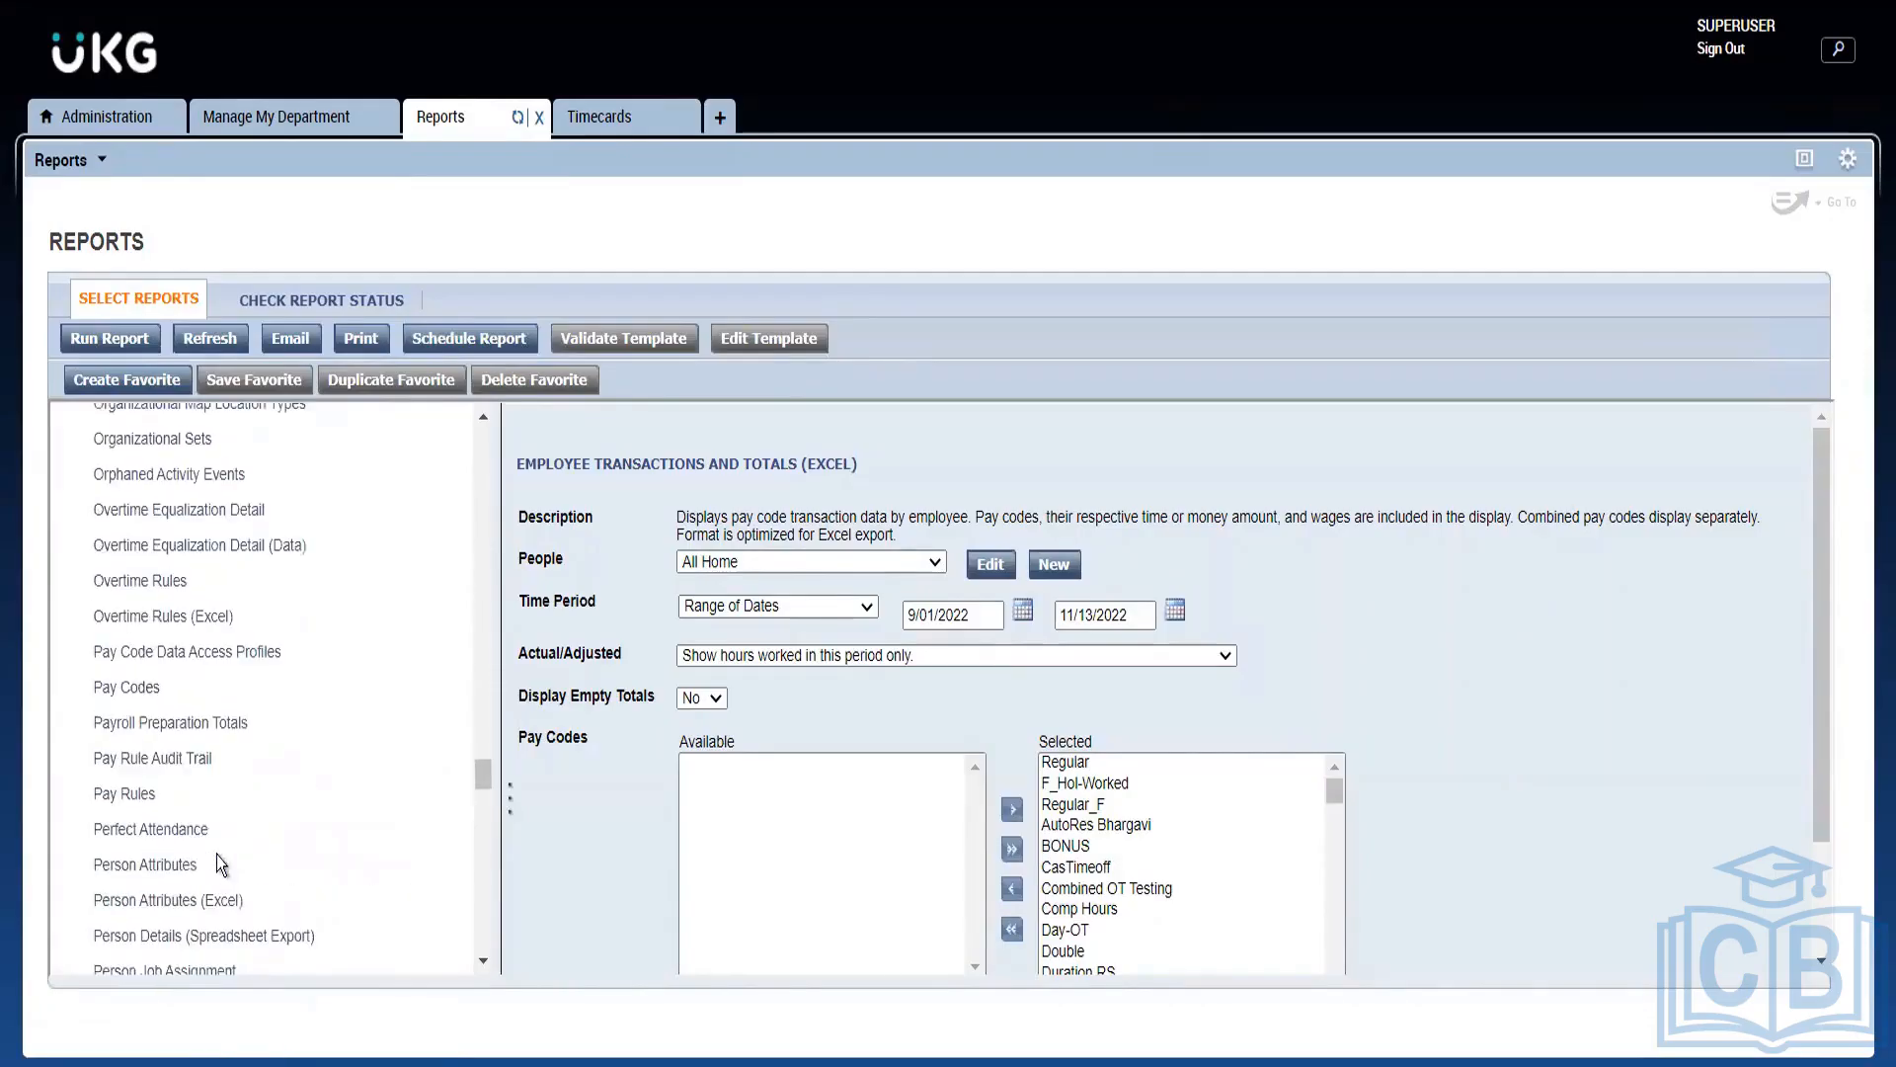
pyautogui.scroll(-5, 181, 756)
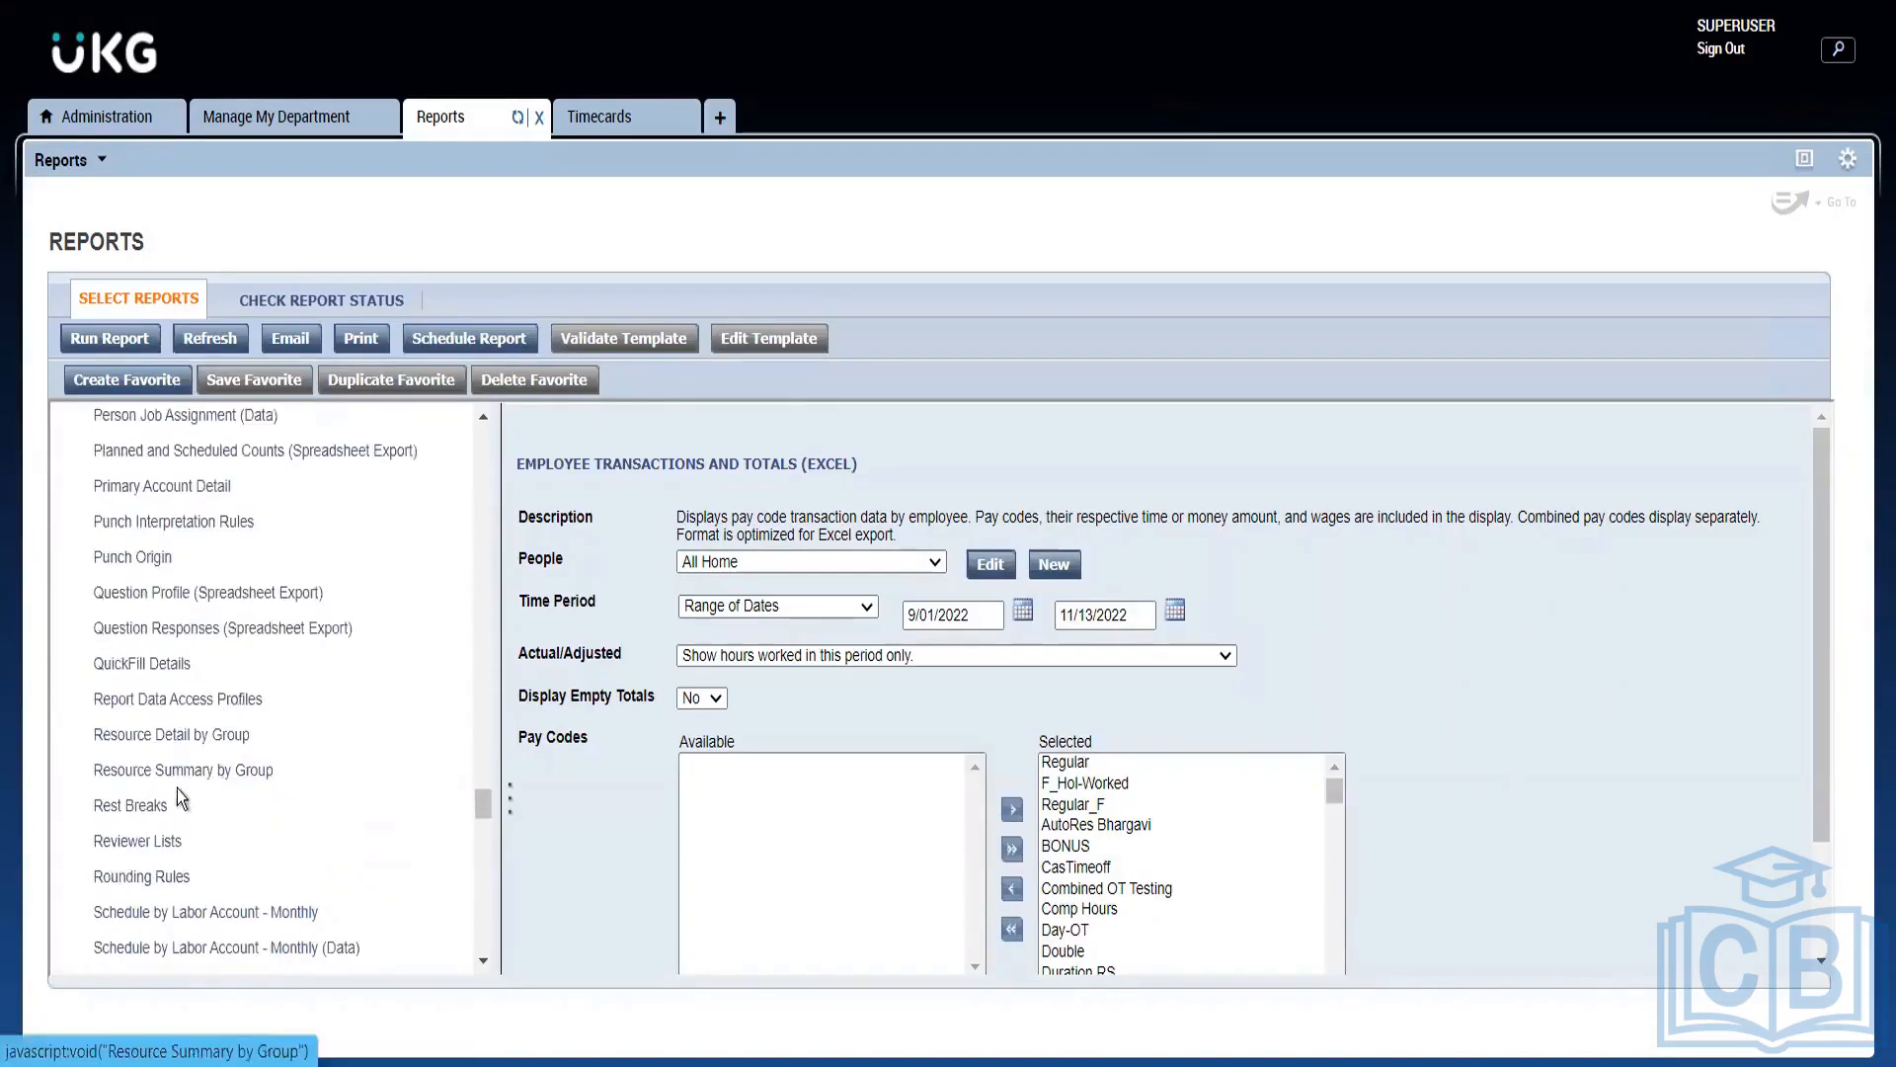
pyautogui.scroll(3, 175, 767)
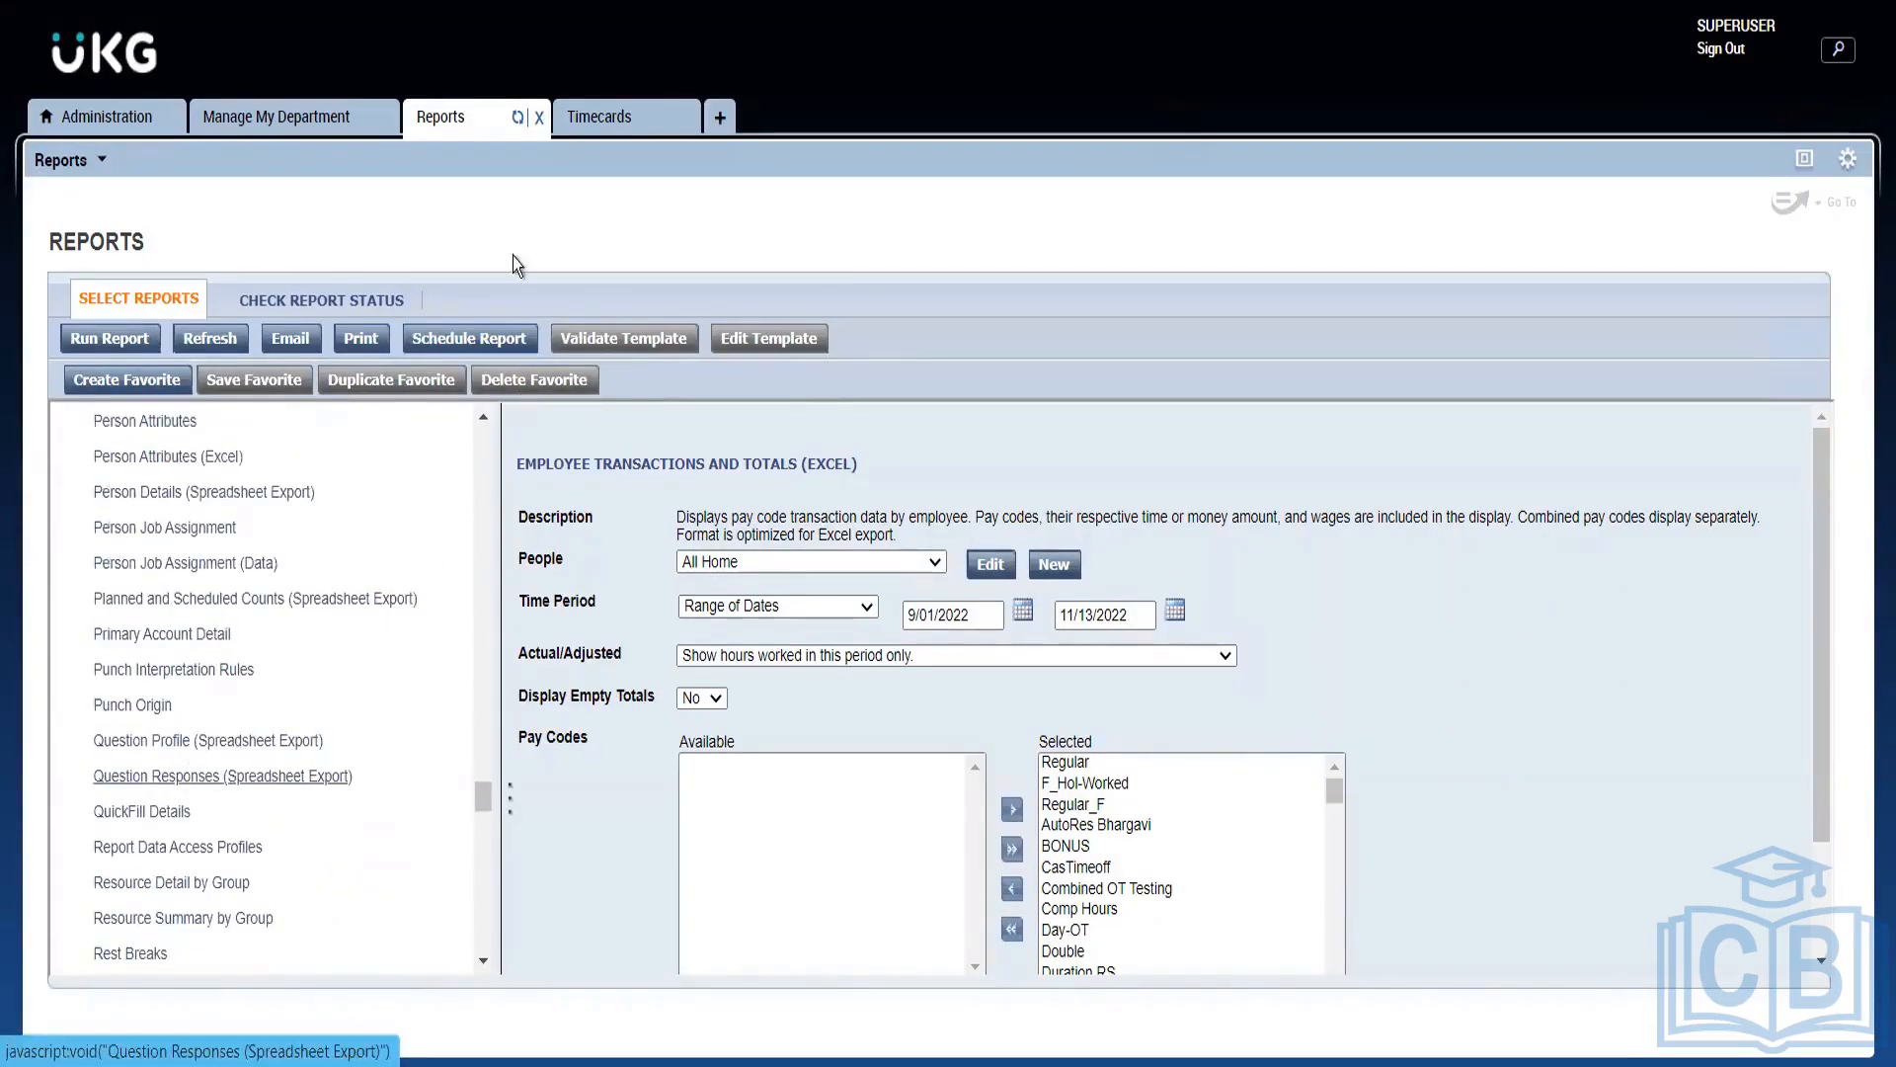
pyautogui.scroll(1, 168, 865)
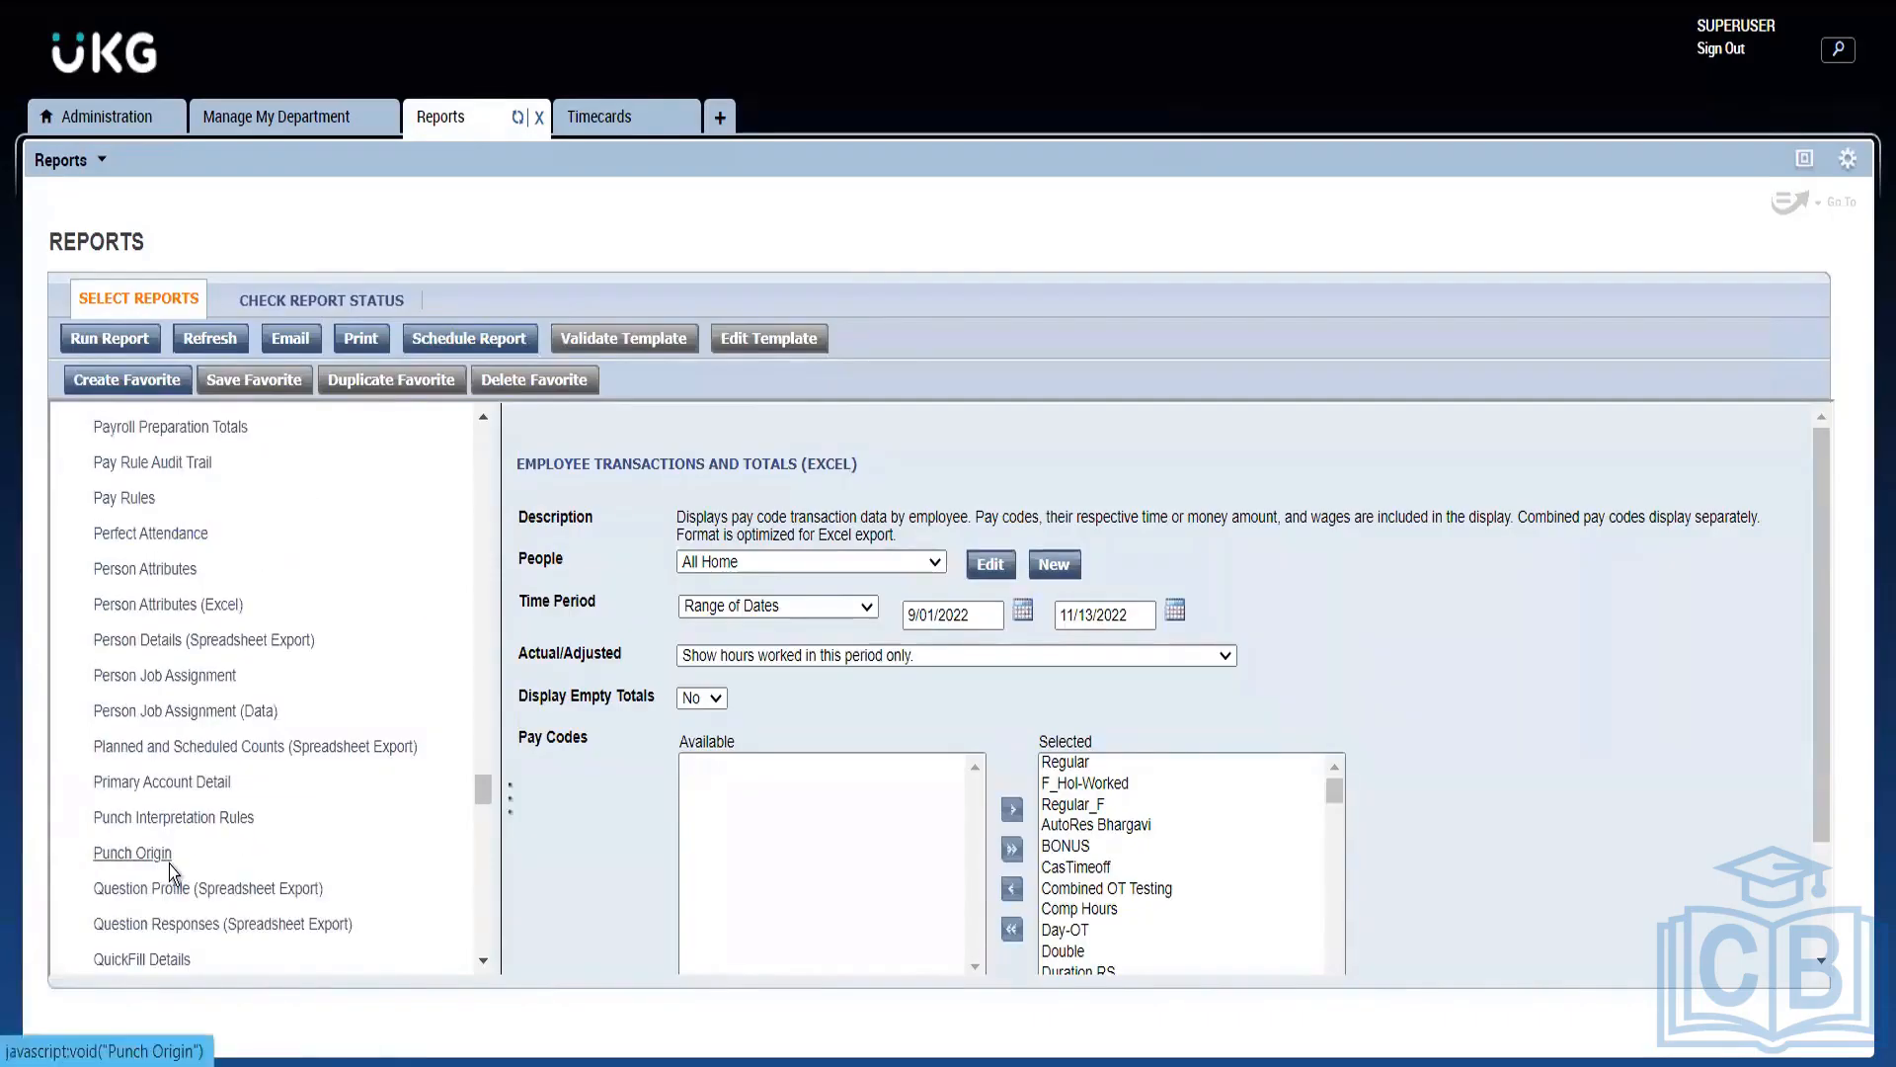
pyautogui.scroll(-8, 169, 863)
pyautogui.scroll(15, 191, 840)
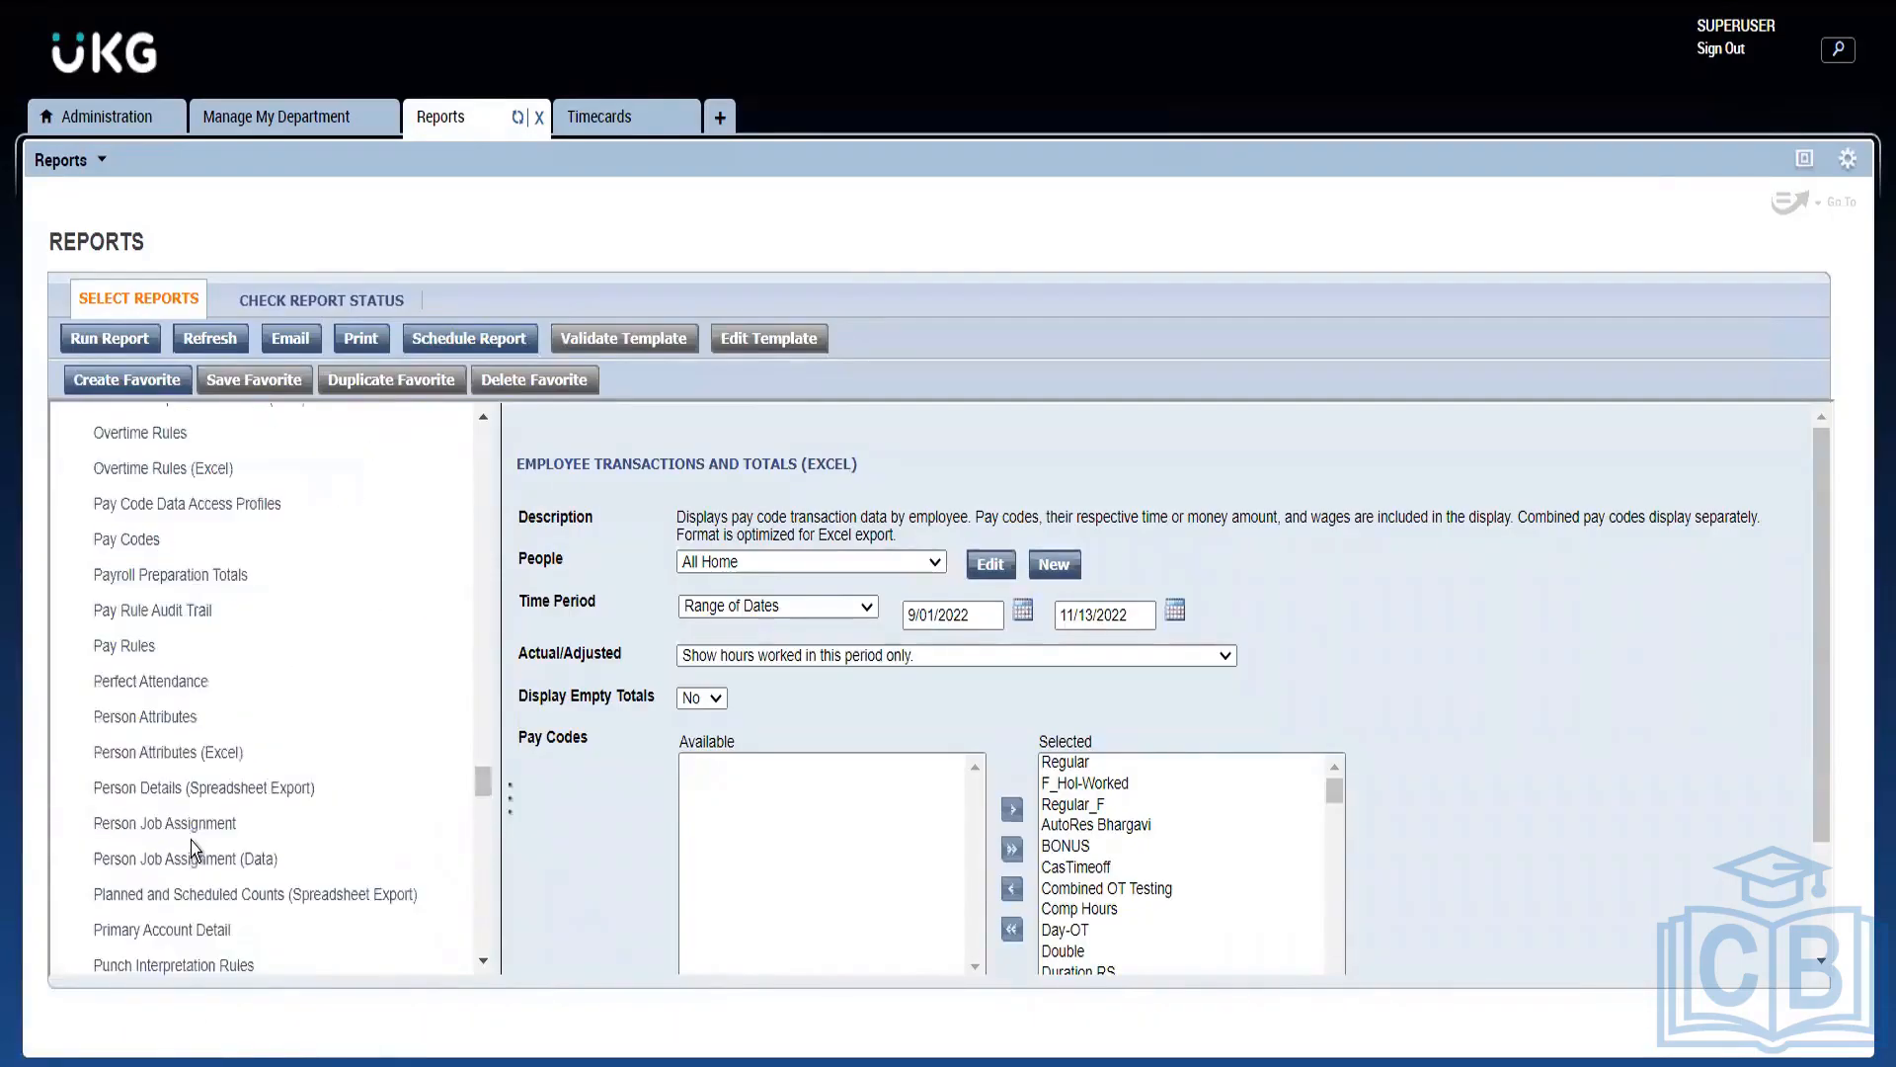
pyautogui.scroll(15, 192, 831)
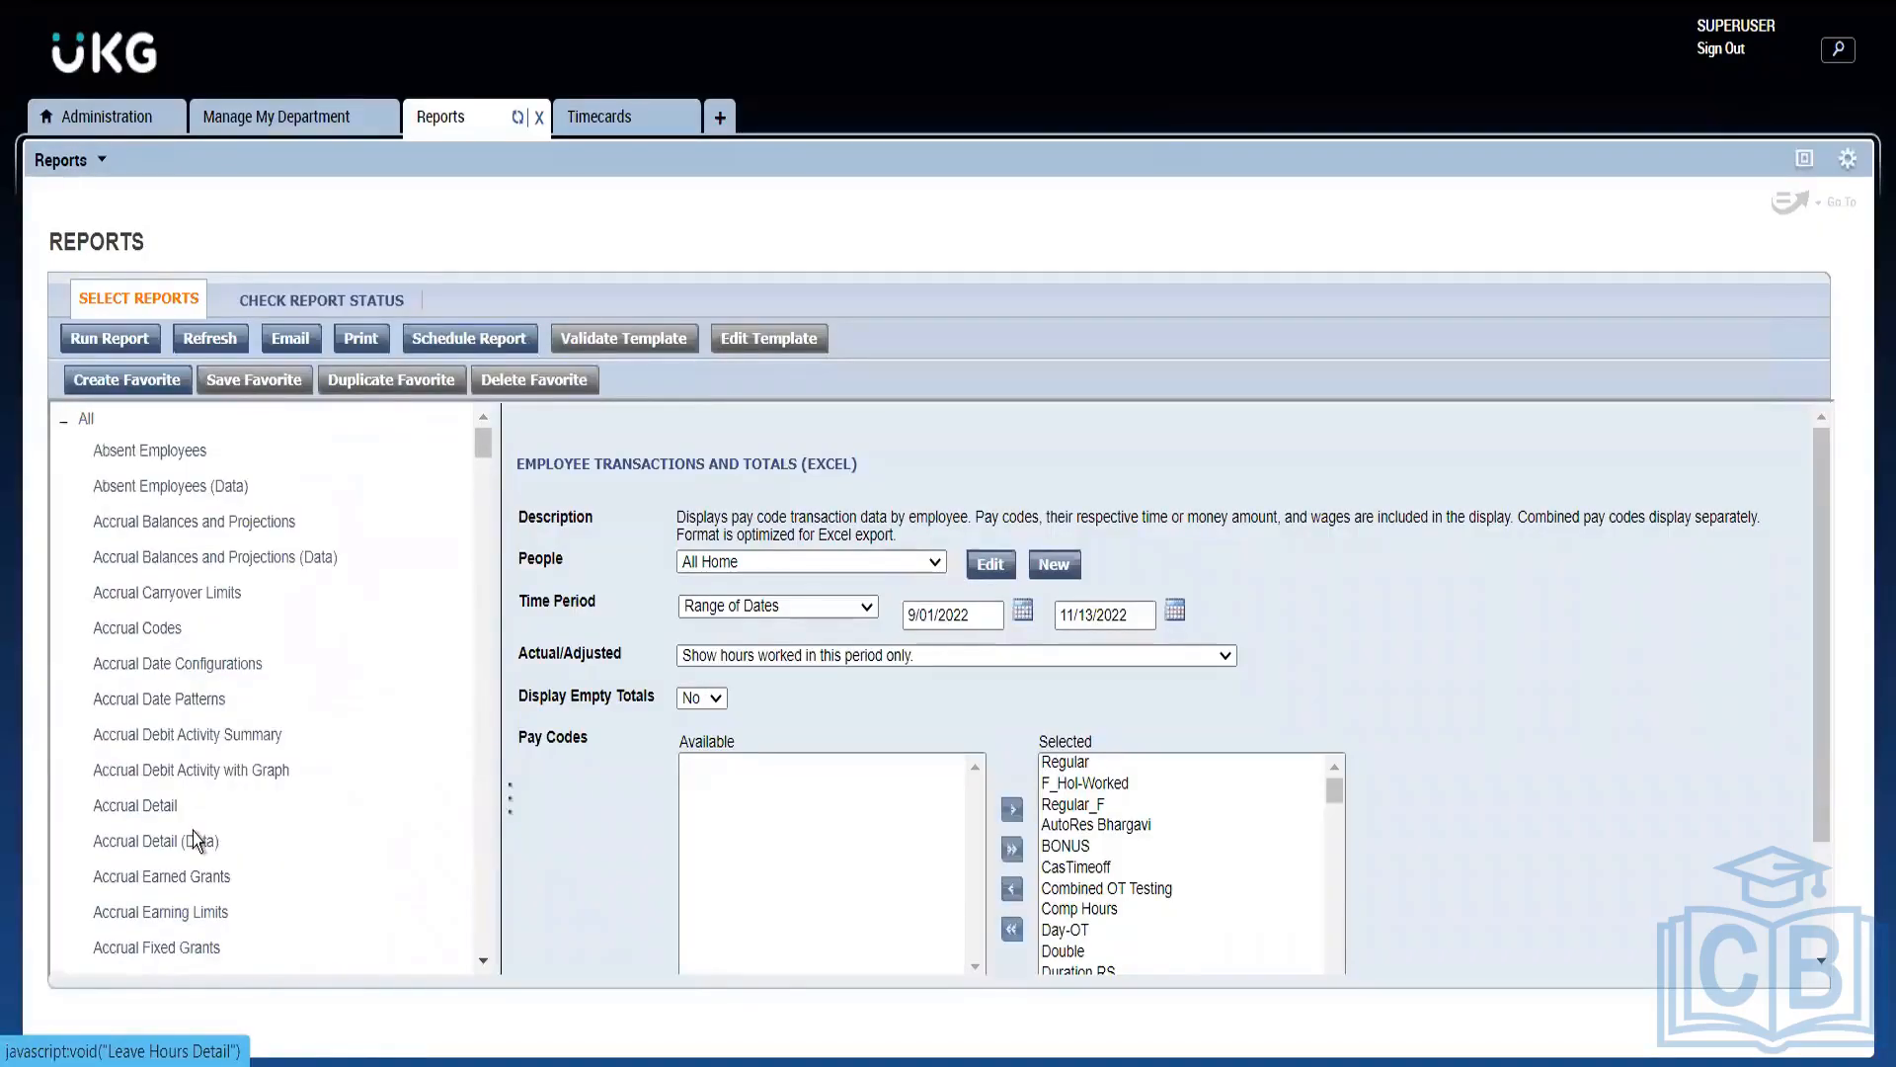
# Step: Collapse the All category, expand the Timecard category and open its Exceptions report
pyautogui.click(61, 422)
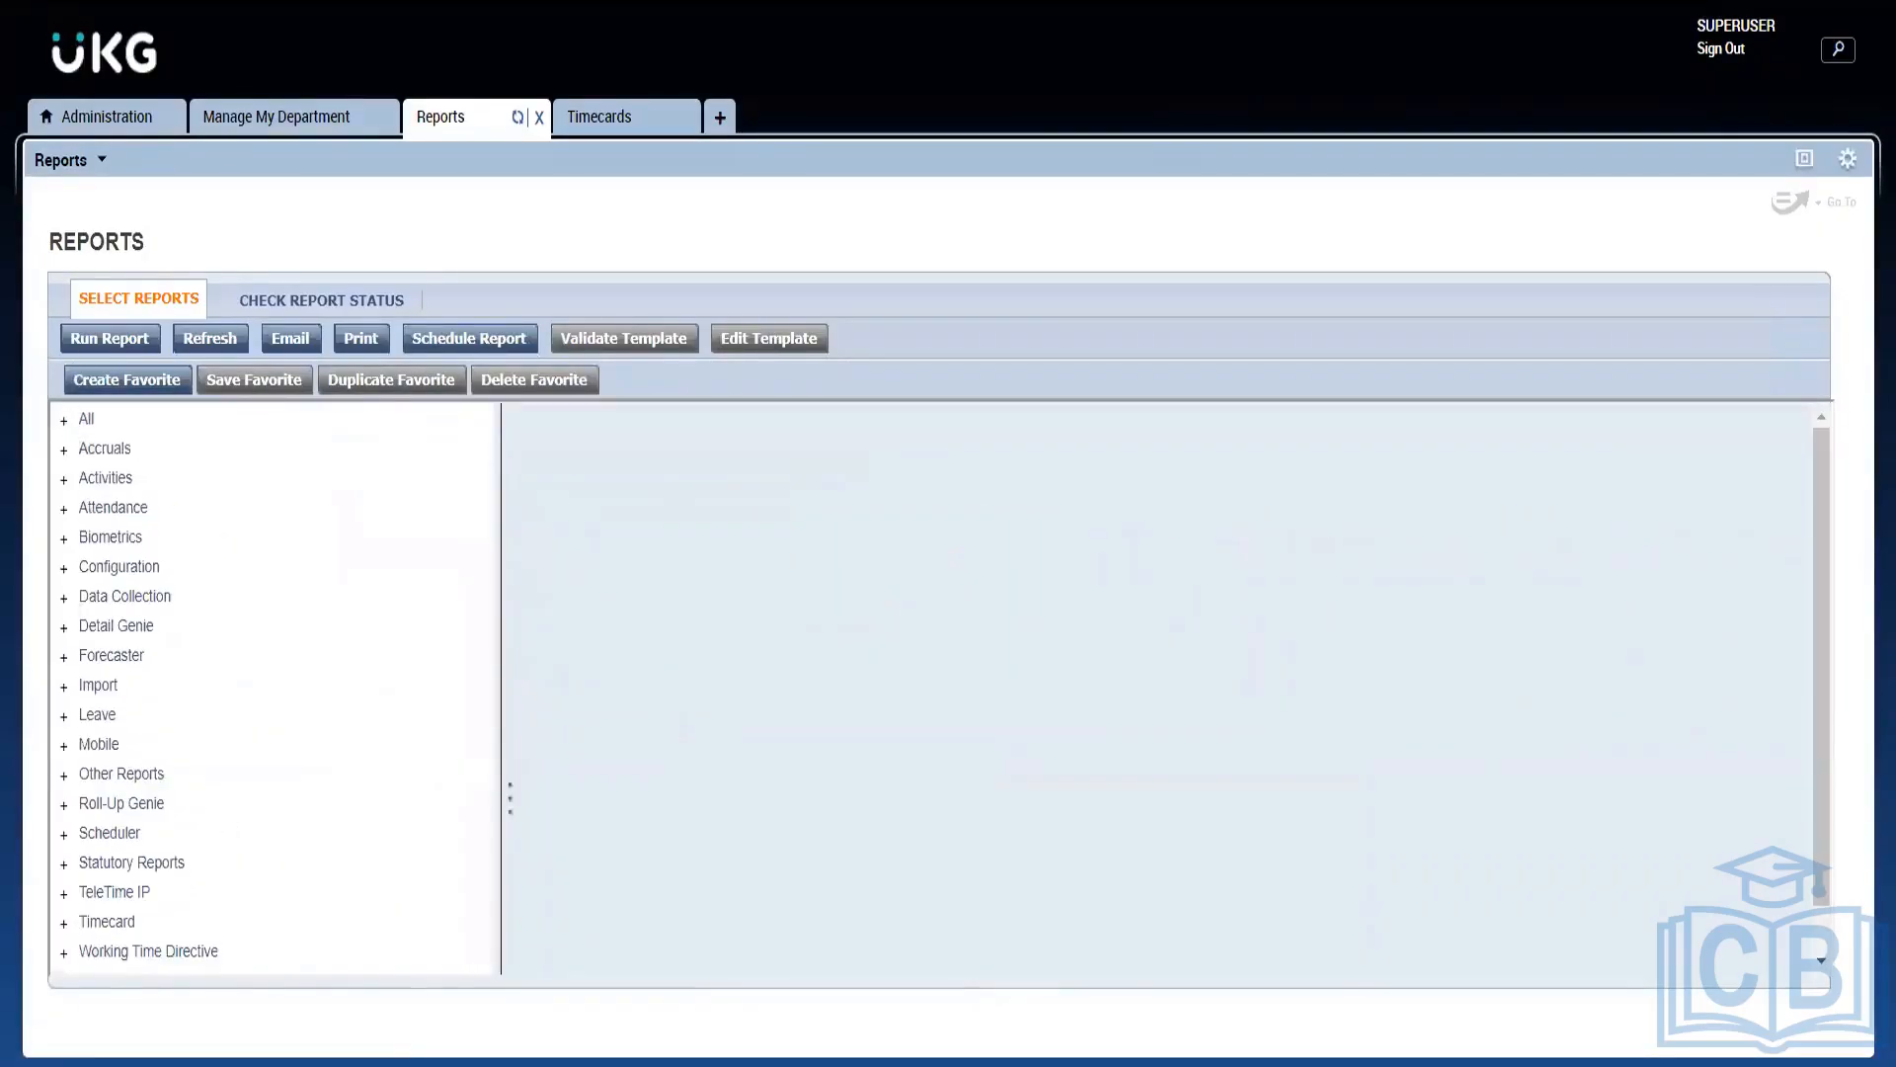
pyautogui.click(62, 925)
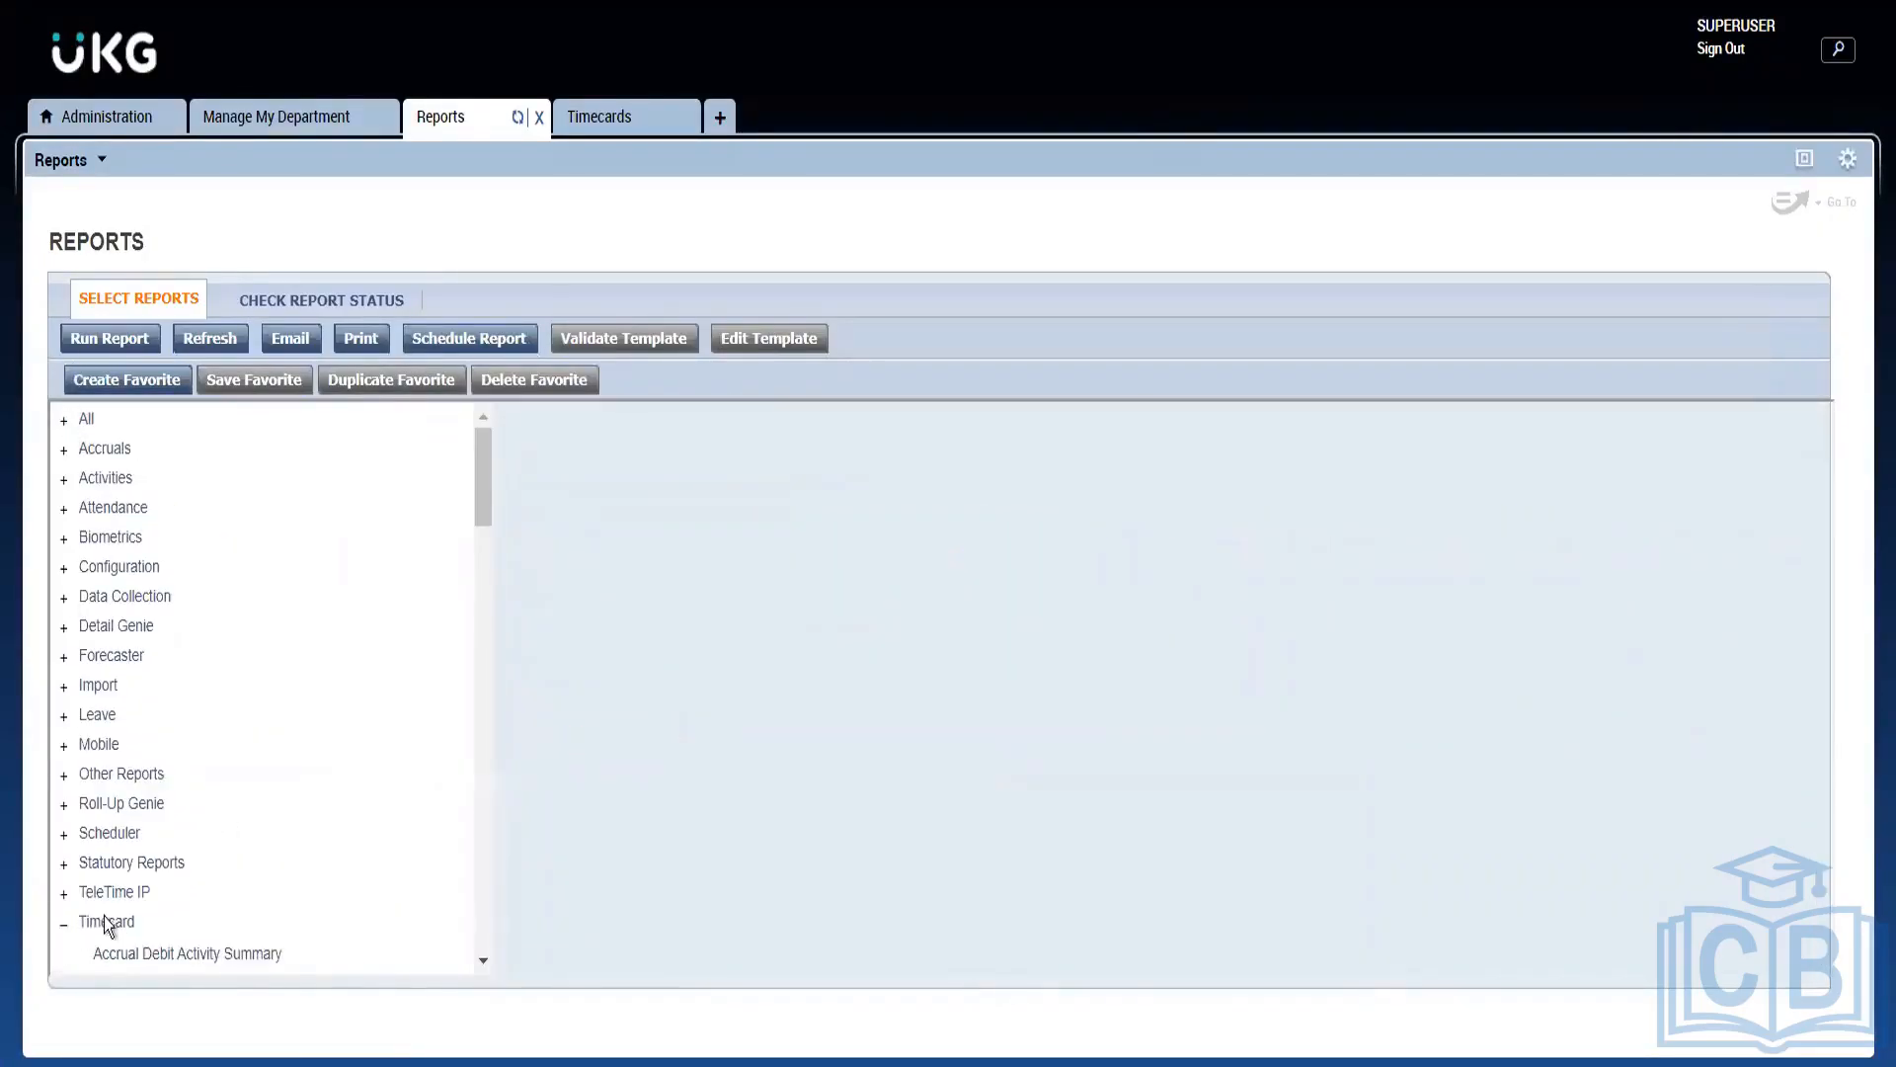
pyautogui.scroll(-4, 156, 857)
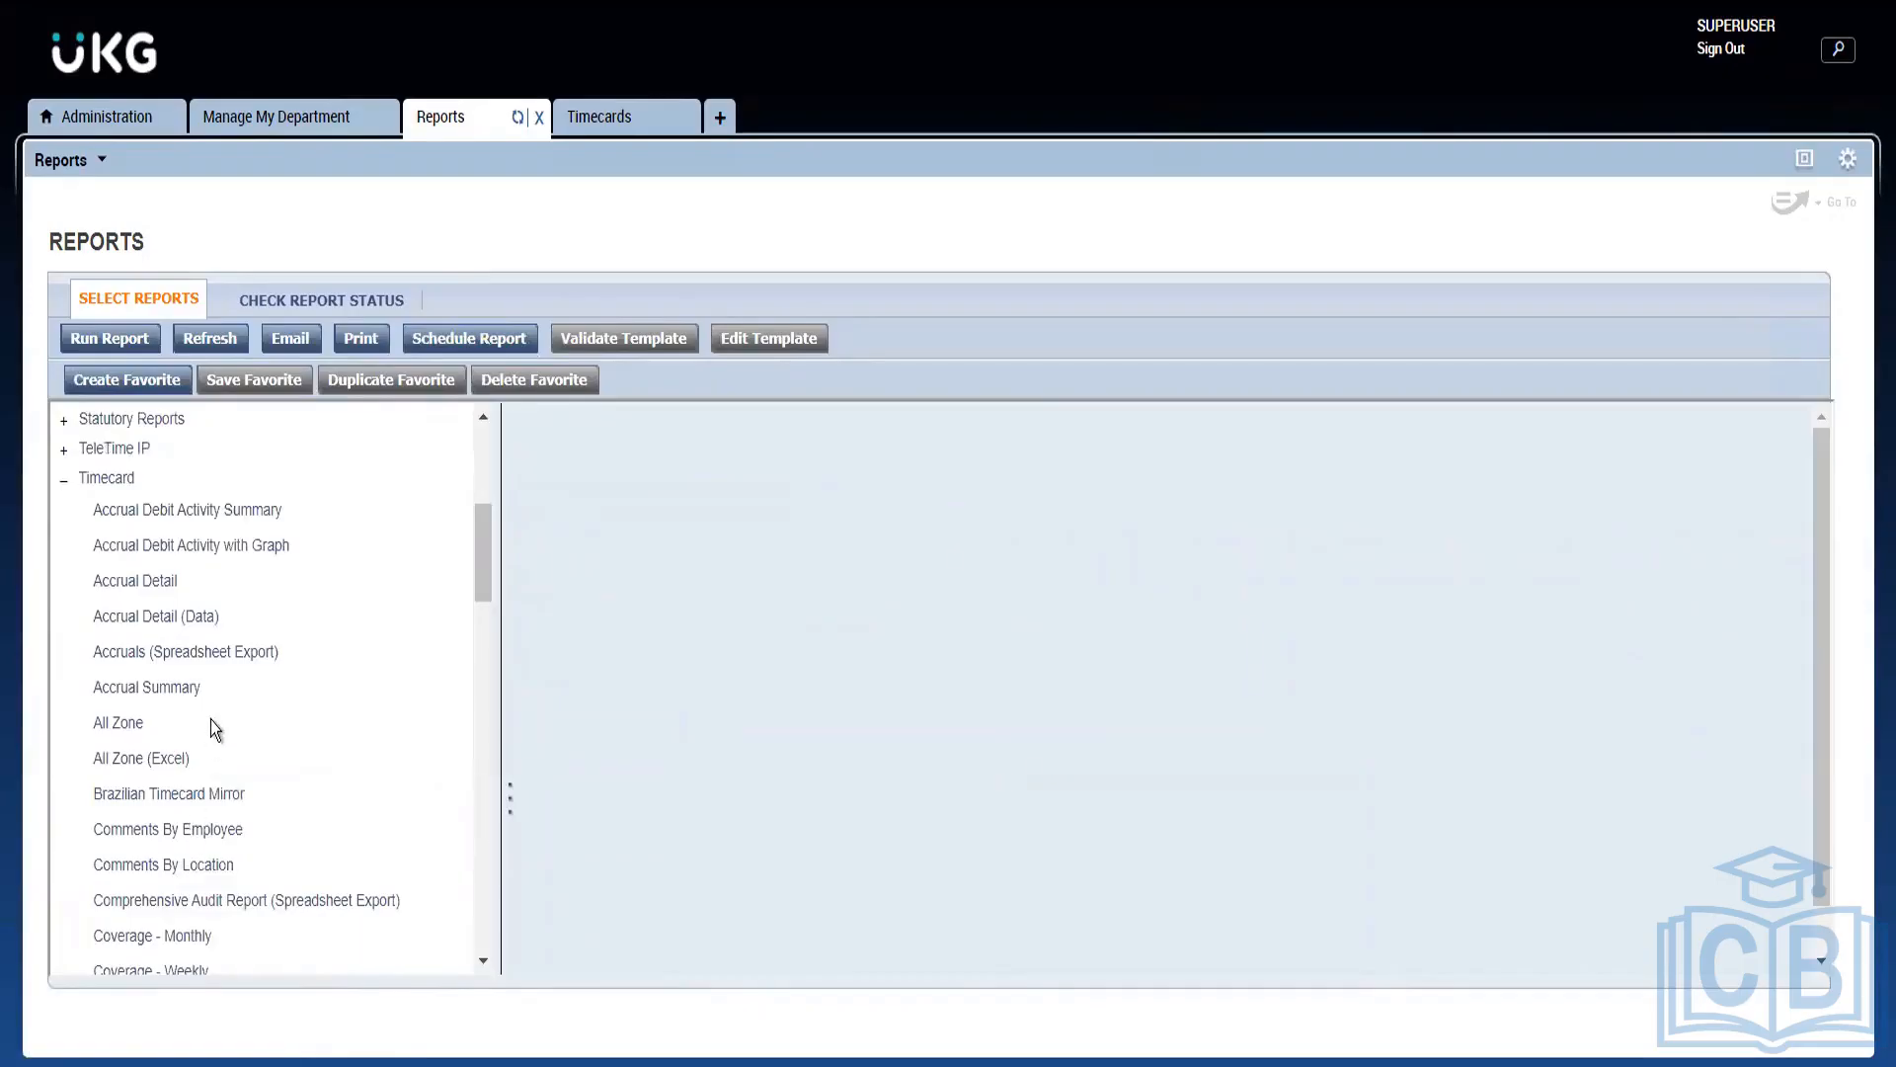
pyautogui.scroll(-4, 209, 745)
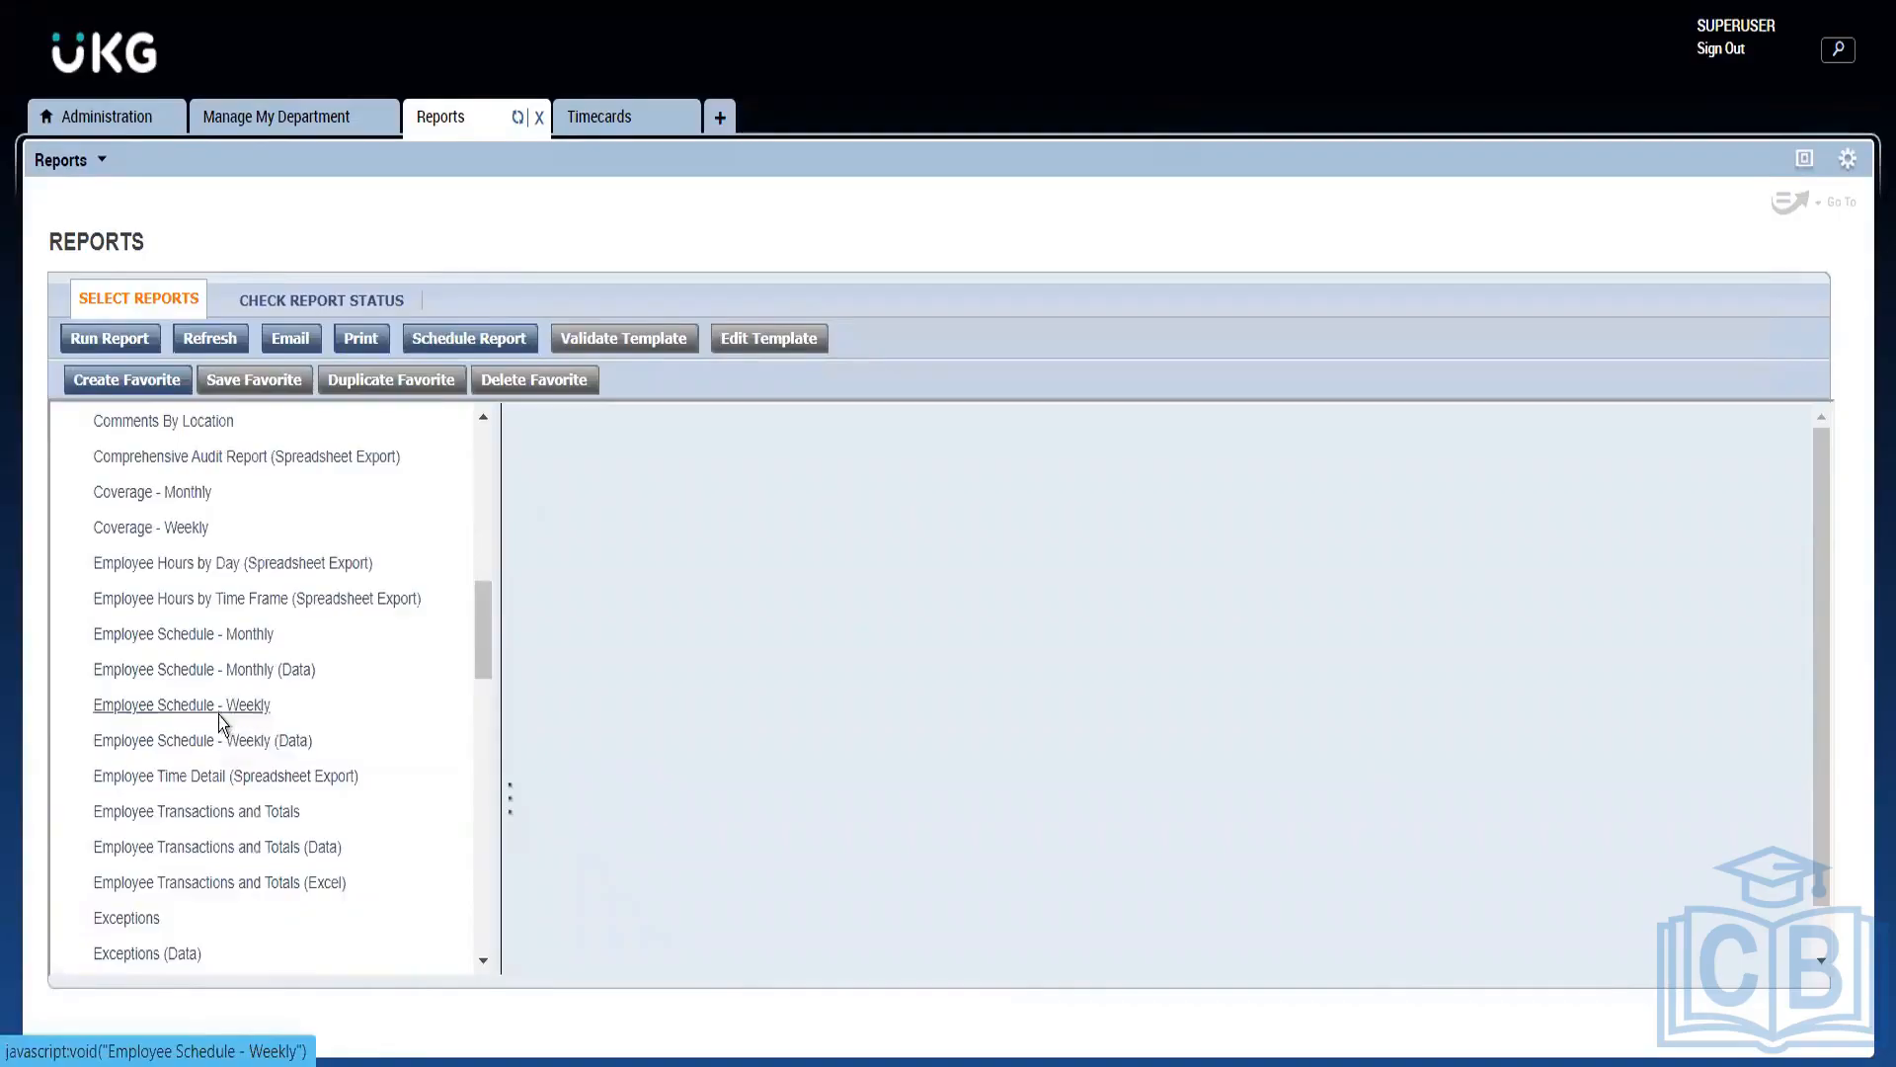
pyautogui.scroll(-1, 217, 715)
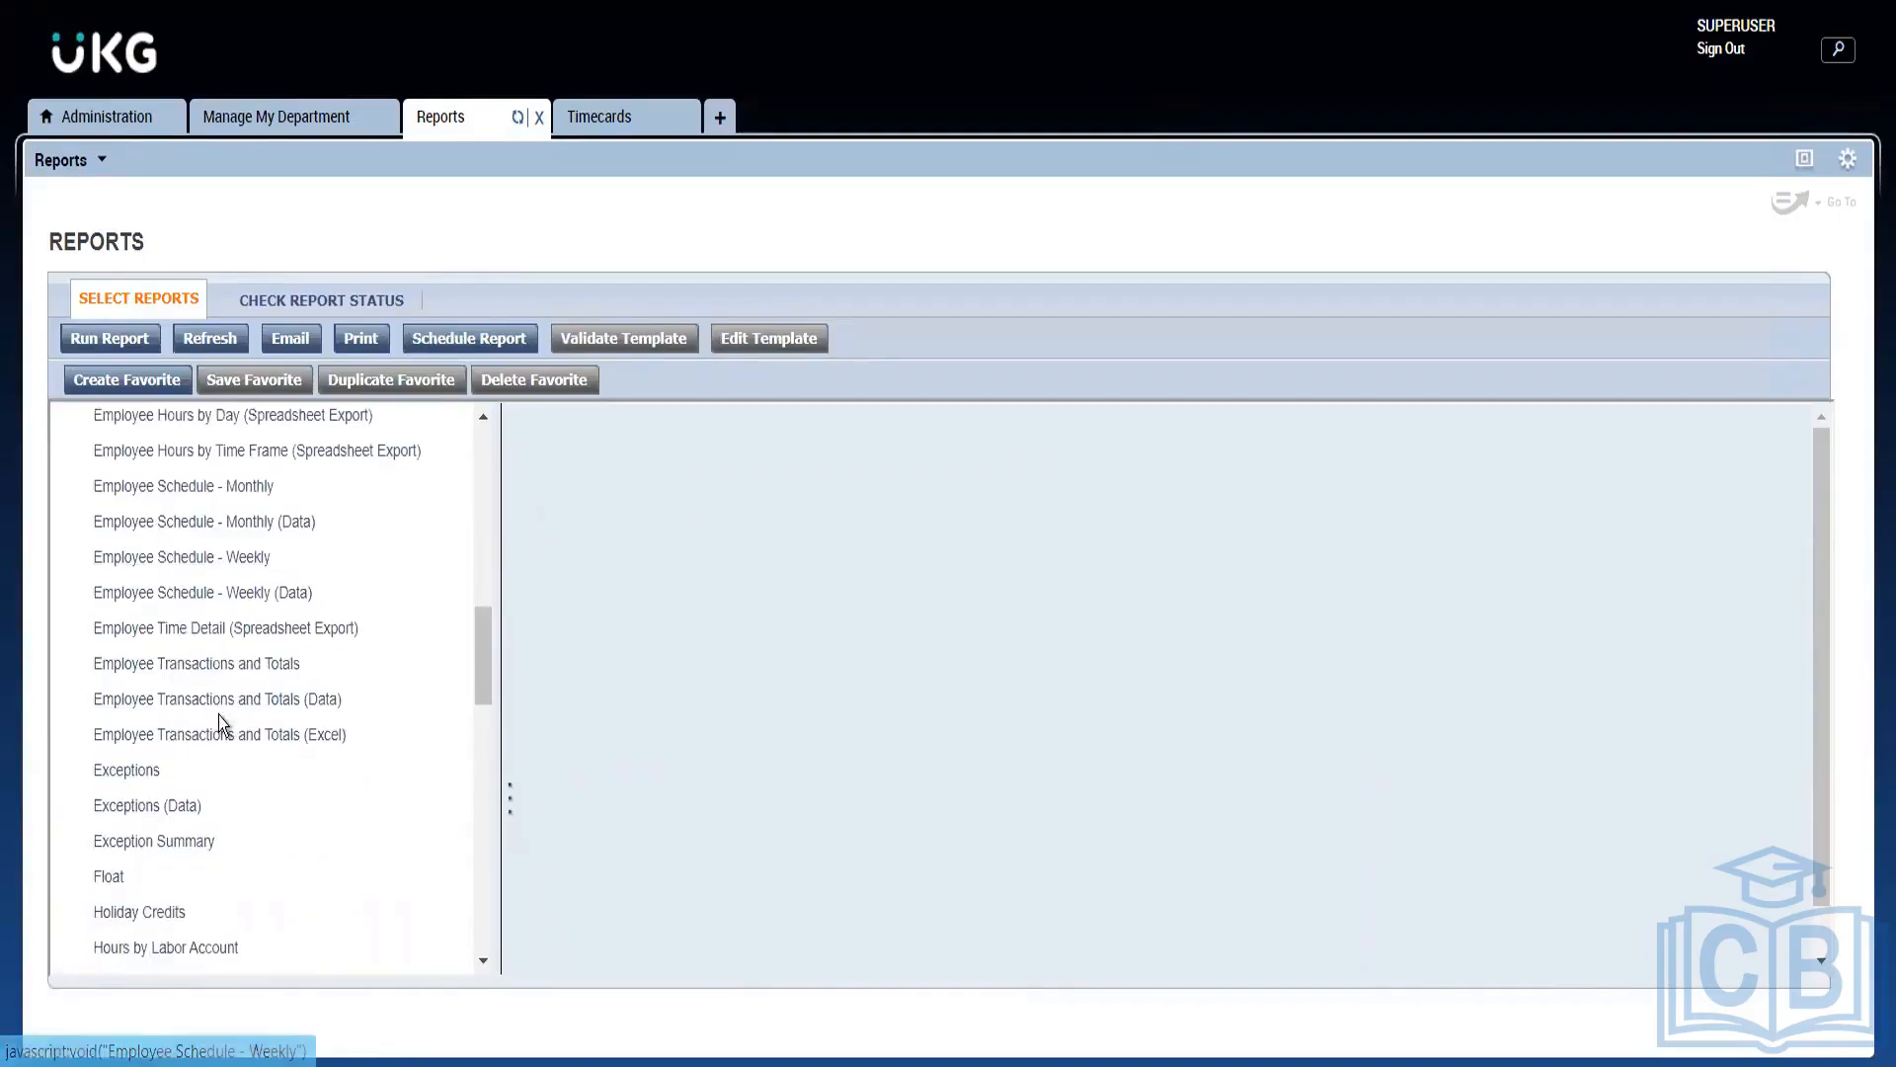
pyautogui.click(126, 770)
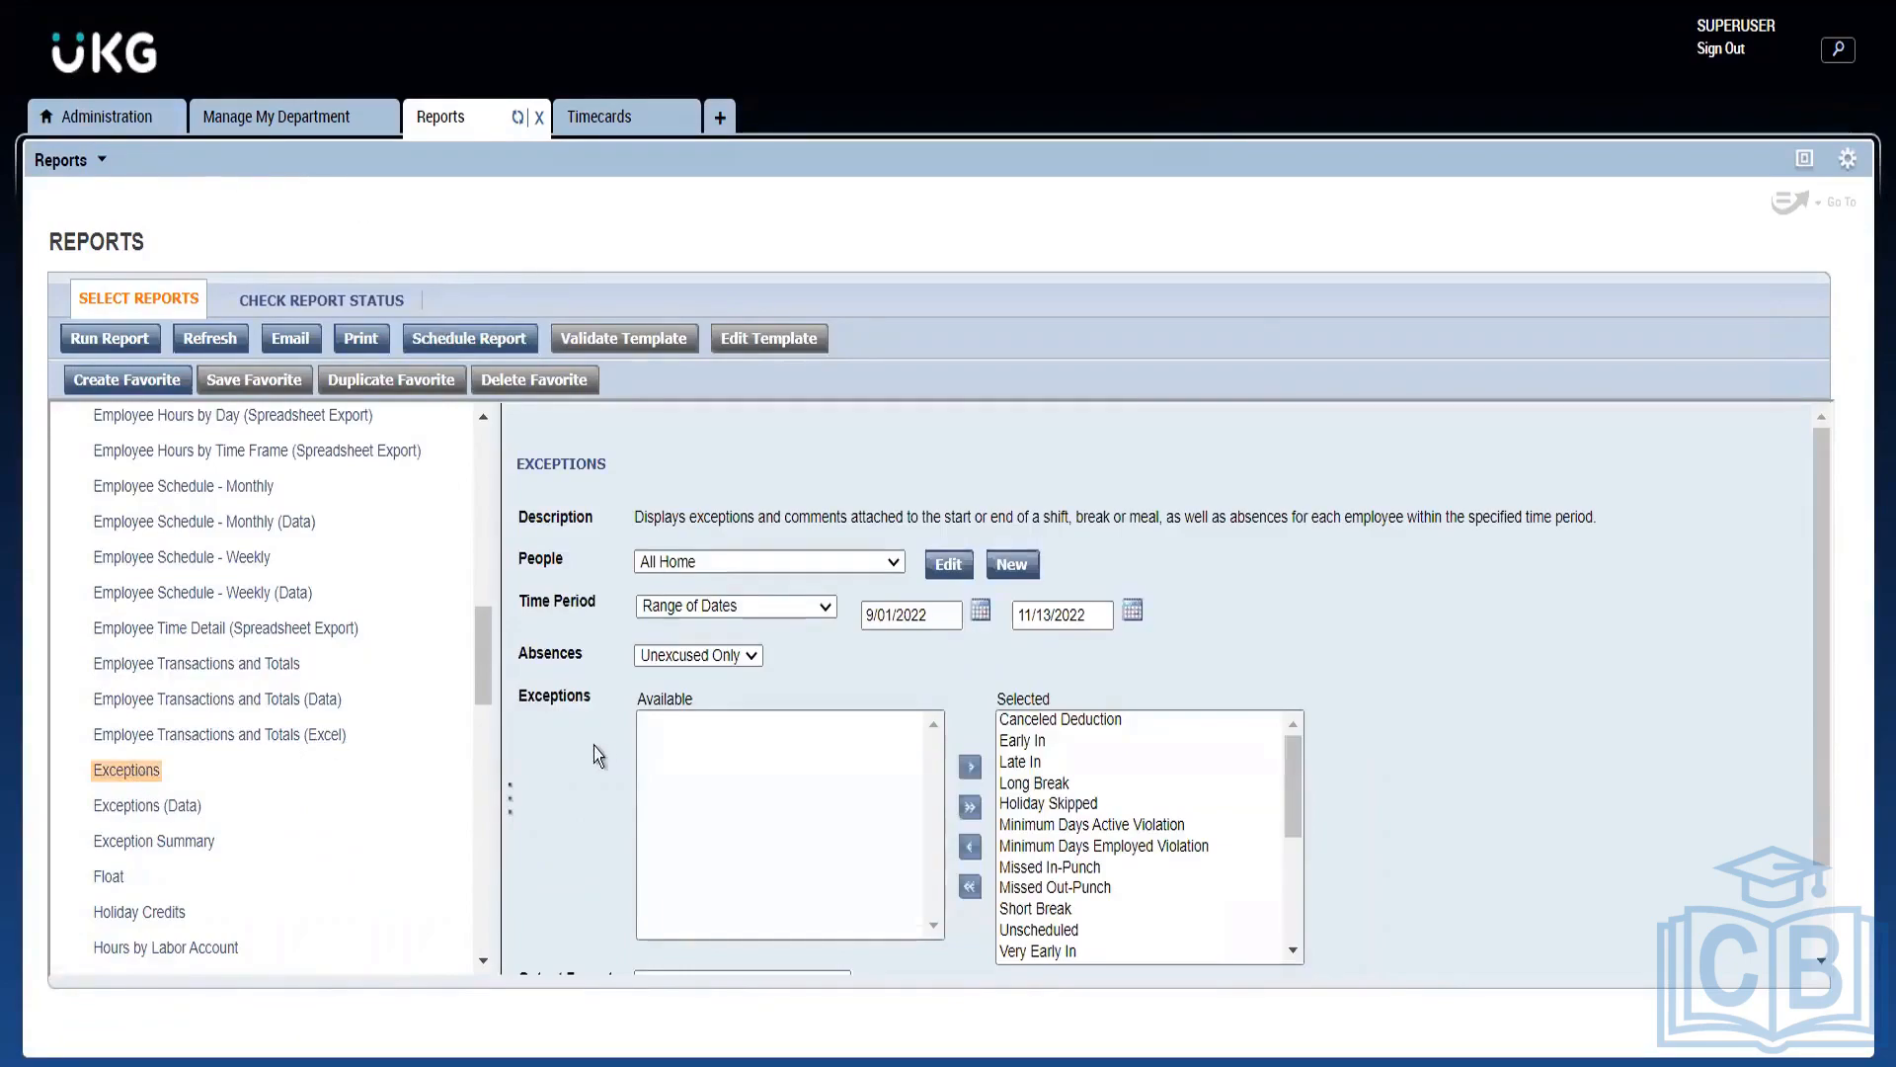
# Step: Examine the Exceptions report's selected exception types and its available output formats
pyautogui.scroll(-3, 1037, 810)
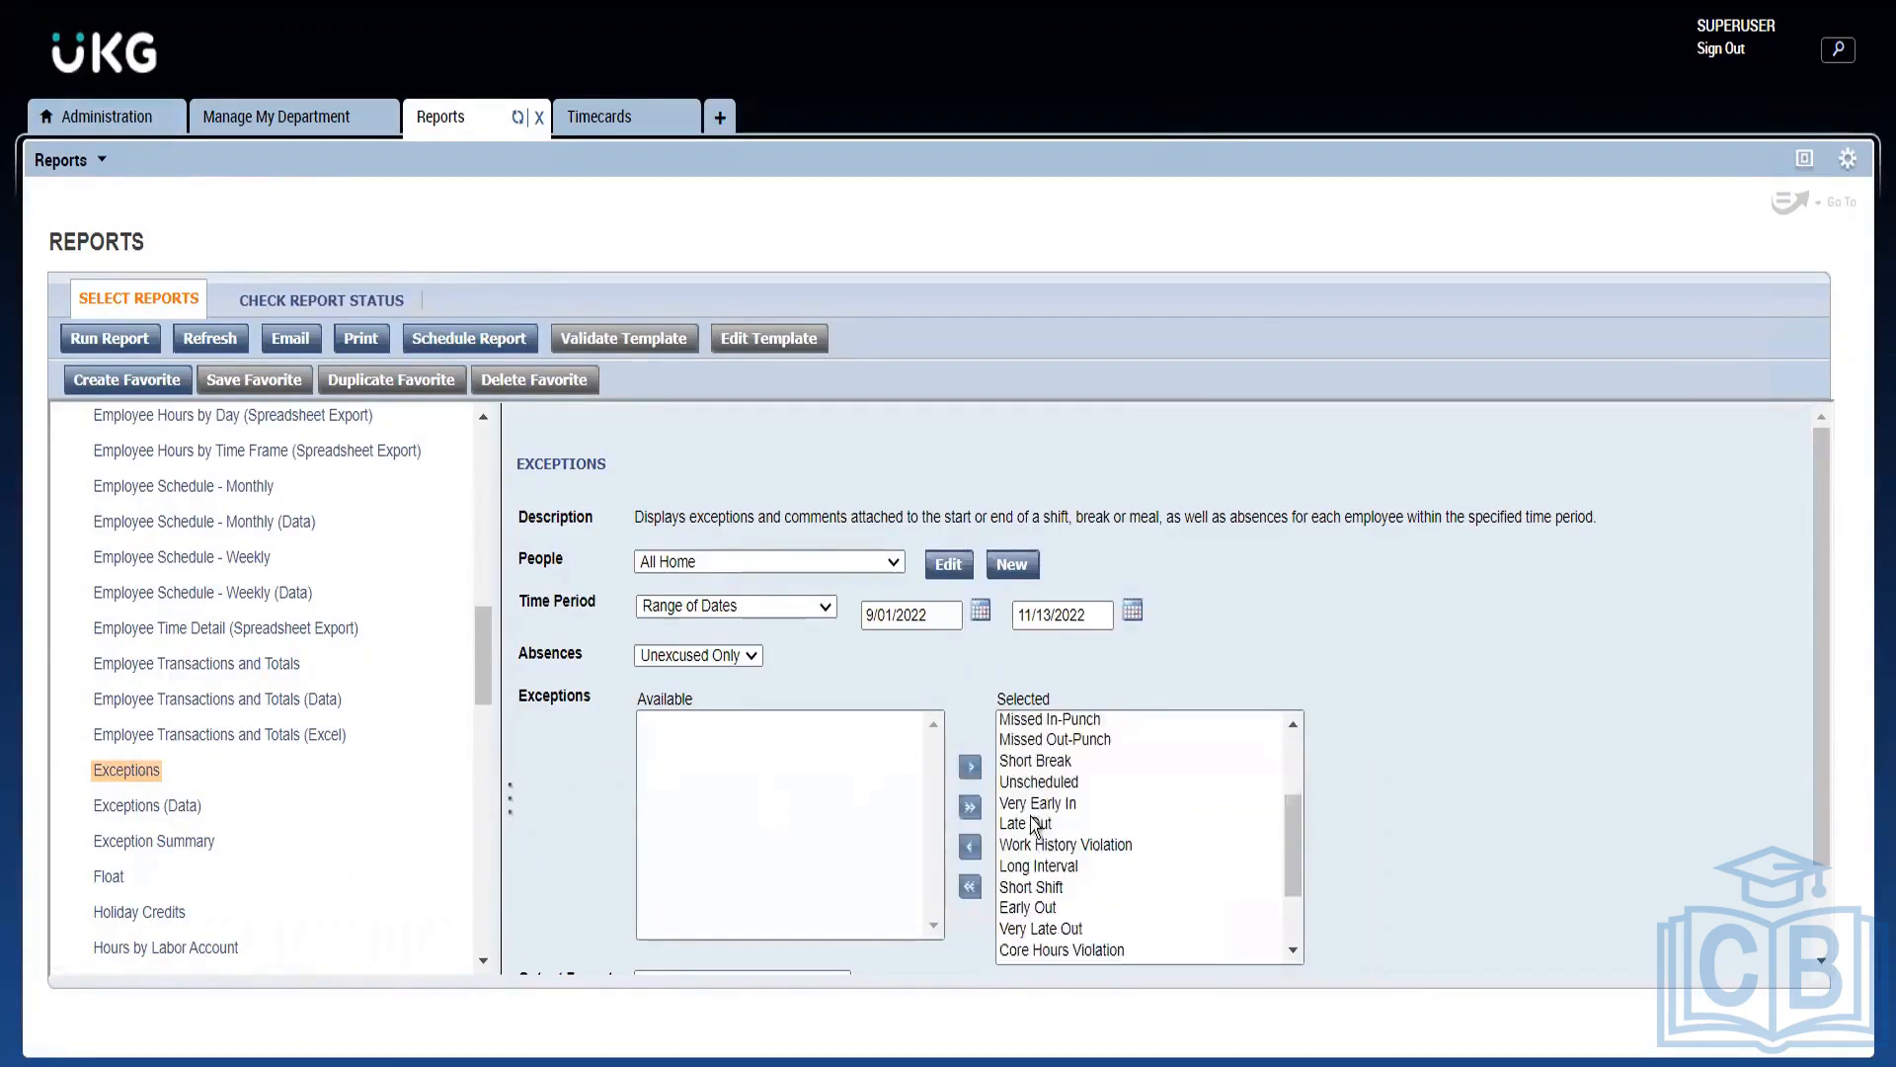
pyautogui.scroll(3, 1039, 813)
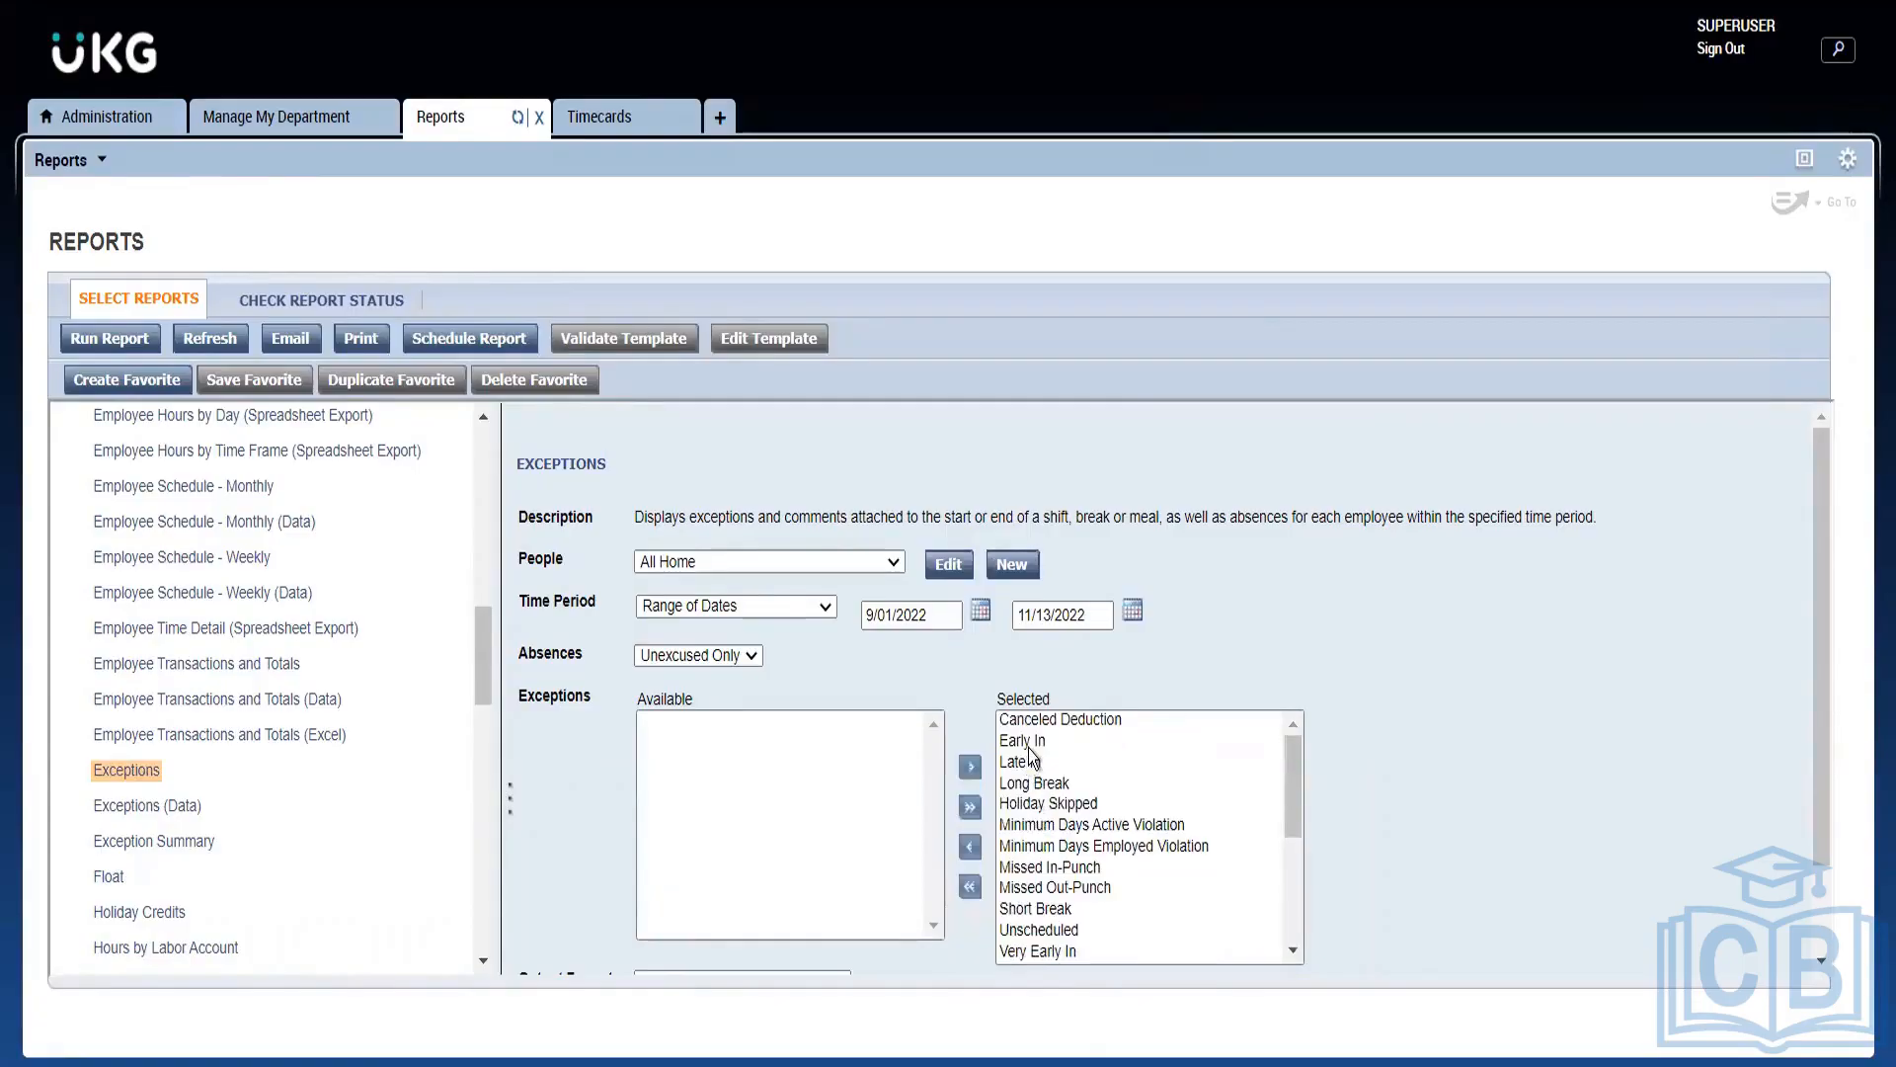
pyautogui.scroll(-5, 1175, 924)
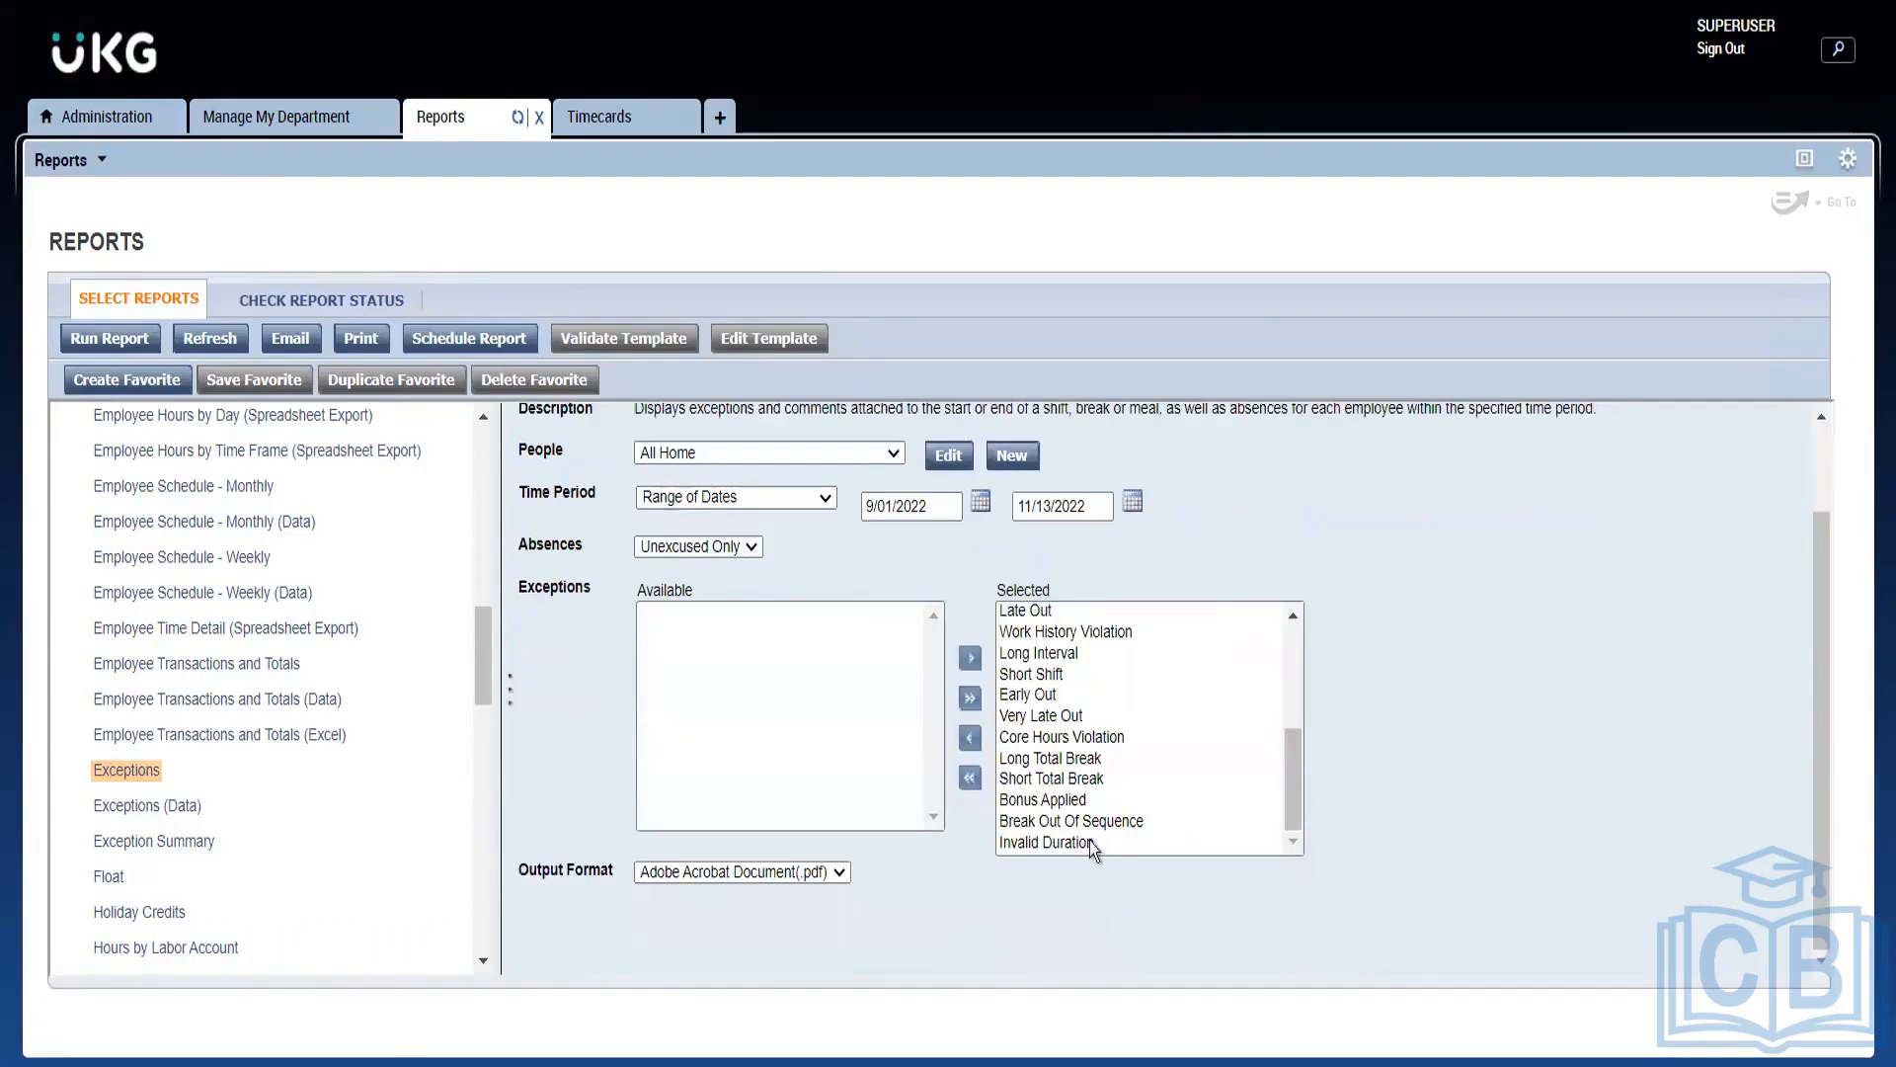
pyautogui.scroll(5, 1088, 810)
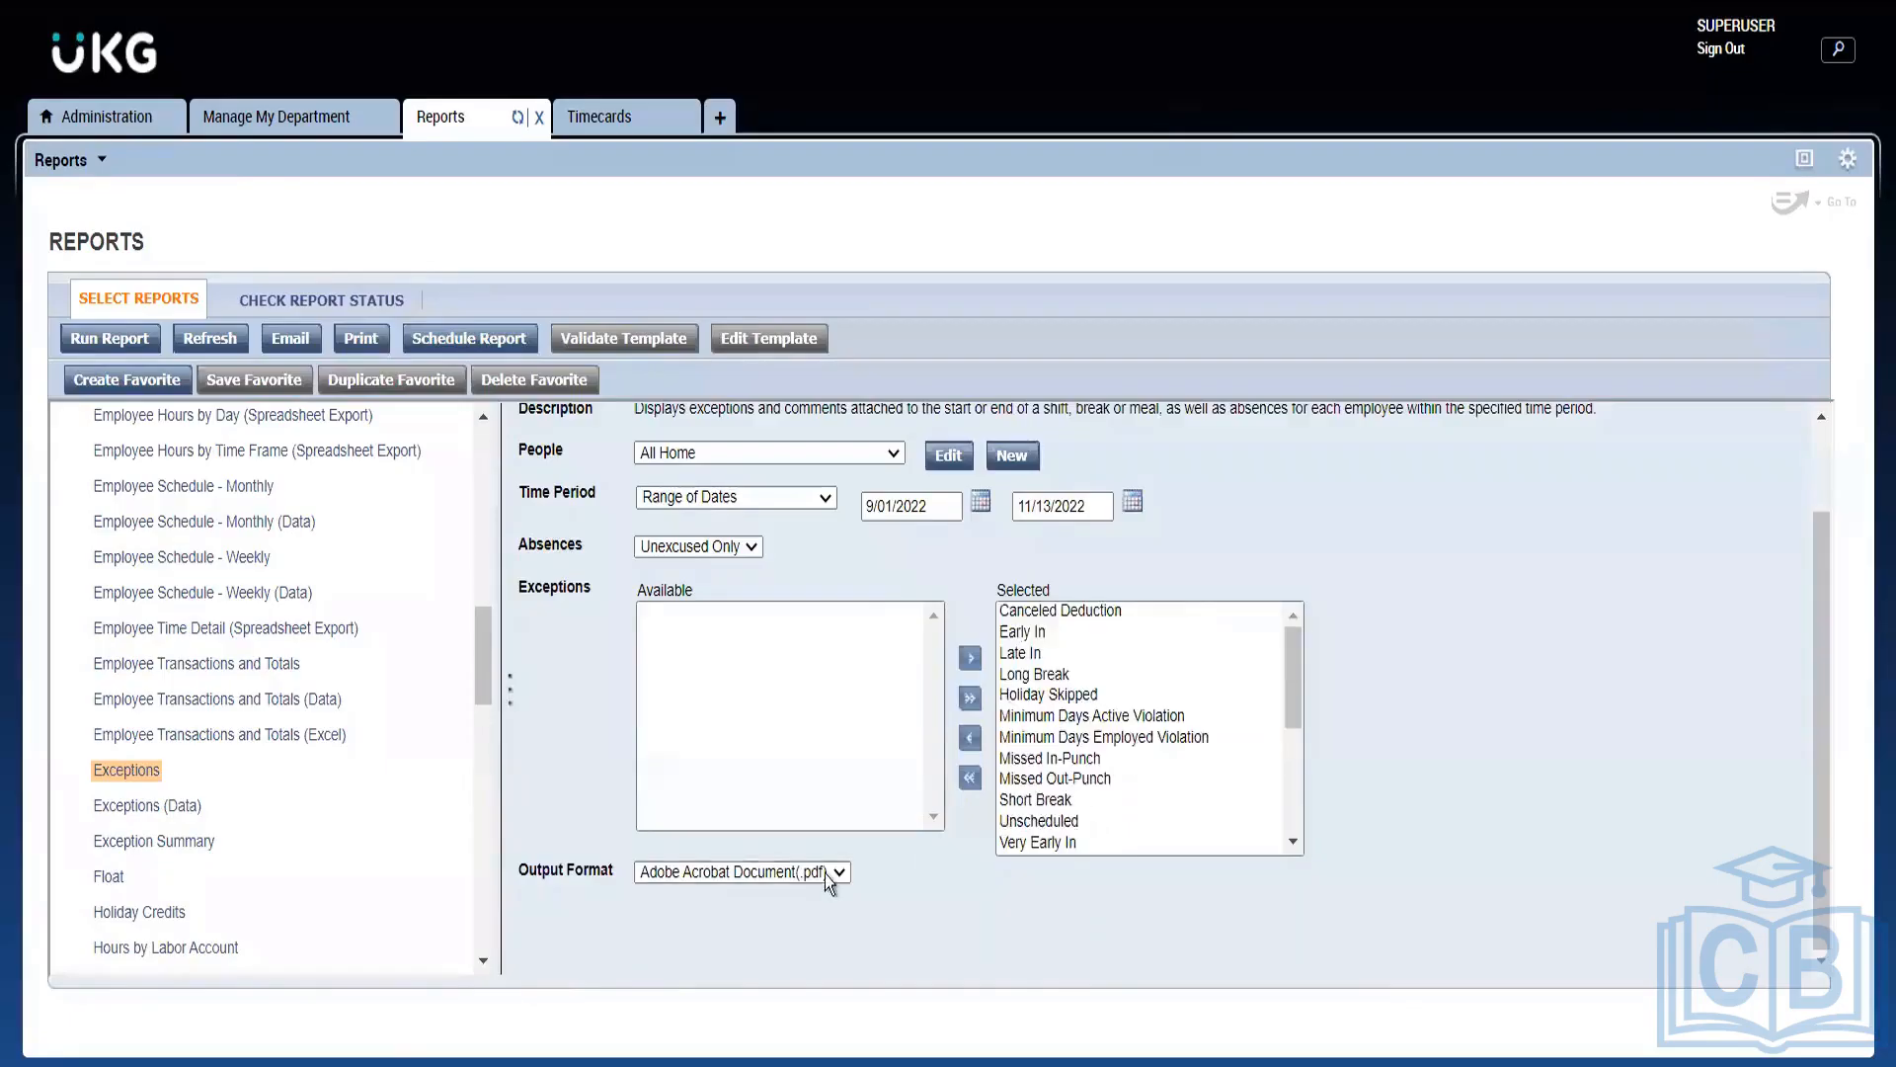
pyautogui.scroll(2, 844, 773)
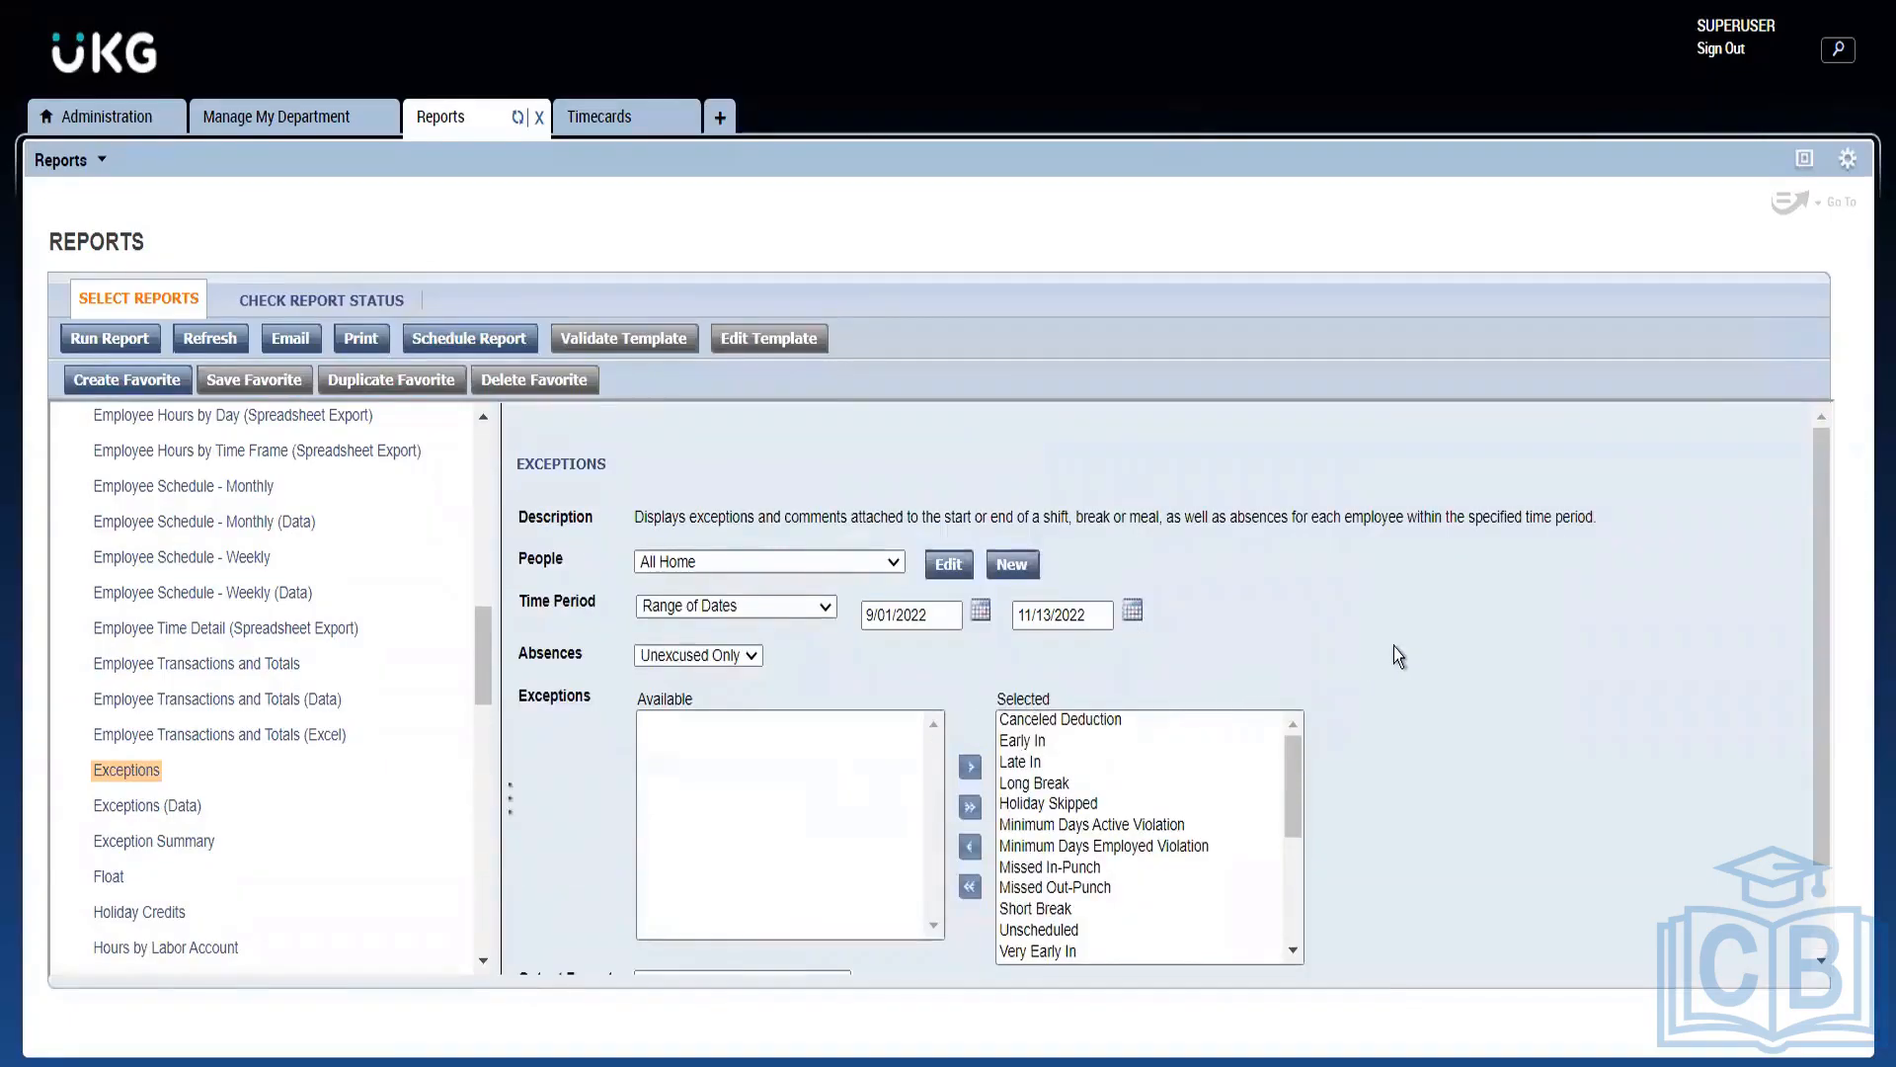
pyautogui.scroll(-5, 1159, 732)
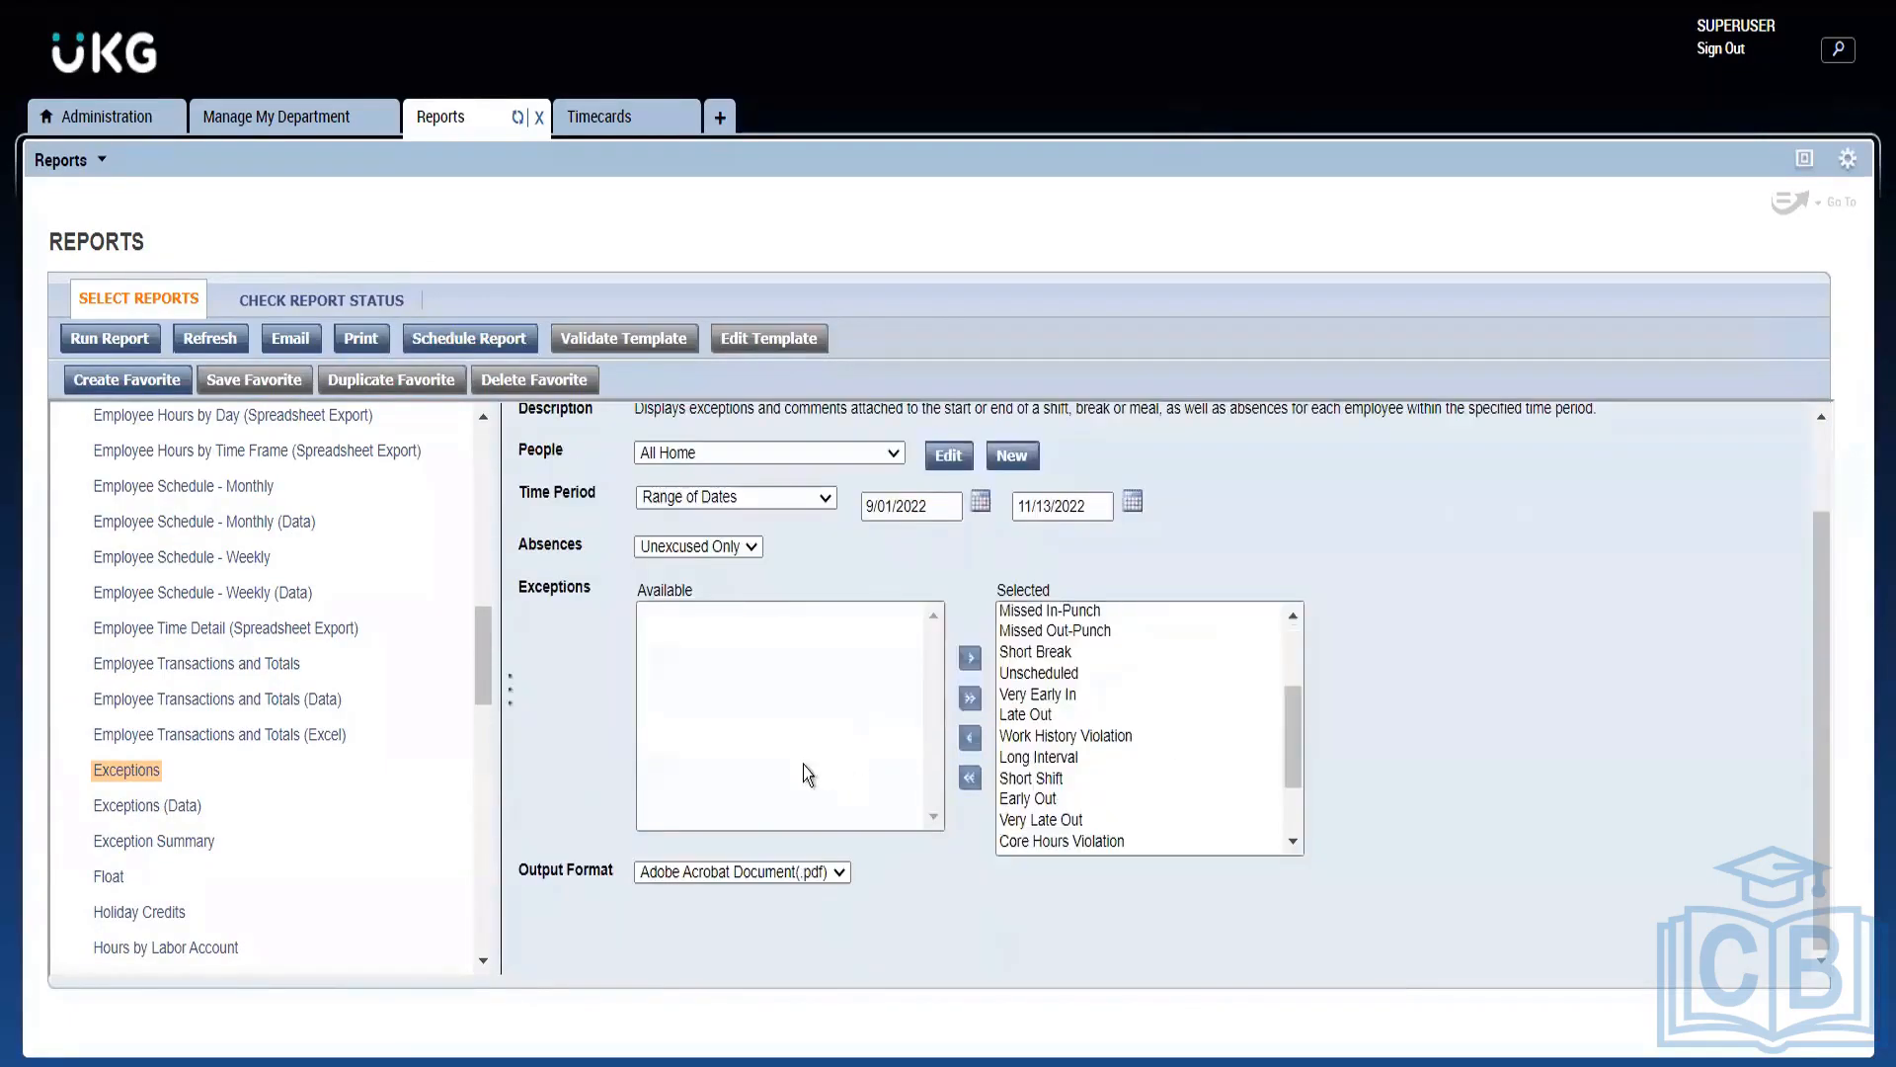
pyautogui.click(771, 871)
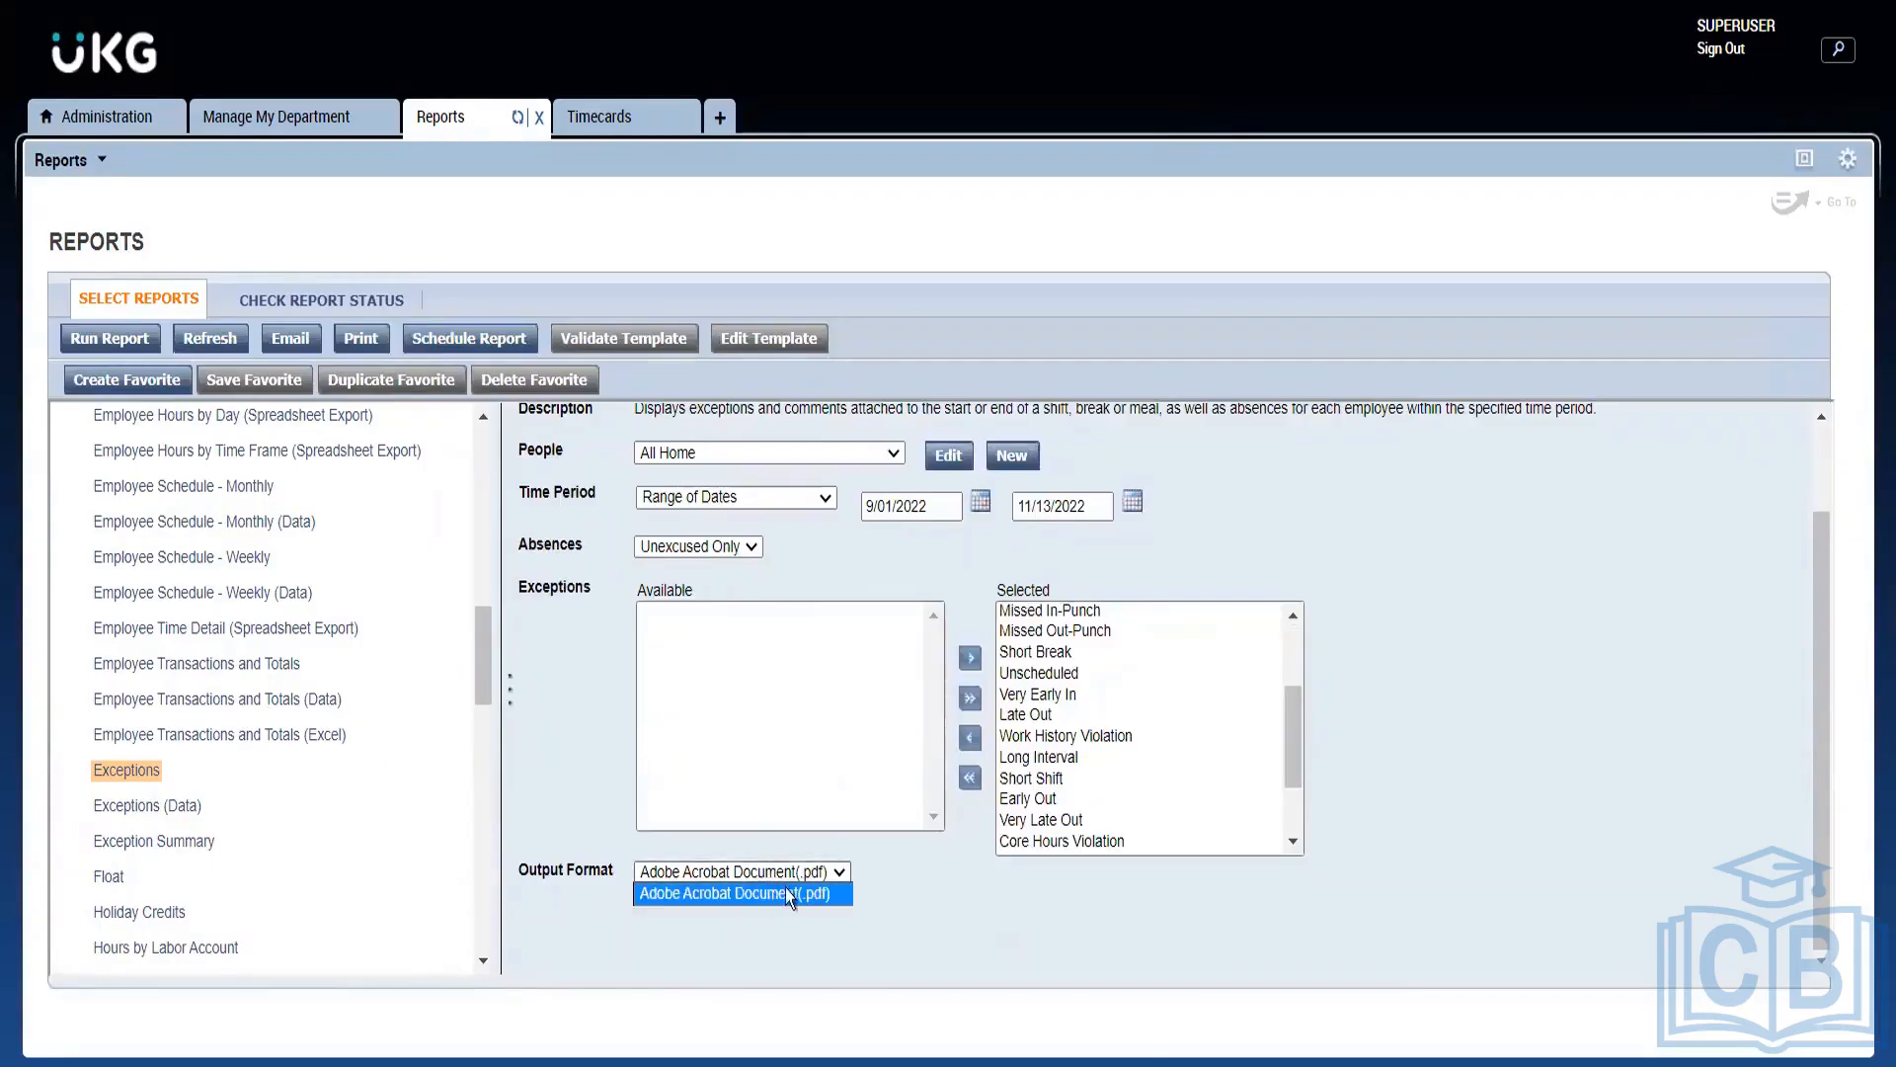
pyautogui.click(780, 891)
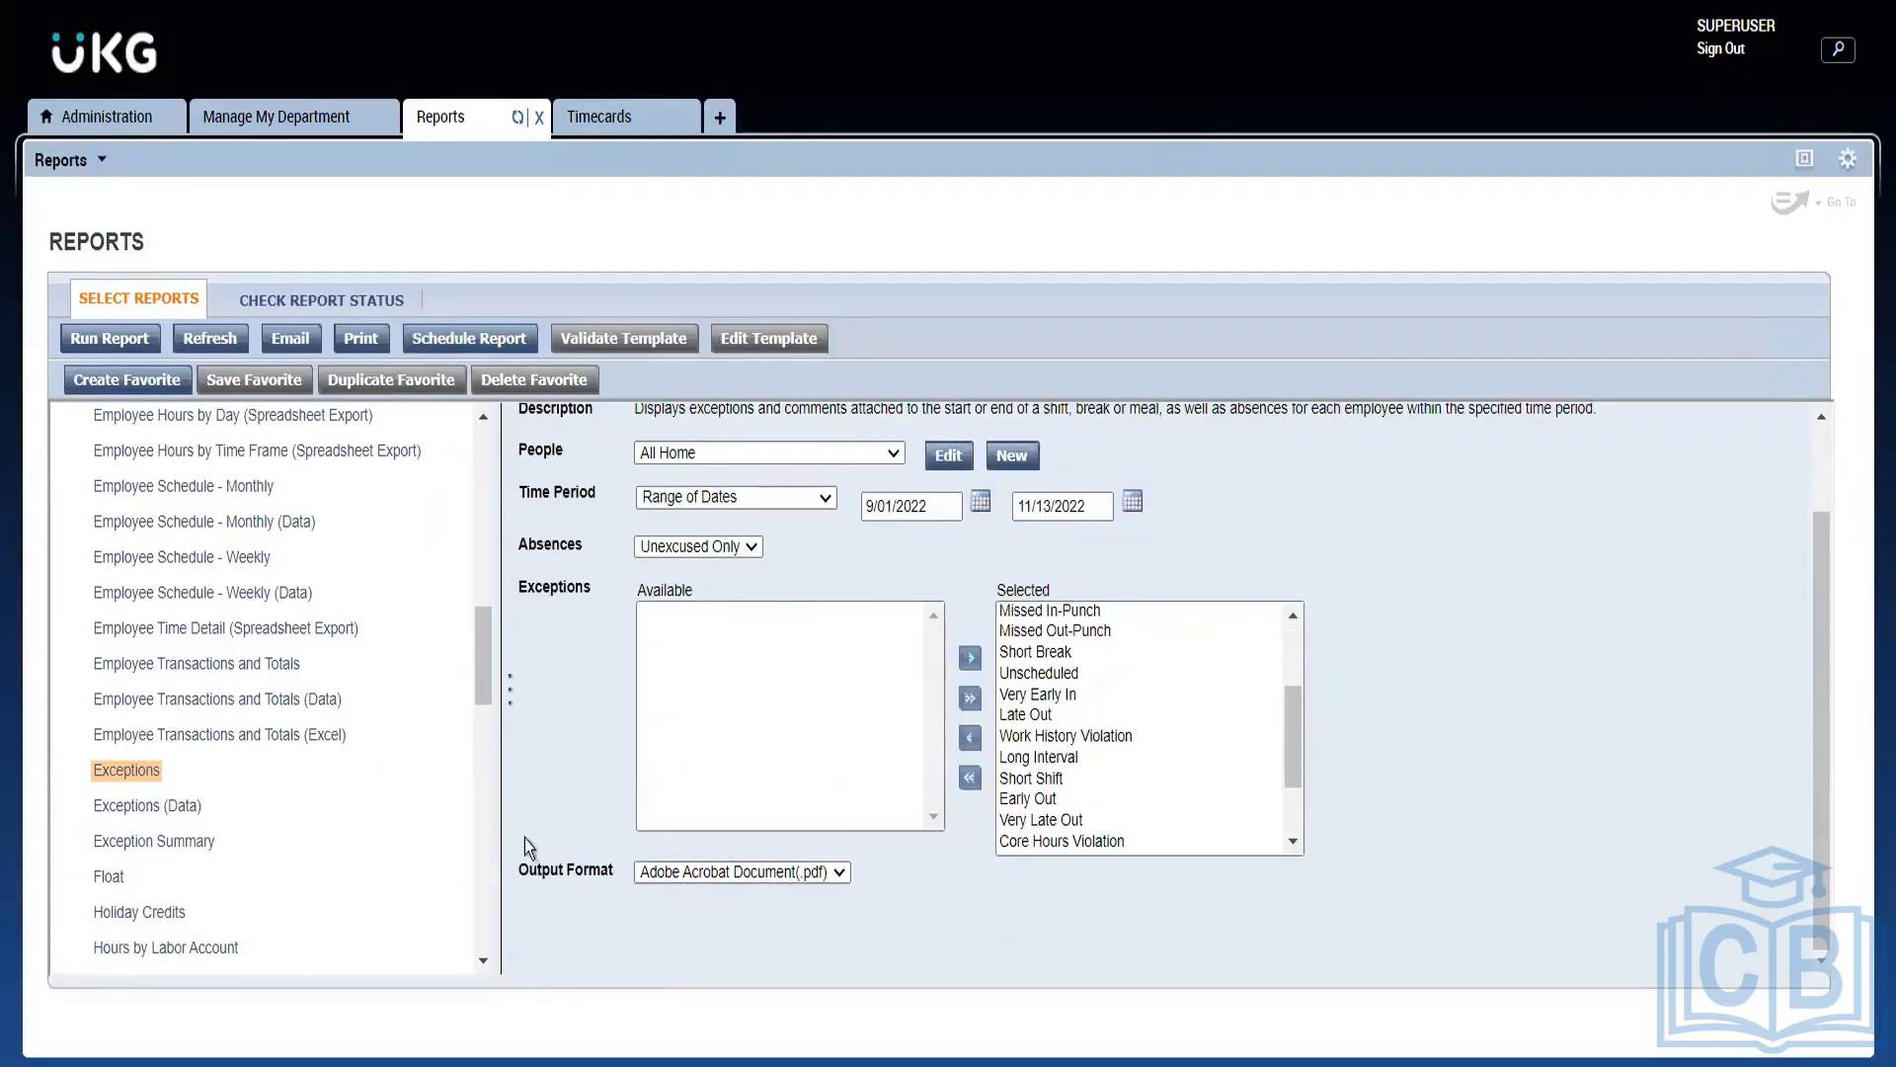
# Step: Open the Exception Summary report and set its output format to Microsoft Excel Document(.xls)
pyautogui.click(164, 845)
pyautogui.scroll(-1, 785, 859)
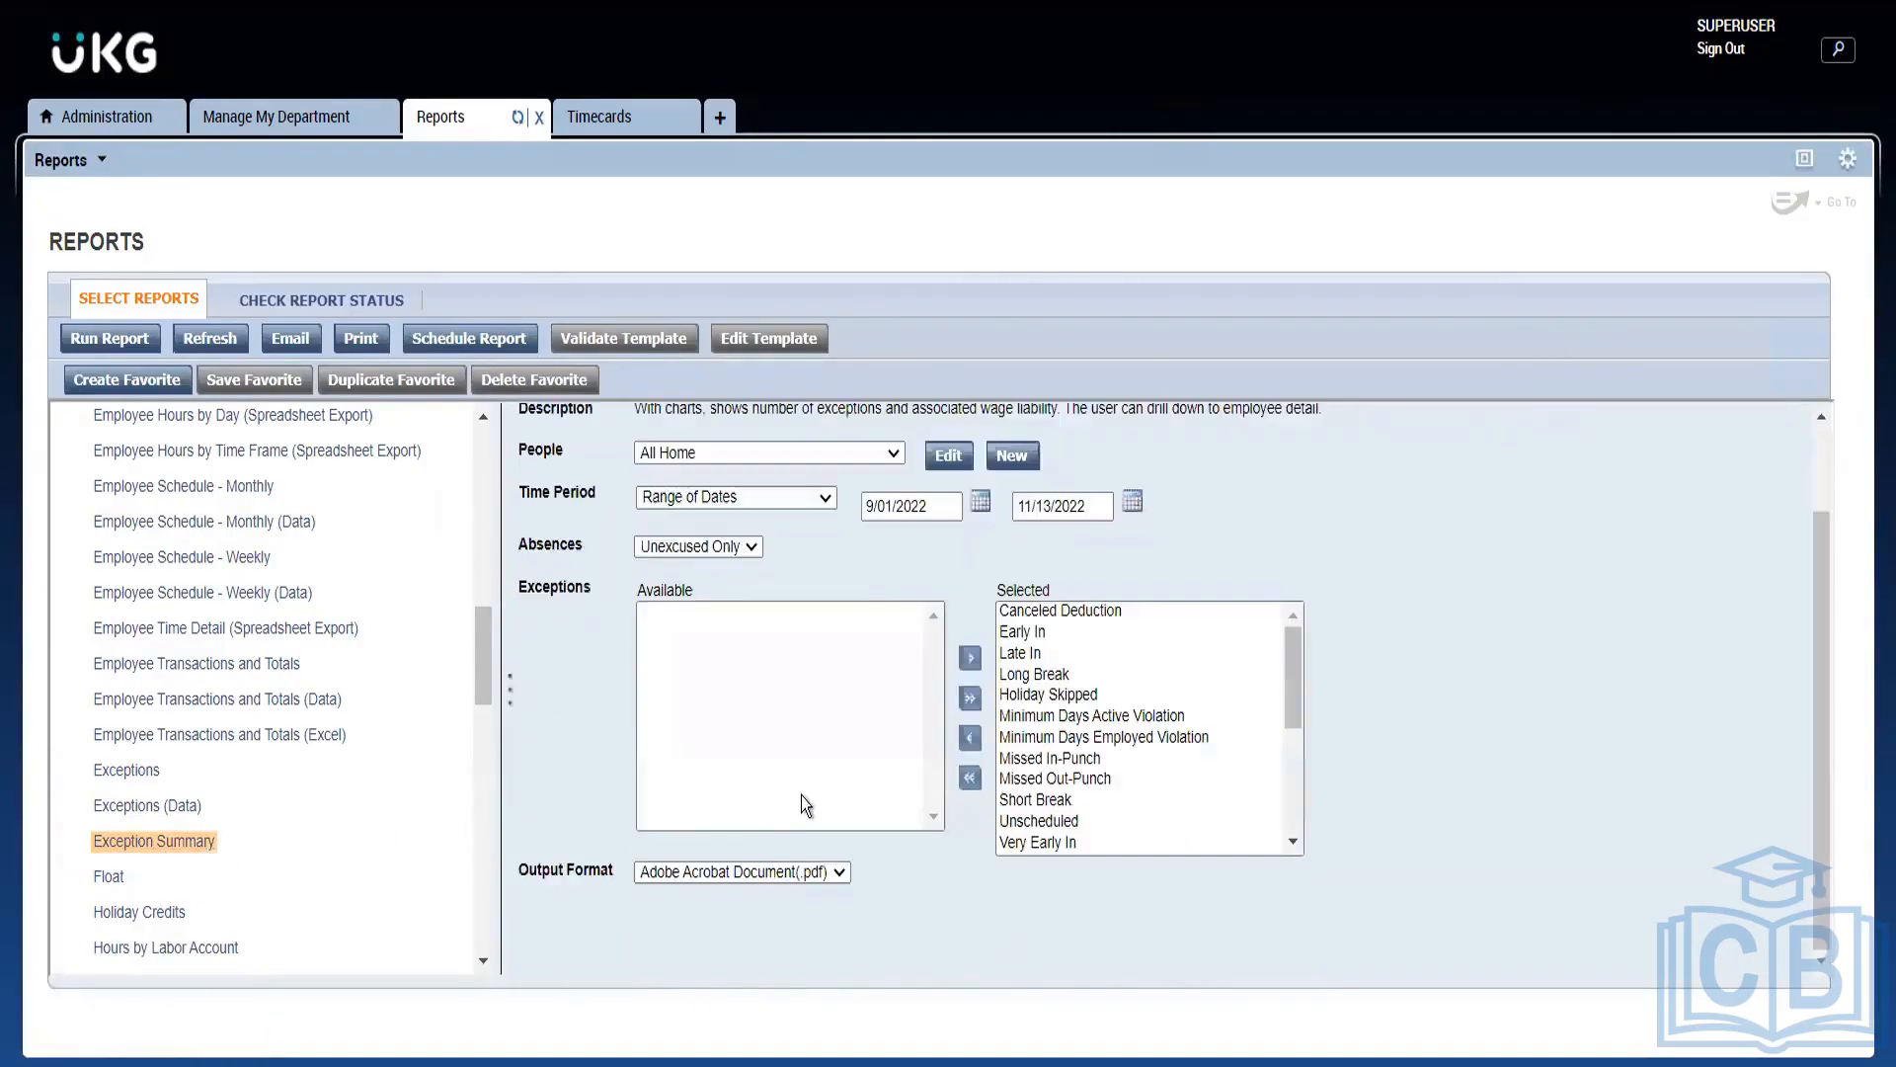
pyautogui.click(759, 871)
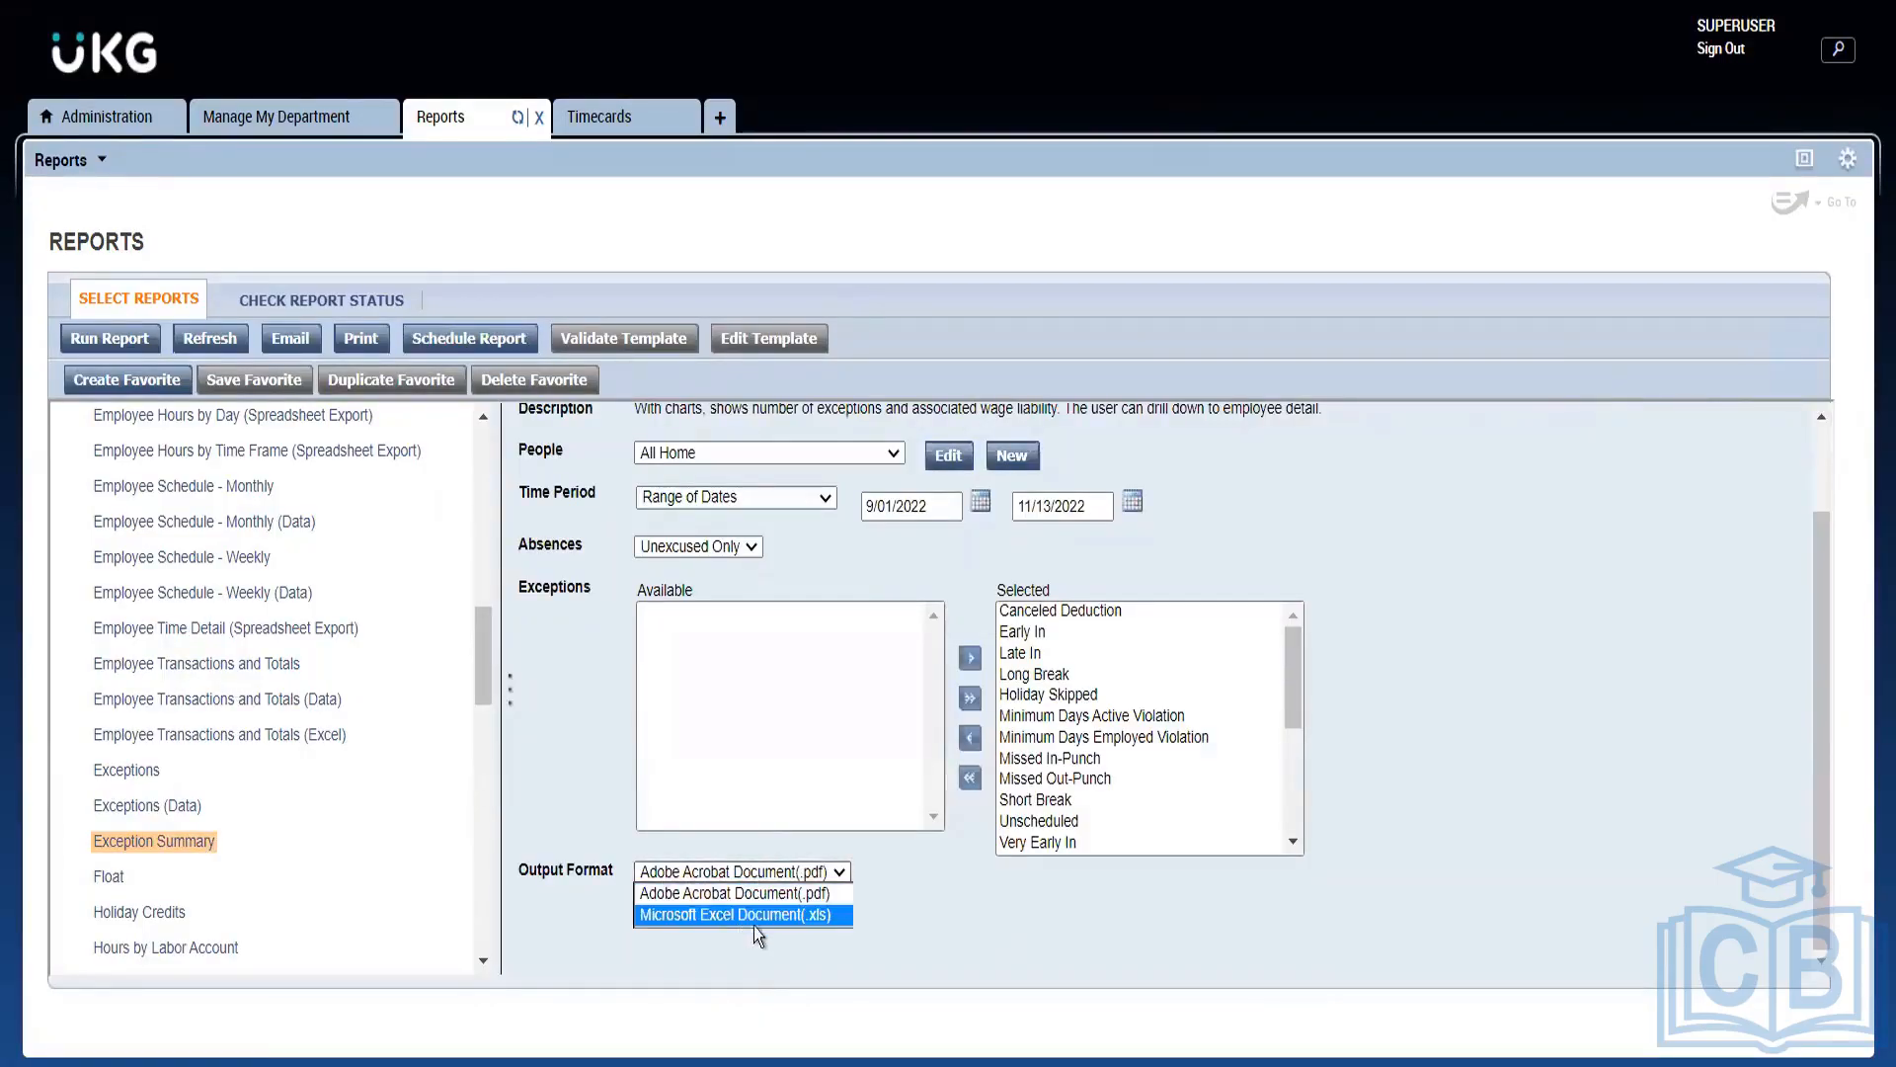
pyautogui.click(729, 916)
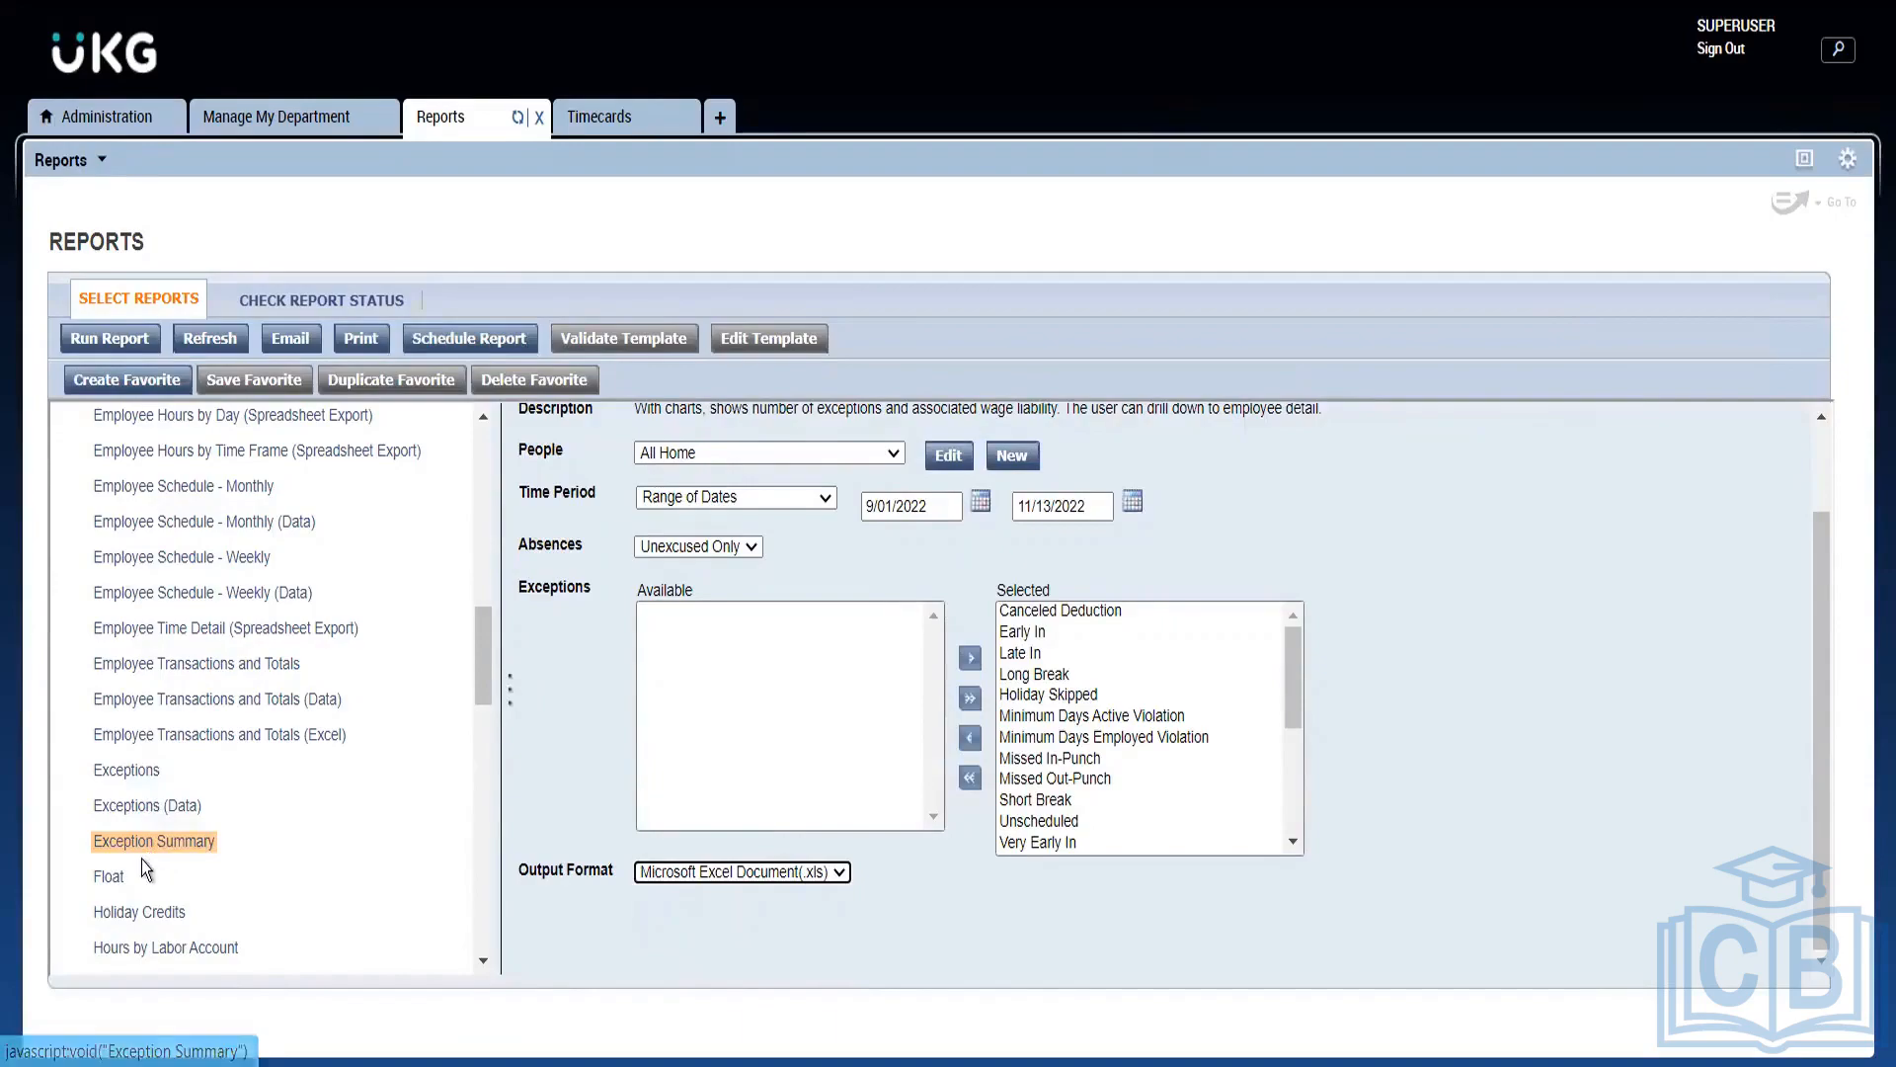
pyautogui.click(835, 873)
pyautogui.click(812, 919)
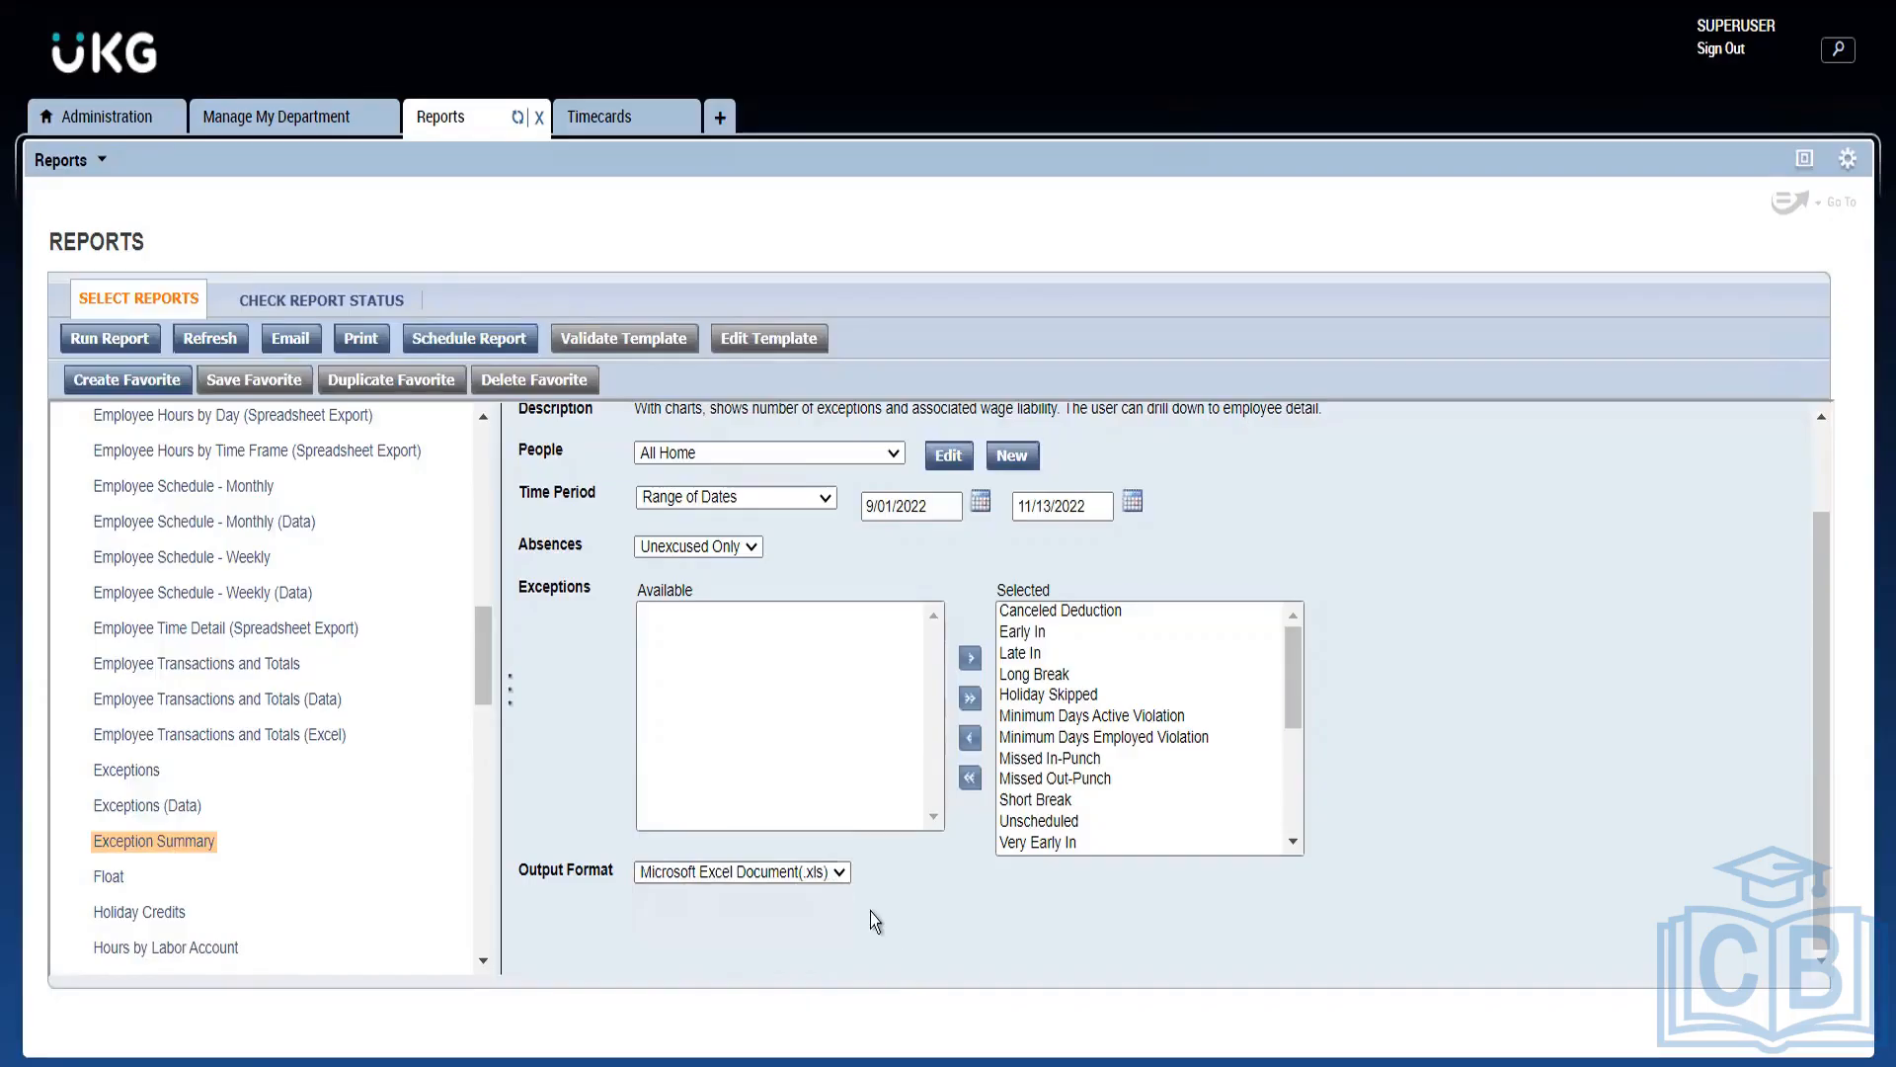
# Step: Set the Exception Summary report's output format to Adobe Acrobat Document(.pdf)
pyautogui.click(814, 875)
pyautogui.click(798, 893)
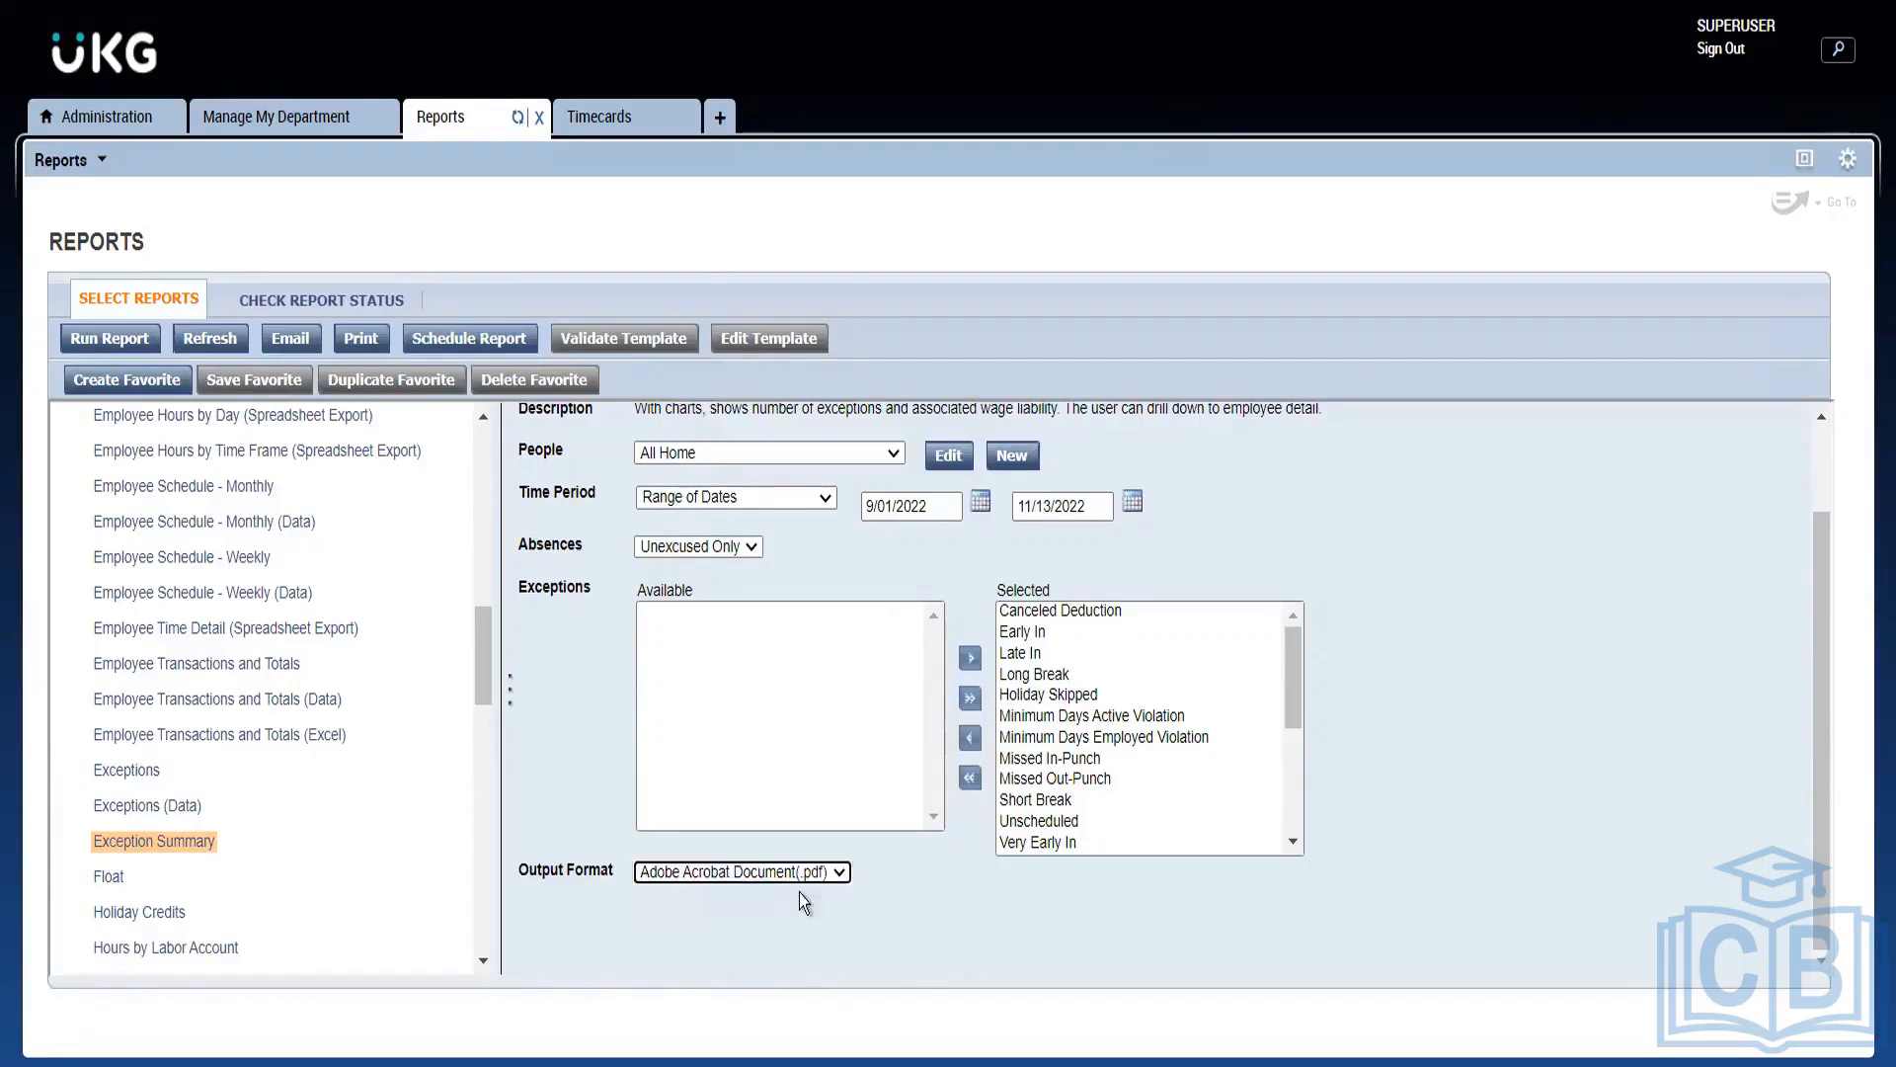
pyautogui.scroll(1, 667, 920)
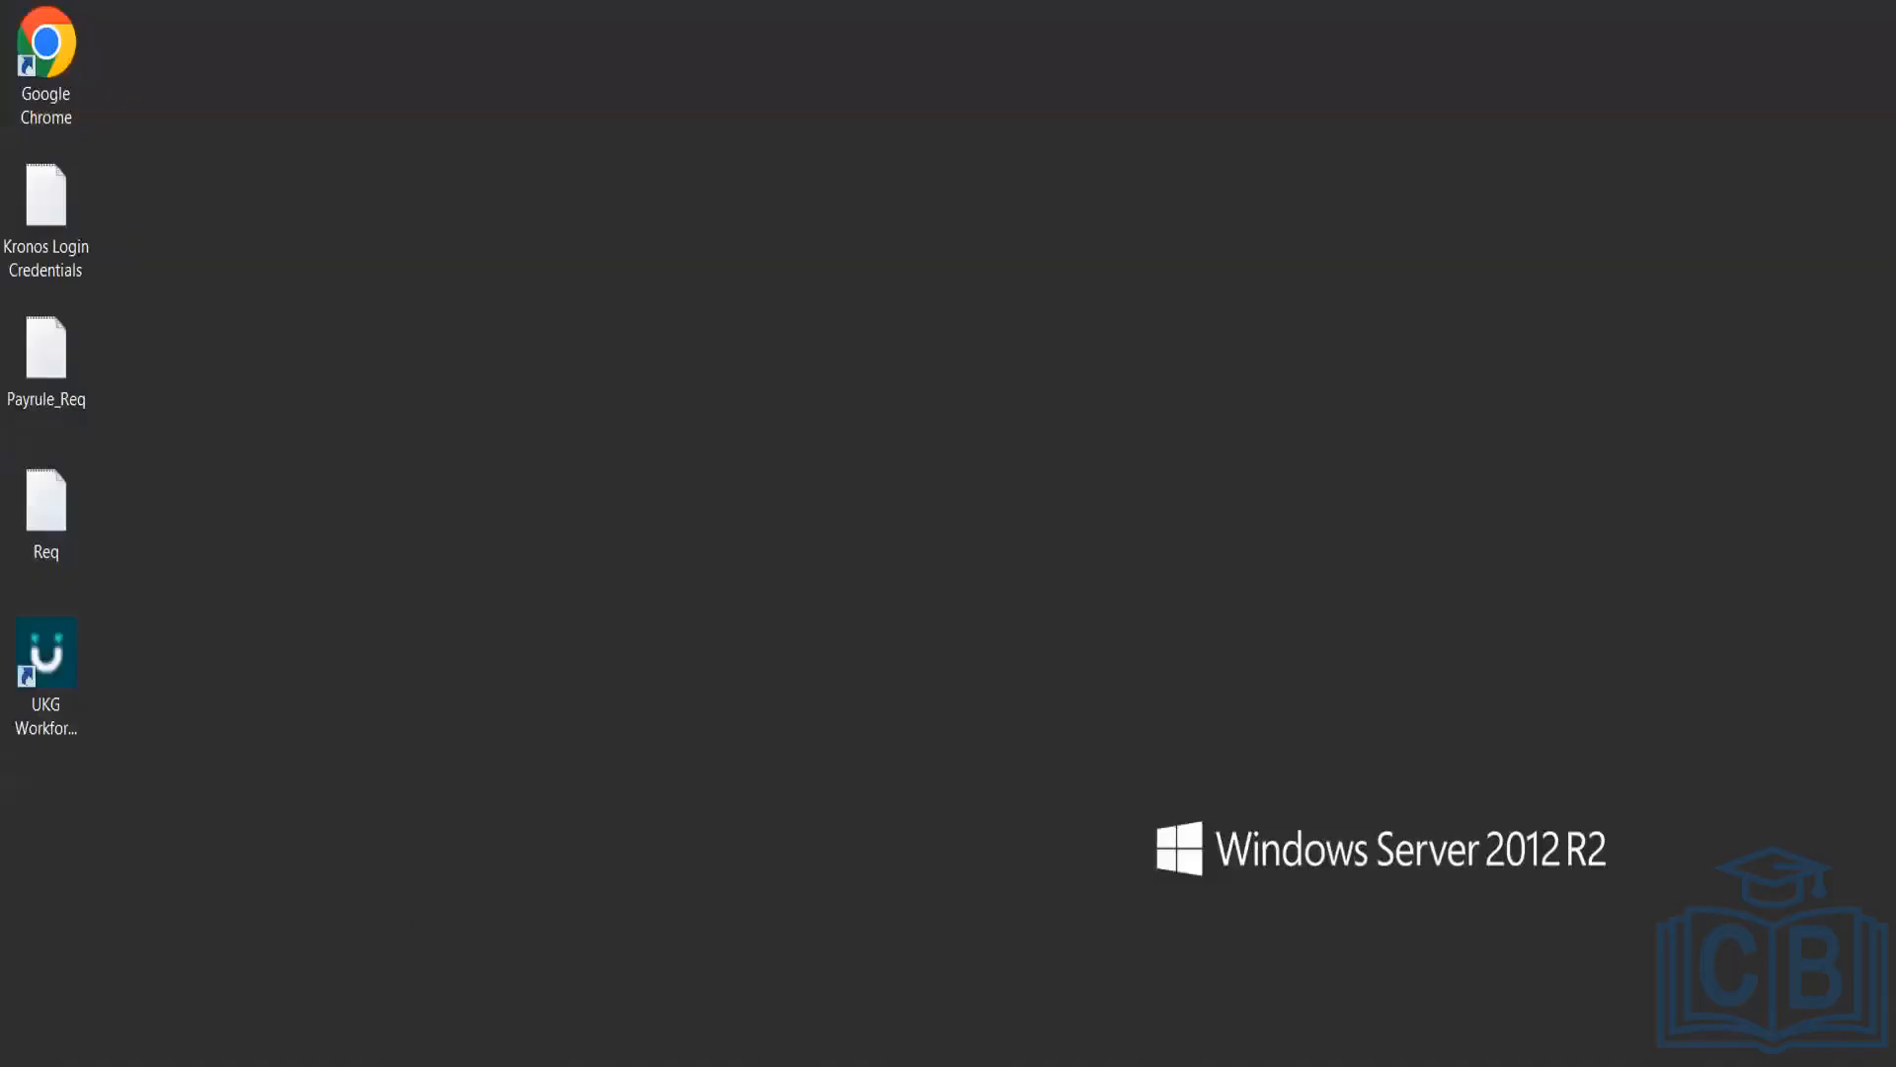
pyautogui.click(22, 1045)
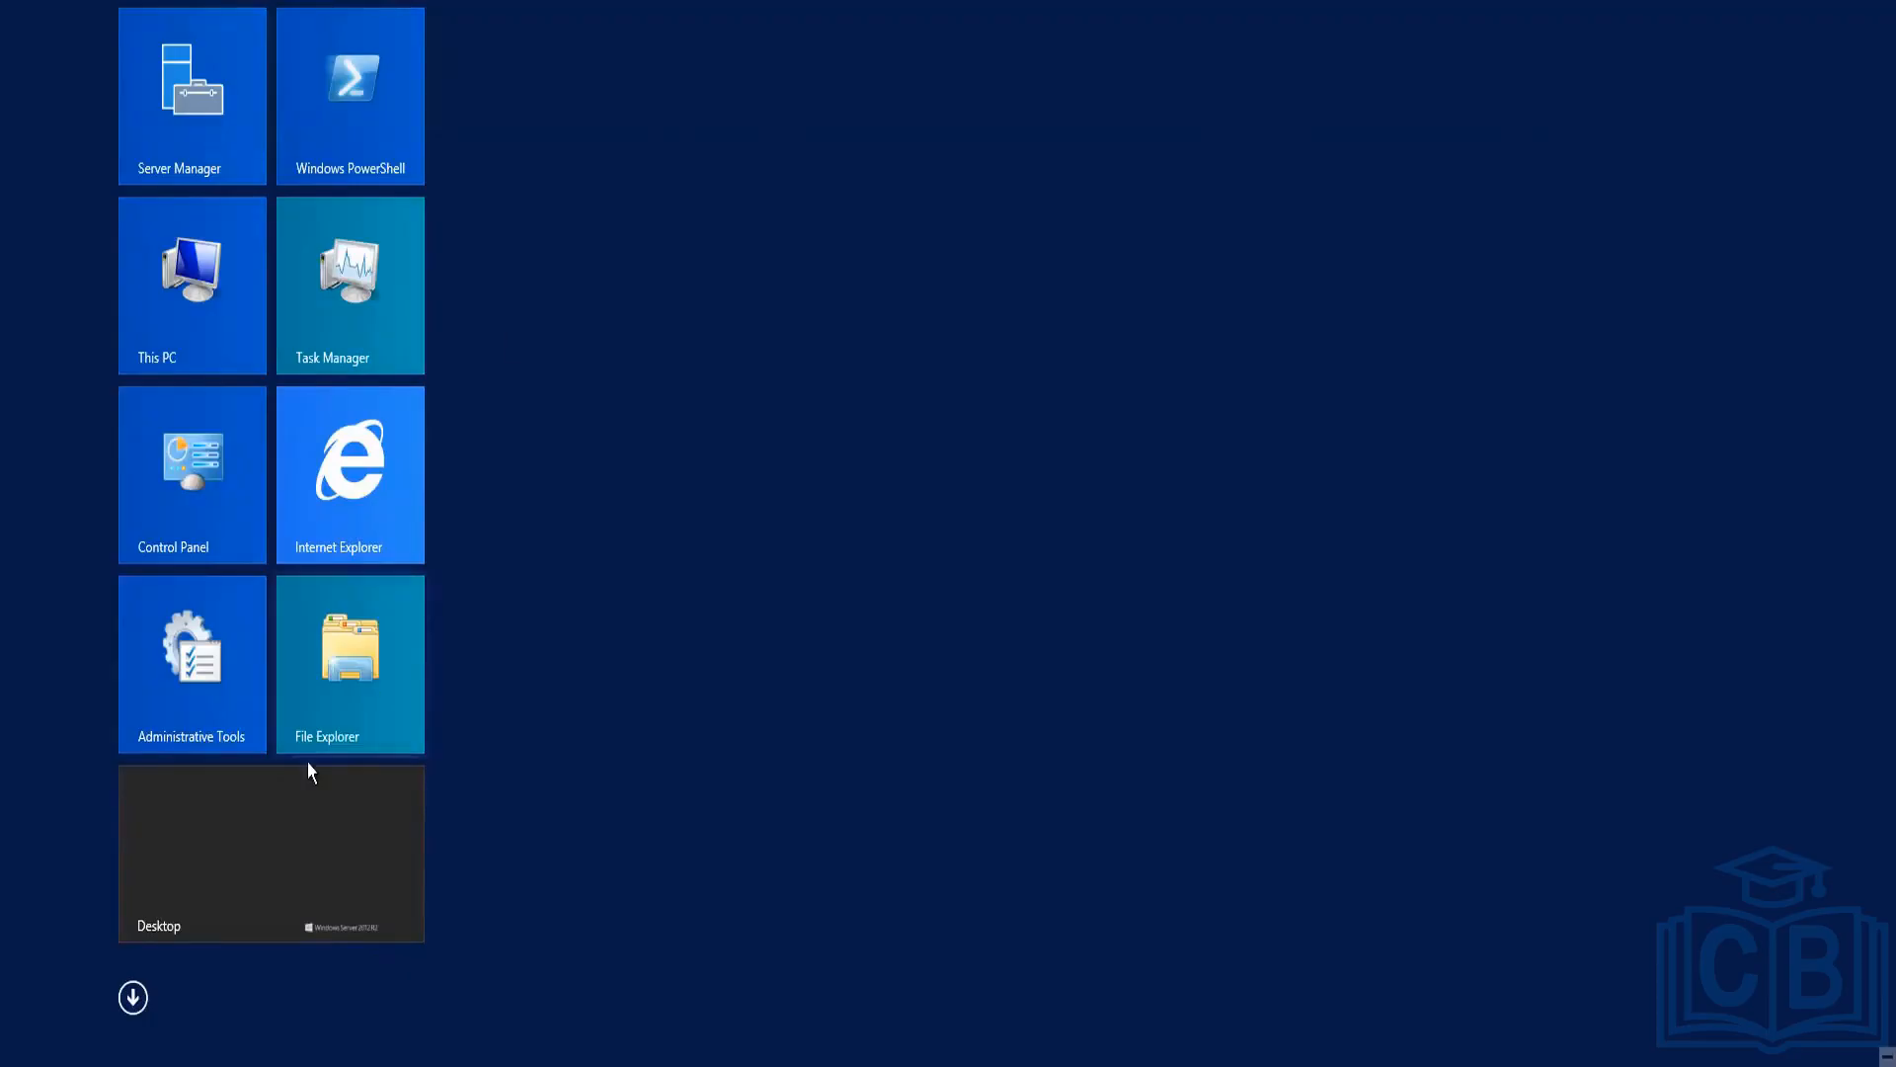
pyautogui.click(296, 815)
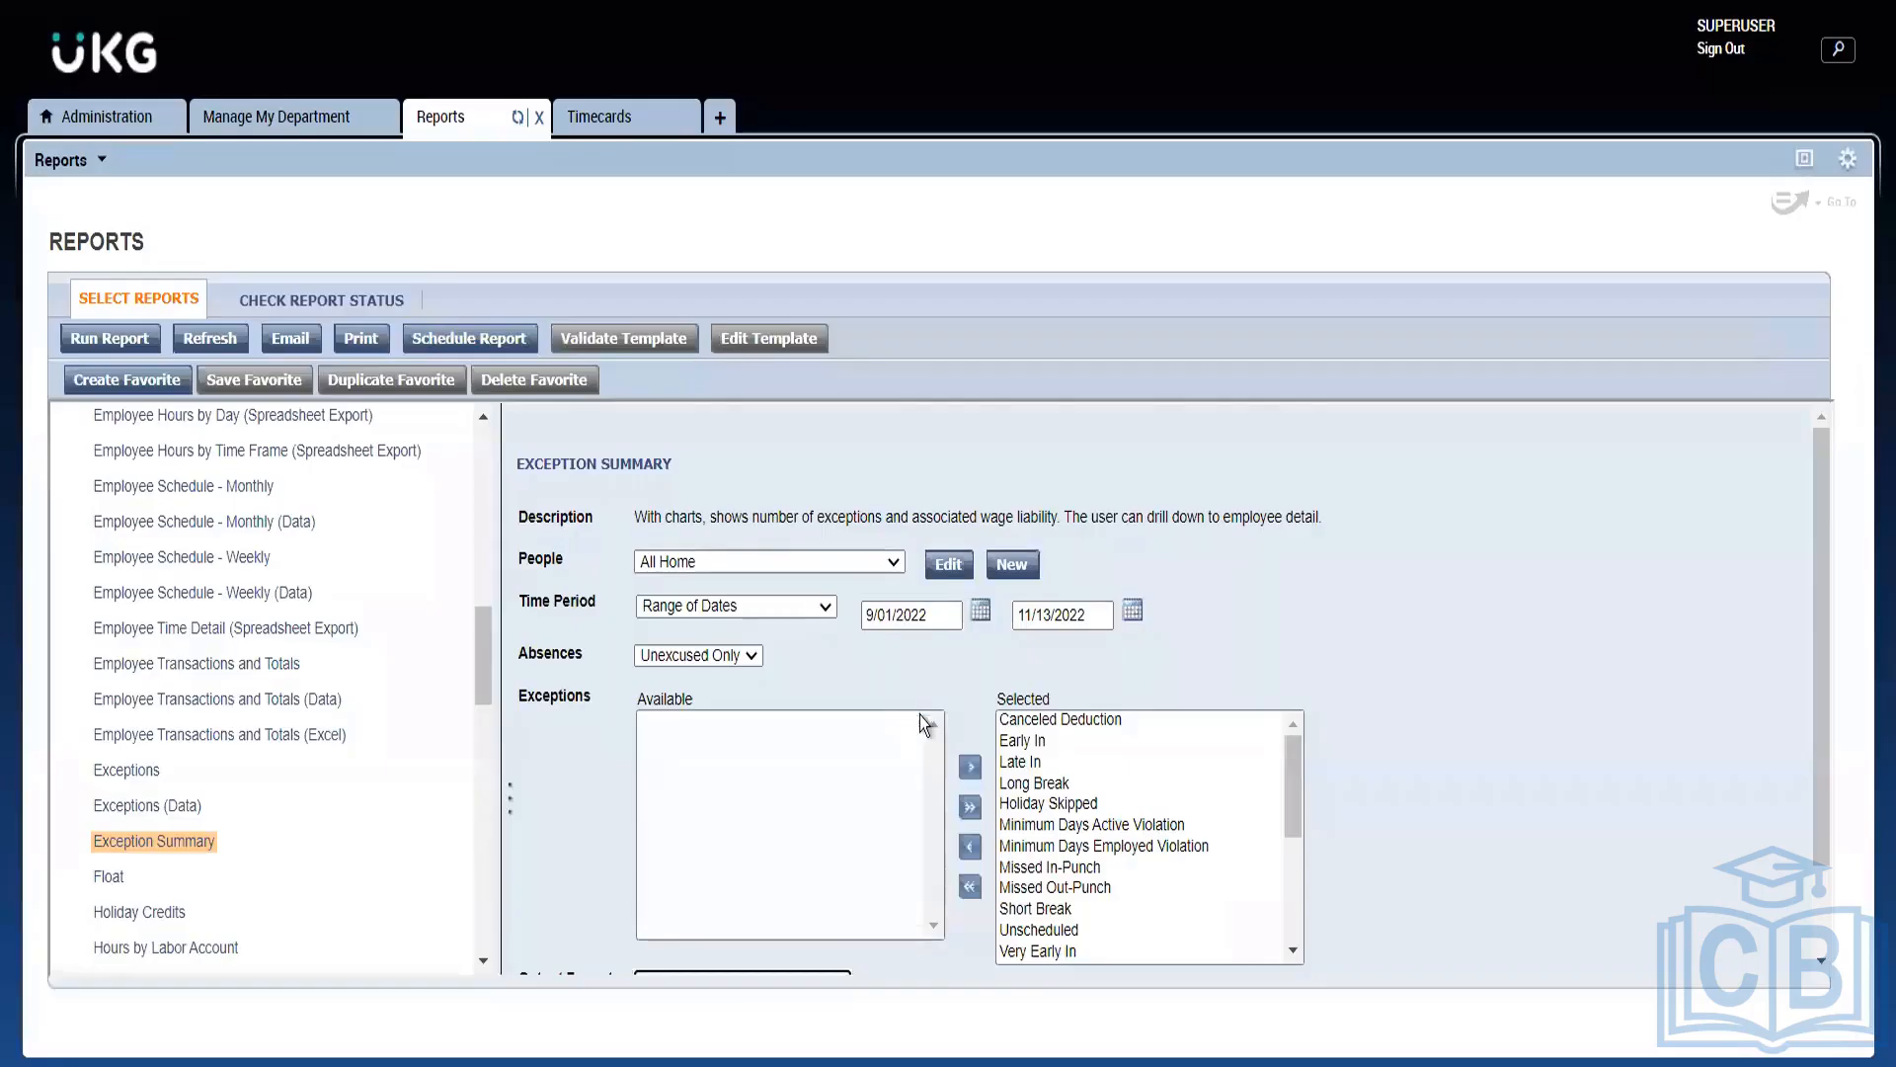
# Step: Examine the Exception Summary report's selected exception types and the employee groups offered for its People setting
pyautogui.scroll(-3, 920, 715)
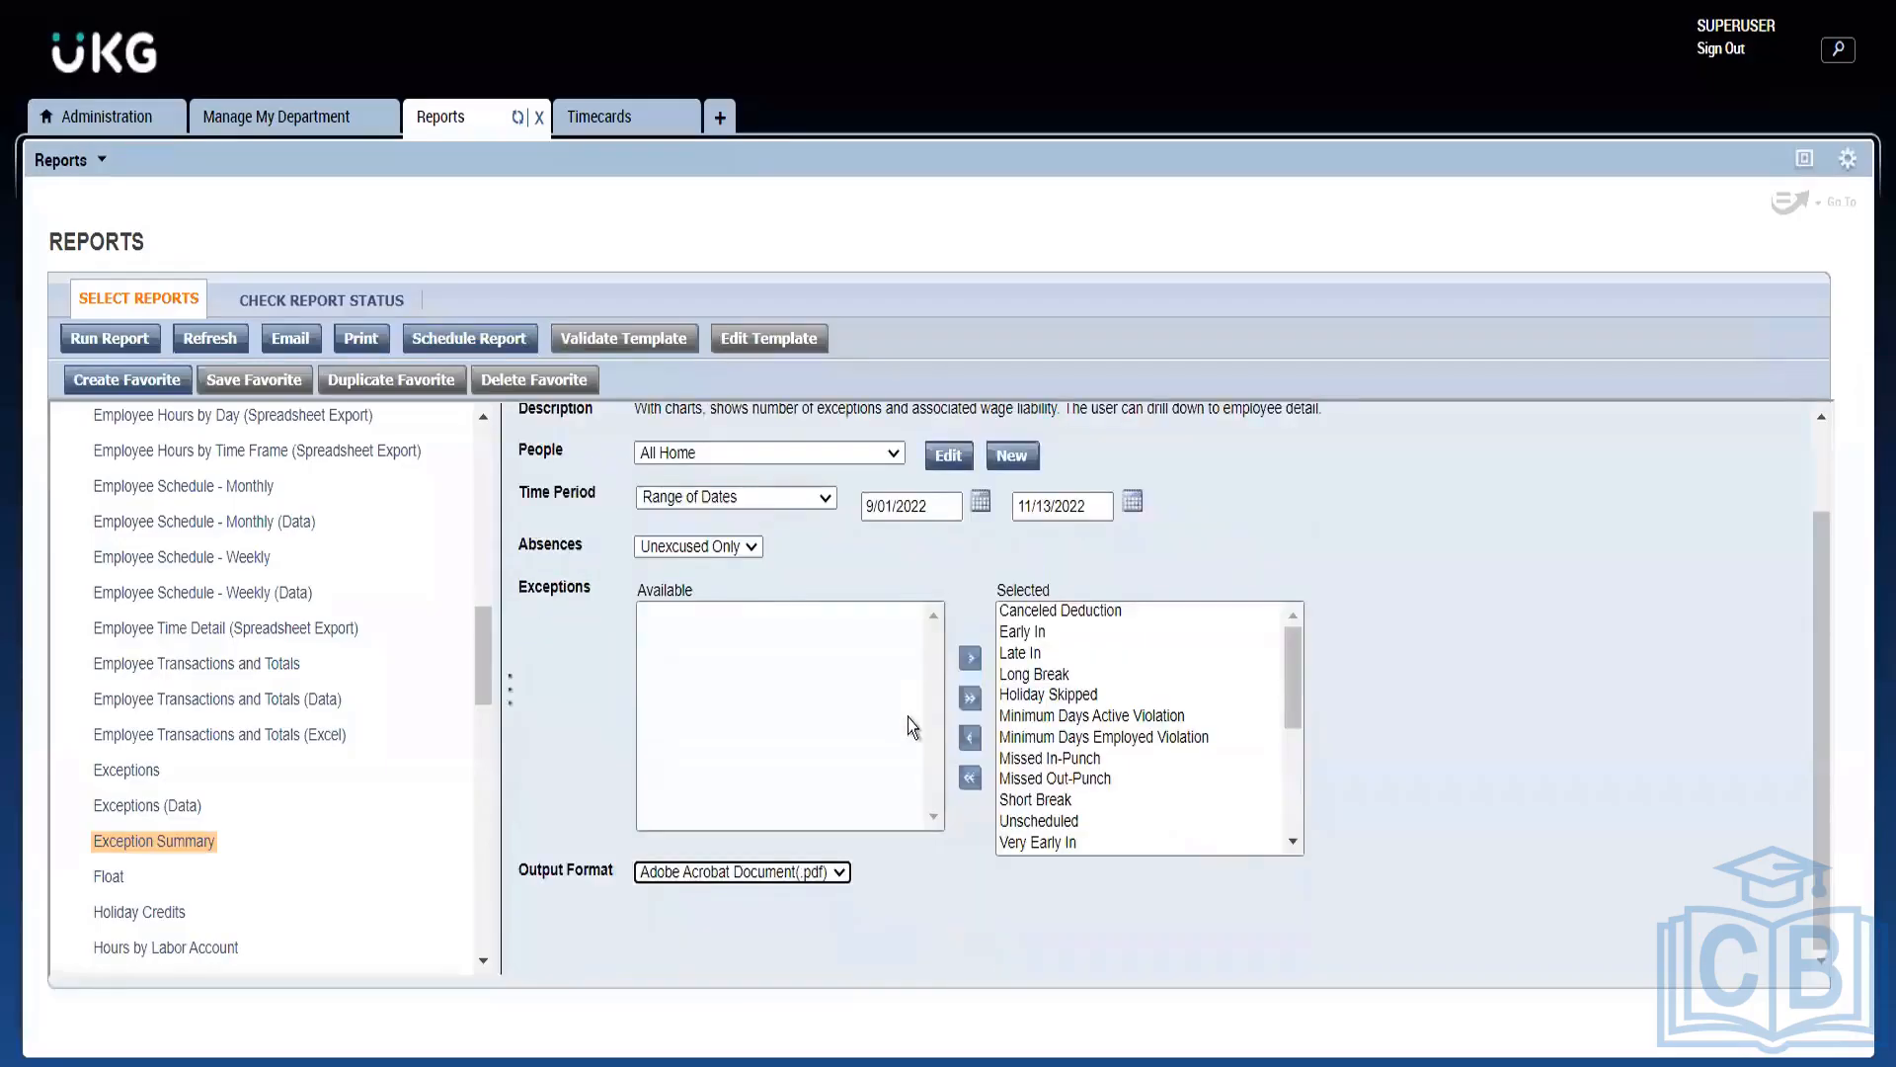
pyautogui.click(910, 958)
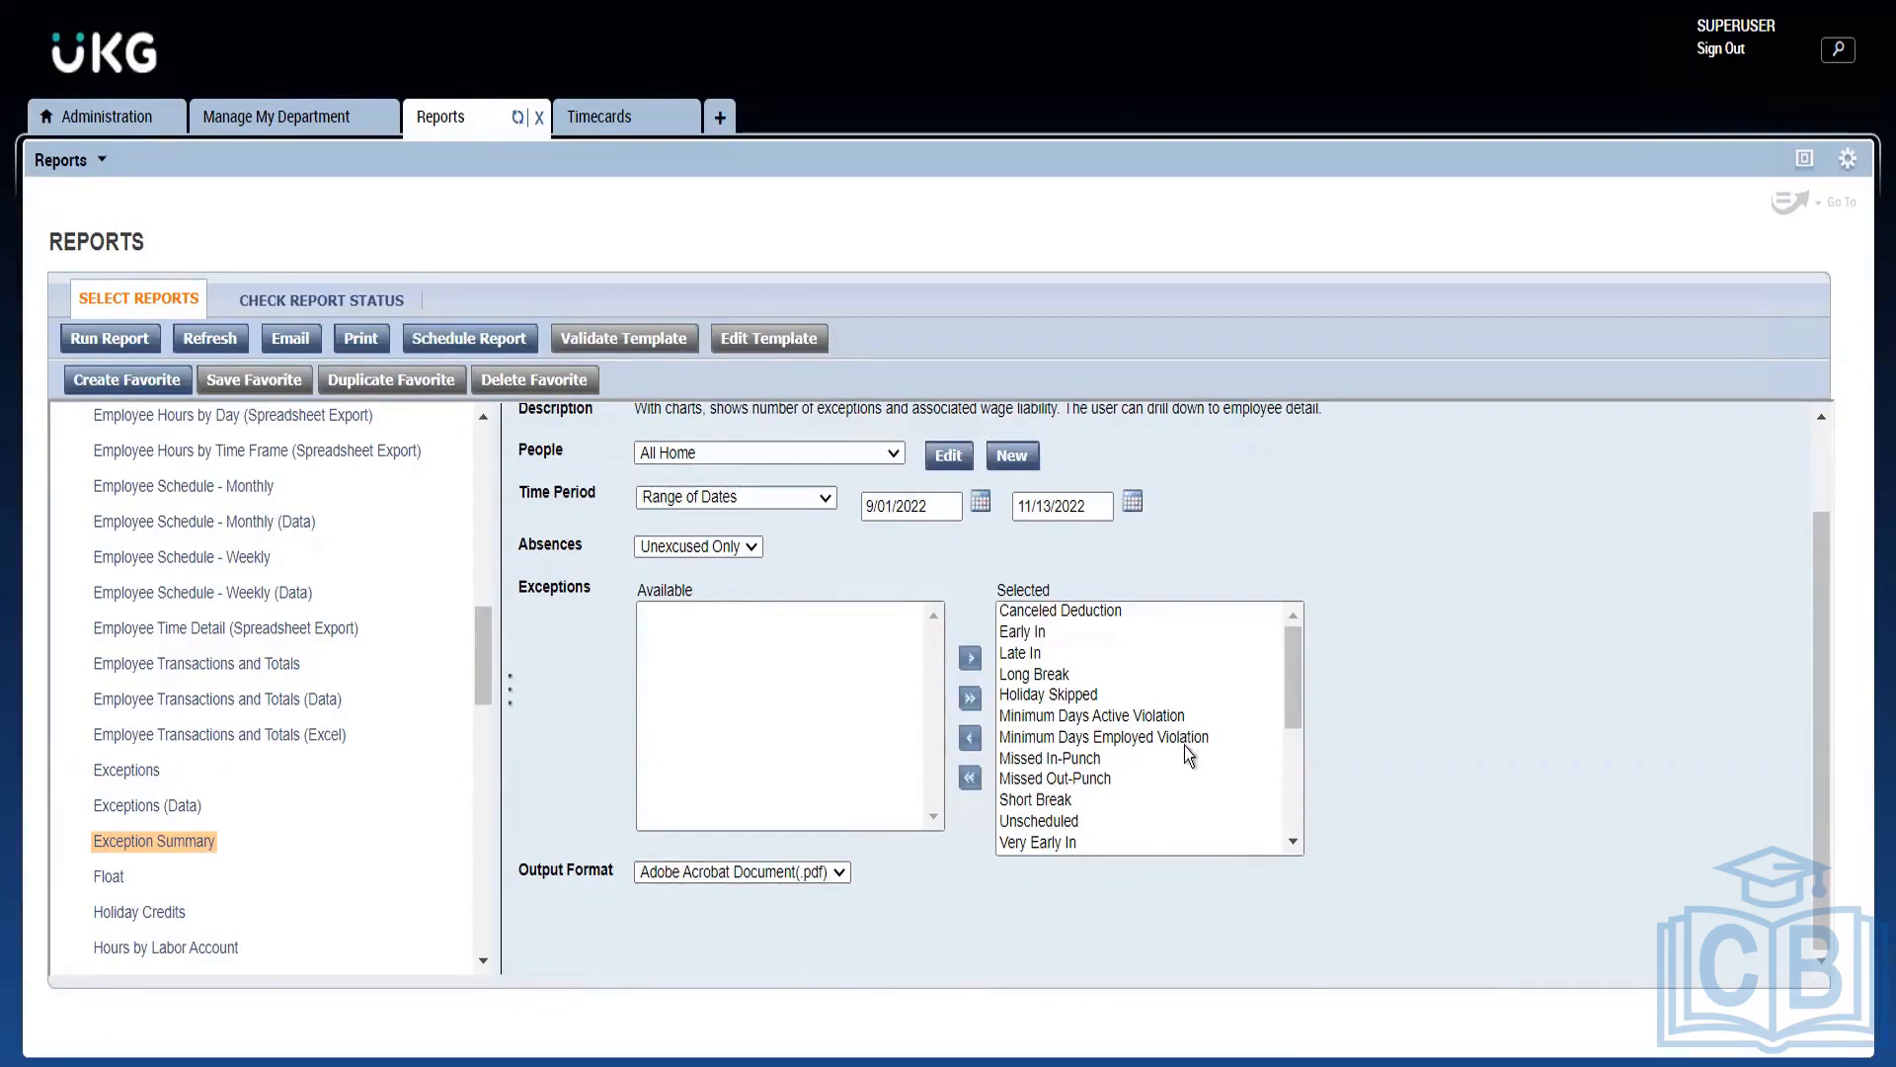
pyautogui.scroll(-3, 1185, 745)
pyautogui.scroll(3, 1126, 757)
pyautogui.scroll(2, 1126, 757)
pyautogui.scroll(-2, 1111, 684)
pyautogui.moveTo(1294, 681); pyautogui.dragTo(1237, 741)
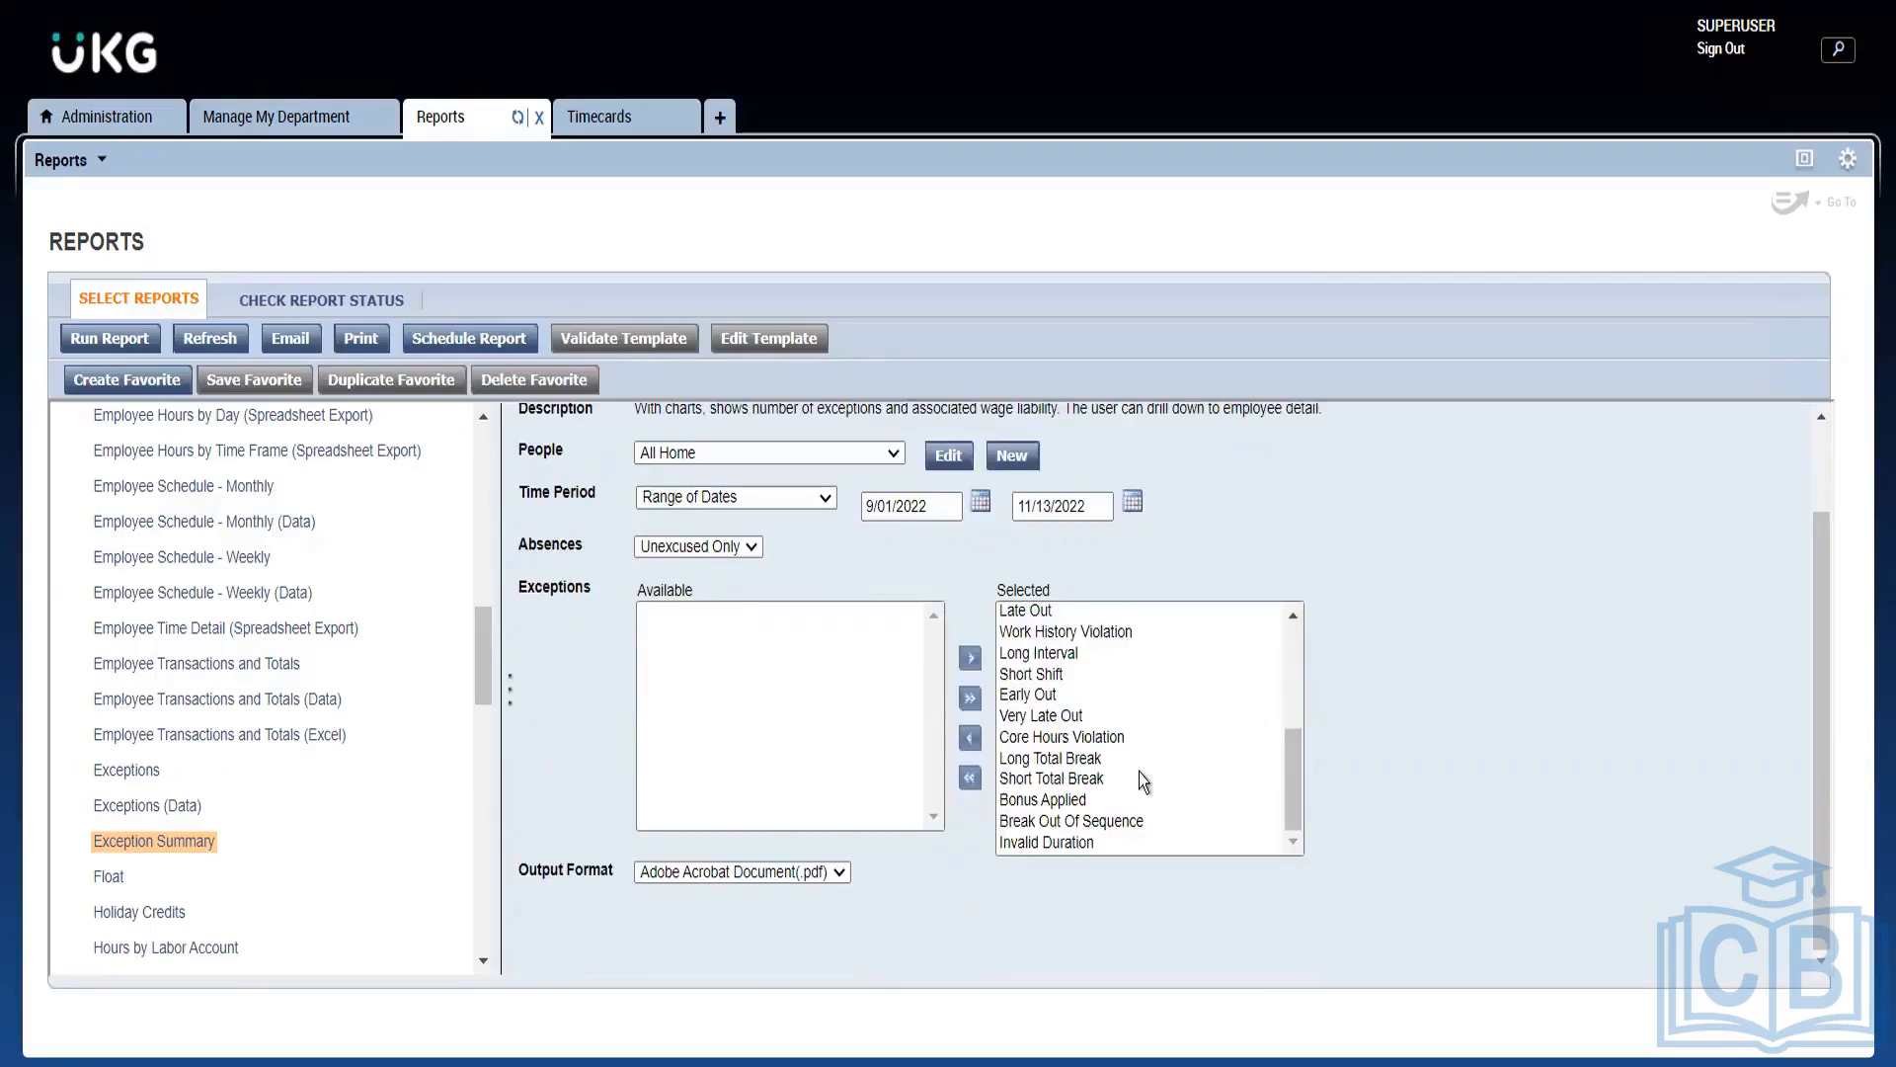
pyautogui.scroll(2, 1056, 827)
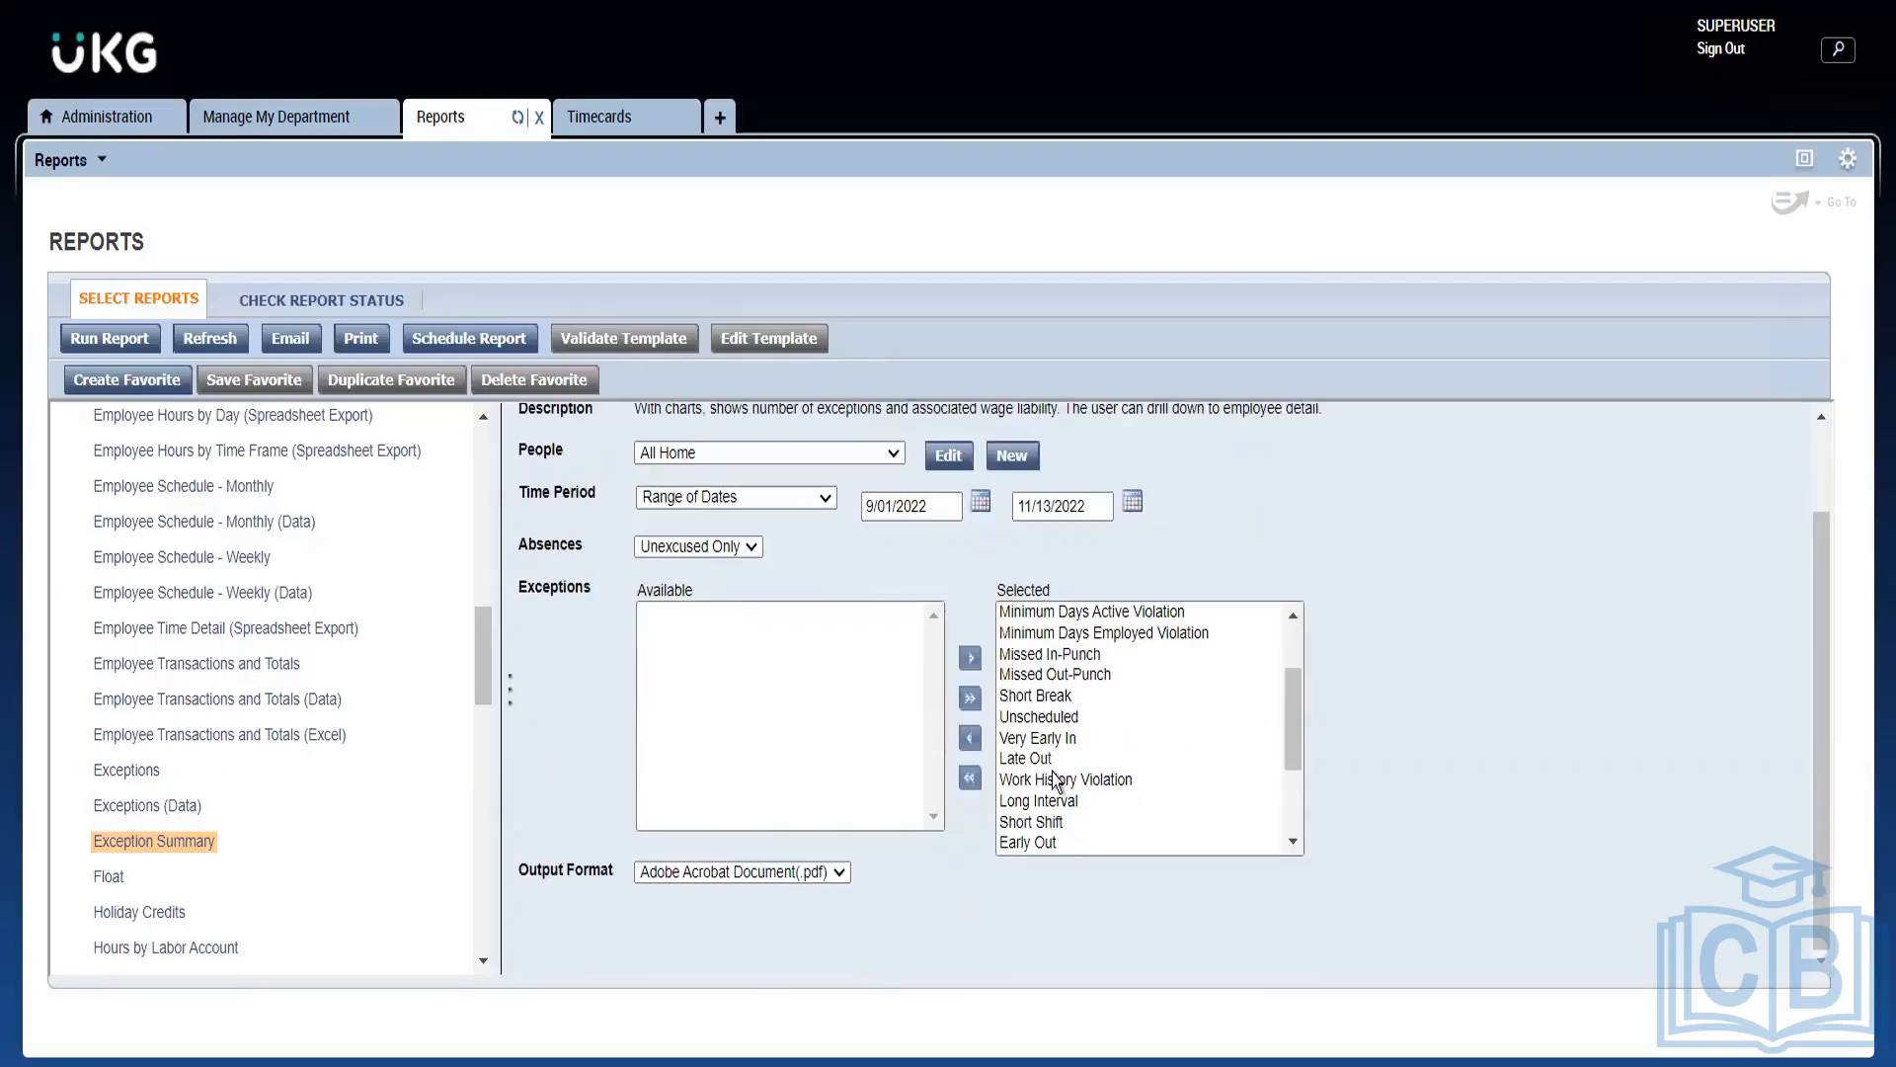
pyautogui.scroll(2, 1055, 762)
pyautogui.scroll(-2, 1058, 776)
pyautogui.scroll(-2, 1059, 780)
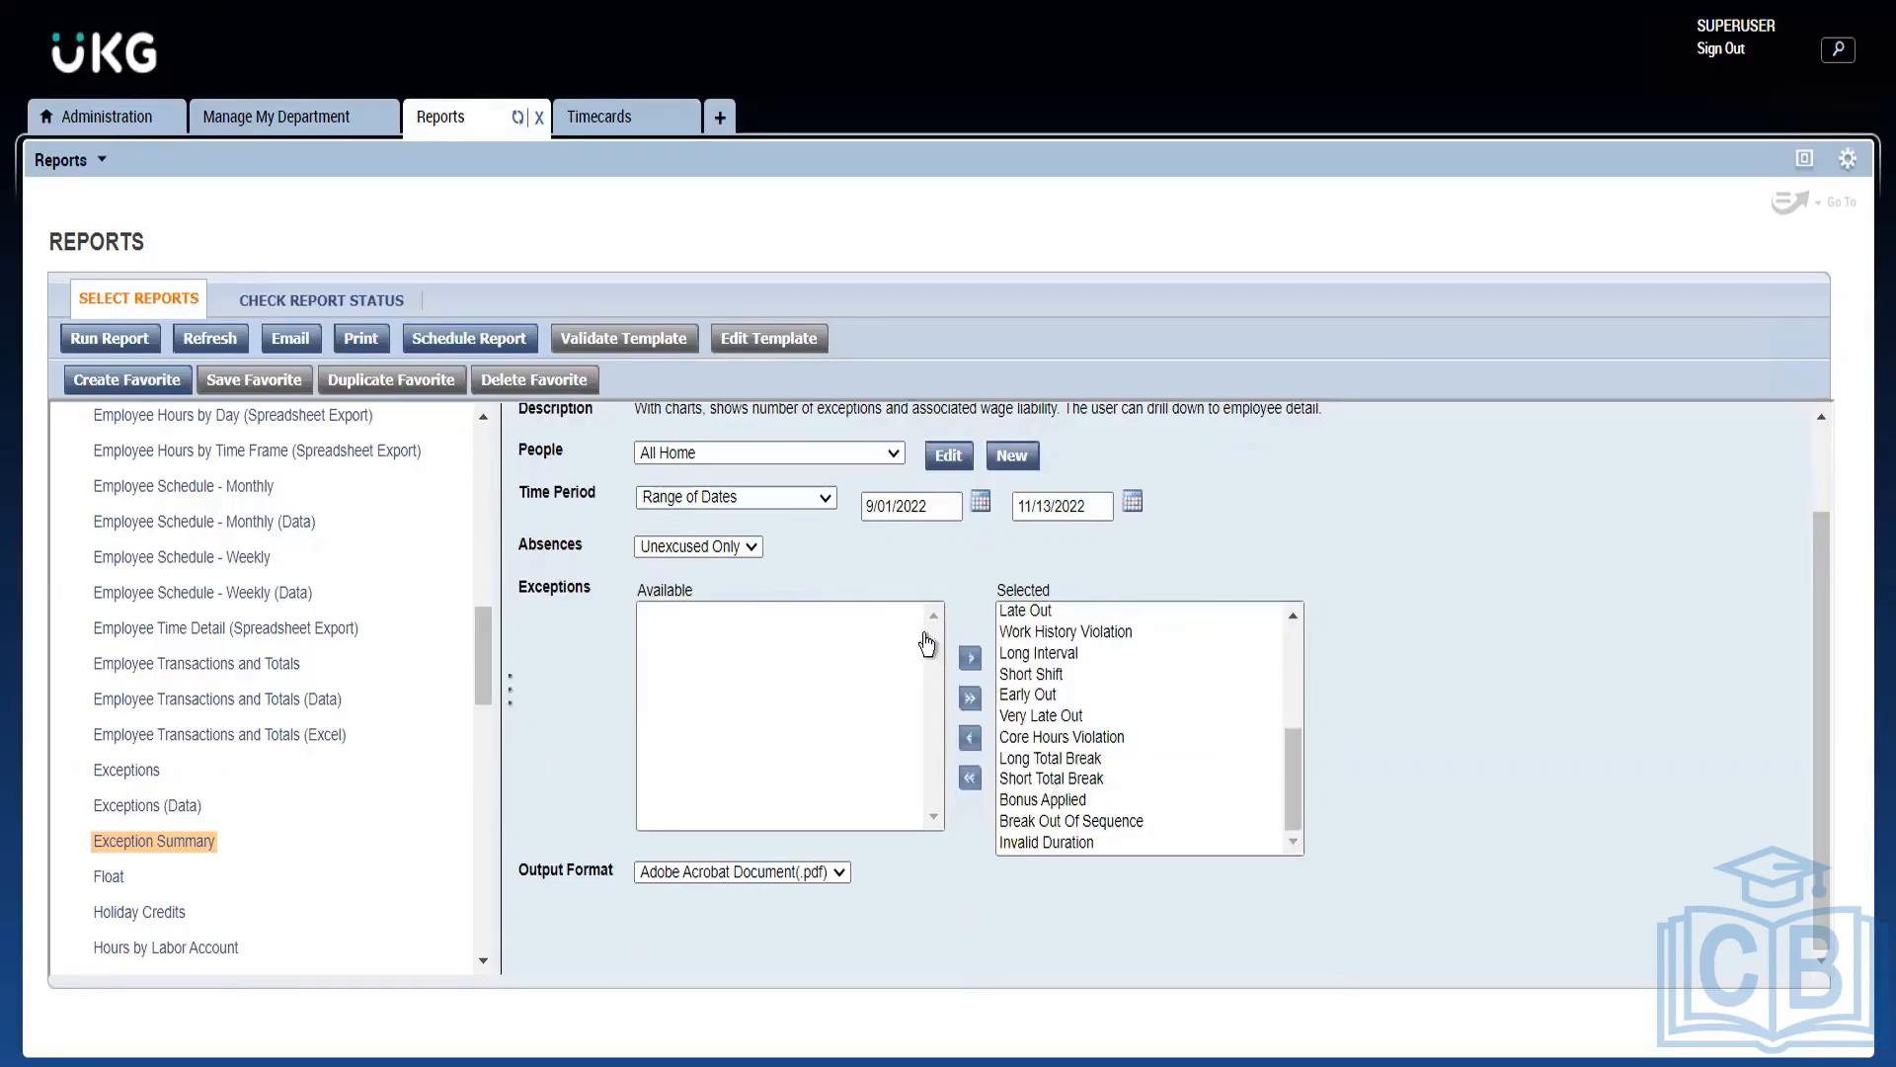
pyautogui.click(872, 464)
pyautogui.click(870, 457)
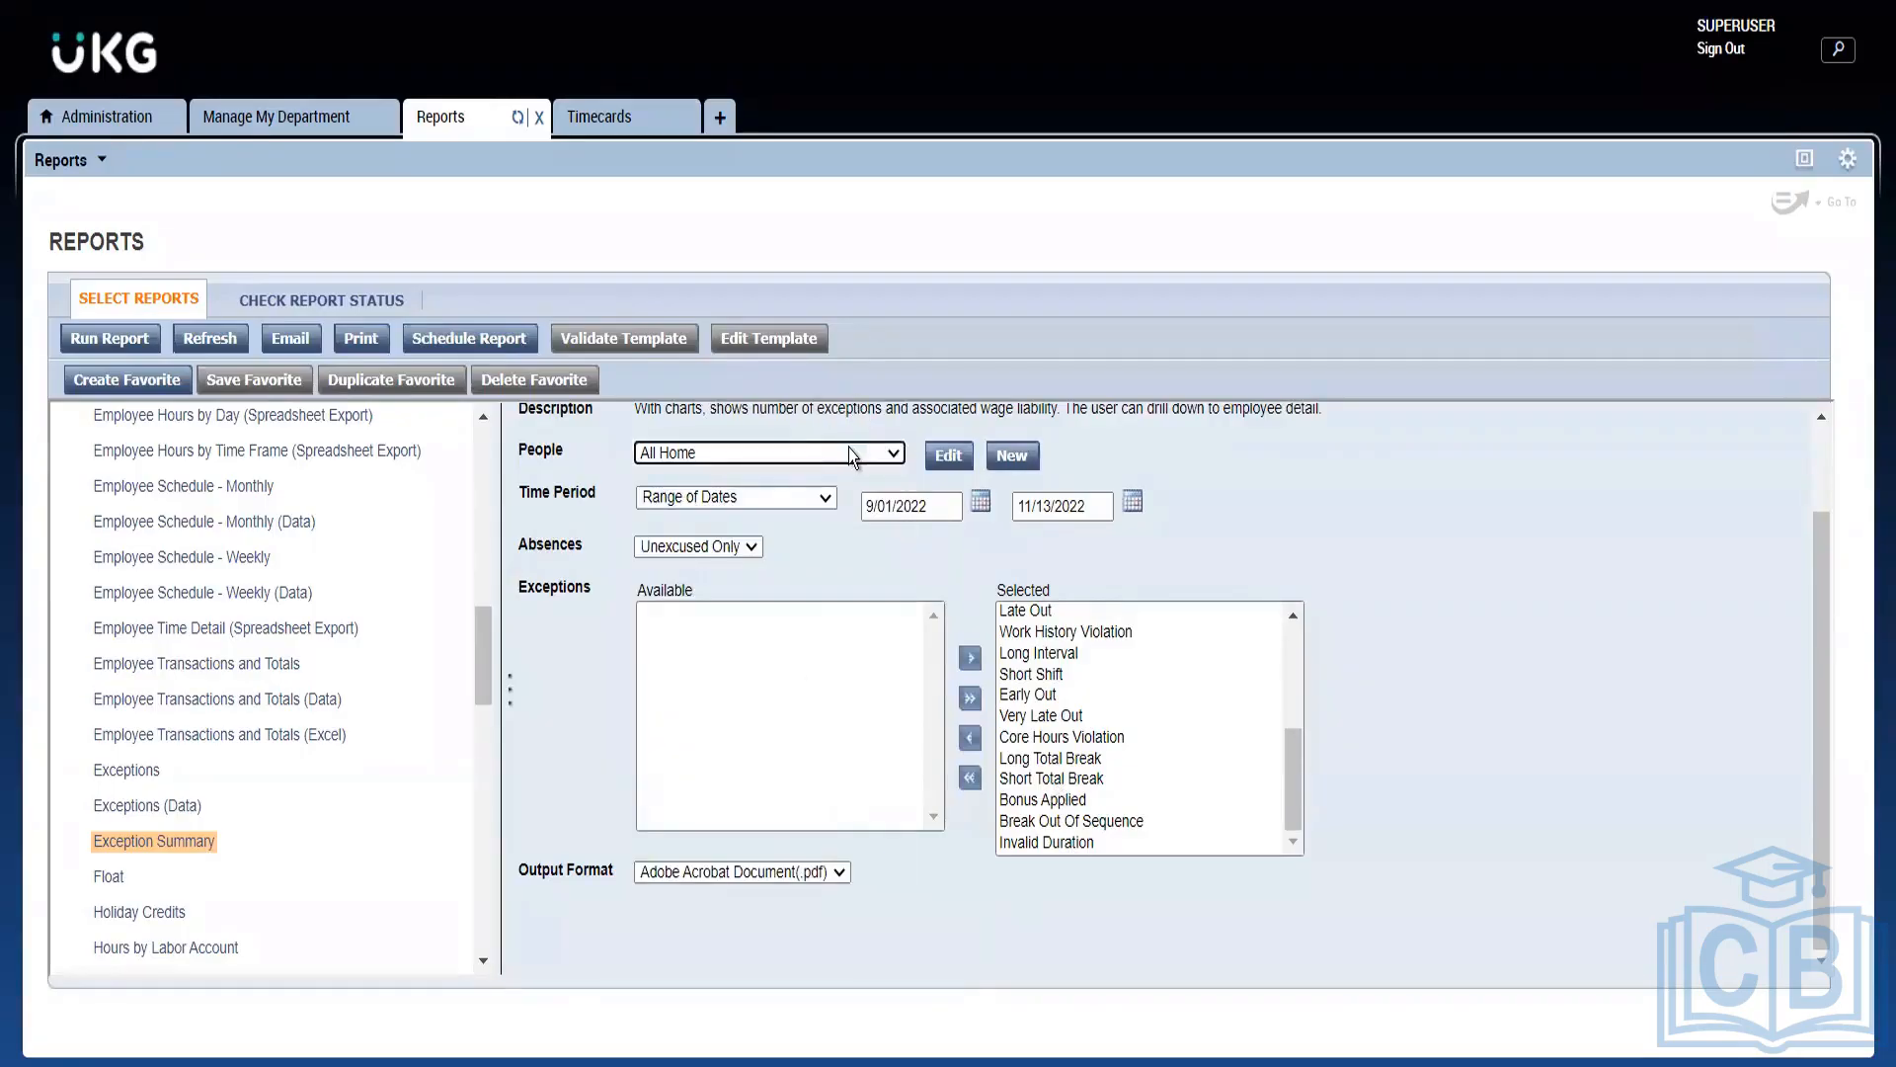
pyautogui.click(851, 454)
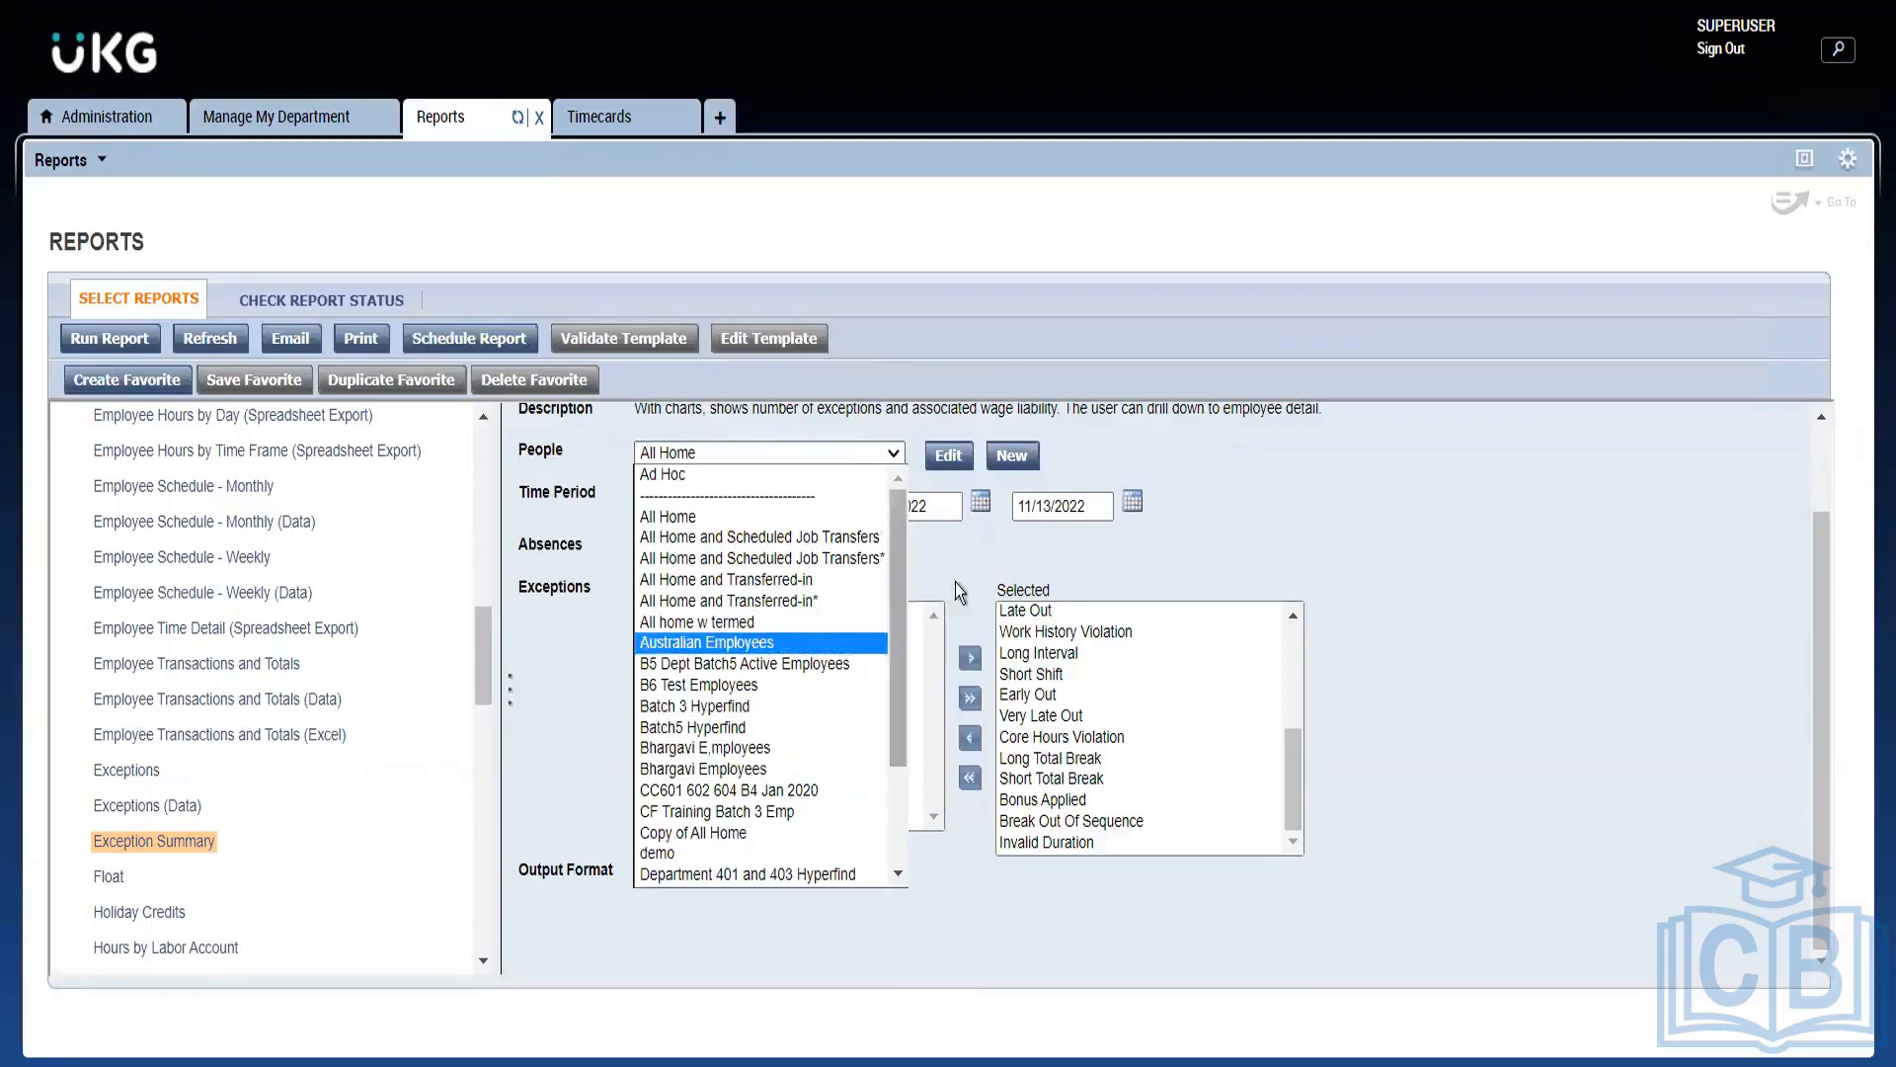
pyautogui.click(968, 555)
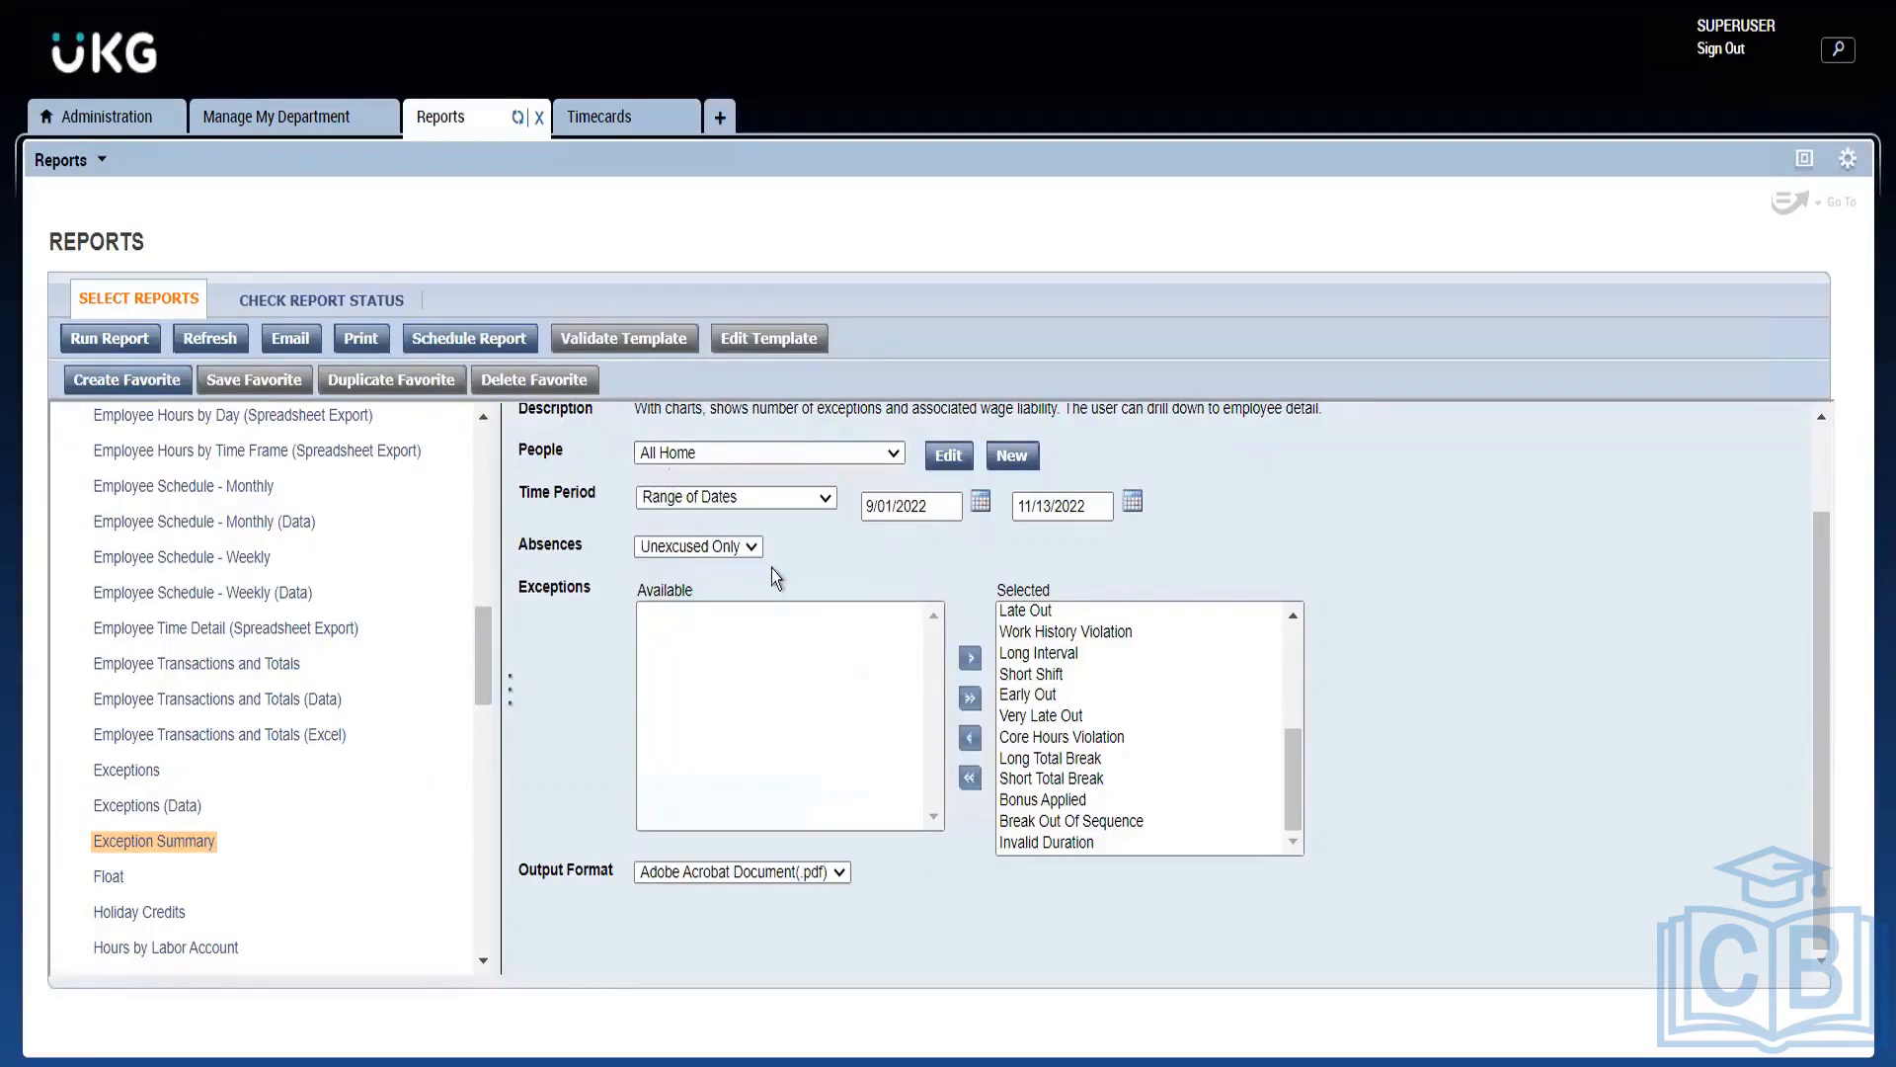
# Step: Set the Exception Summary report's absences to Both, keeping its existing date range
pyautogui.scroll(2, 736, 642)
pyautogui.click(721, 654)
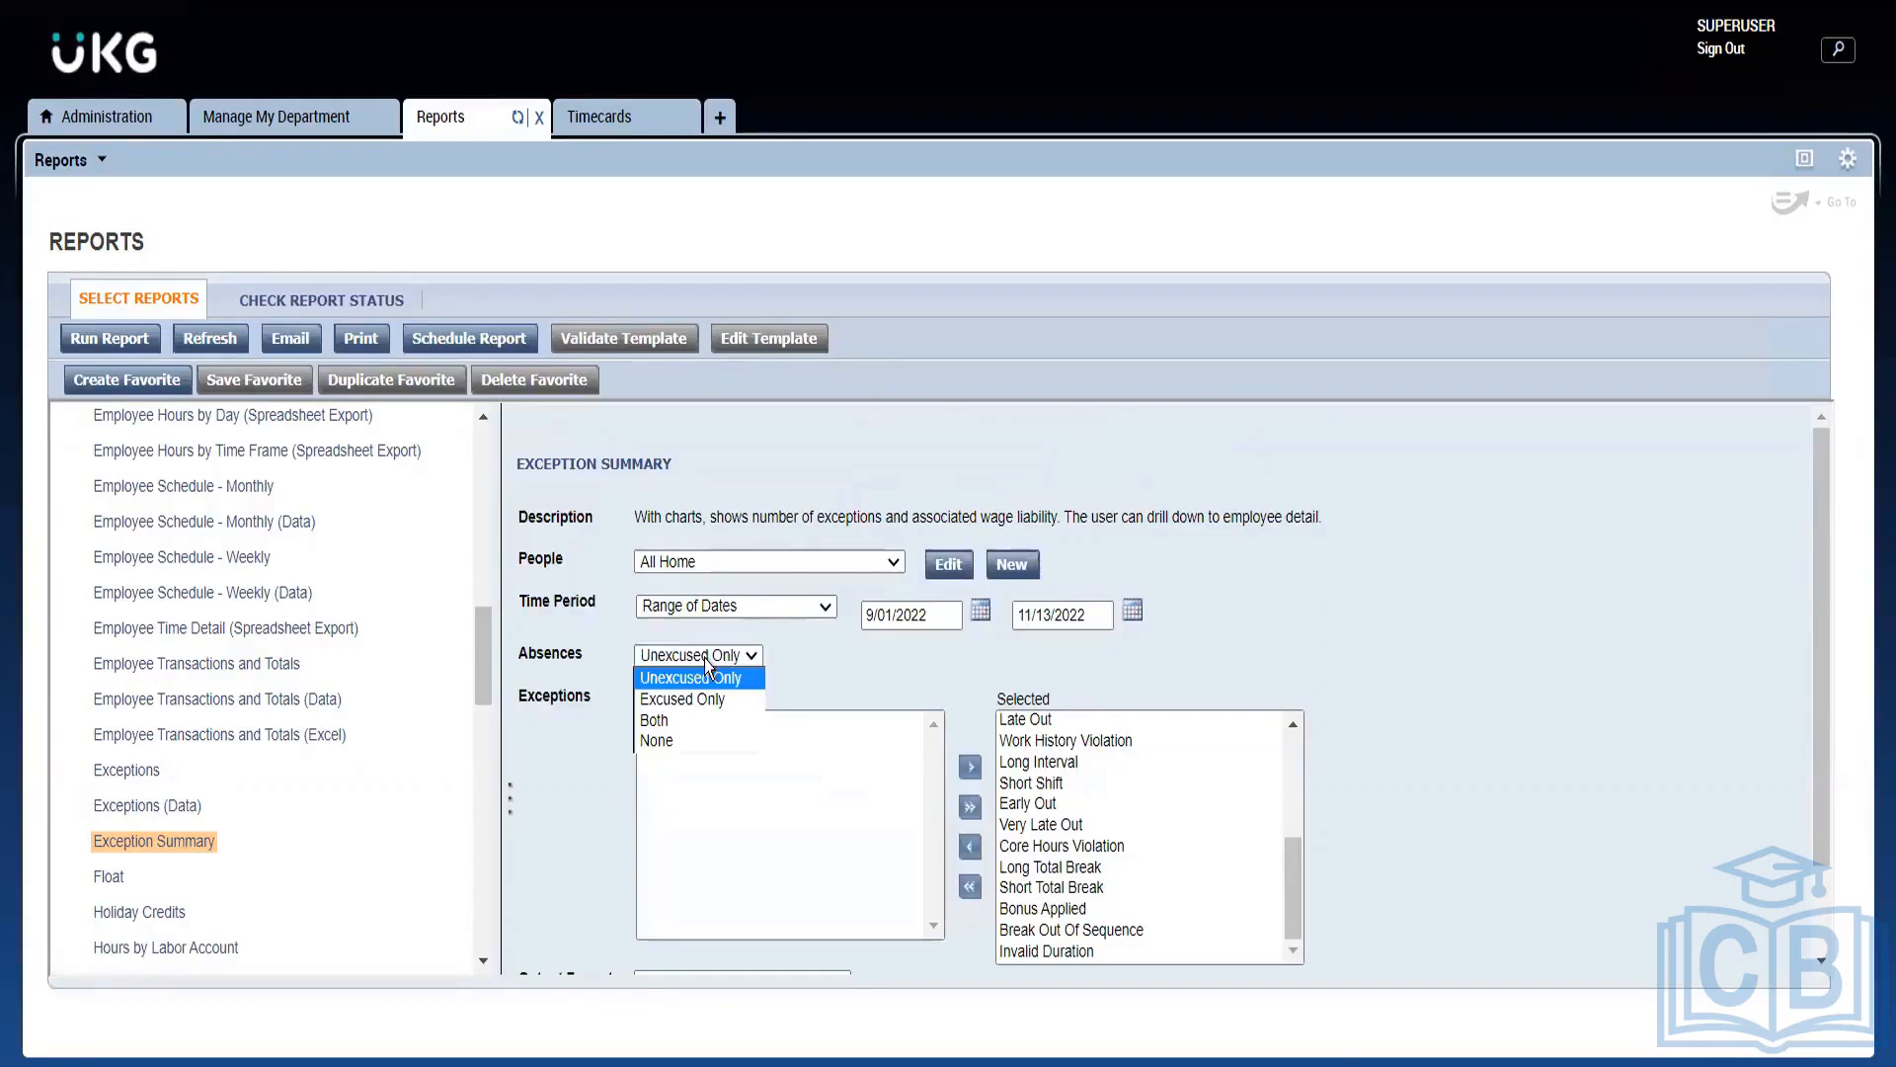
pyautogui.click(691, 720)
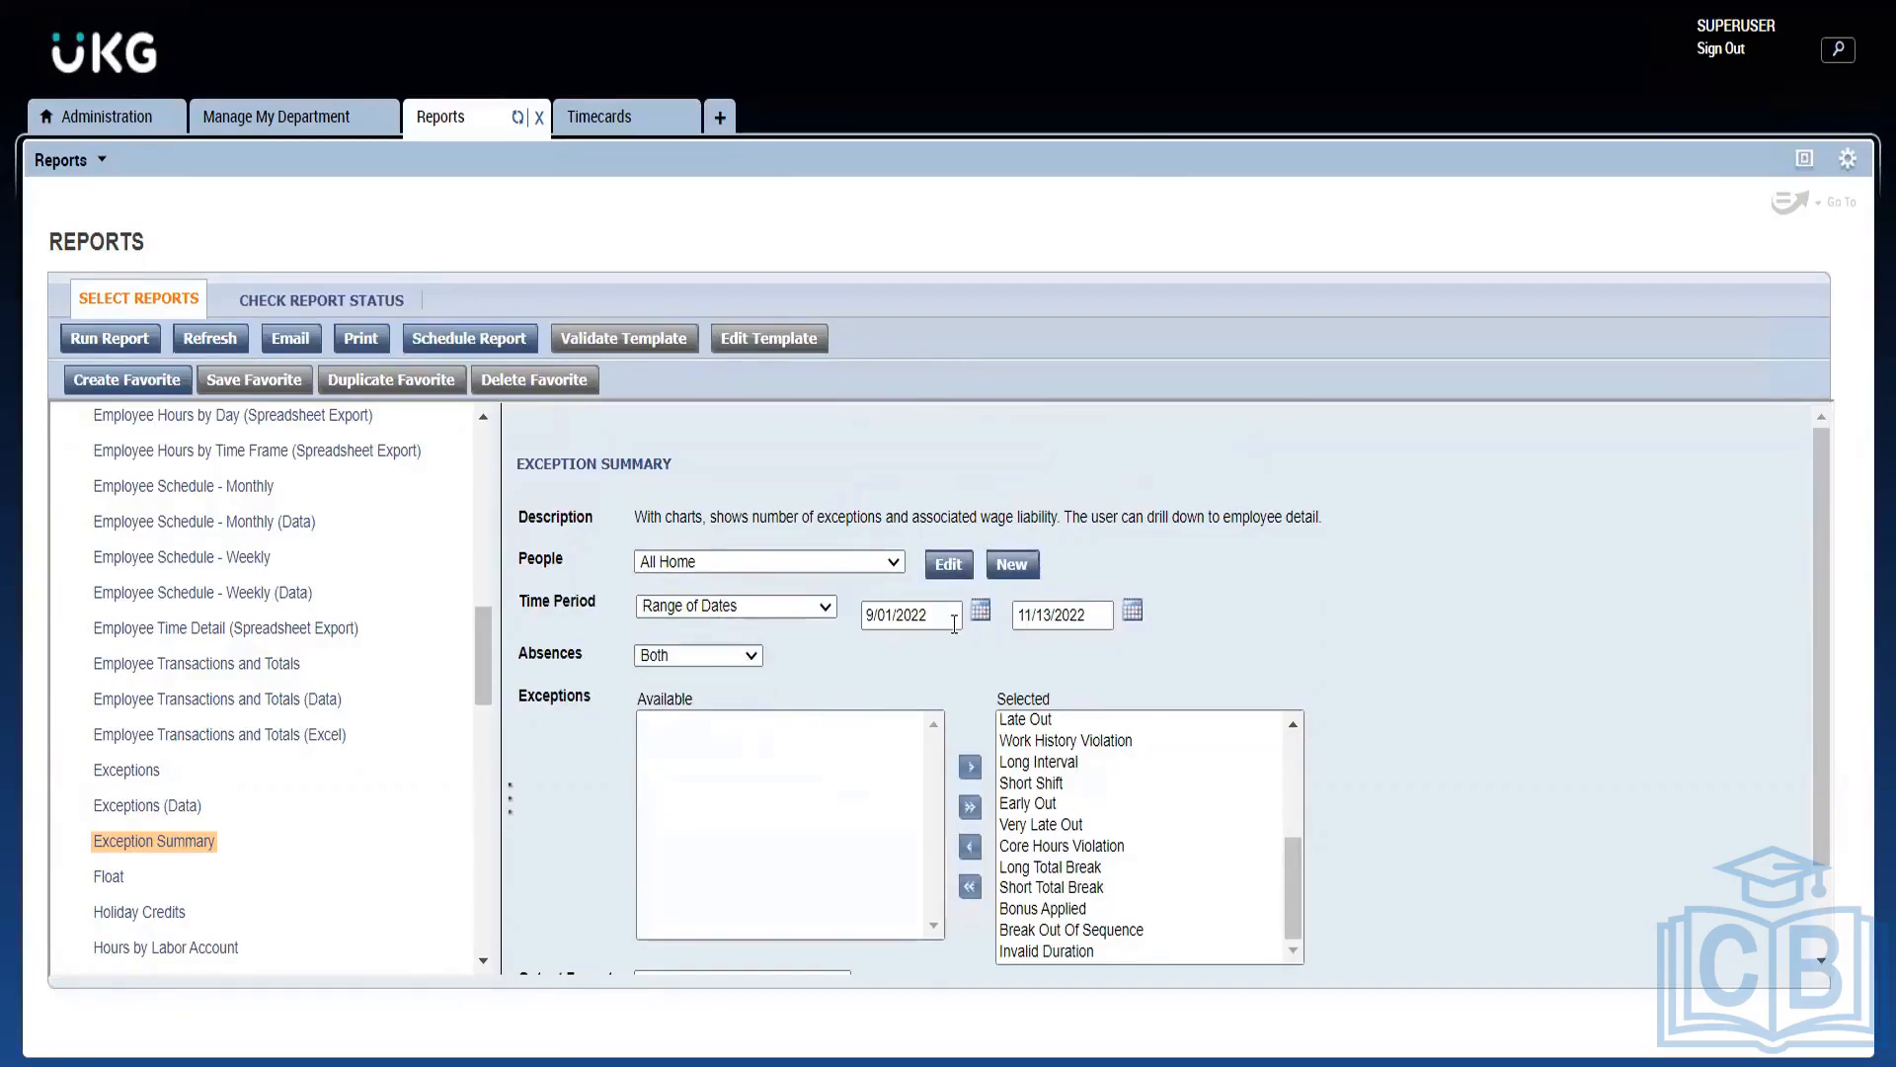
pyautogui.click(981, 610)
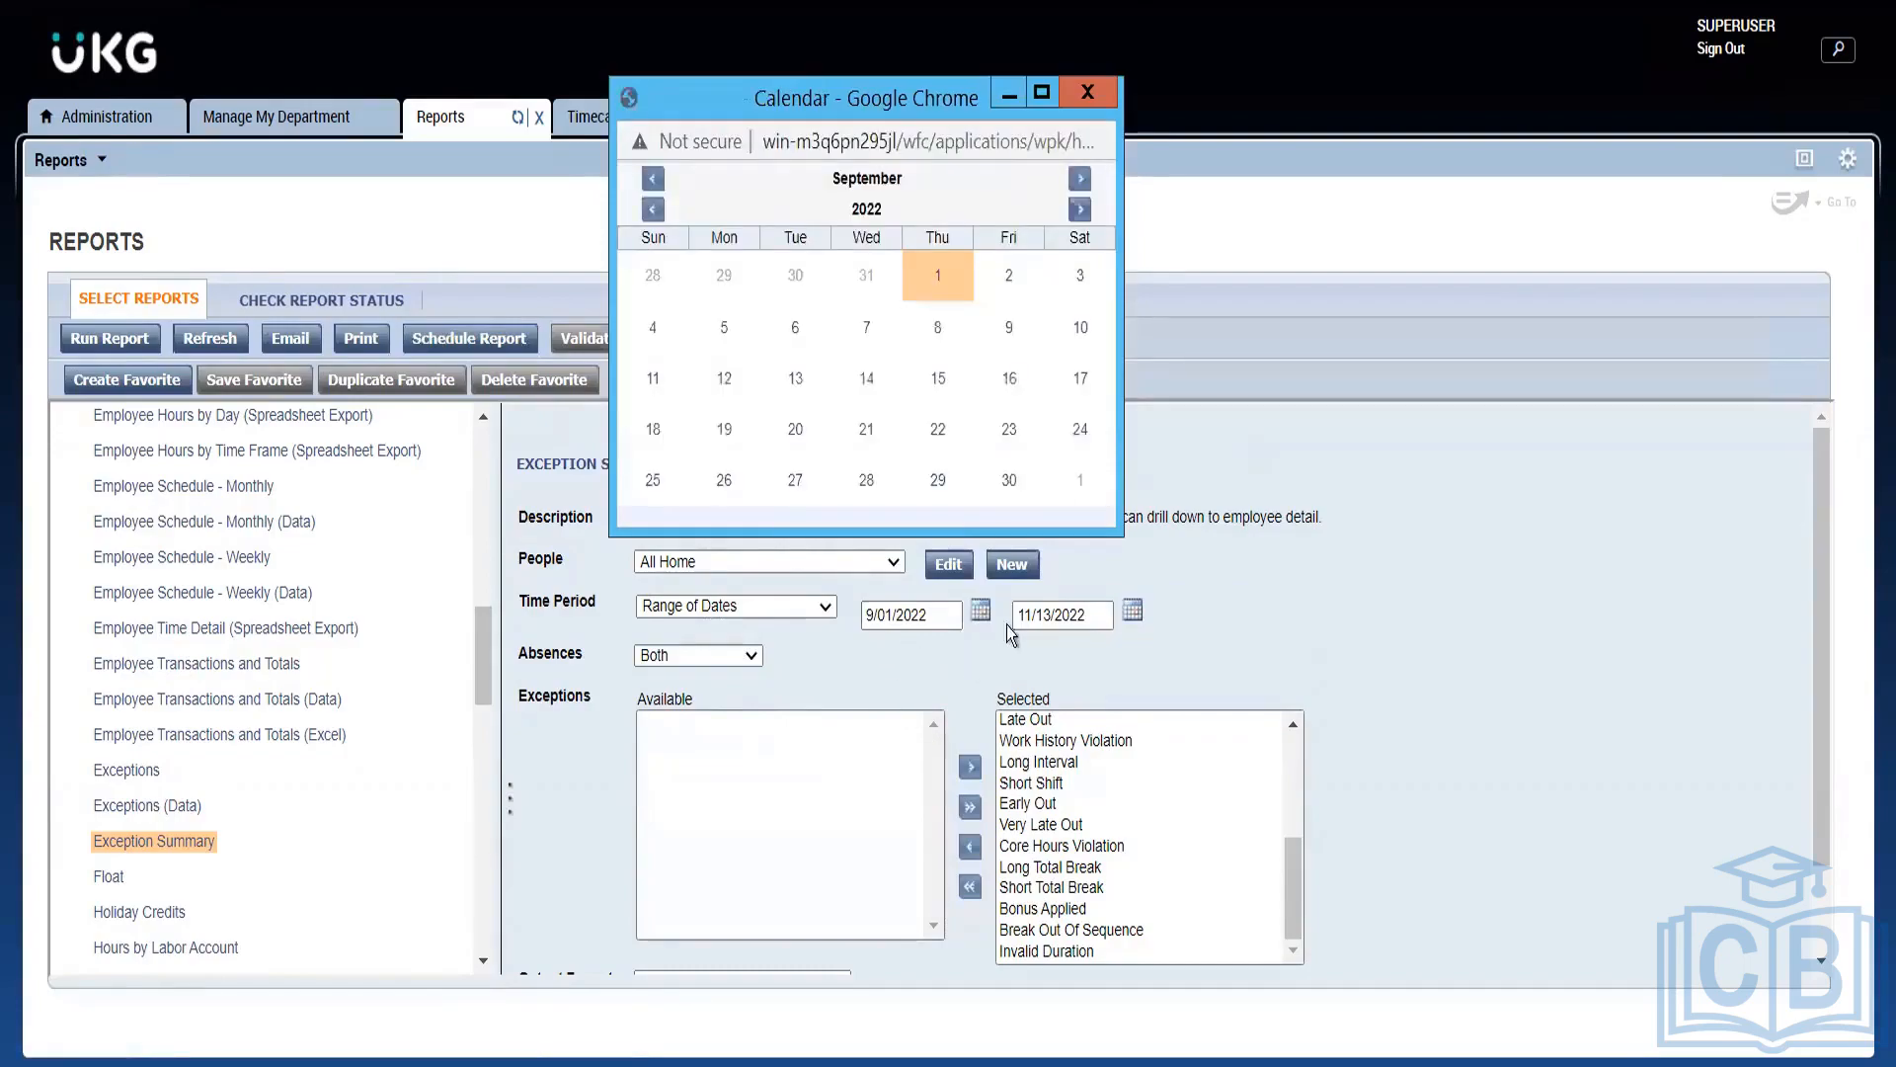
pyautogui.click(1099, 94)
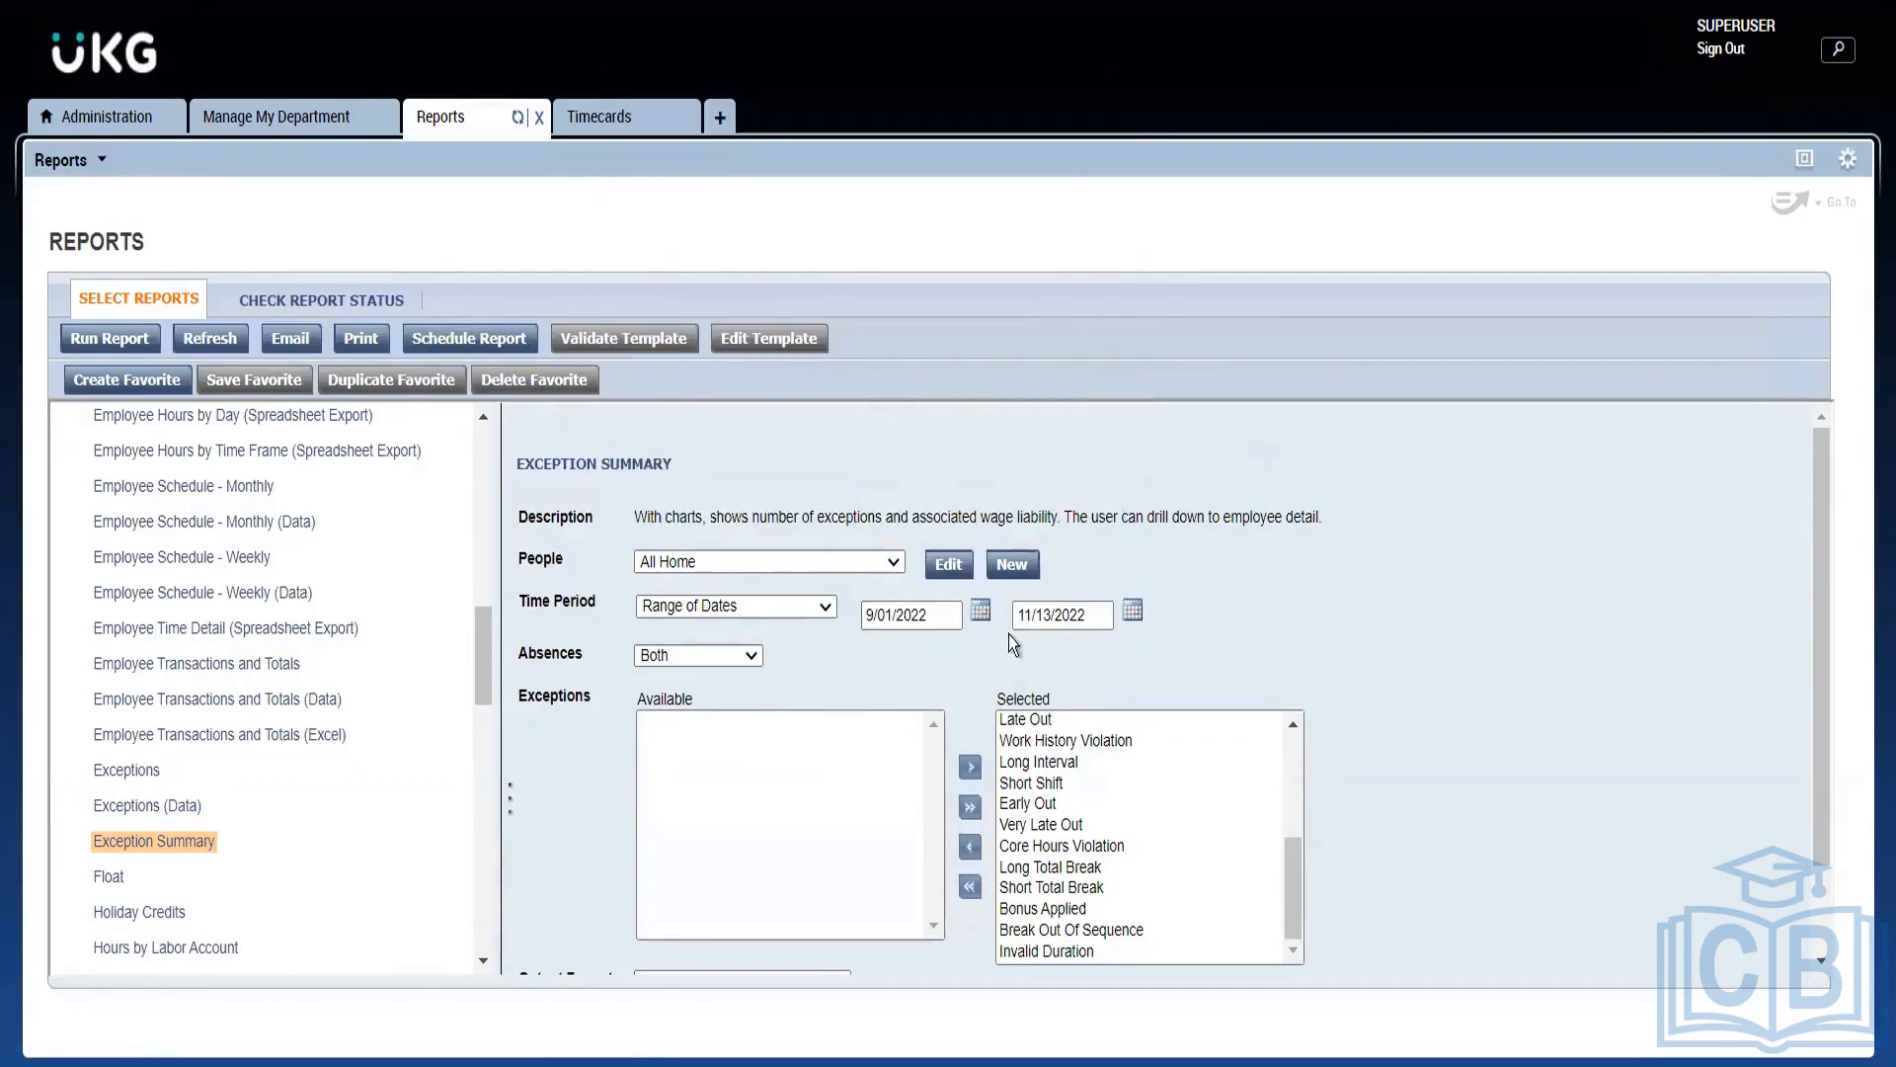
# Step: Run the Exception Summary report and refresh its status
pyautogui.scroll(-1, 867, 756)
pyautogui.scroll(1, 551, 639)
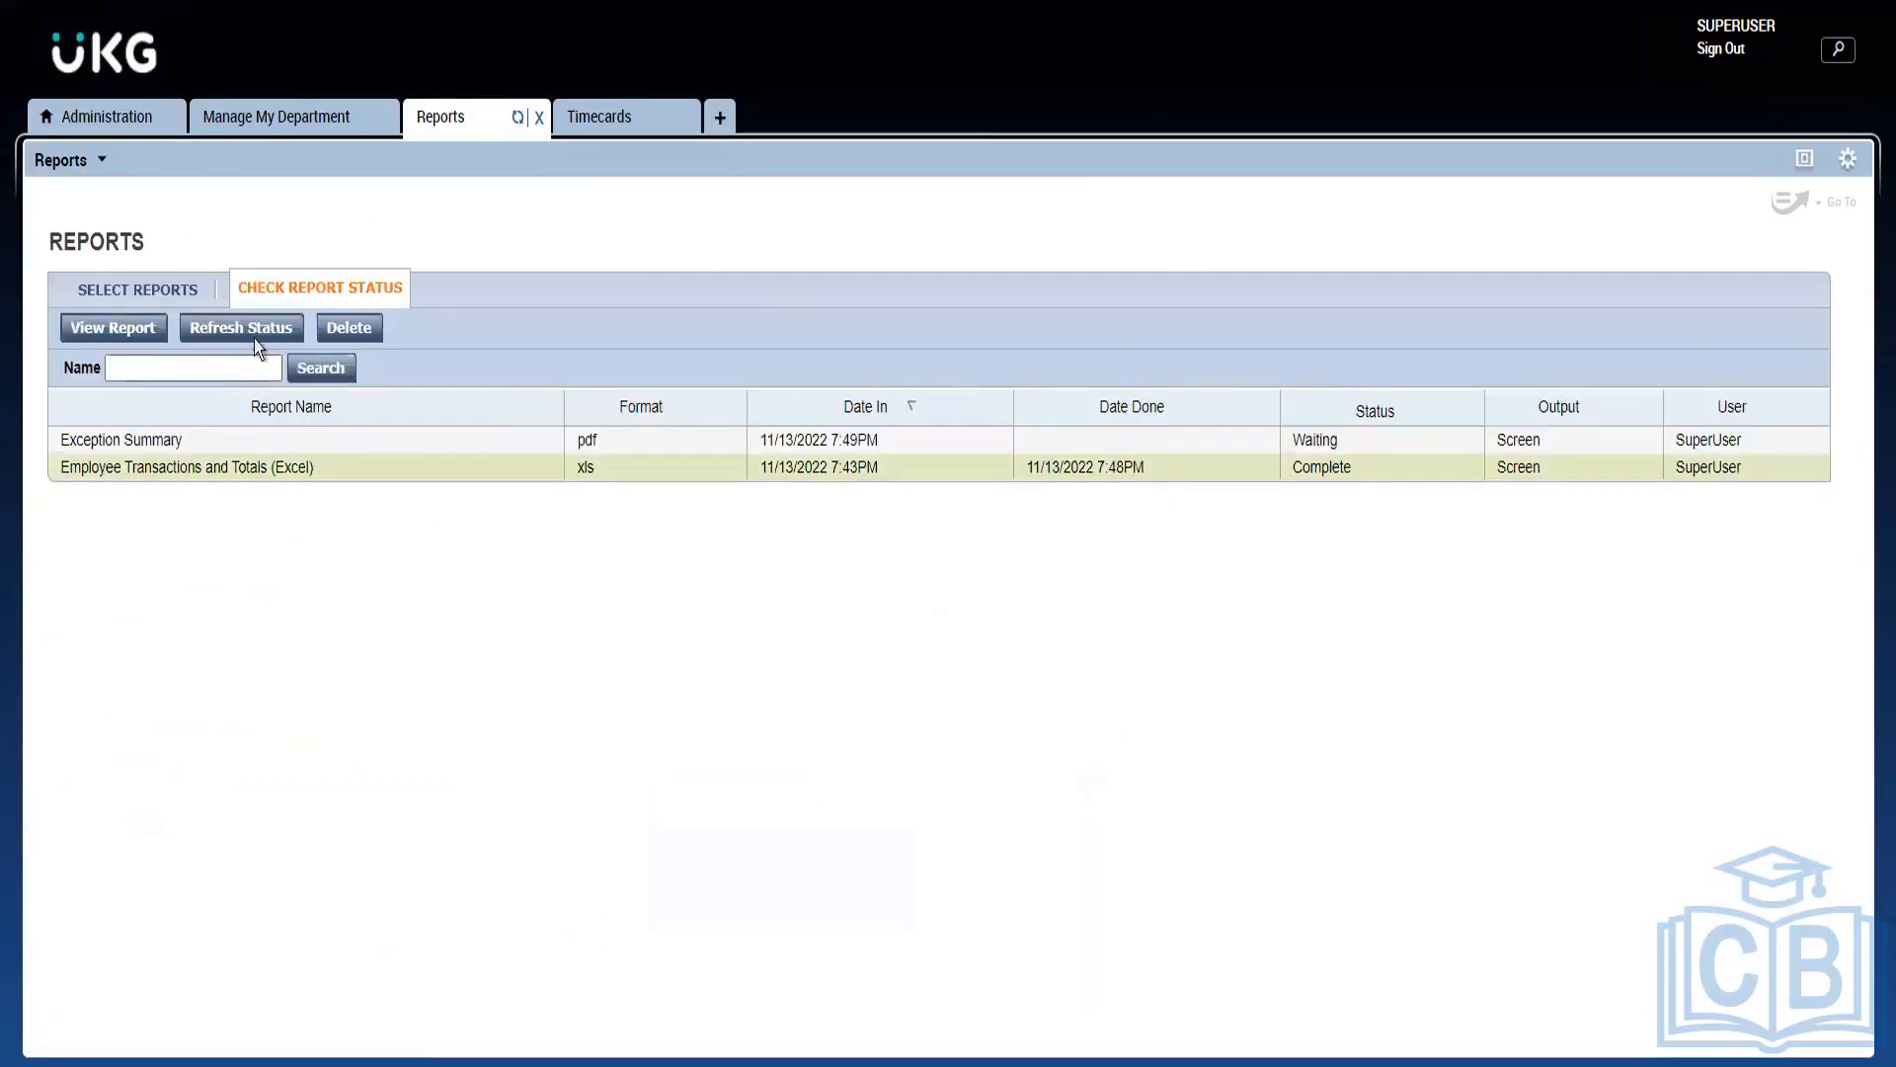
pyautogui.click(255, 334)
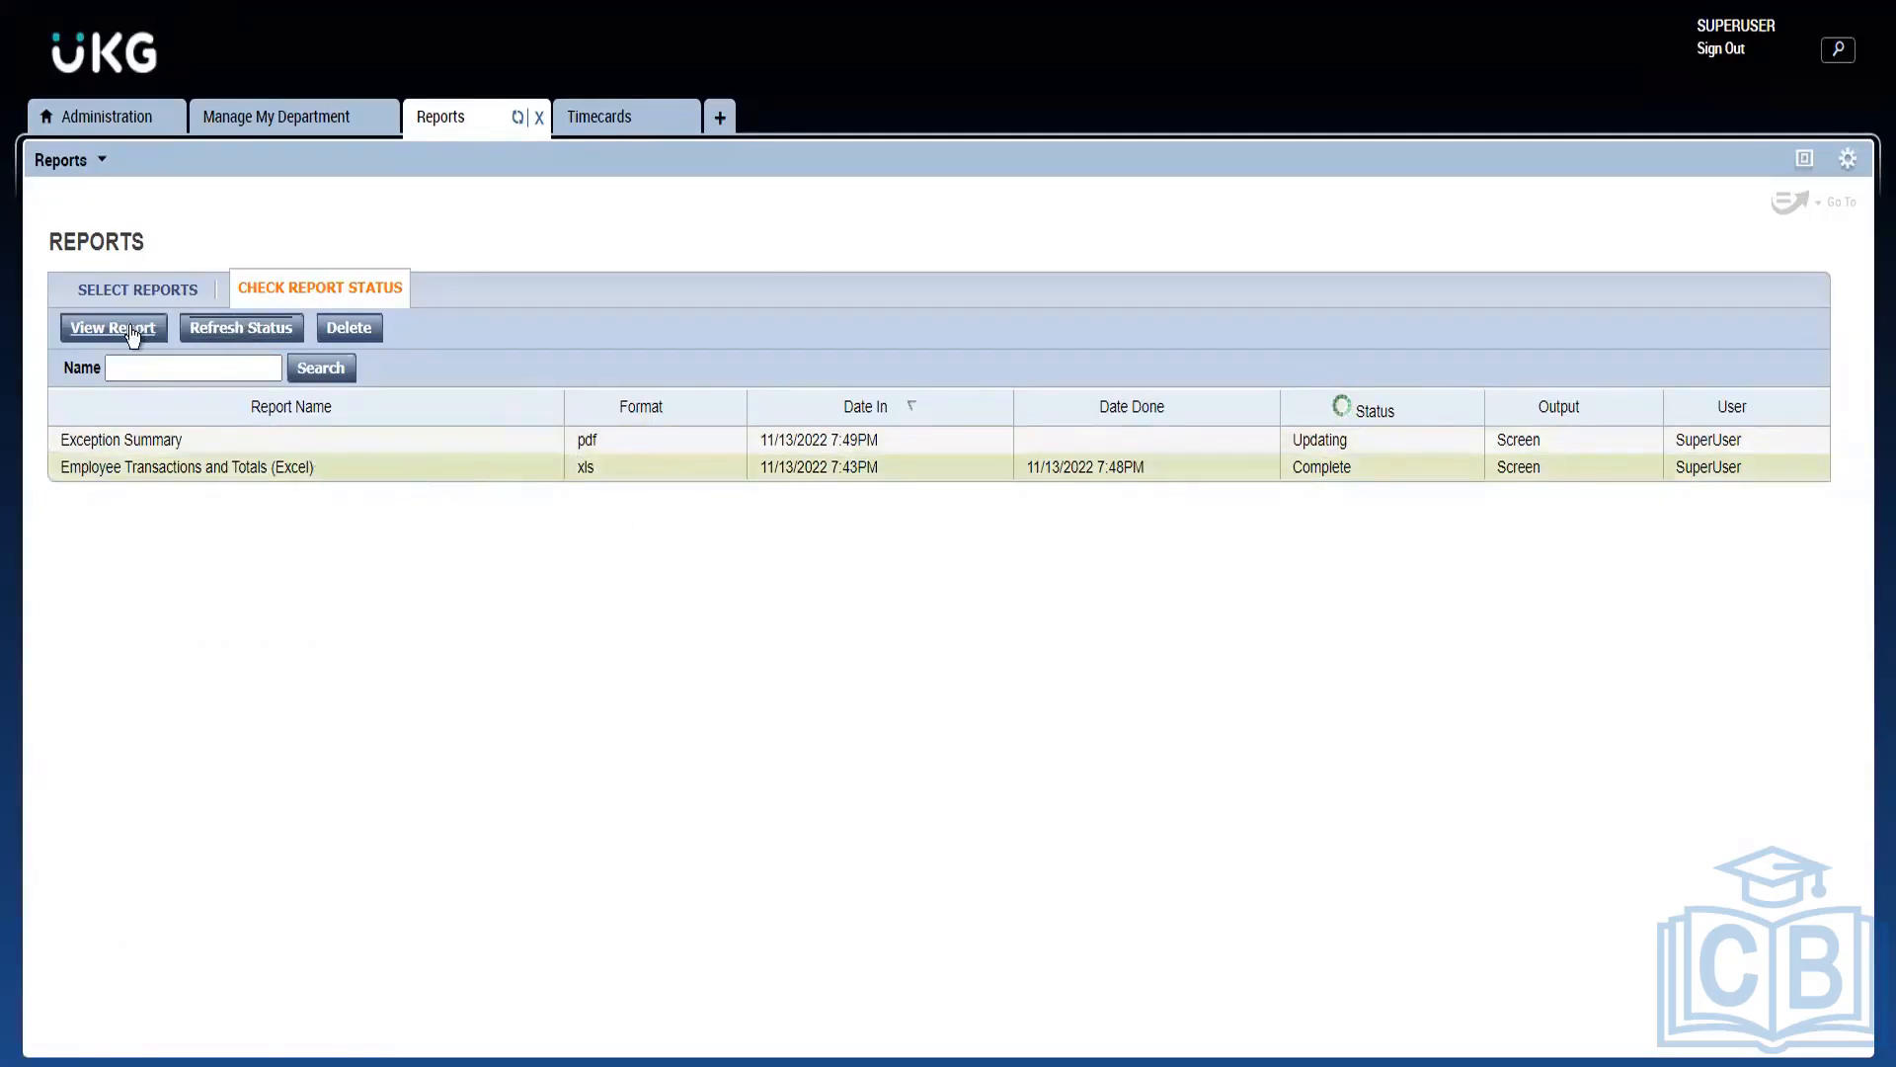
# Step: Open the completed Employee Transactions and Totals (Excel) report and show its downloaded XLS file in the Downloads folder
pyautogui.doubleClick(254, 472)
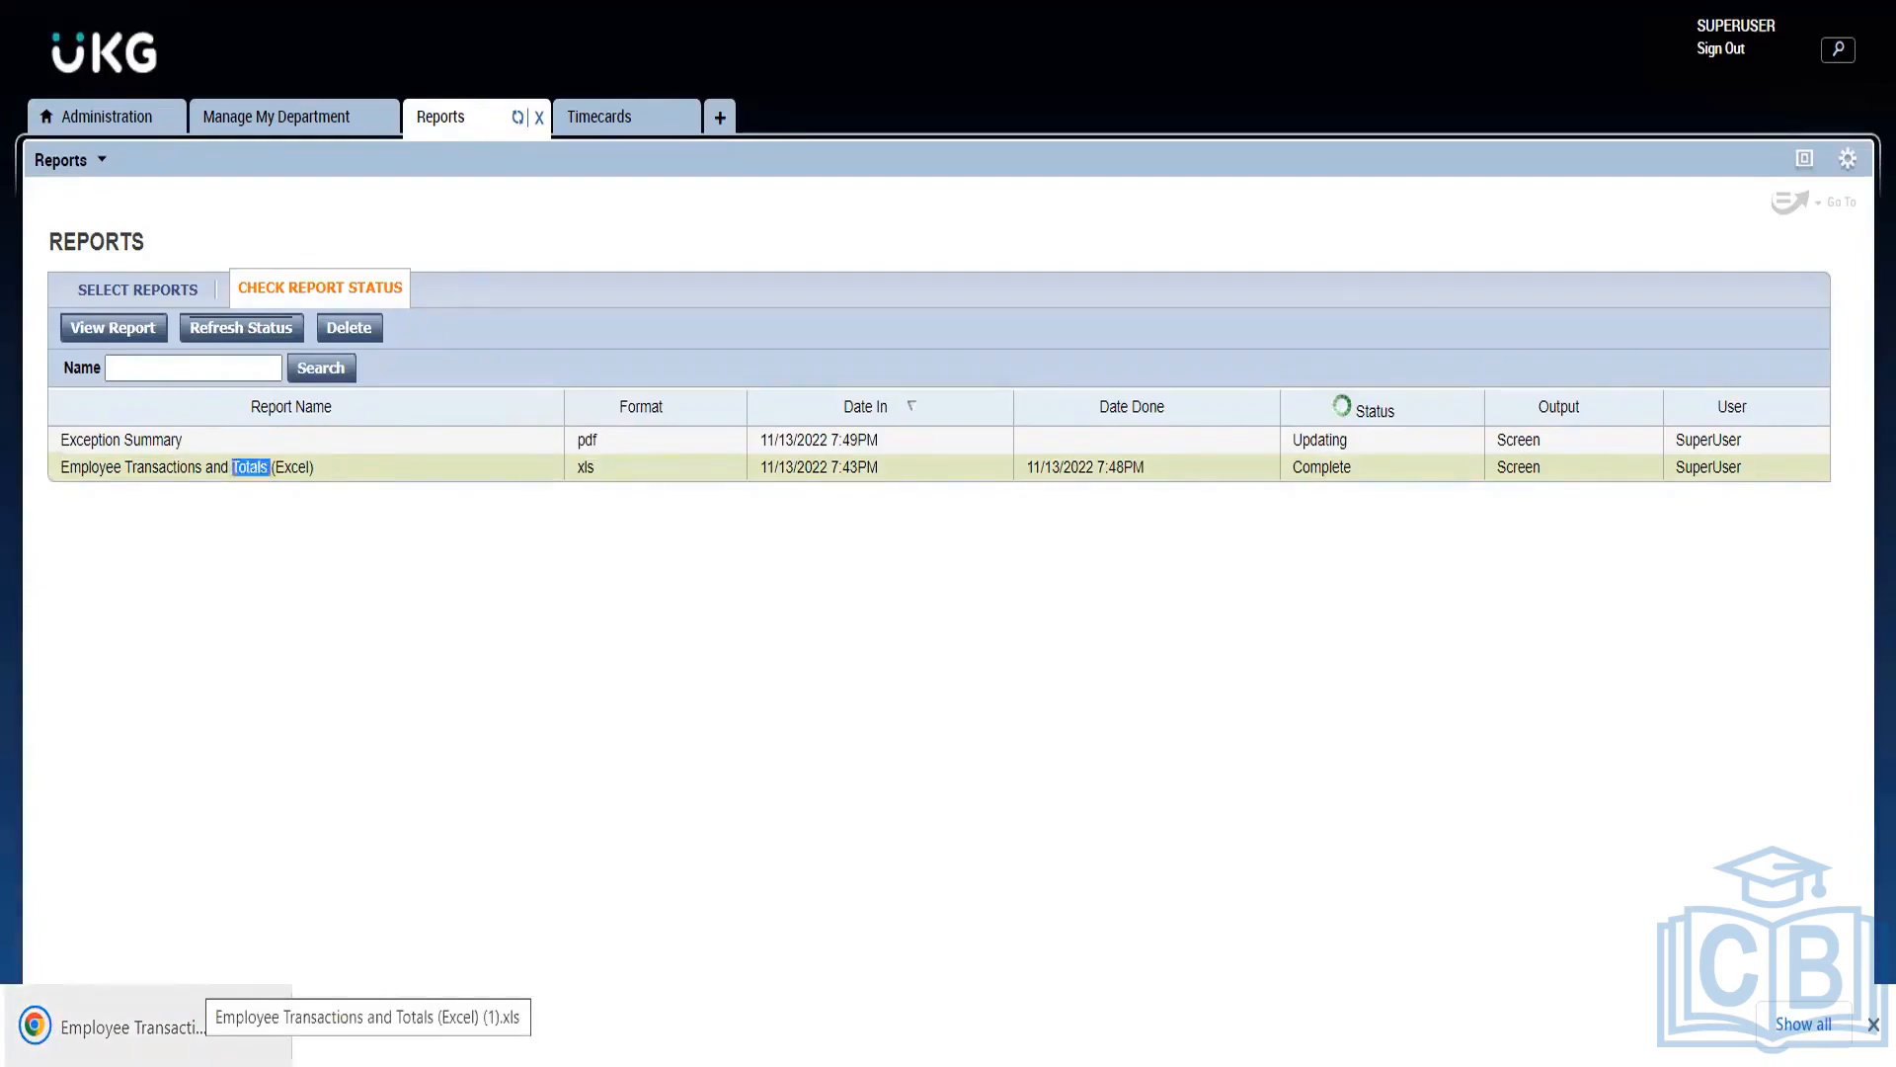
pyautogui.click(144, 1027)
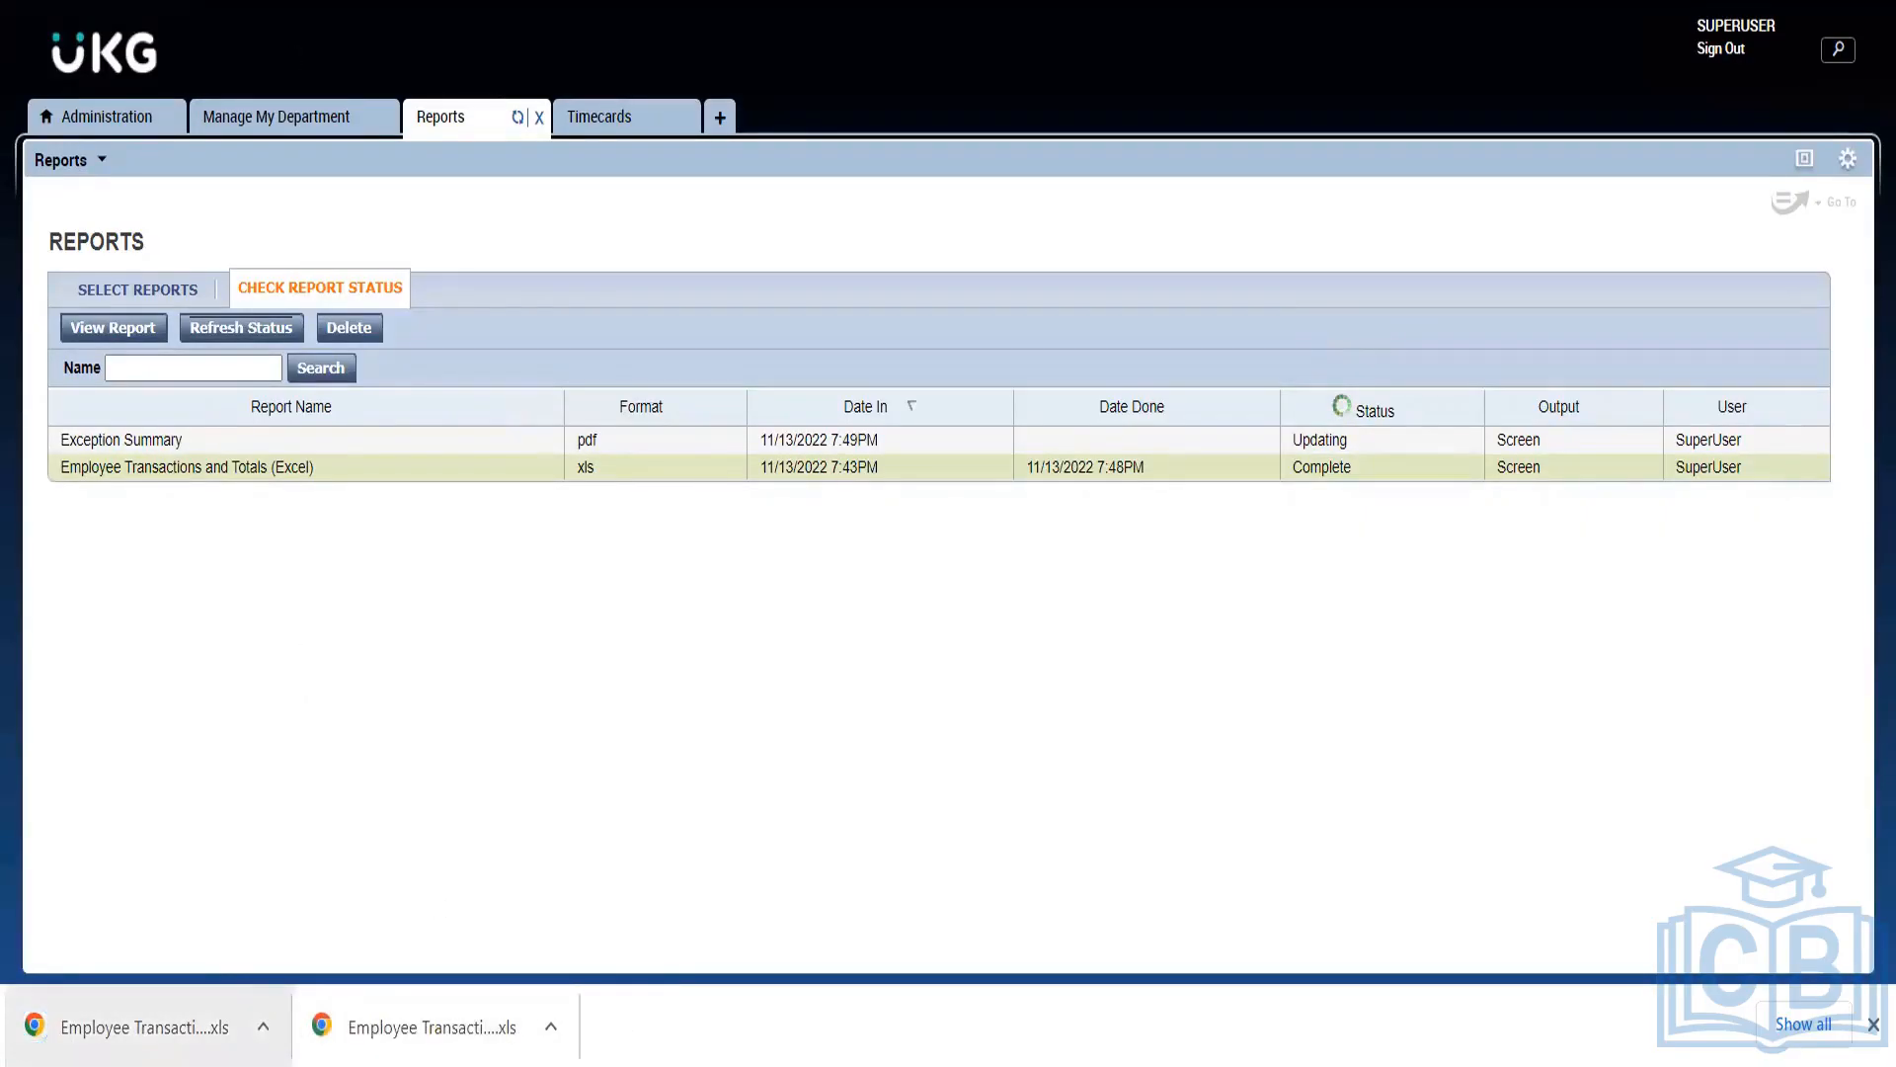
pyautogui.click(263, 1026)
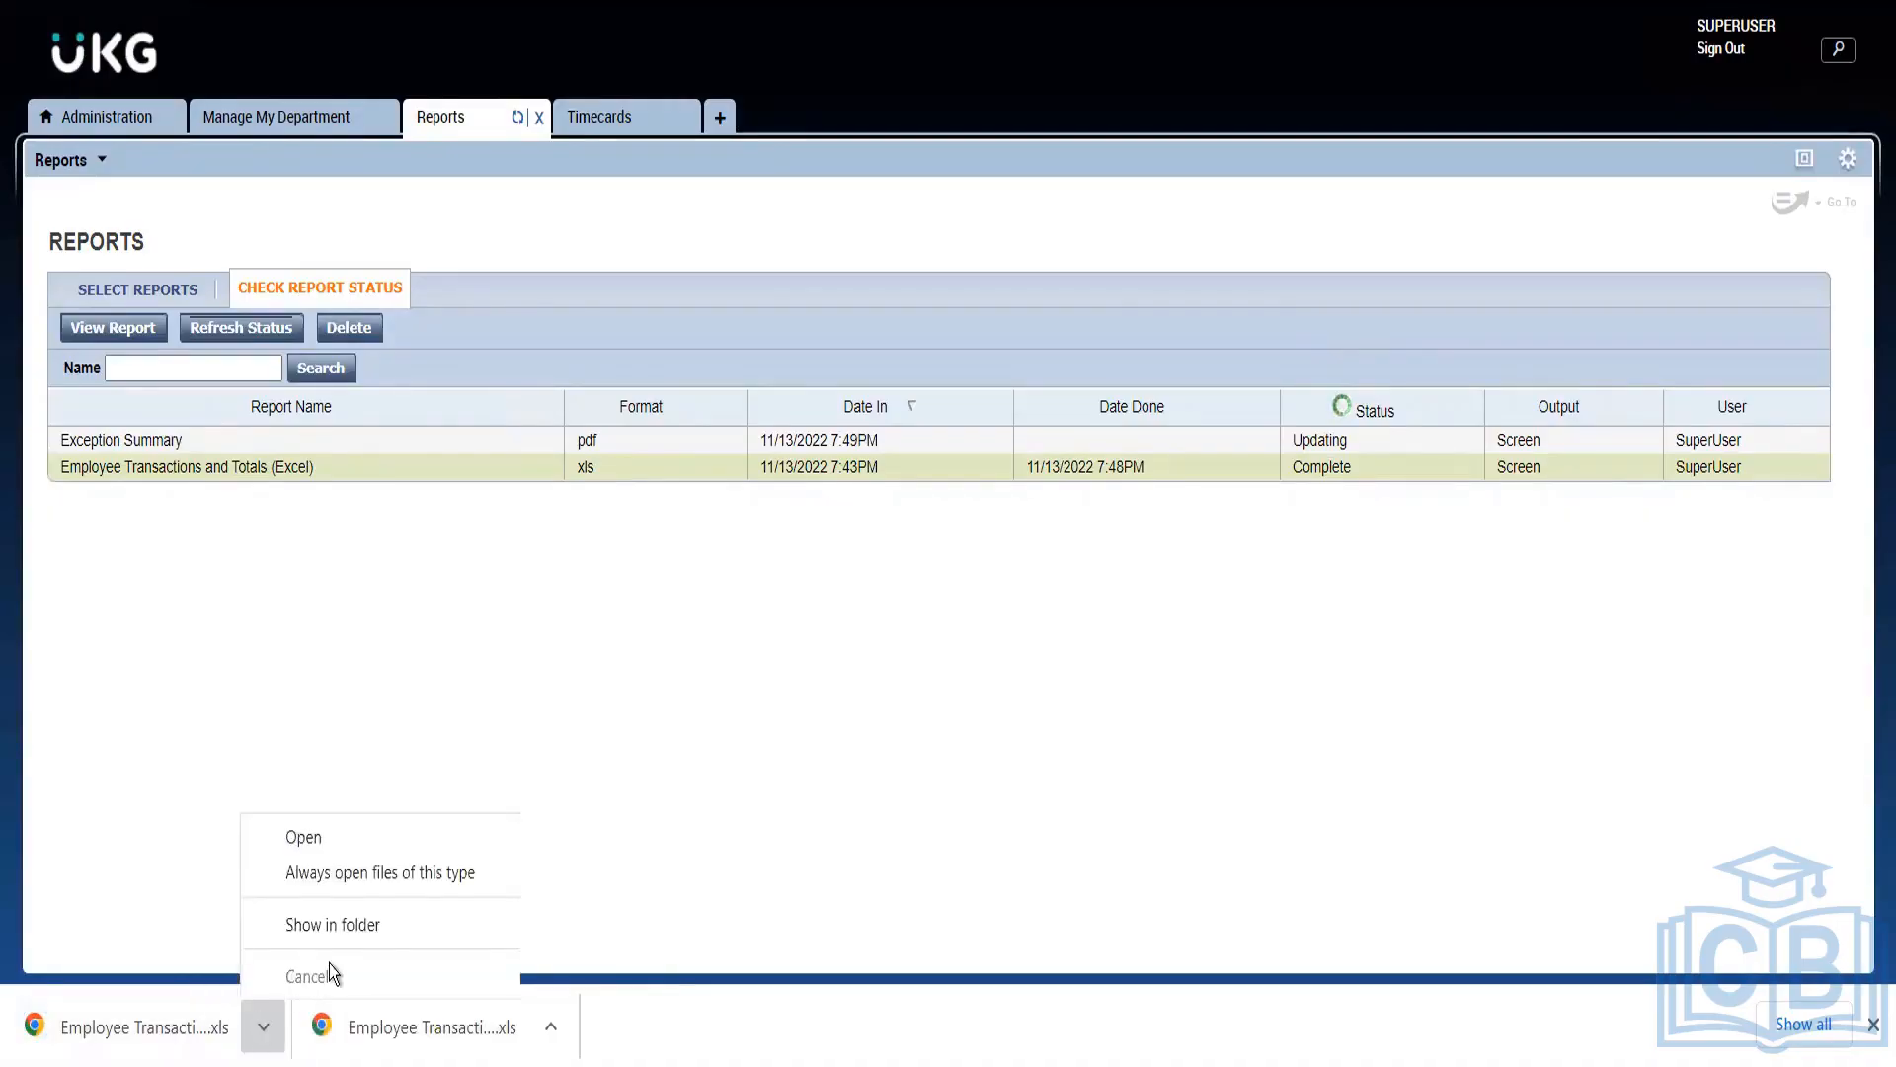
pyautogui.click(365, 930)
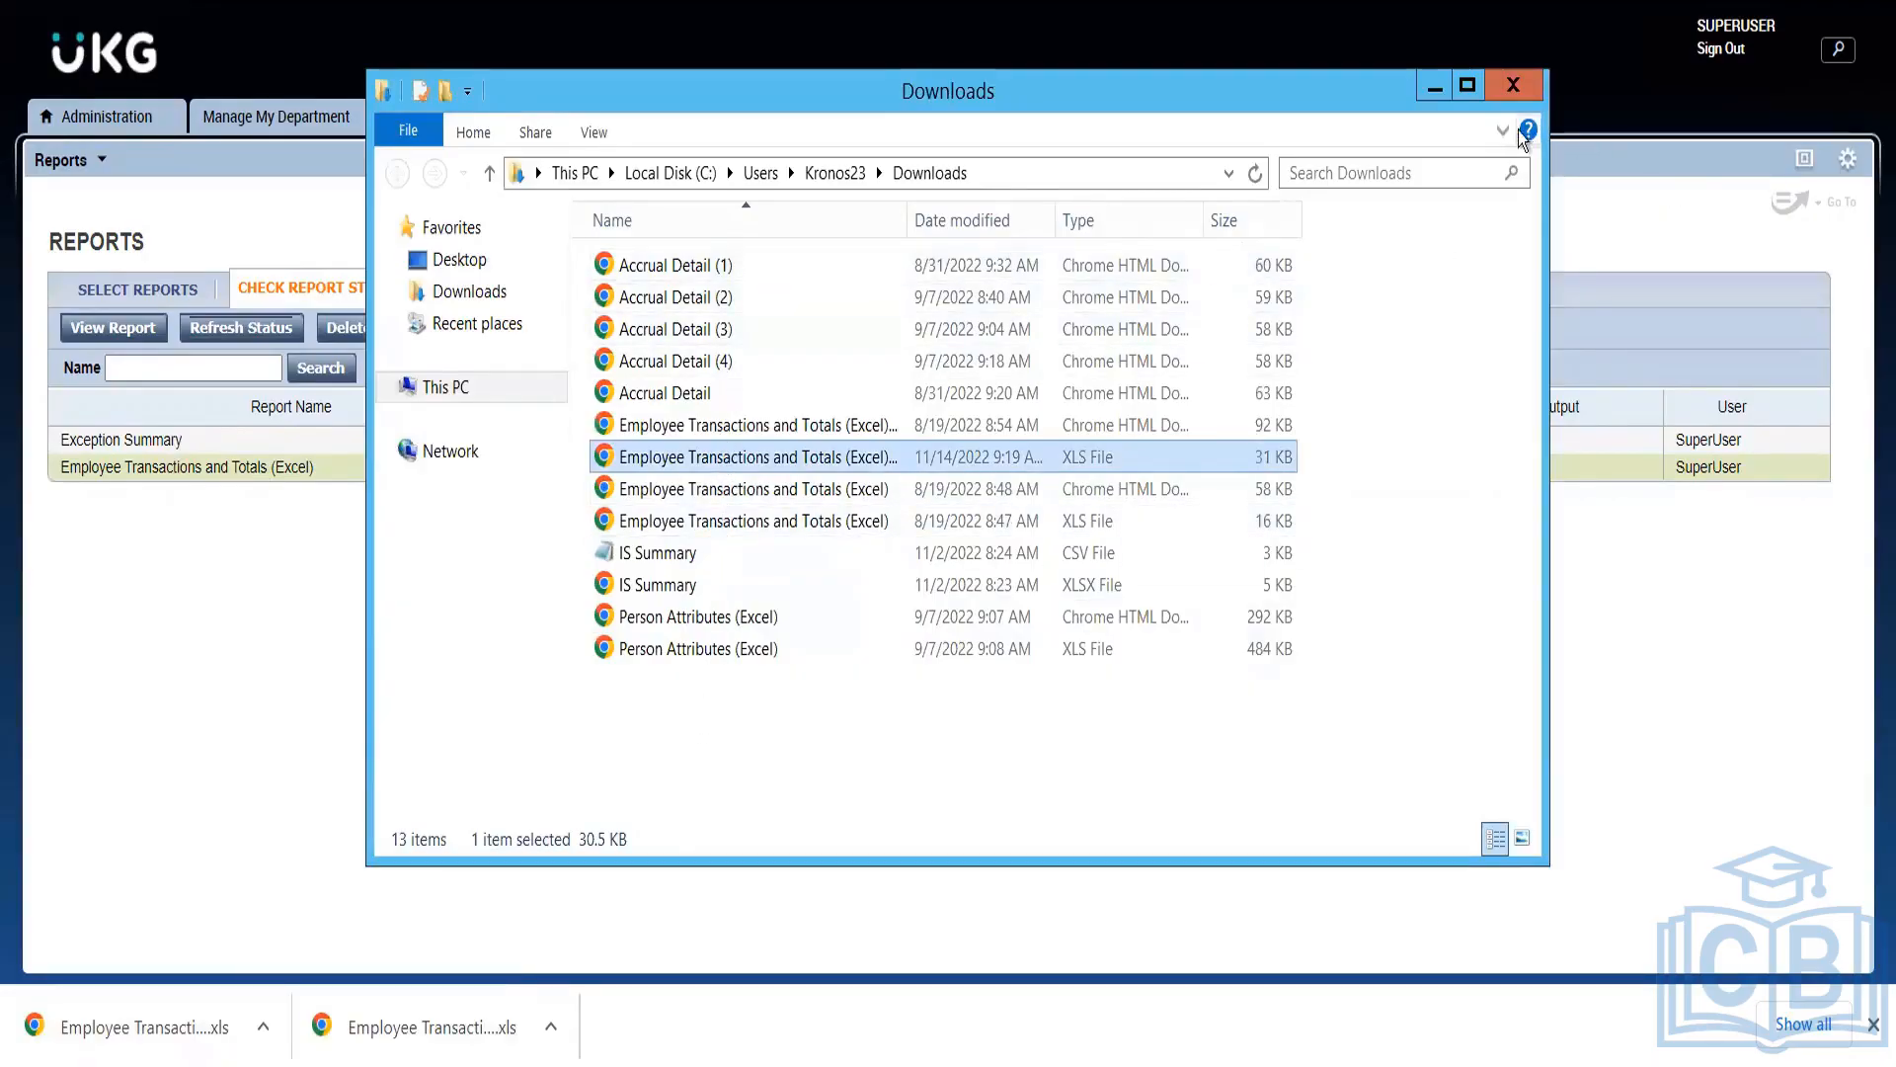
pyautogui.click(1447, 83)
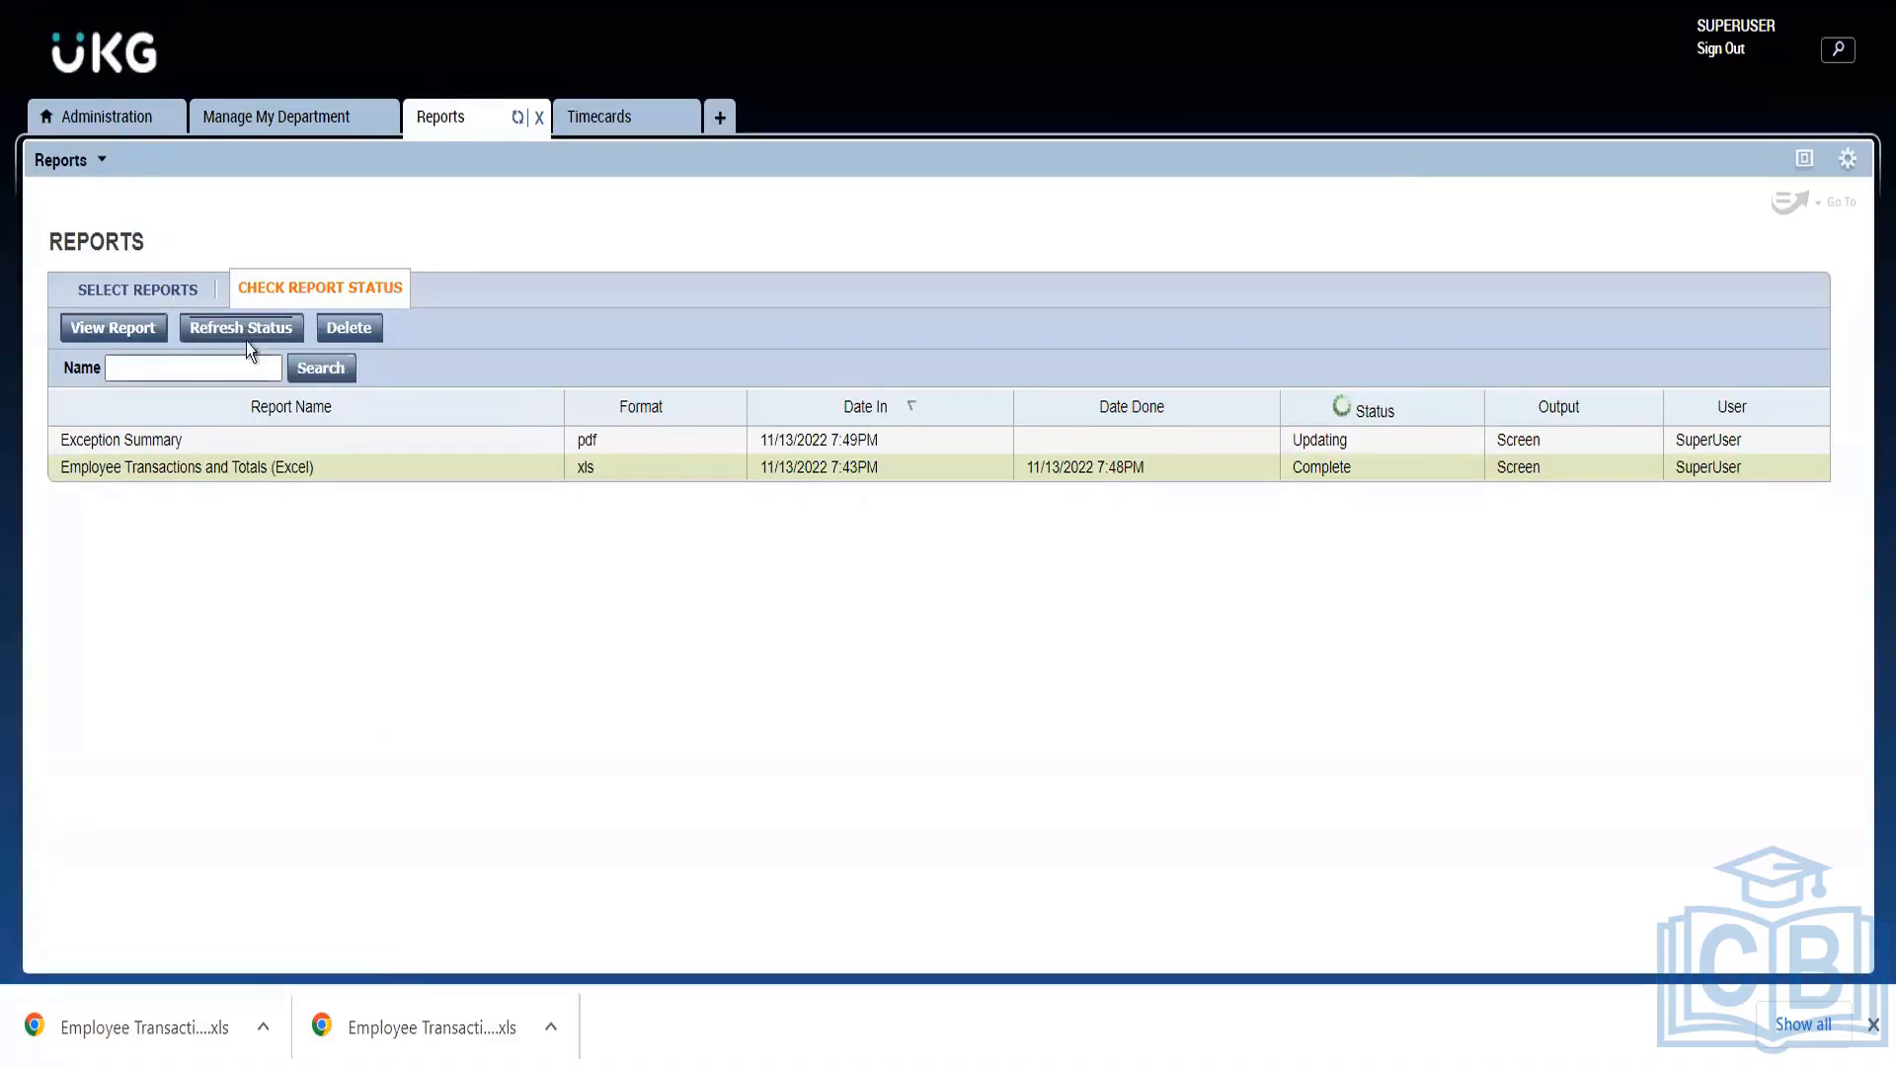
# Step: Return to report selection and open the Employee Transactions and Totals (Excel) report's settings
pyautogui.click(164, 286)
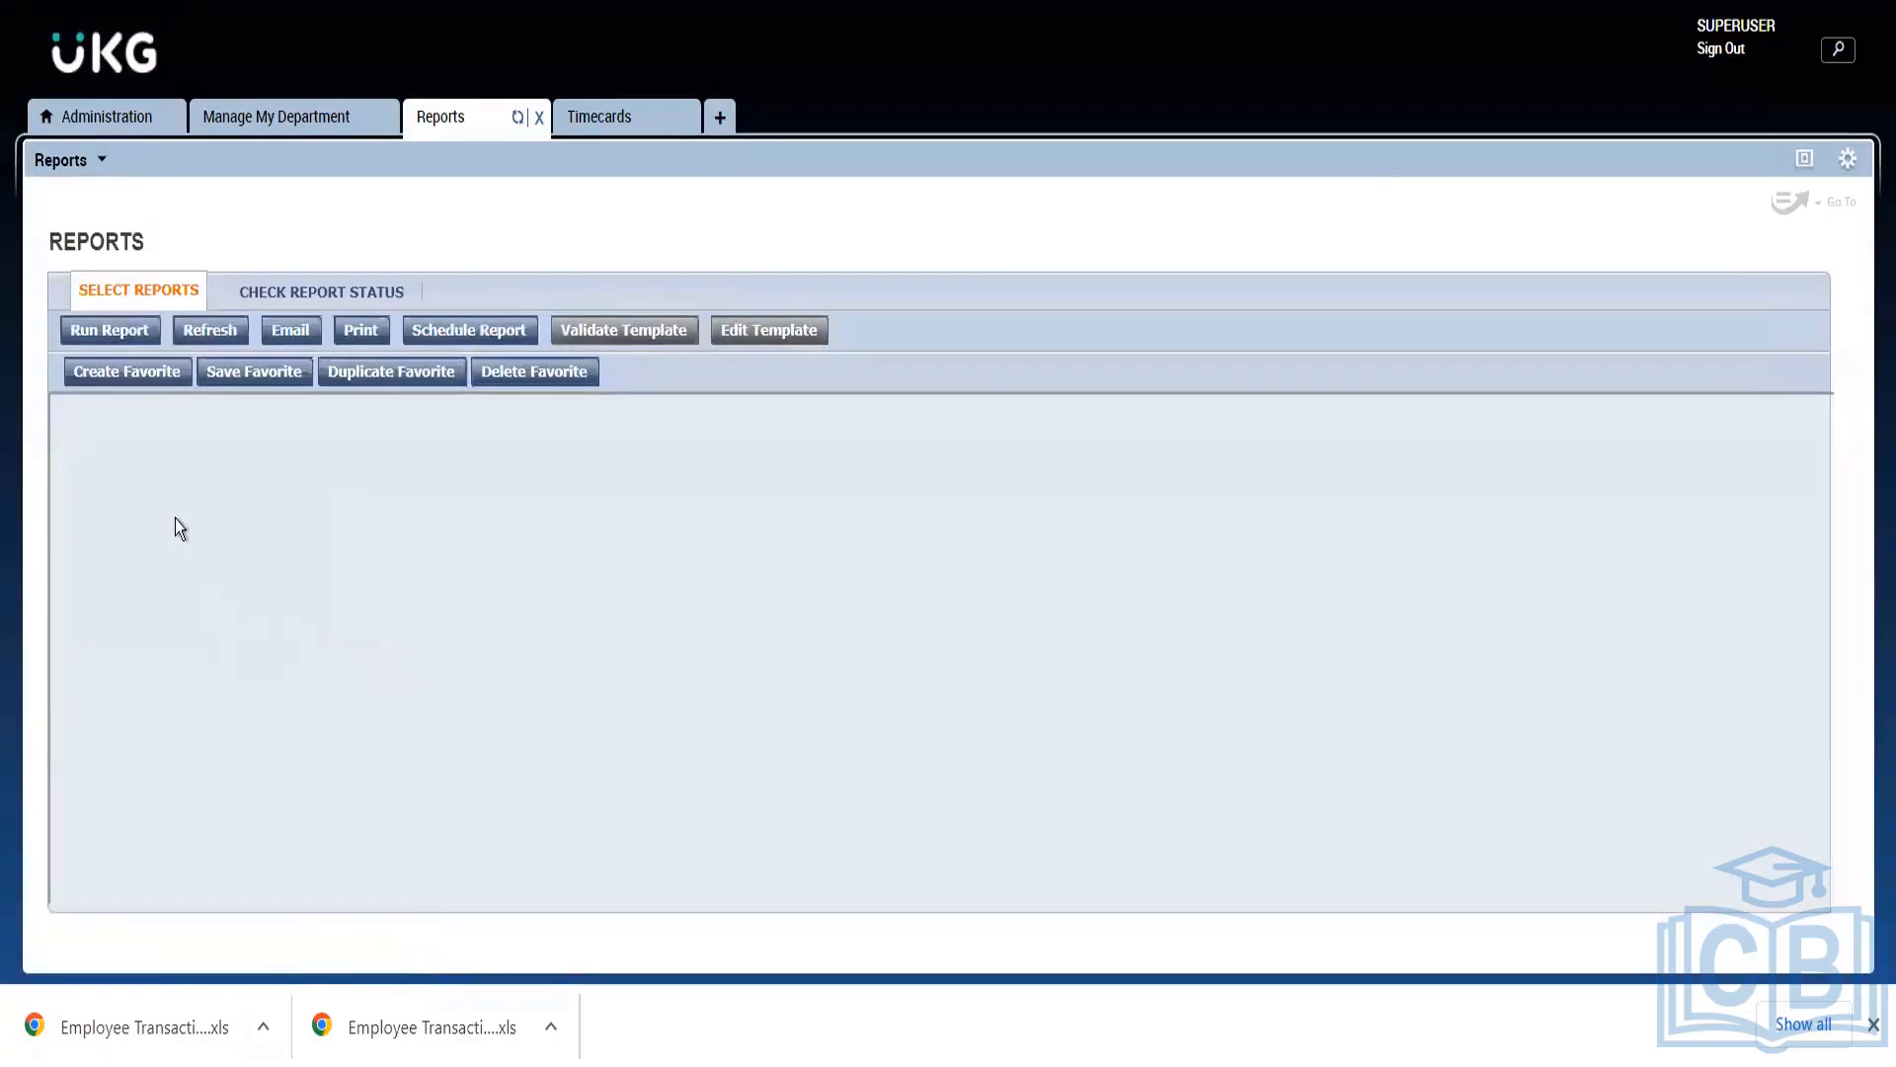
pyautogui.scroll(-7, 164, 592)
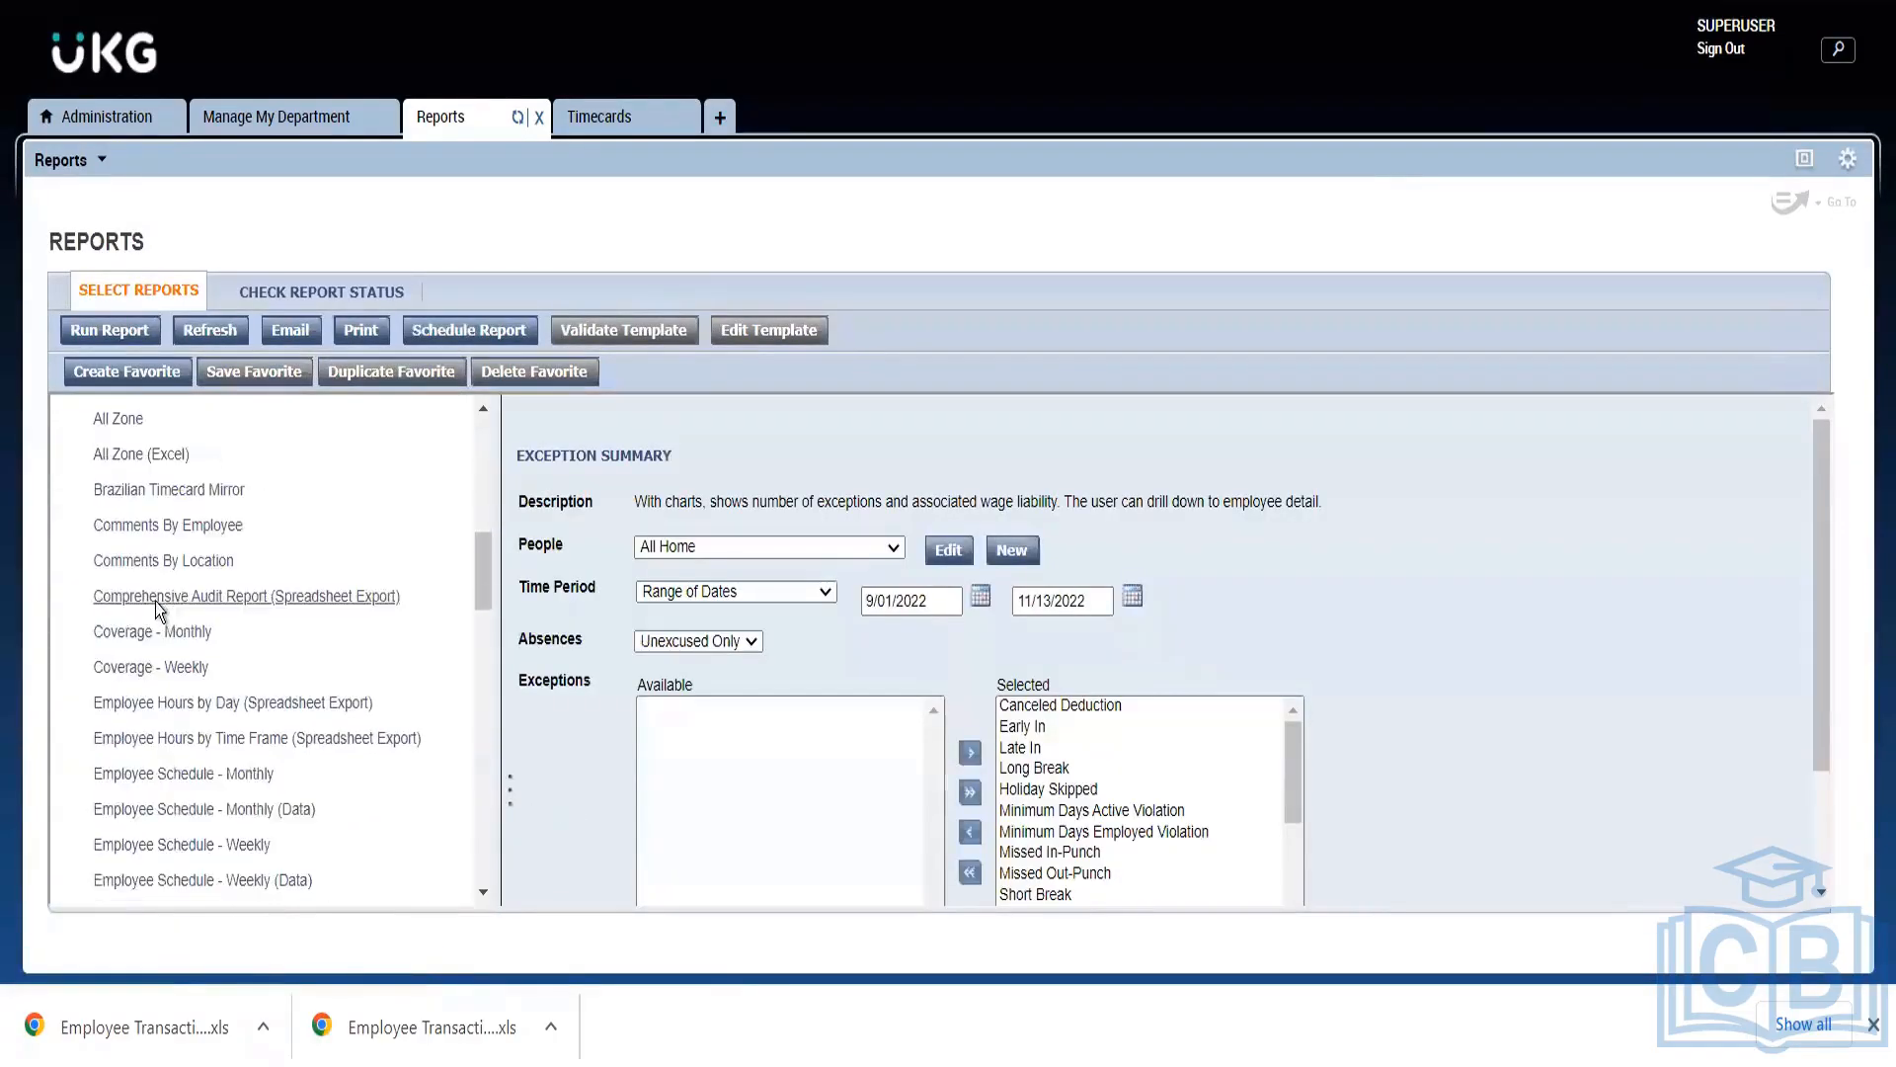
pyautogui.scroll(-10, 166, 607)
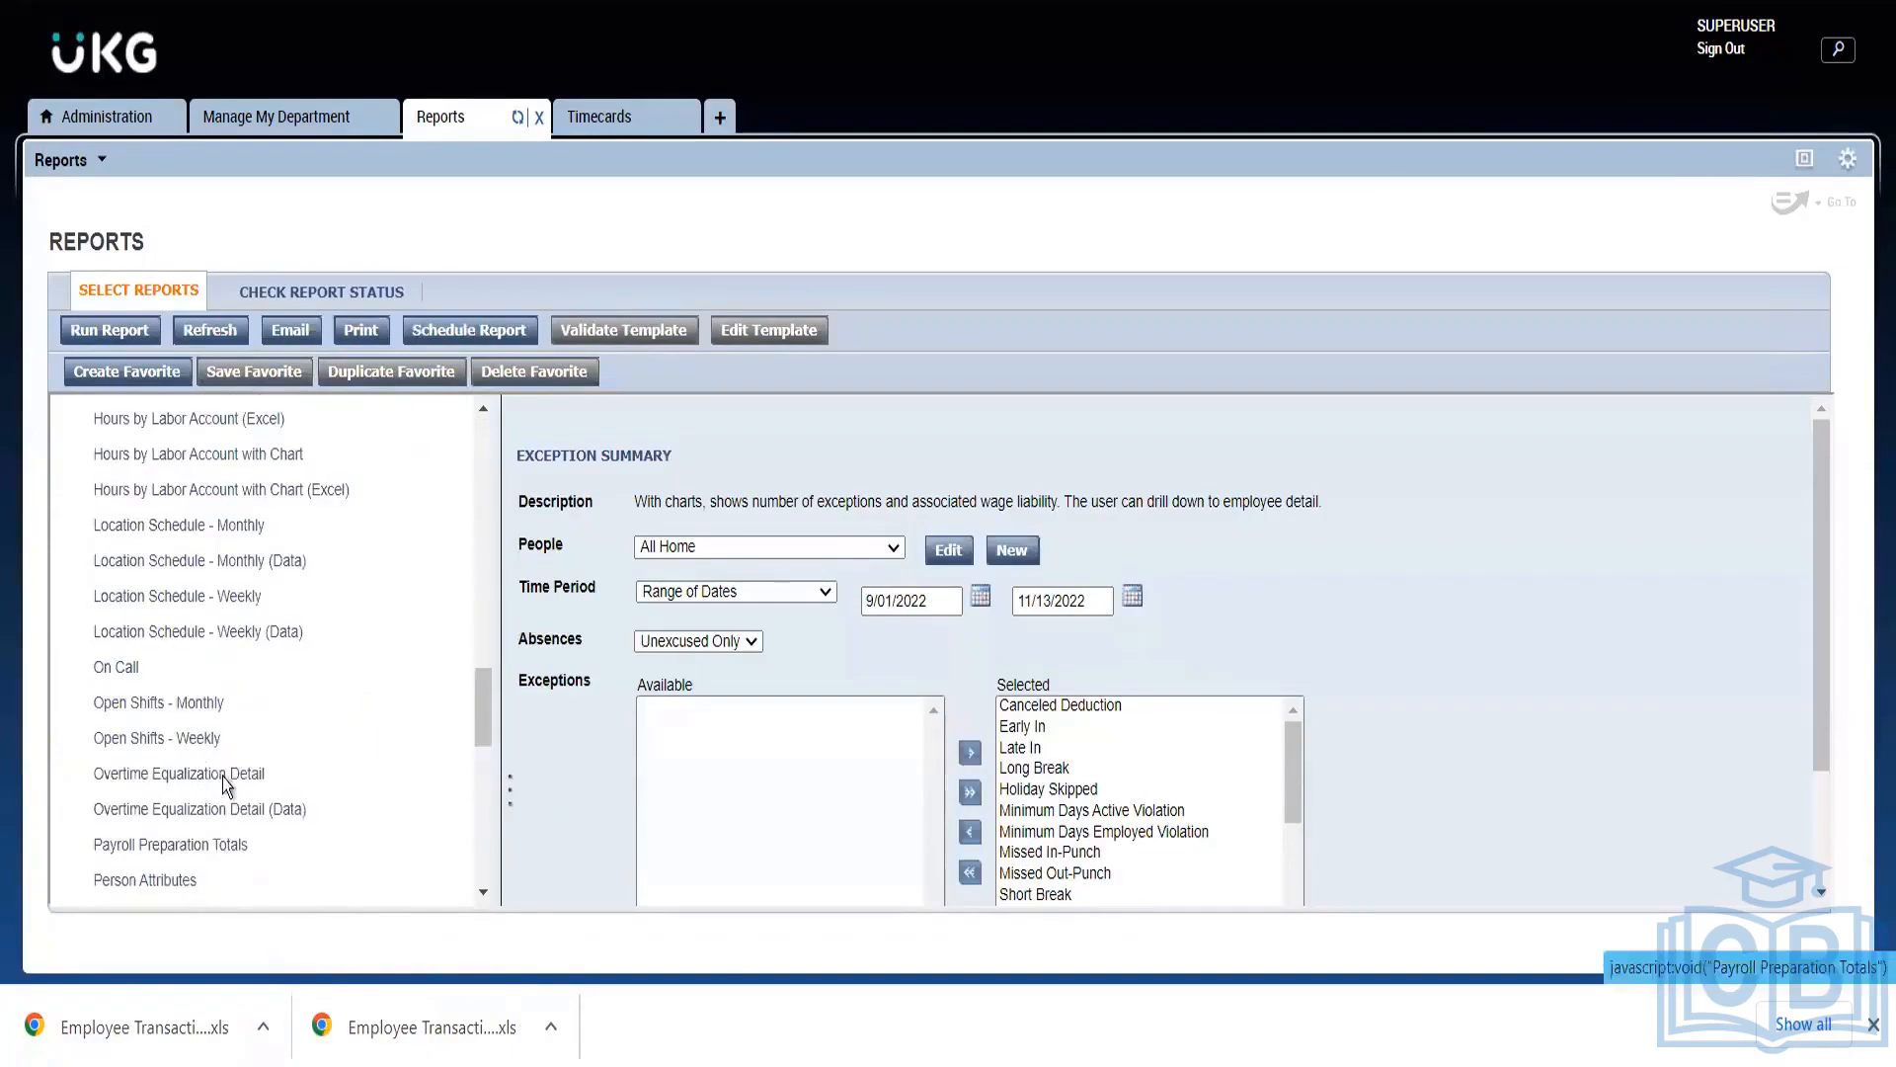
pyautogui.scroll(-8, 212, 736)
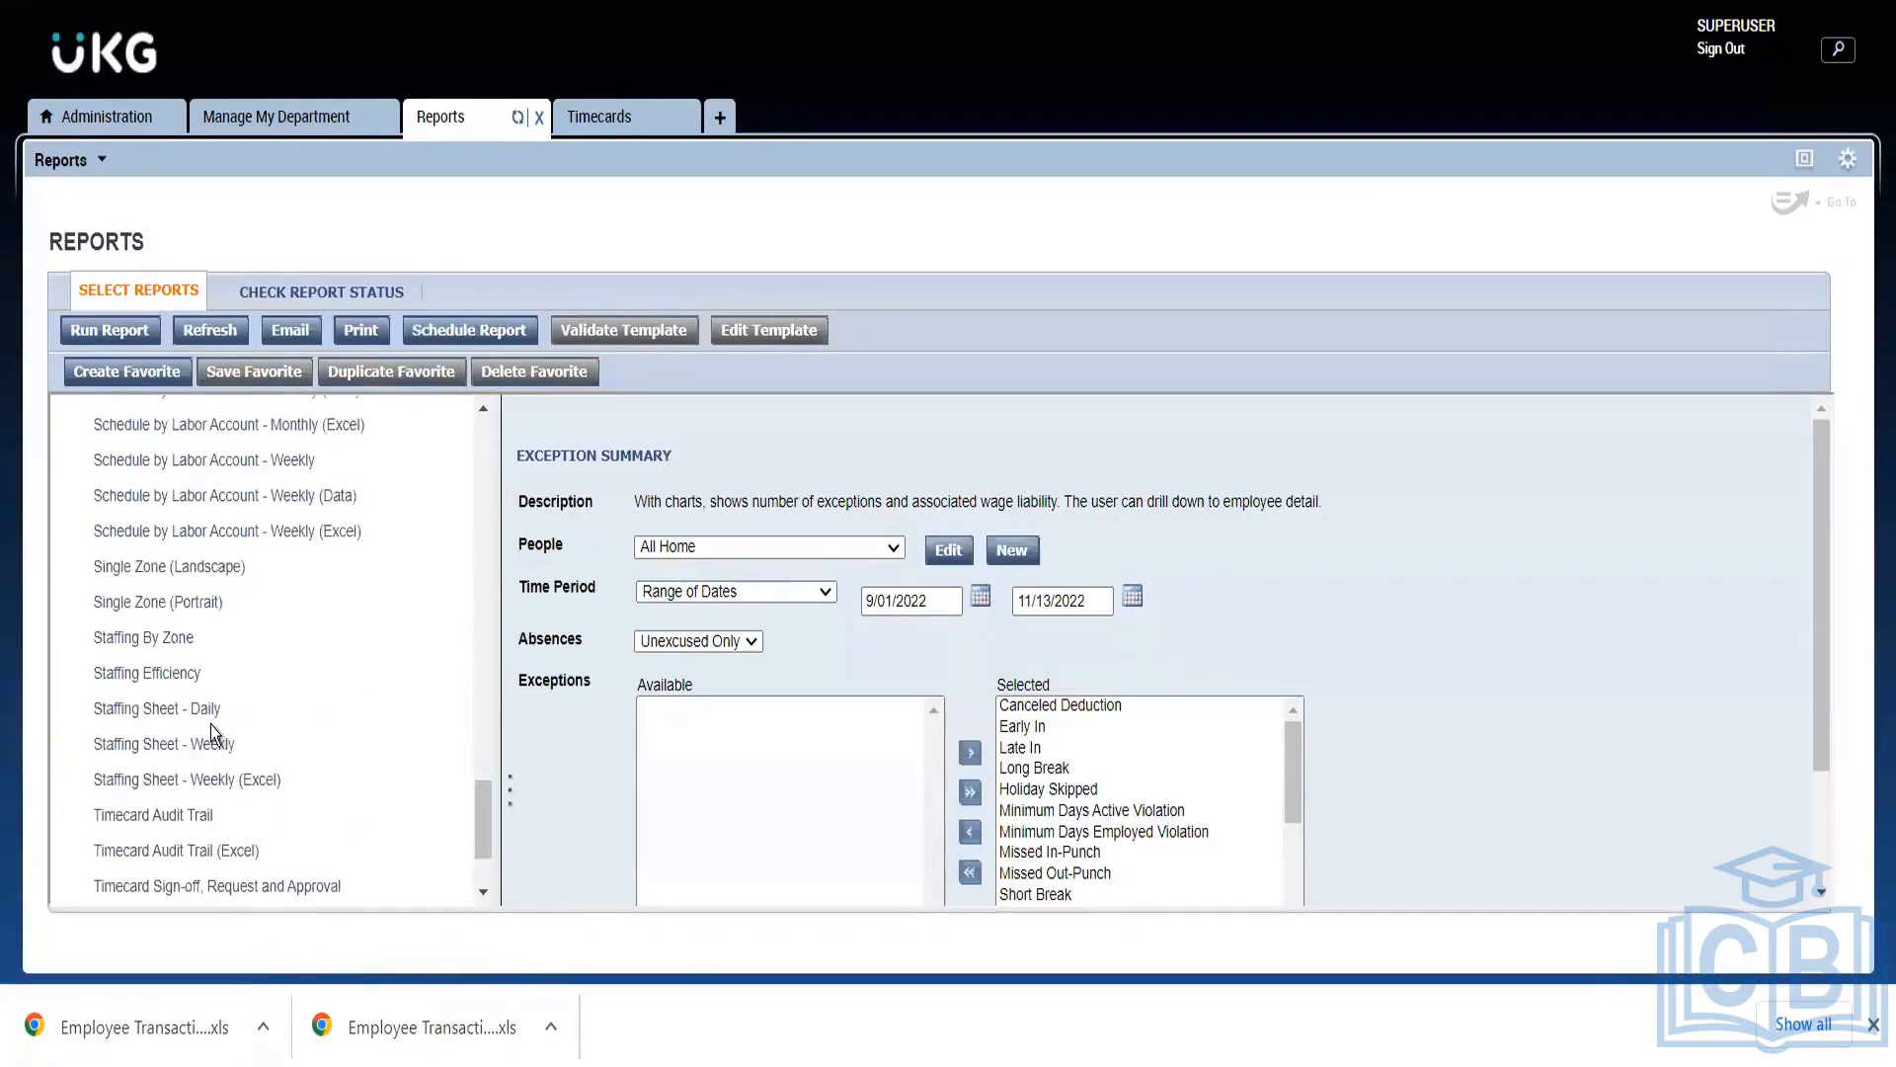
pyautogui.scroll(5, 212, 733)
pyautogui.scroll(6, 212, 733)
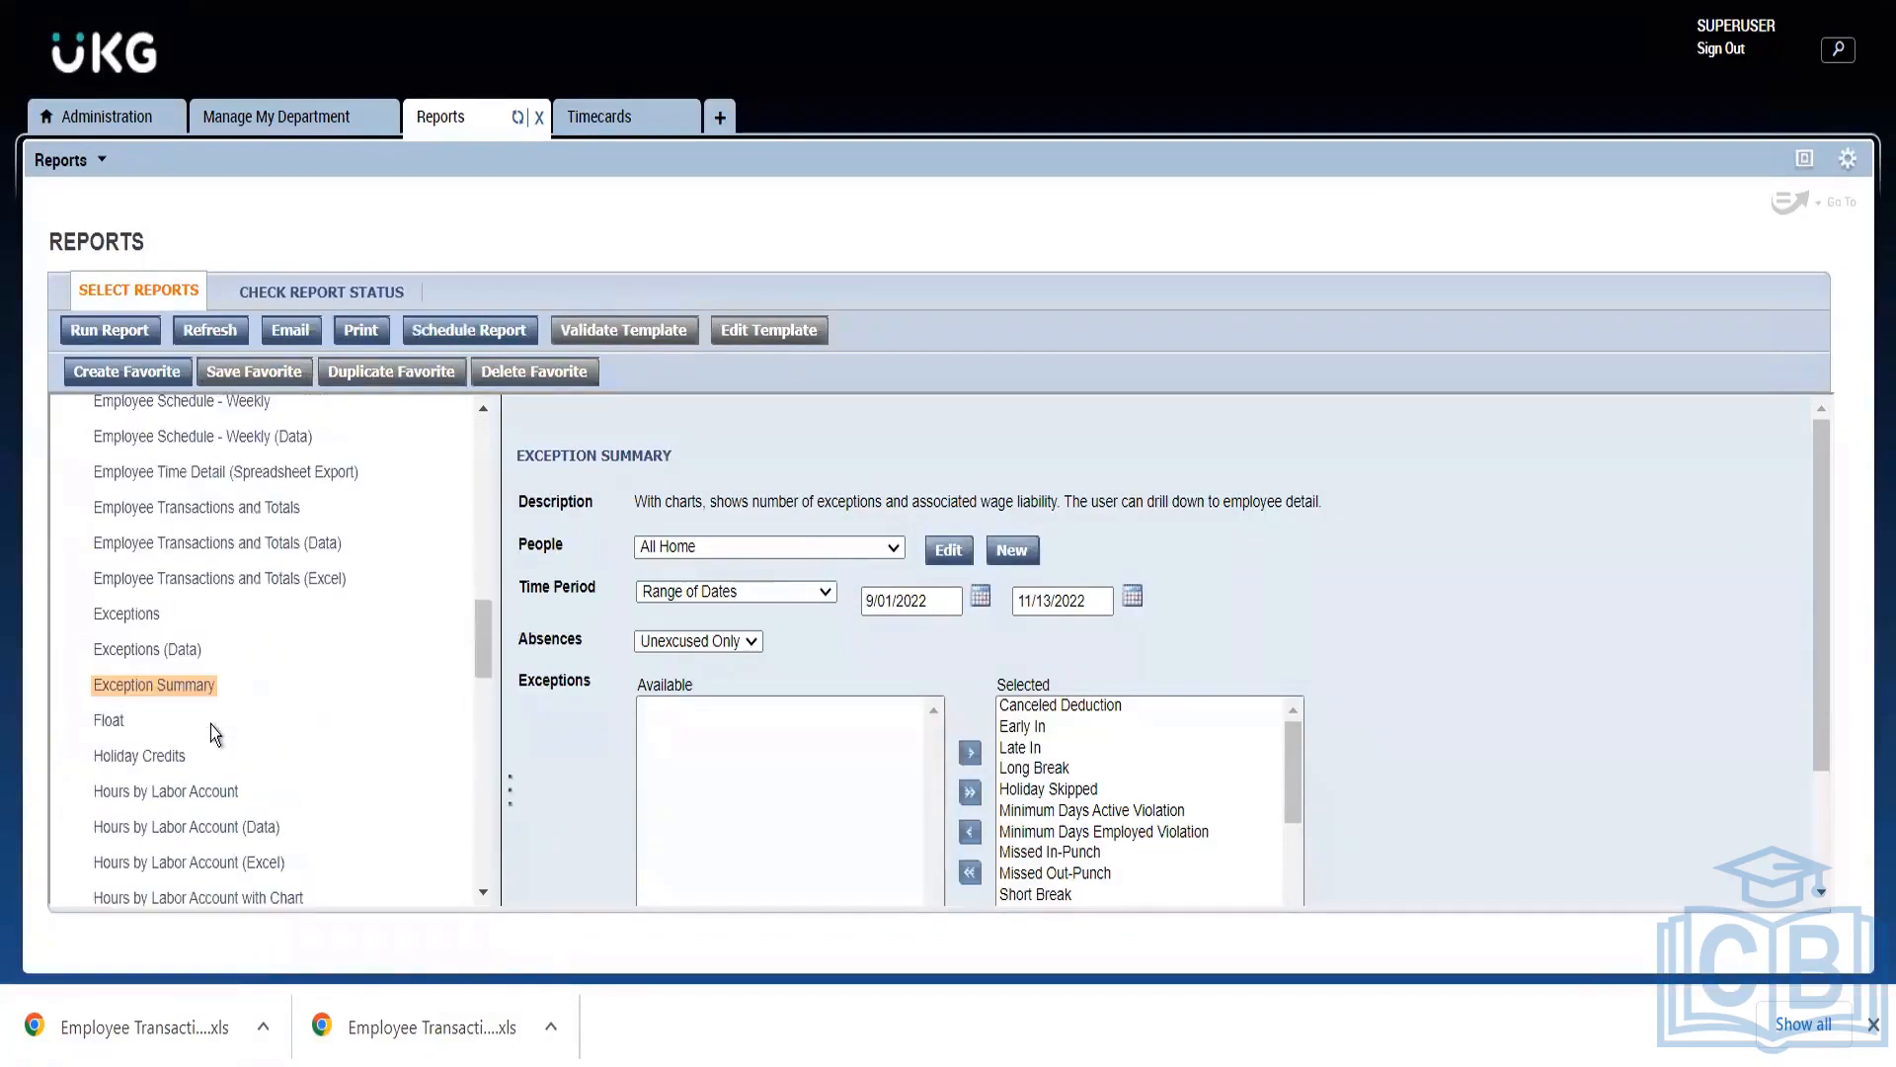
pyautogui.click(241, 582)
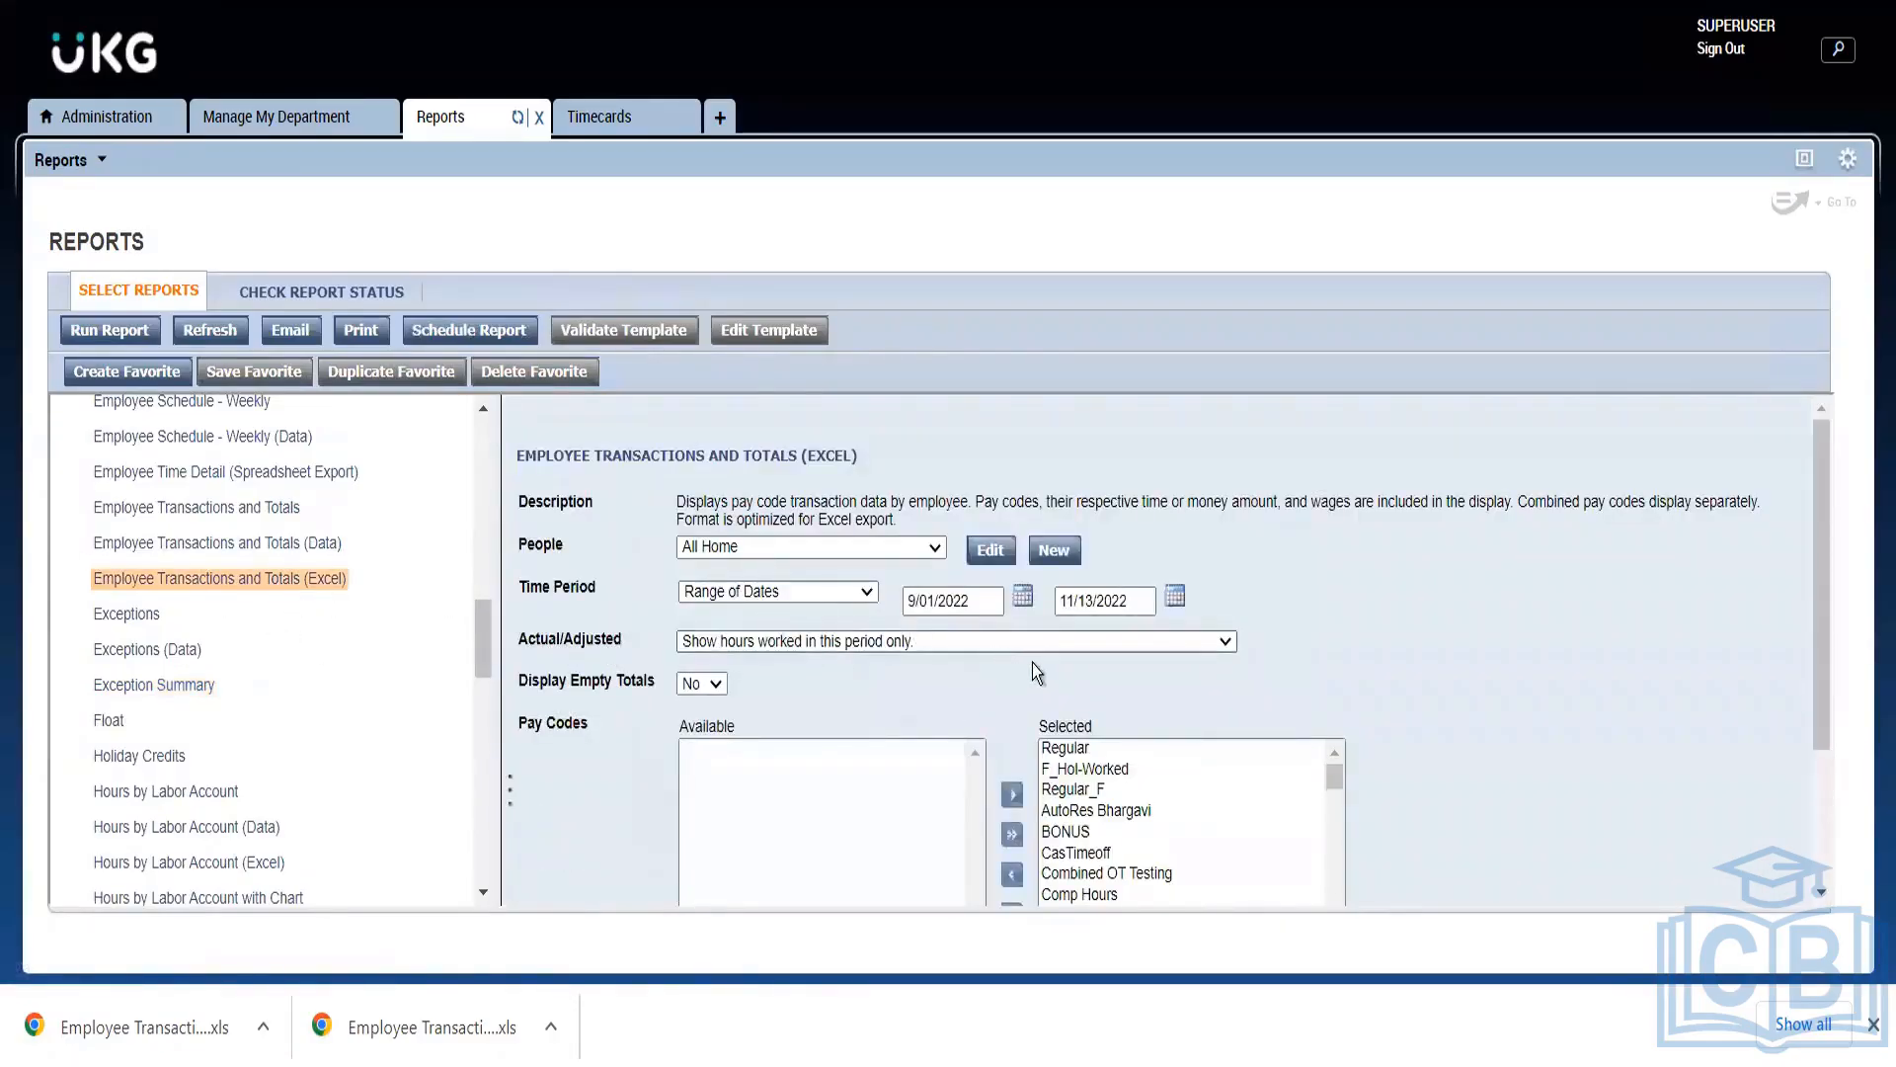
# Step: Run the Employee Transactions and Totals (Excel) report in Adobe Acrobat Document(.pdf) format and refresh the report status
pyautogui.scroll(-2, 1035, 692)
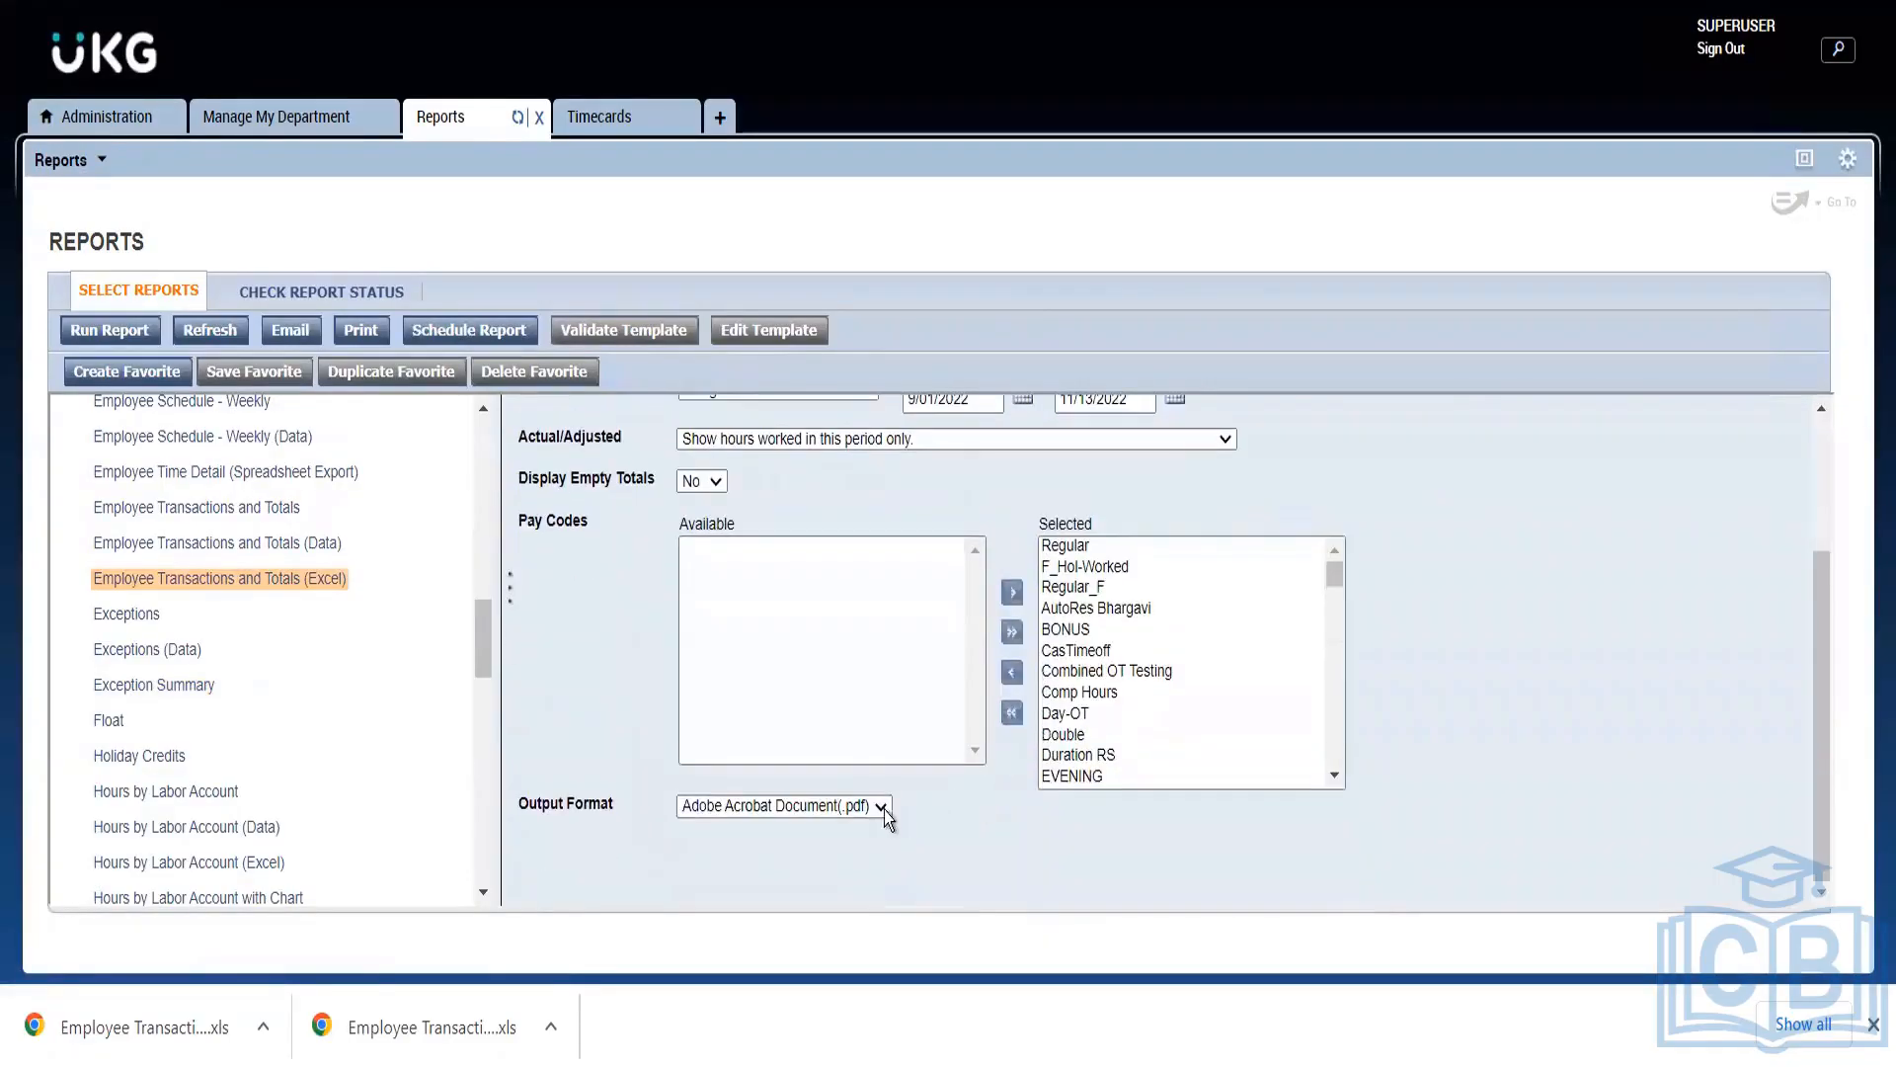
pyautogui.click(809, 812)
pyautogui.click(809, 812)
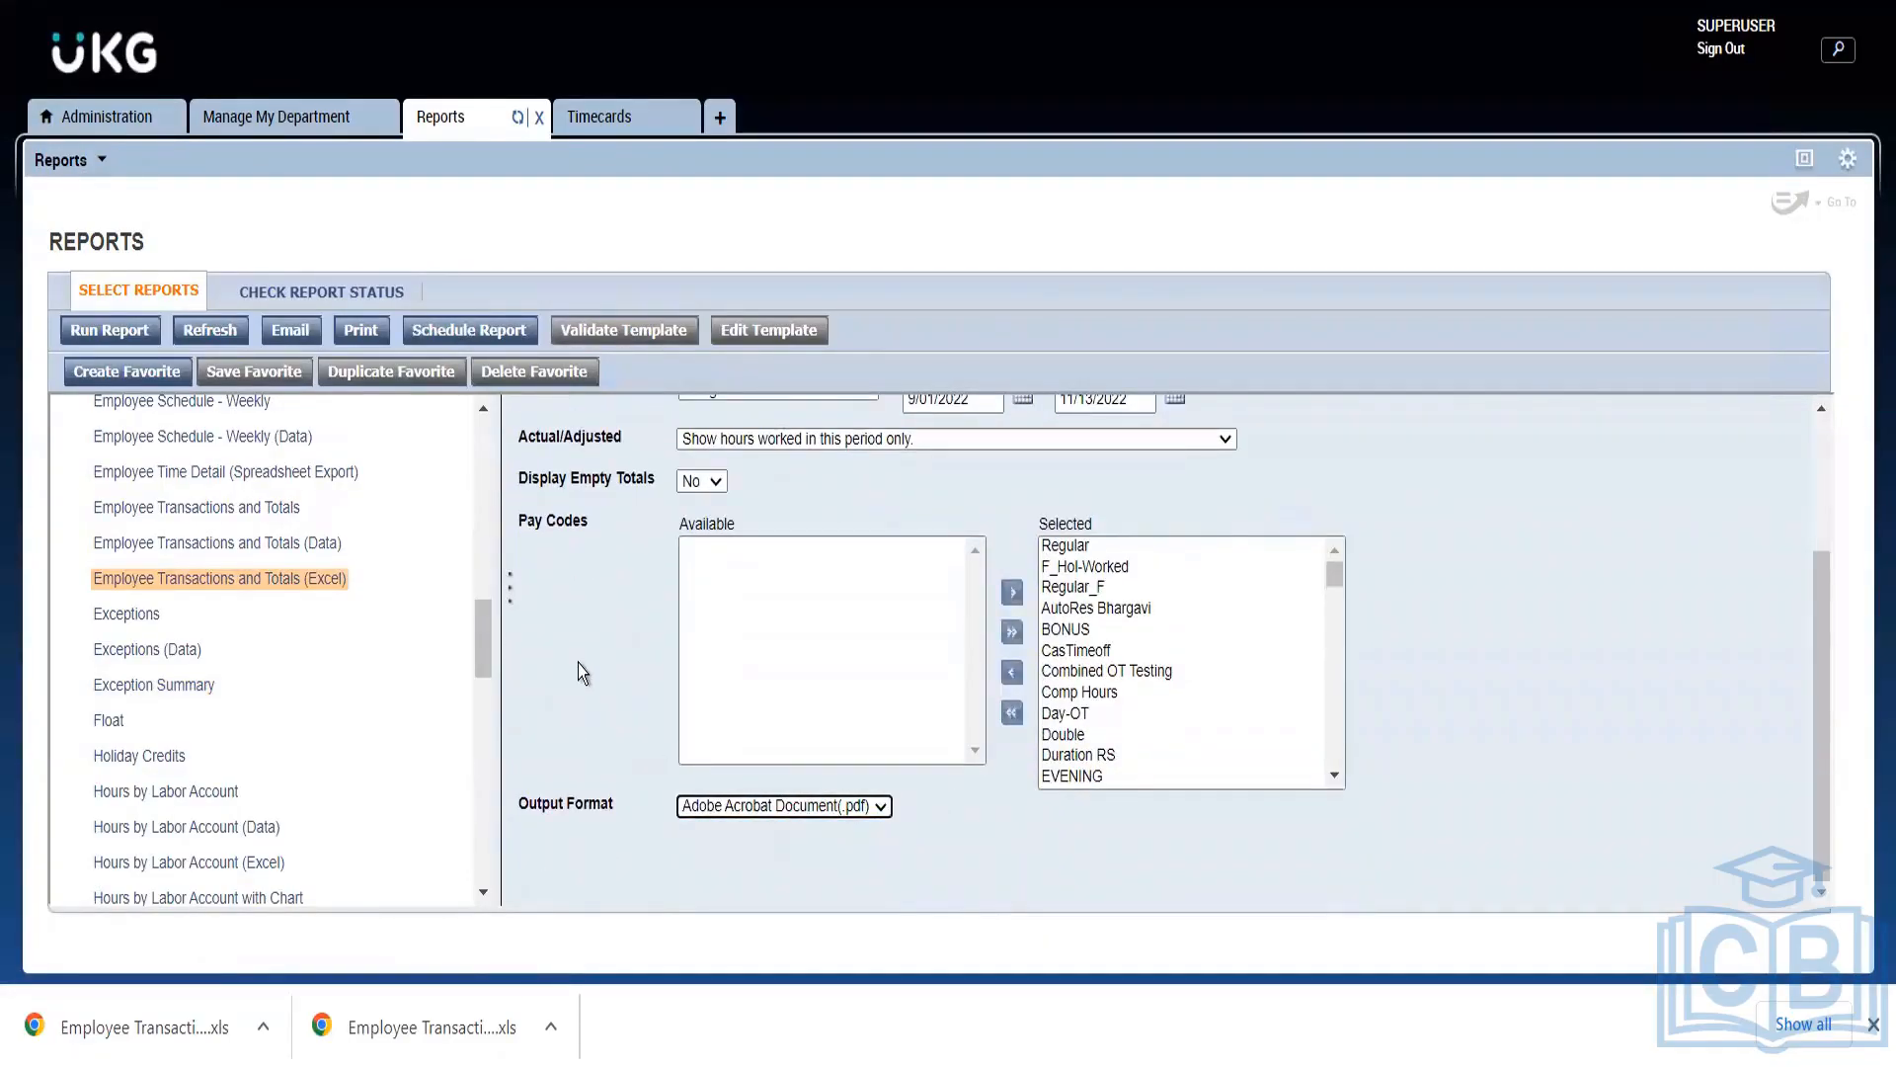
pyautogui.scroll(2, 578, 661)
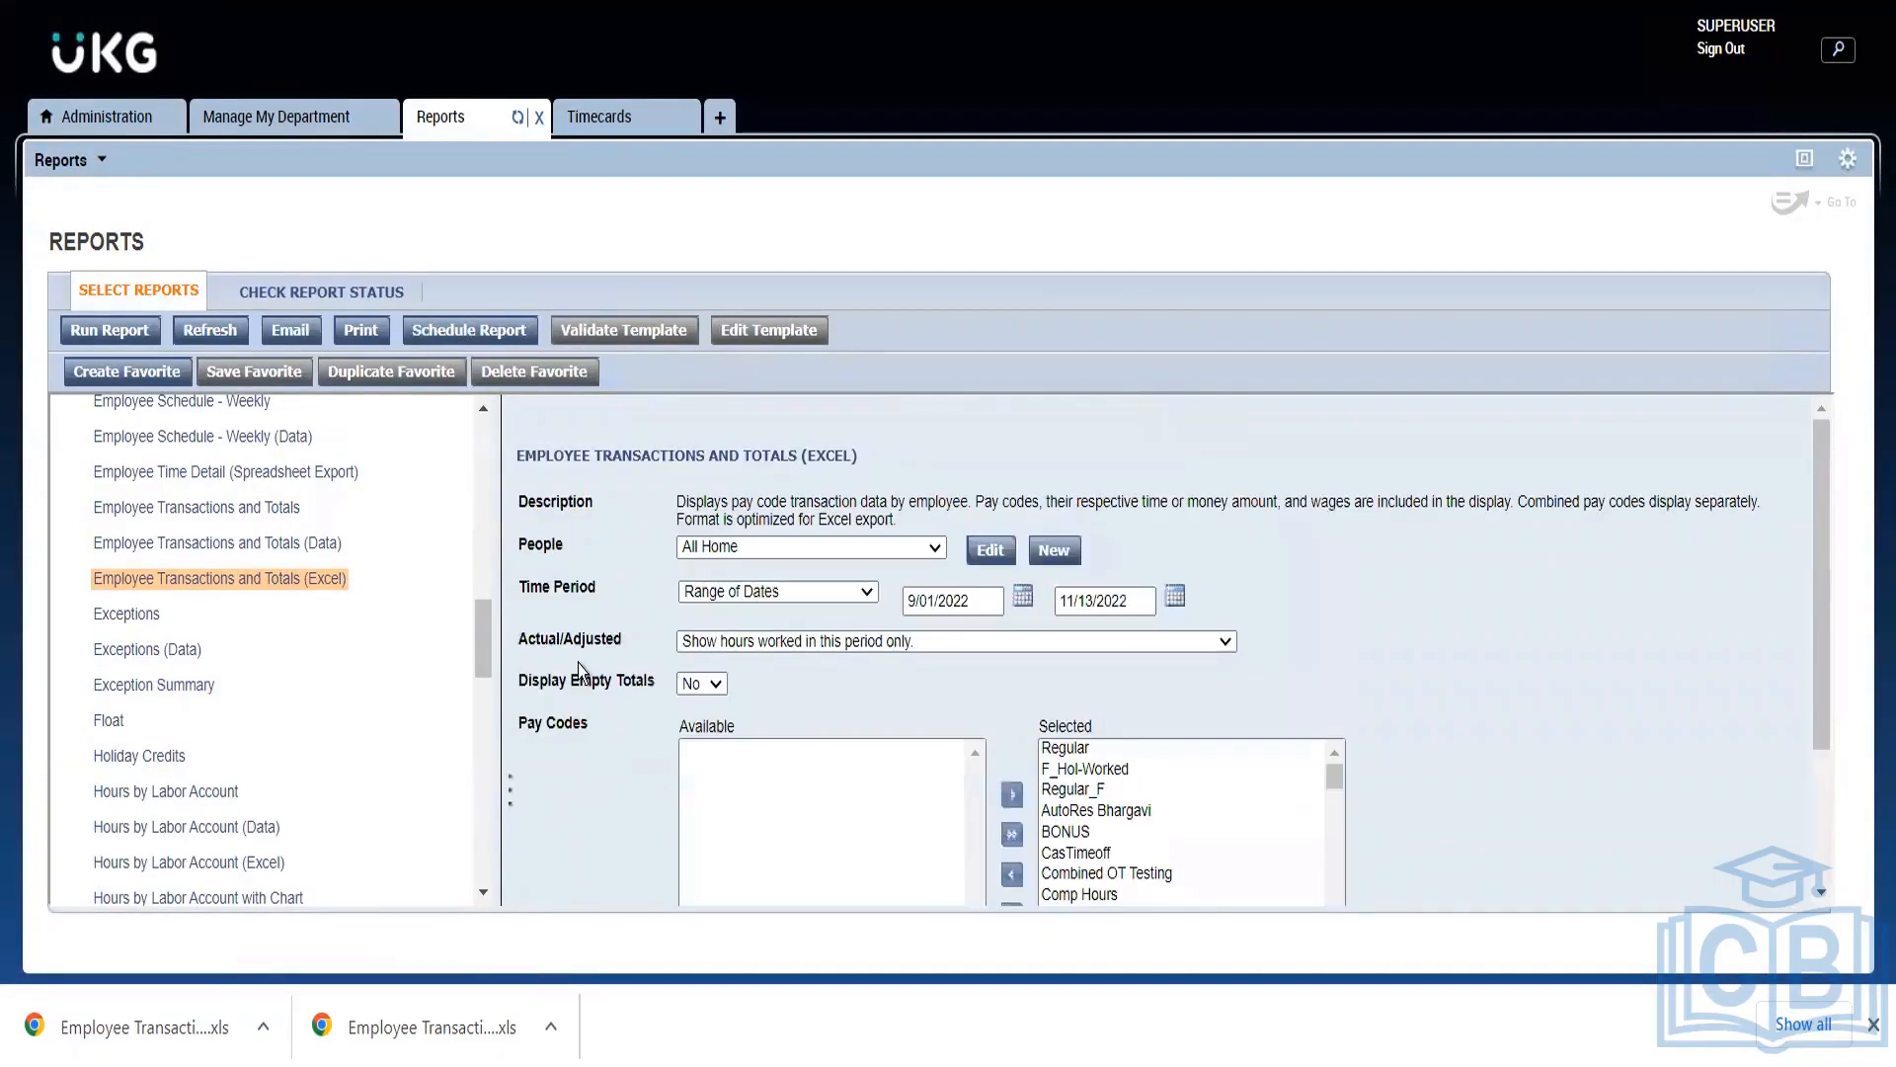
pyautogui.click(133, 335)
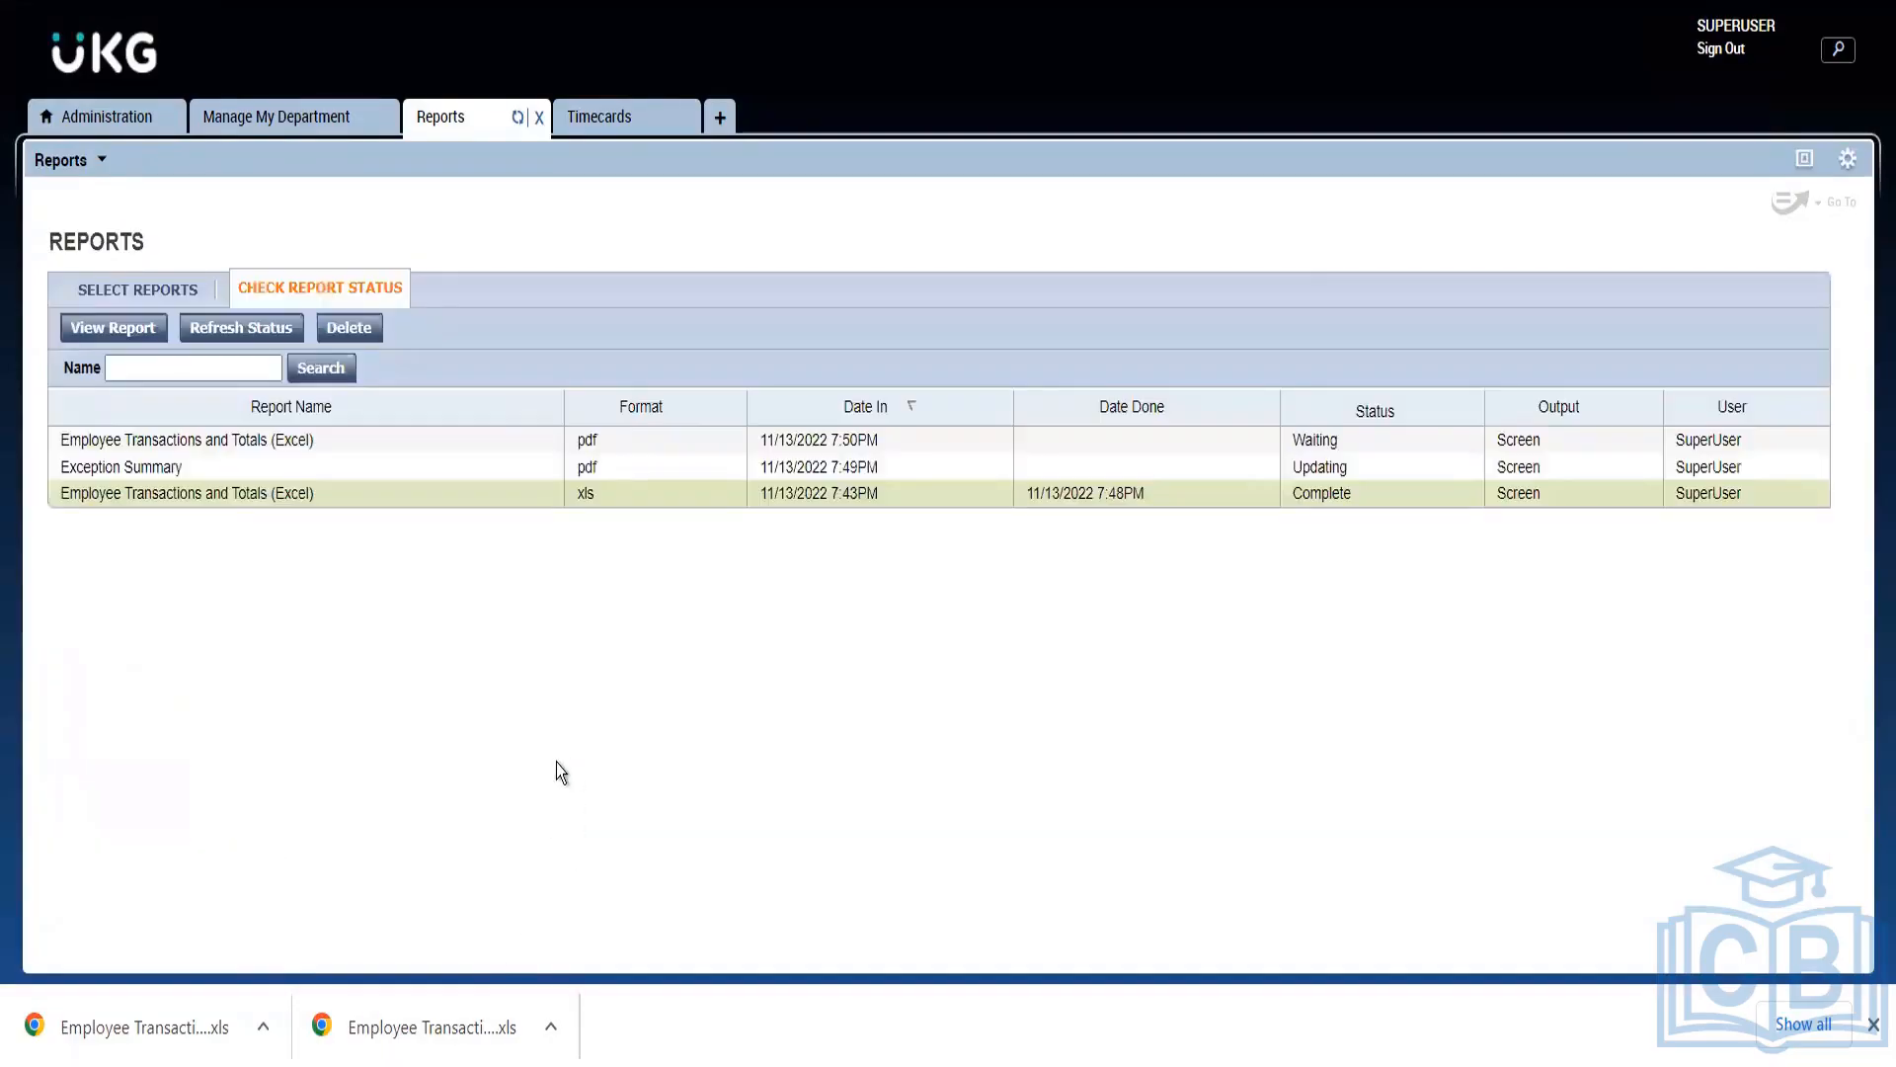
pyautogui.click(240, 329)
pyautogui.click(1873, 1025)
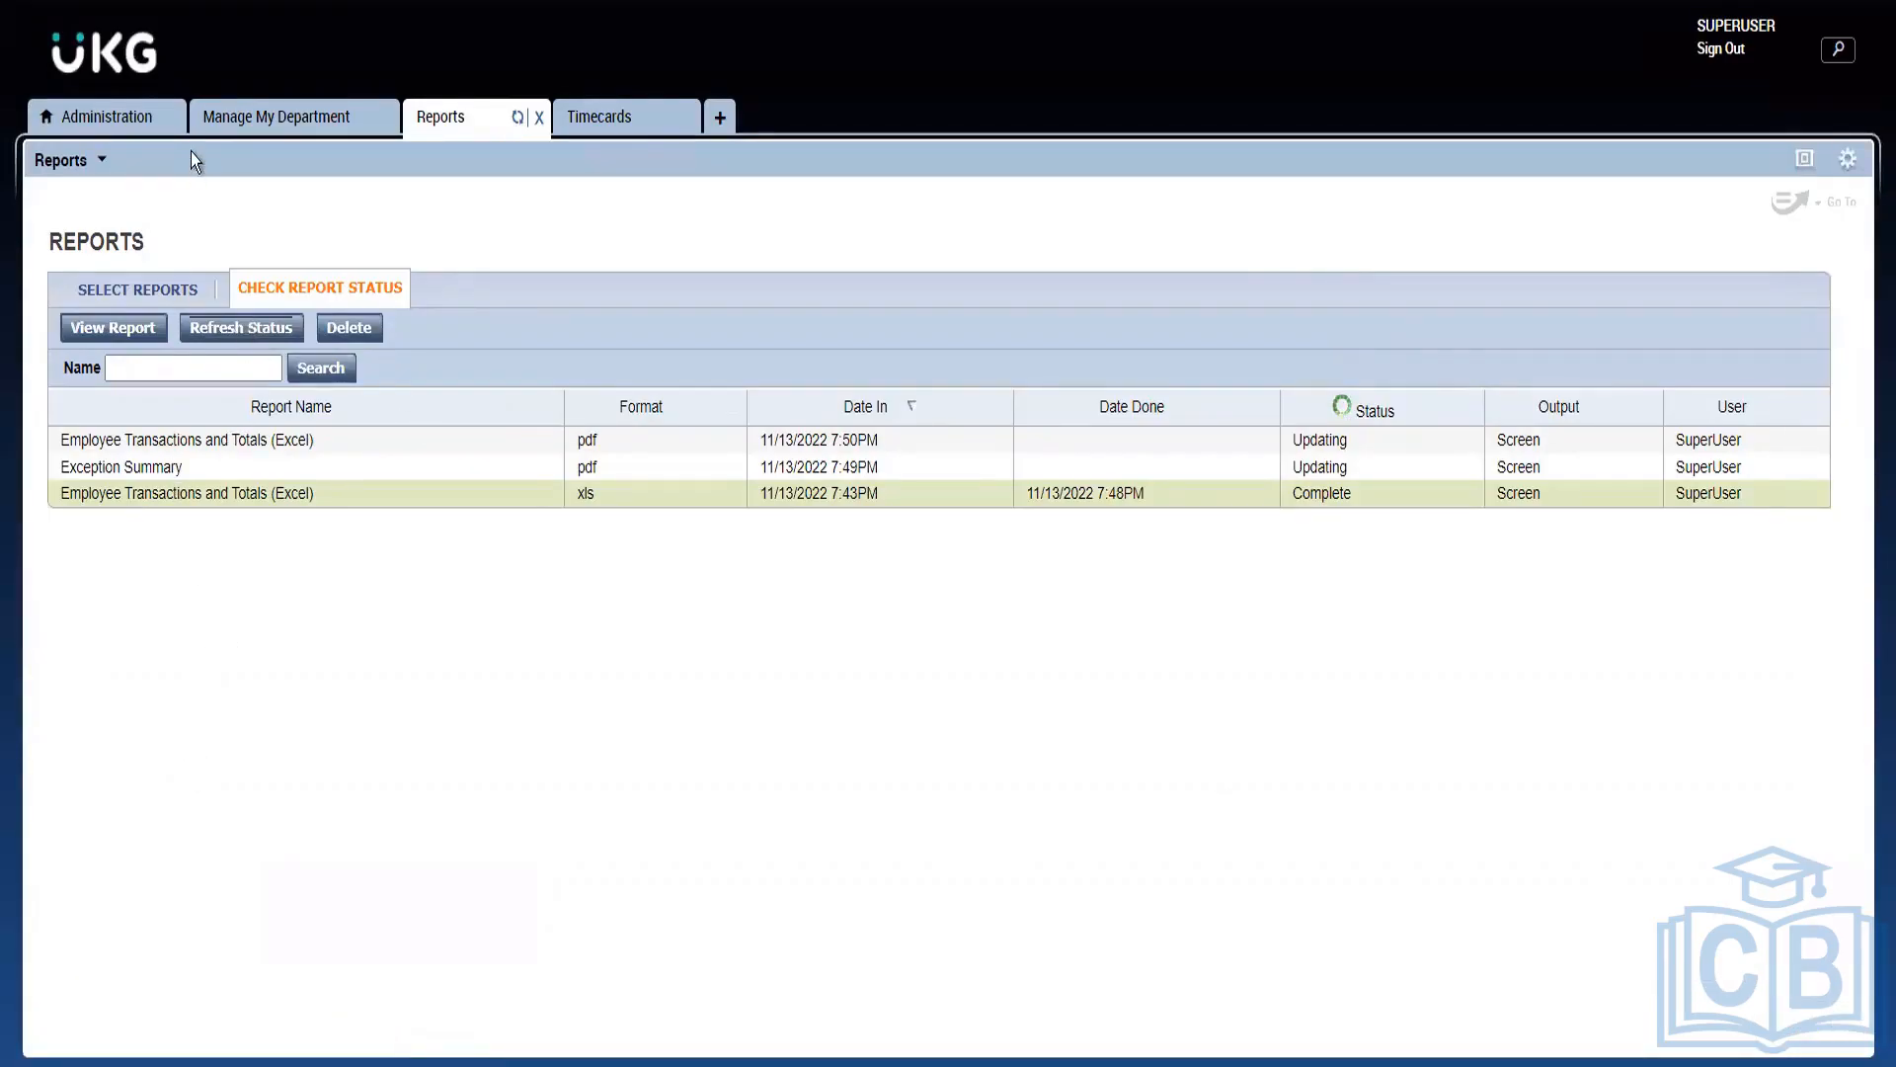
# Step: View the Timecards workspace and the IS Summary genie in Manage My Department
pyautogui.click(226, 129)
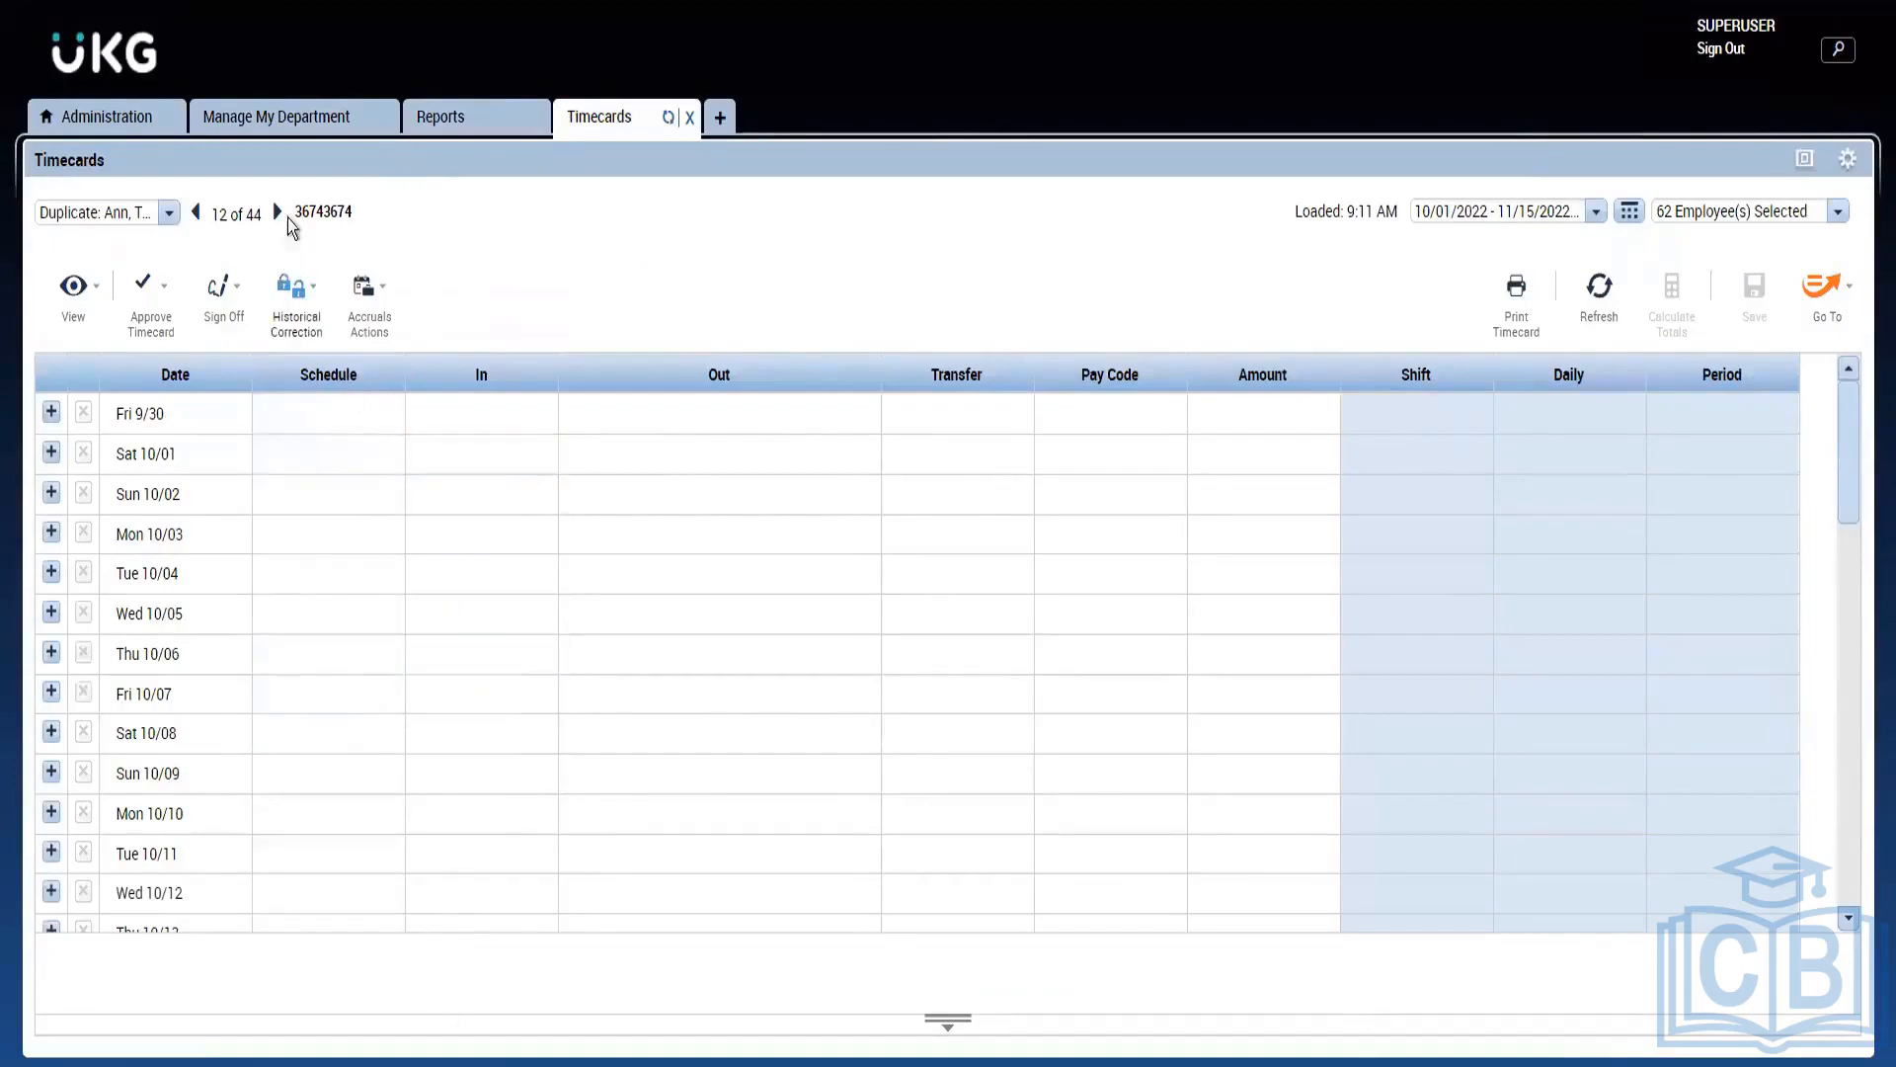
pyautogui.click(282, 121)
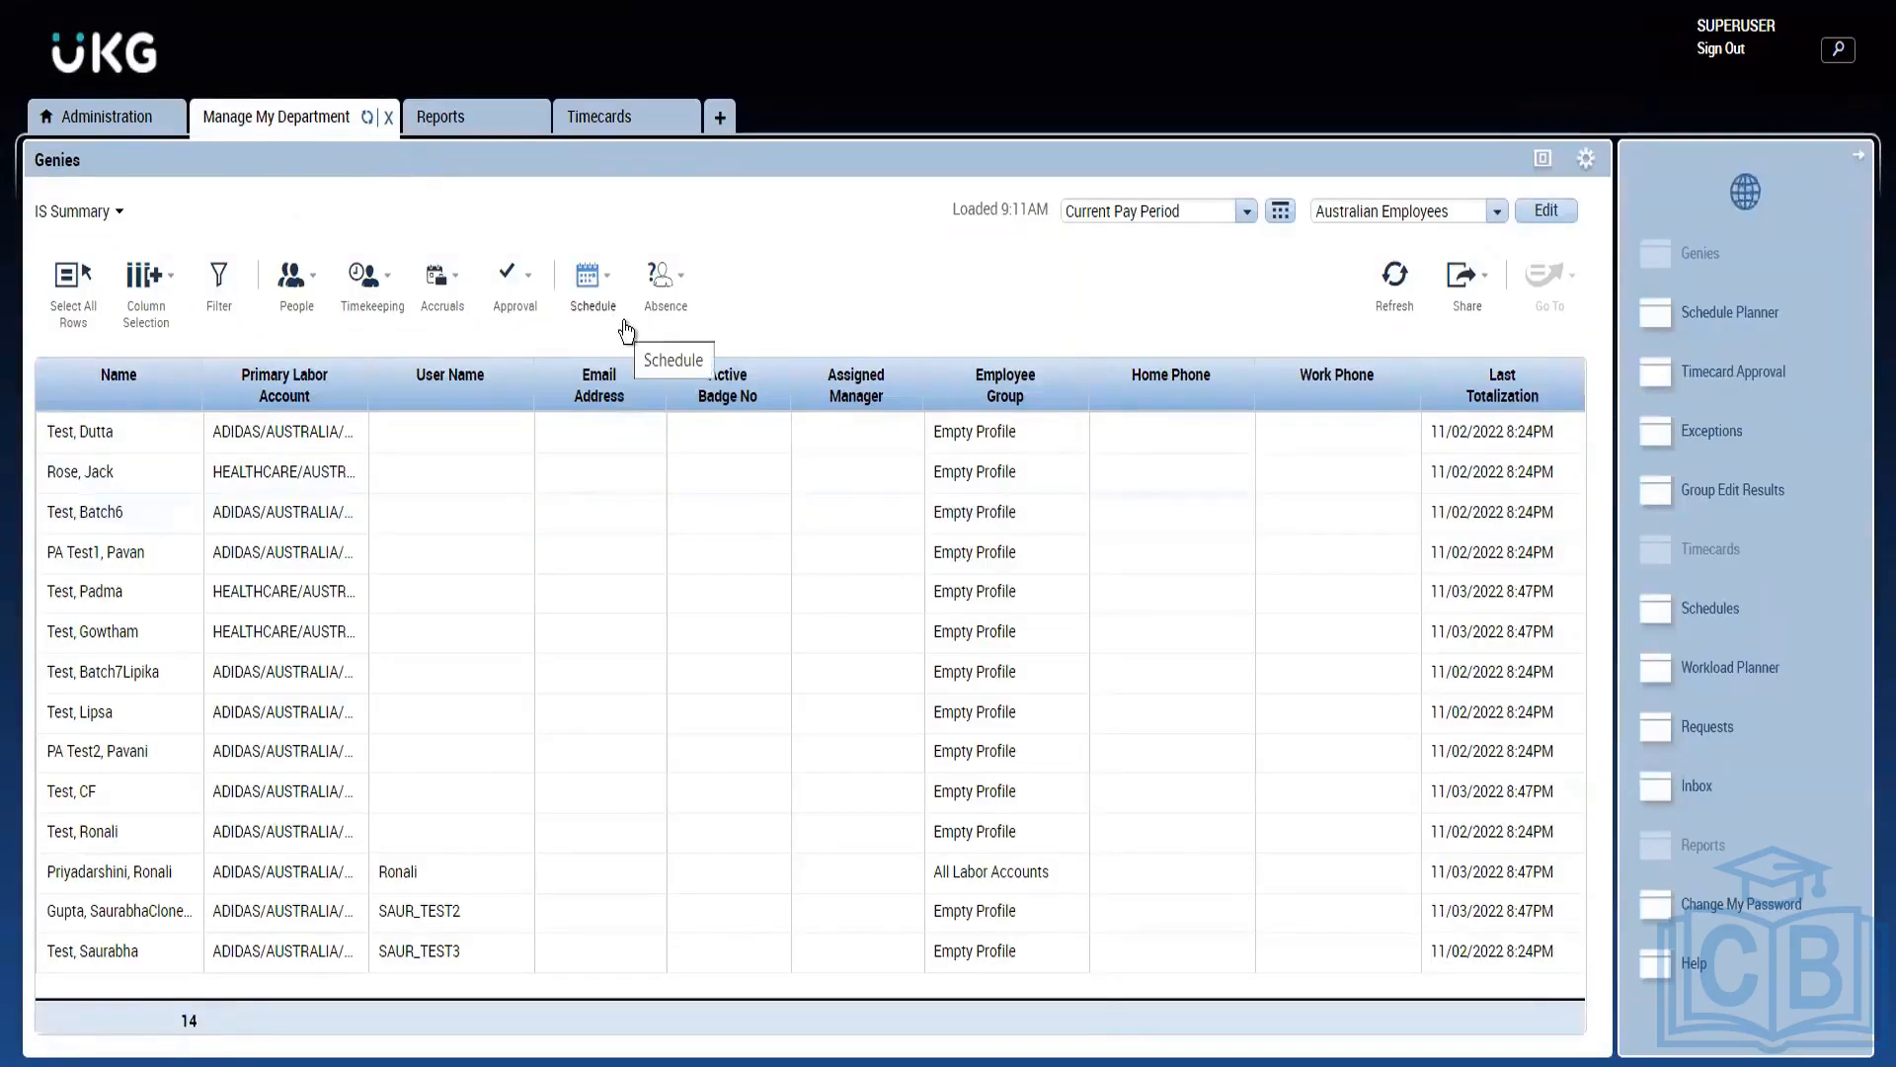
pyautogui.click(613, 130)
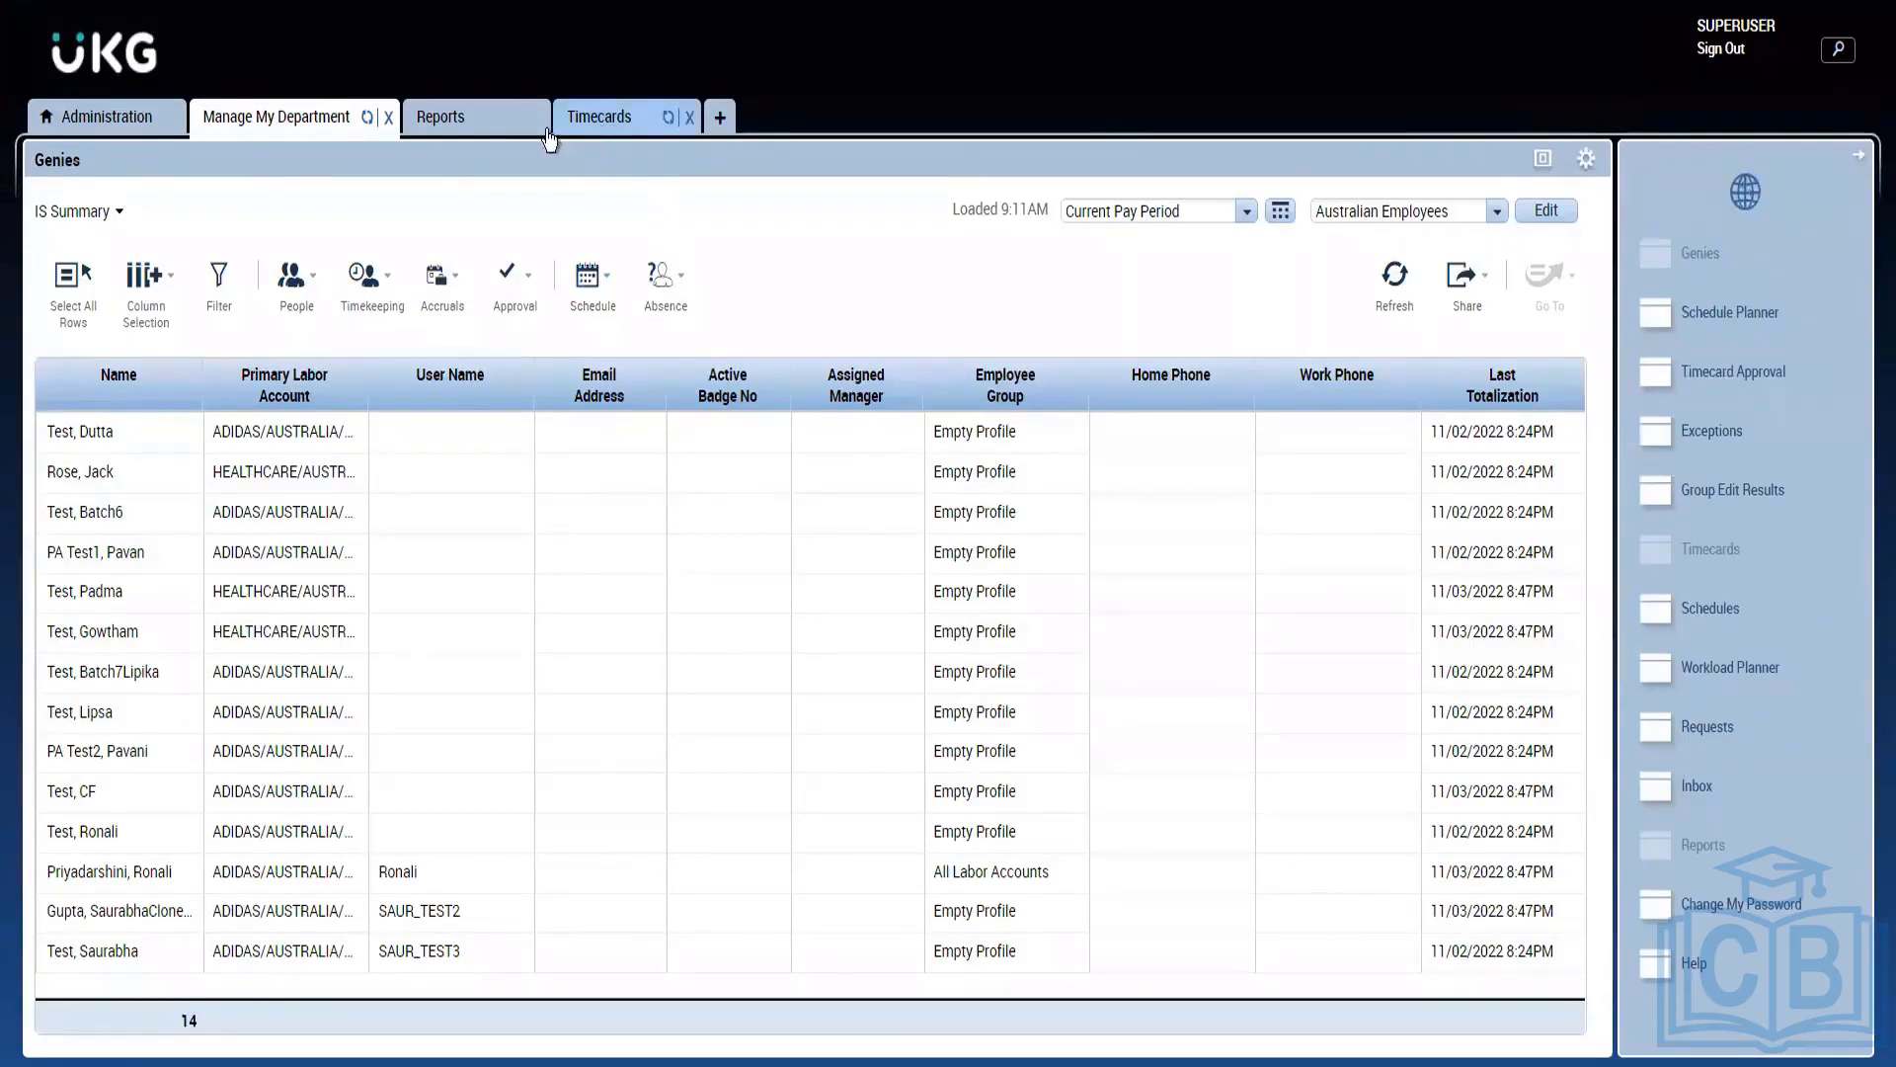
# Step: Refresh the report status in Reports and open the completed Exception Summary report's downloaded PDF
pyautogui.click(425, 127)
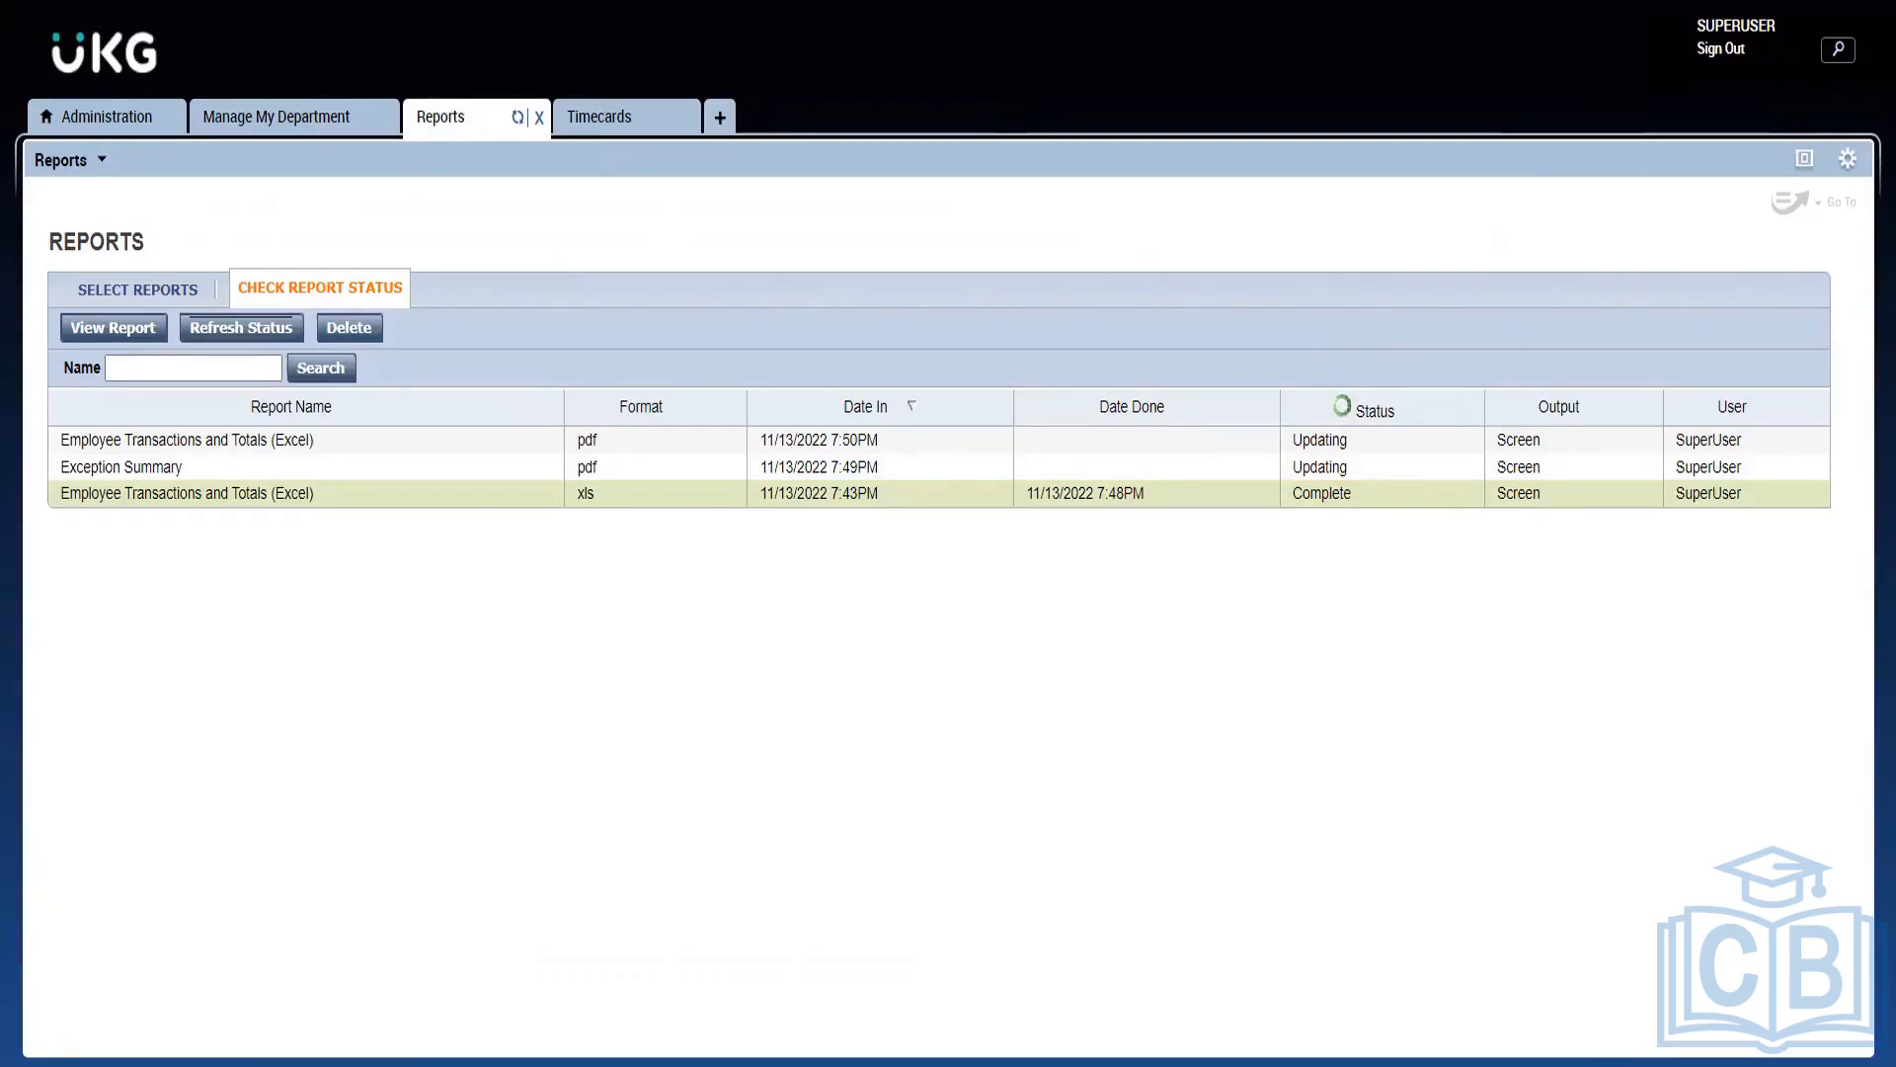
pyautogui.click(243, 334)
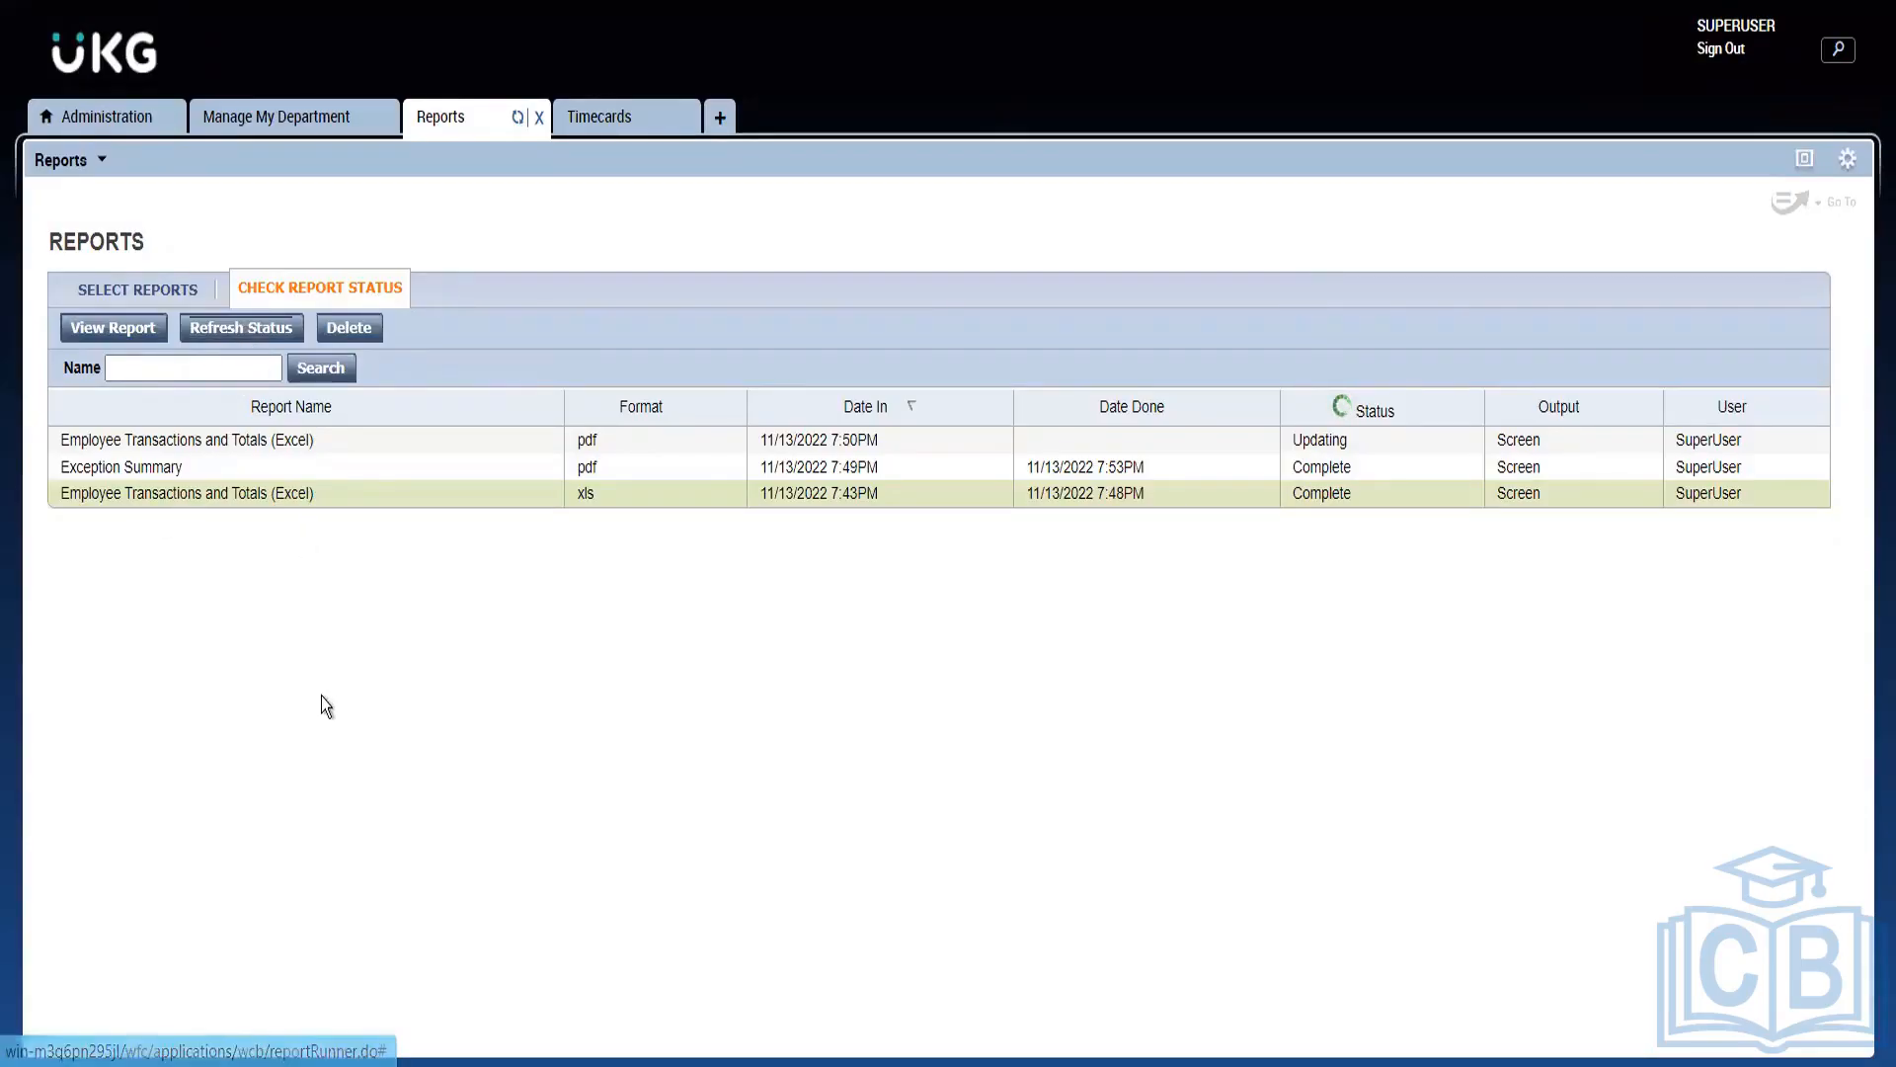
pyautogui.doubleClick(180, 468)
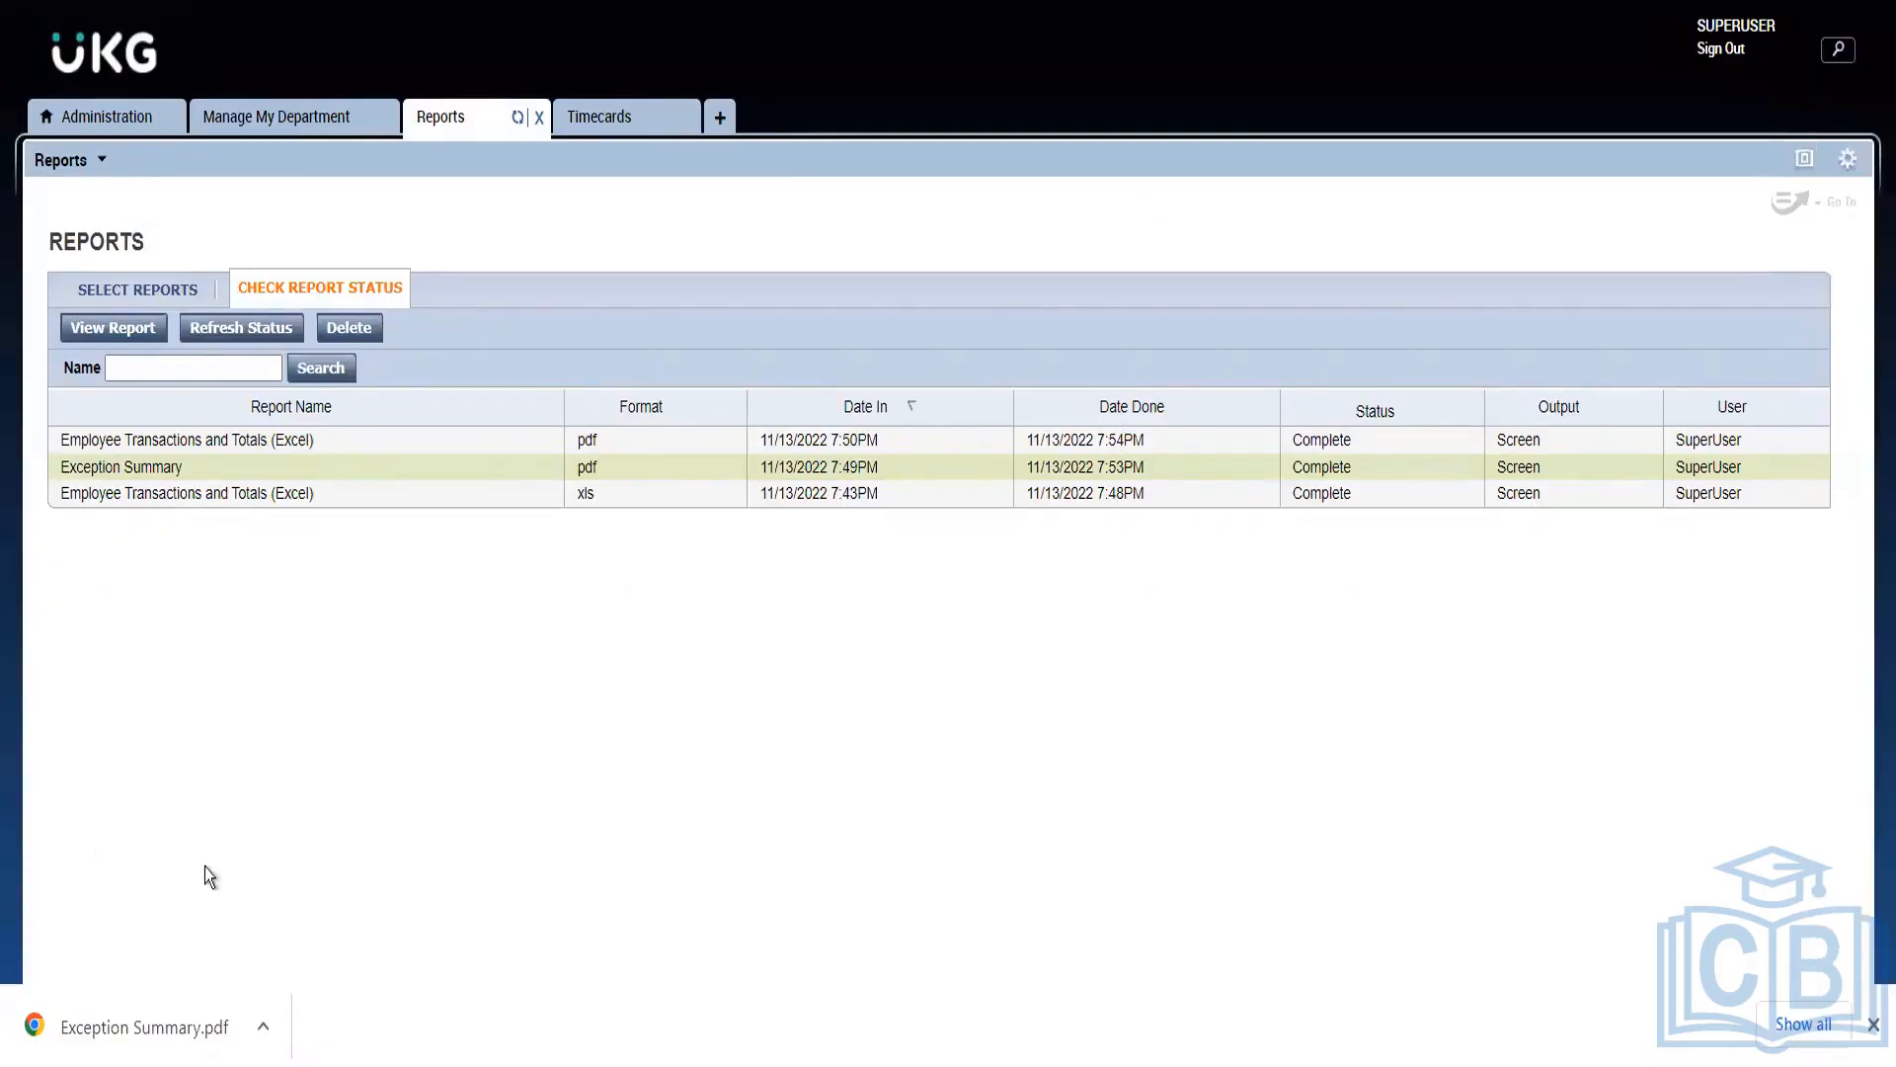
pyautogui.click(145, 1026)
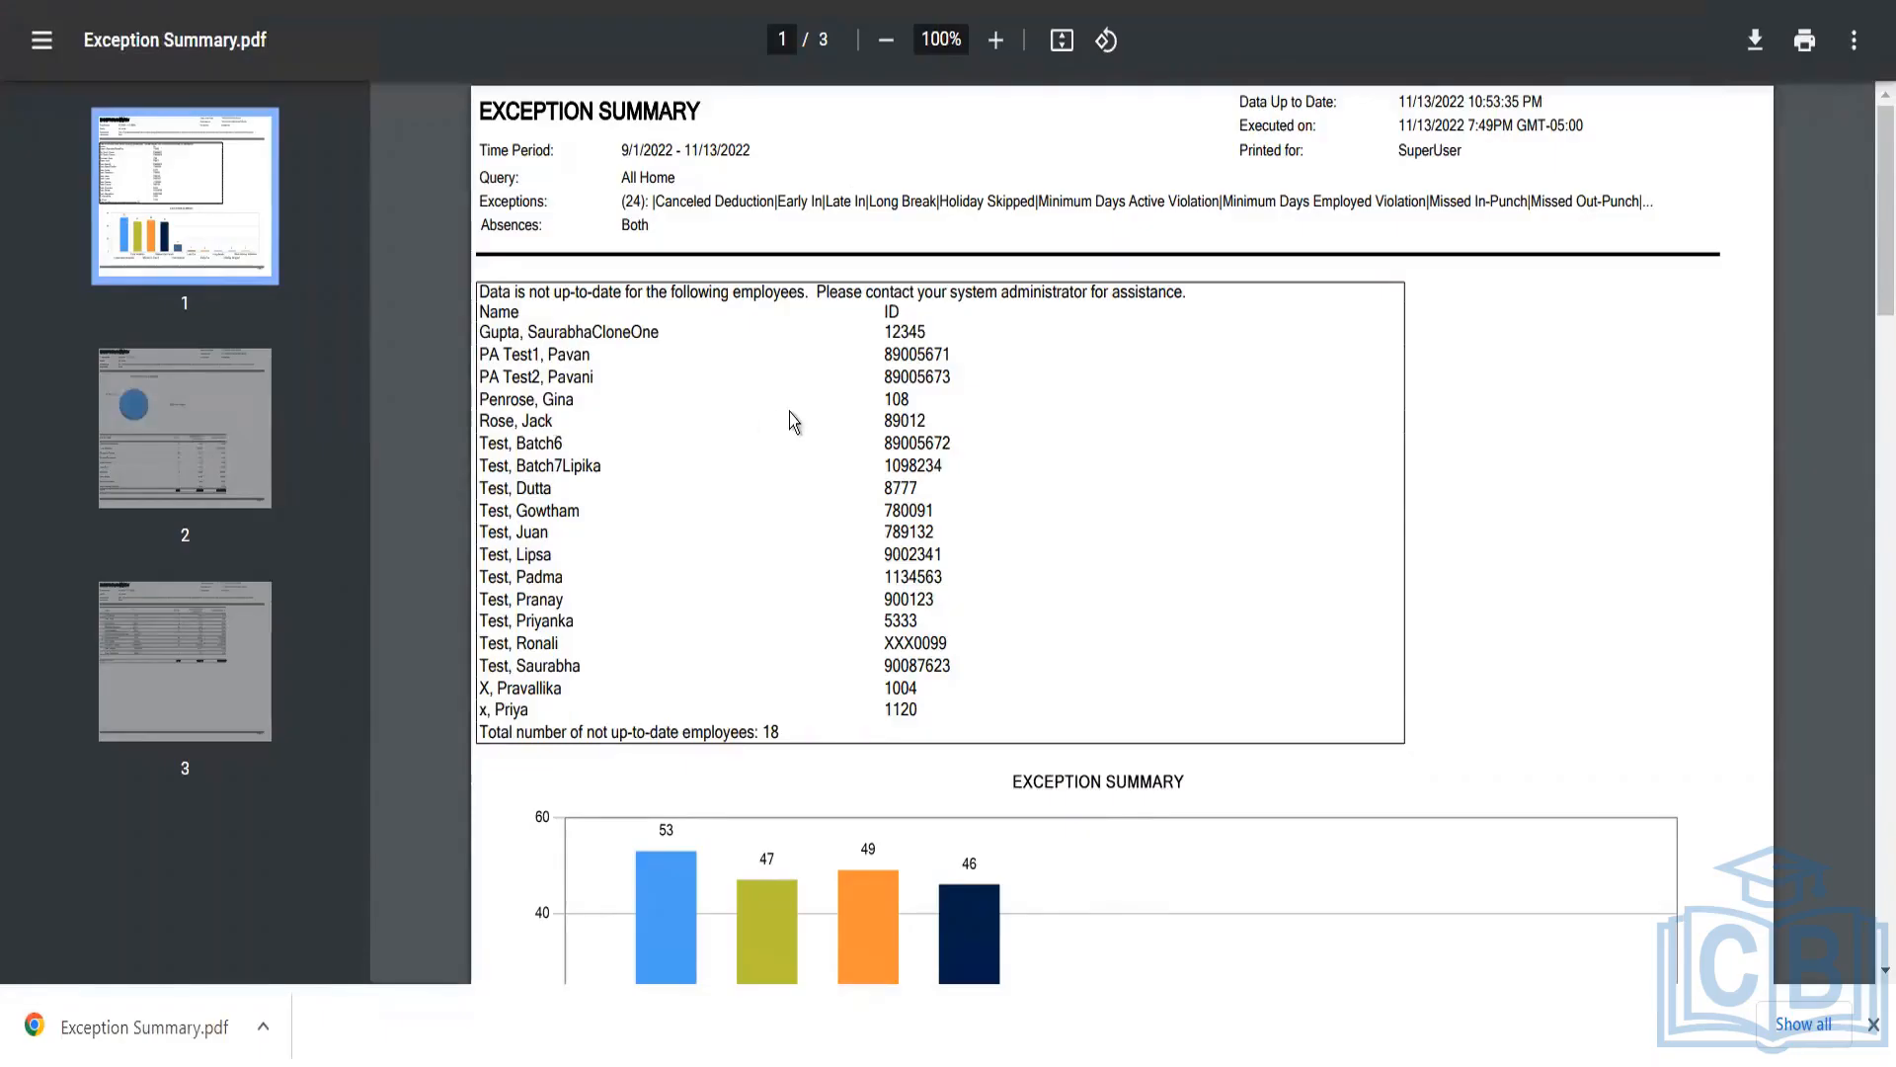
# Step: Examine page 1 of the Exception Summary, covering the list of employees with out-of-date data and the exceptions bar chart
pyautogui.scroll(-5, 815, 464)
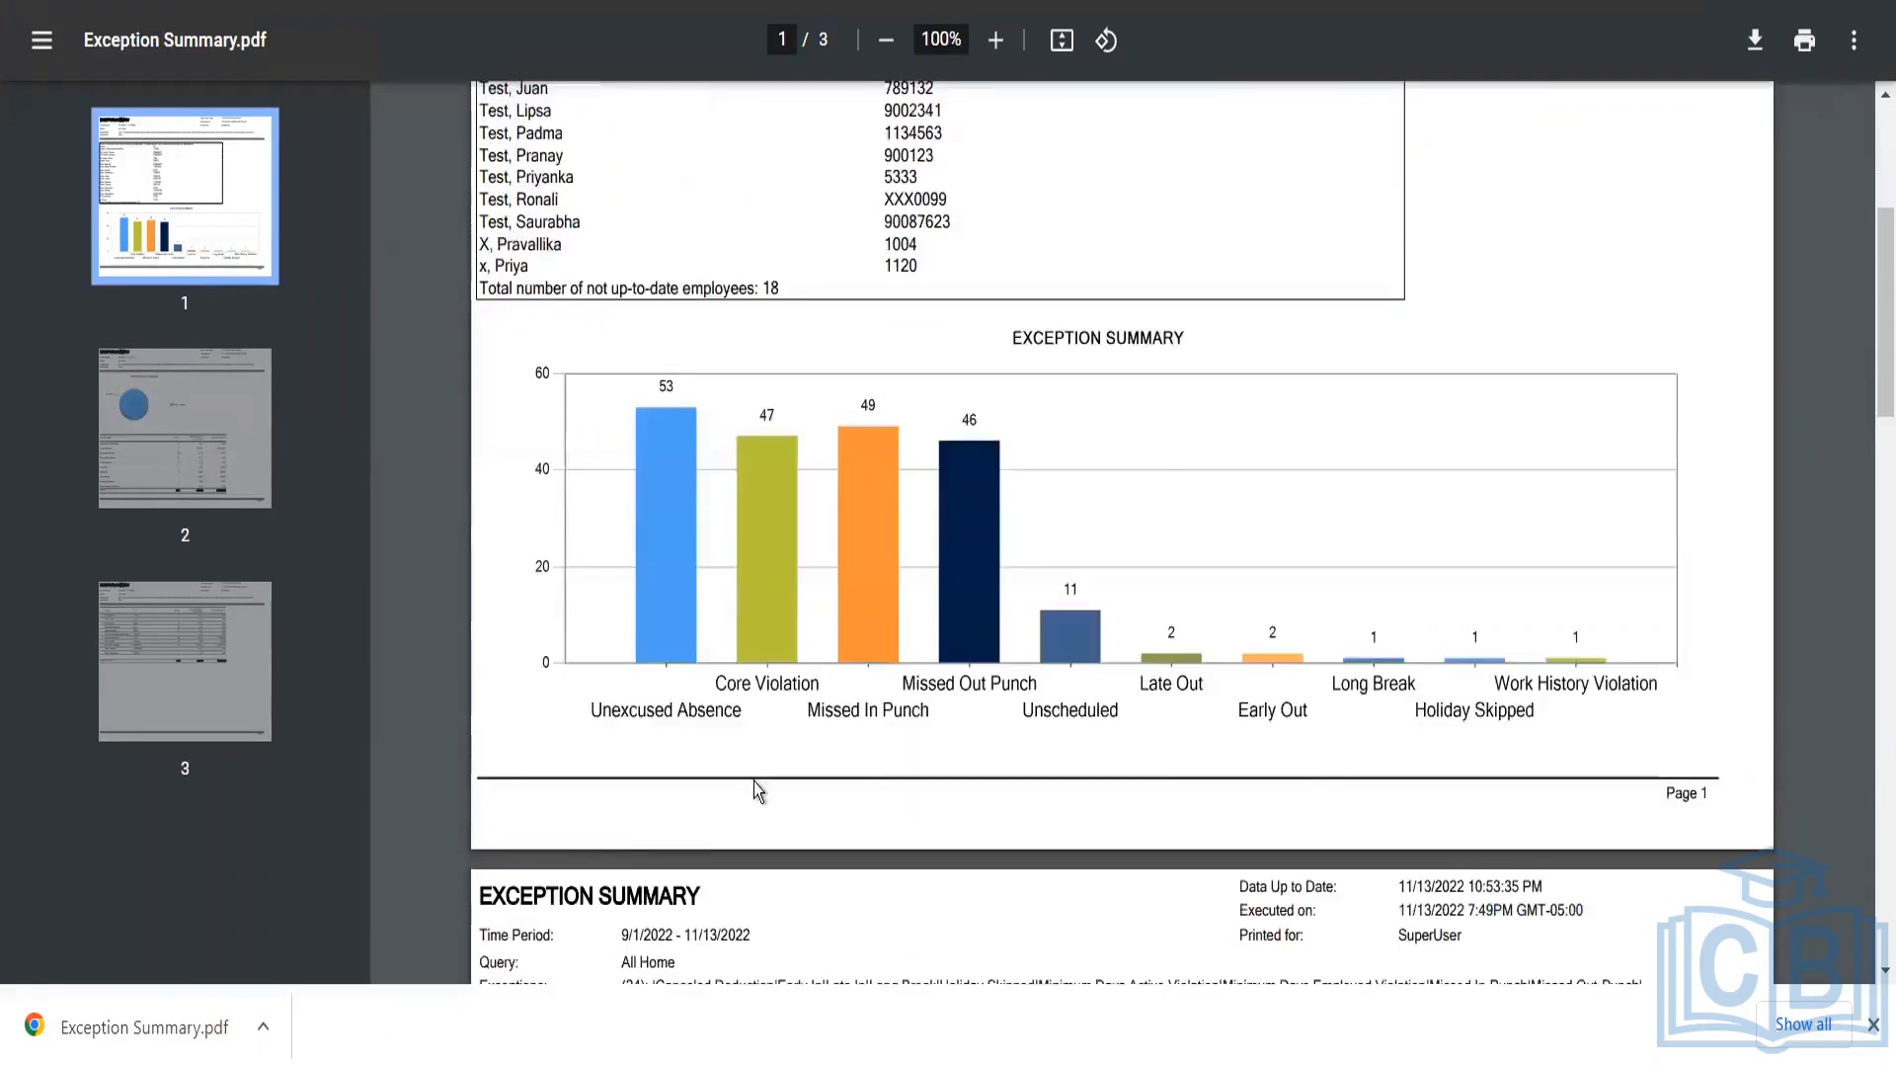
pyautogui.scroll(5, 538, 719)
pyautogui.scroll(-5, 612, 494)
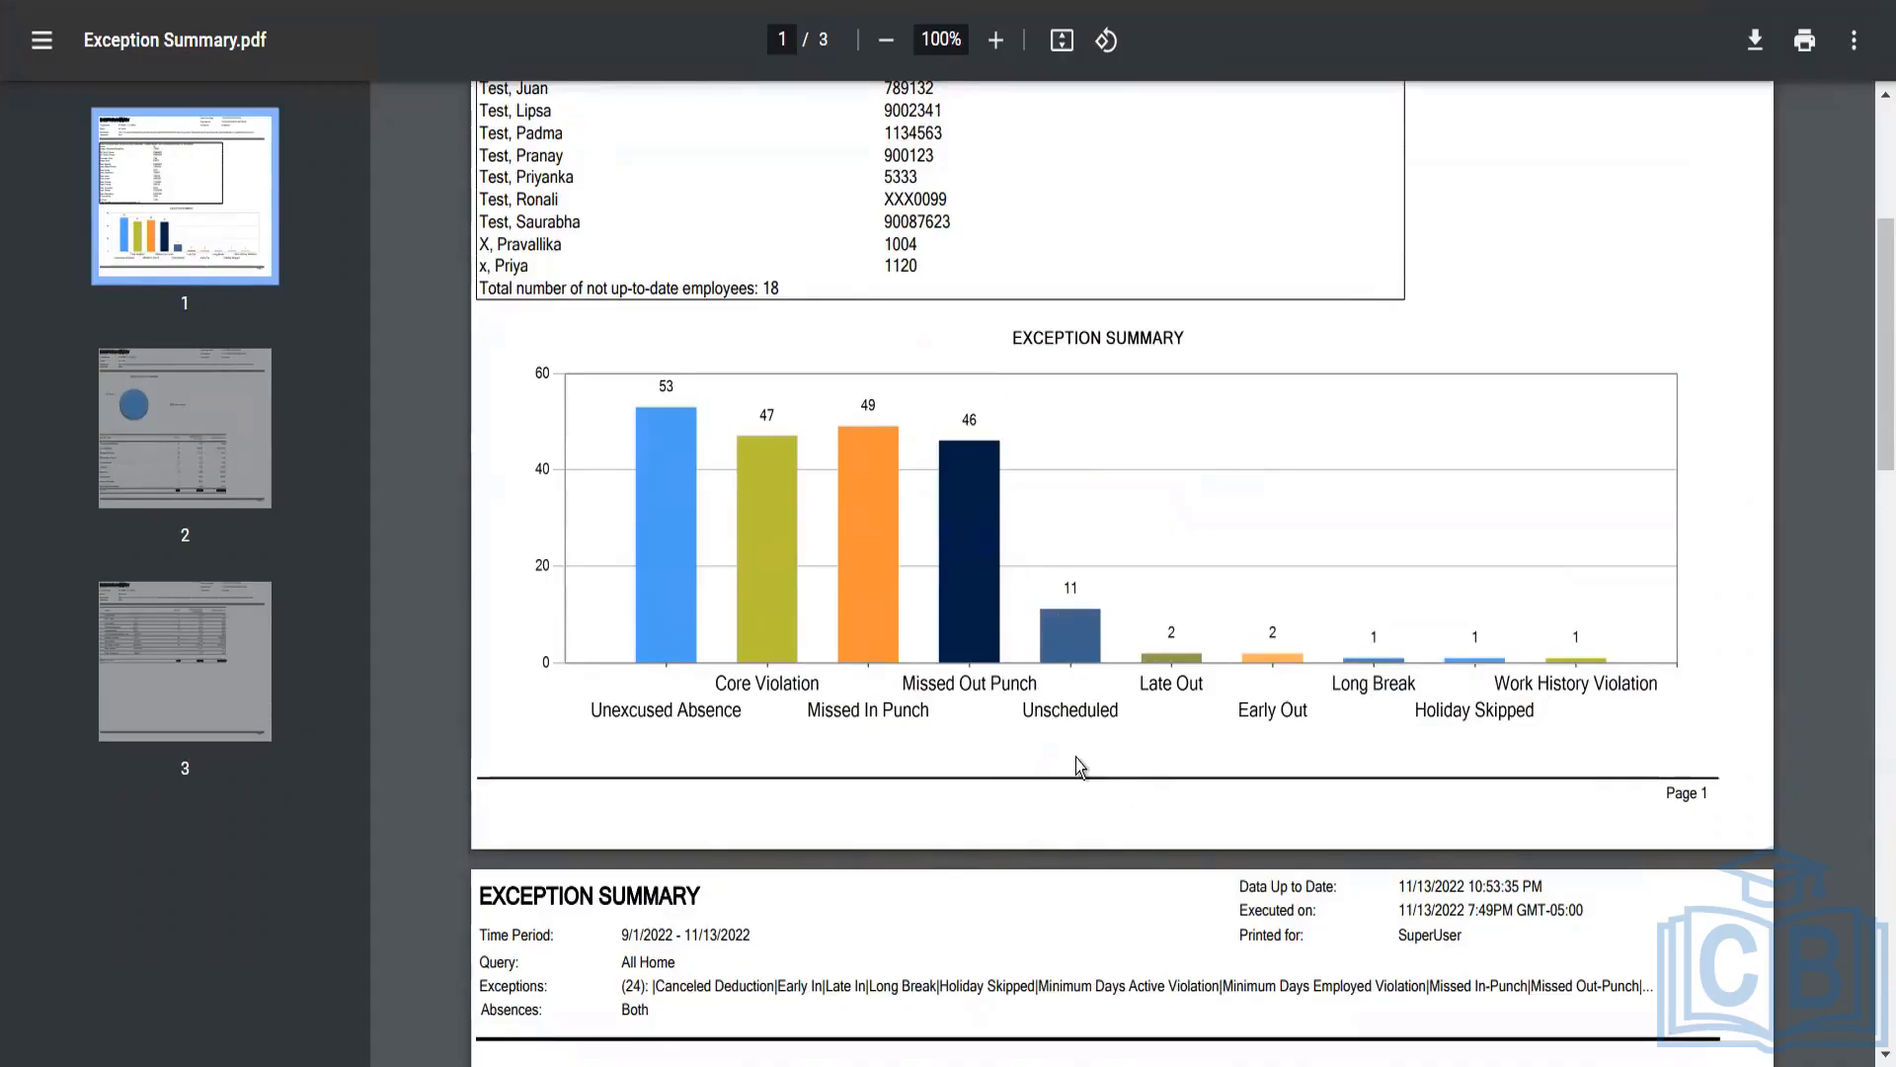
pyautogui.scroll(2, 1079, 762)
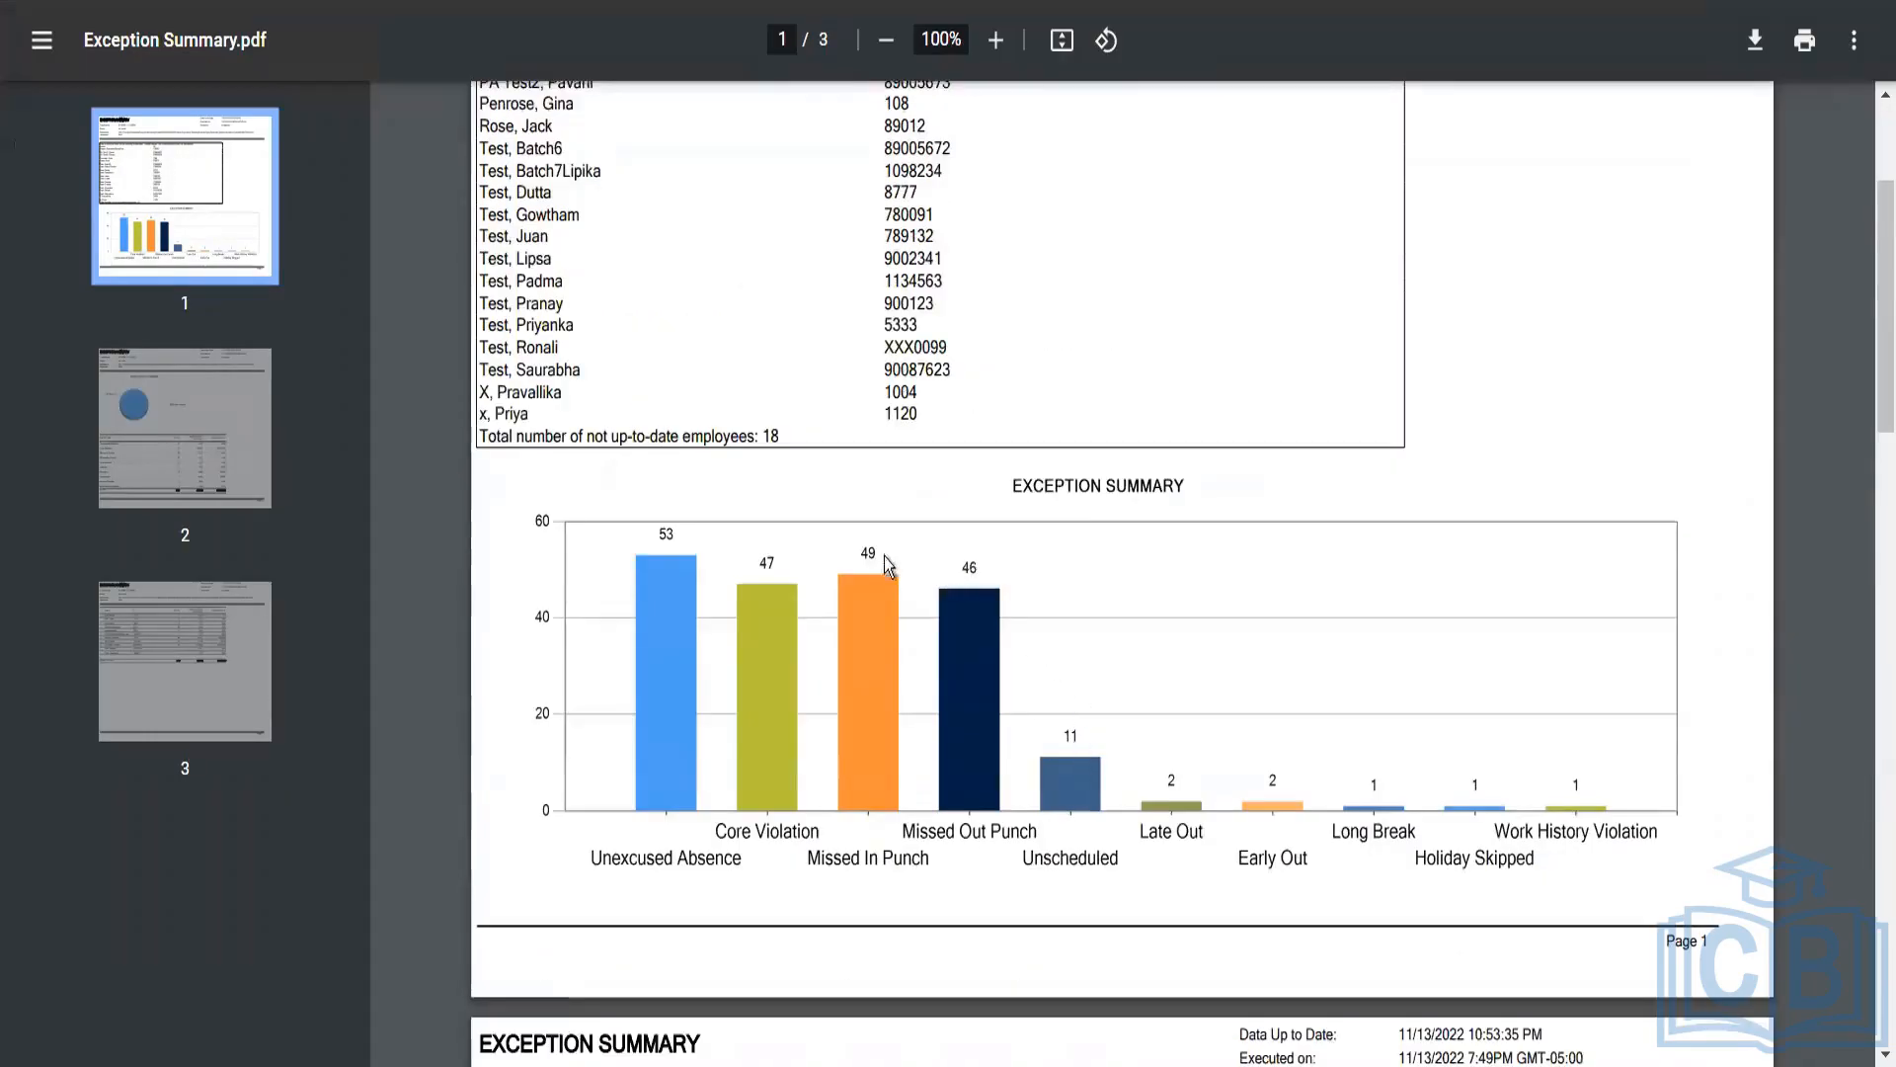
pyautogui.scroll(4, 861, 502)
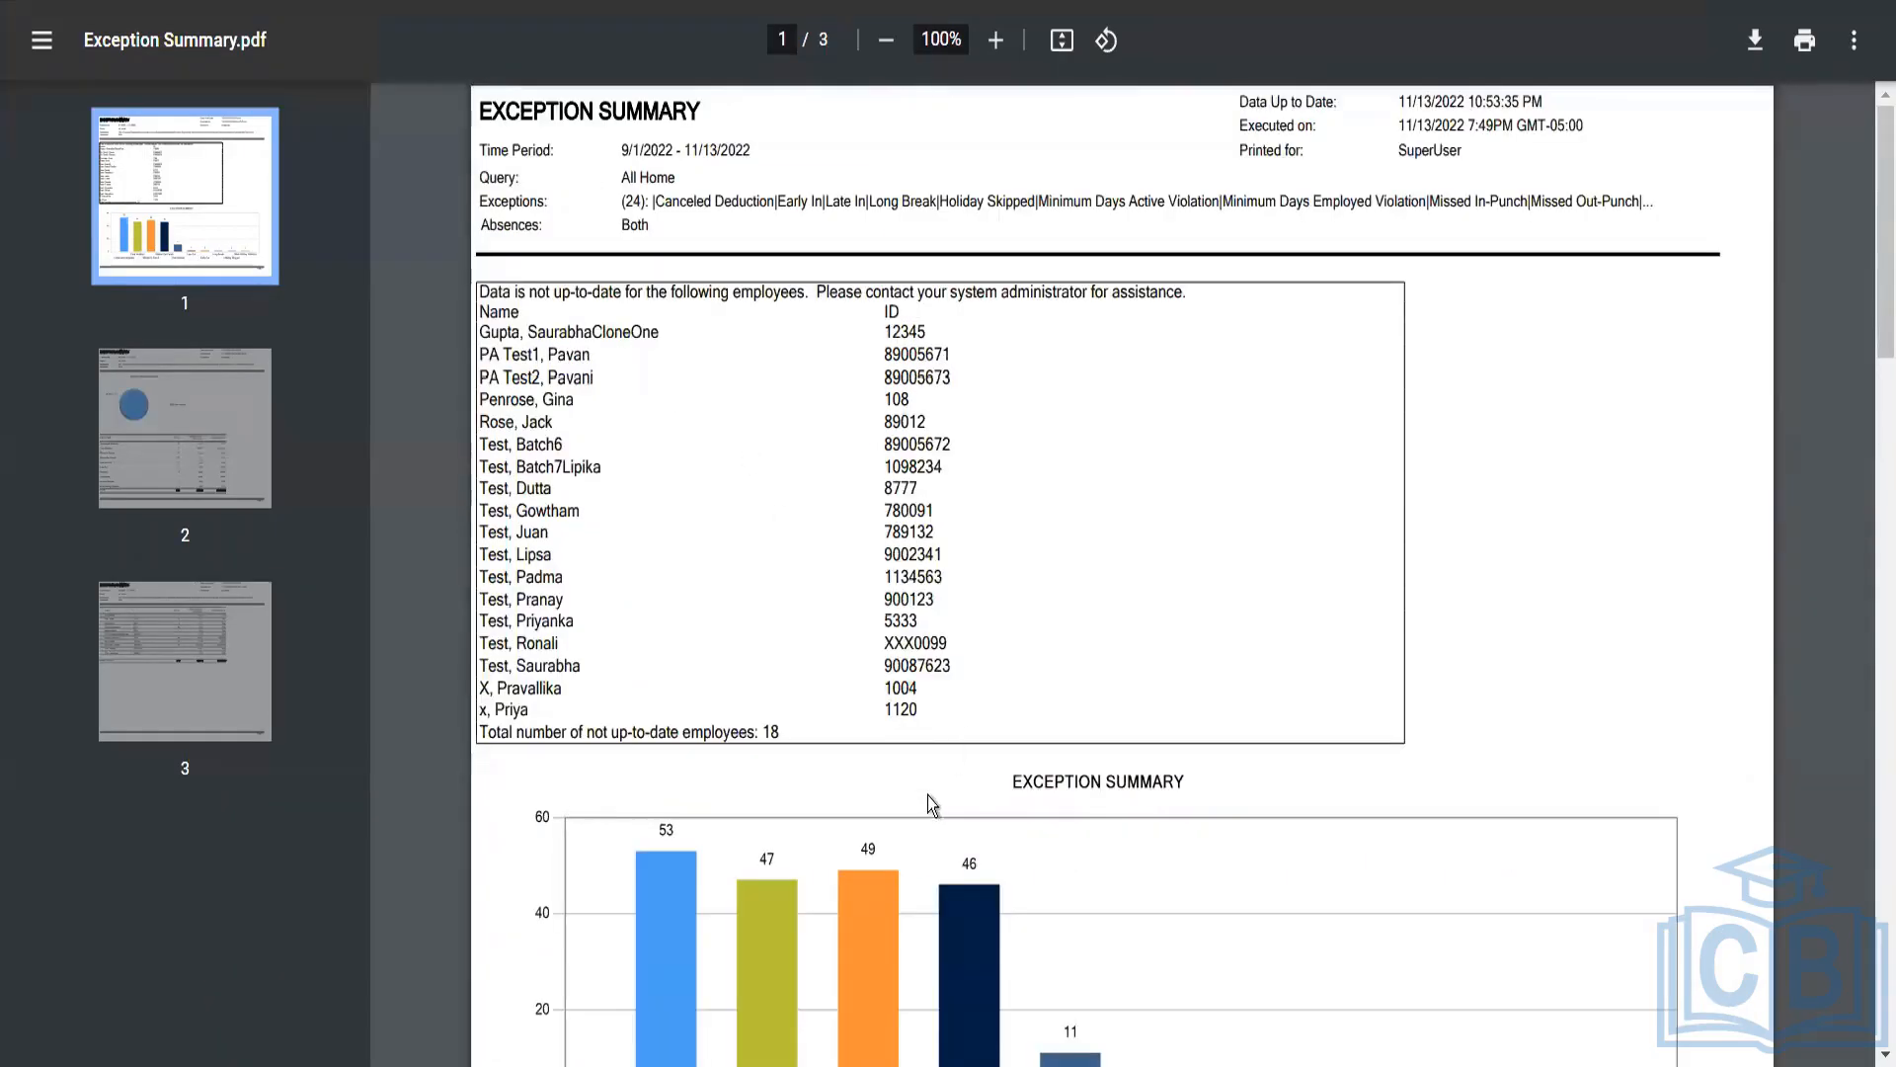
pyautogui.scroll(-6, 887, 482)
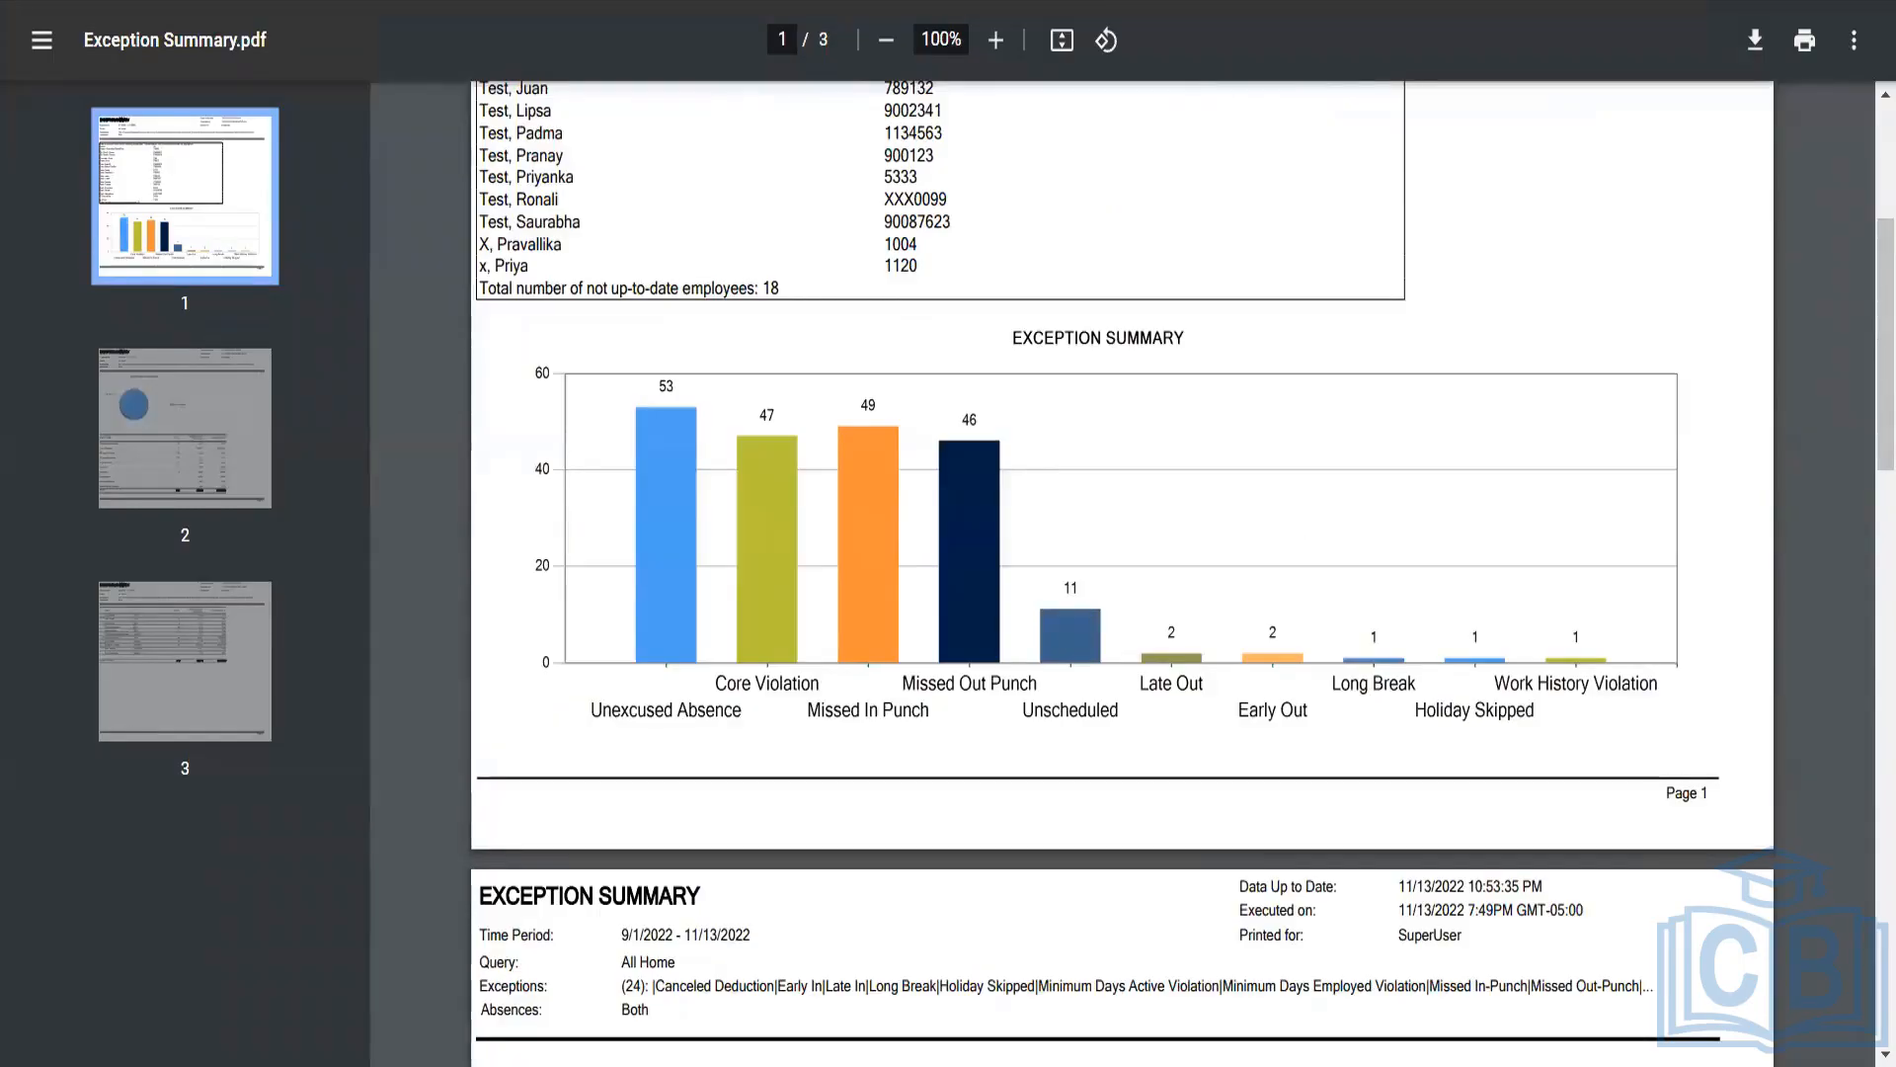
pyautogui.scroll(3, 880, 601)
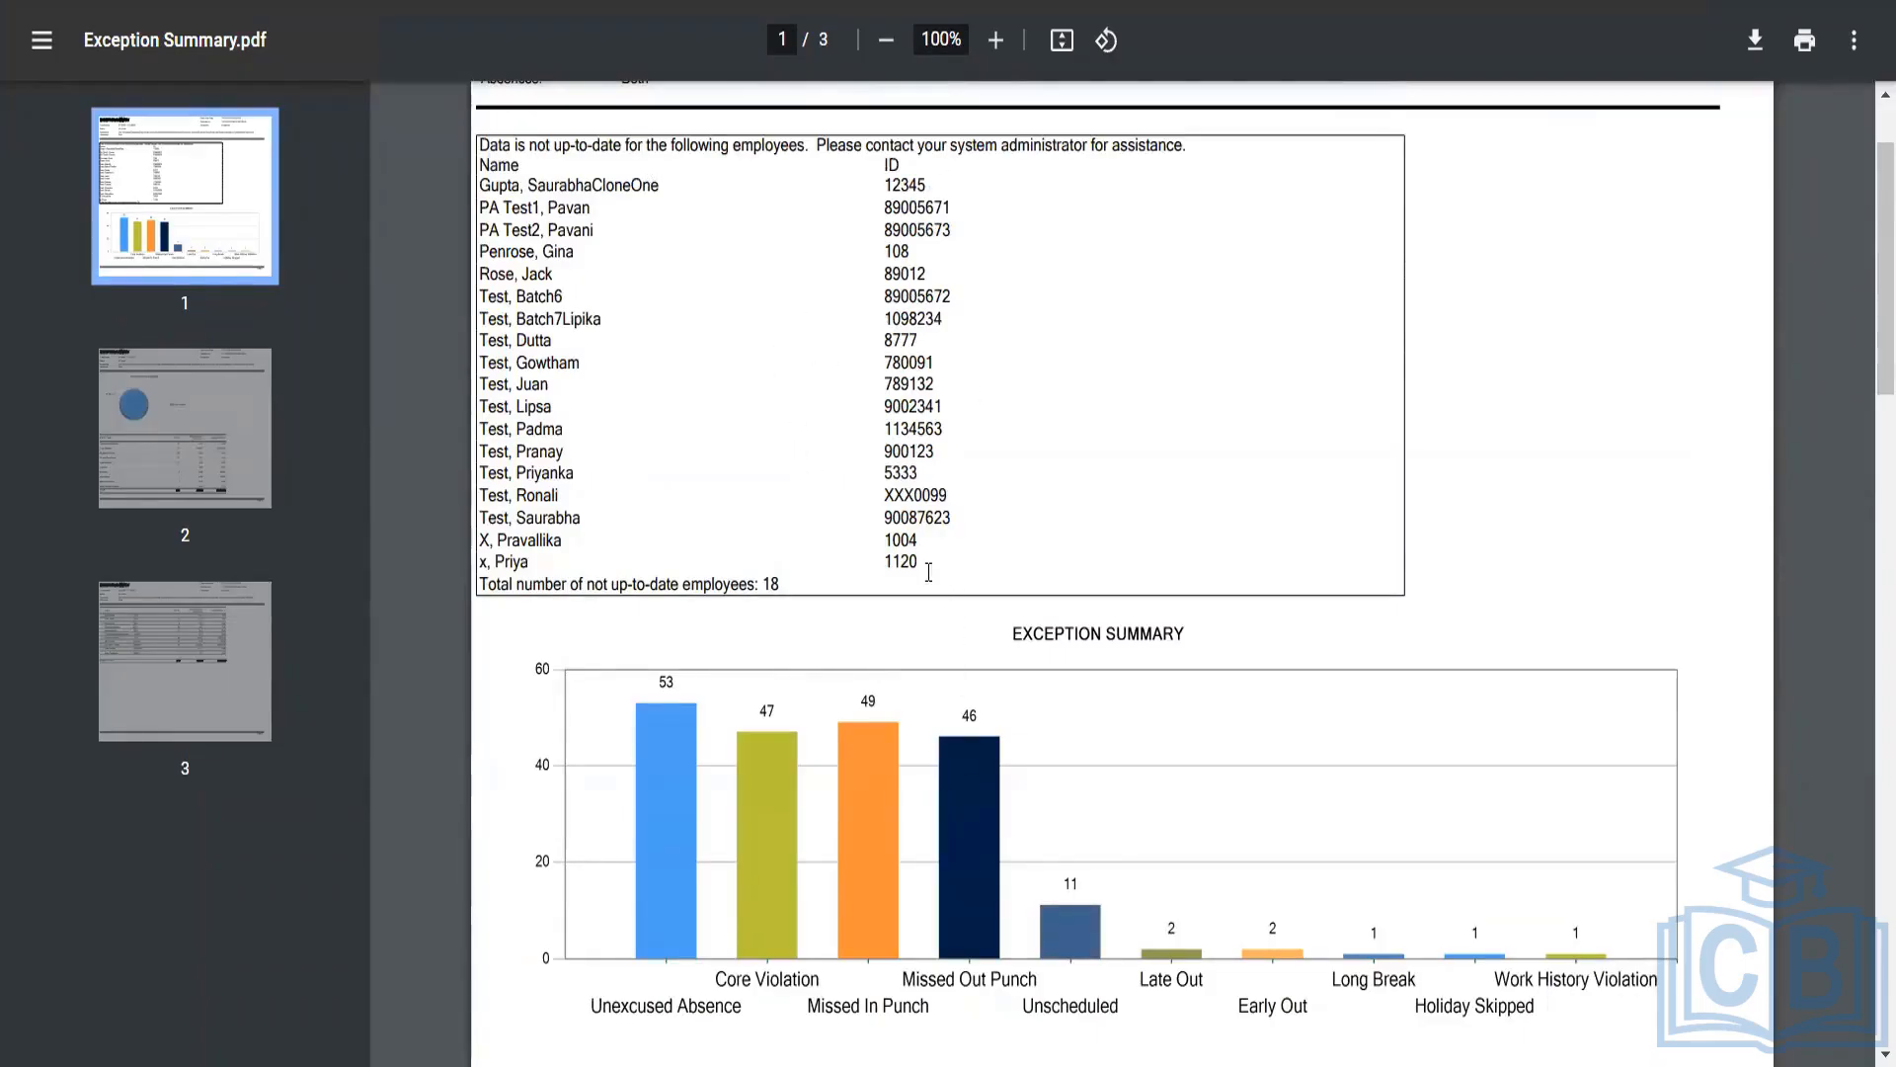
pyautogui.moveTo(923, 570); pyautogui.dragTo(490, 182)
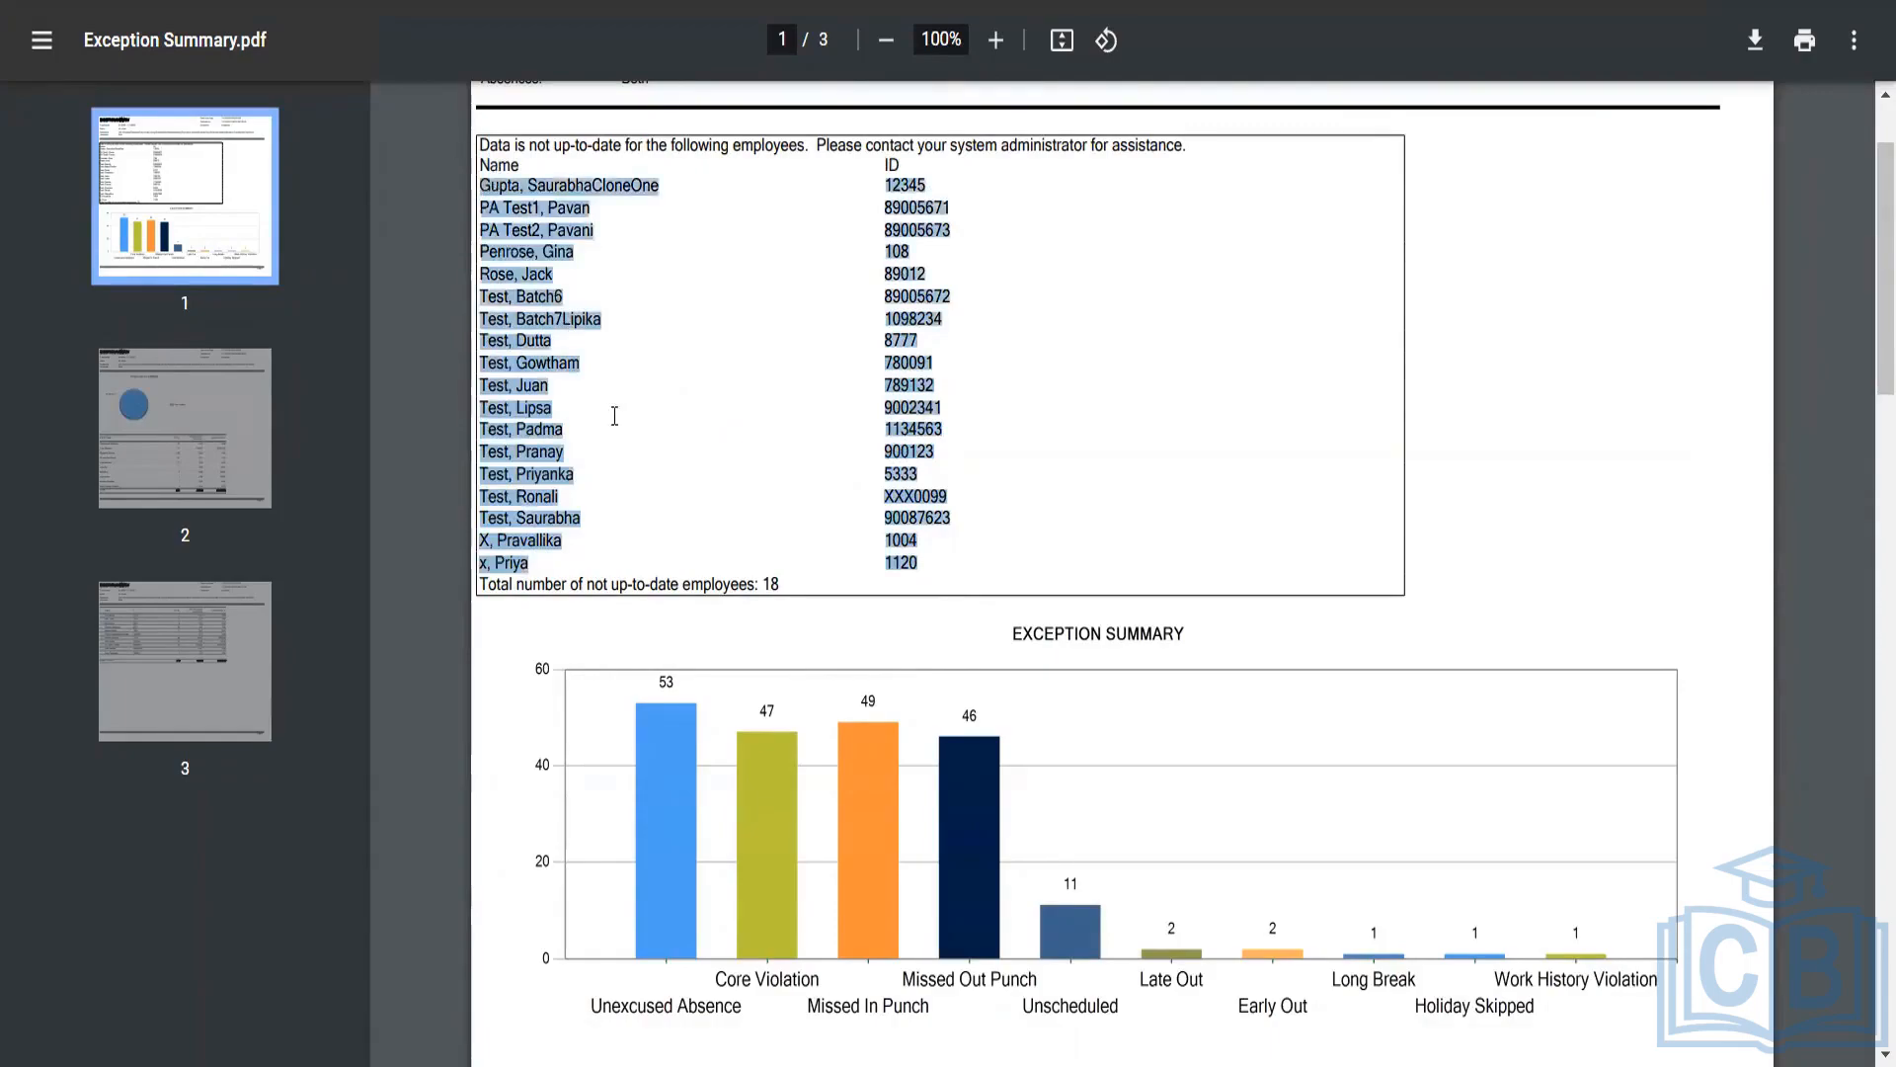
pyautogui.scroll(-2, 798, 523)
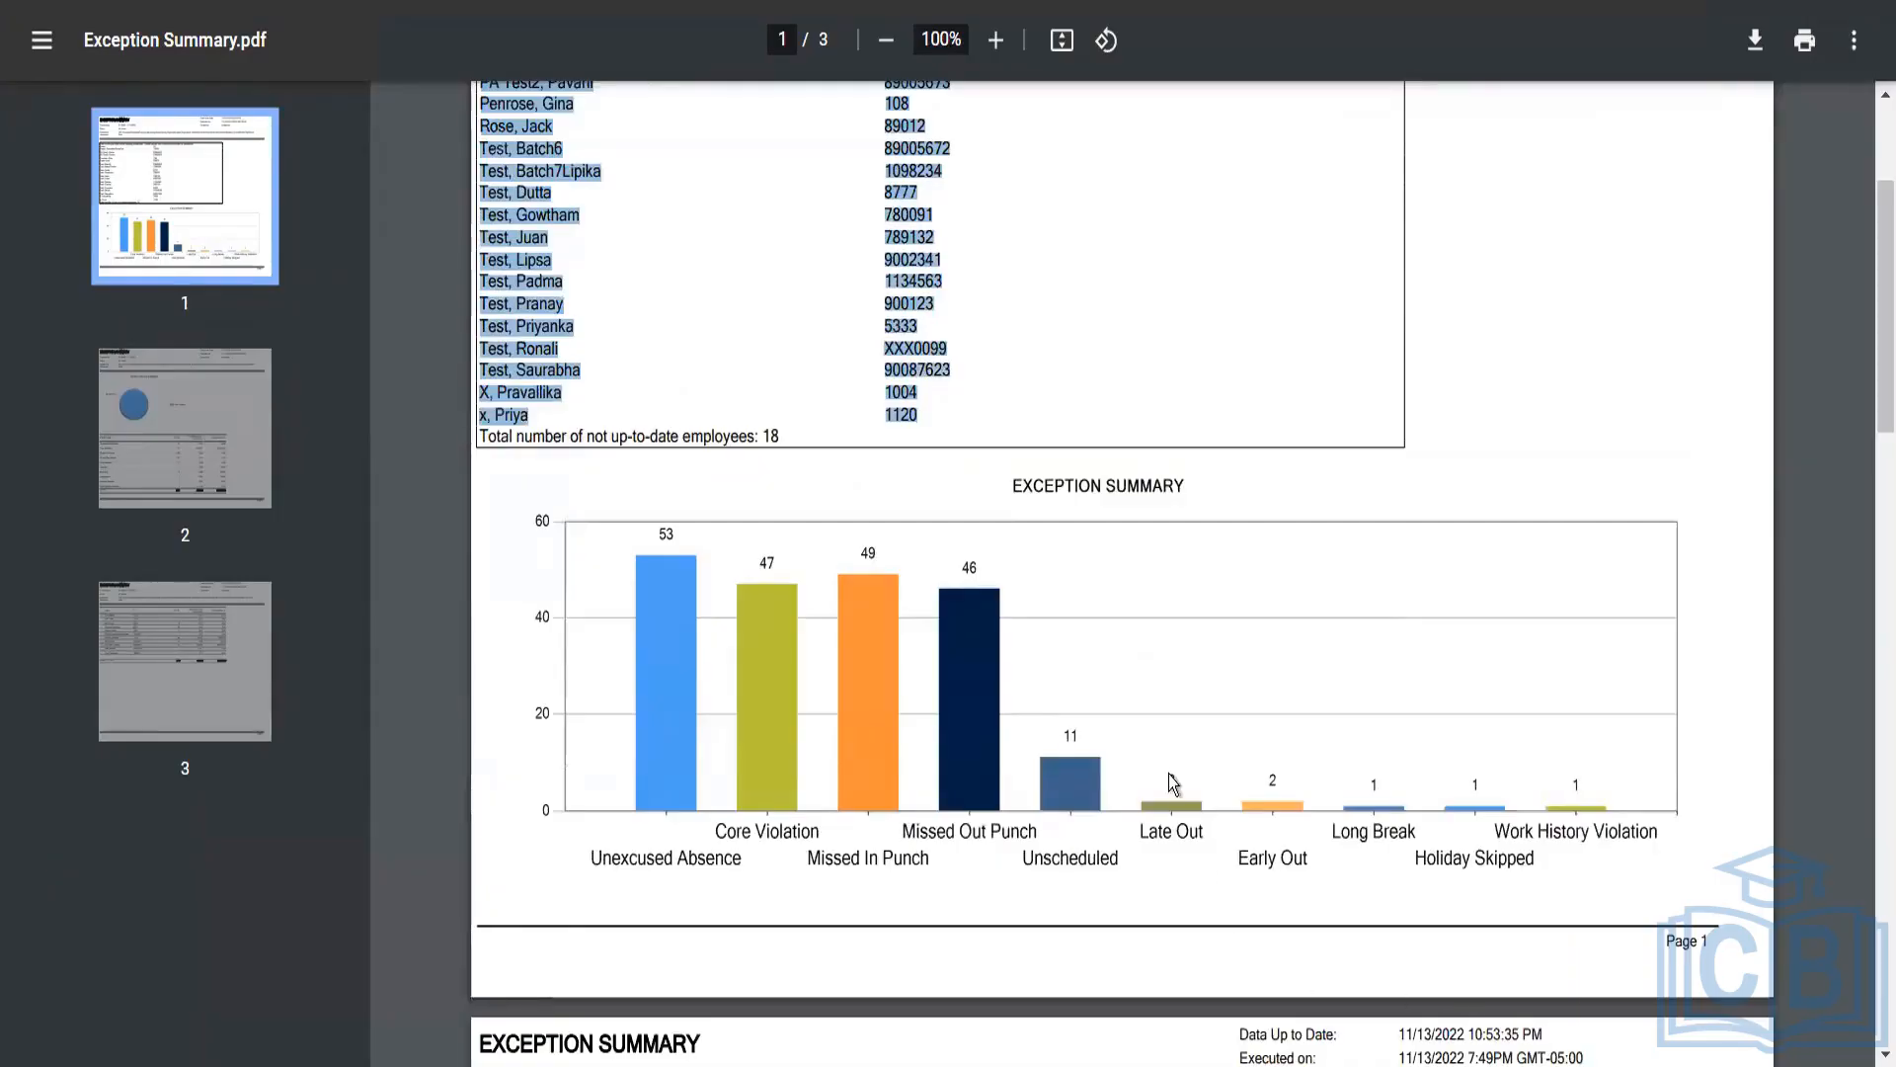
# Step: Review the Wage Liability Summary chart and the table of totals per exception type on page 2 of the Exception Summary
pyautogui.scroll(-6, 1018, 750)
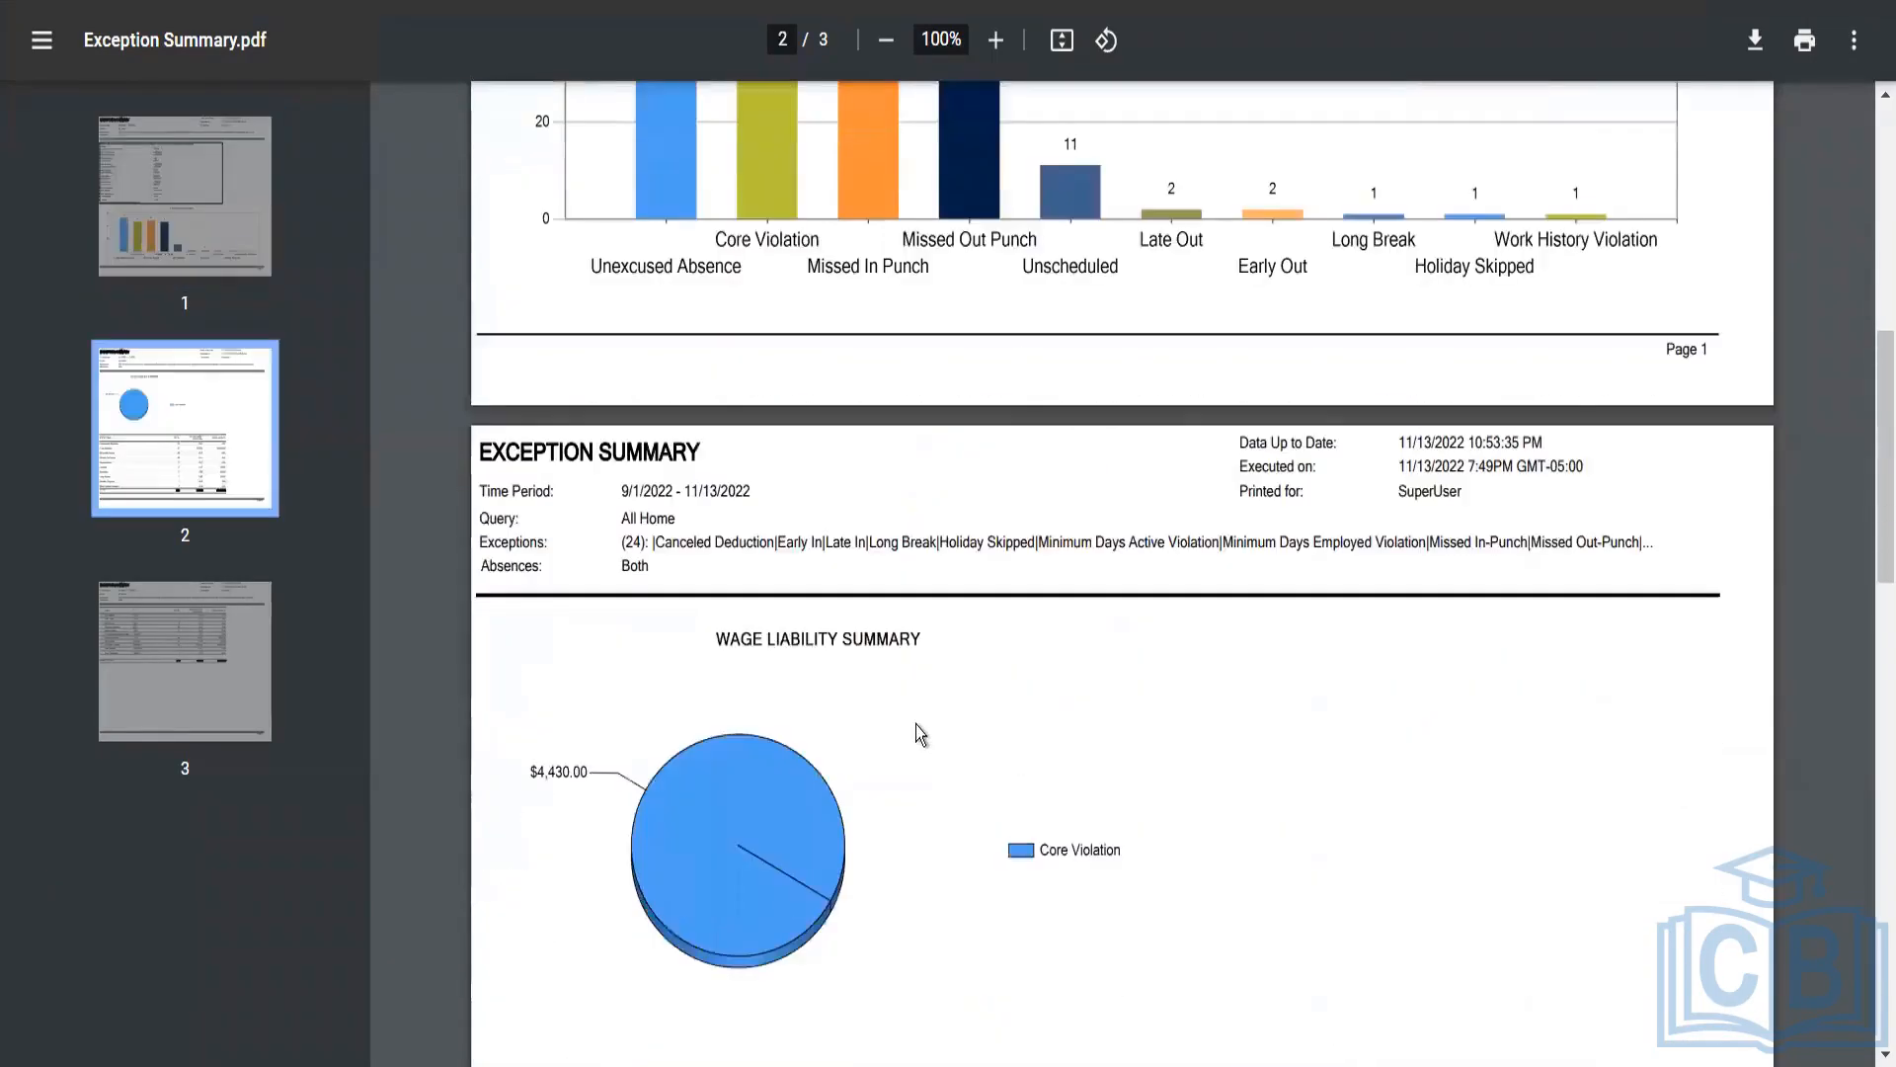
pyautogui.scroll(-2, 915, 726)
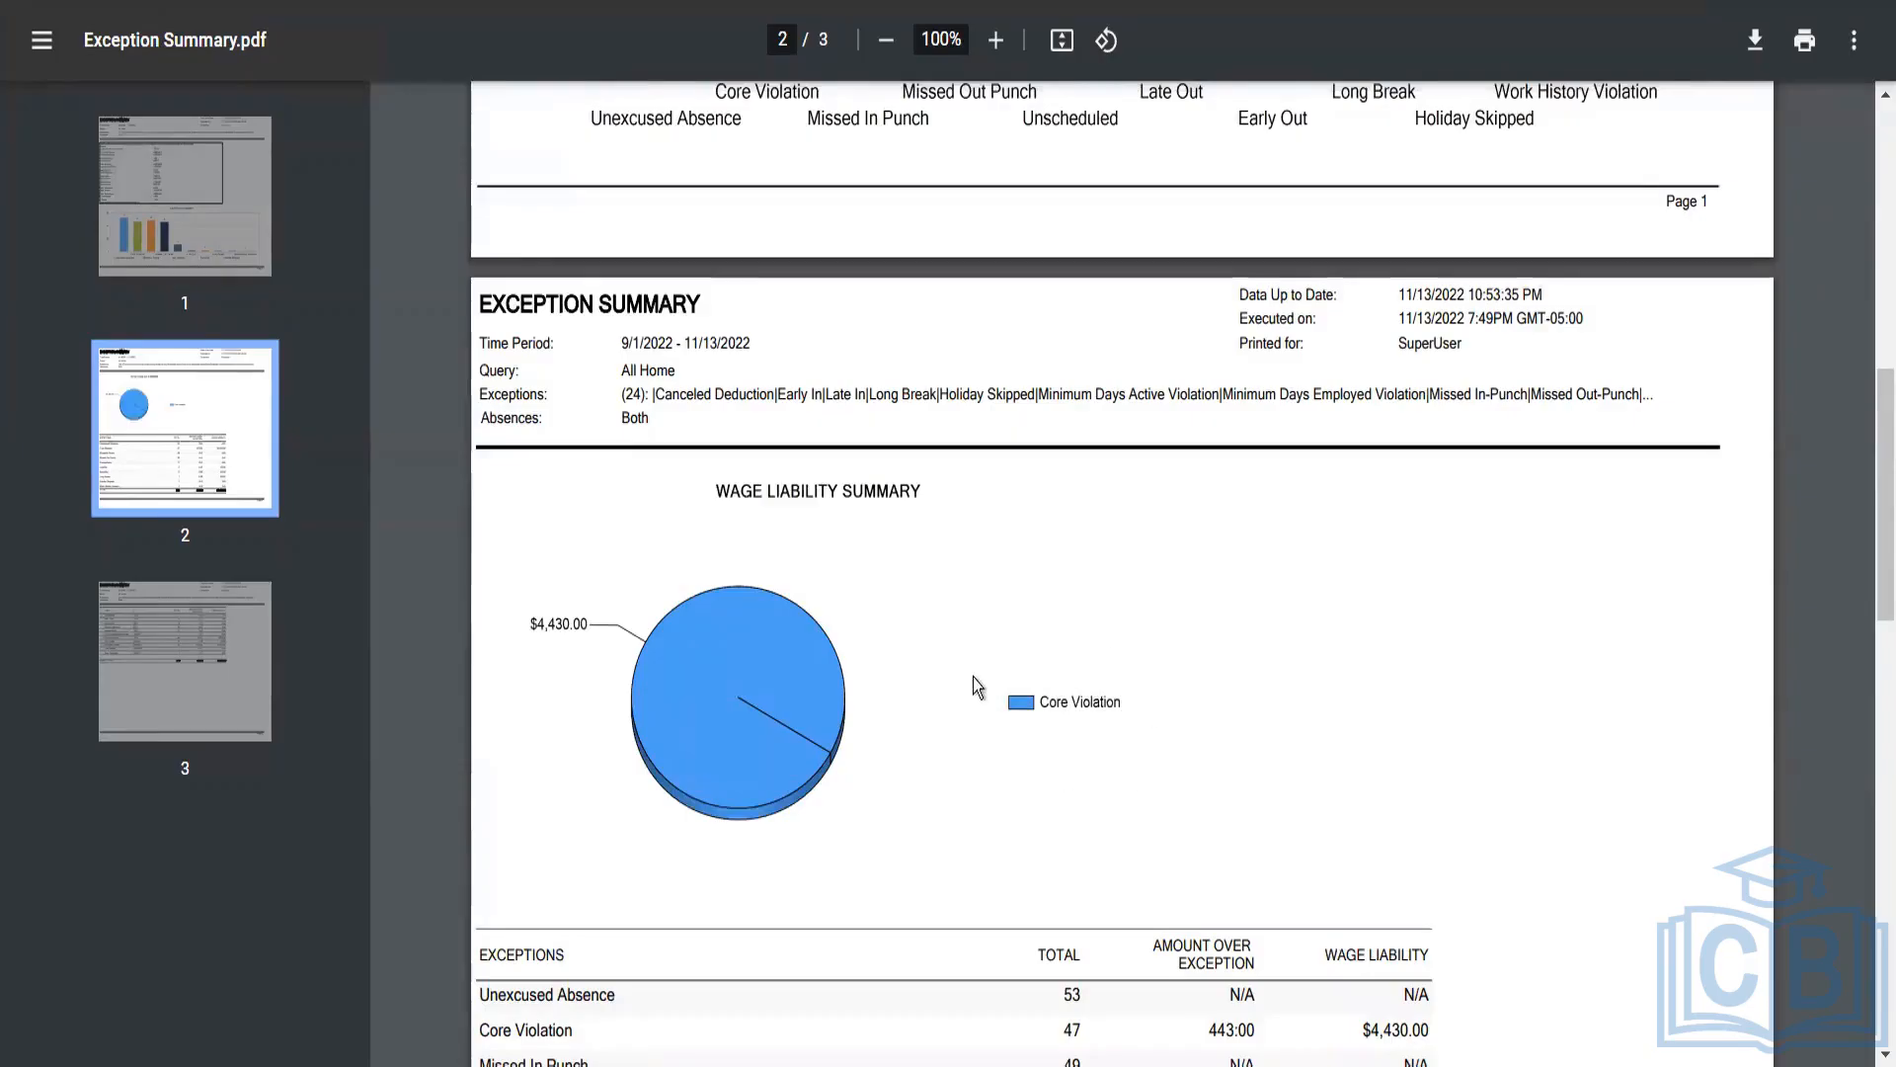
pyautogui.scroll(-1, 992, 707)
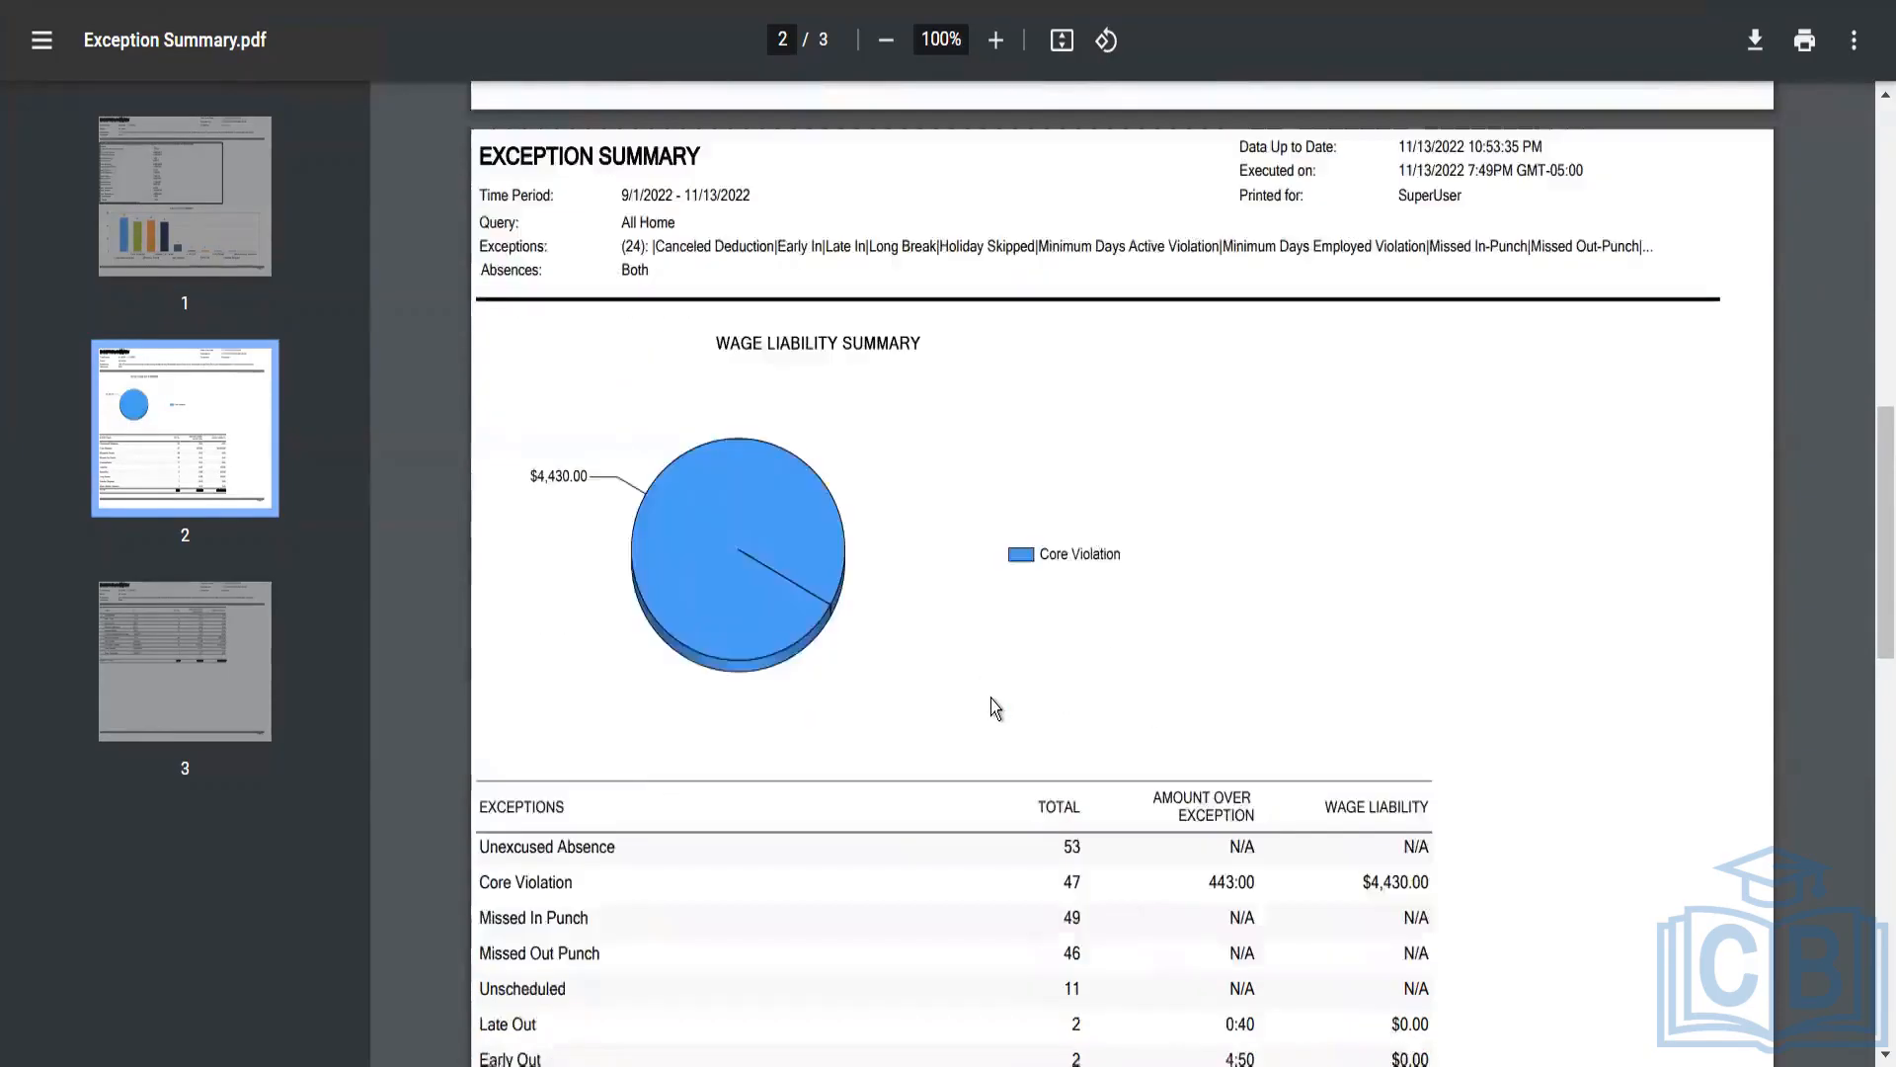
pyautogui.scroll(-1, 989, 483)
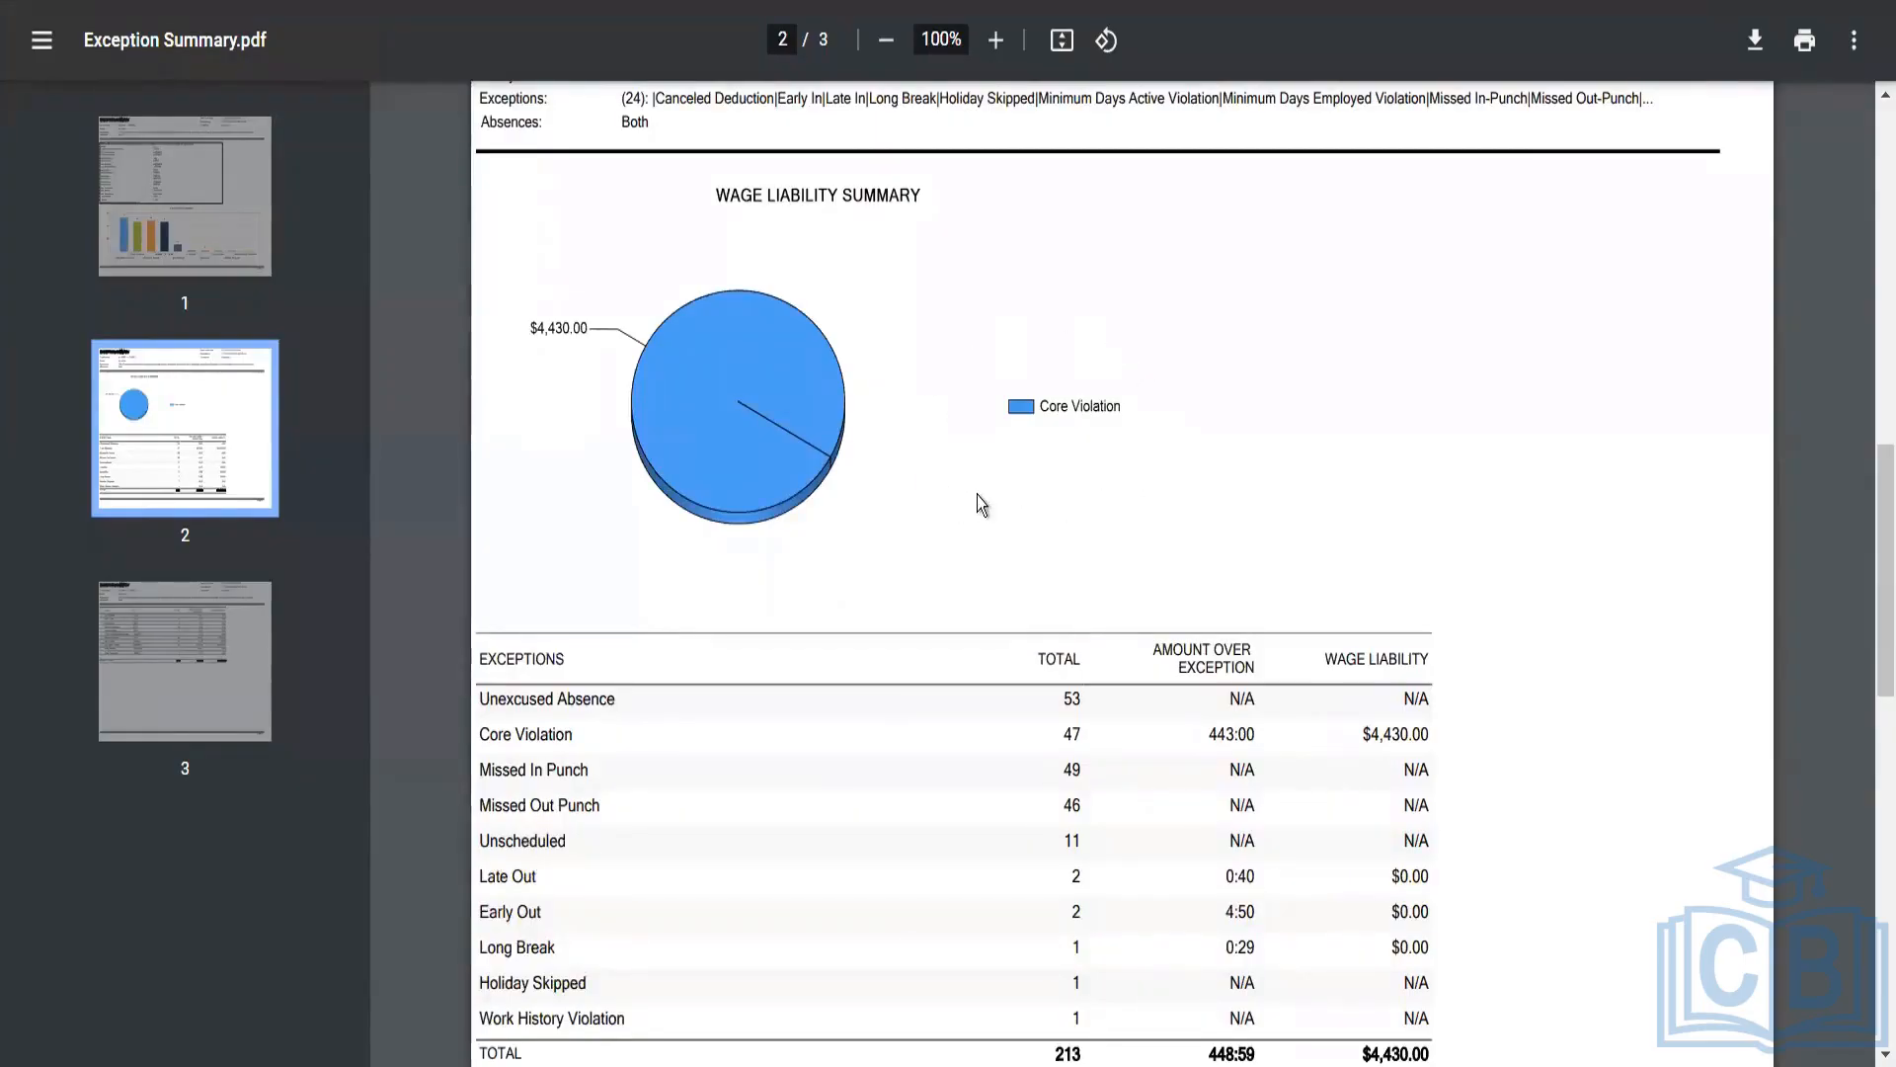
pyautogui.scroll(-2, 988, 494)
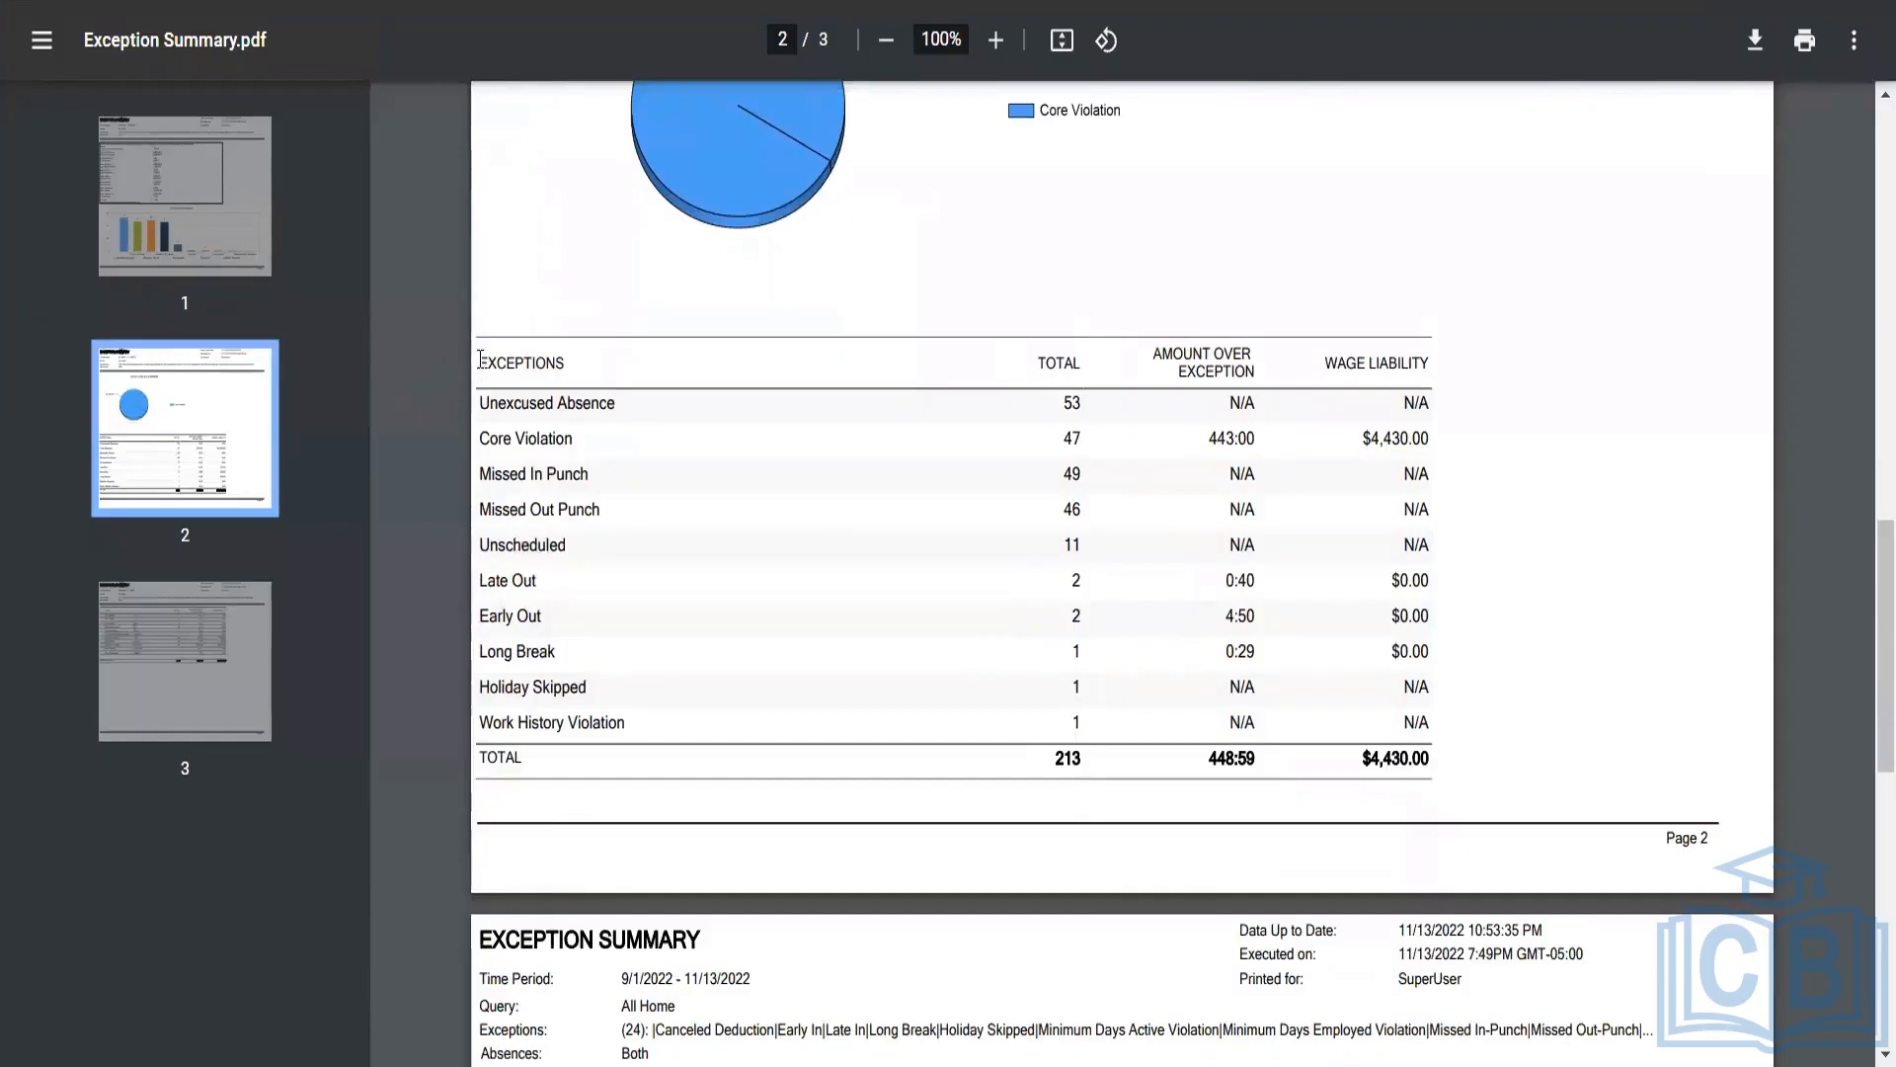
pyautogui.moveTo(479, 363); pyautogui.dragTo(548, 362)
pyautogui.moveTo(1234, 553); pyautogui.dragTo(1427, 726)
pyautogui.scroll(-3, 985, 574)
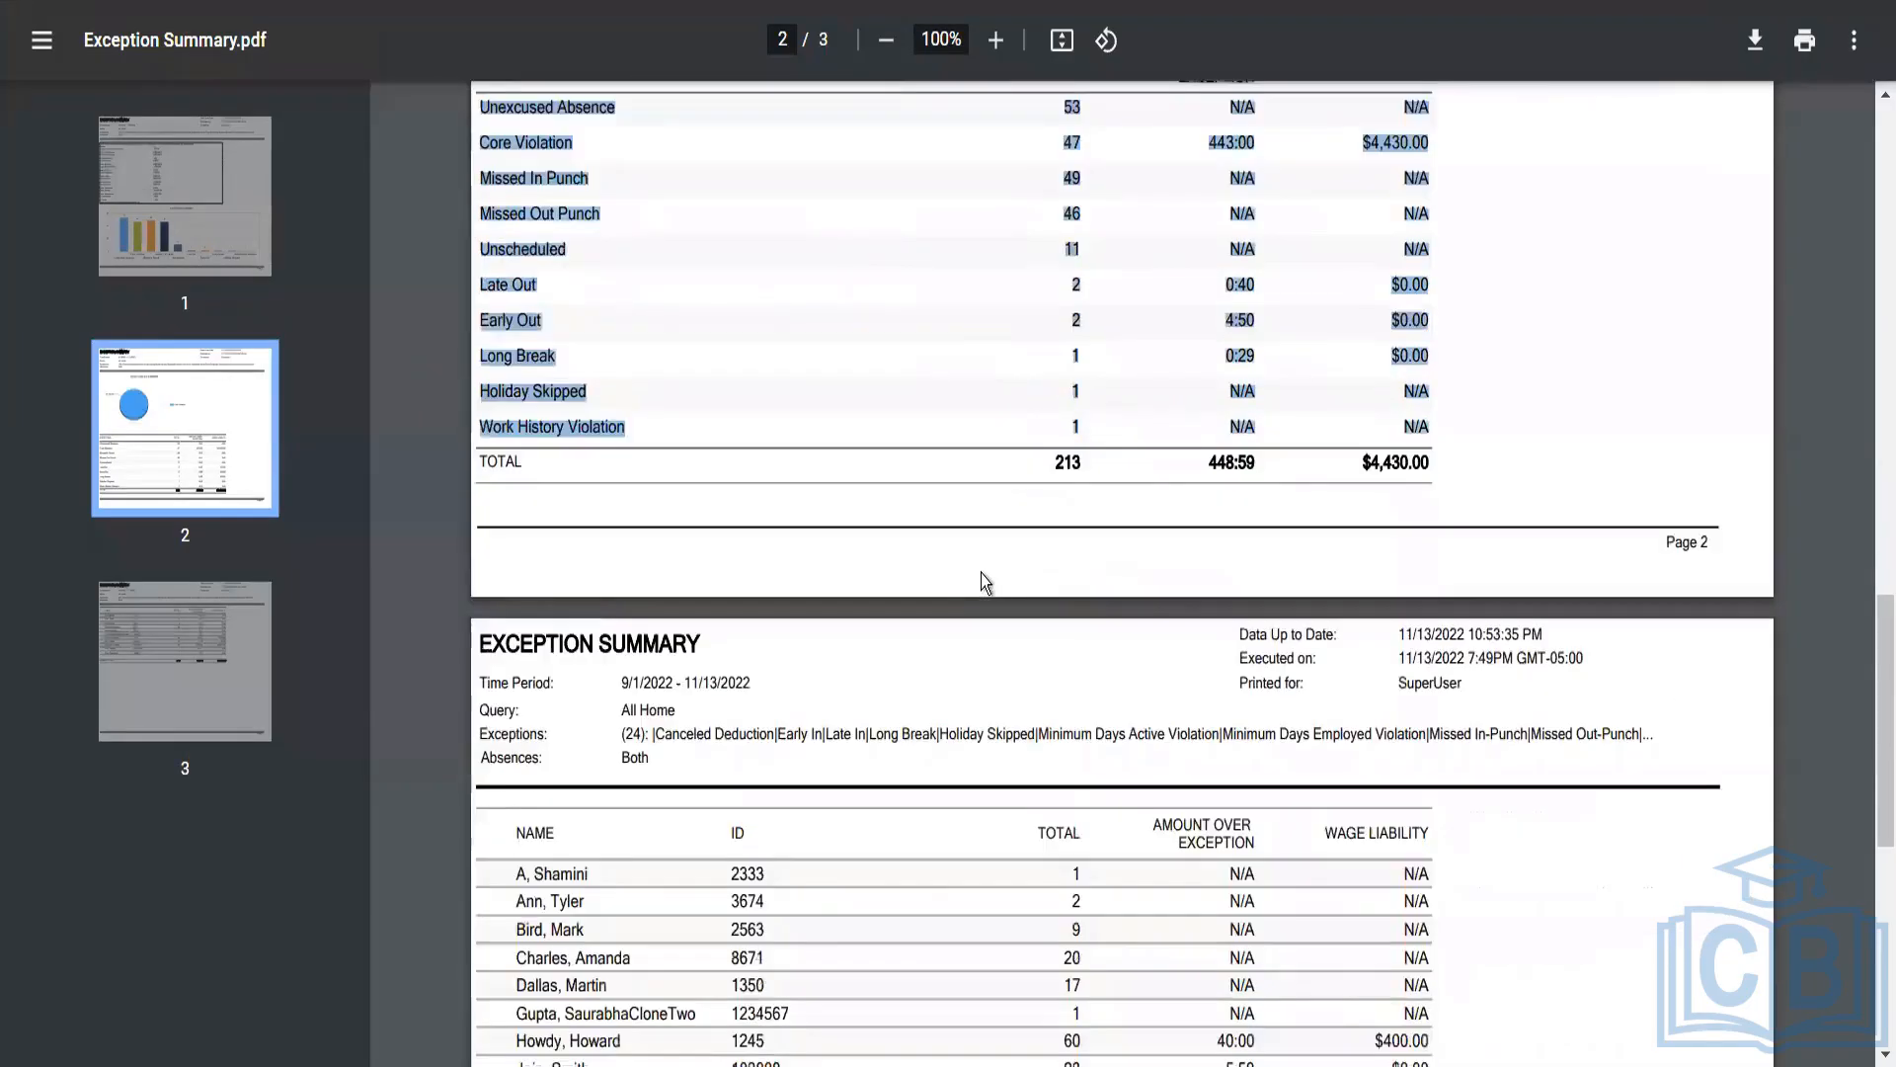
# Step: Review the exception totals and wage liability per employee on page 3, and return to the first page of the PDF
pyautogui.scroll(-5, 965, 599)
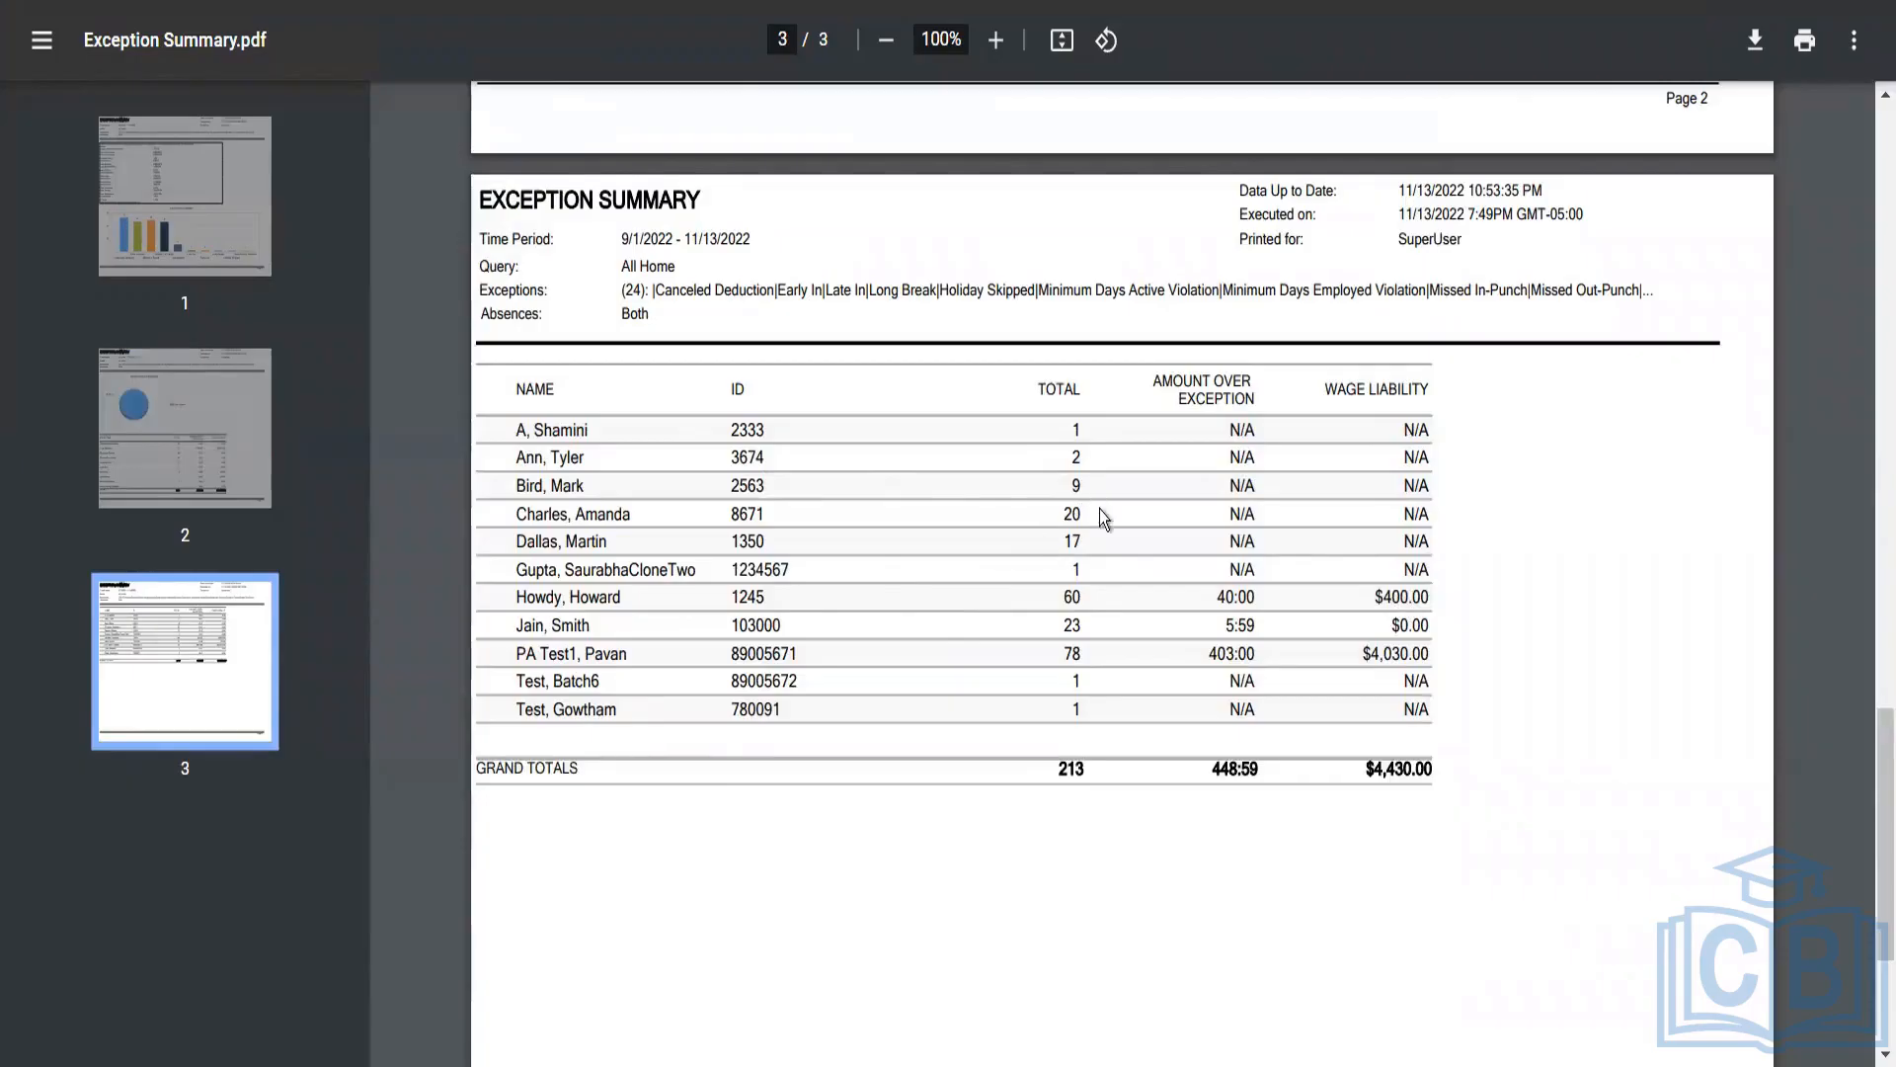
pyautogui.scroll(-3, 1099, 517)
pyautogui.scroll(5, 1086, 600)
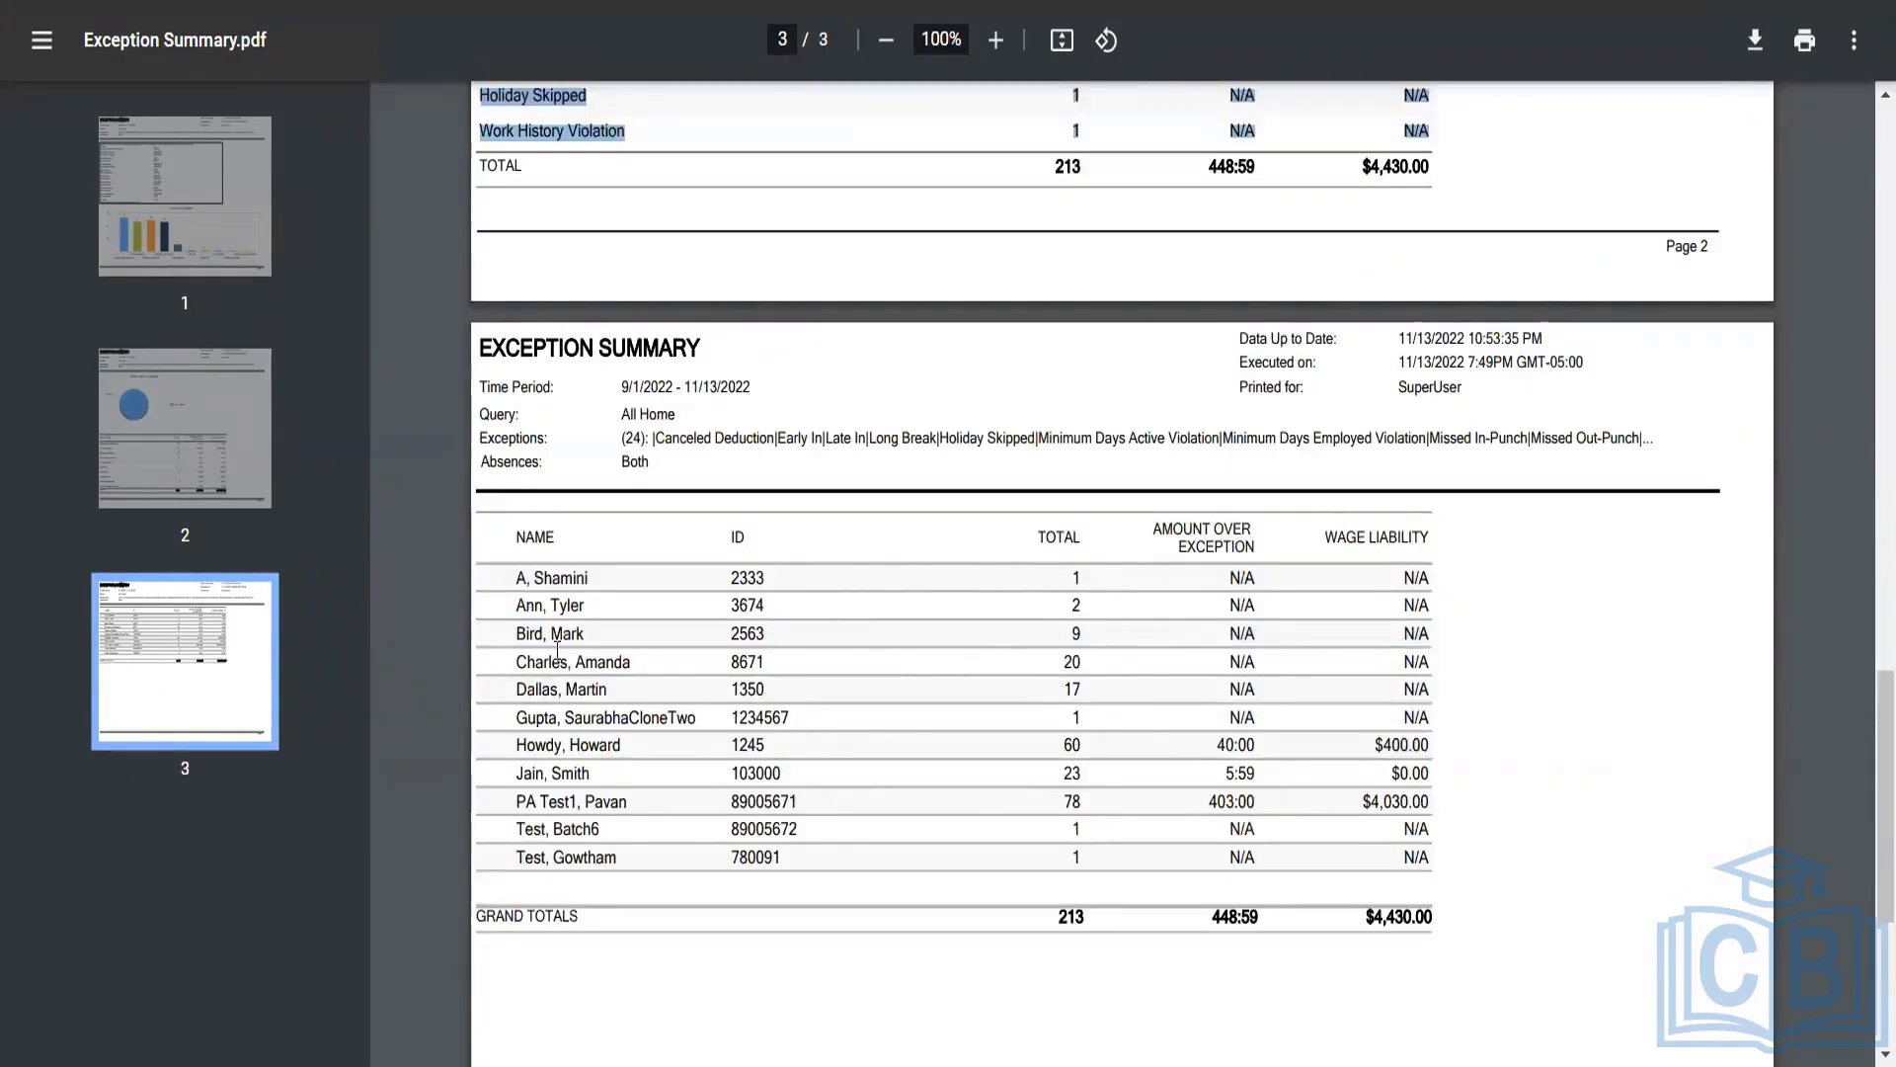
pyautogui.tripleClick(655, 661)
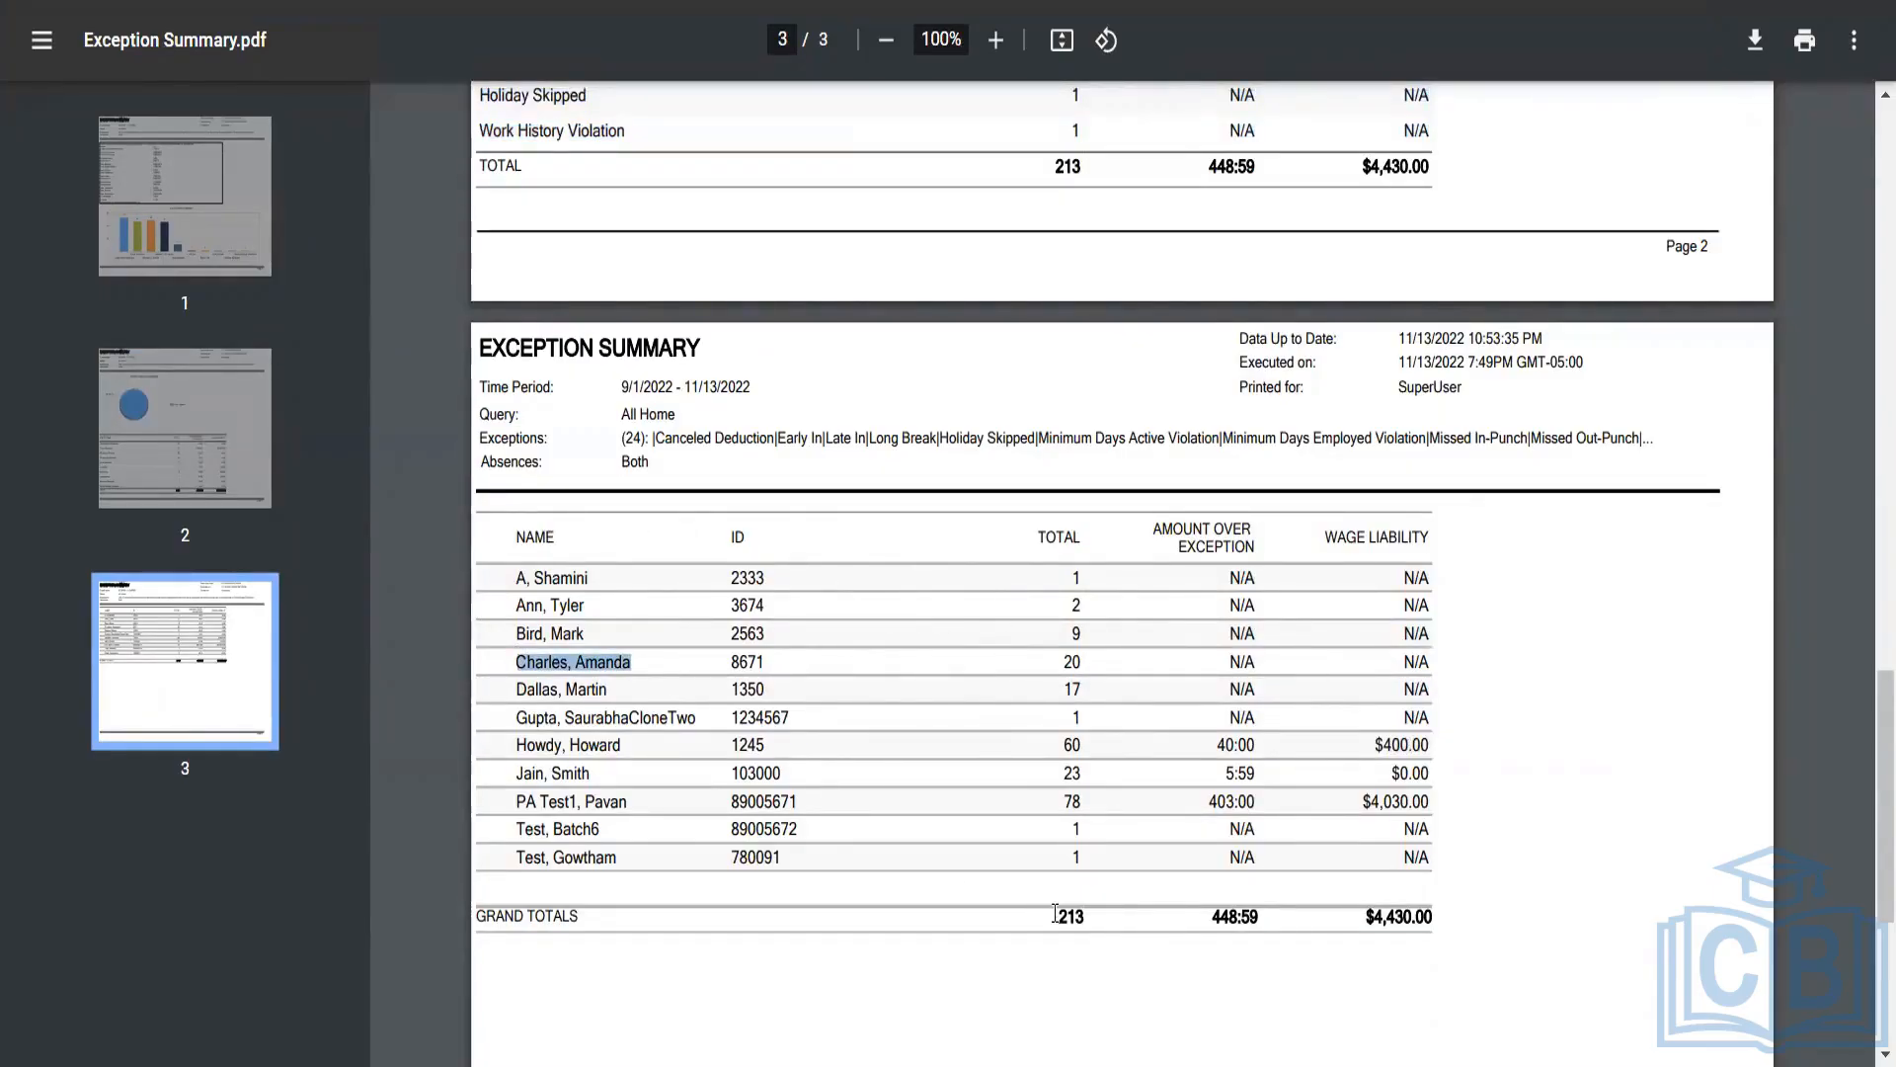
pyautogui.click(619, 805)
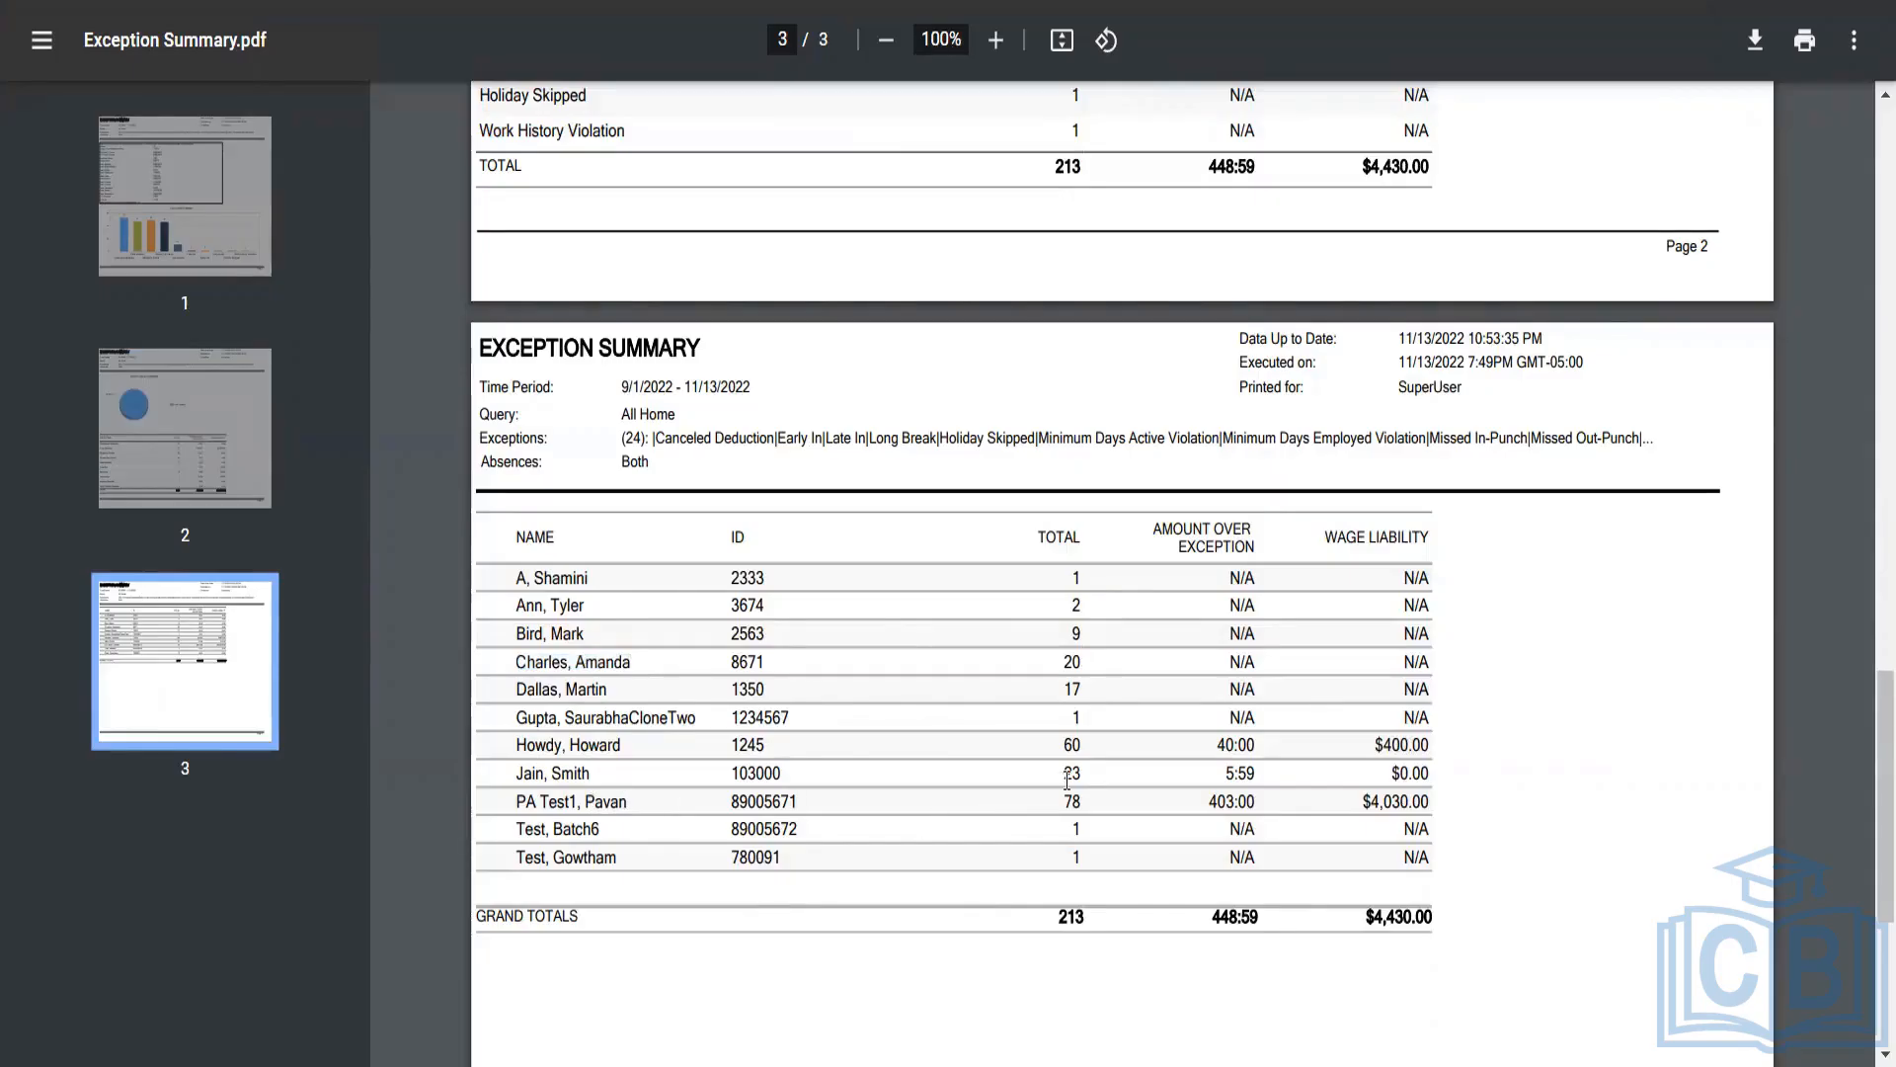
pyautogui.scroll(-5, 827, 805)
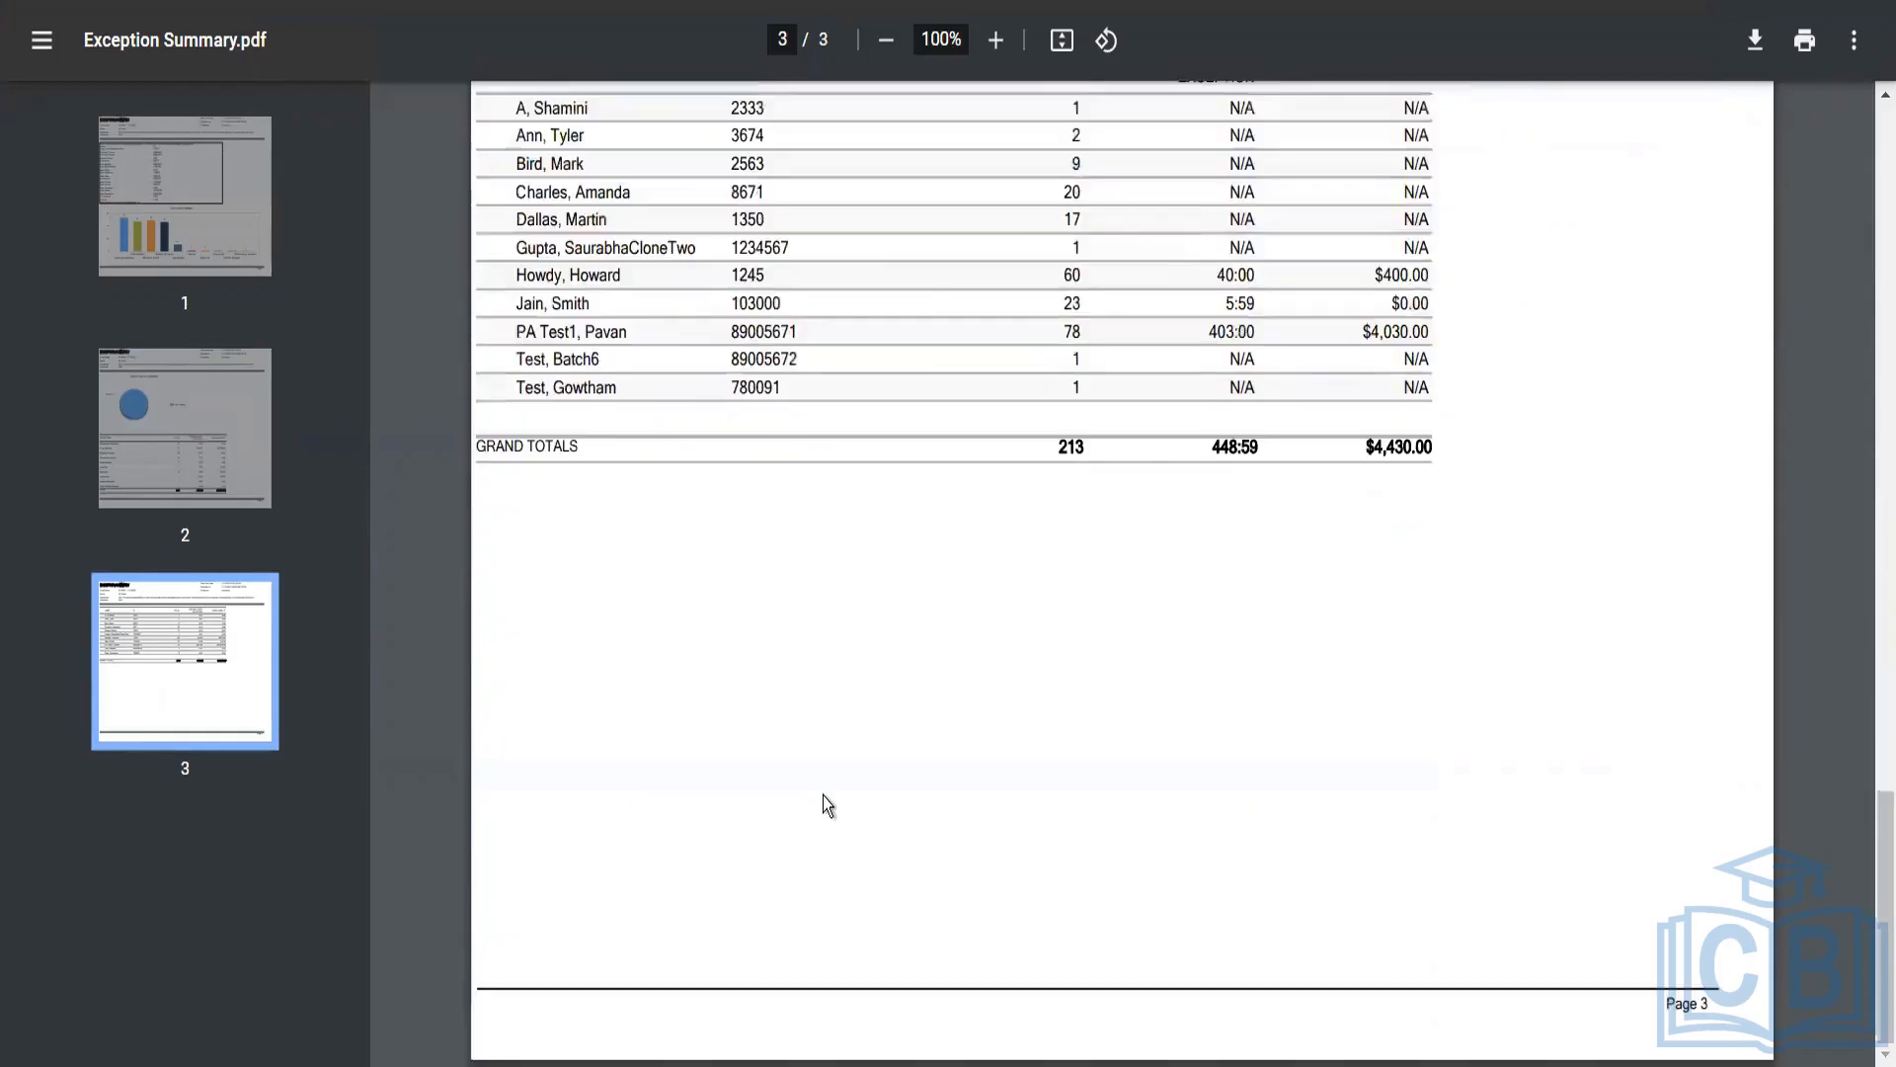
pyautogui.scroll(4, 825, 804)
pyautogui.click(187, 478)
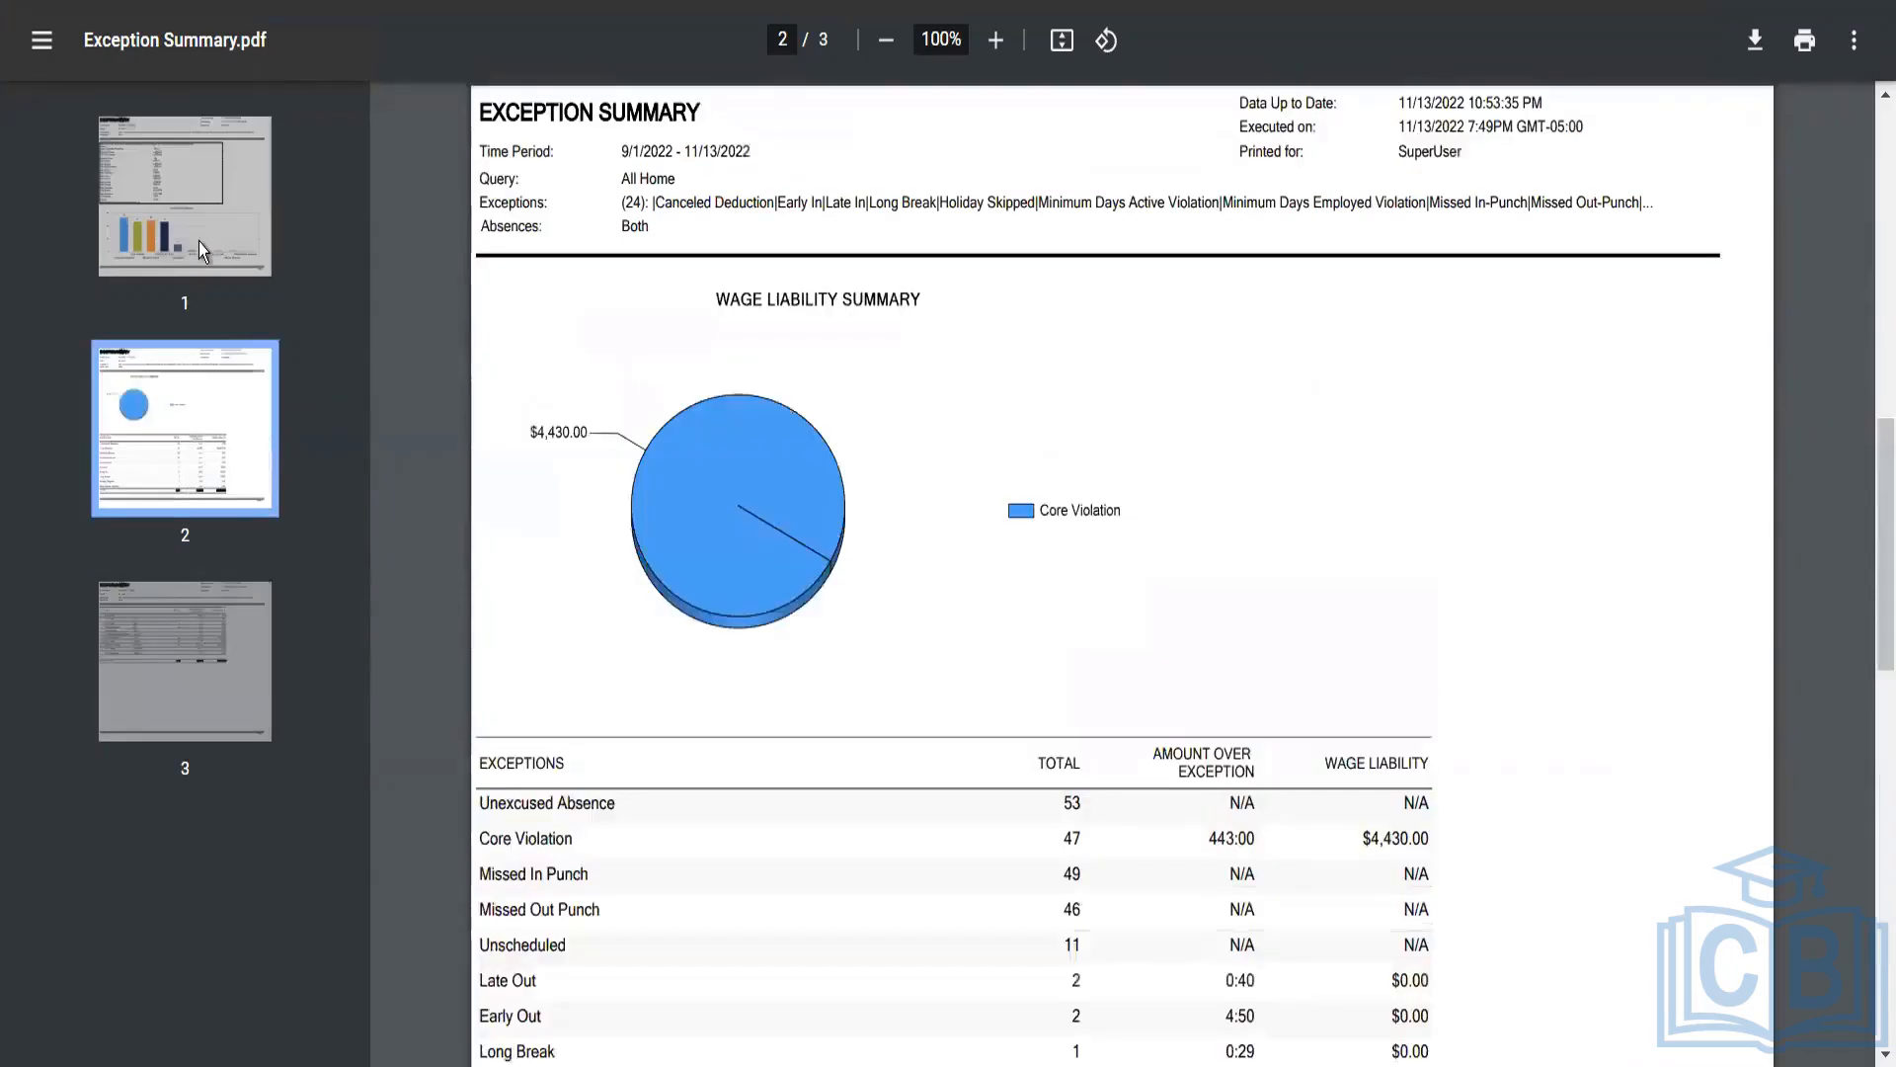
pyautogui.click(198, 241)
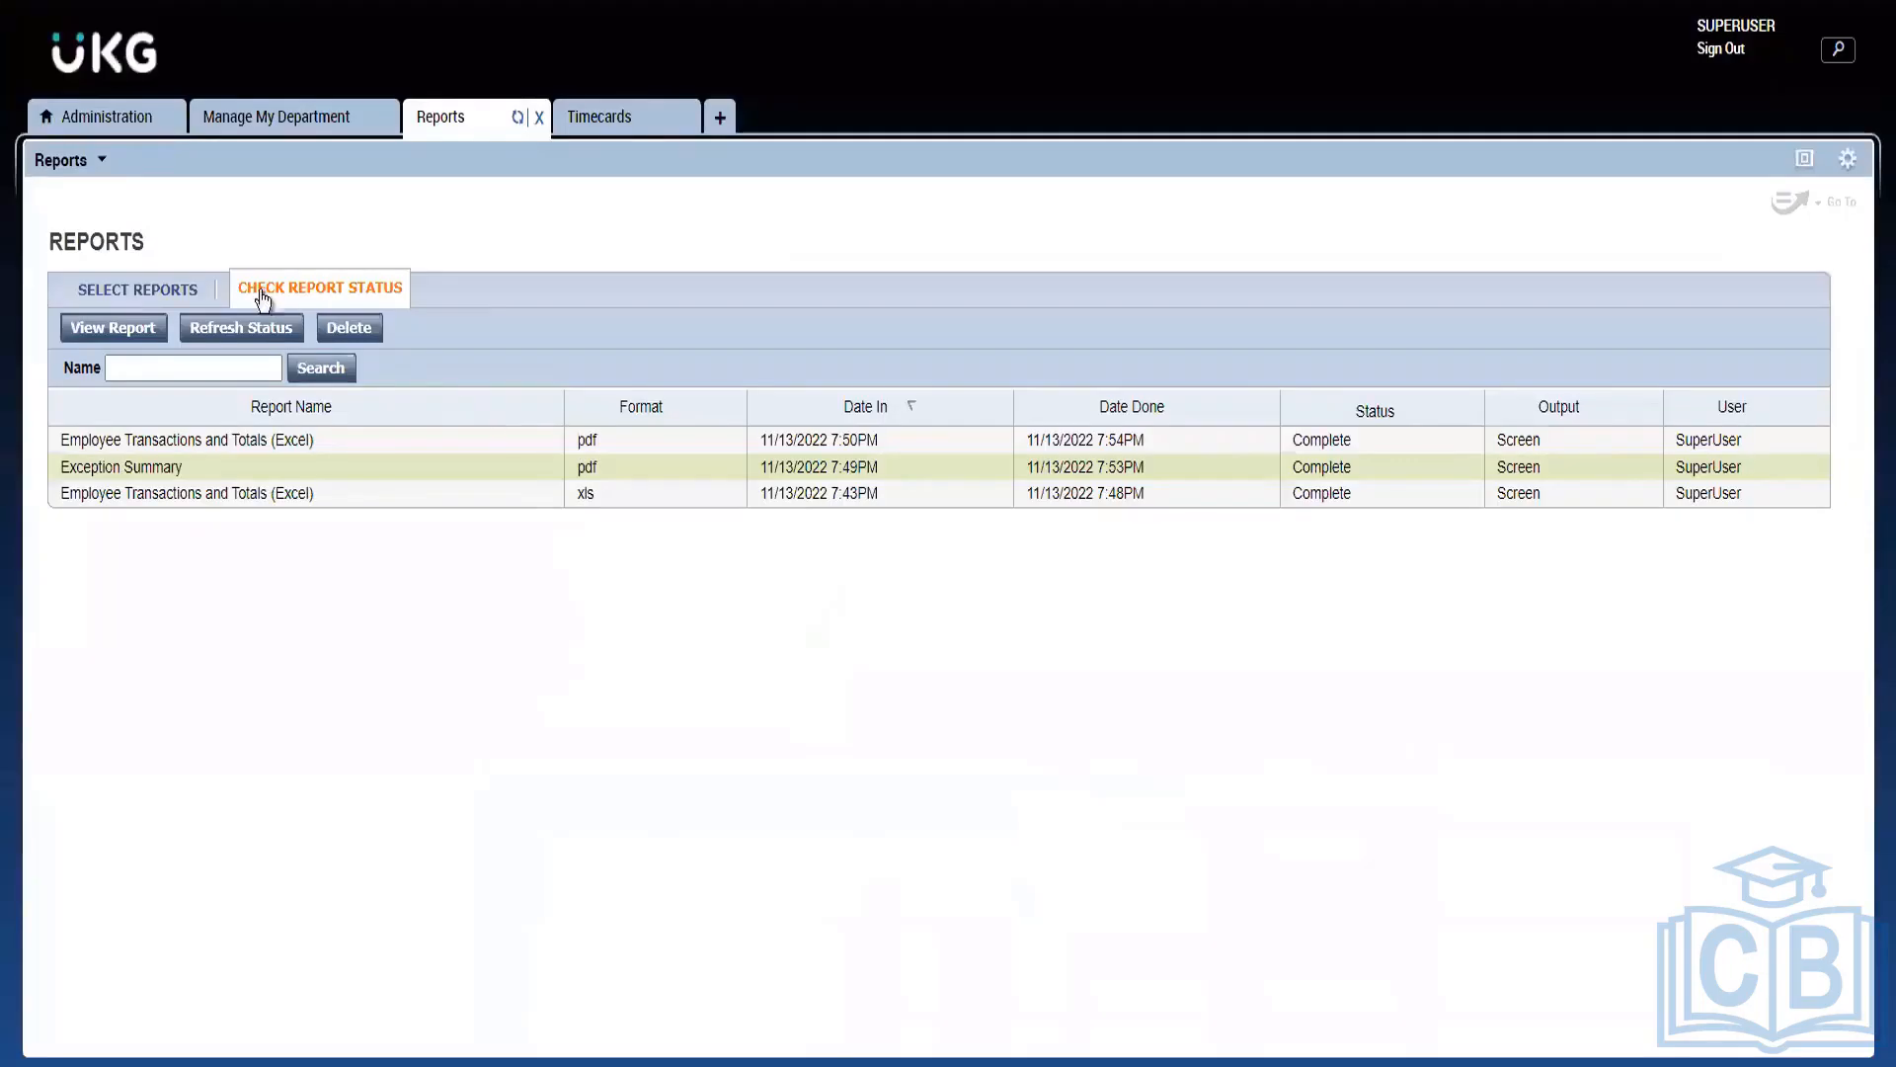
# Step: Return to report selection and view the Output Format options of the Employee Transactions and Totals (Excel) report
pyautogui.click(170, 291)
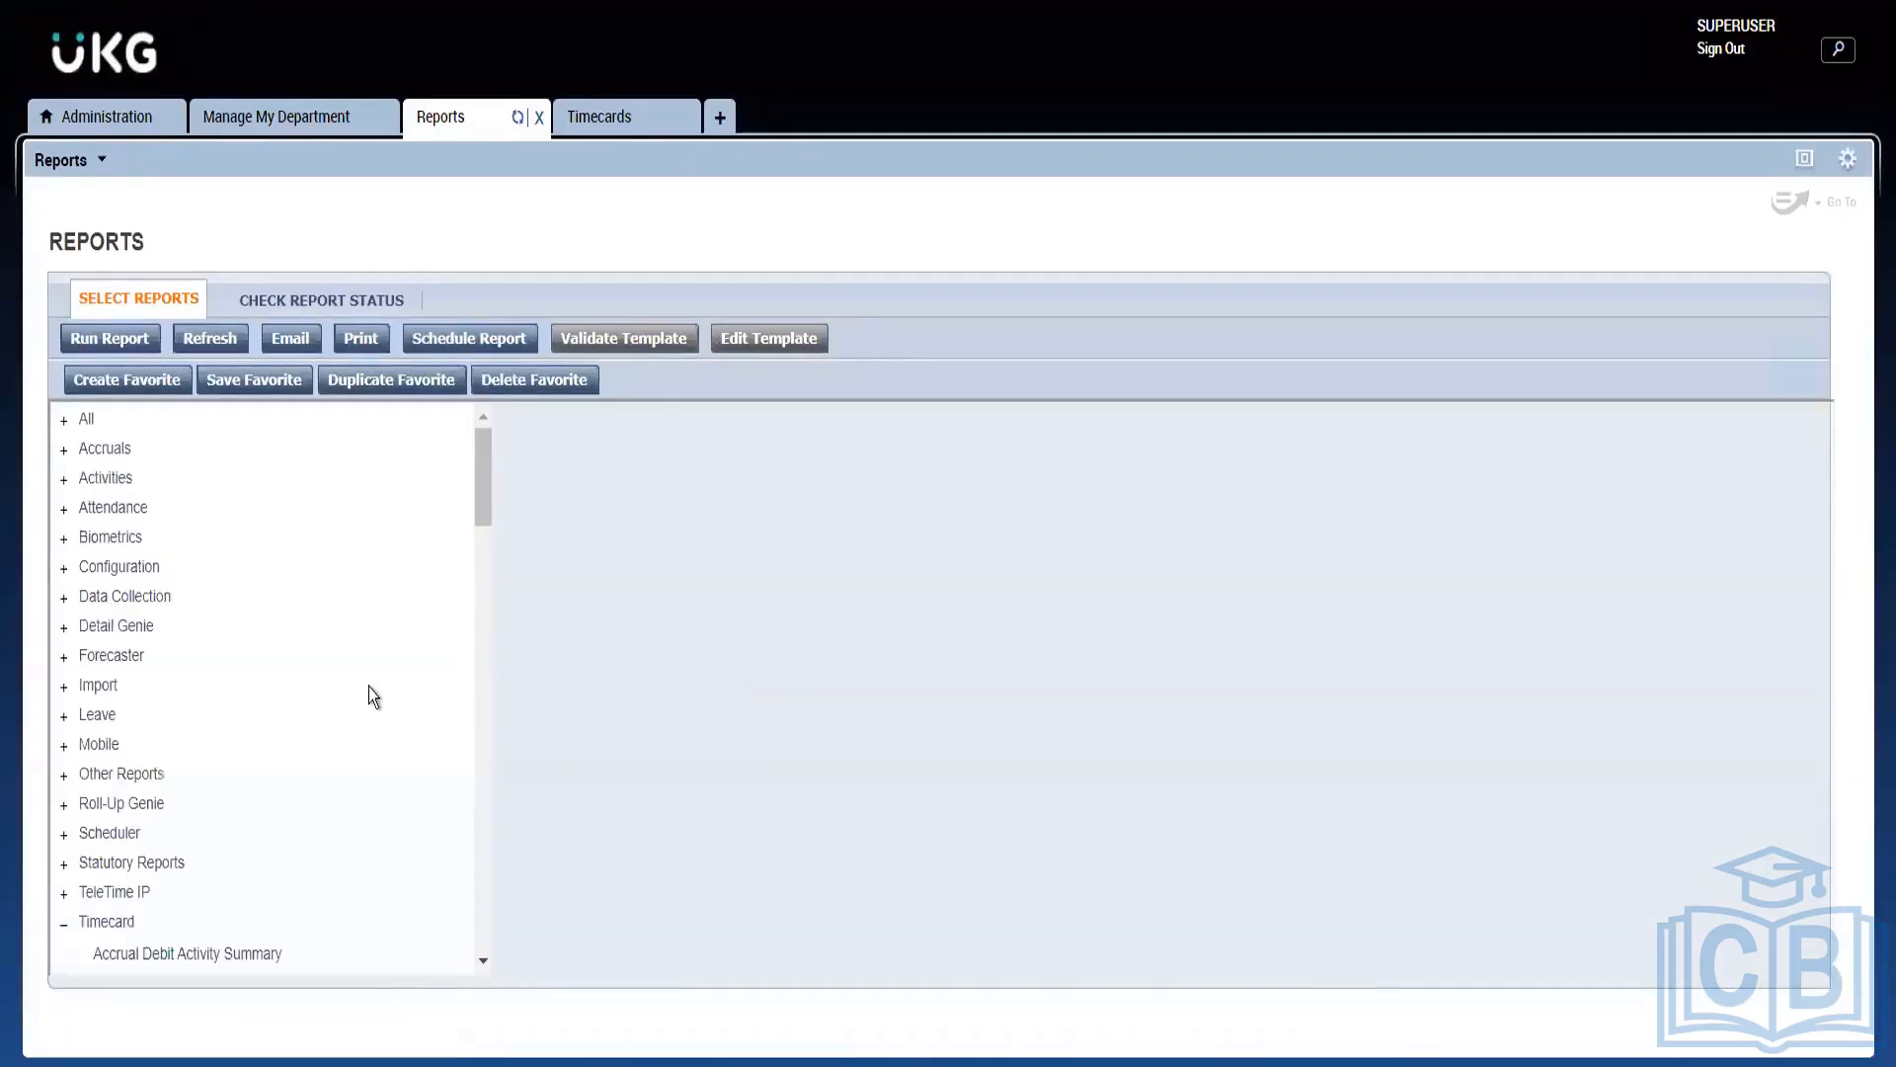
pyautogui.scroll(-3, 329, 685)
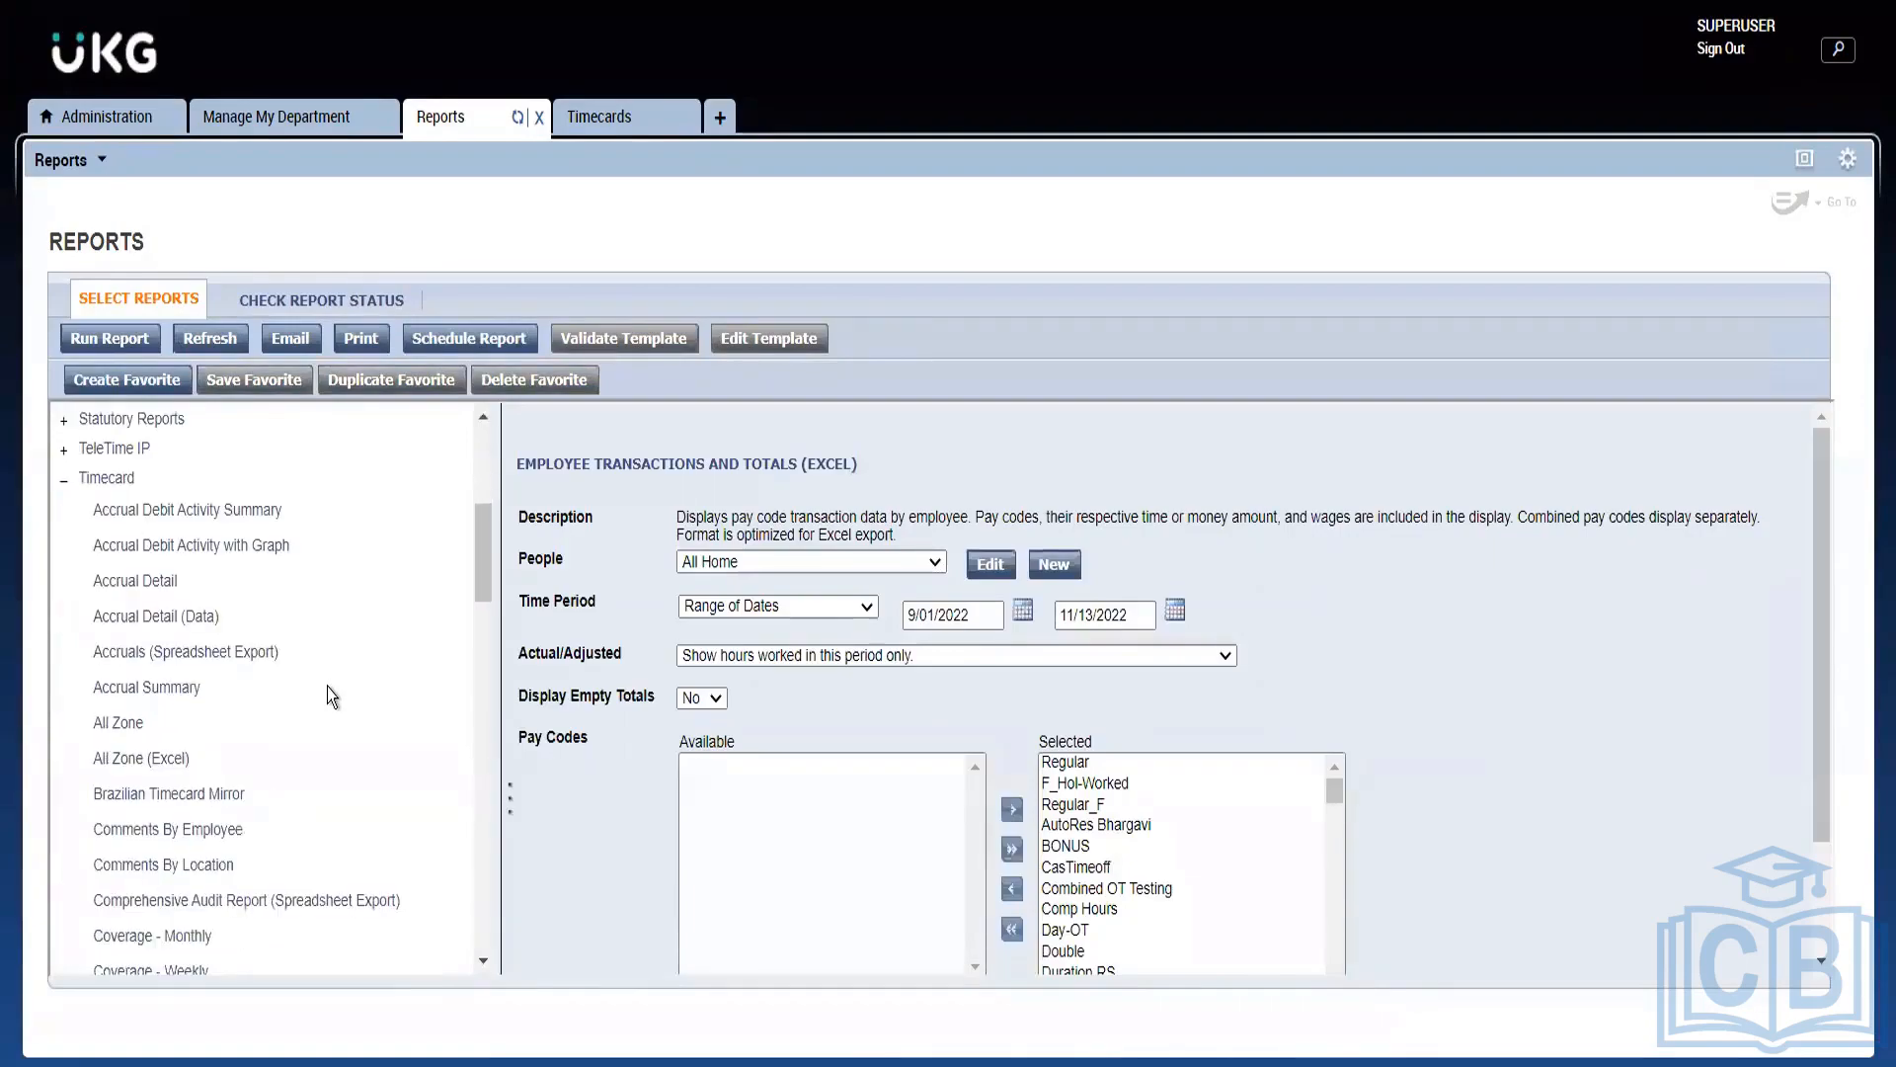
pyautogui.scroll(3, 329, 685)
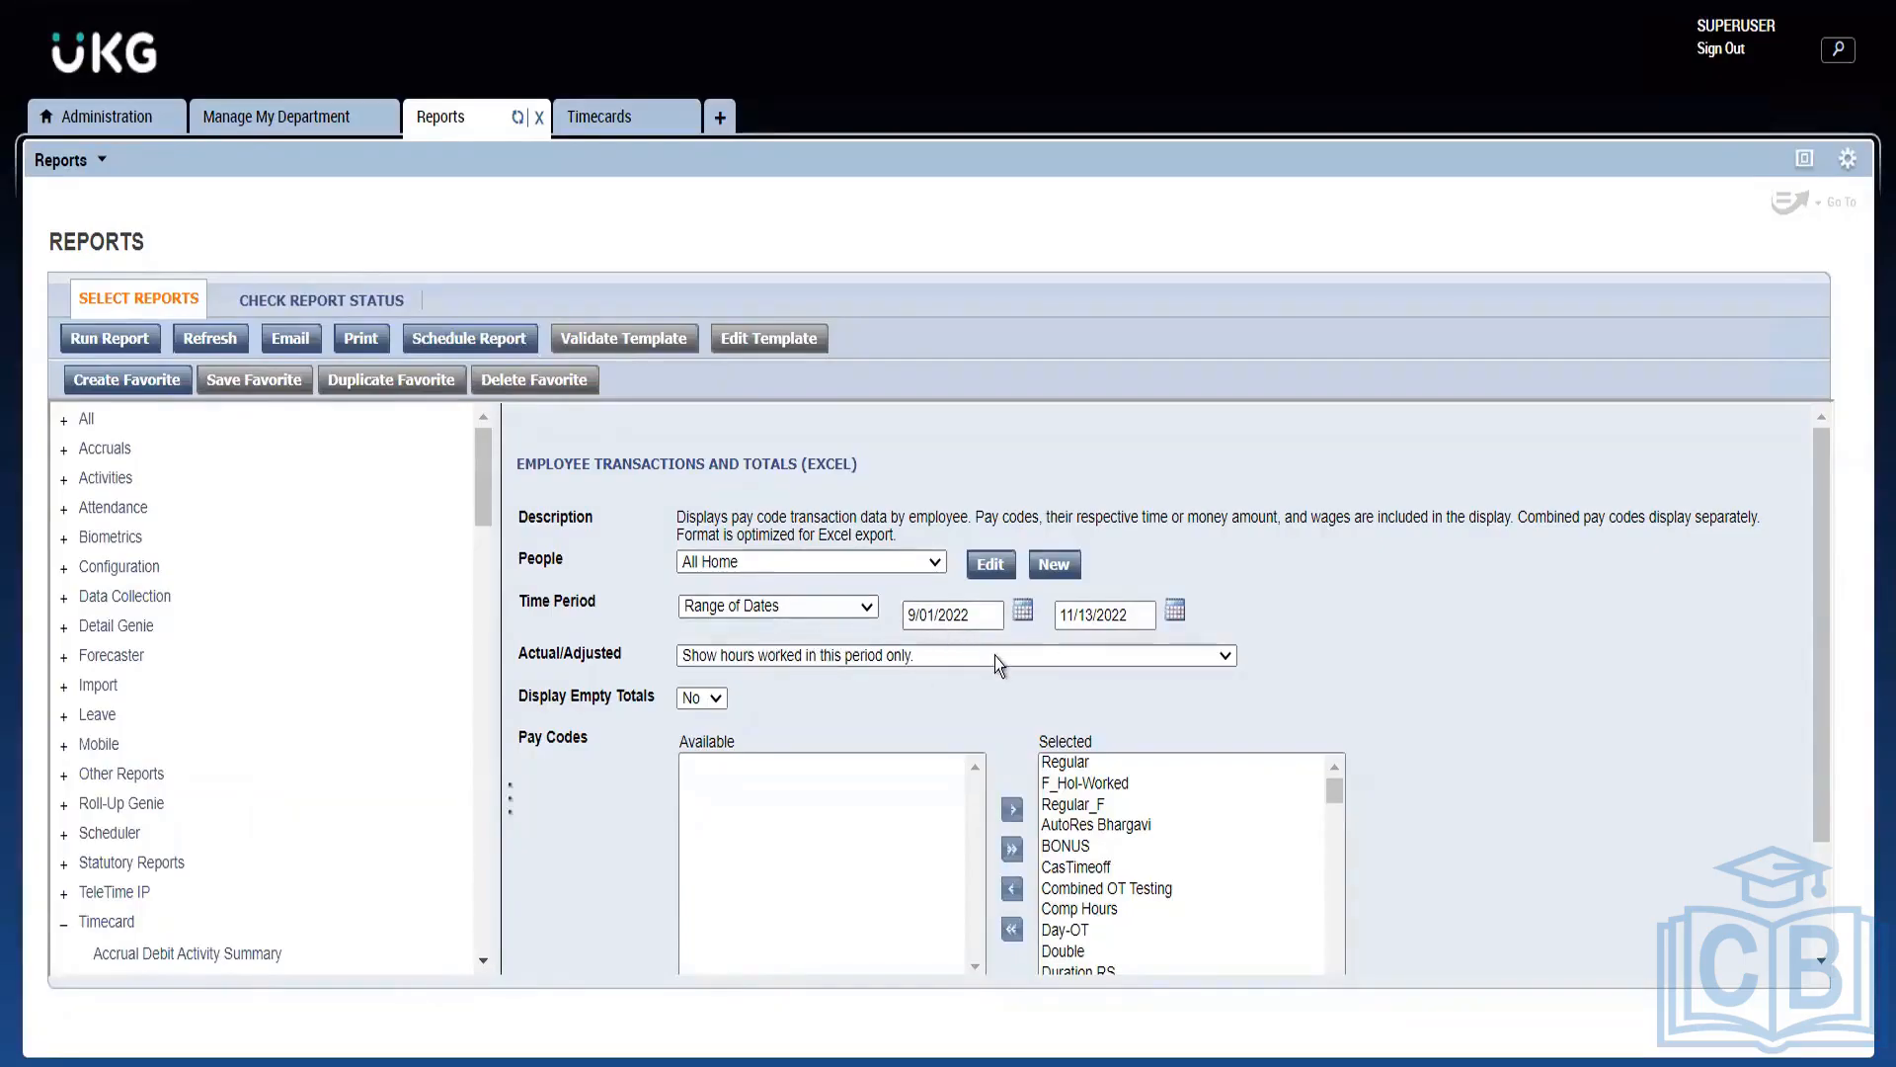
pyautogui.scroll(-3, 975, 709)
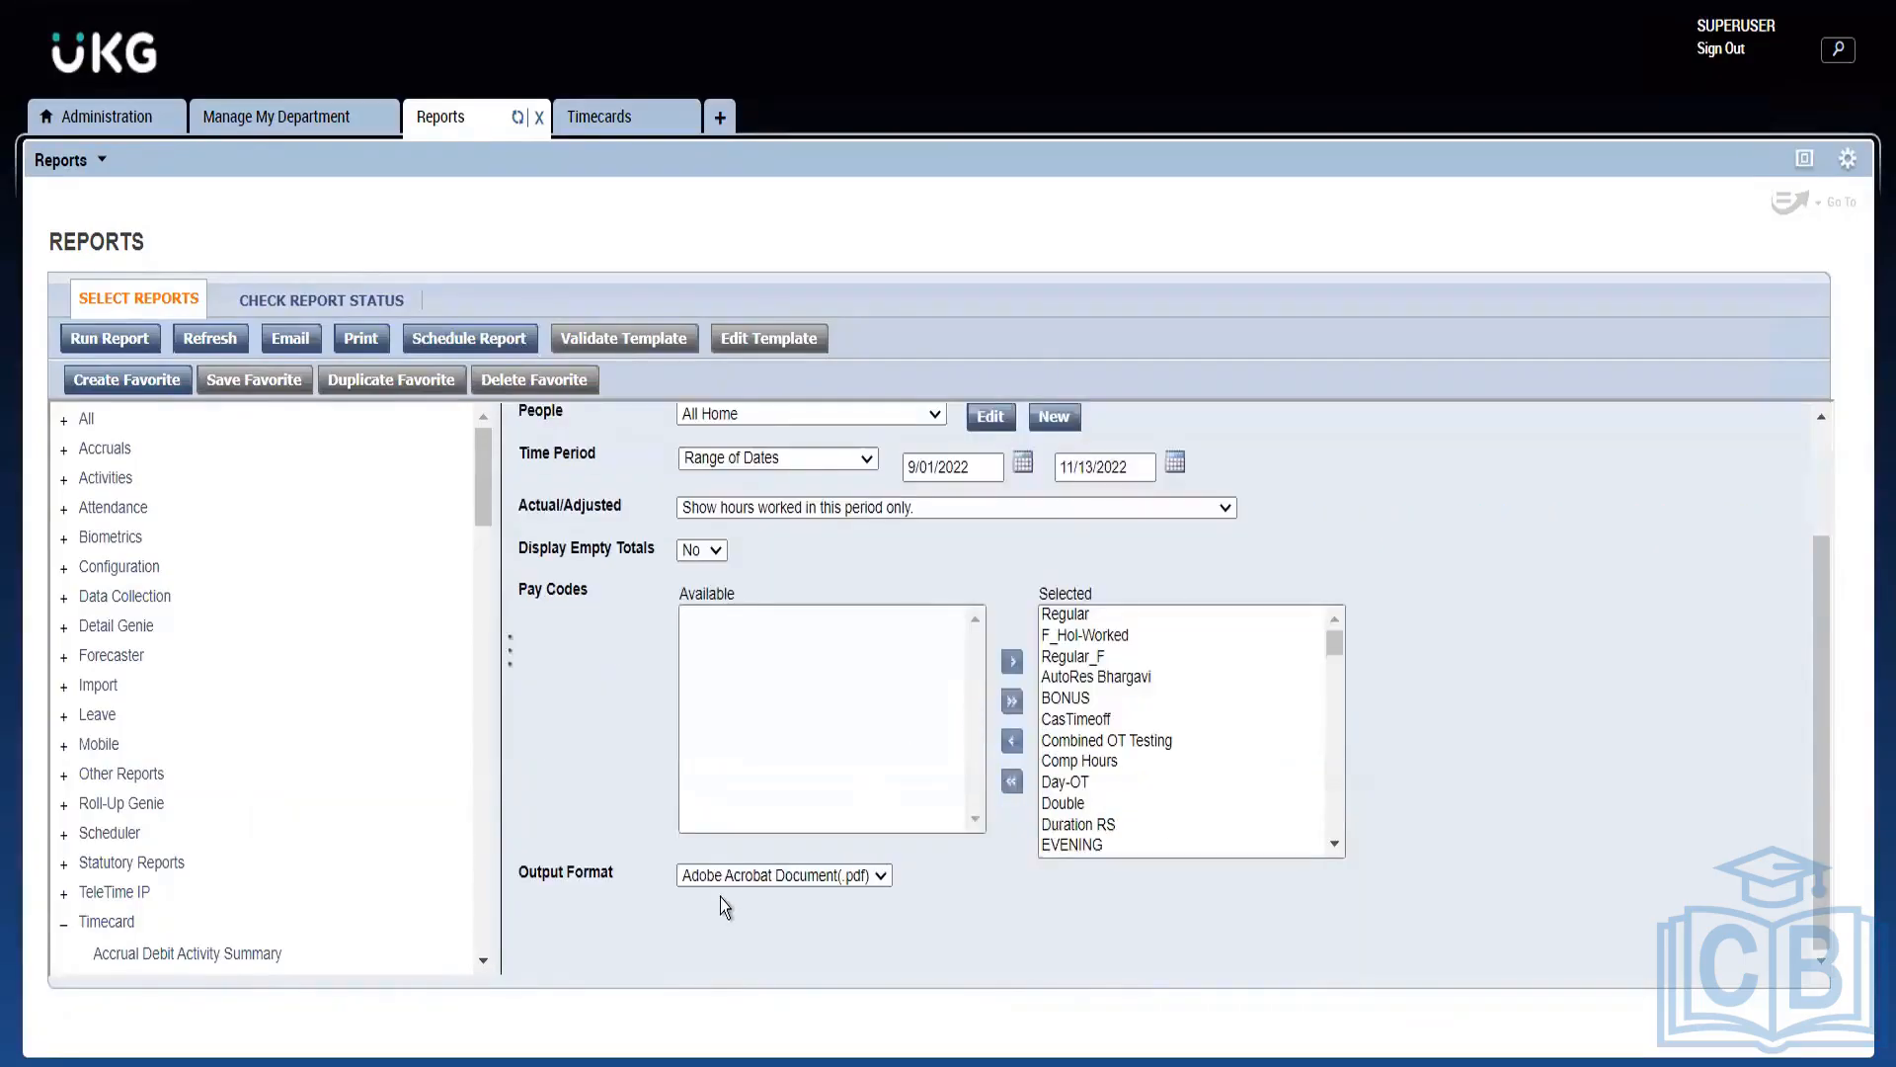
pyautogui.click(731, 876)
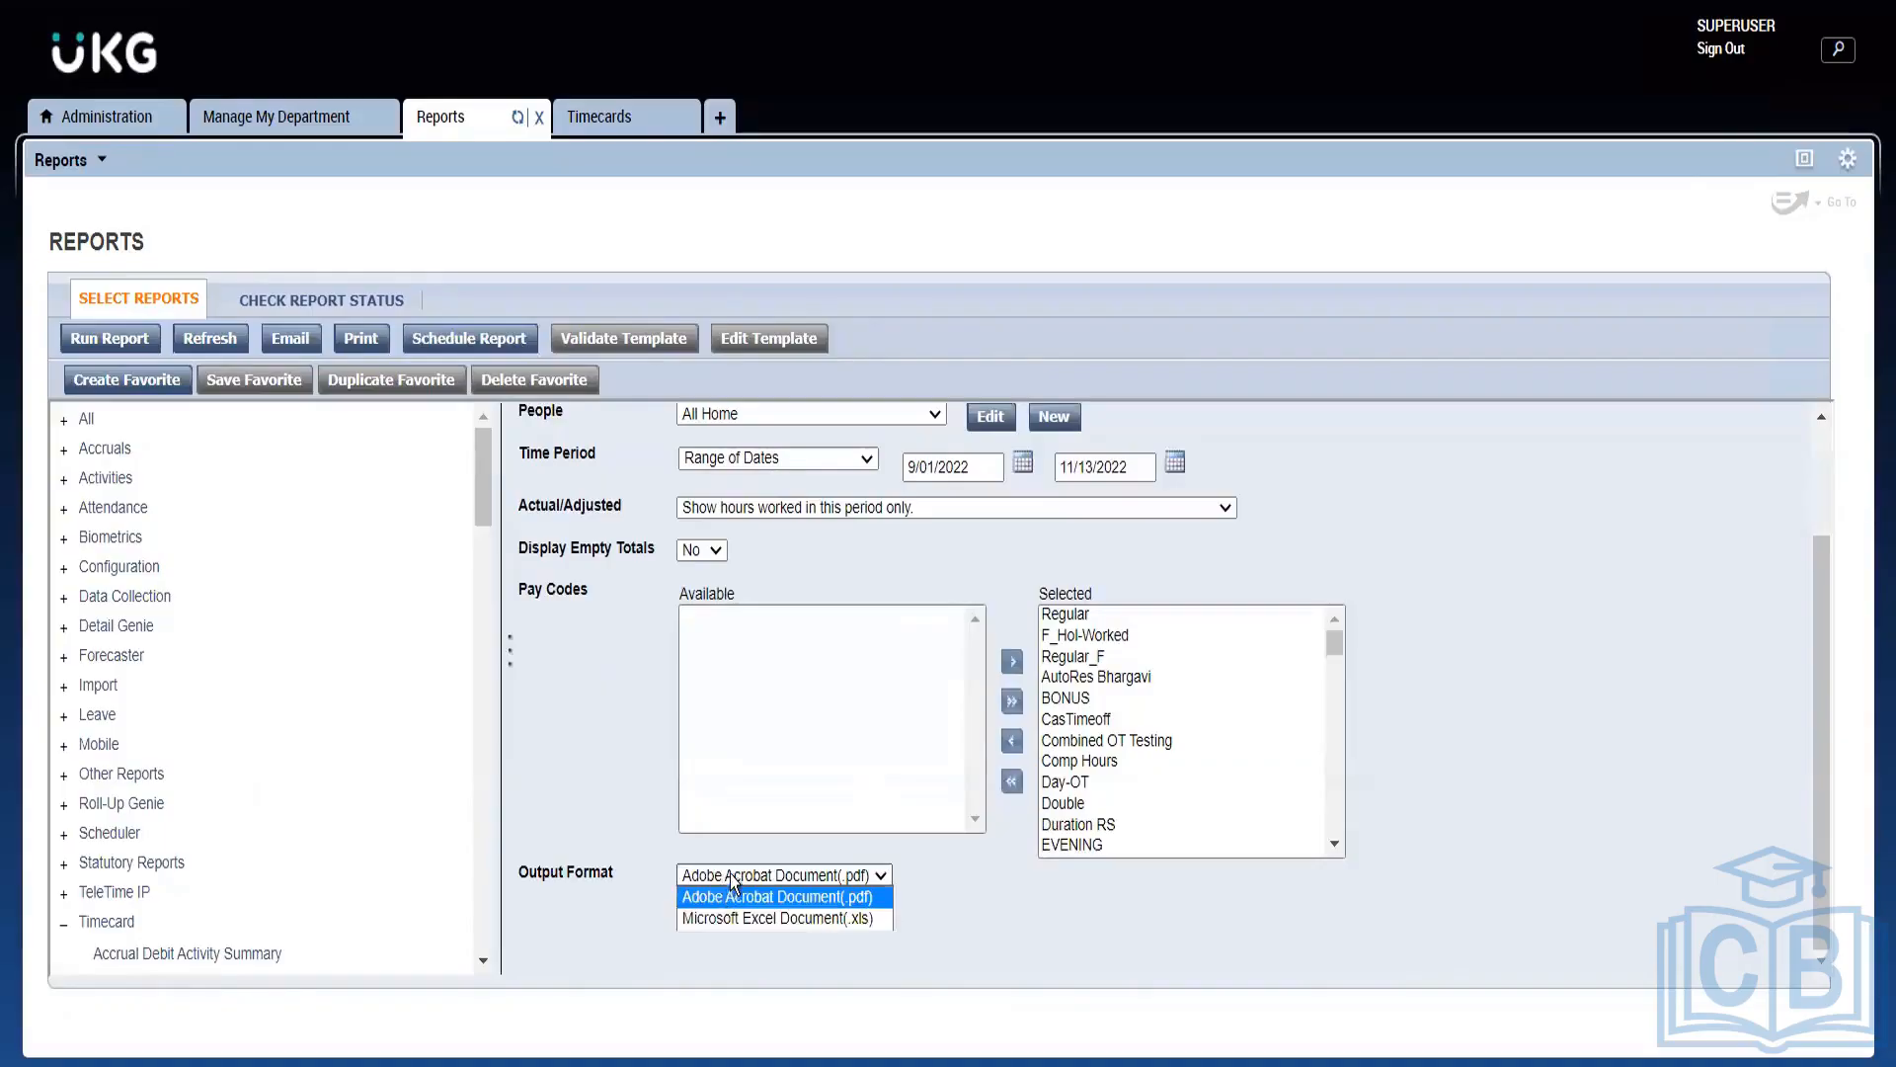
pyautogui.click(731, 882)
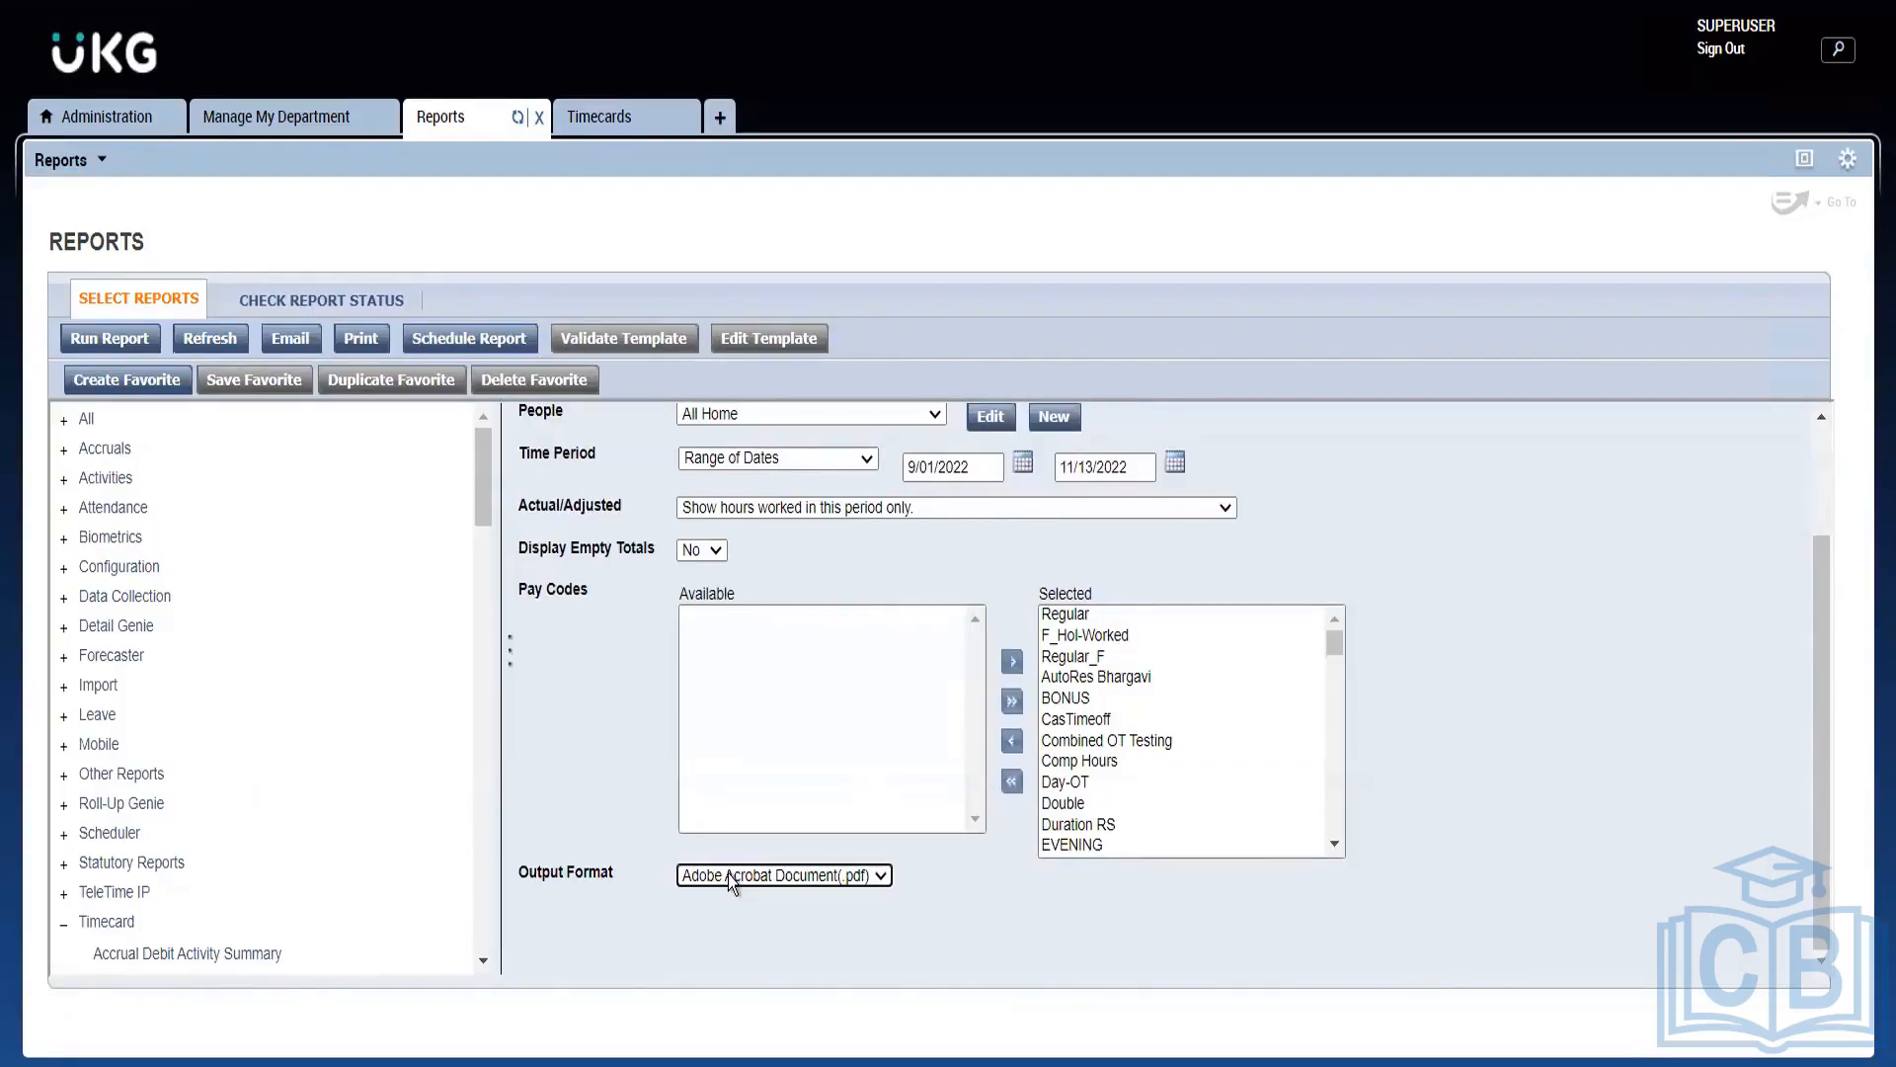
pyautogui.click(732, 879)
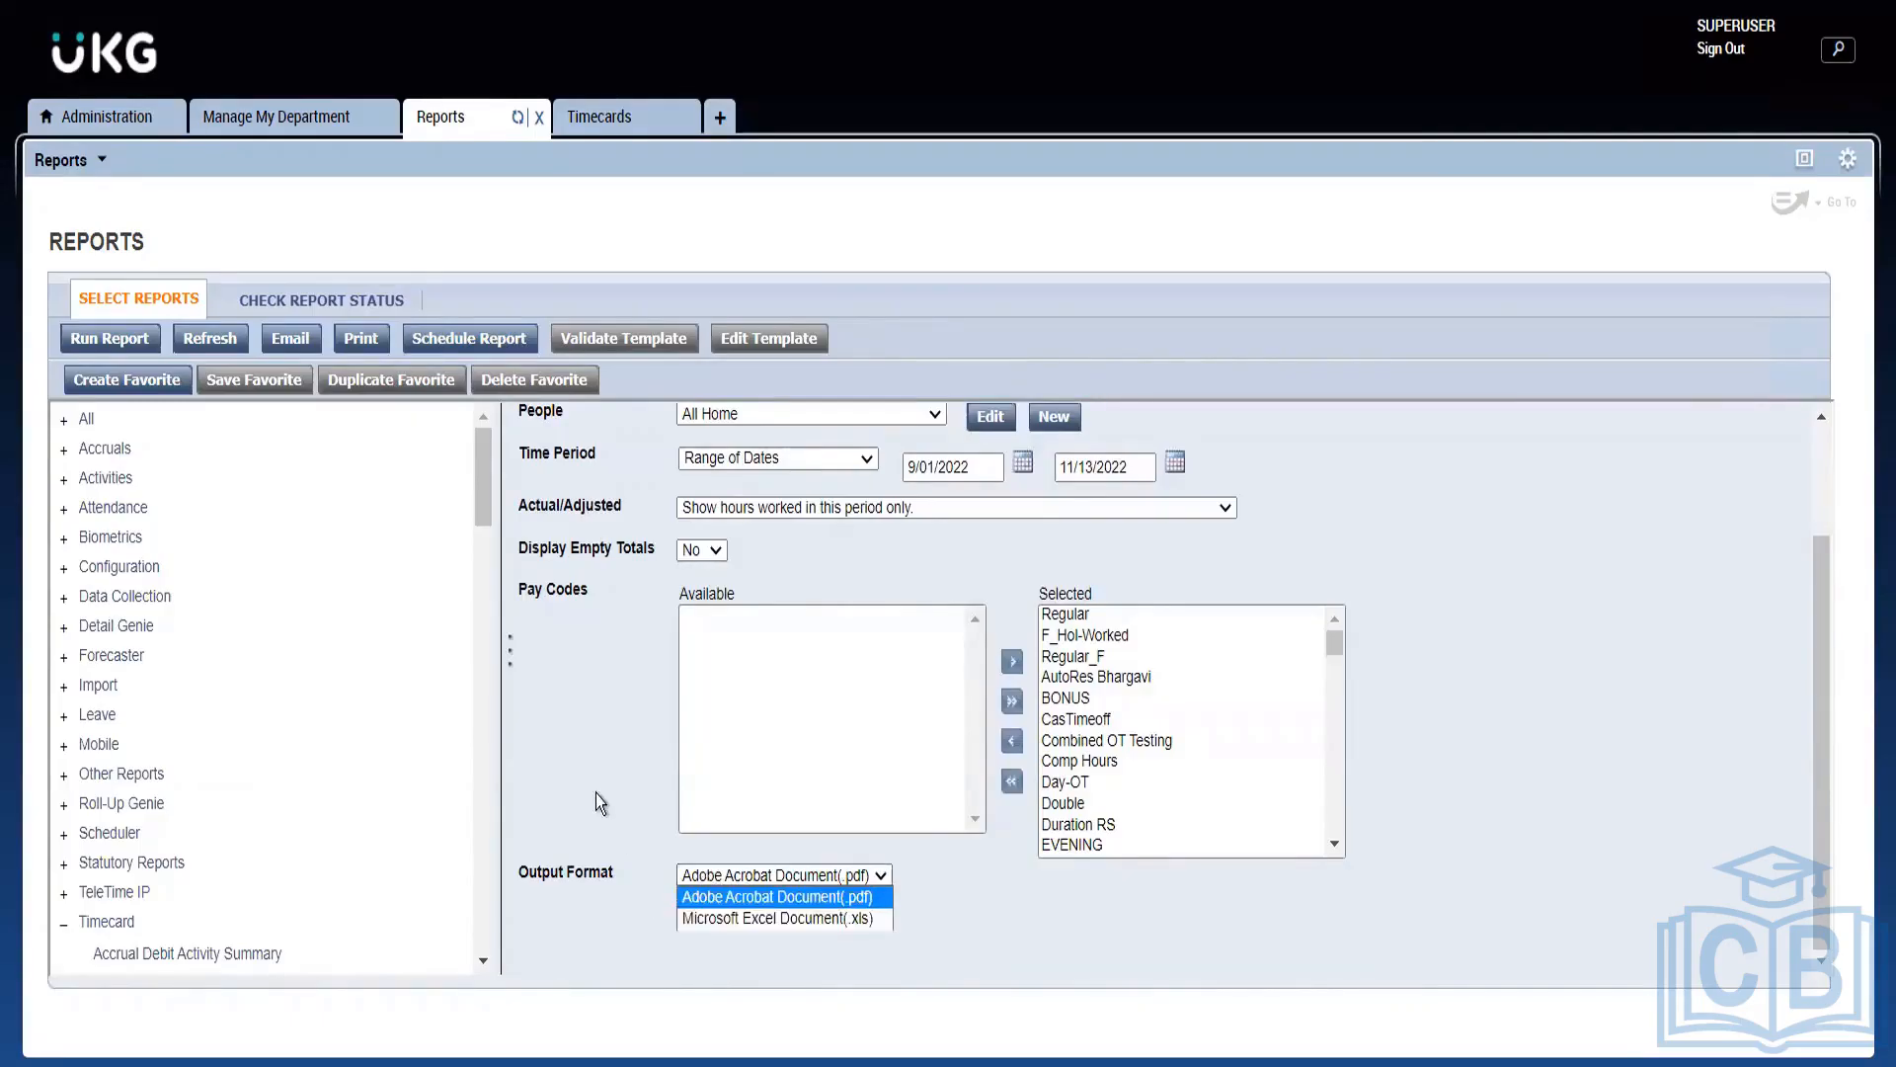
pyautogui.click(606, 700)
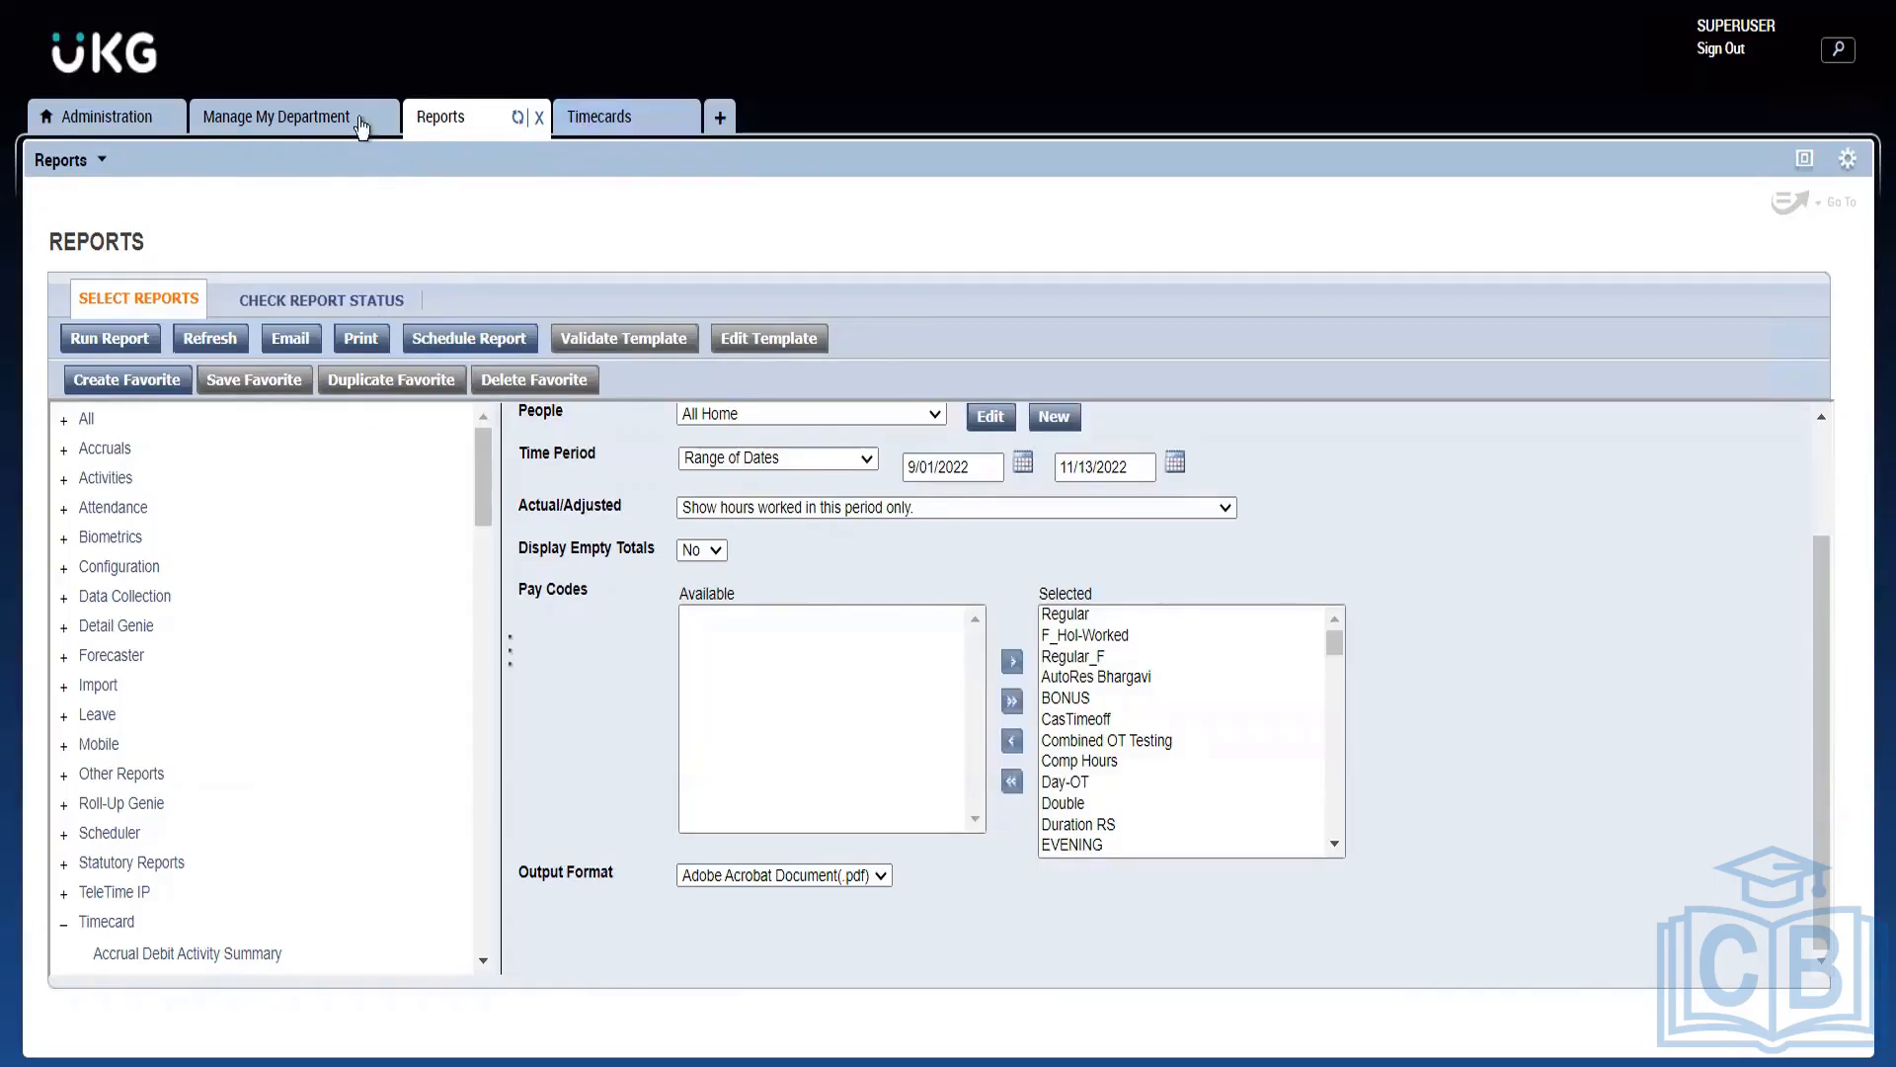
# Step: Check the report status list, download the xls version of Employee Transactions and Totals (Excel) and try to open the file
pyautogui.click(308, 314)
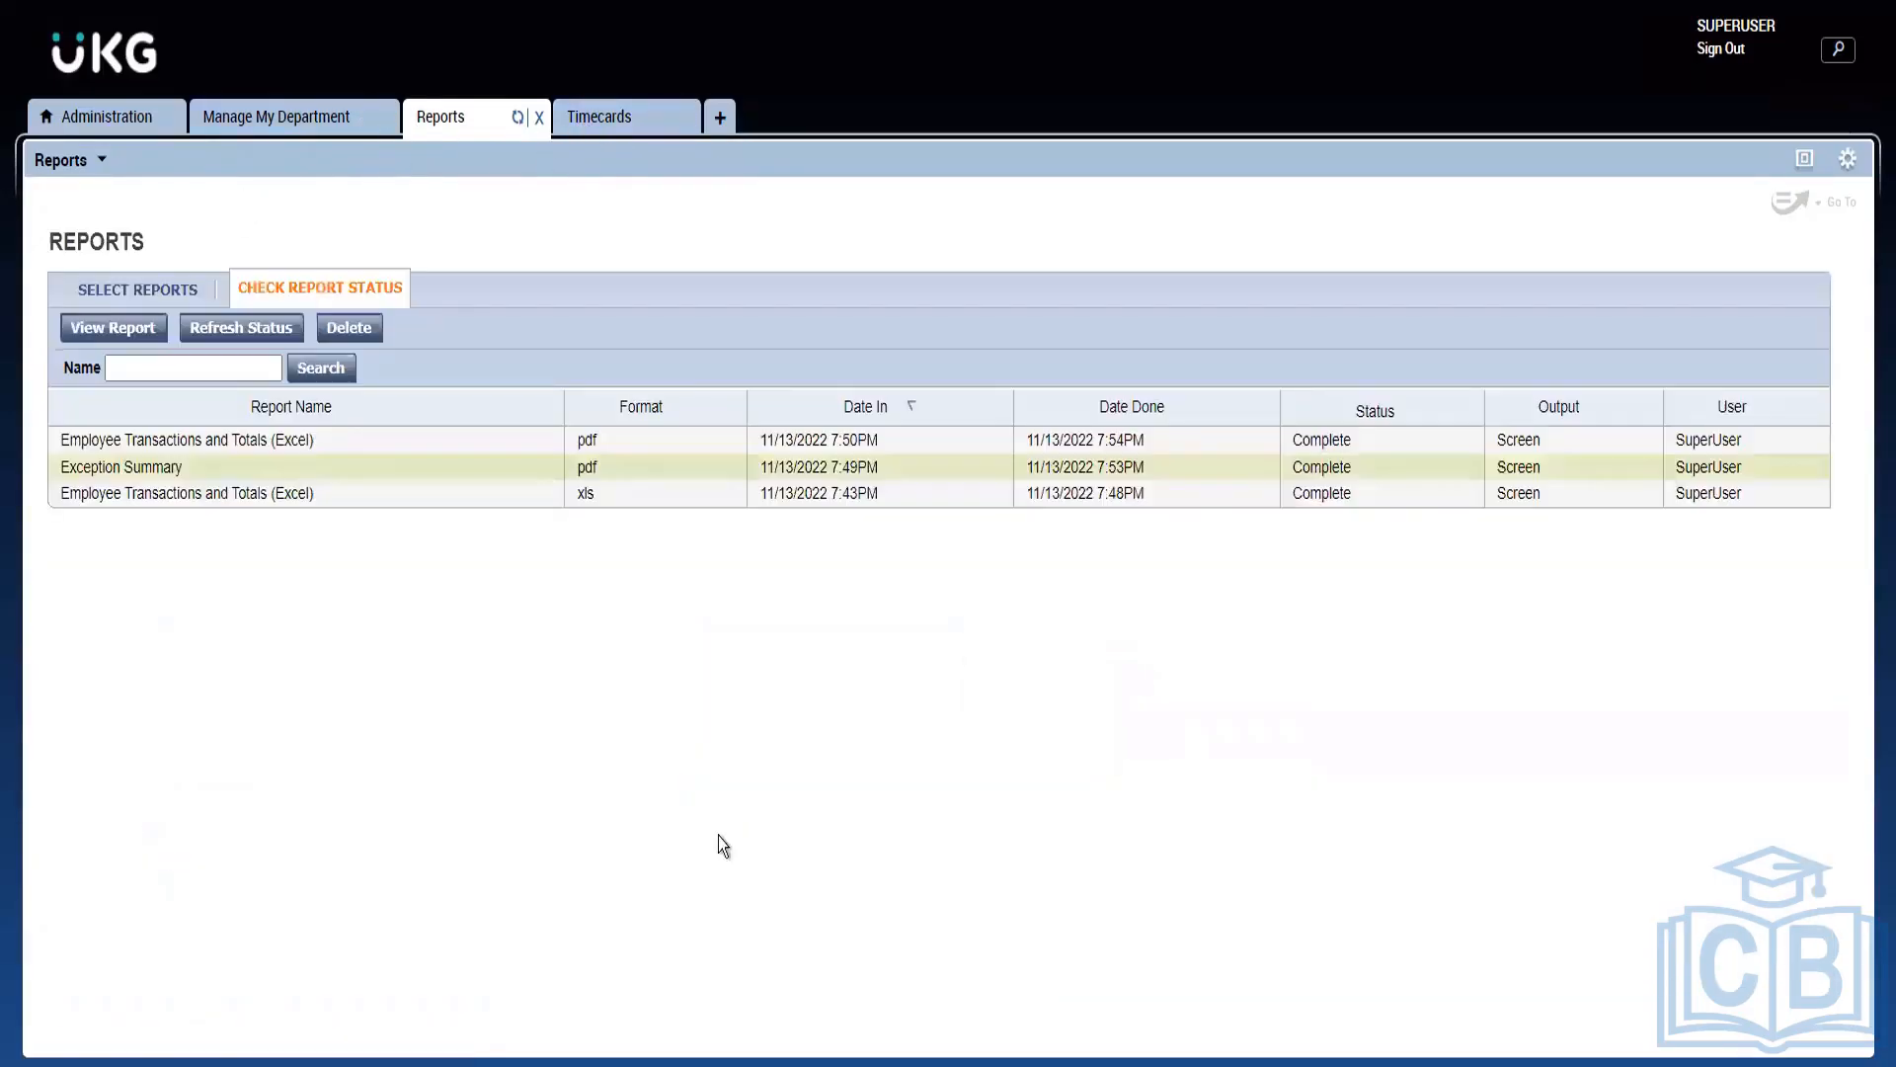
pyautogui.doubleClick(163, 488)
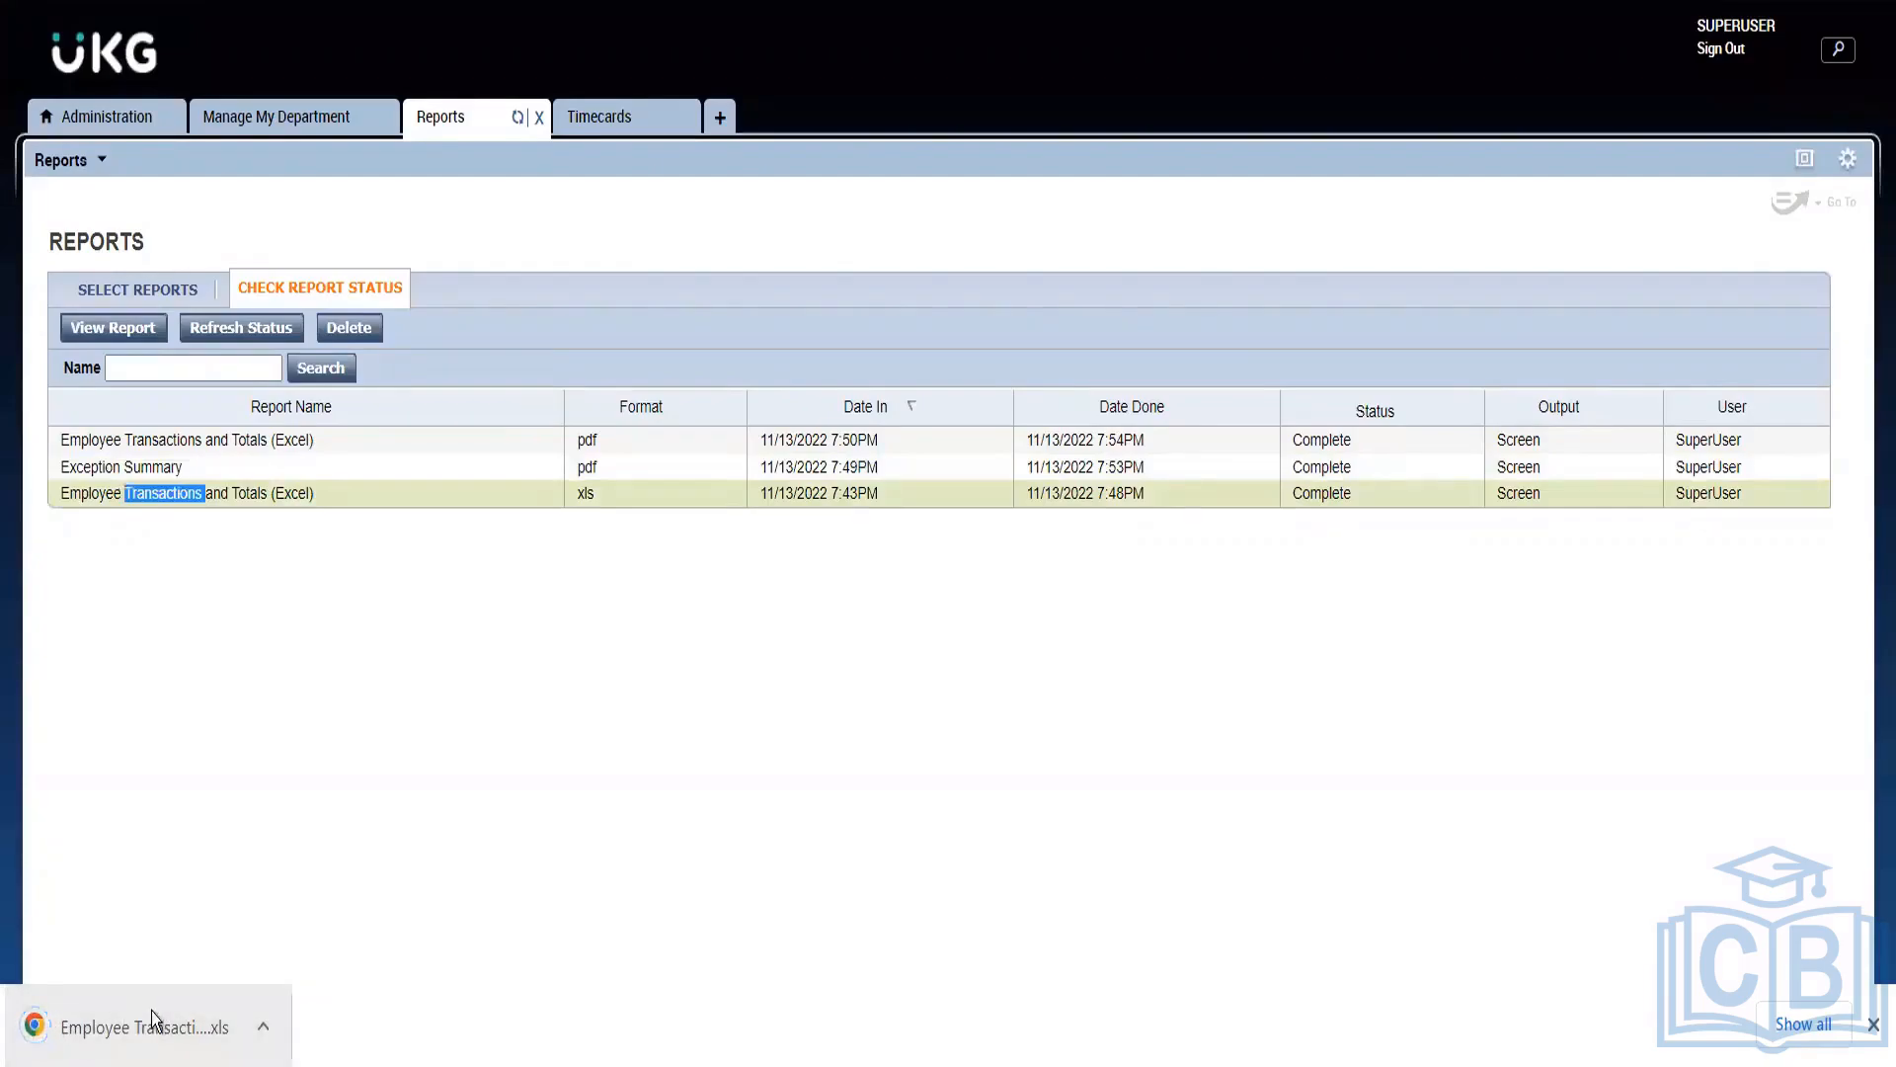
pyautogui.click(144, 1028)
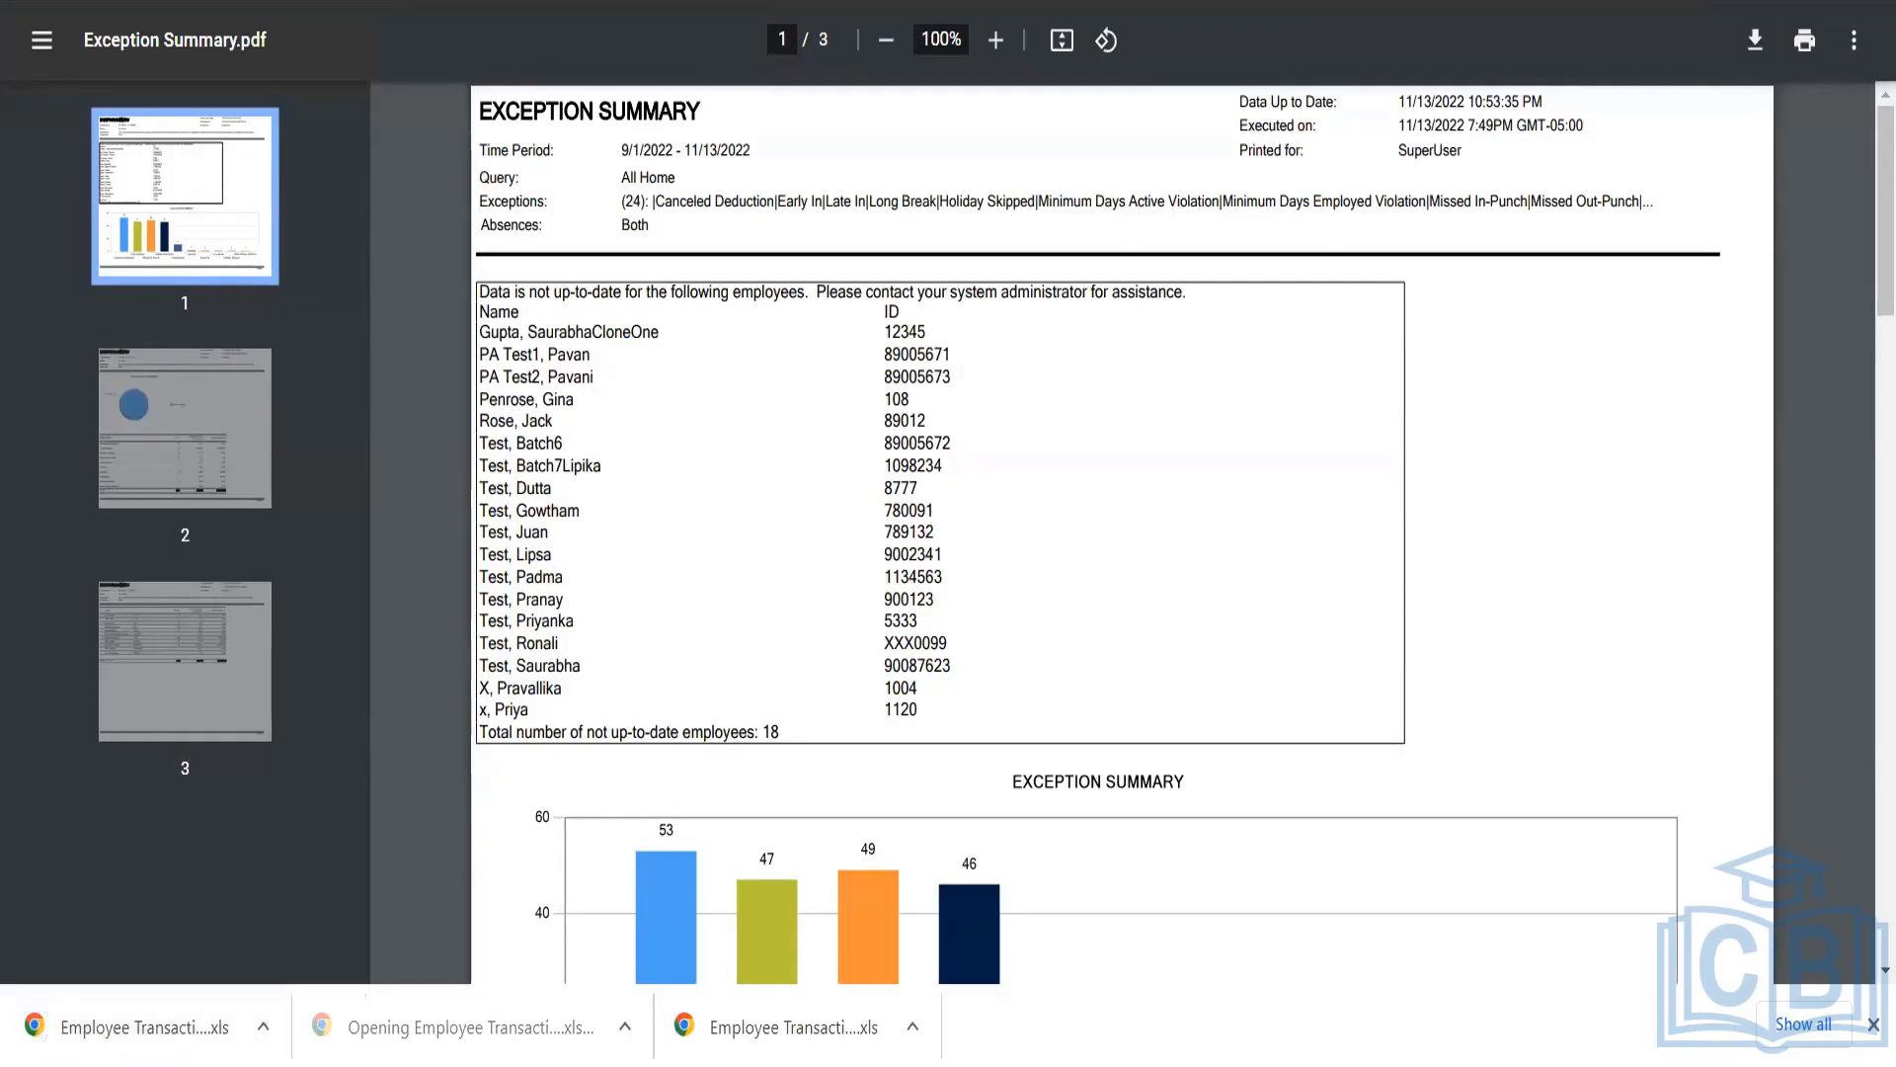
pyautogui.click(245, 0)
pyautogui.click(251, 1)
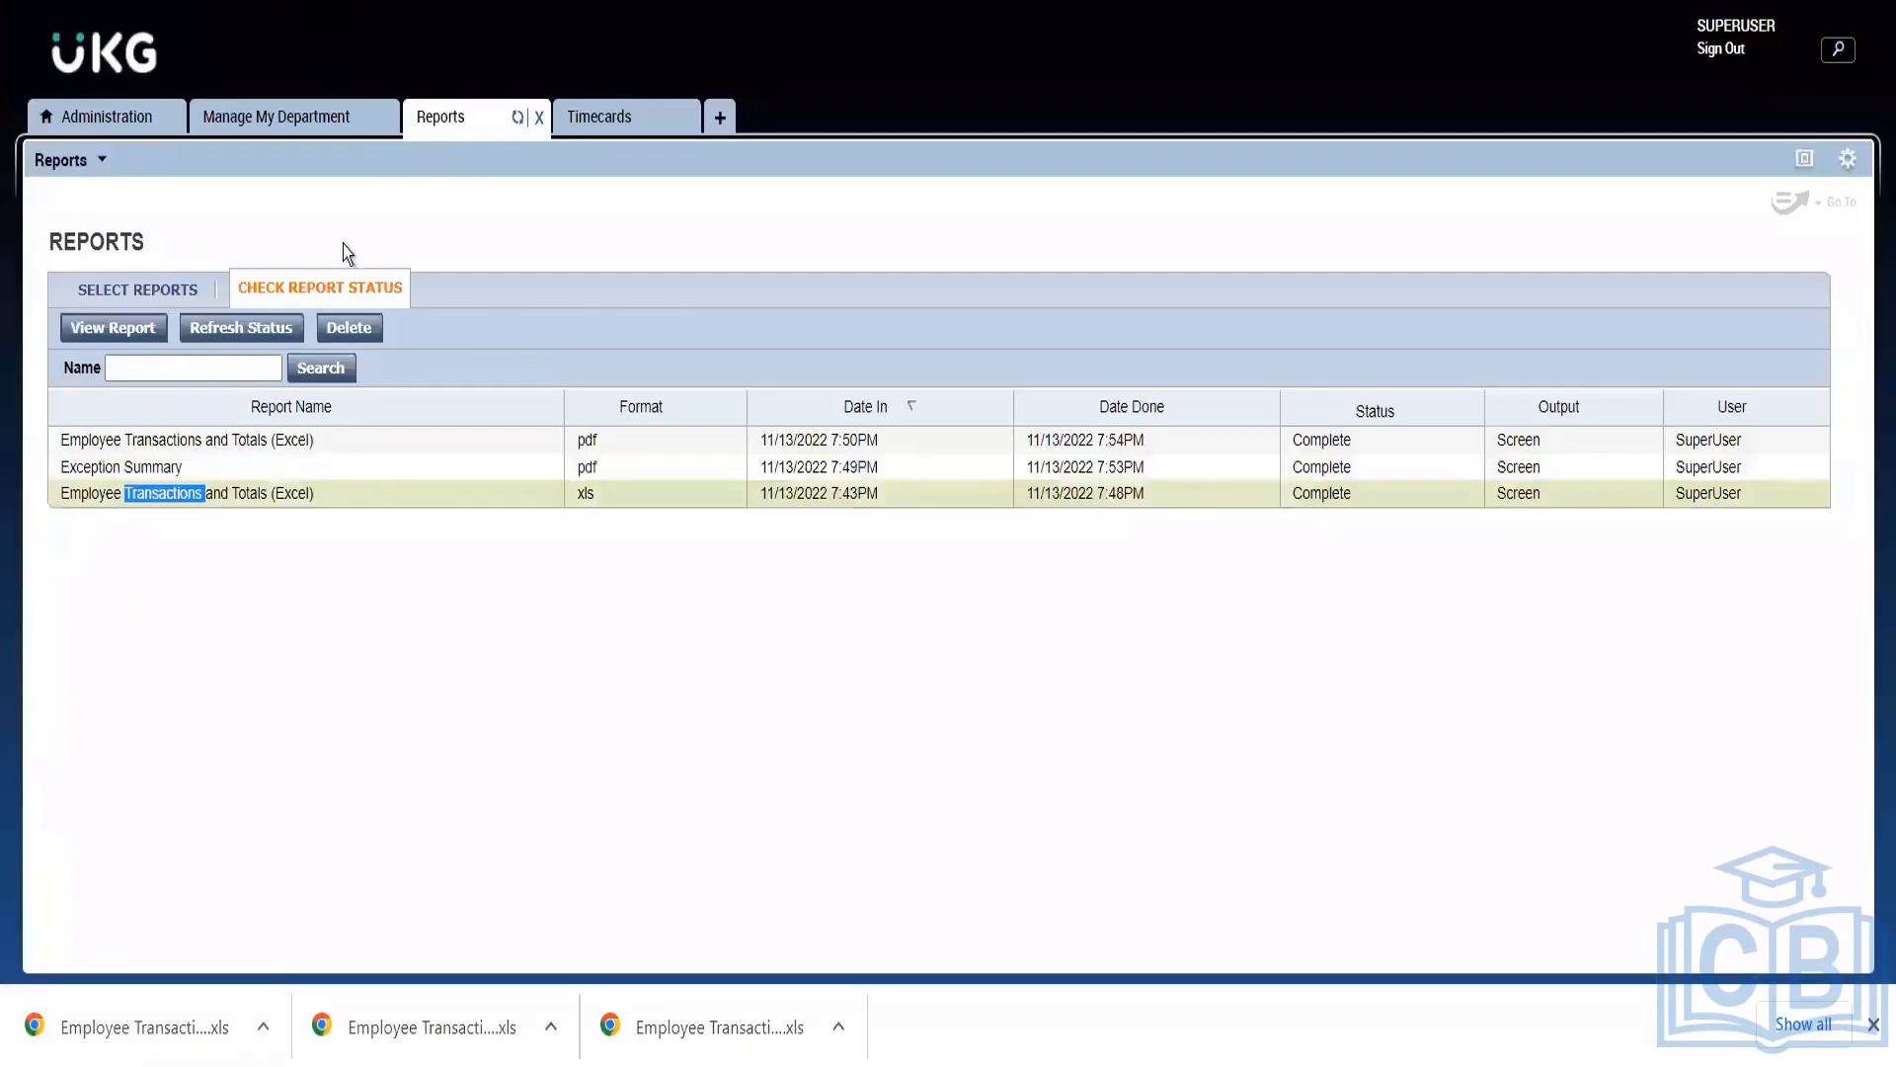
# Step: Reload the report status list and open the completed pdf version of Employee Transactions and Totals (Excel)
pyautogui.click(170, 290)
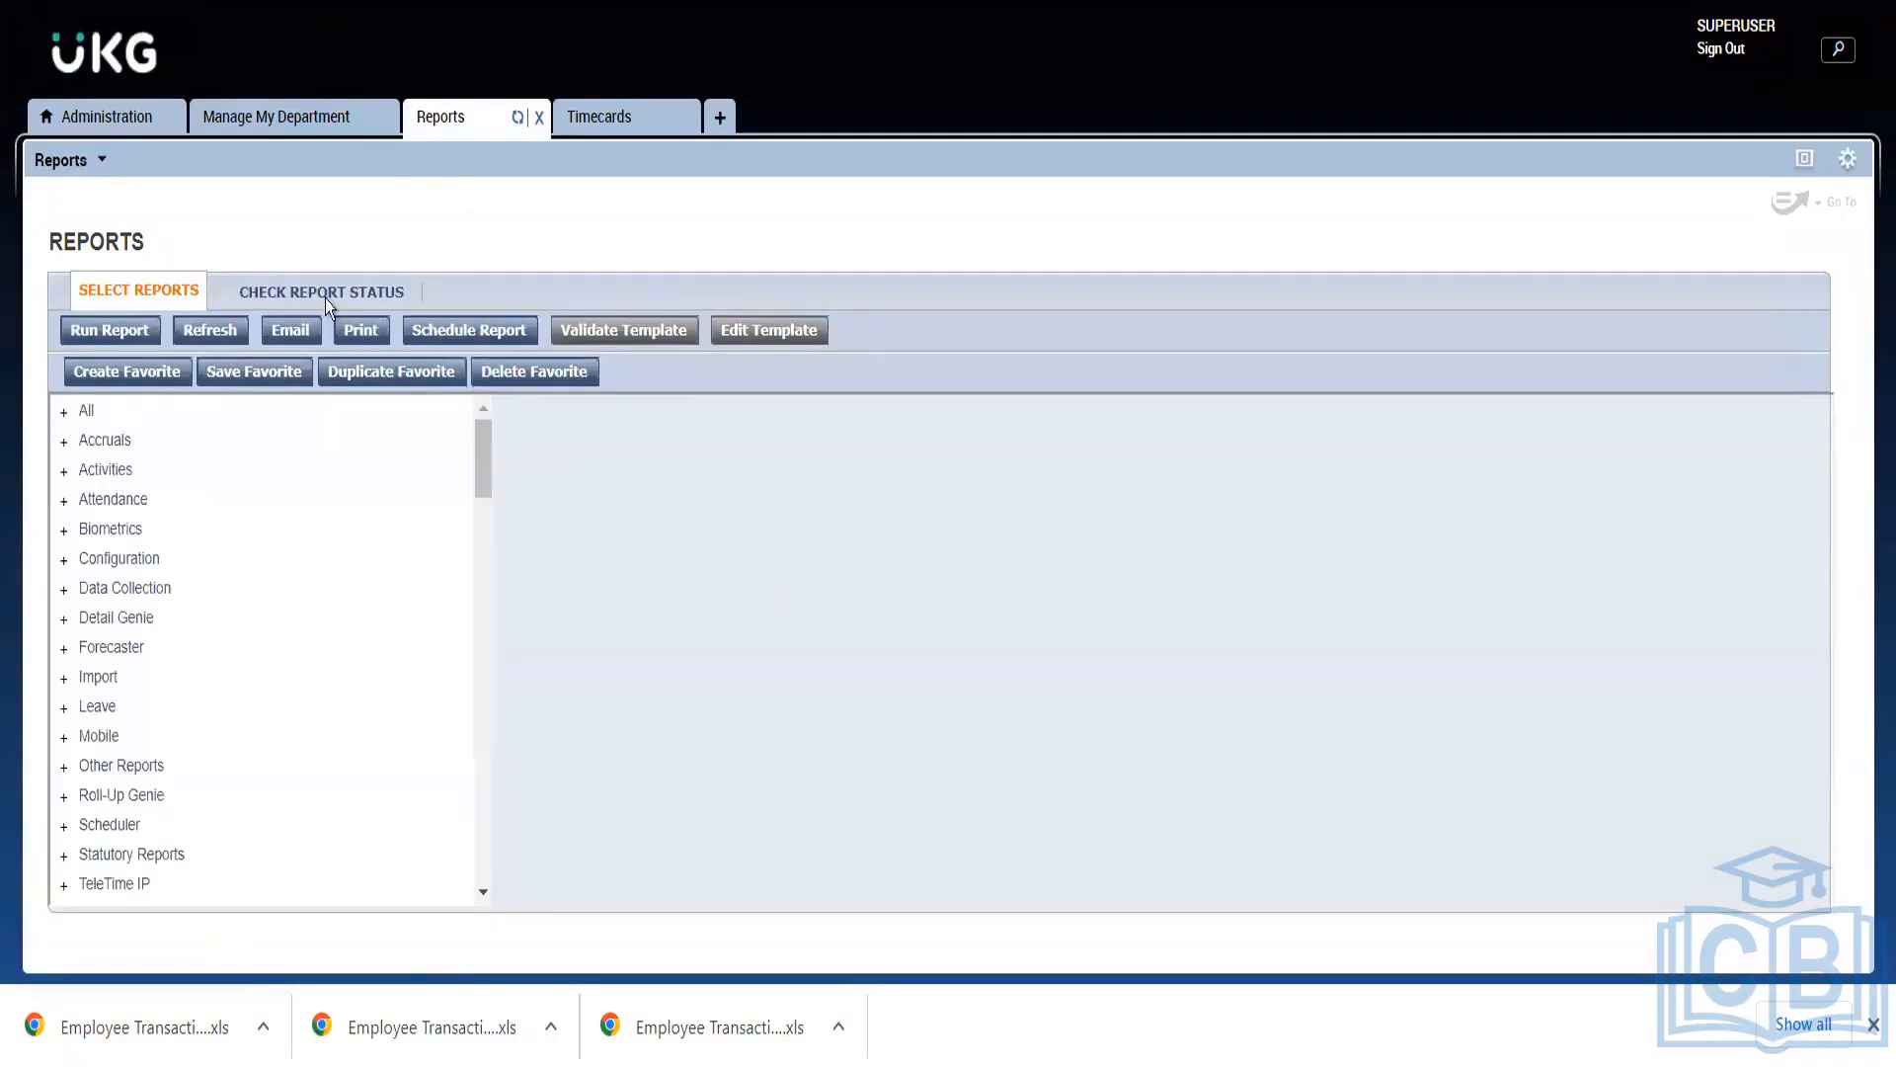
pyautogui.click(324, 293)
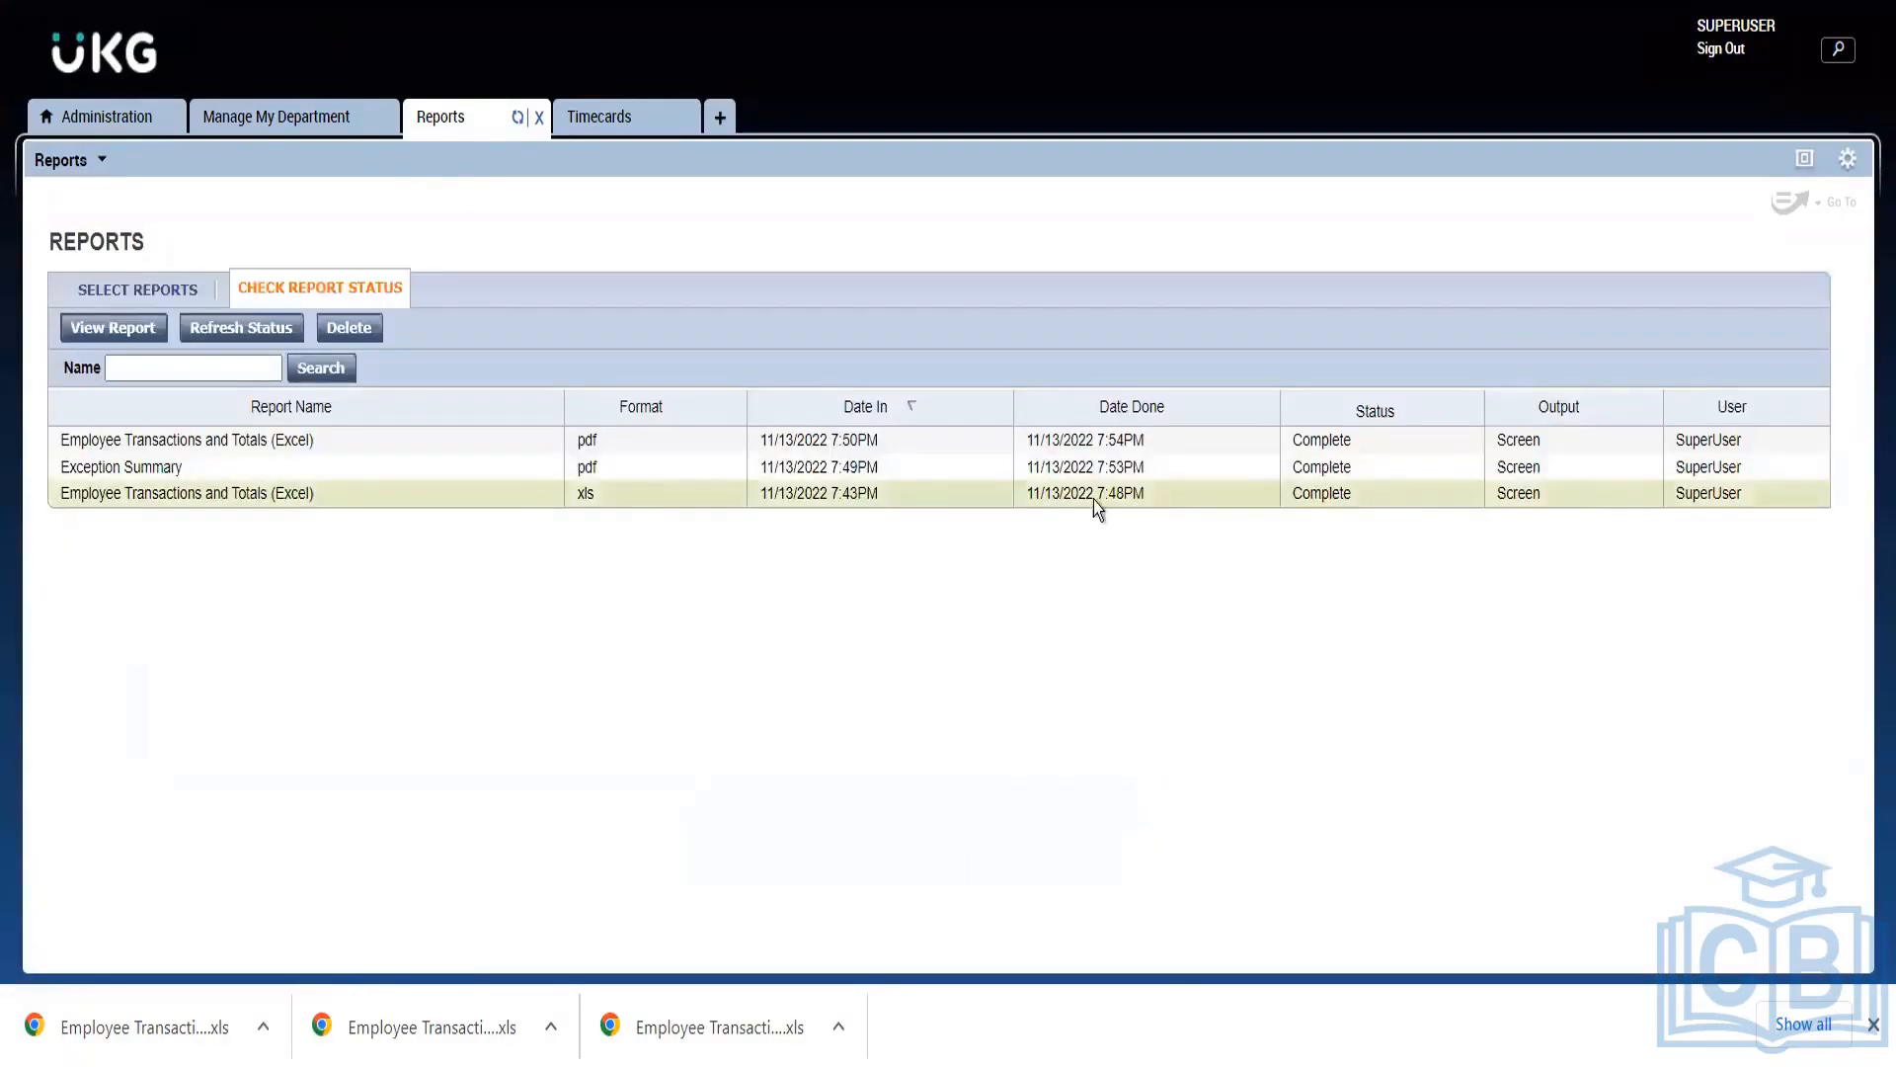
pyautogui.doubleClick(357, 441)
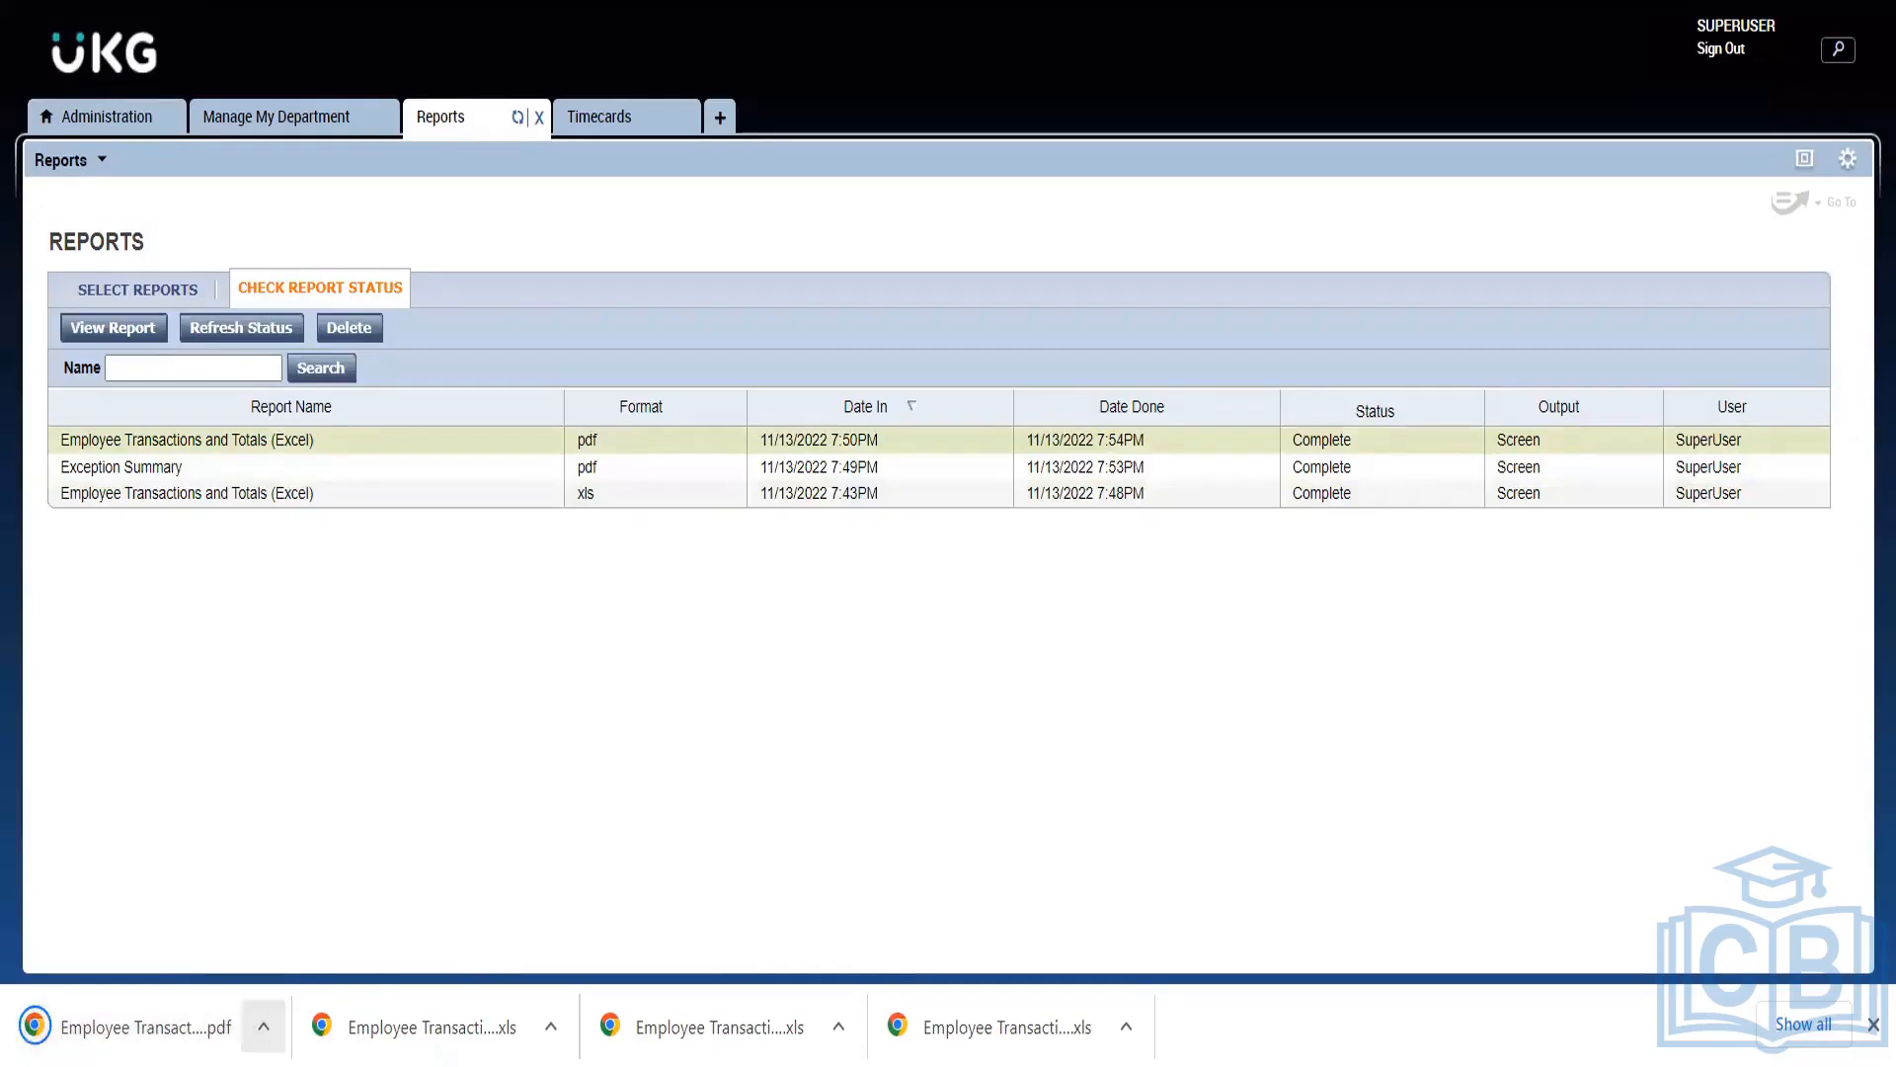
pyautogui.click(148, 1026)
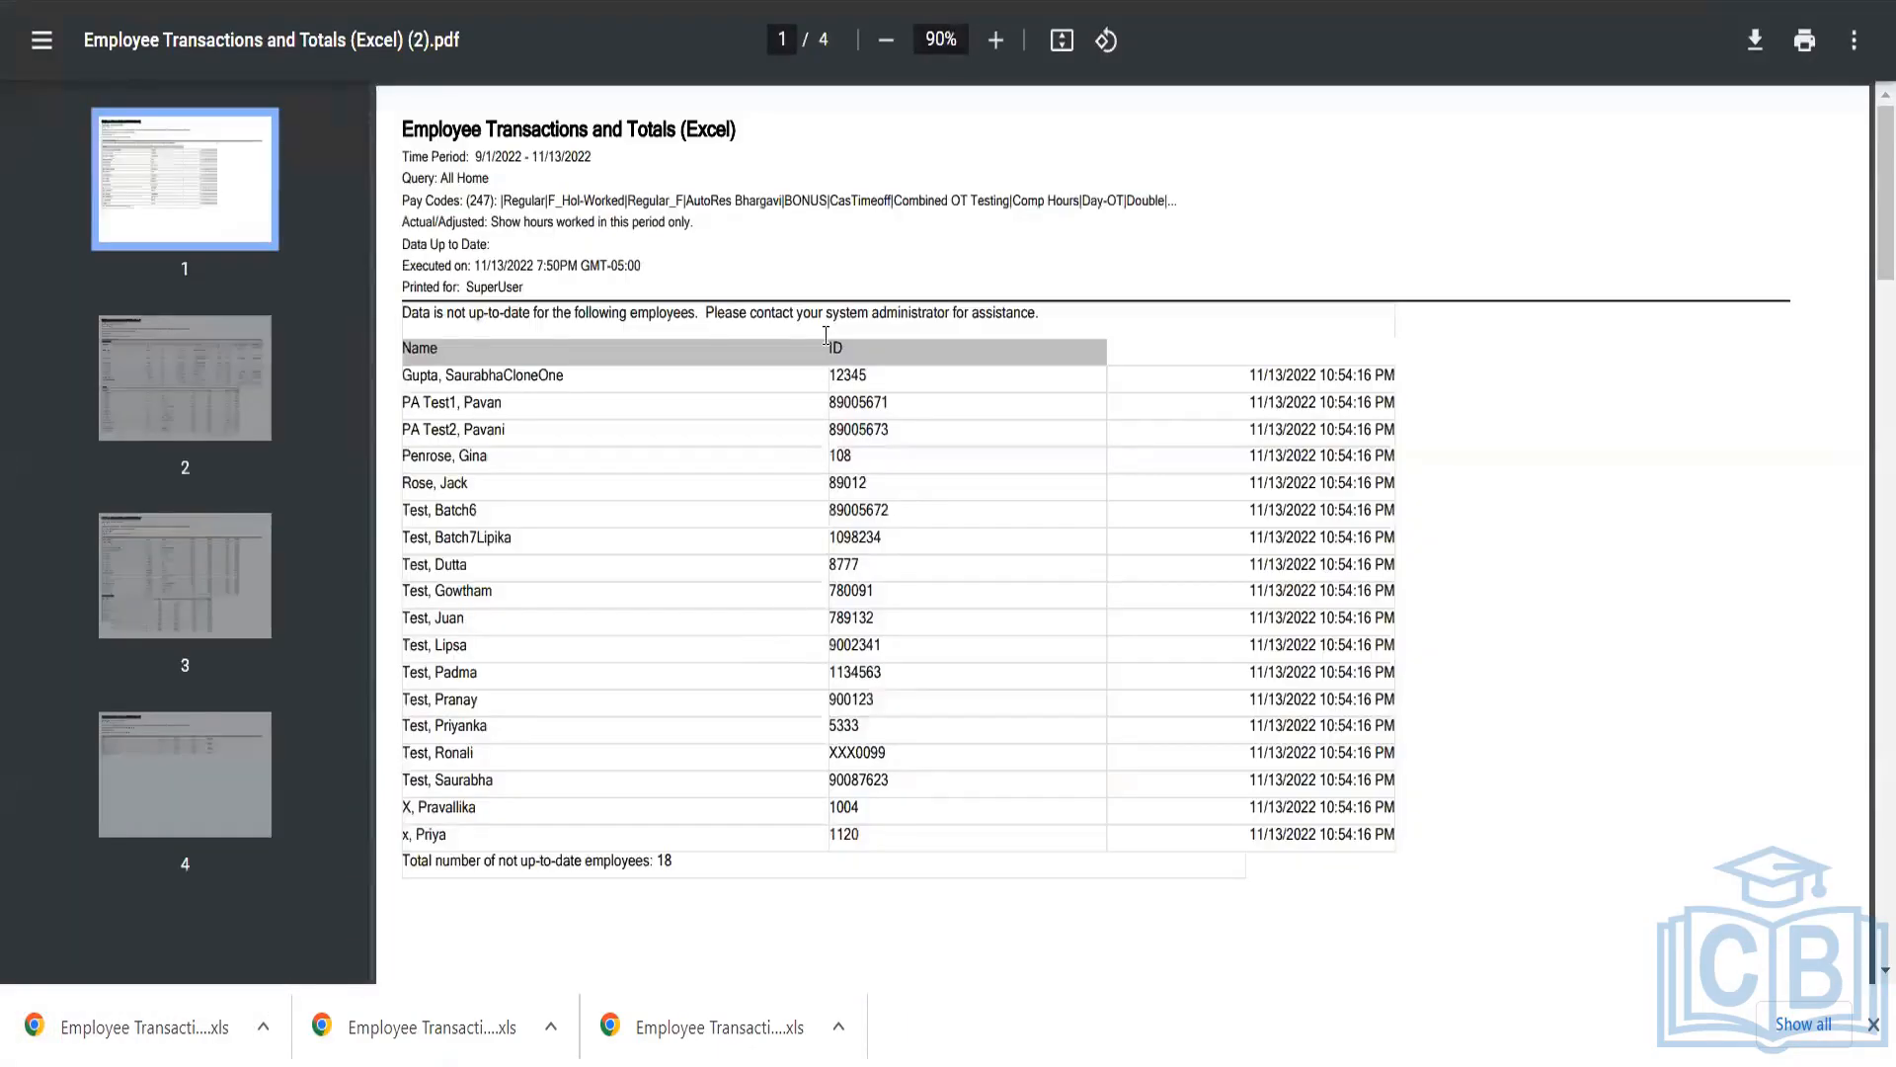
# Step: Examine page 1 of the PDF, covering the report title, its settings and the list of employees with out-of-date data
pyautogui.moveTo(727, 122); pyautogui.dragTo(629, 145)
pyautogui.click(753, 178)
pyautogui.scroll(-4, 541, 490)
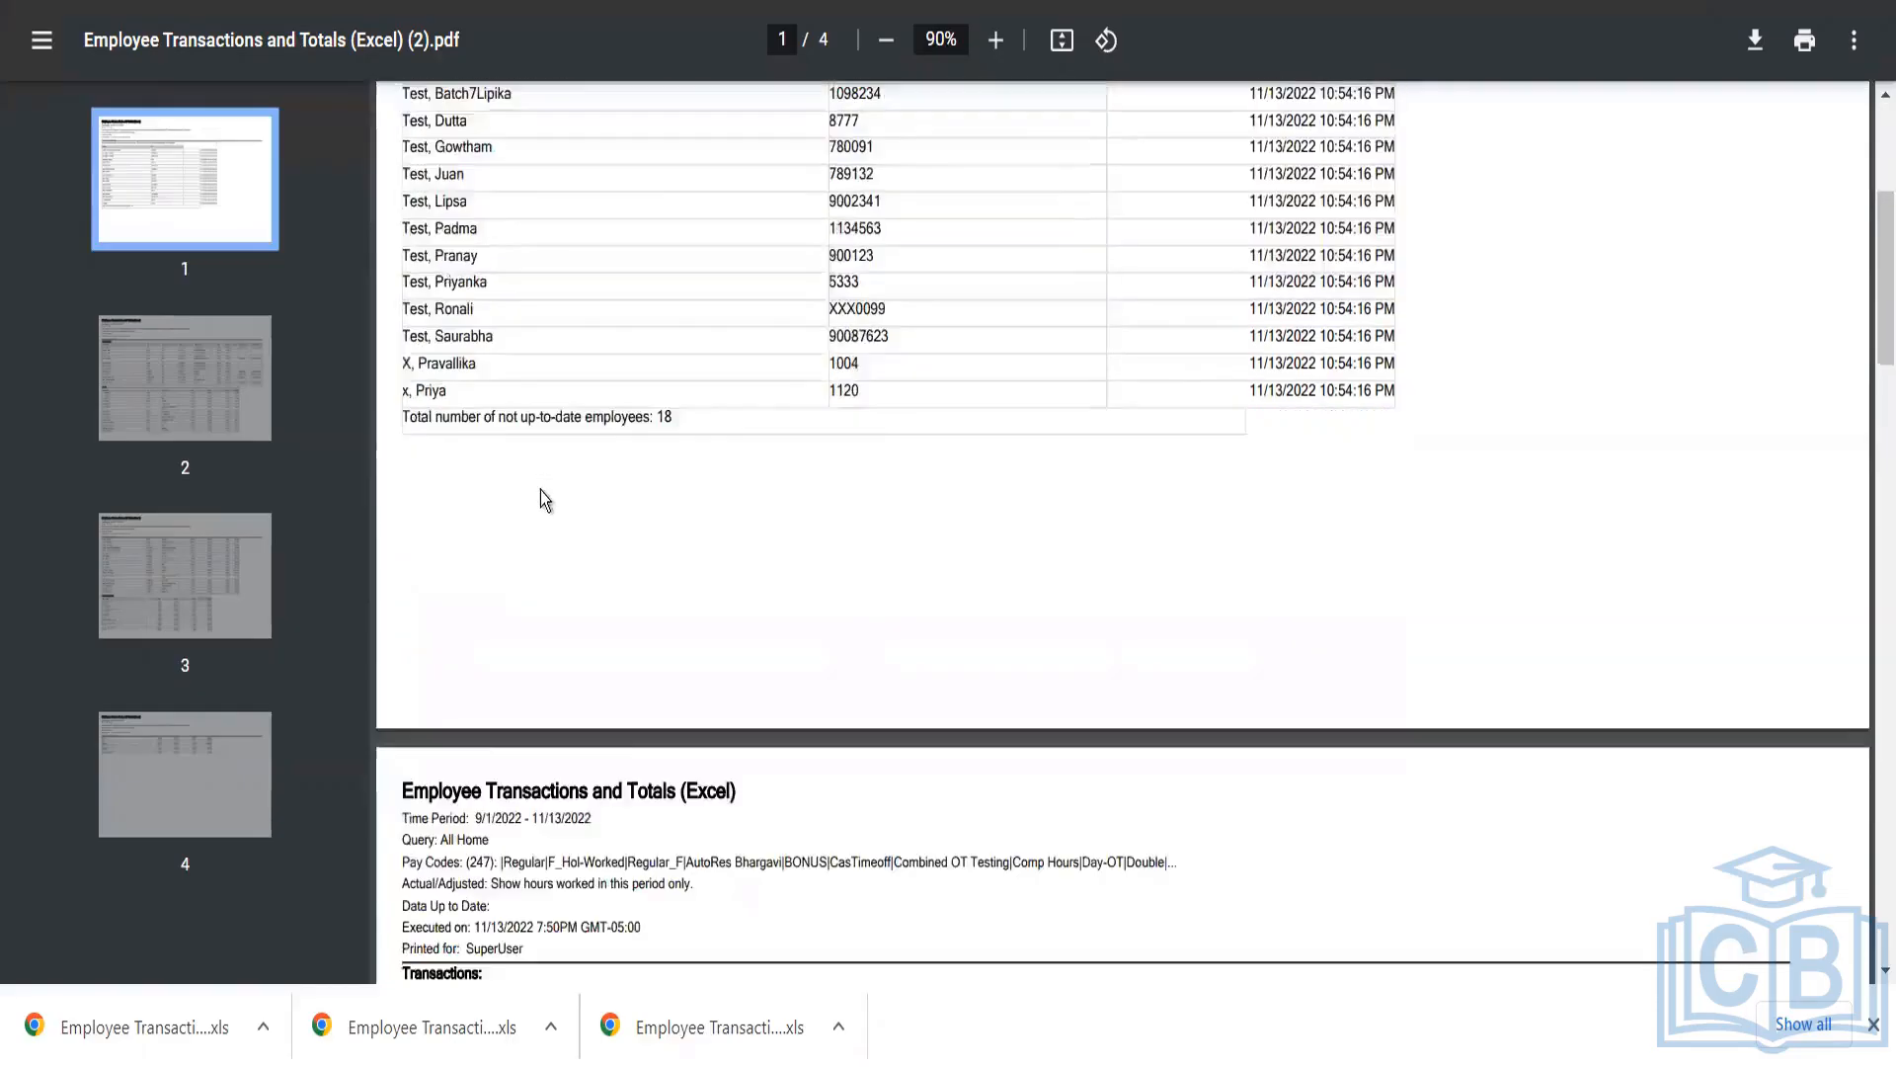
pyautogui.scroll(4, 541, 490)
pyautogui.moveTo(869, 835); pyautogui.dragTo(474, 370)
pyautogui.scroll(-4, 553, 407)
# Step: Review the Transactions table on page 2, focusing on the hours and money of the CF Vacation entry
pyautogui.scroll(-6, 553, 407)
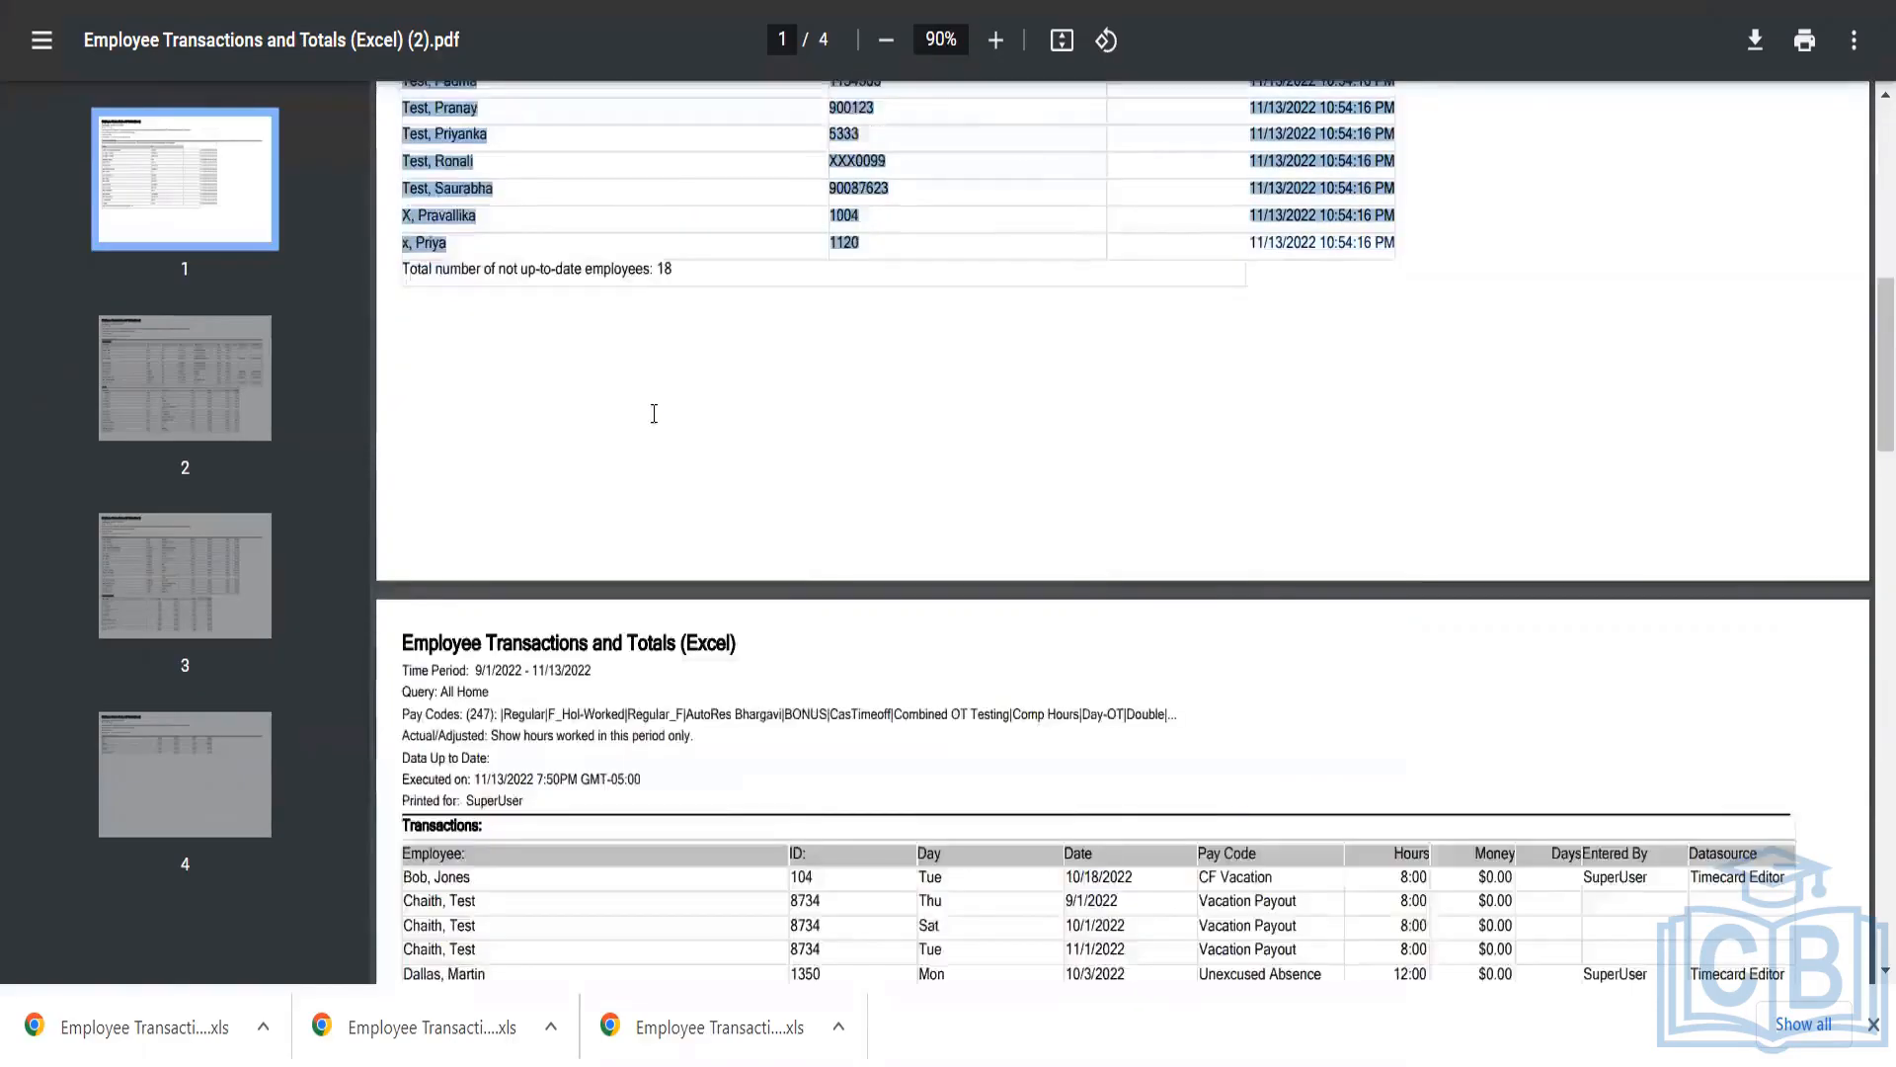
pyautogui.scroll(-2, 619, 411)
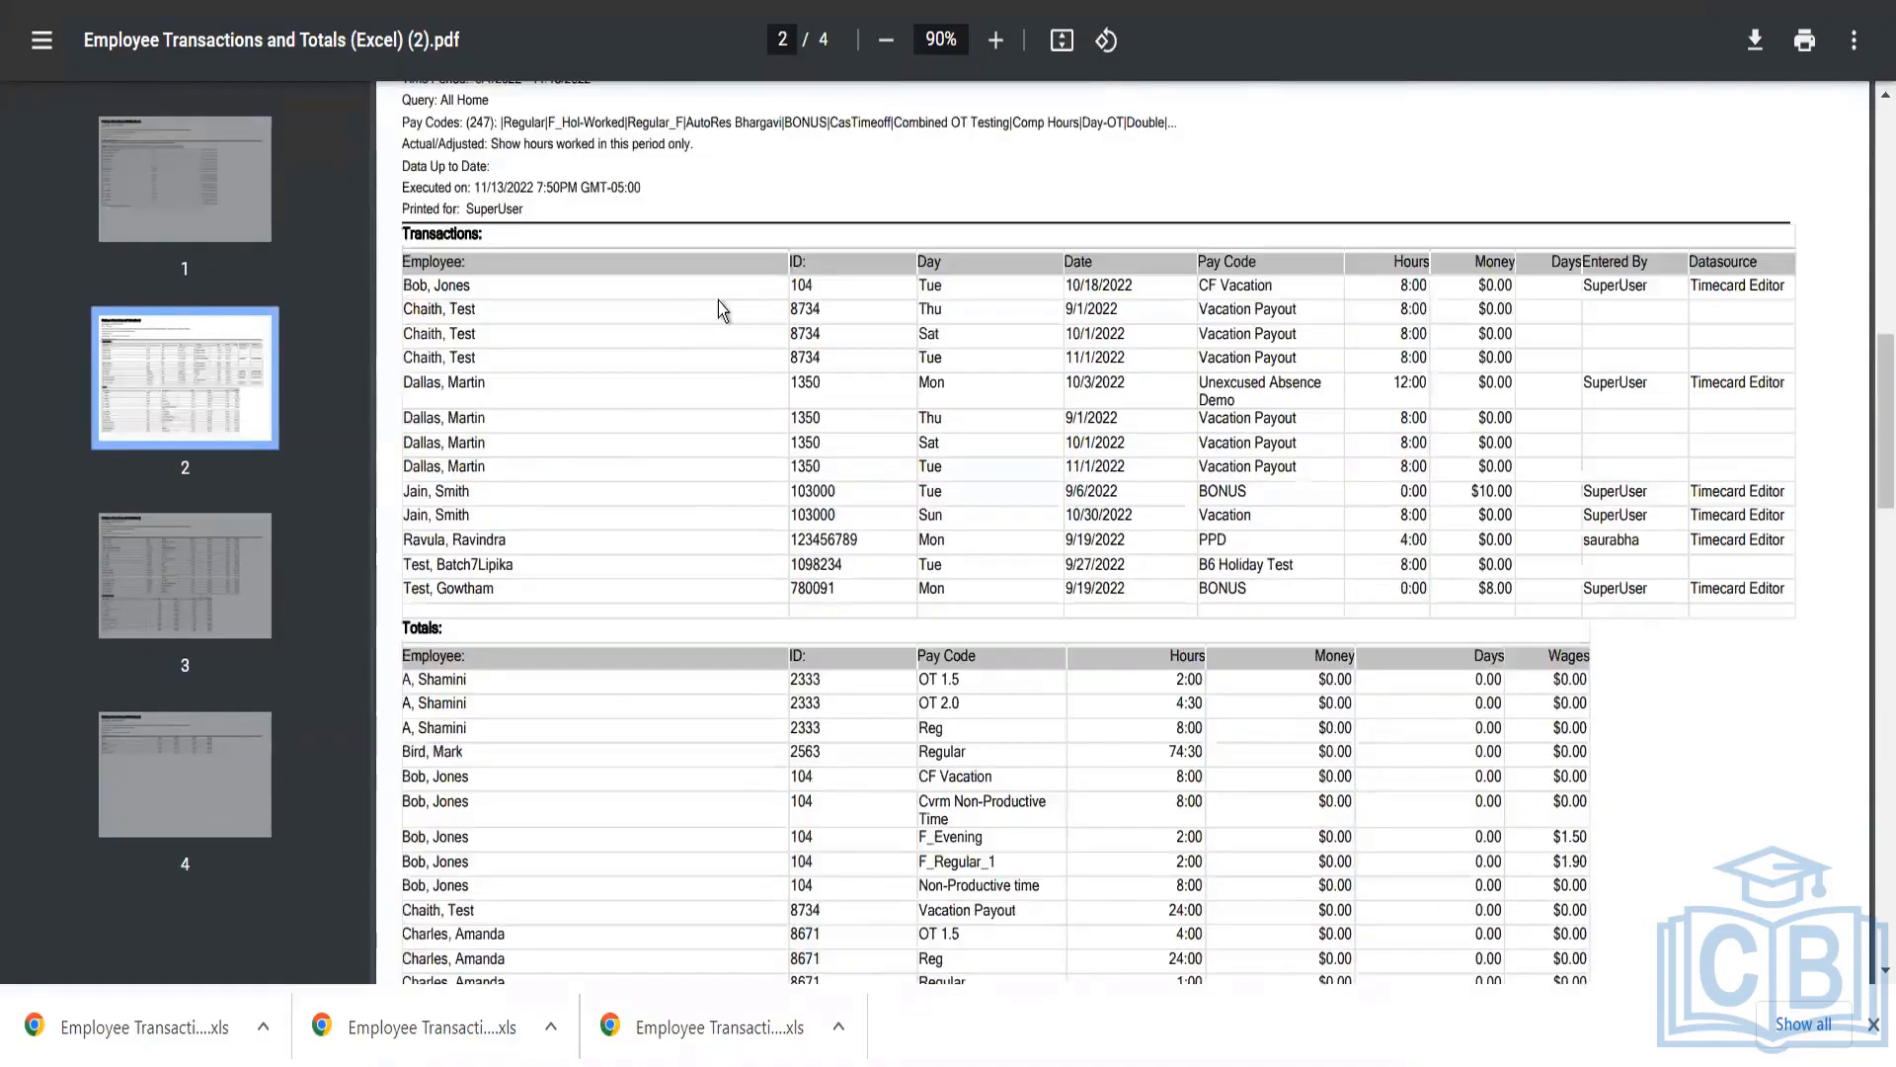
pyautogui.scroll(2, 690, 314)
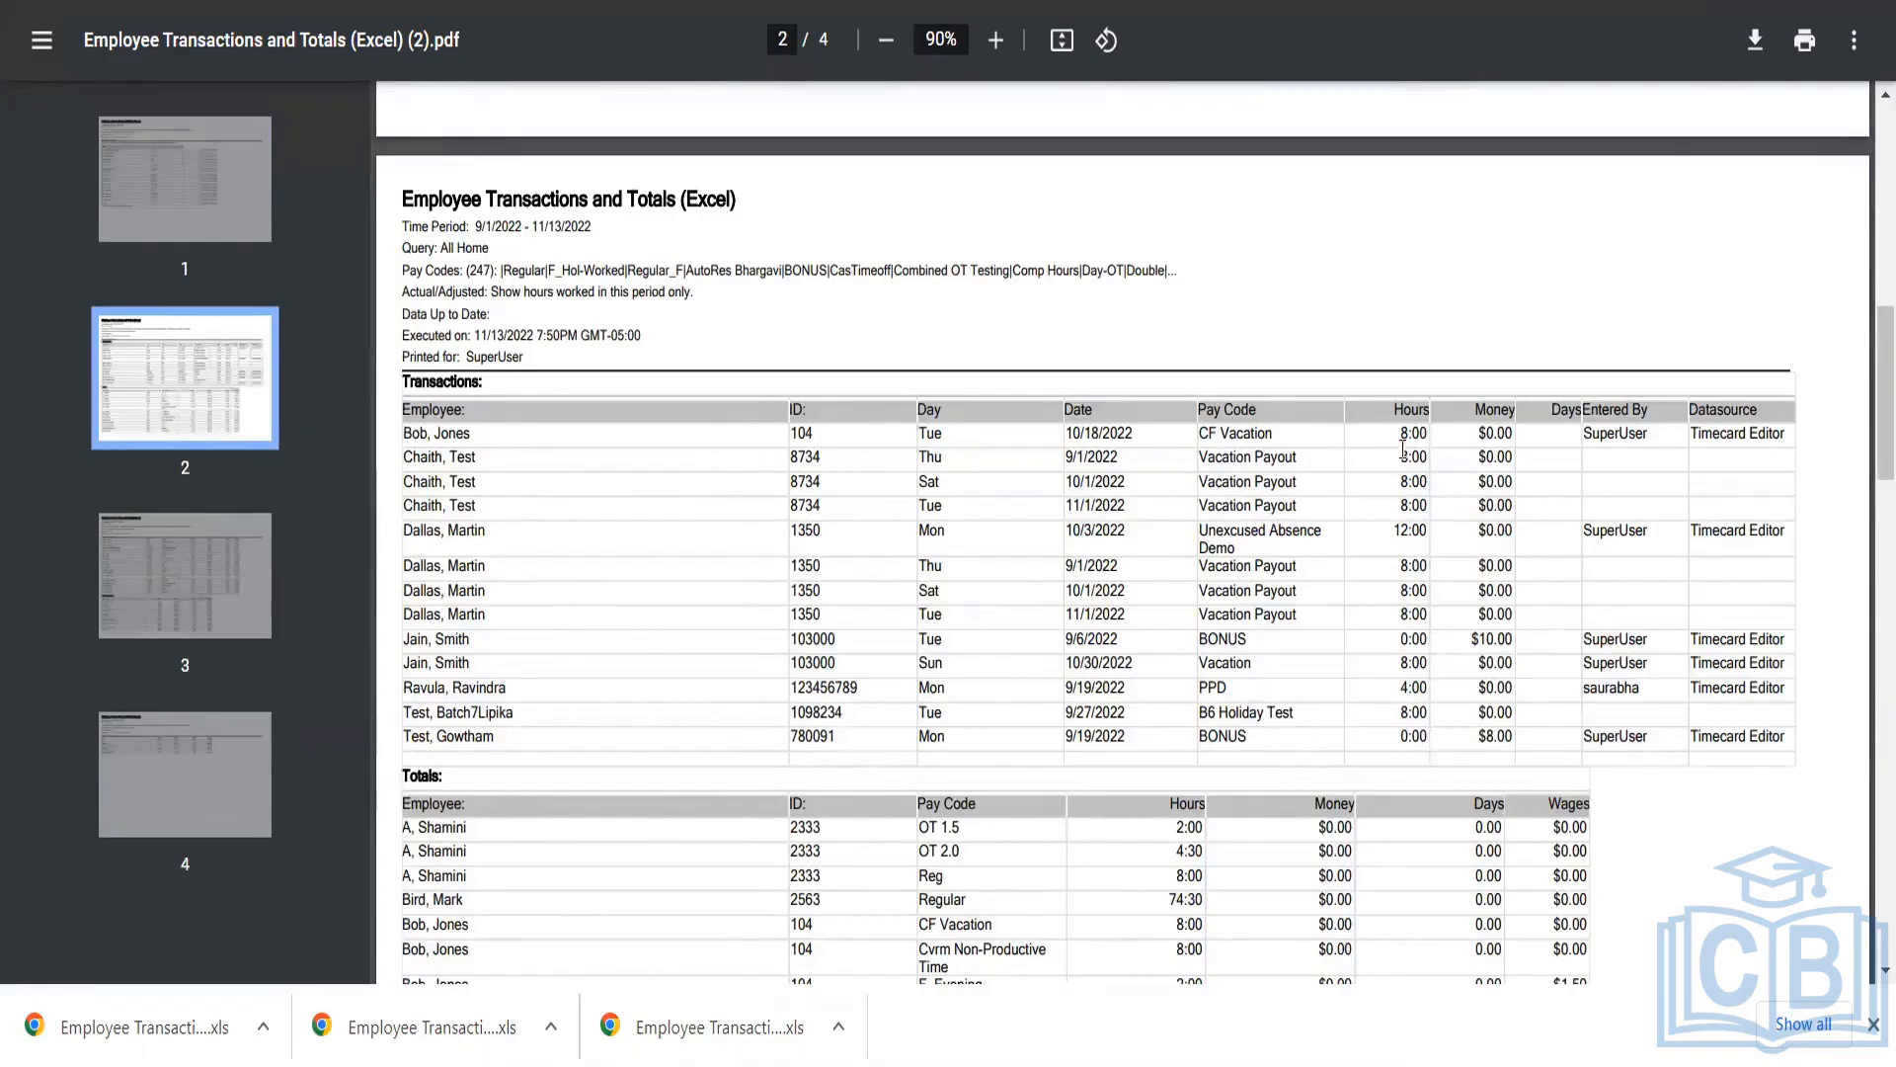
pyautogui.moveTo(1403, 431); pyautogui.dragTo(1479, 423)
pyautogui.click(1136, 459)
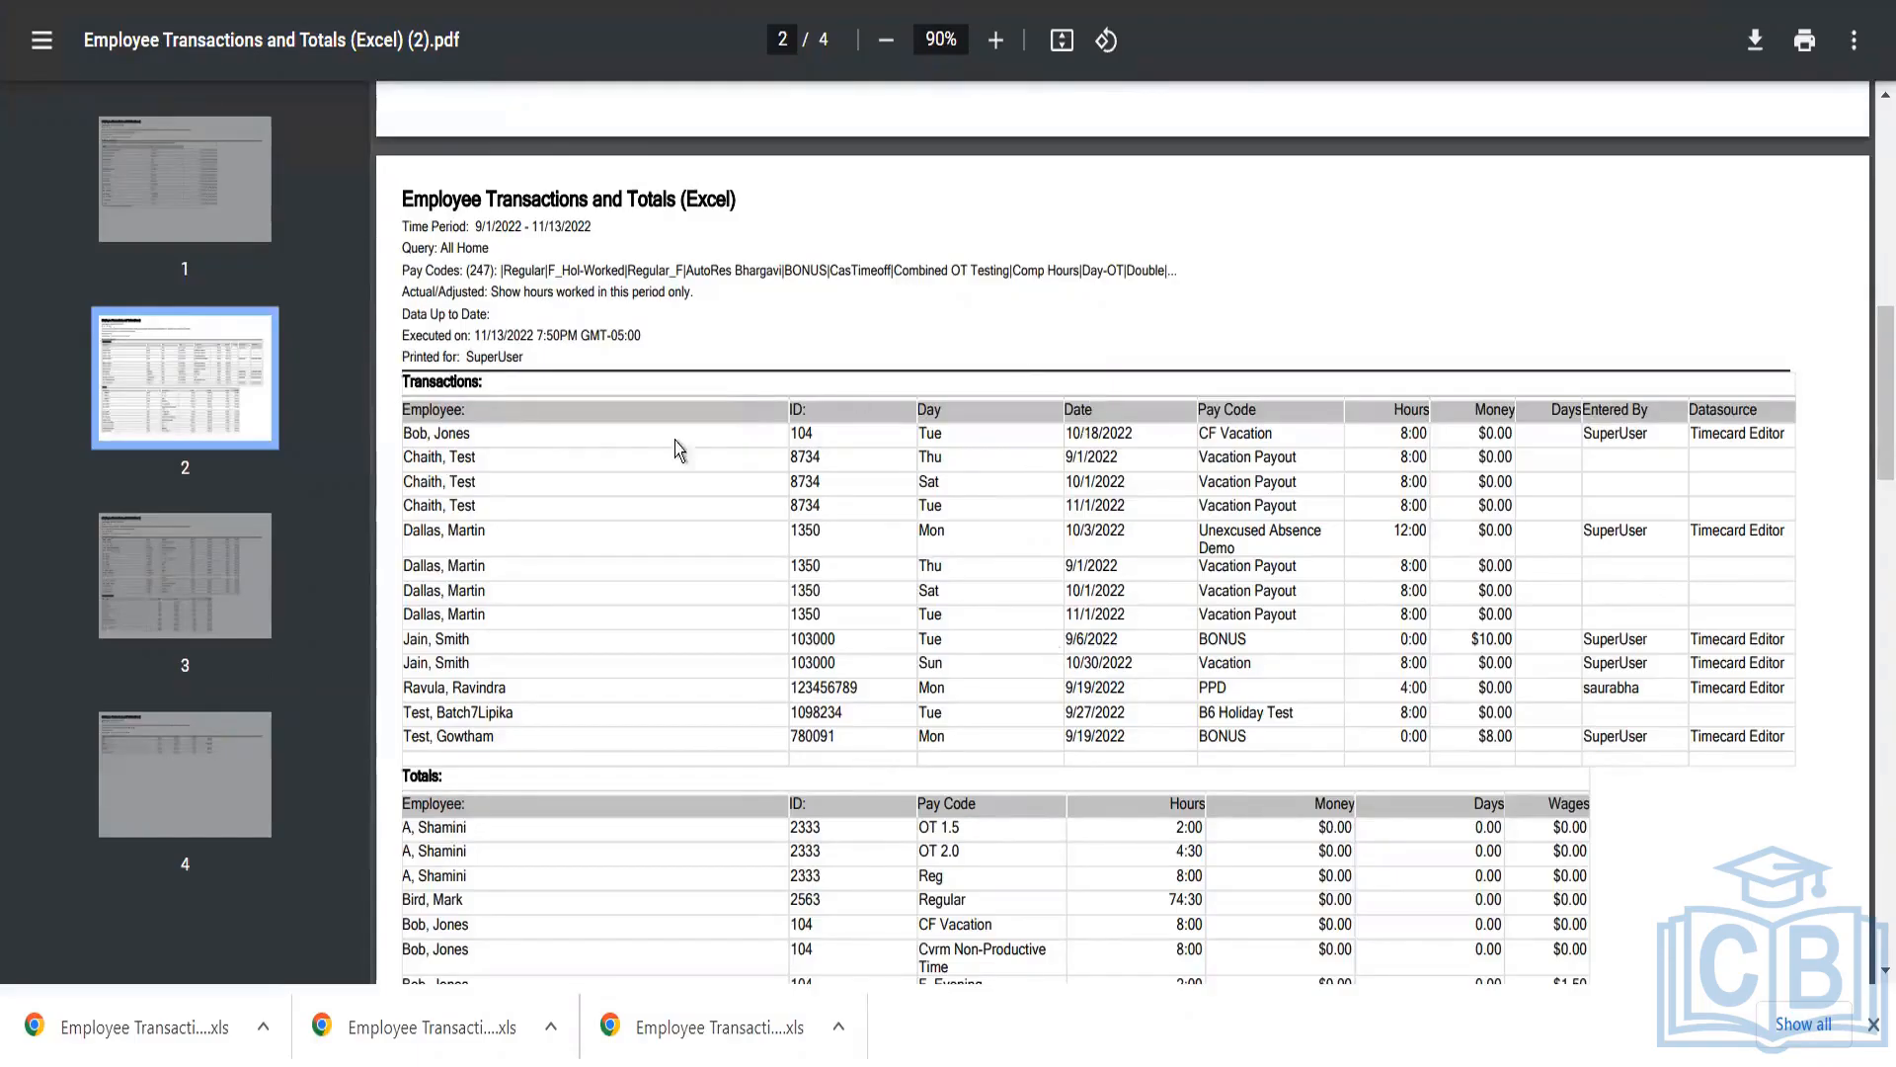
# Step: Examine the dates and pay codes of the Vacation Payout and BONUS entries, covering the whole Transactions table
pyautogui.moveTo(404, 455); pyautogui.dragTo(573, 463)
pyautogui.moveTo(1067, 482); pyautogui.dragTo(1123, 482)
pyautogui.moveTo(1297, 458); pyautogui.dragTo(1198, 457)
pyautogui.click(970, 465)
pyautogui.moveTo(970, 466); pyautogui.dragTo(1021, 513)
pyautogui.click(1272, 673)
pyautogui.moveTo(1246, 640); pyautogui.dragTo(1065, 640)
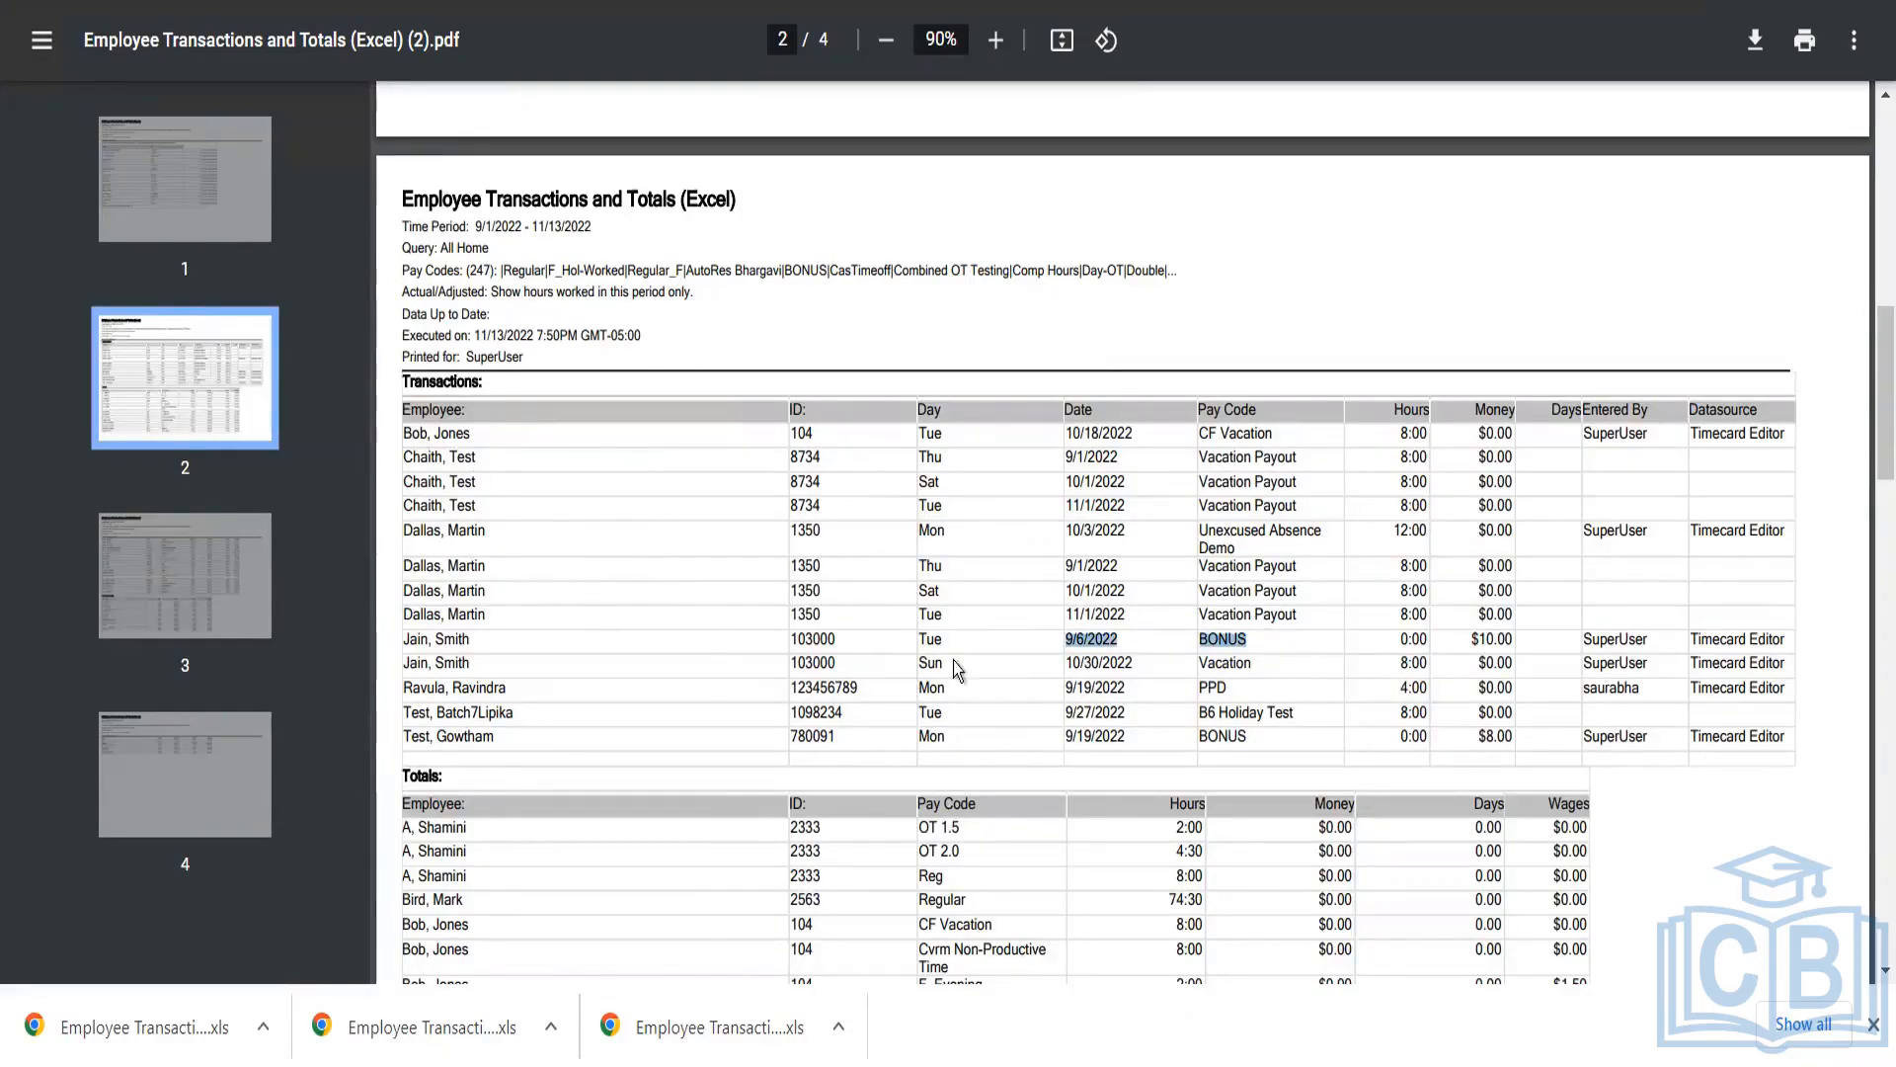
pyautogui.moveTo(404, 409); pyautogui.dragTo(1805, 739)
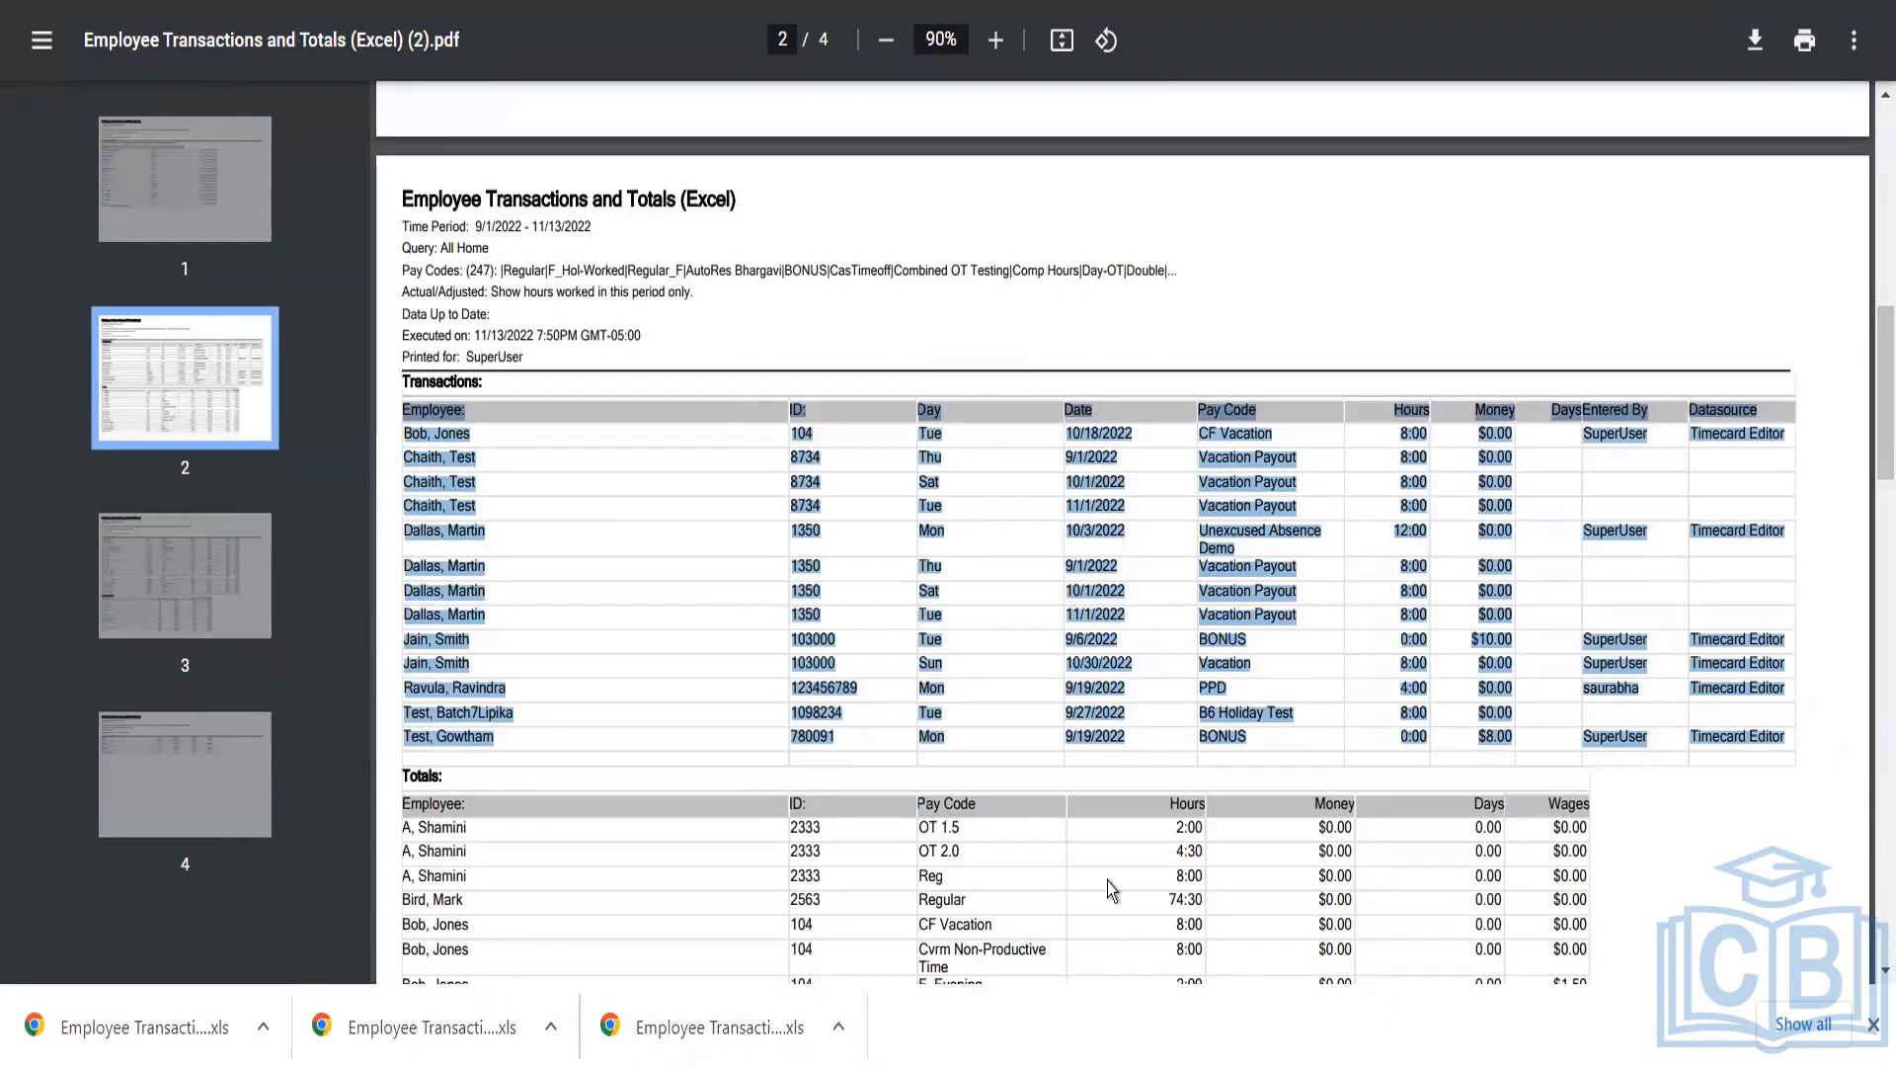
pyautogui.click(1217, 731)
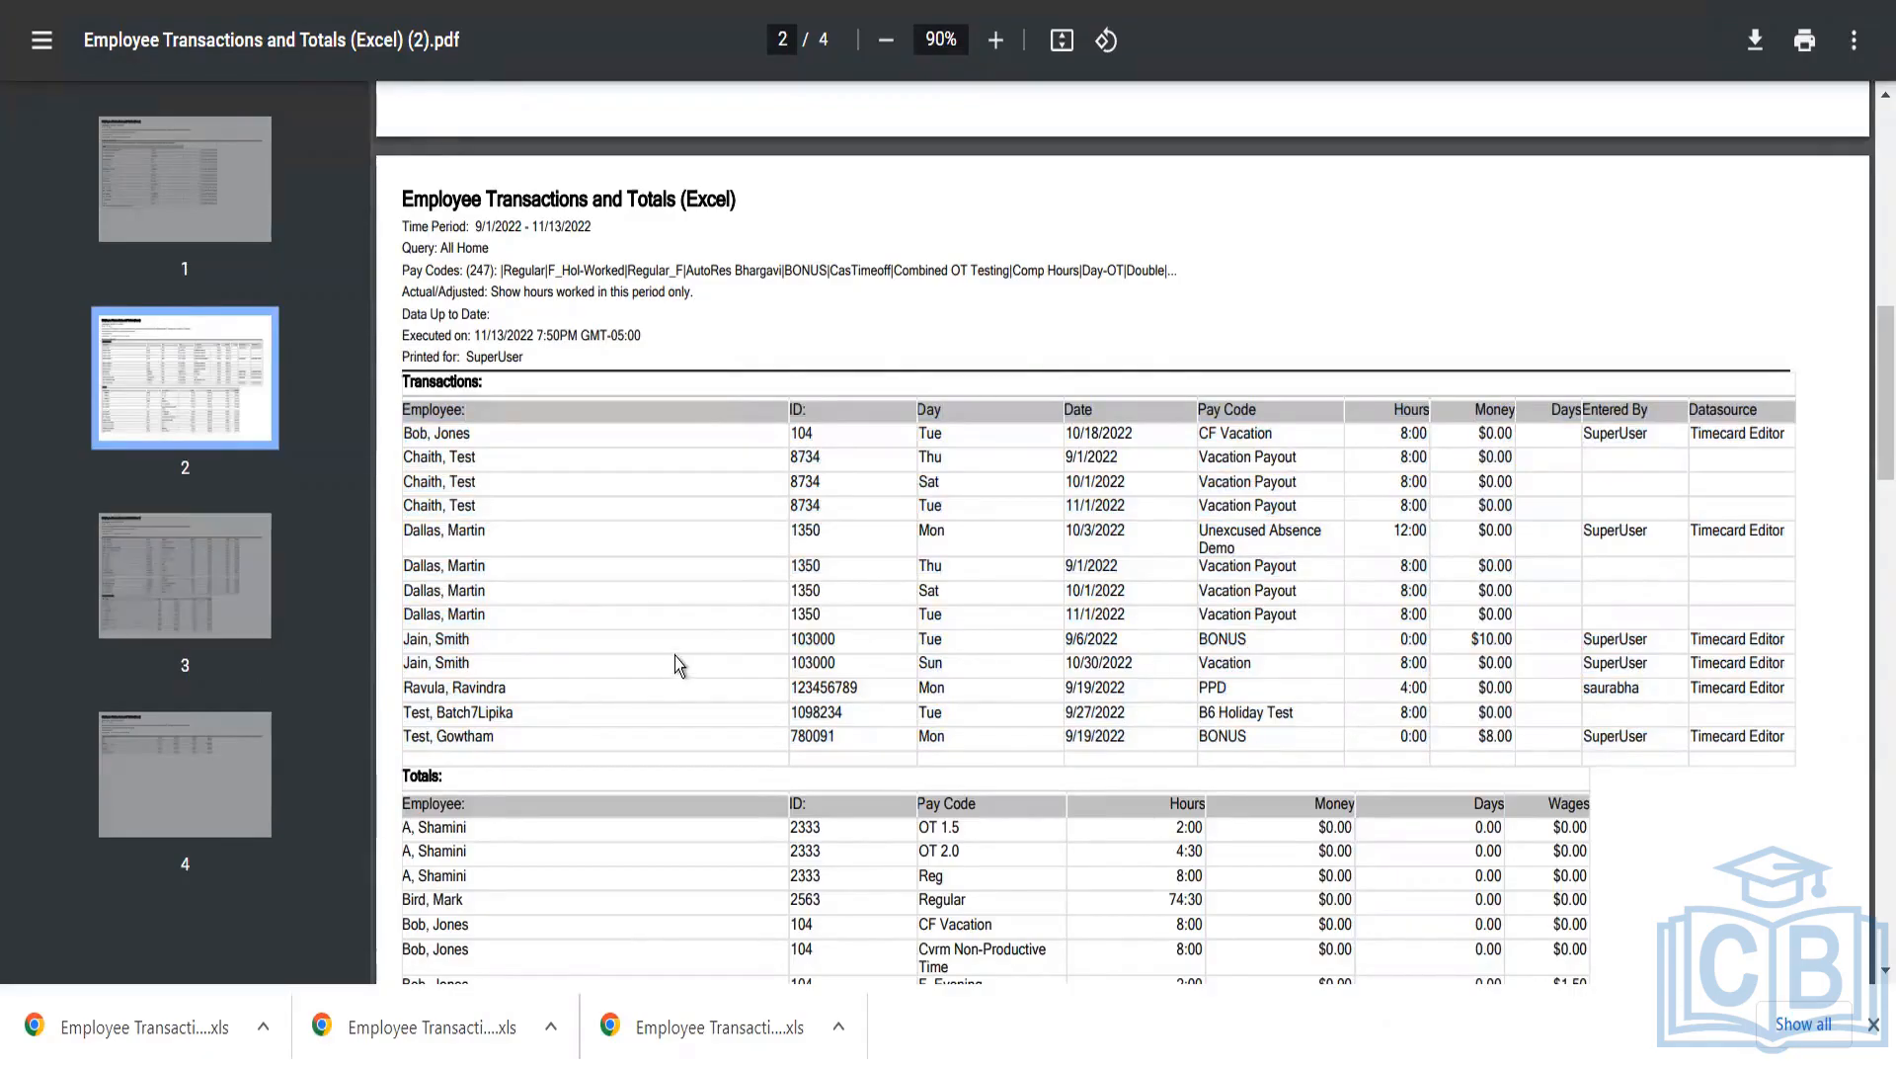
# Step: Review the Totals table of hours, money and wages per employee and pay code from page 2 through page 3
pyautogui.scroll(-3, 668, 661)
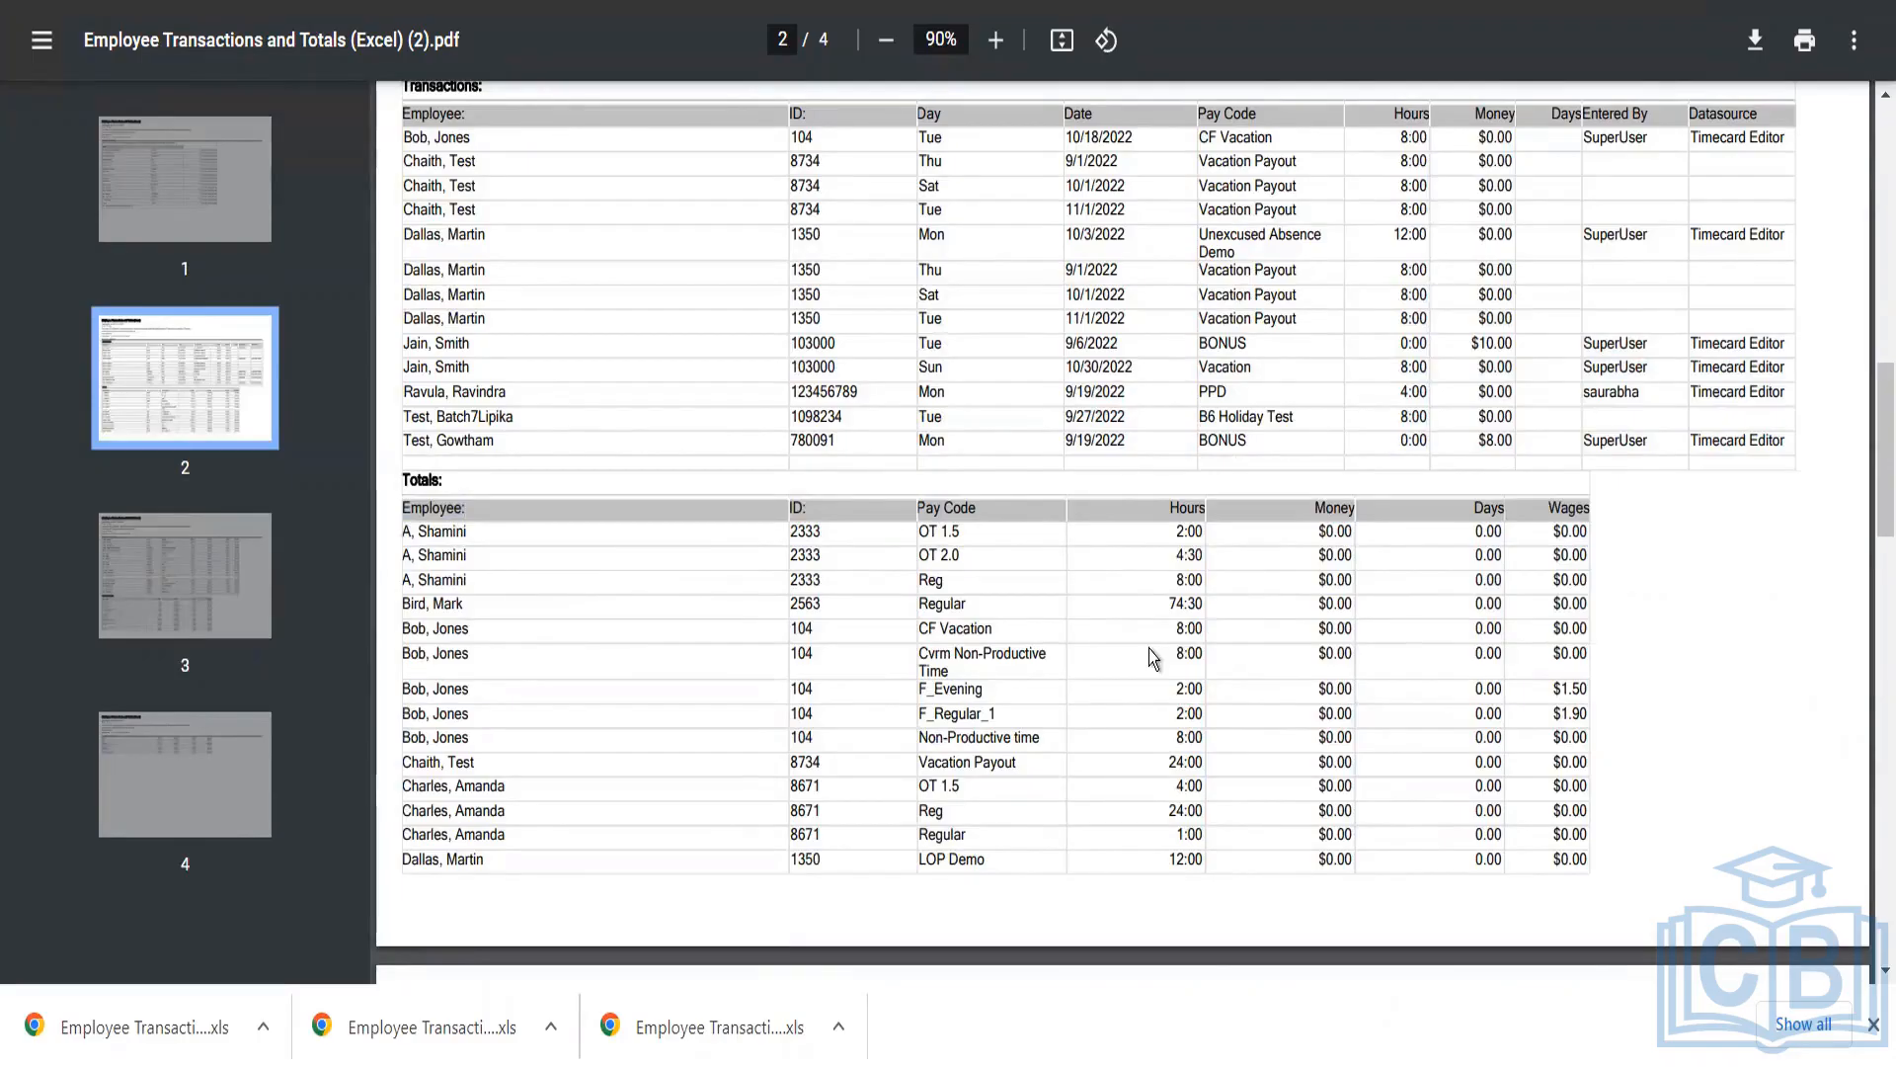
pyautogui.scroll(2, 1148, 649)
pyautogui.scroll(-2, 1146, 650)
pyautogui.scroll(-2, 1147, 656)
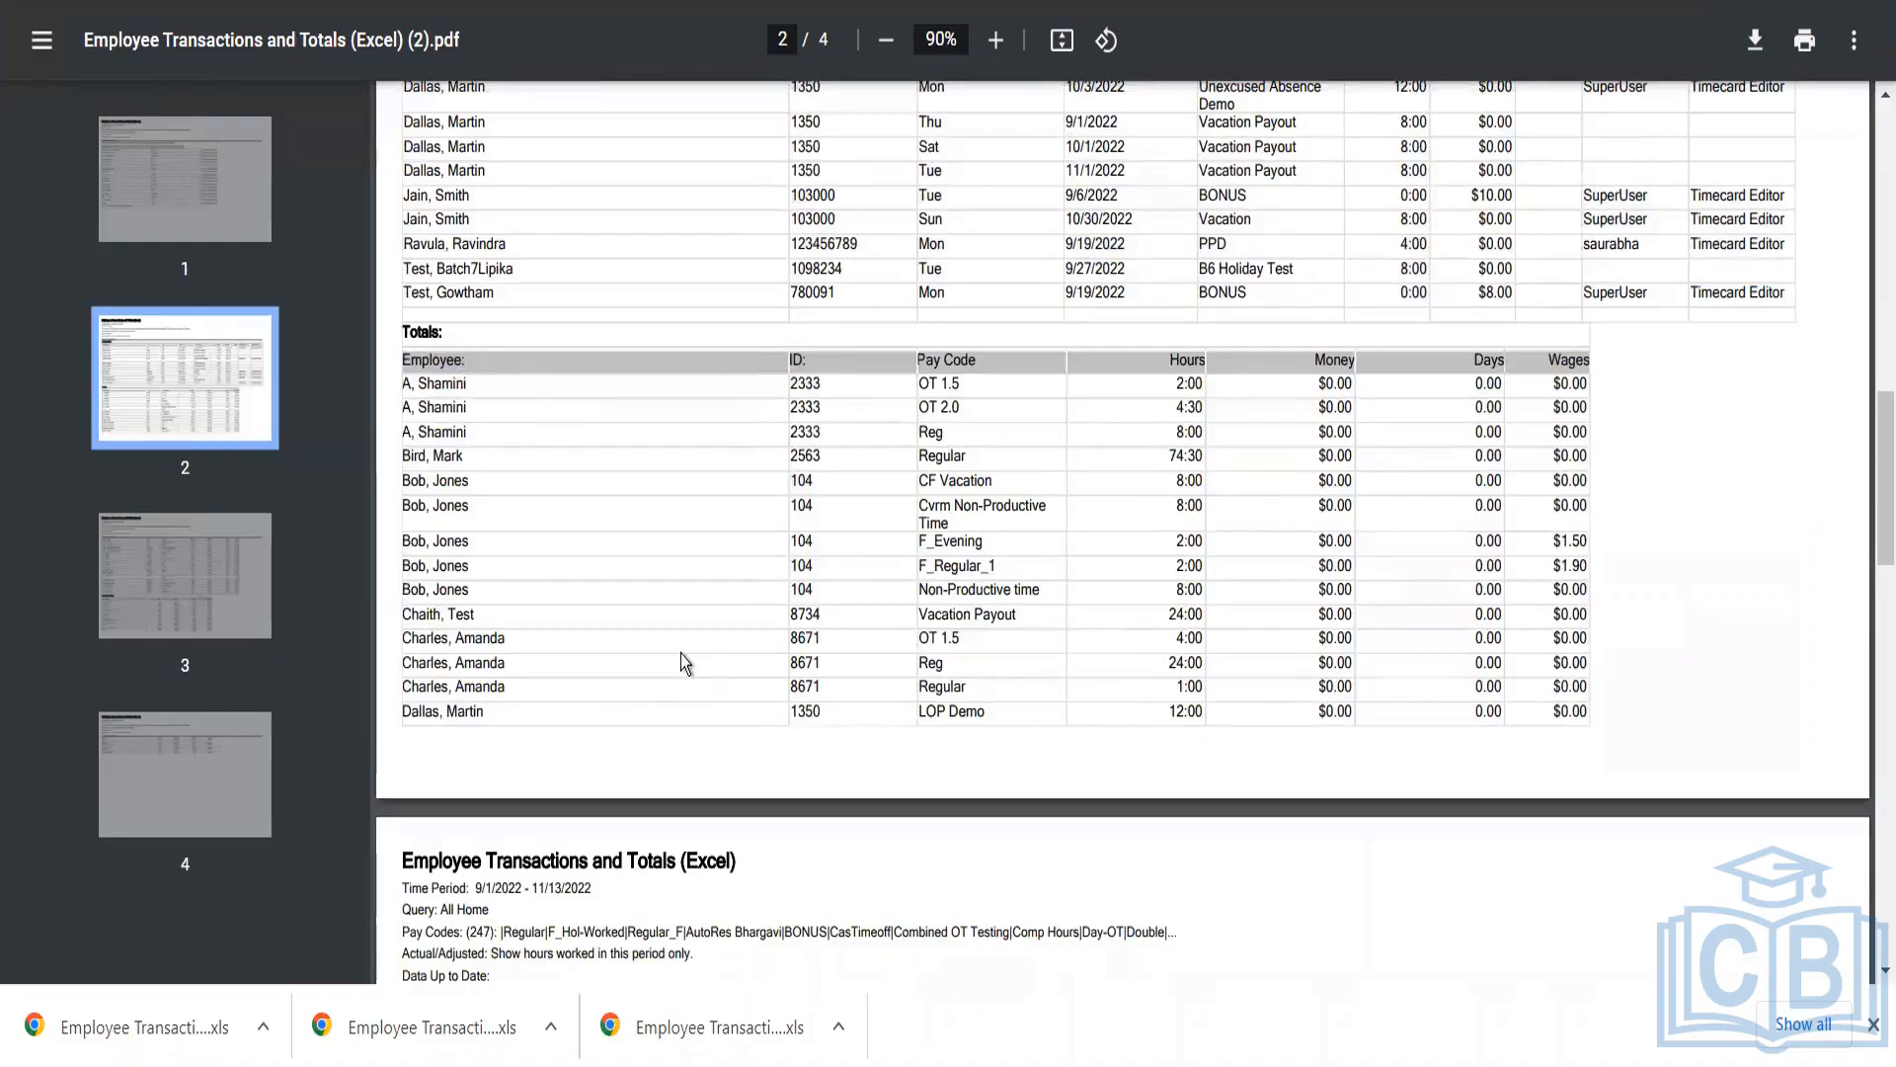
pyautogui.scroll(-6, 683, 654)
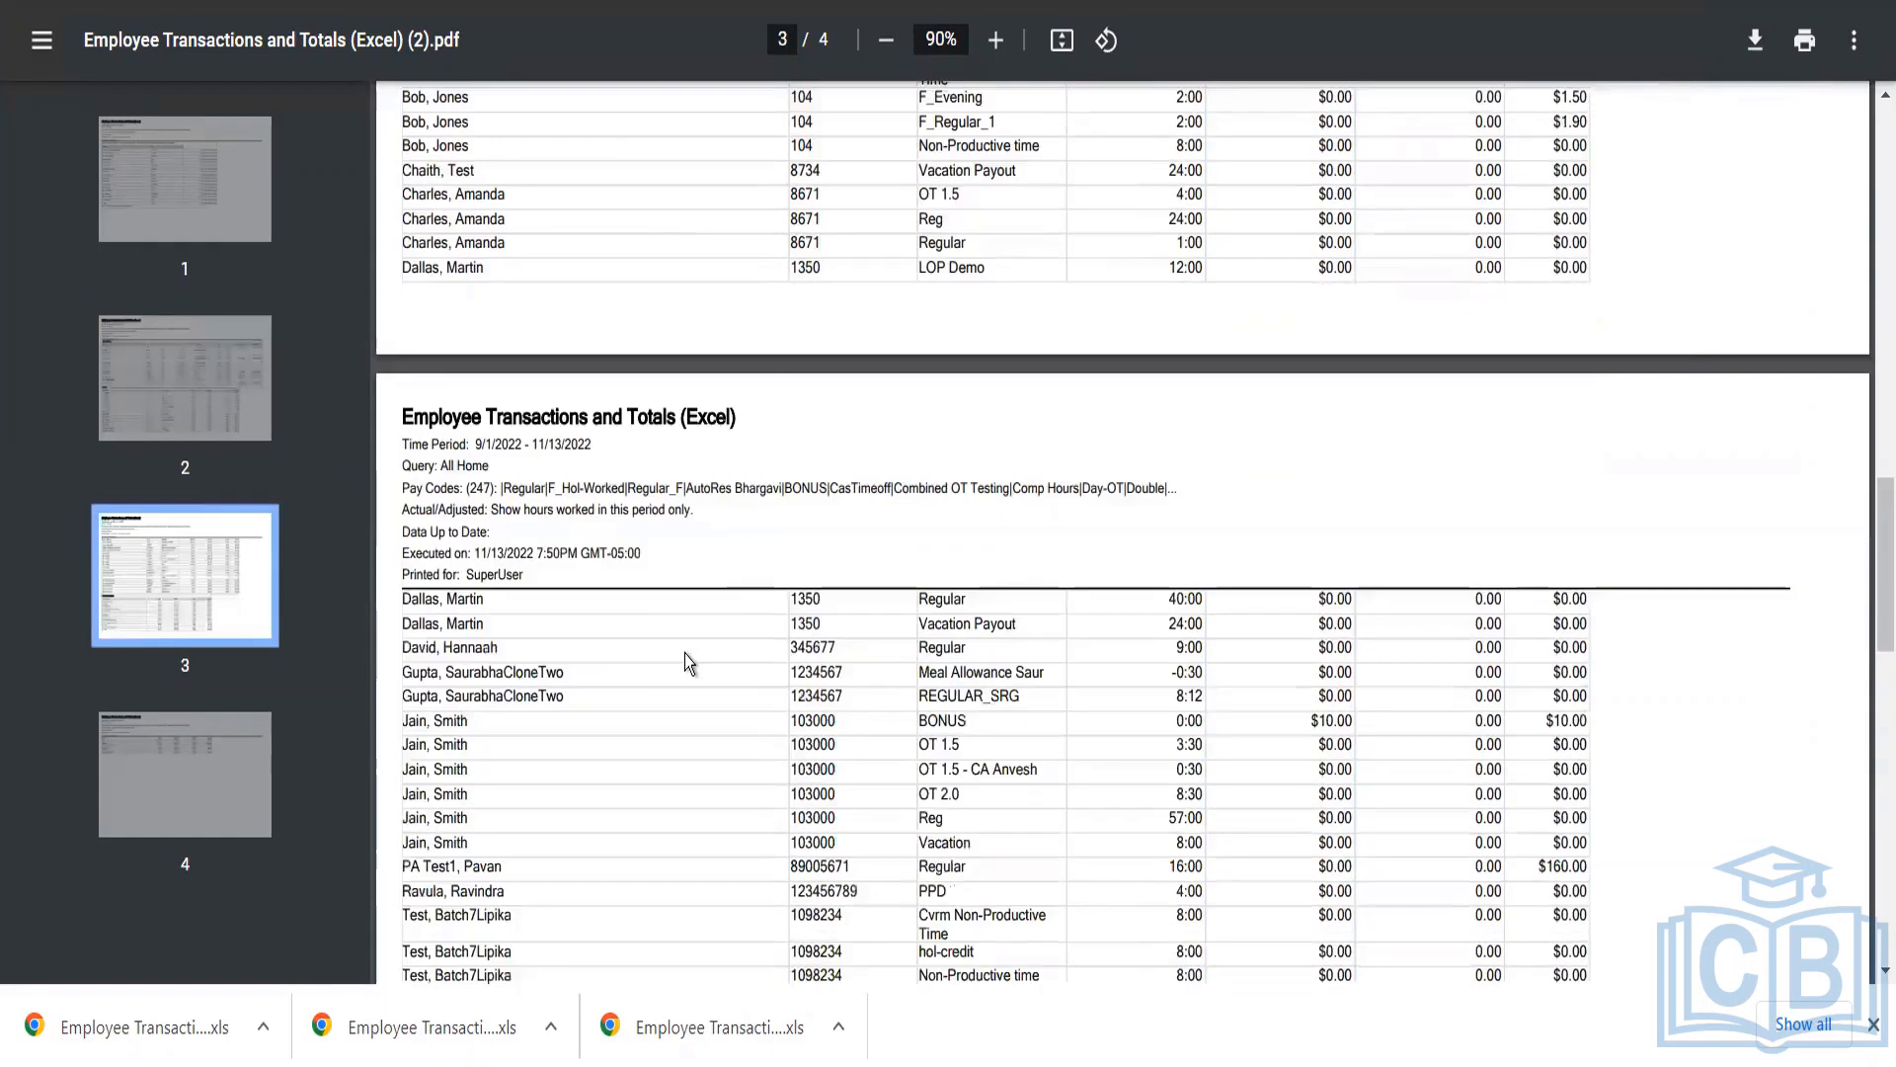
pyautogui.scroll(-3, 685, 660)
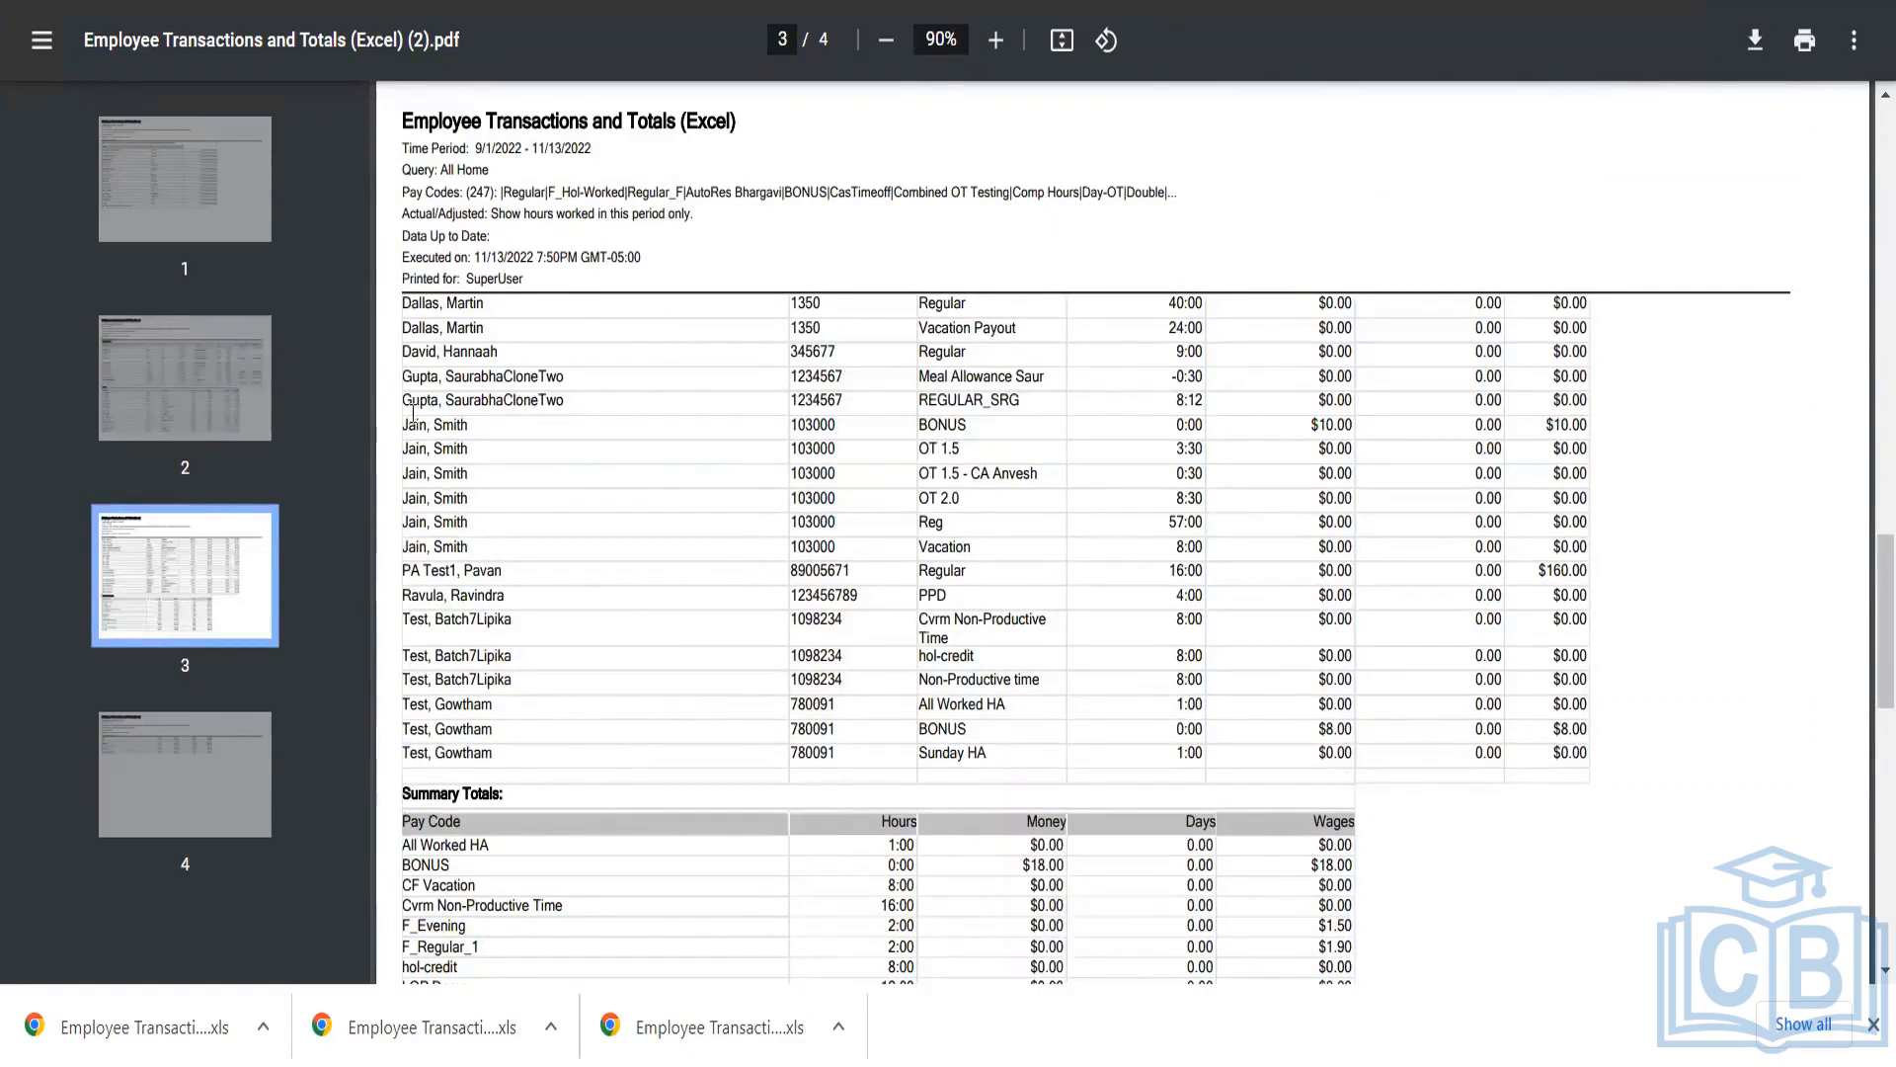
# Step: Examine the Reg and OT 1.5 hours among the page 3 totals of the employee who also has an OT 2.0 total
pyautogui.moveTo(400, 423); pyautogui.dragTo(503, 452)
pyautogui.moveTo(616, 533); pyautogui.dragTo(474, 540)
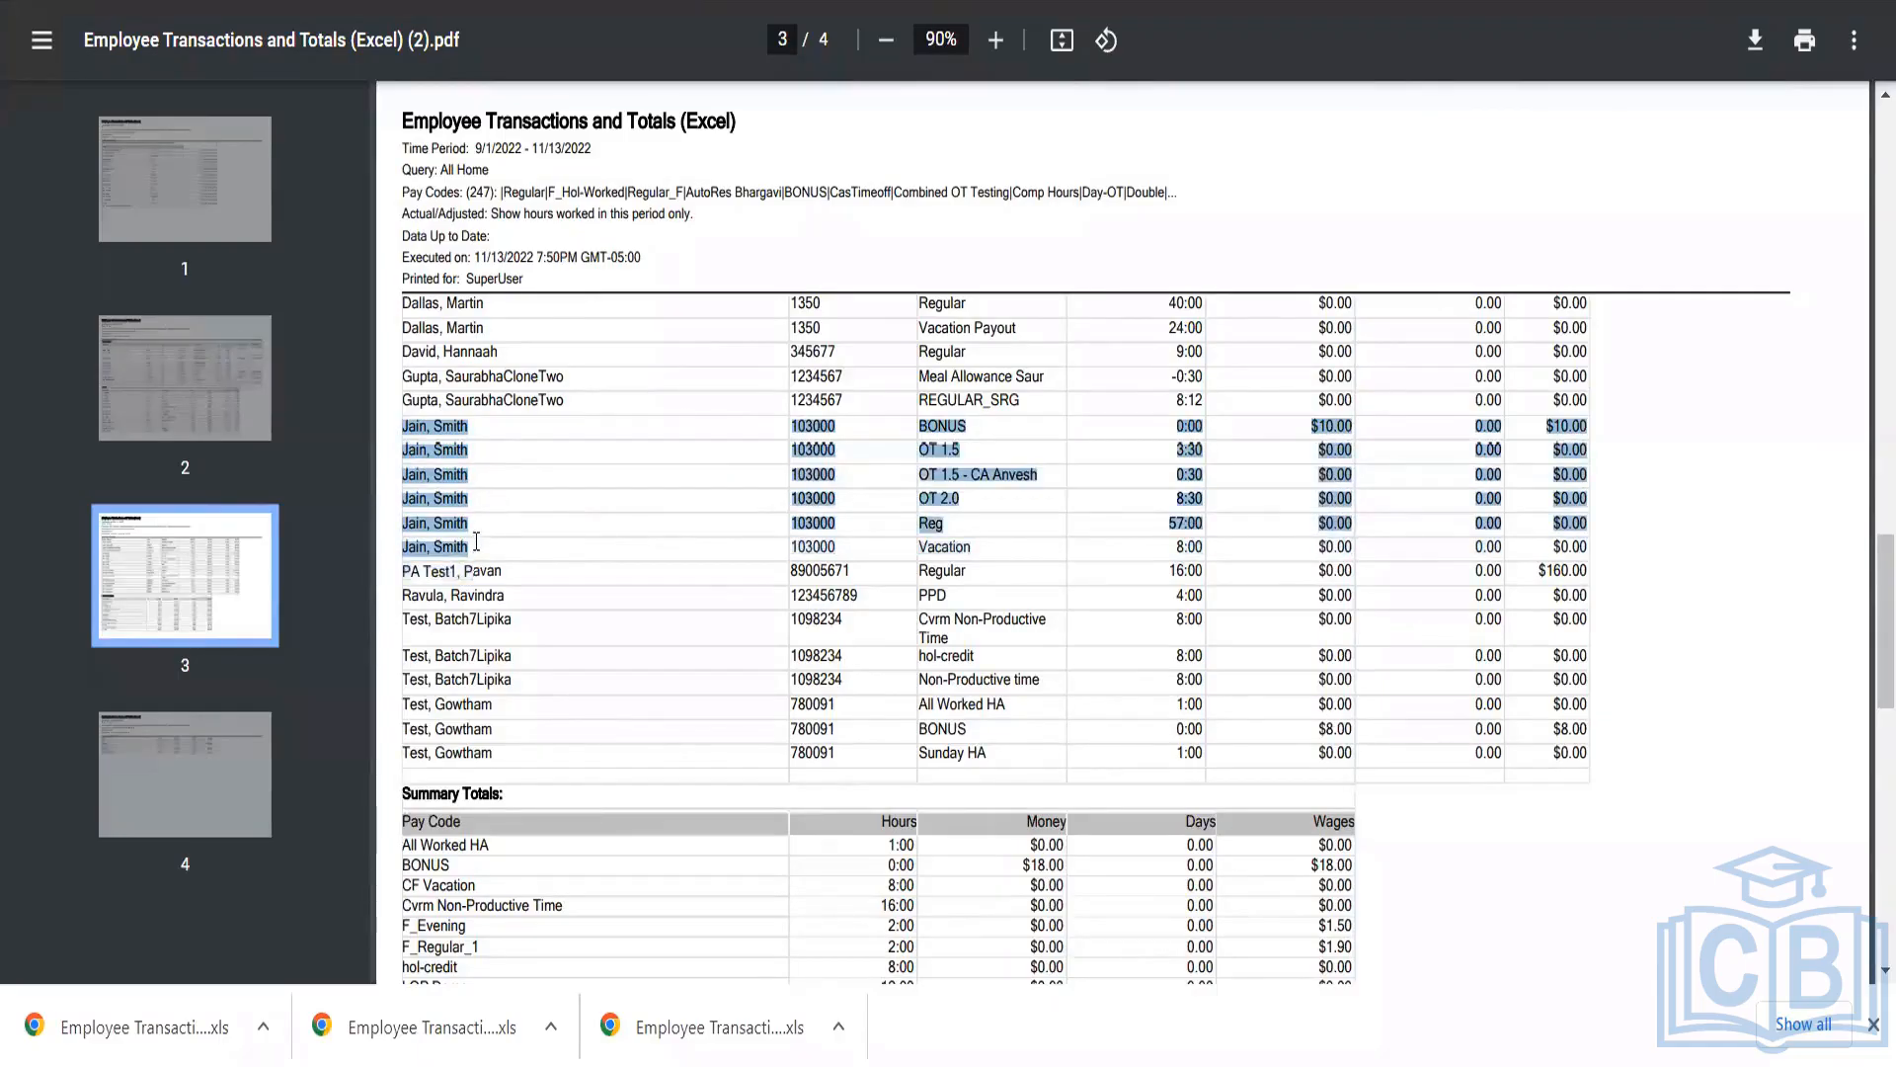
pyautogui.click(952, 521)
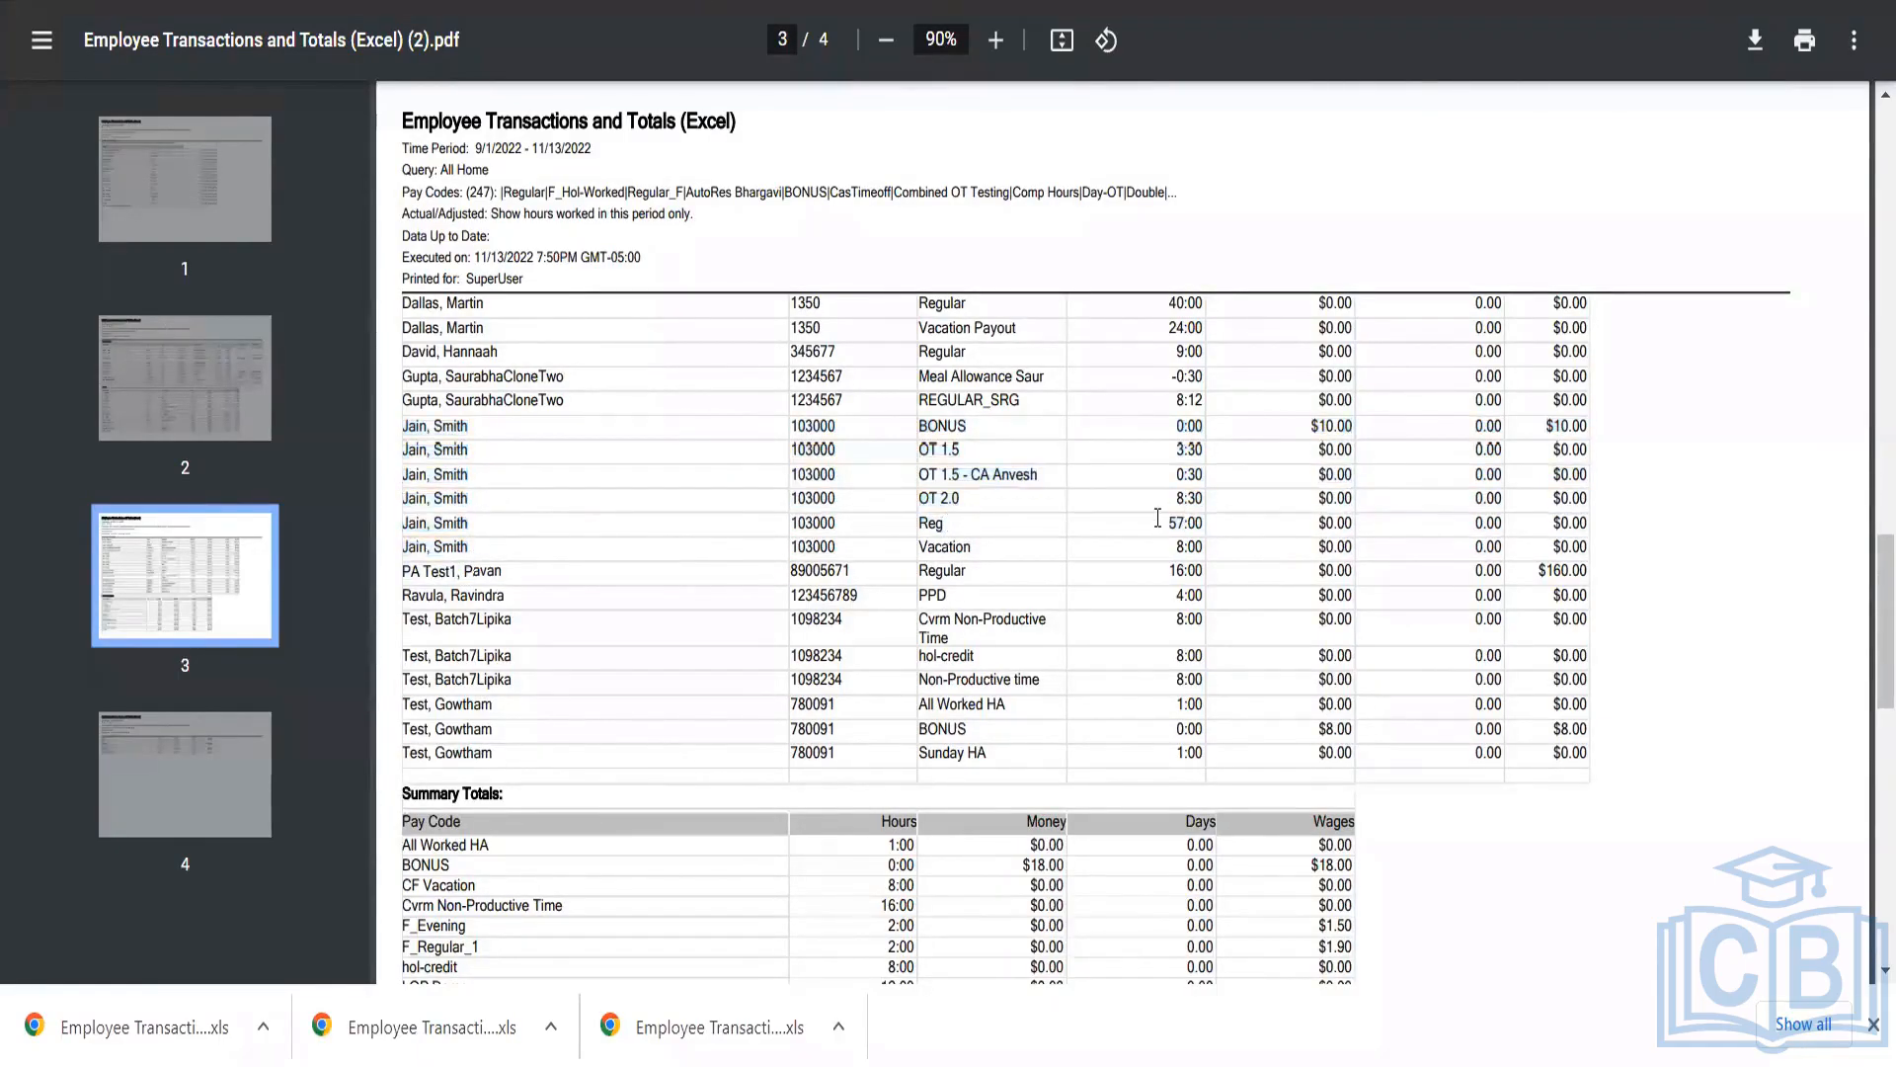
pyautogui.moveTo(1165, 522); pyautogui.dragTo(1207, 524)
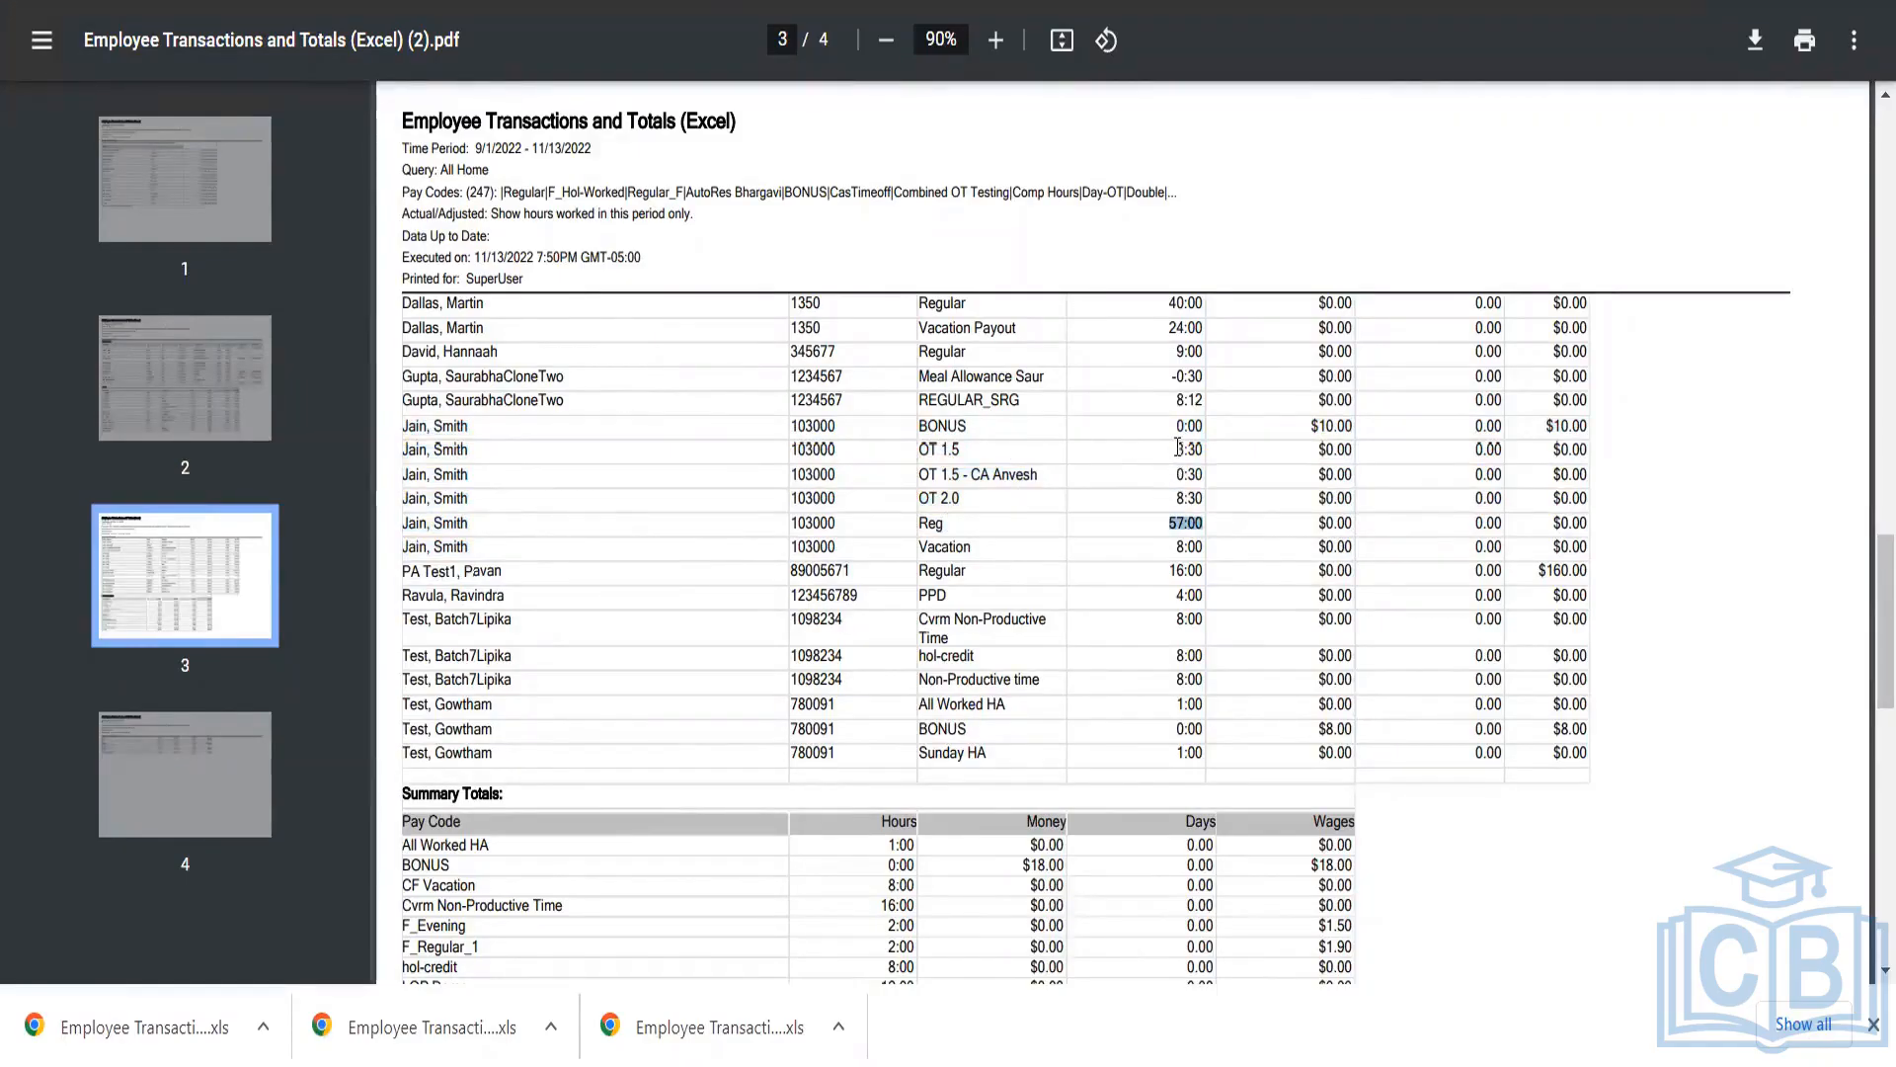
pyautogui.moveTo(1173, 449); pyautogui.dragTo(1213, 442)
pyautogui.moveTo(1171, 475); pyautogui.dragTo(393, 418)
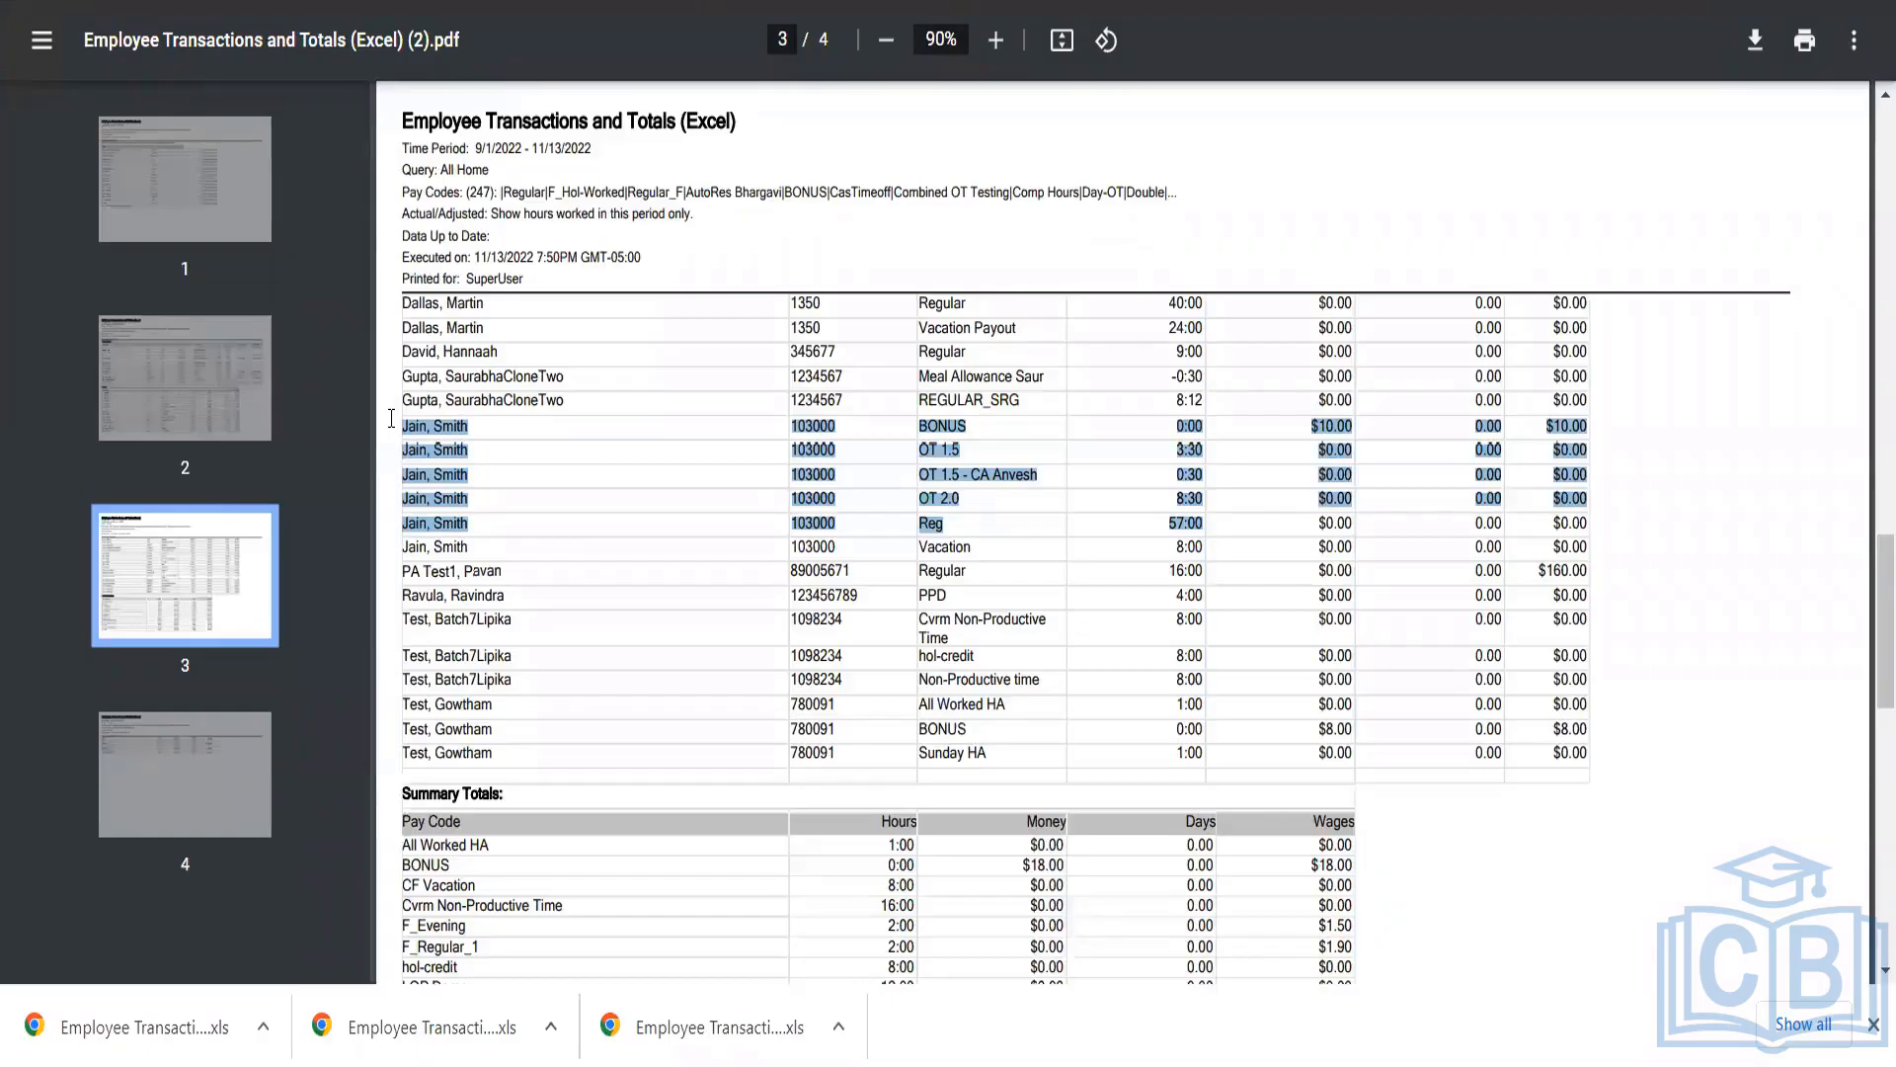
pyautogui.click(462, 447)
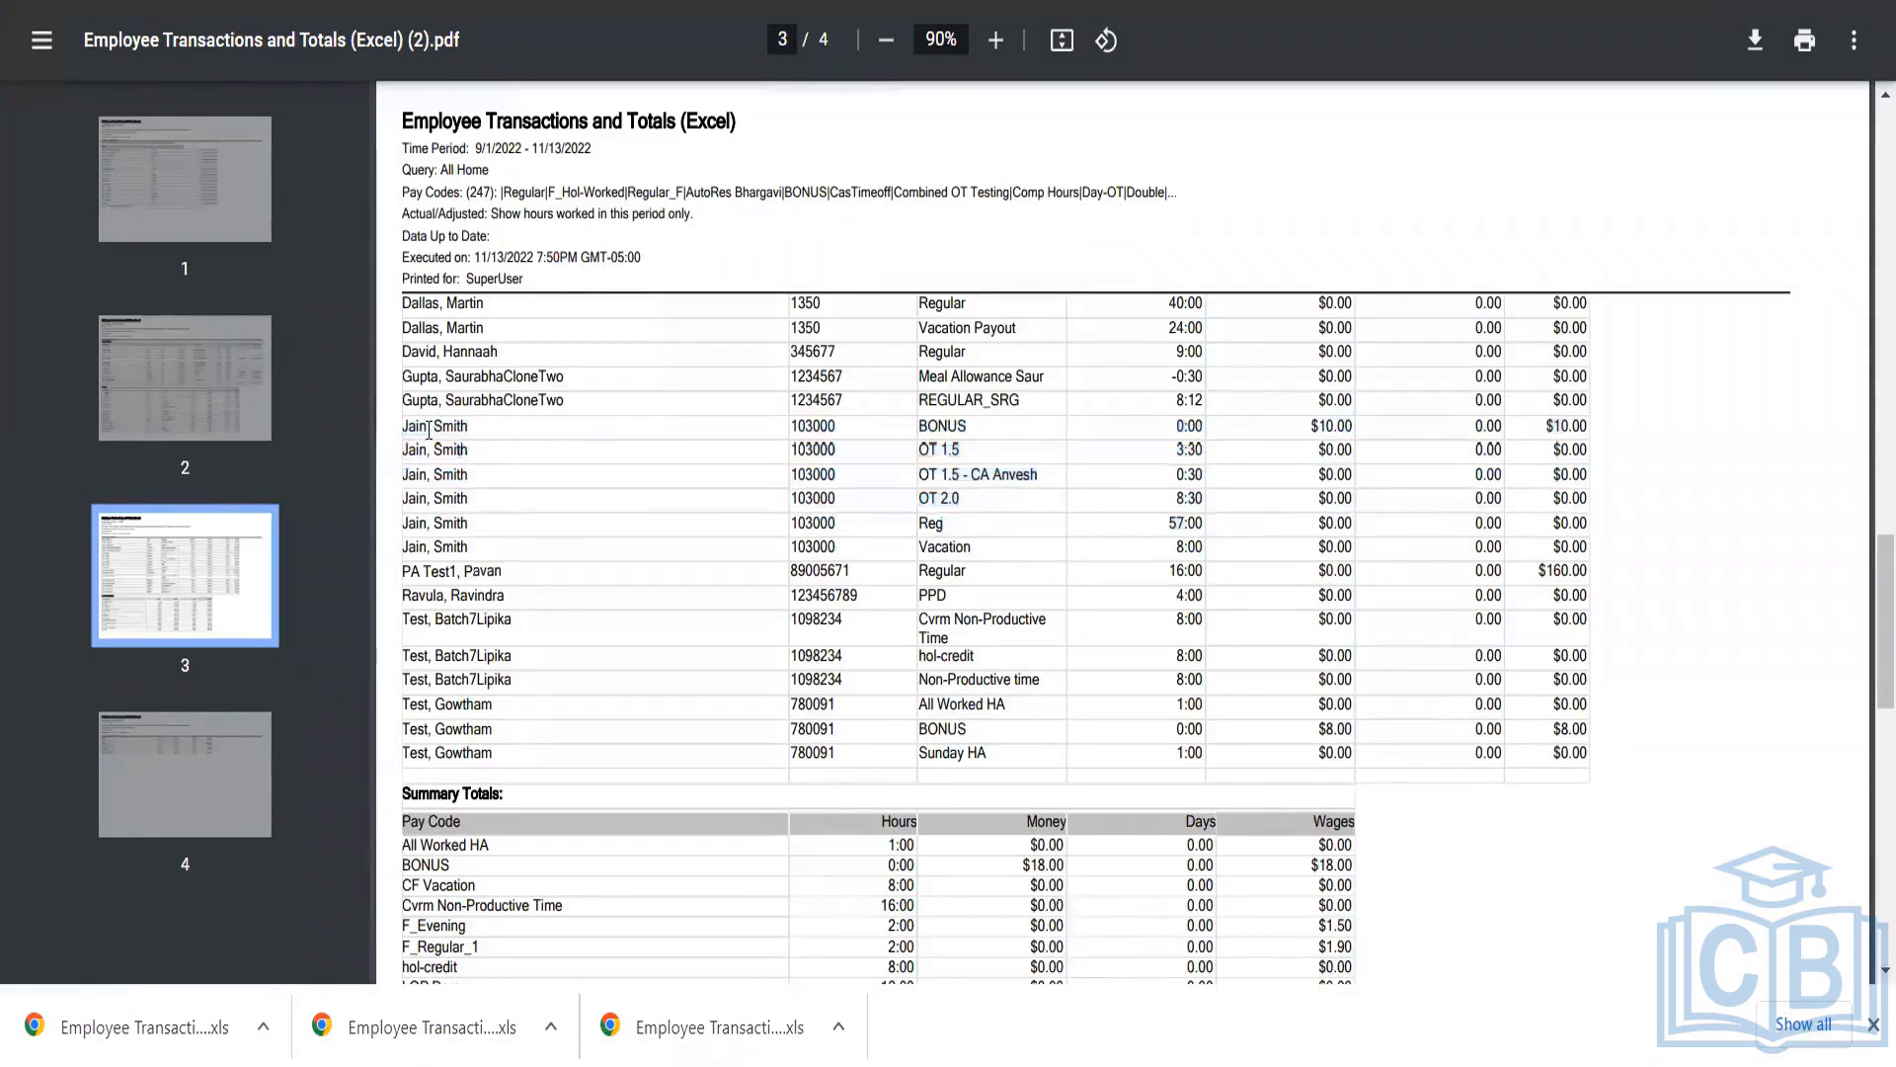
# Step: Compare the same employee's BONUS and overtime totals with the Reg and Vacation hours
pyautogui.moveTo(406, 427); pyautogui.dragTo(1362, 509)
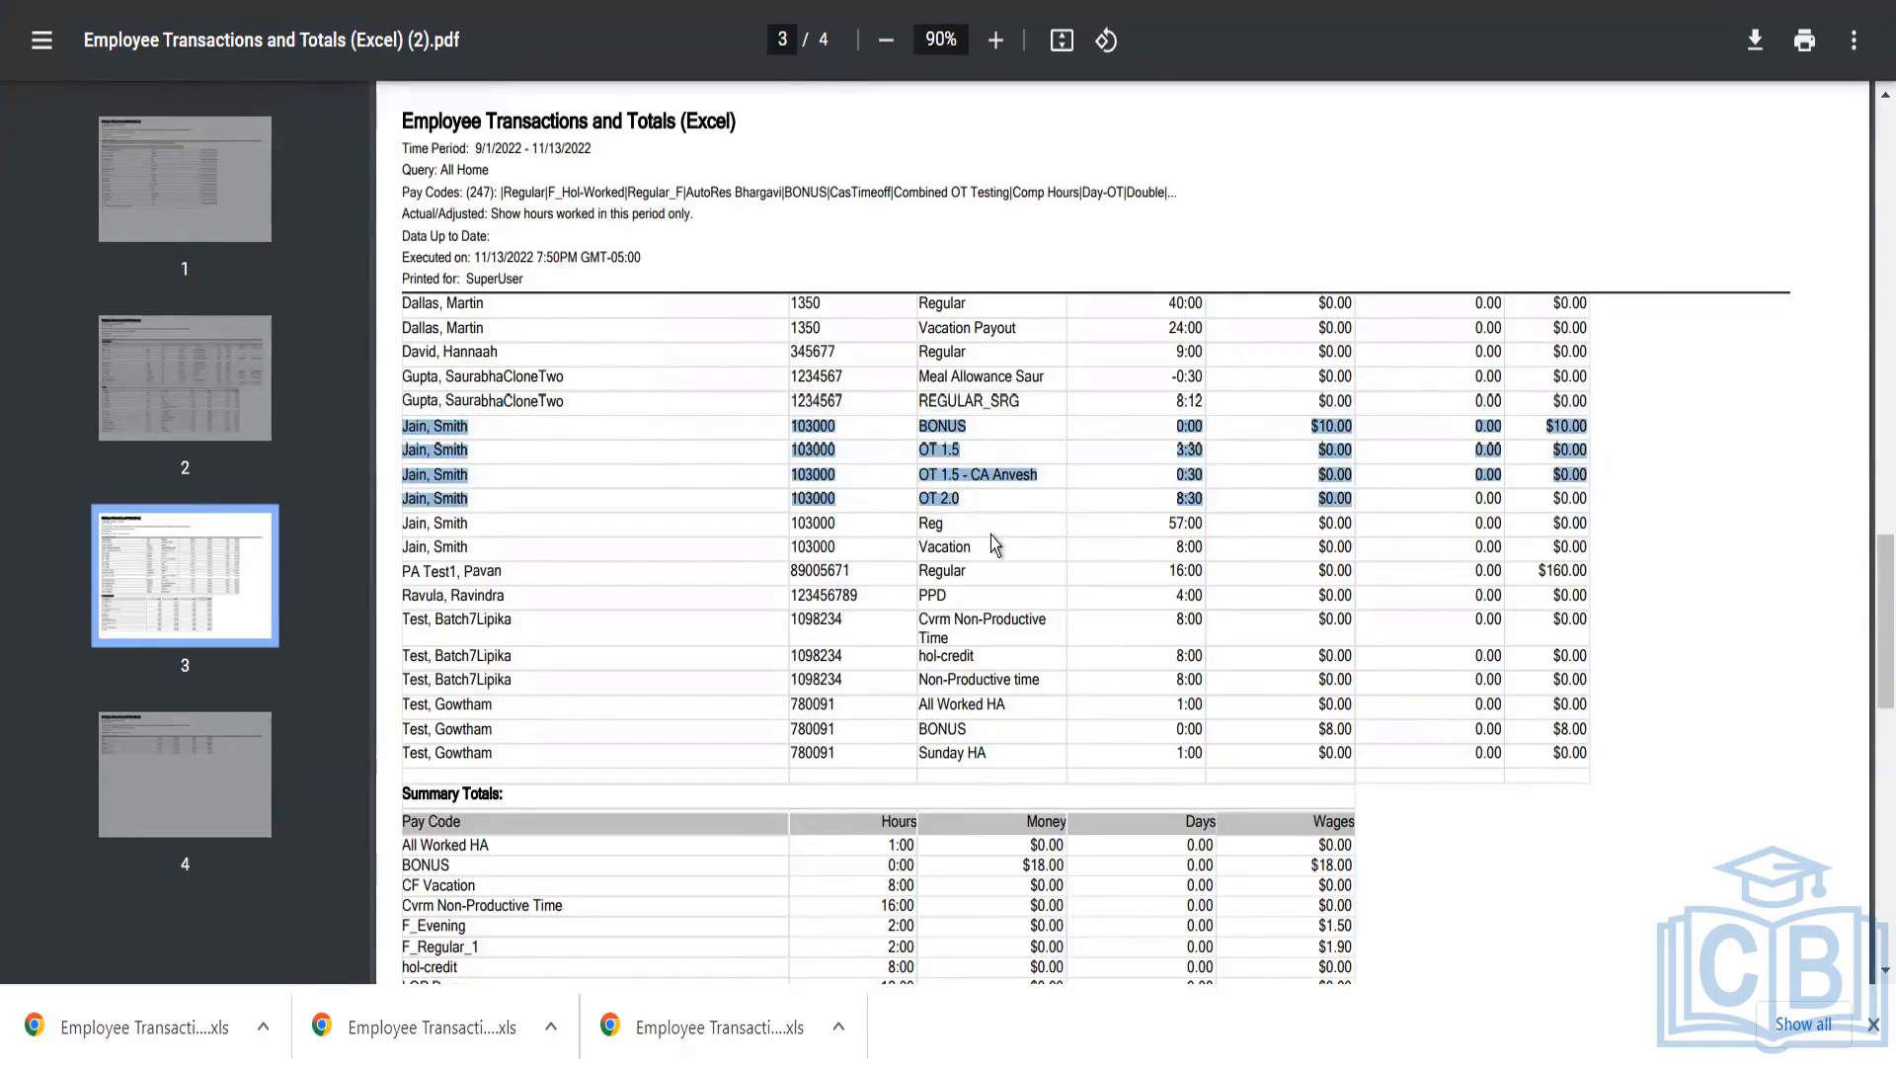
pyautogui.click(492, 523)
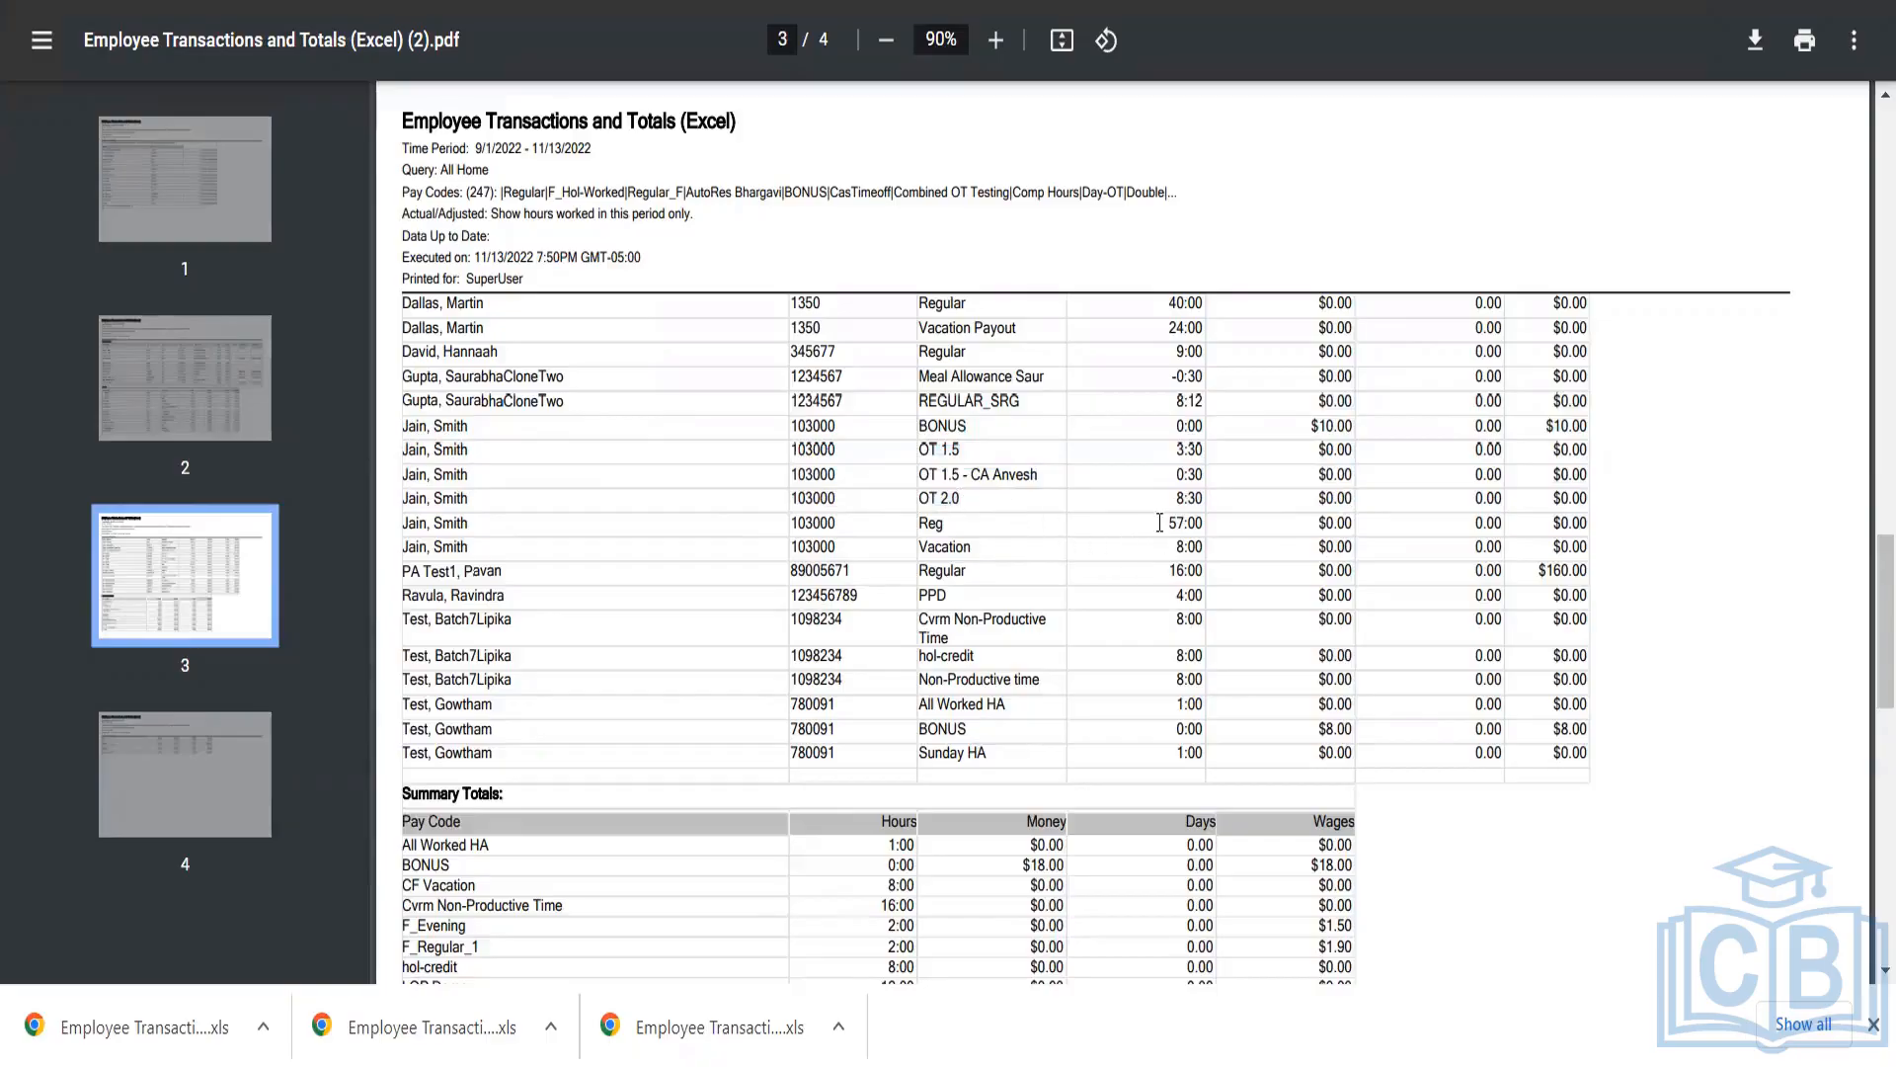
pyautogui.moveTo(1163, 523); pyautogui.dragTo(1211, 522)
pyautogui.moveTo(1173, 546)
pyautogui.mouseDown()
pyautogui.moveTo(1205, 547)
pyautogui.moveTo(1178, 500)
pyautogui.moveTo(1217, 501)
pyautogui.moveTo(1207, 477)
pyautogui.moveTo(1201, 523)
pyautogui.mouseUp()
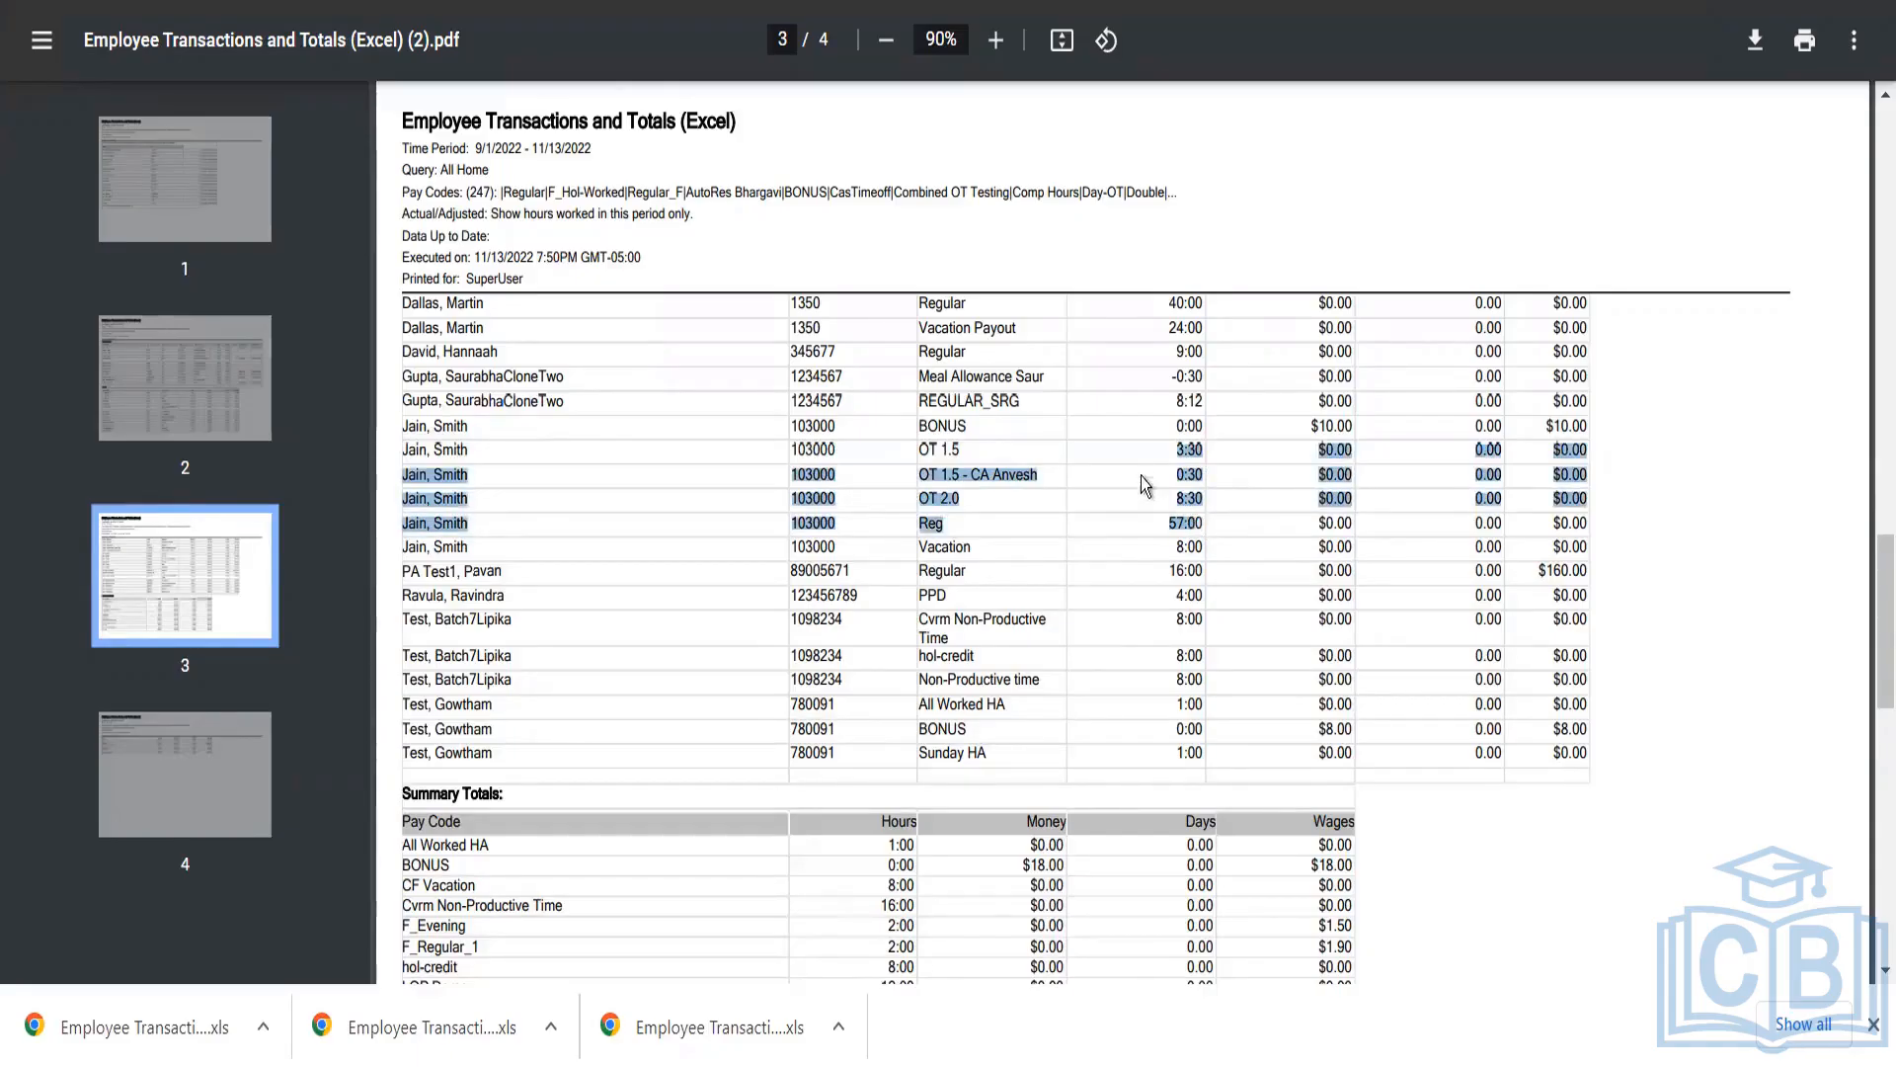
pyautogui.click(923, 442)
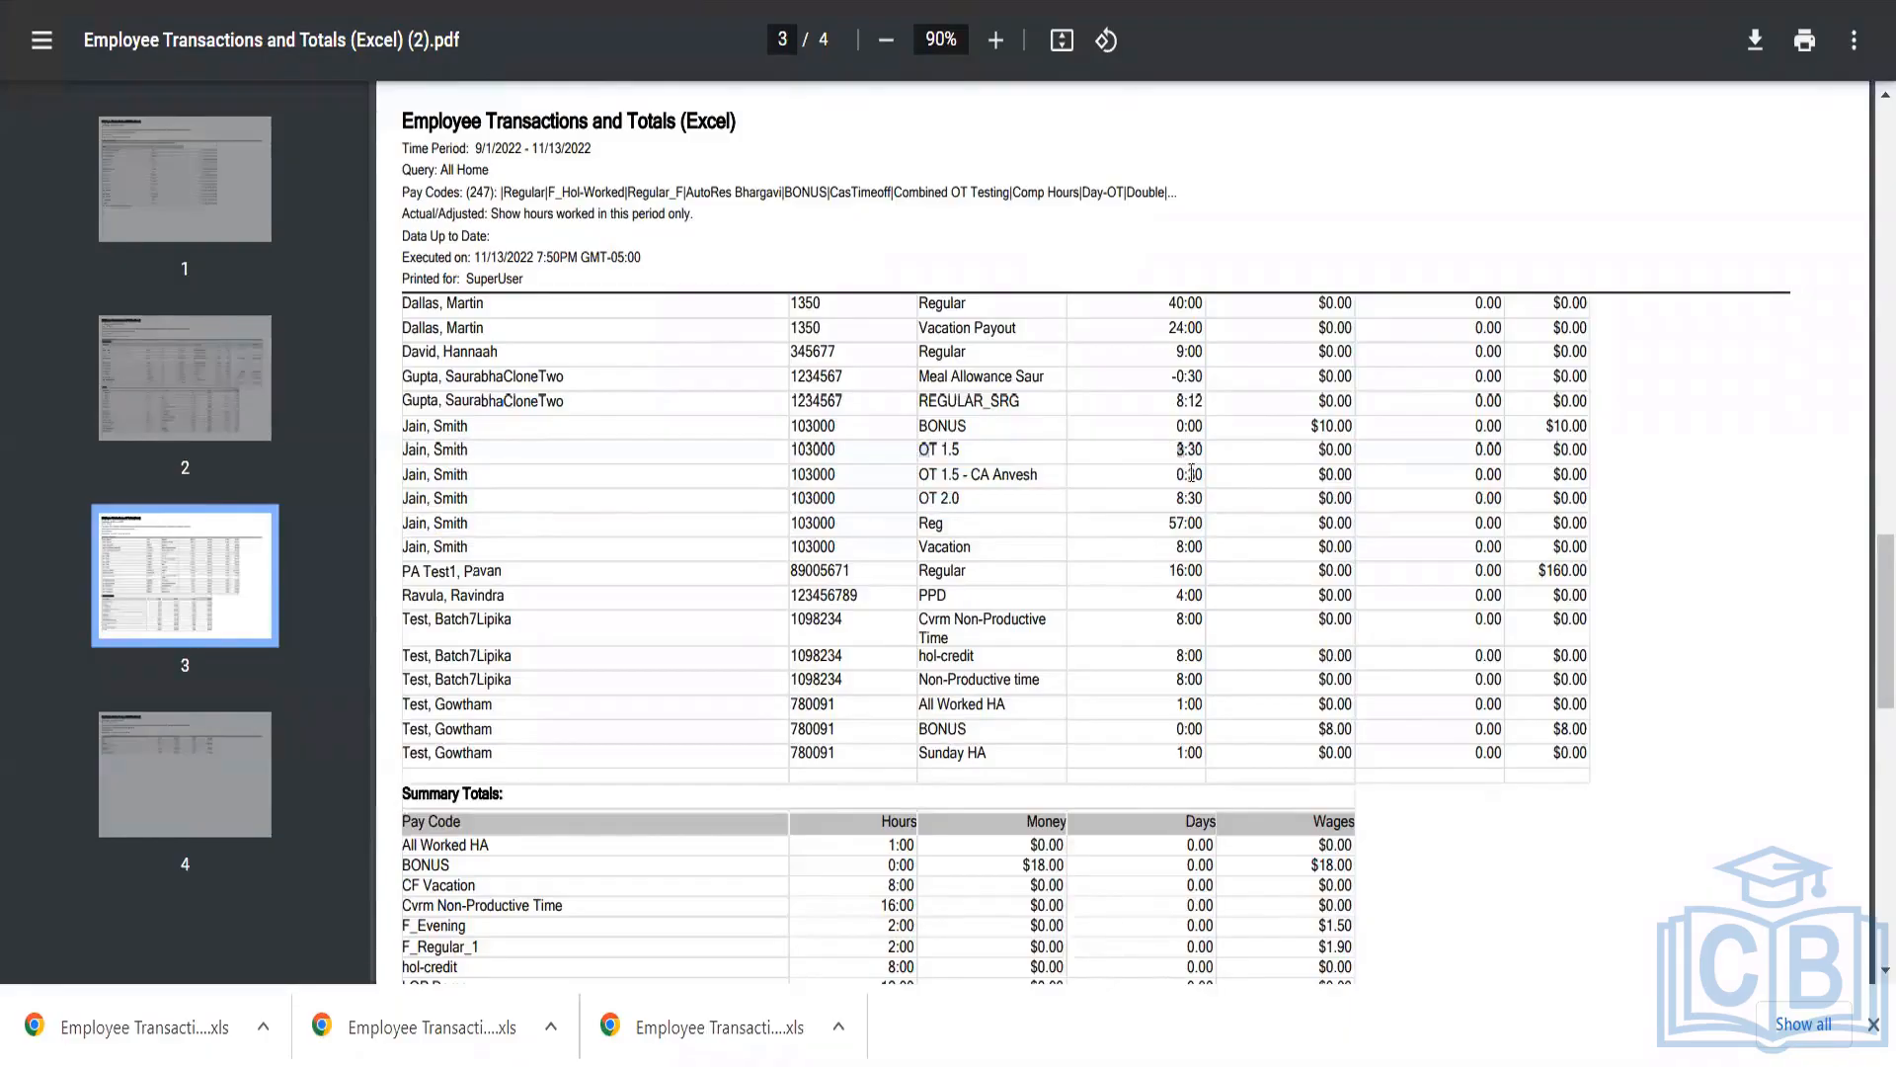
pyautogui.moveTo(1192, 473); pyautogui.dragTo(1207, 550)
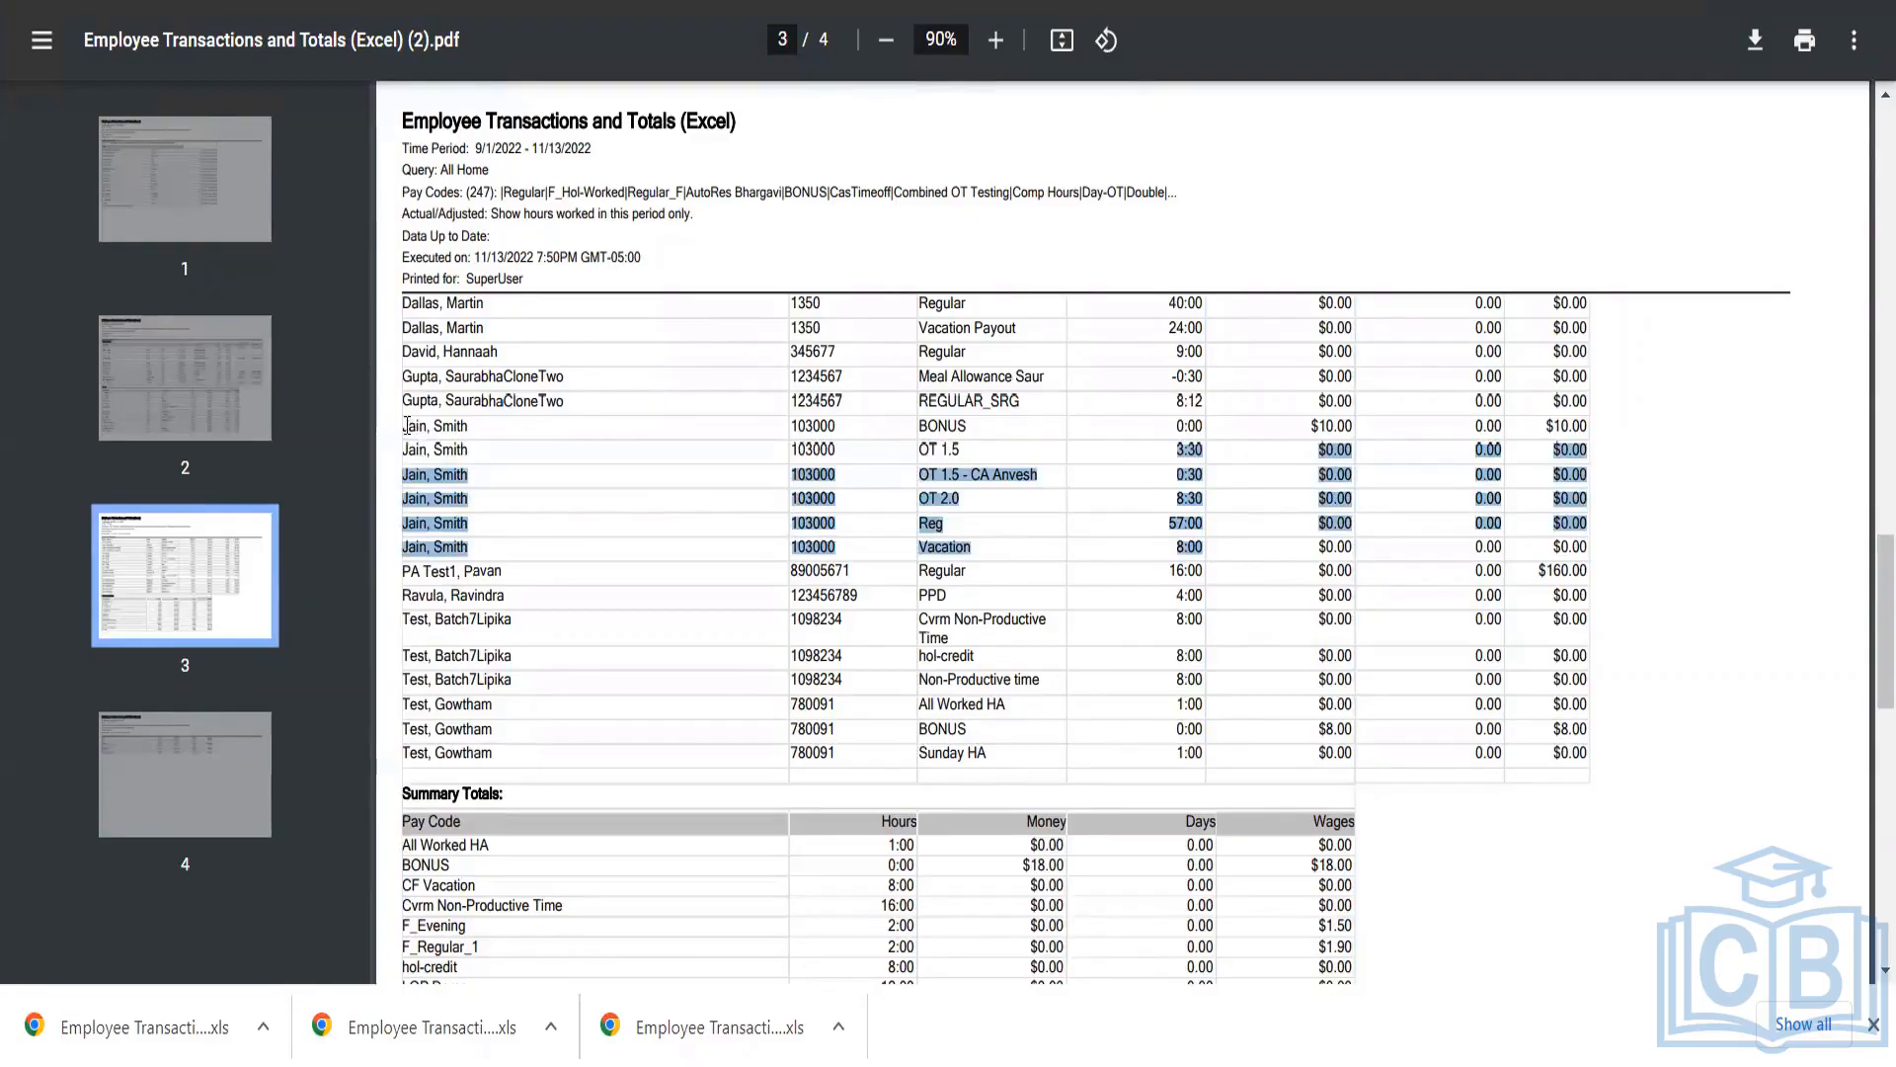
pyautogui.moveTo(406, 425); pyautogui.dragTo(1224, 547)
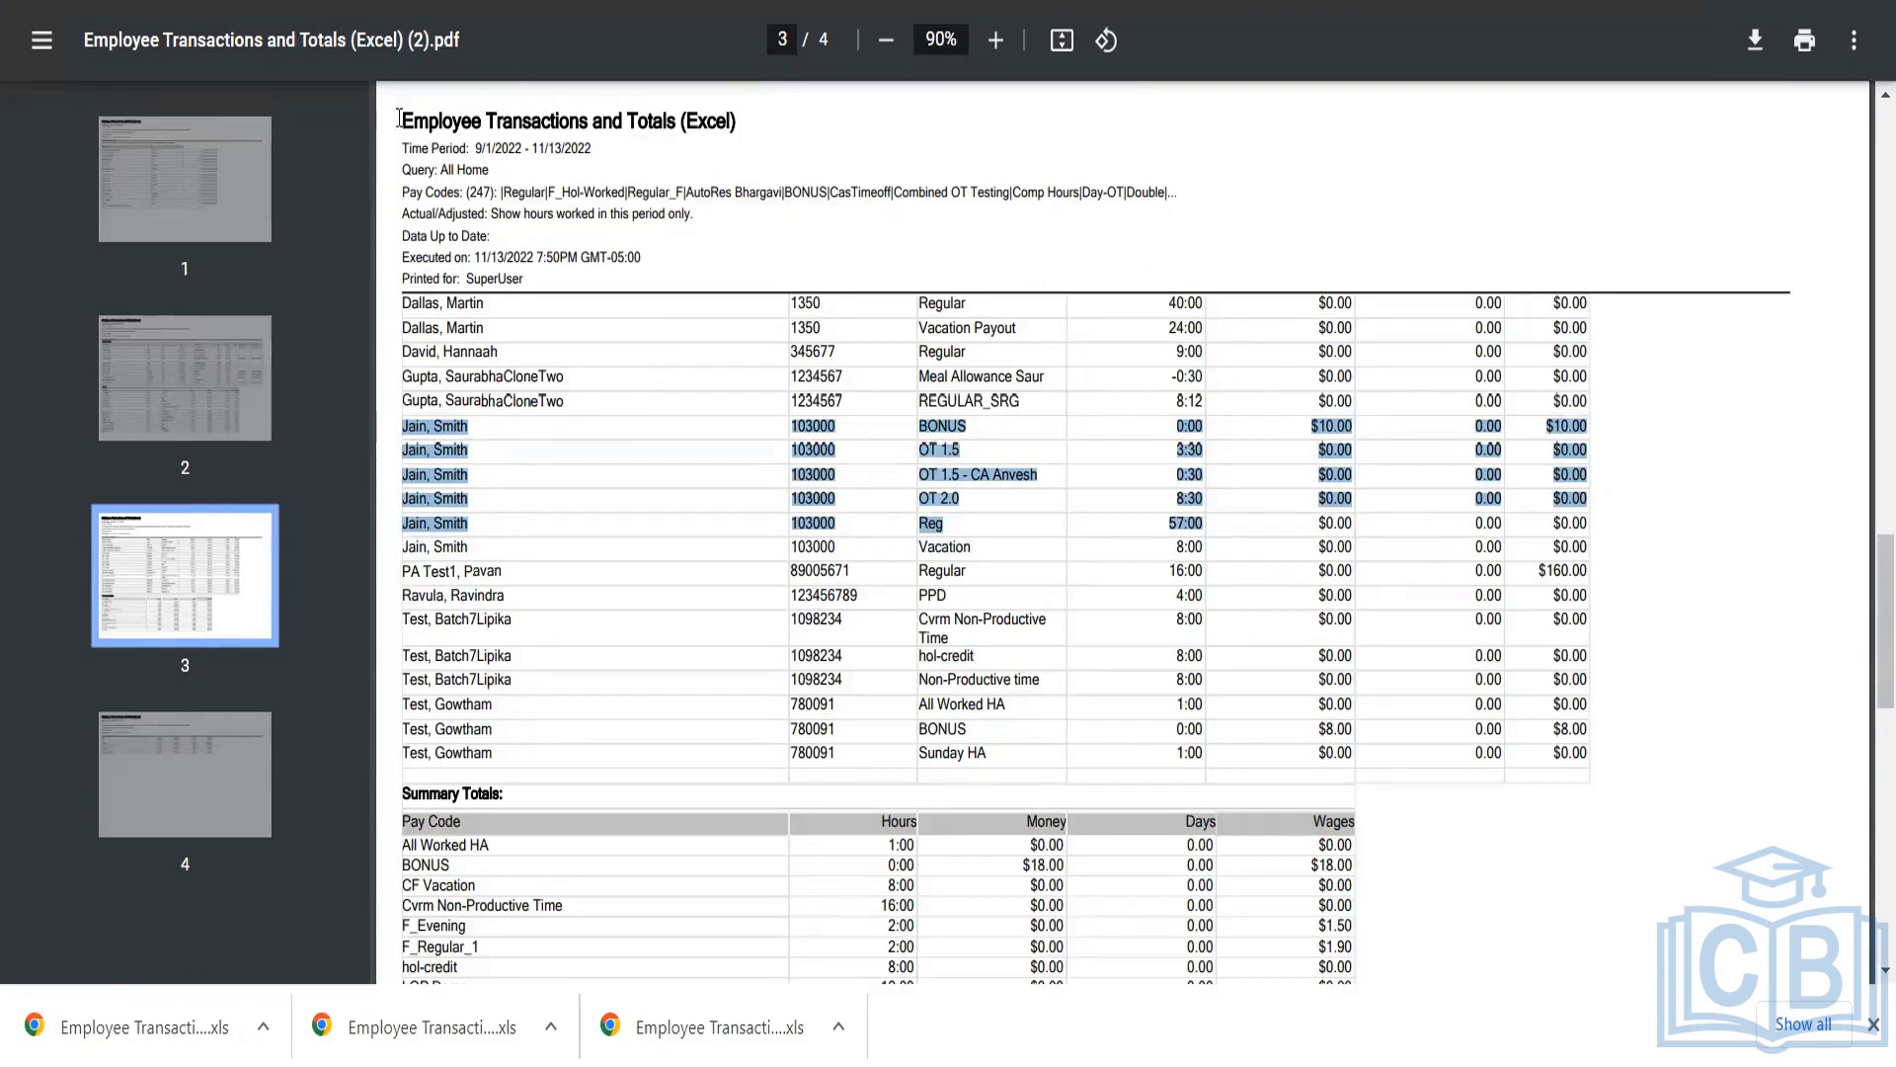
# Step: Highlight the report title in the PDF, return to report selection and browse the reports in the Accruals category
pyautogui.moveTo(399, 119); pyautogui.dragTo(802, 121)
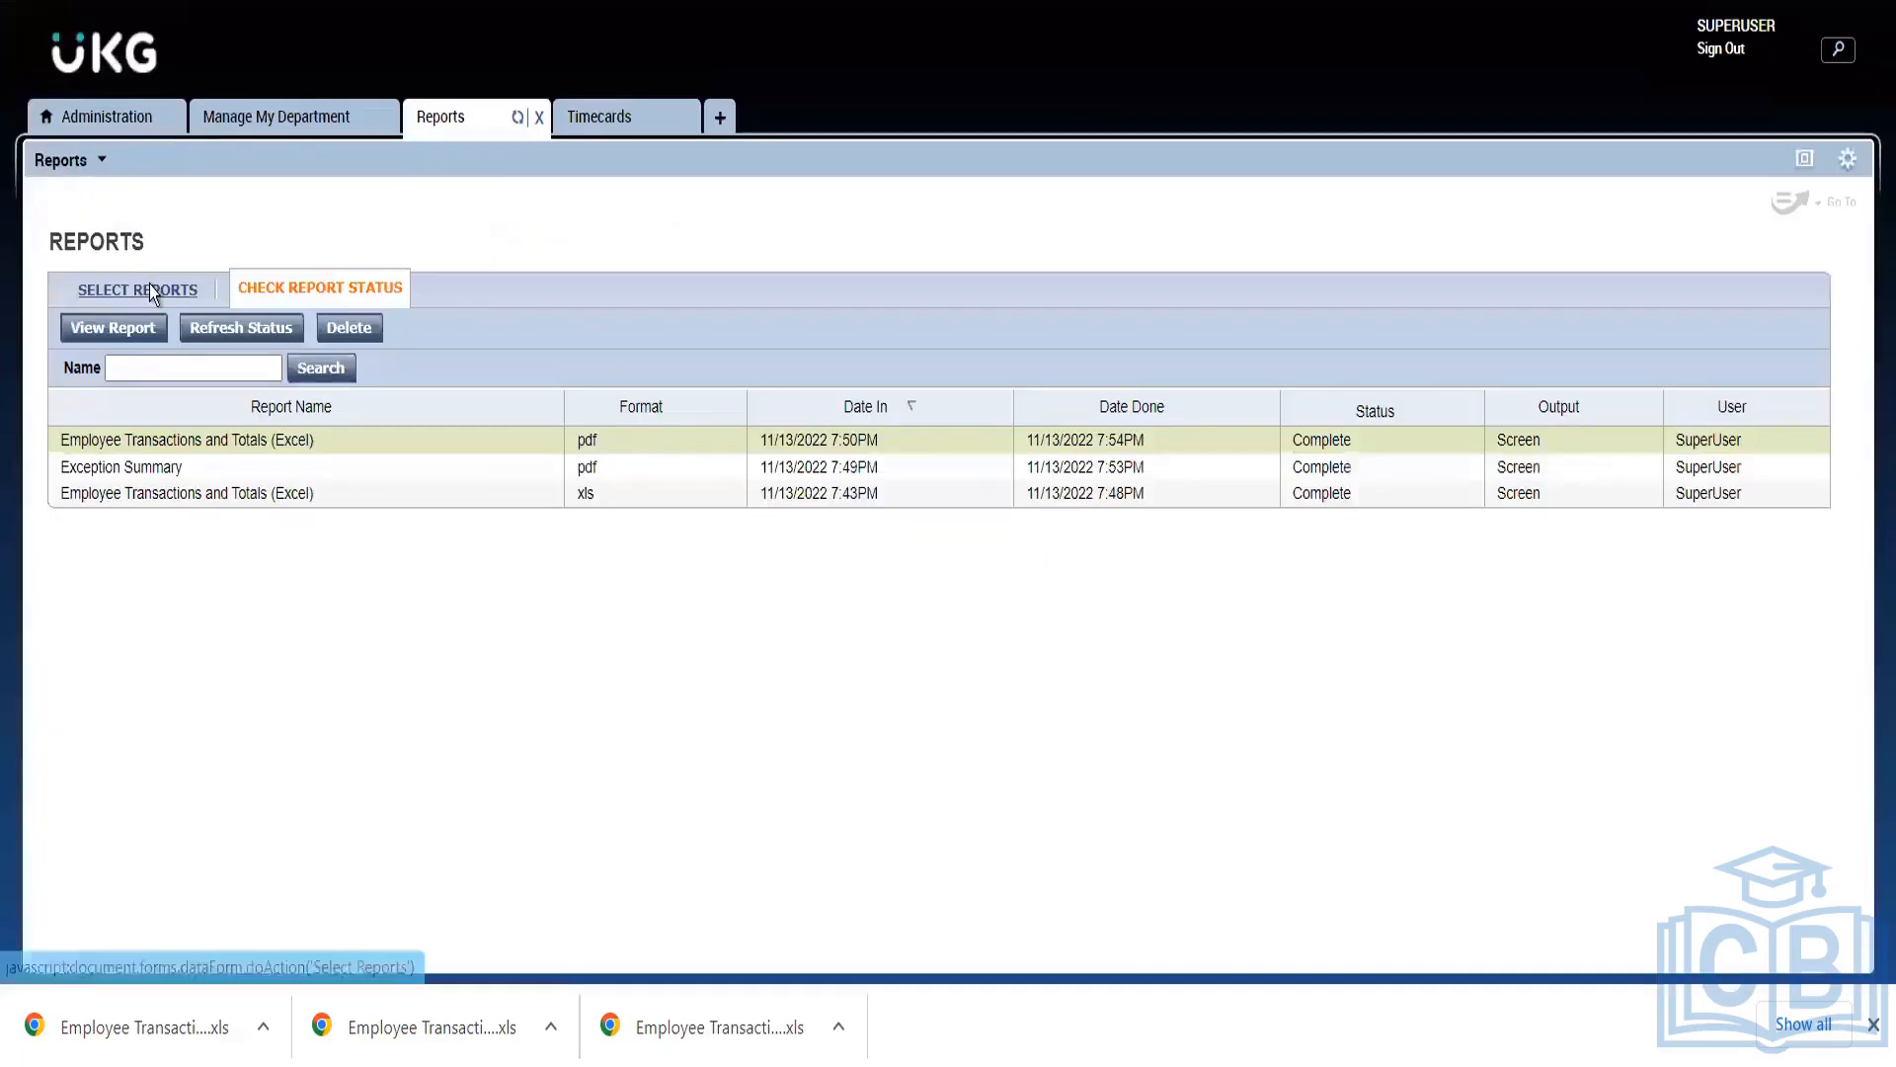
pyautogui.click(156, 286)
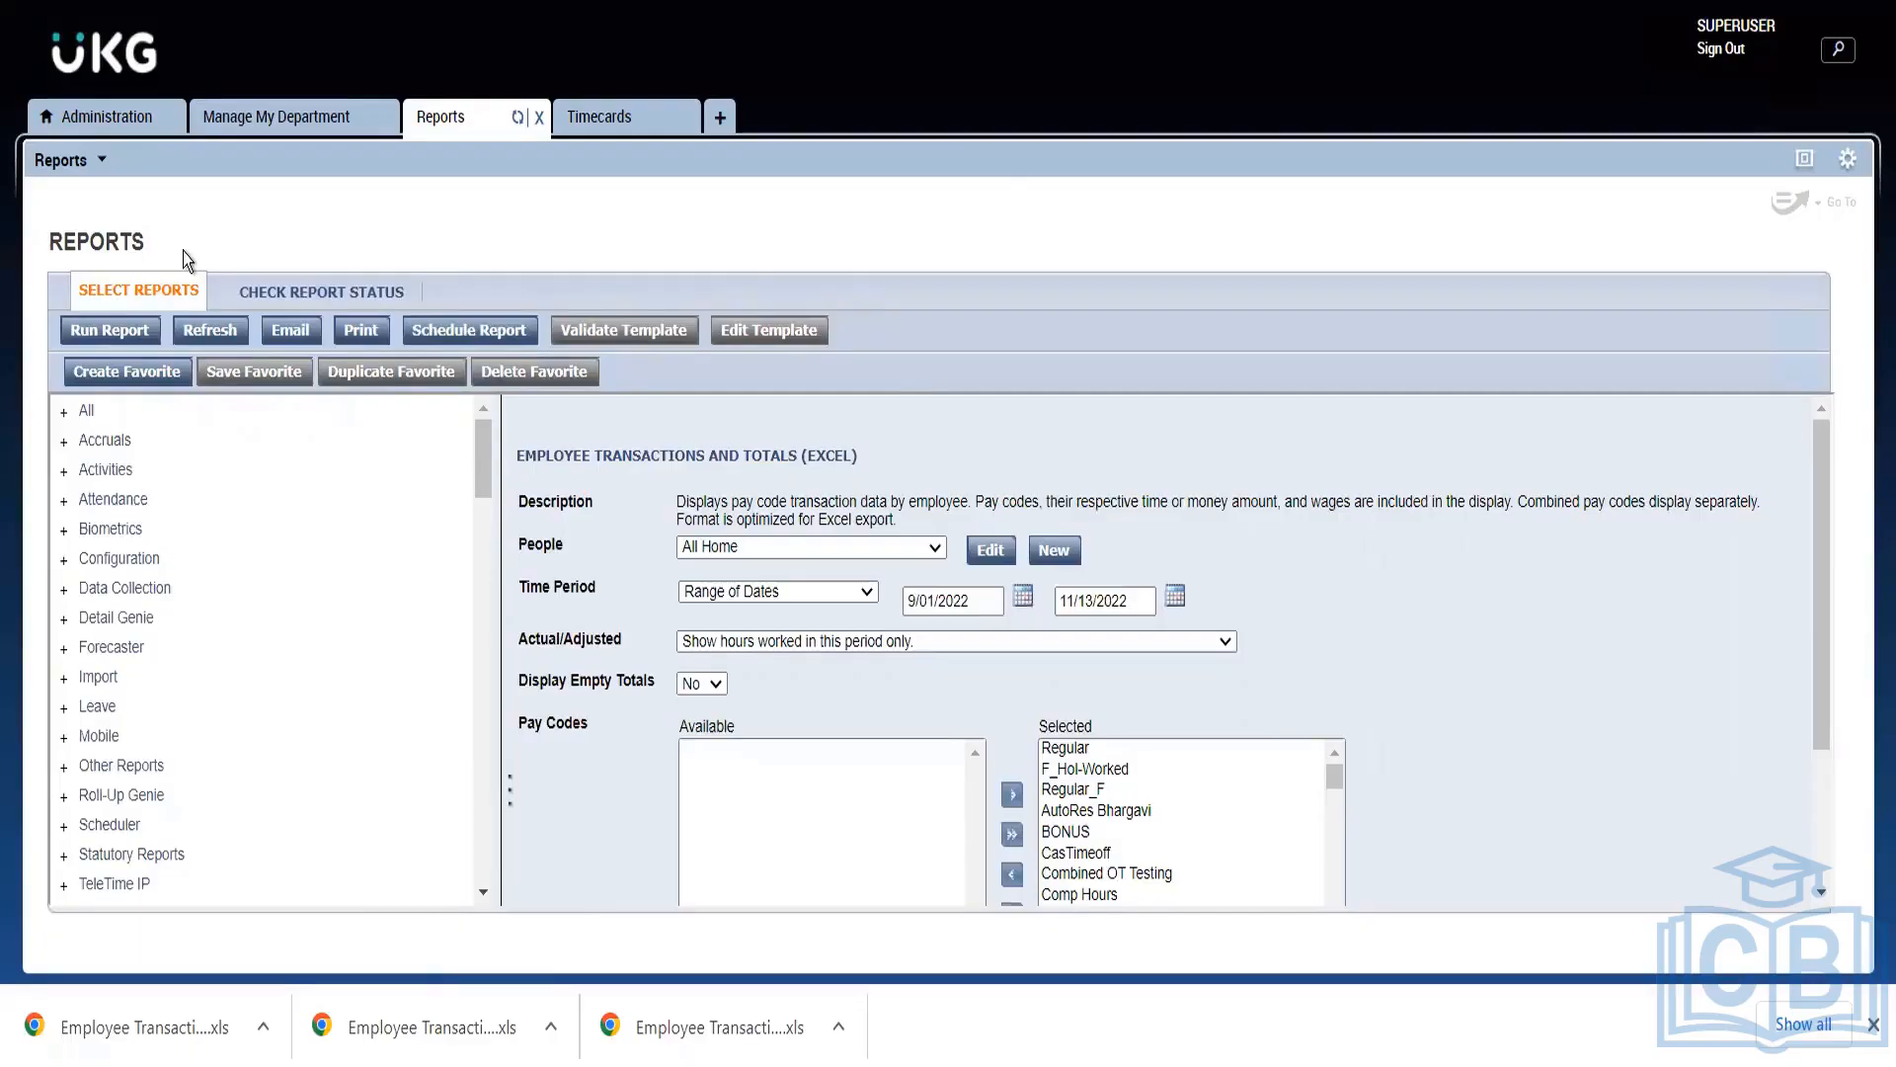
pyautogui.click(103, 441)
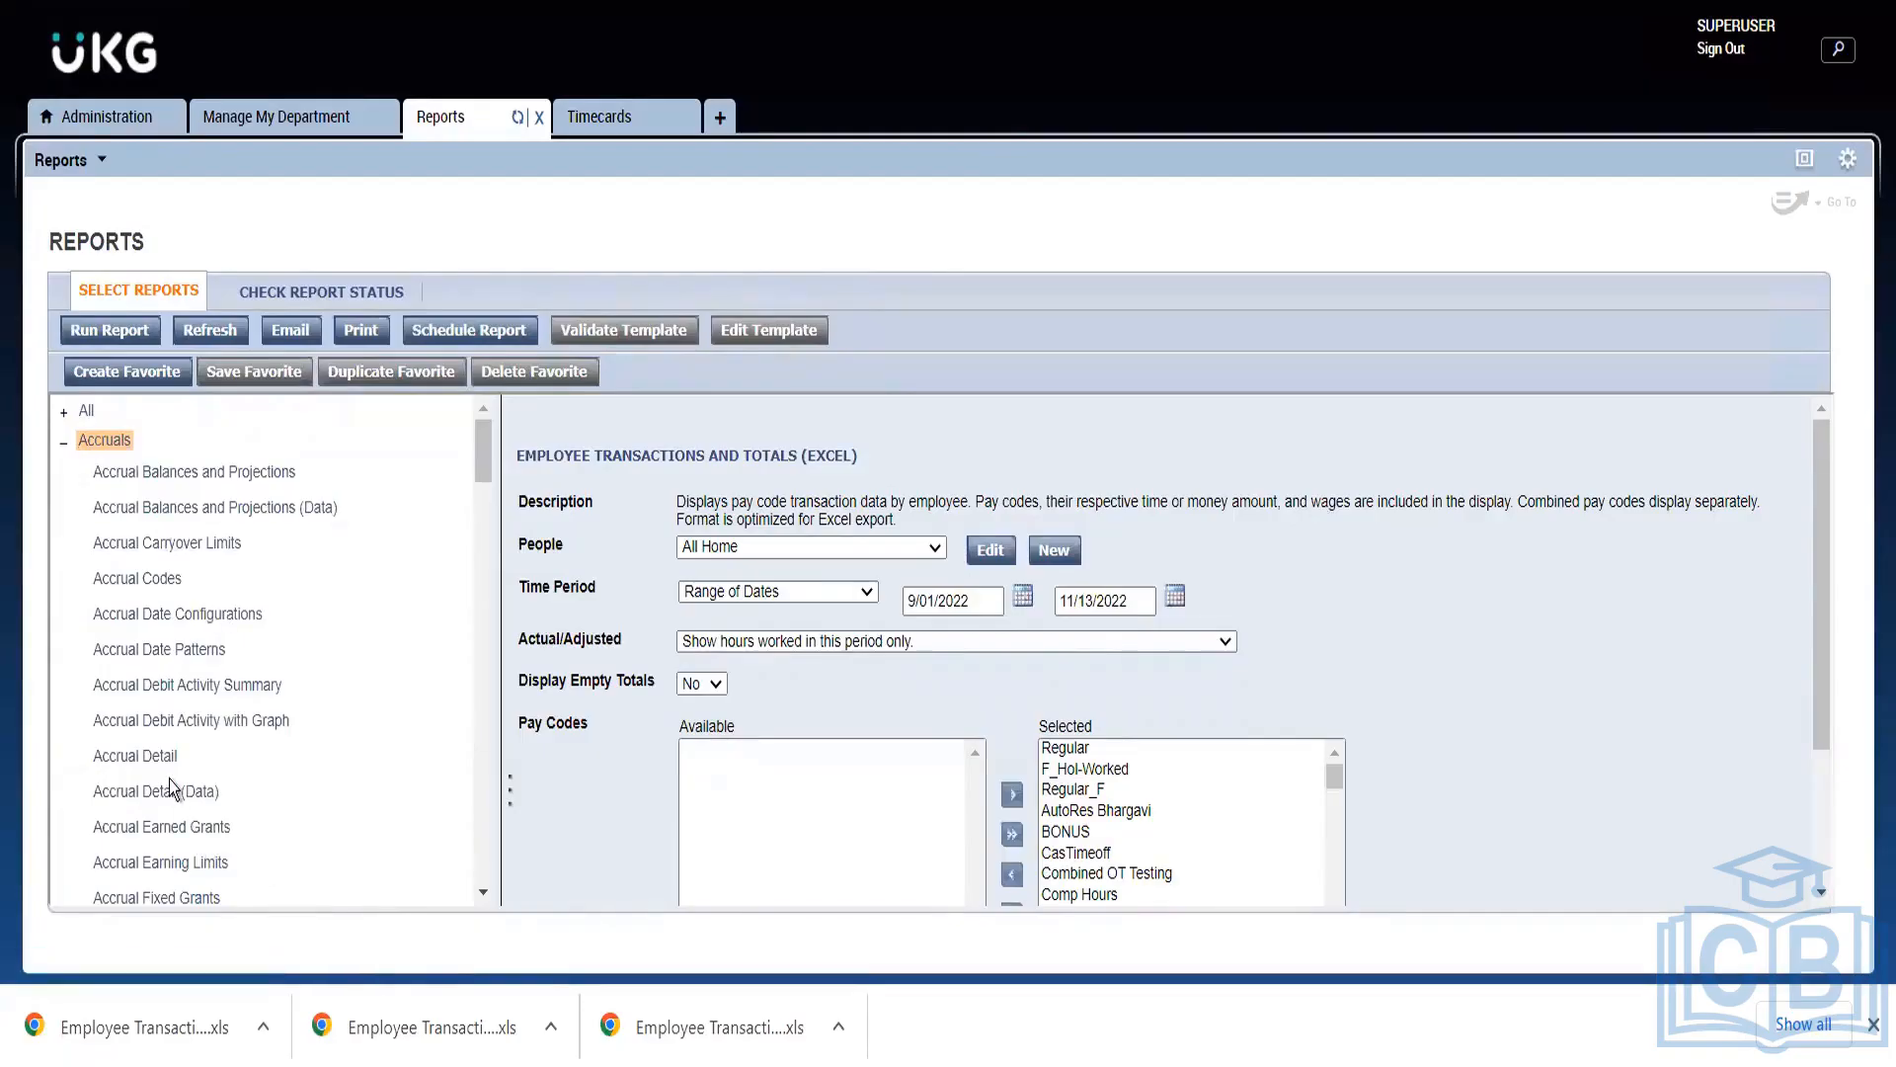
pyautogui.scroll(-3, 251, 608)
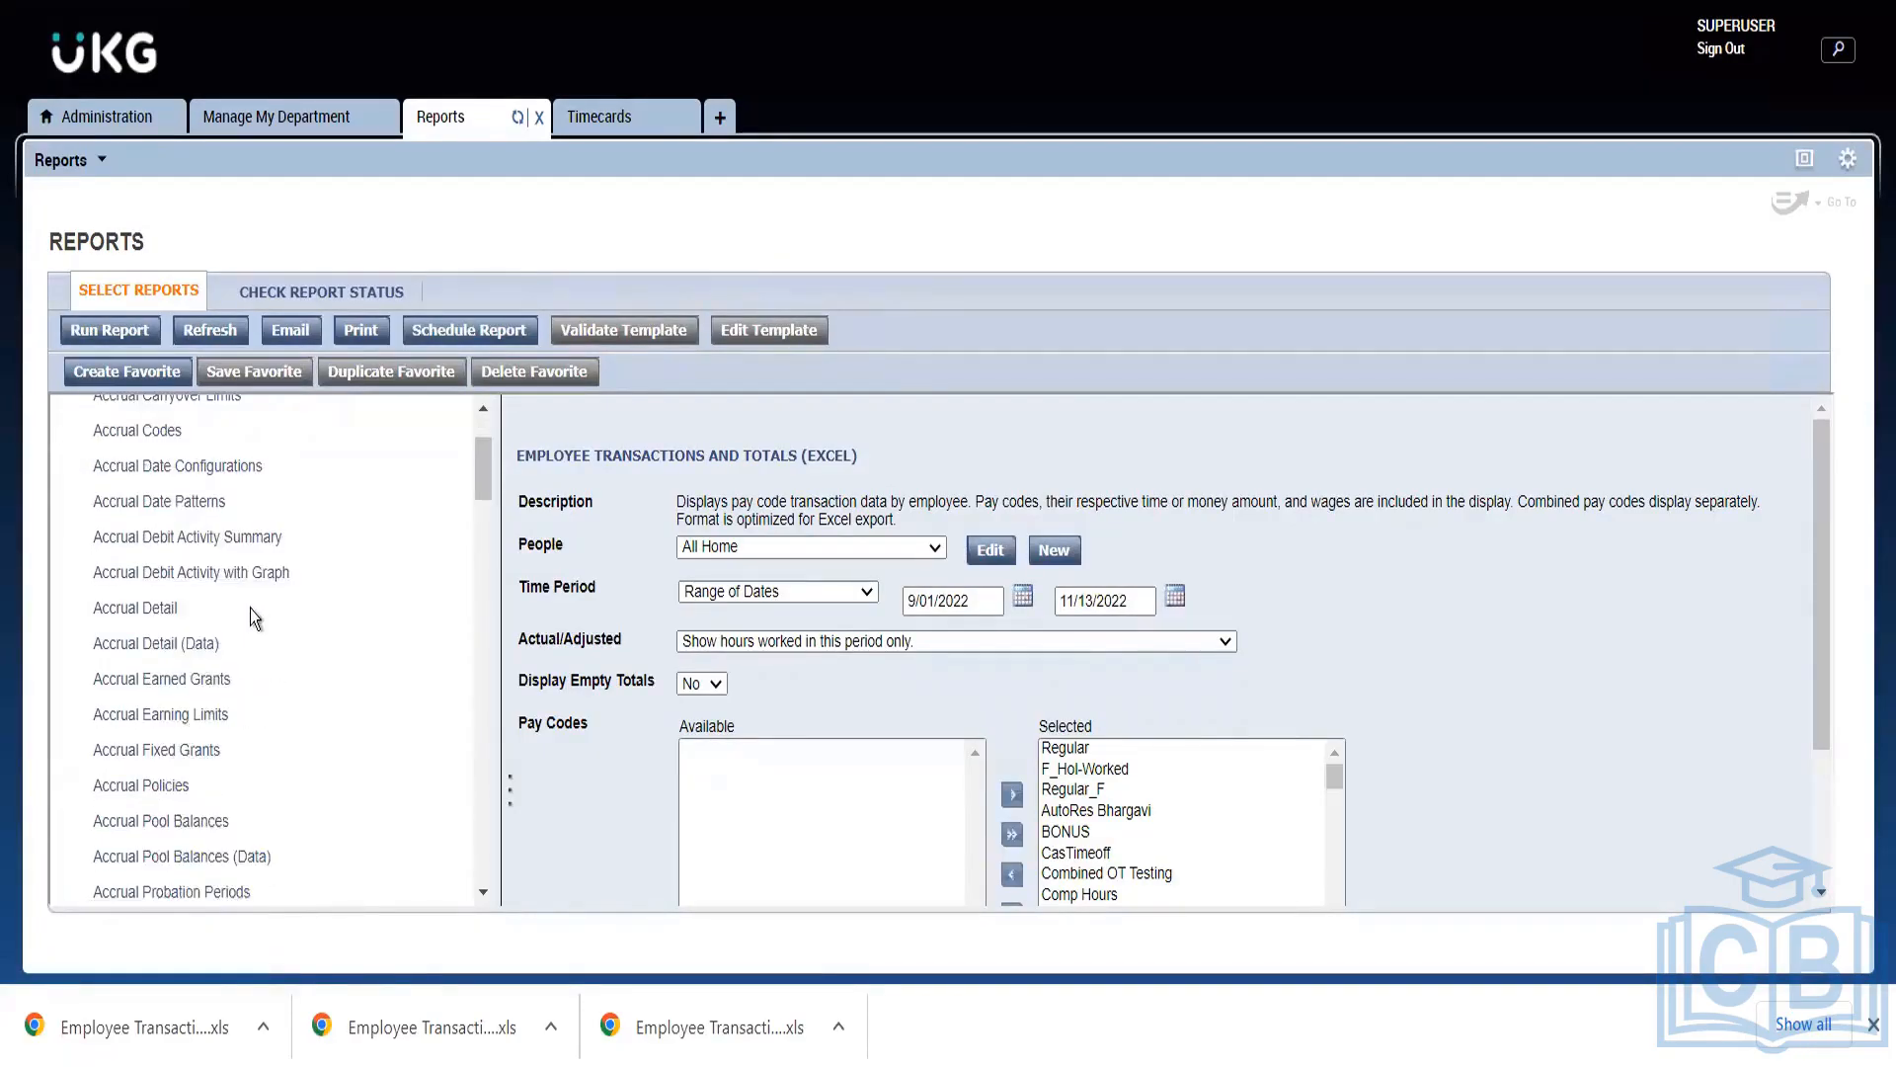
# Step: Look through the Accruals category and select the Accrual Detail report
pyautogui.scroll(-2, 237, 682)
pyautogui.scroll(5, 227, 720)
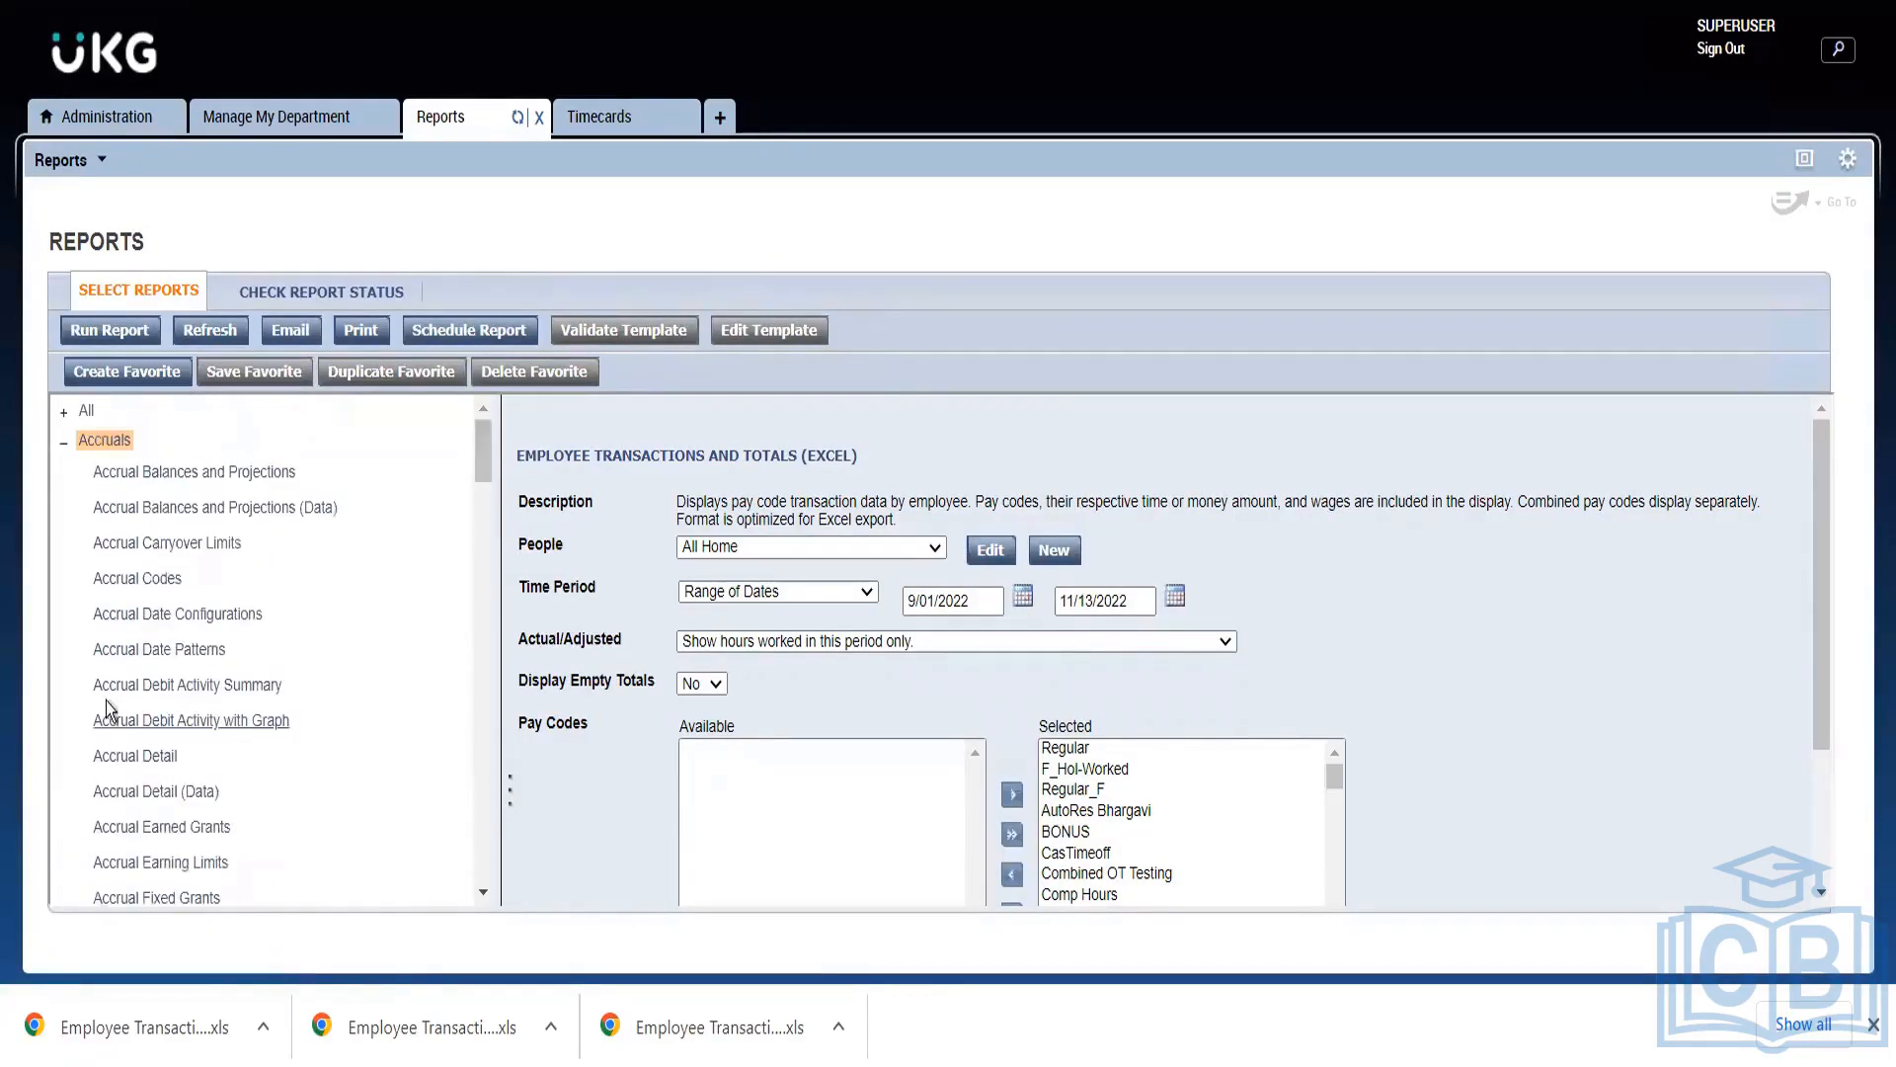
pyautogui.click(152, 756)
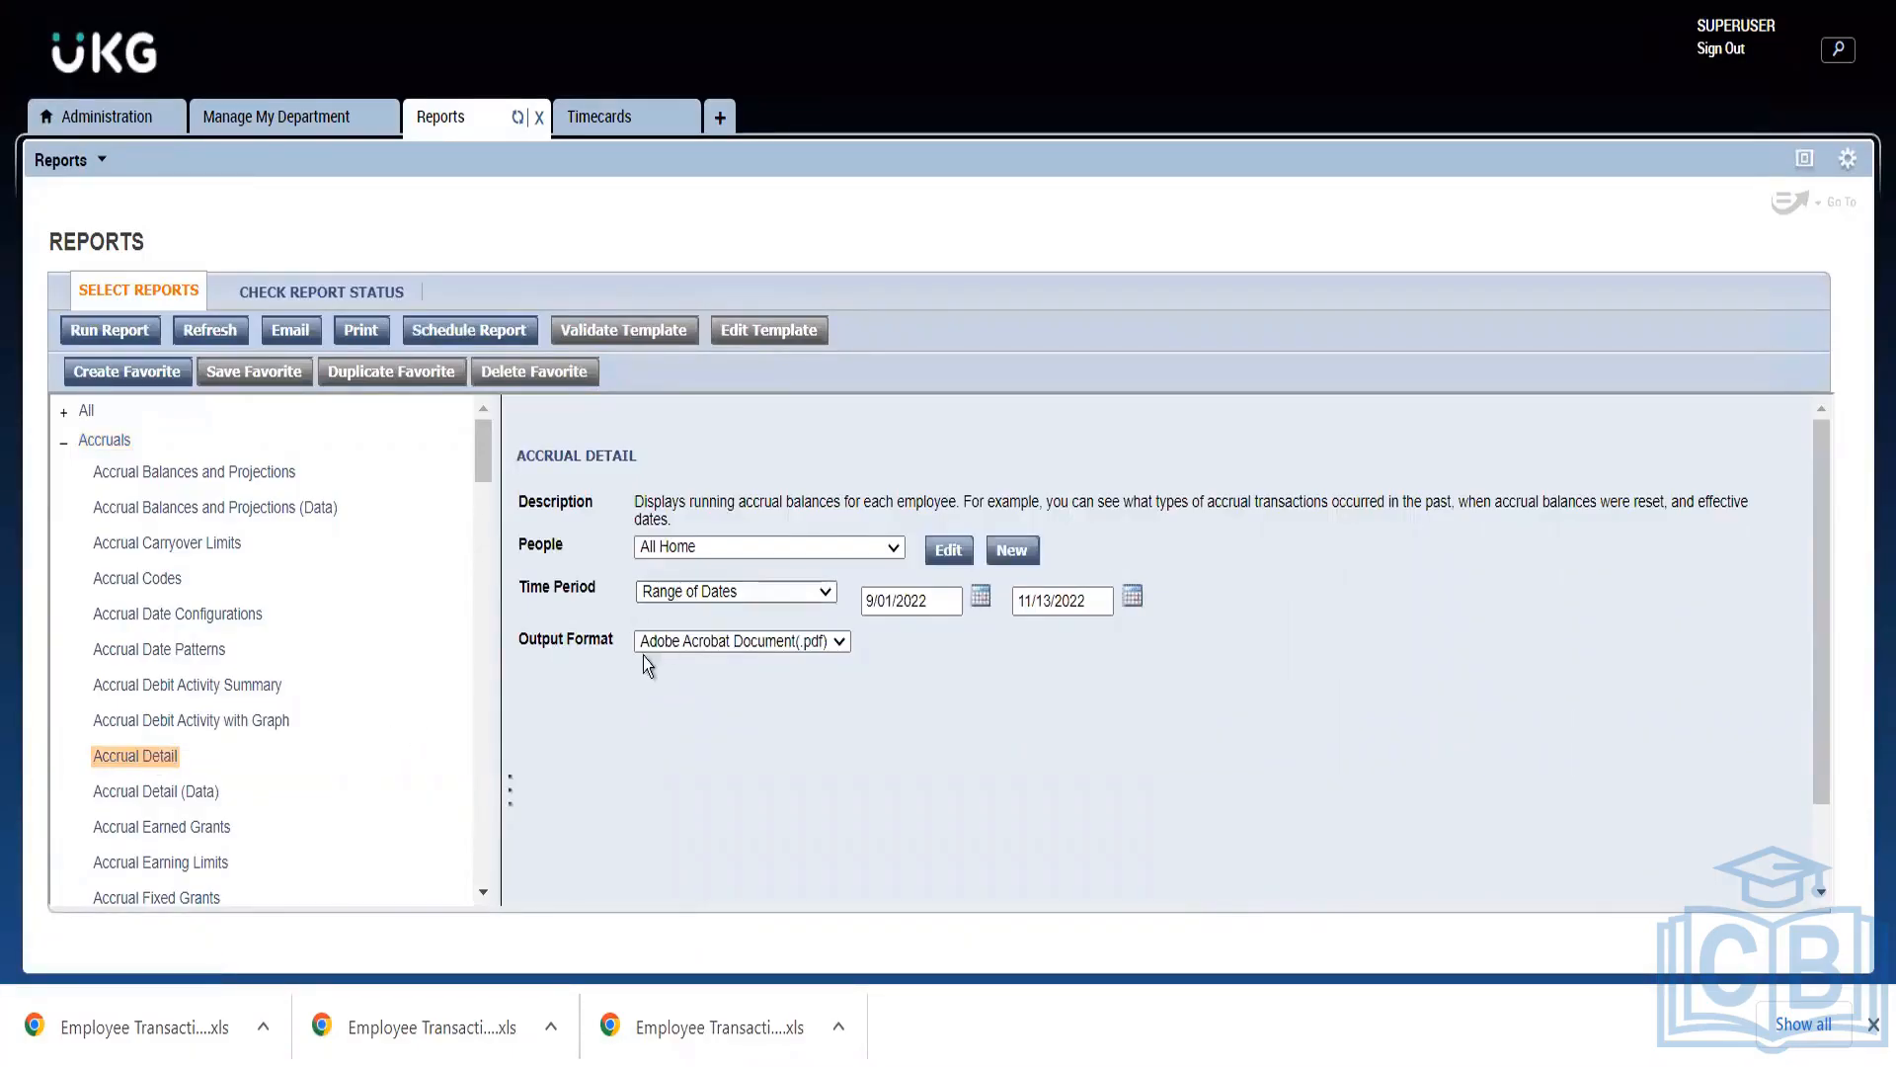
# Step: Set the Accrual Detail report's date range to start on 01/01/2022 and end on 1/01/2023
pyautogui.click(874, 605)
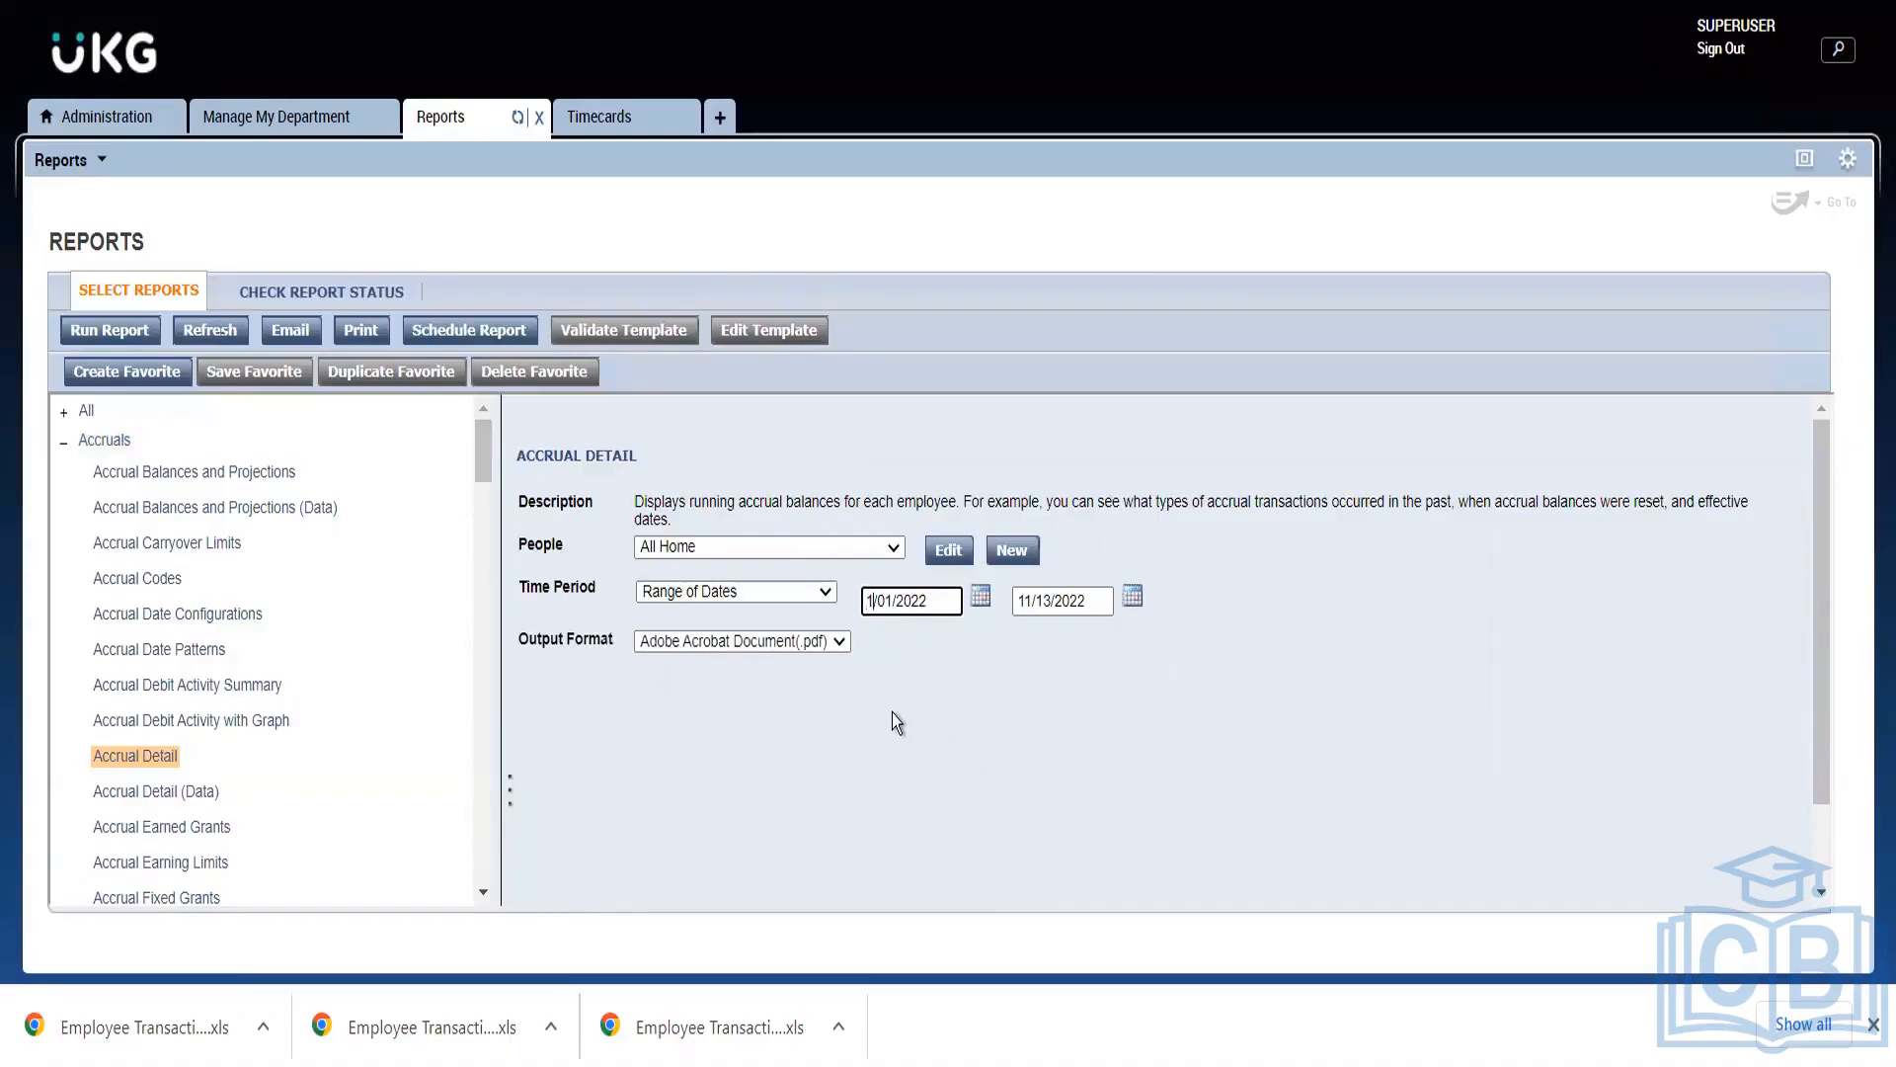
pyautogui.write('0')
pyautogui.click(962, 668)
pyautogui.moveTo(1098, 600); pyautogui.dragTo(915, 604)
pyautogui.write('1')
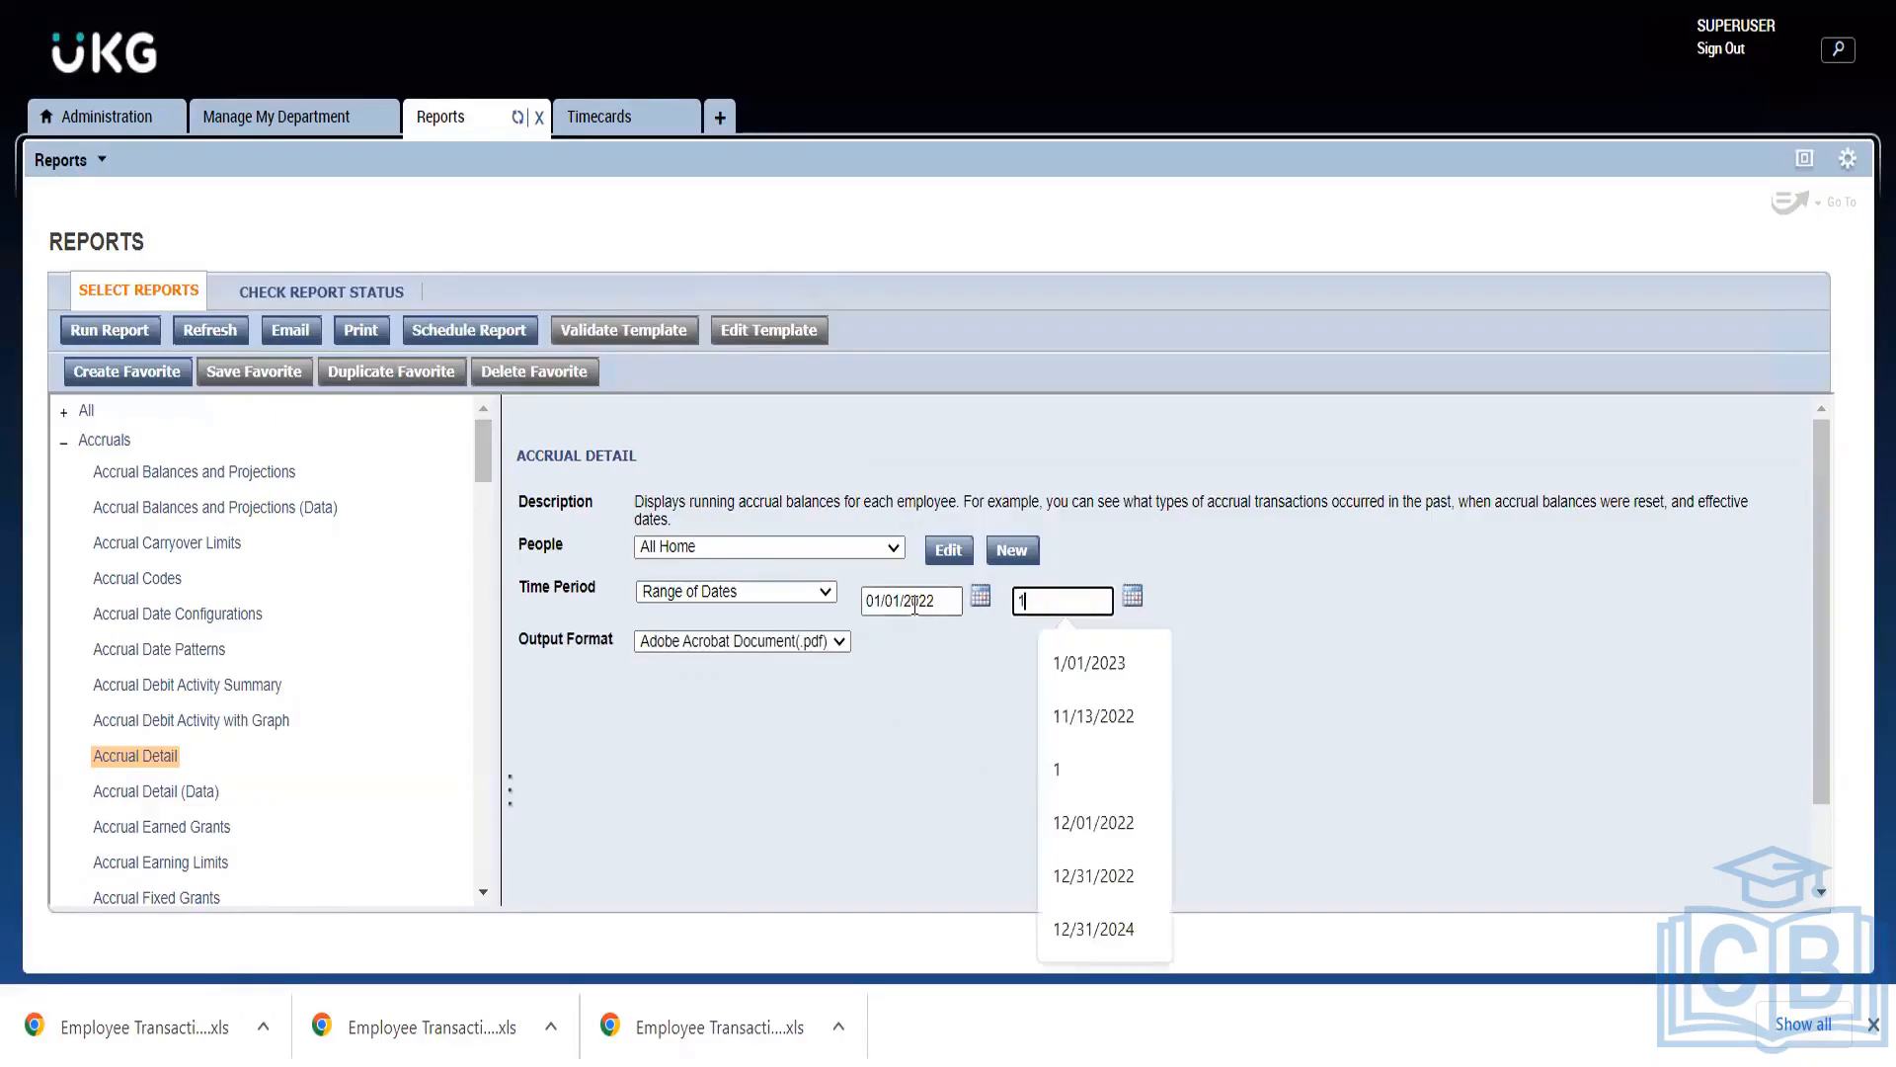
pyautogui.click(1081, 658)
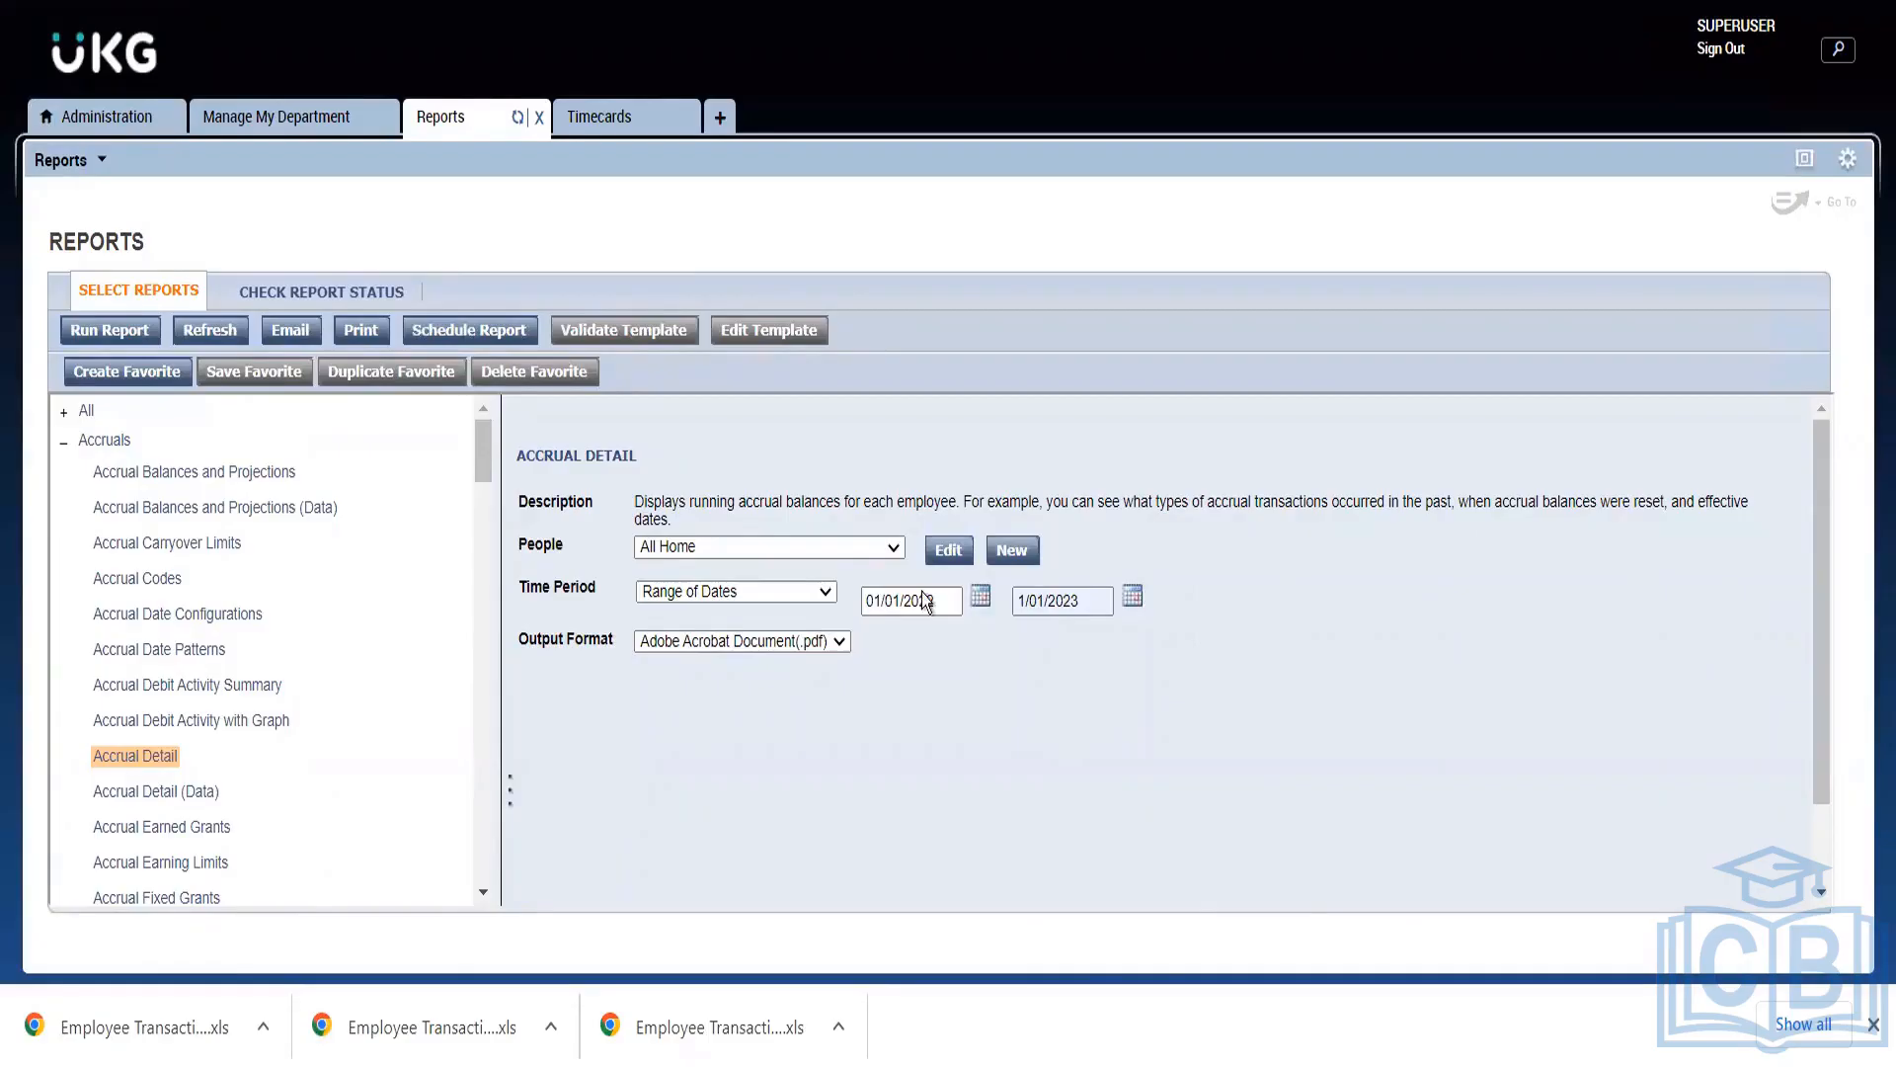
pyautogui.click(1080, 680)
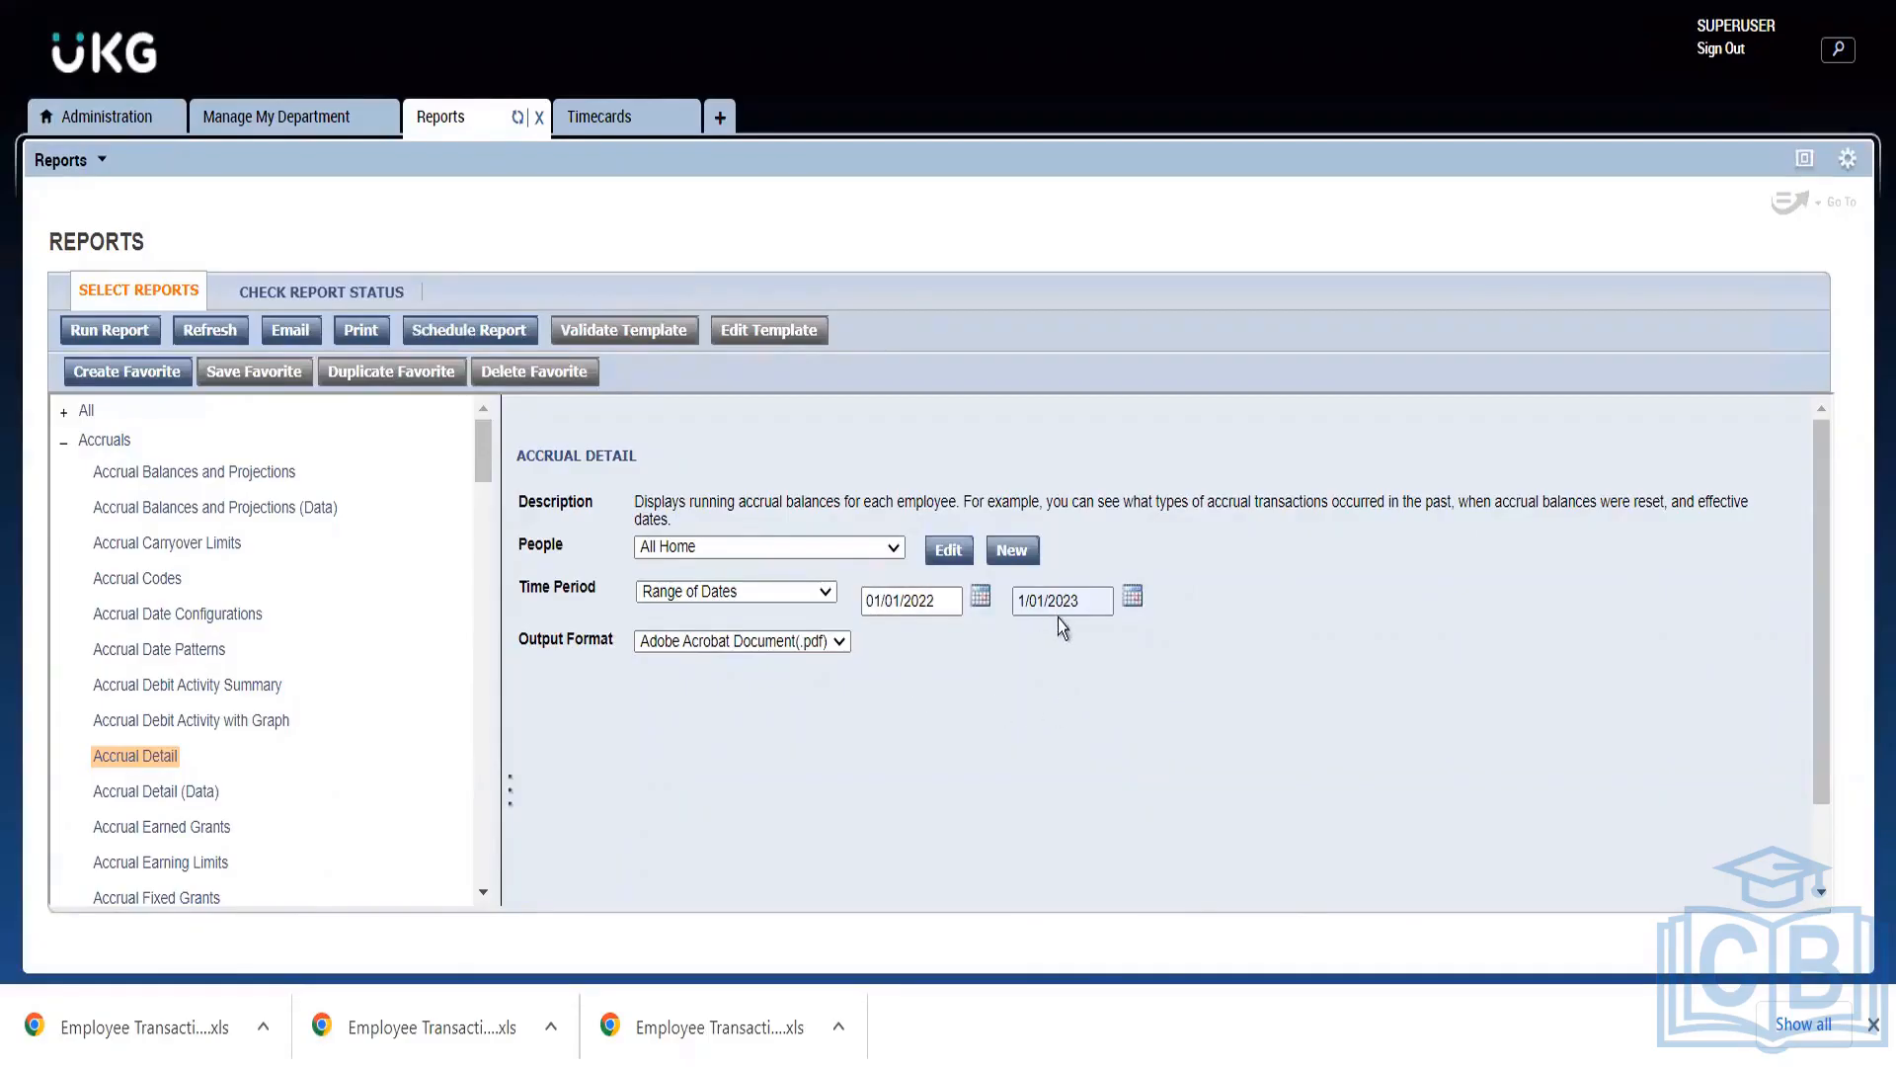
# Step: Check the output format choices for the Accrual Detail report, keeping Adobe Acrobat Document(.pdf)
pyautogui.click(673, 642)
pyautogui.click(660, 727)
pyautogui.click(661, 727)
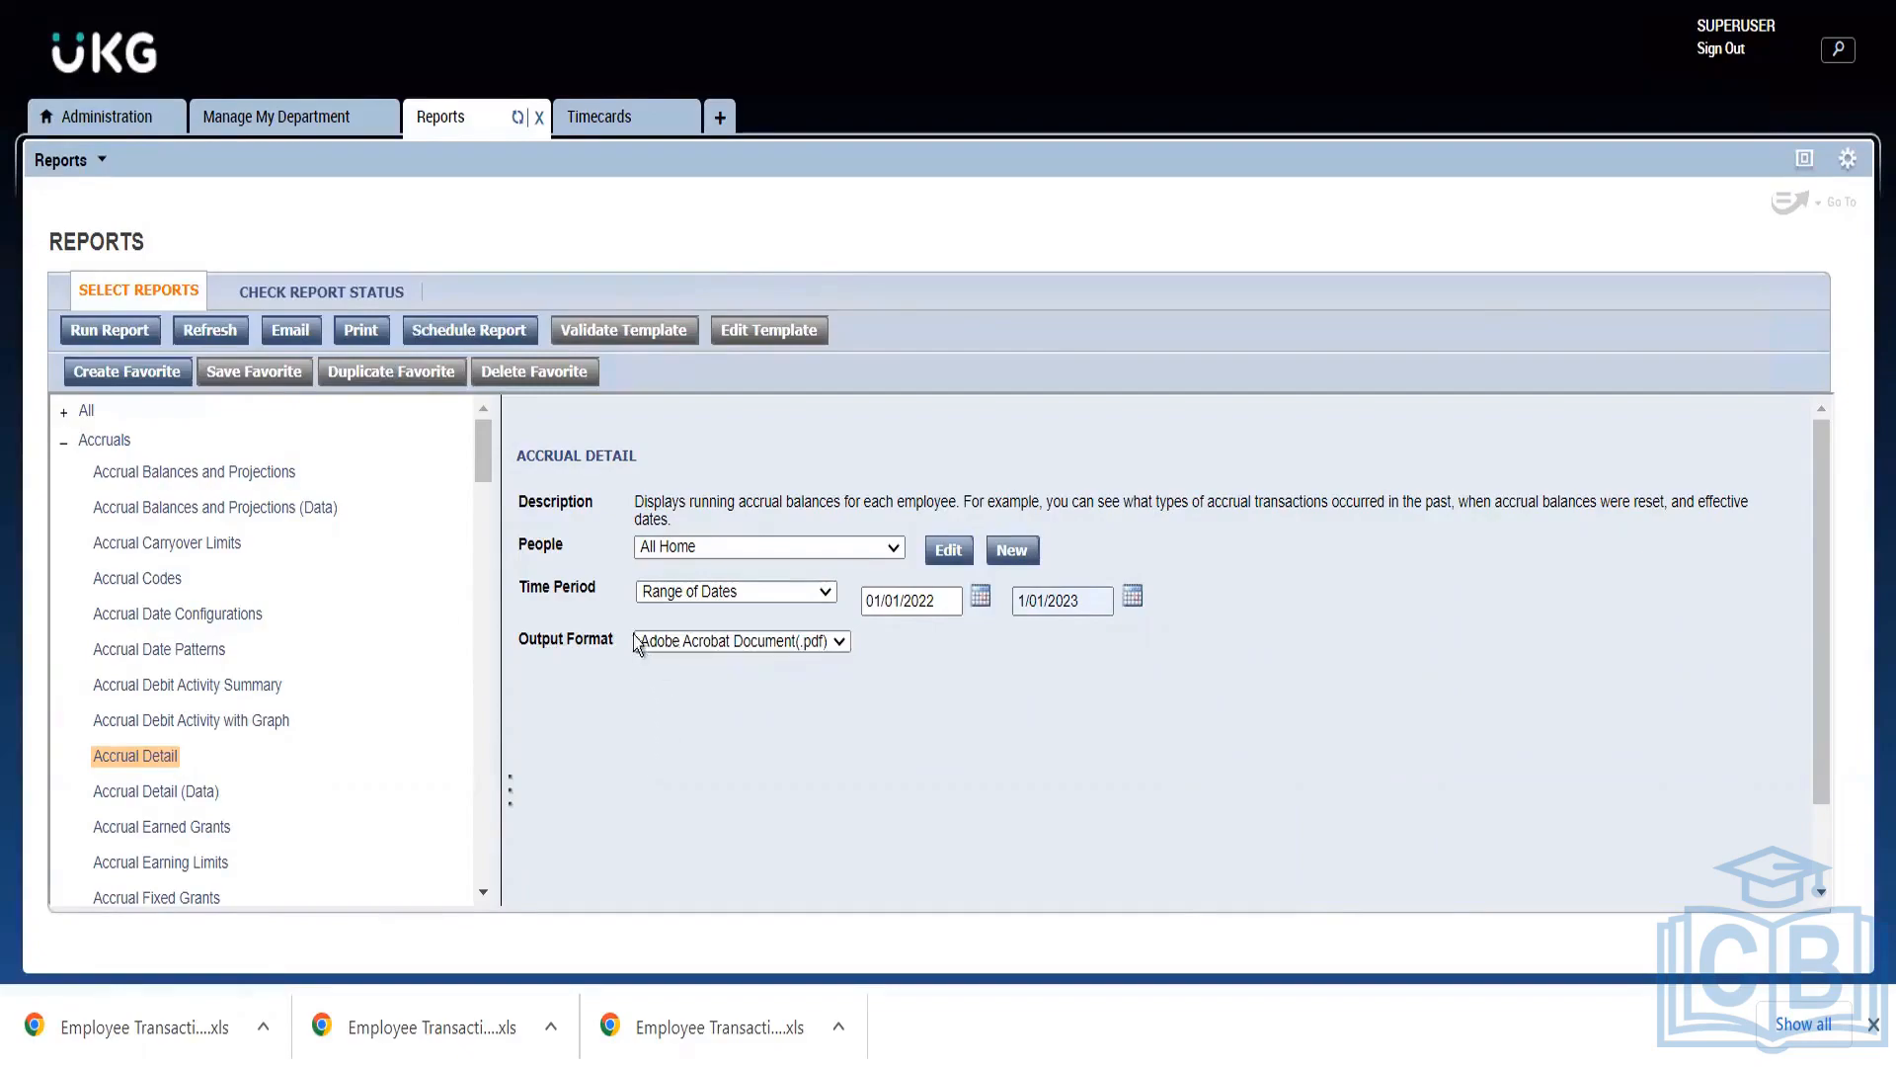